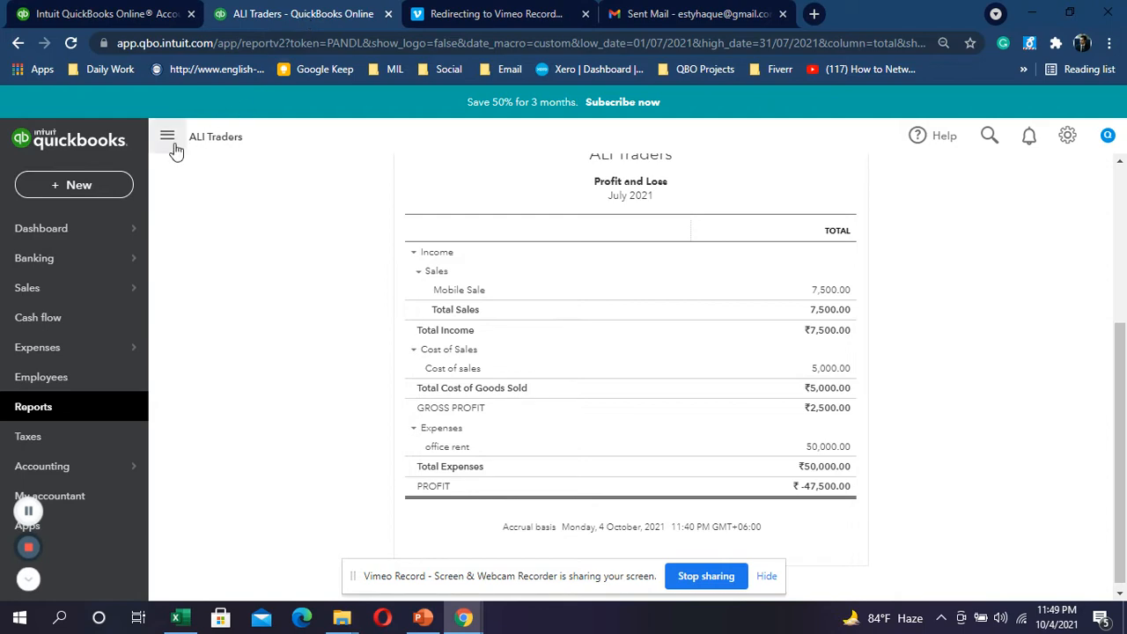
Step: Fill Excel row 9 (KK Multimedia collection) yellow via Home > Fill Color, then select row 10
mouse_move(181, 619)
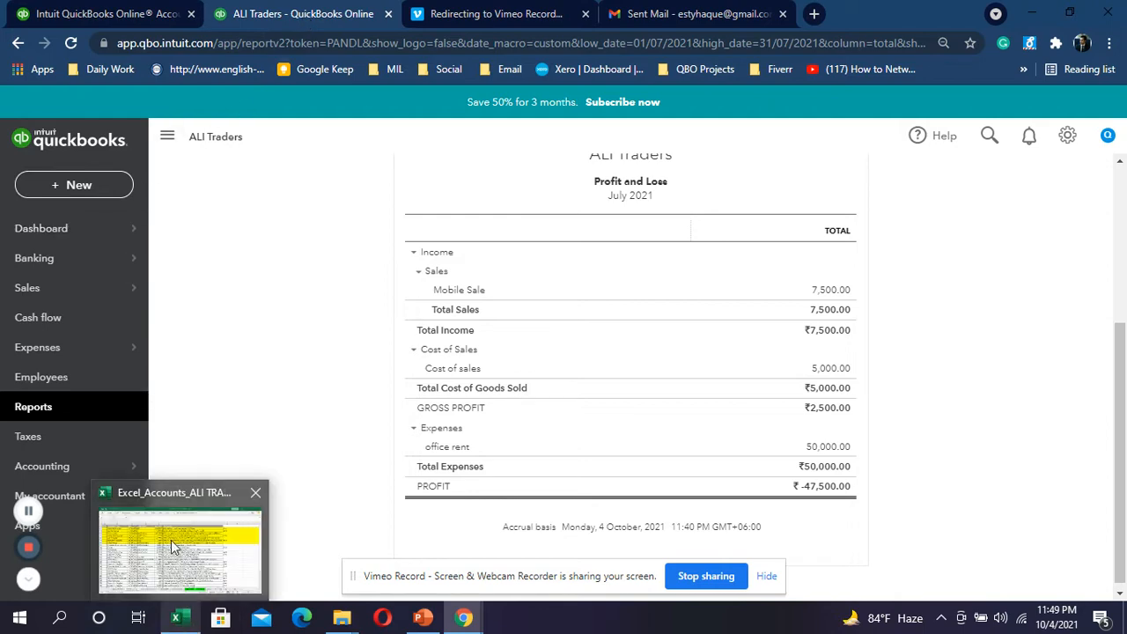
left_click(172, 541)
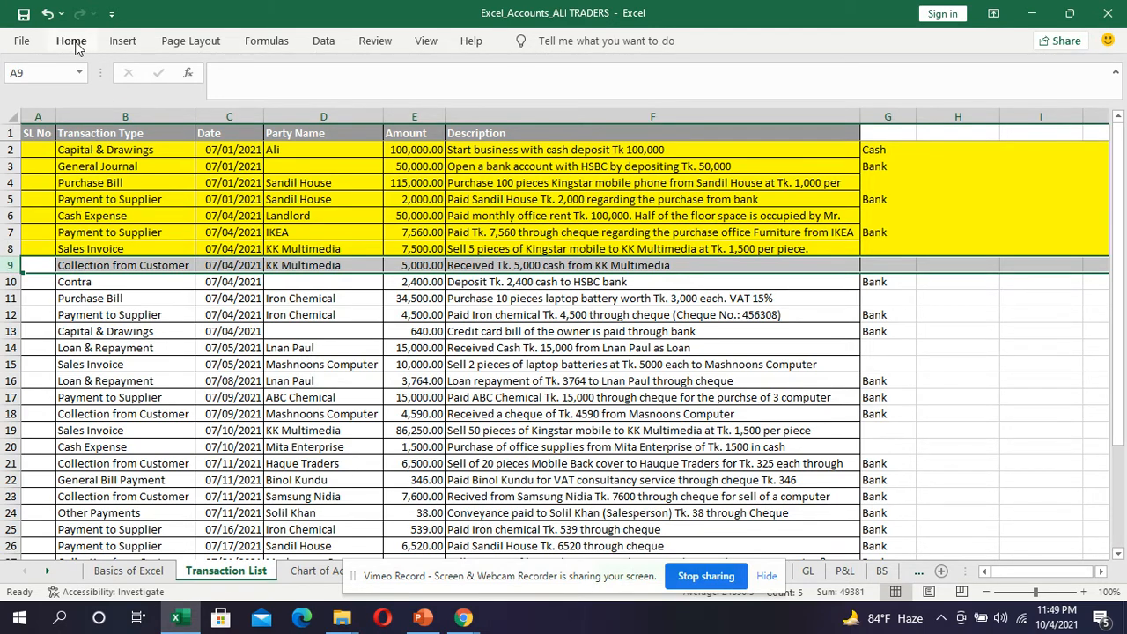
left_click(71, 41)
left_click(211, 98)
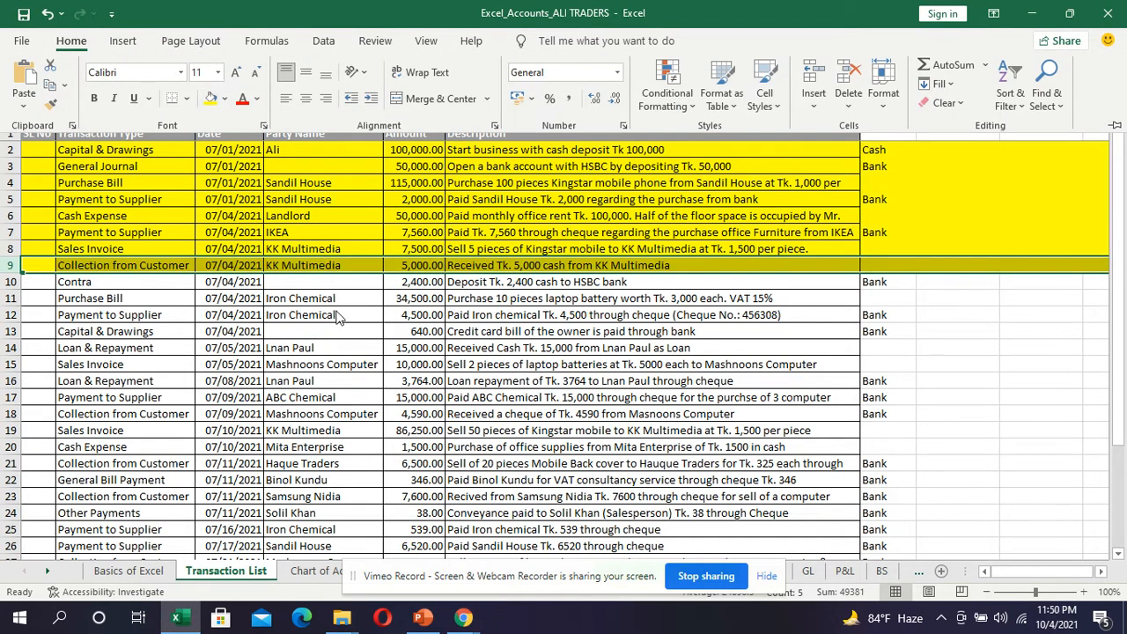
left_click(9, 283)
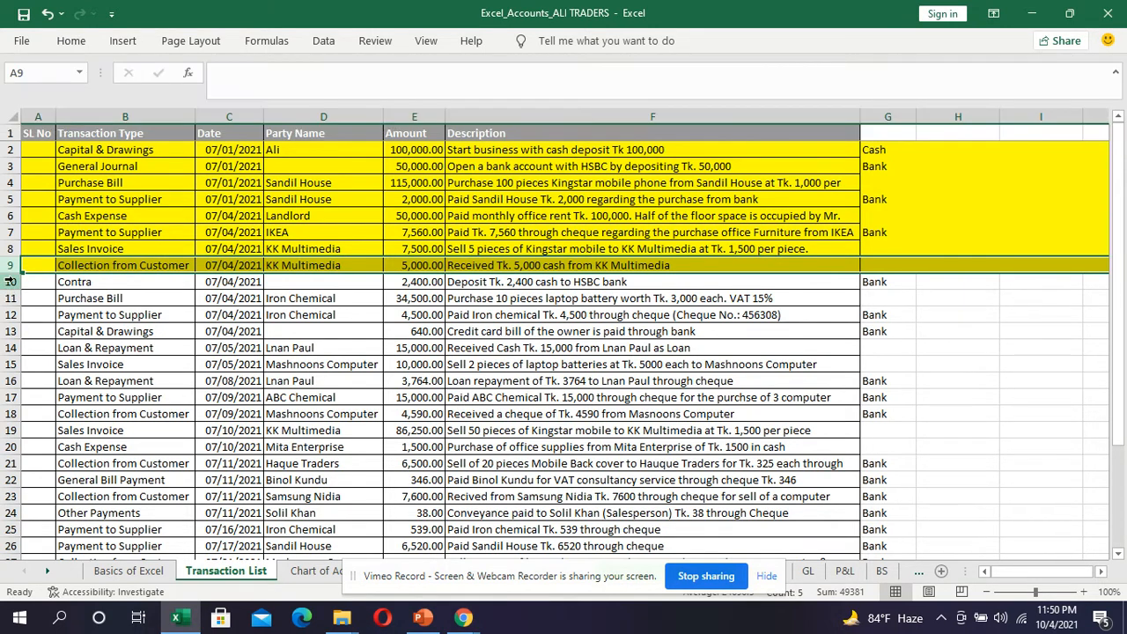
left_click(9, 282)
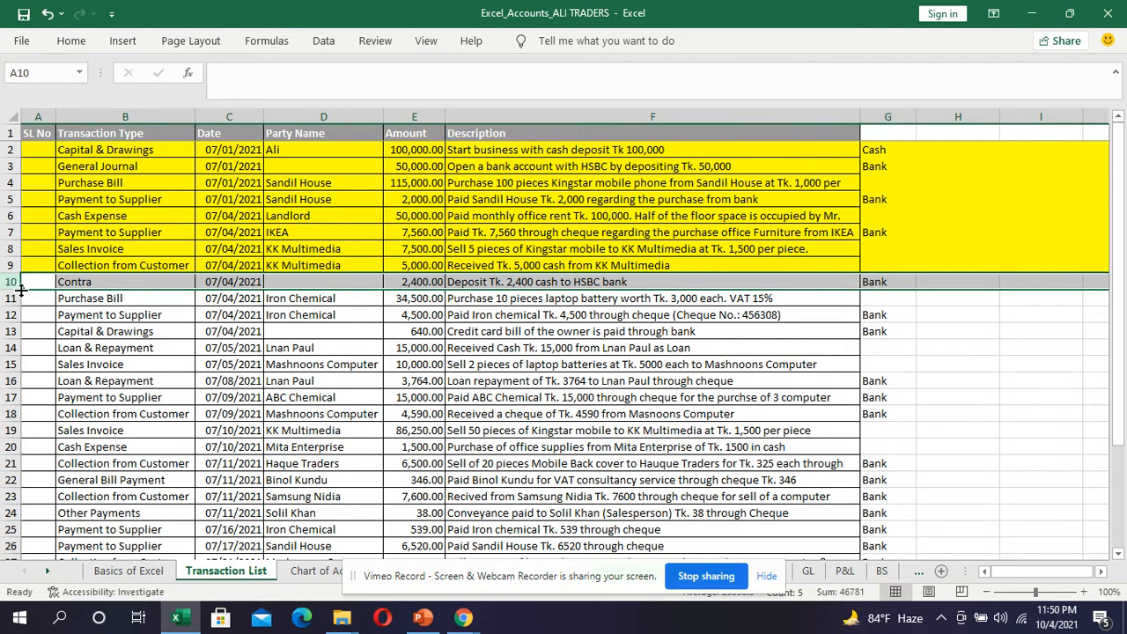
left_click(766, 576)
Step: Back in QuickBooks, start Journal Entry no.1 dated 04/07/2021 from the + New menu
mouse_move(463, 618)
left_click(383, 549)
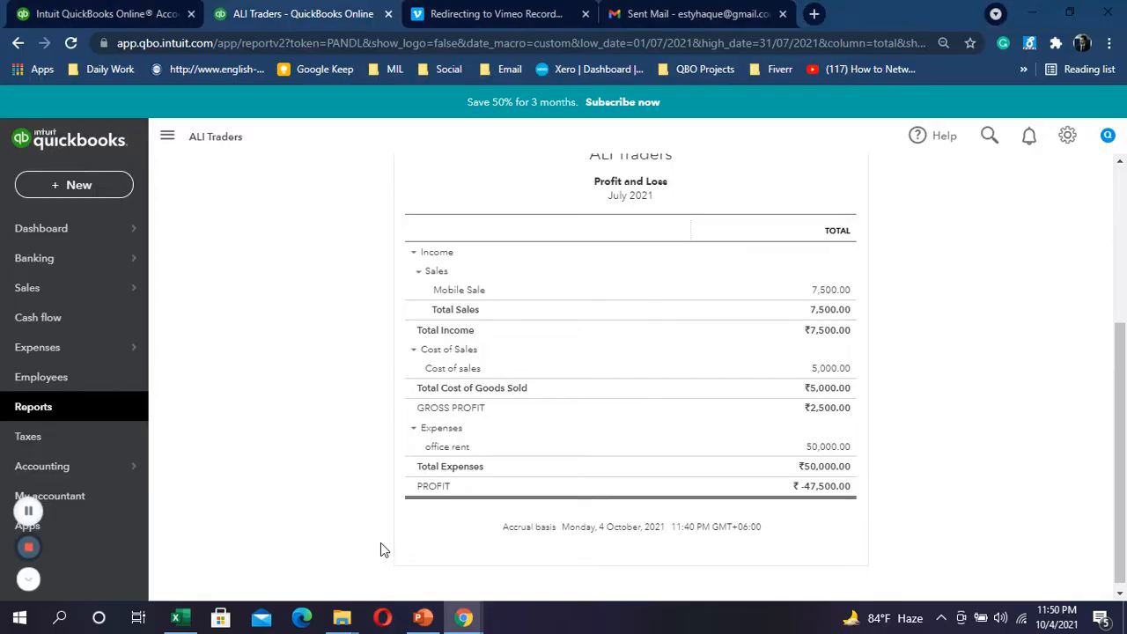
left_click(75, 184)
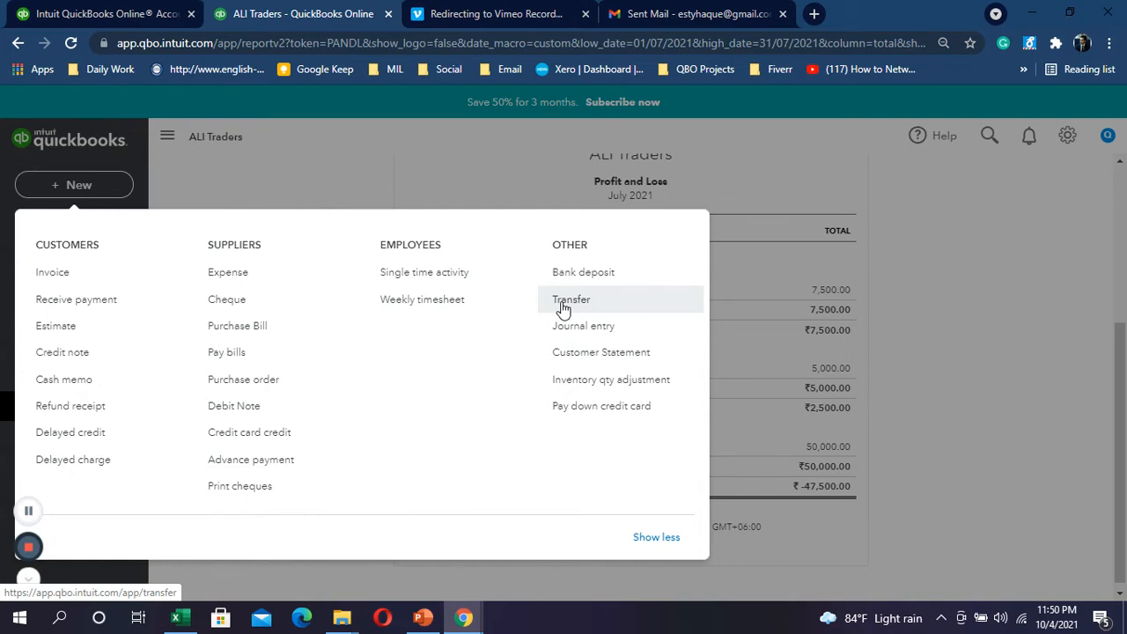
left_click(582, 330)
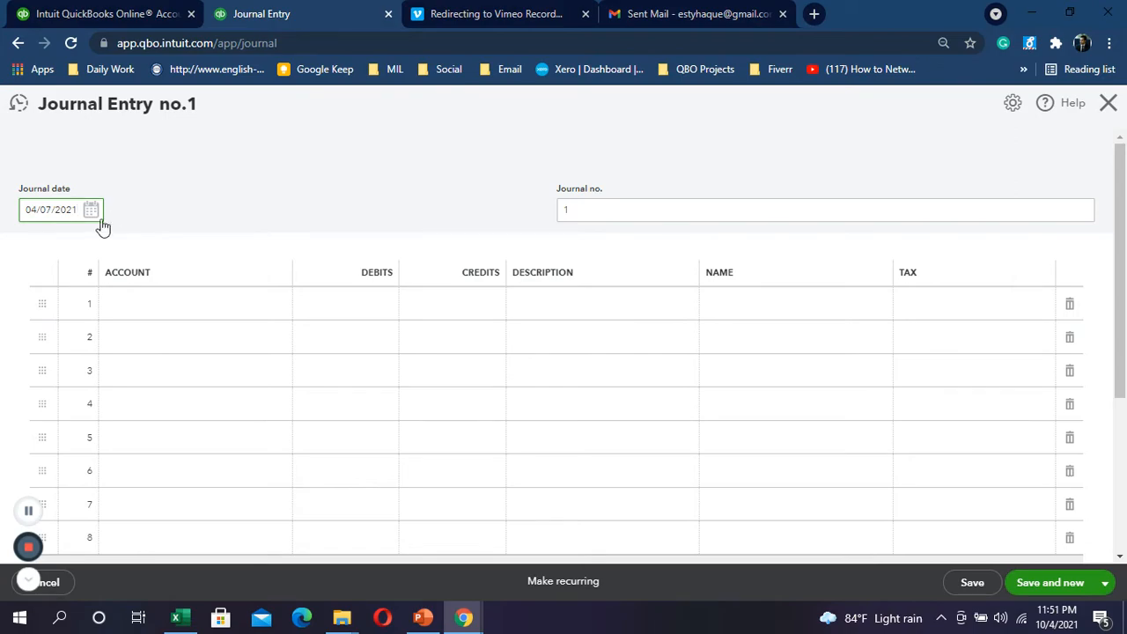
Step: Copy the Contra deposit description from Excel cell F10
key("alt+Tab")
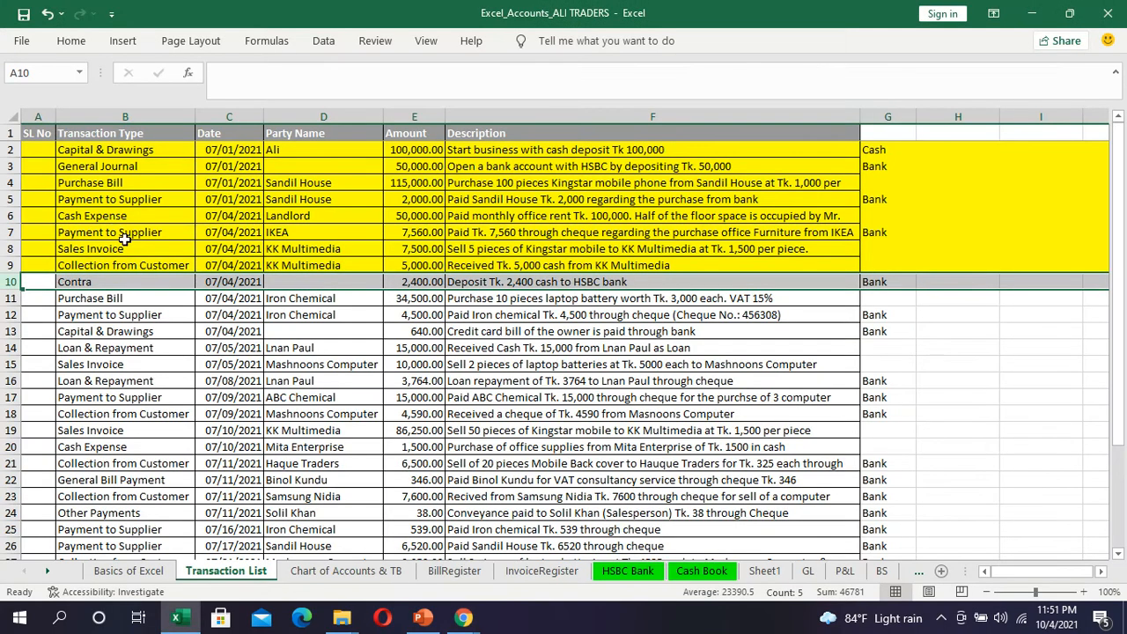
left_click(525, 283)
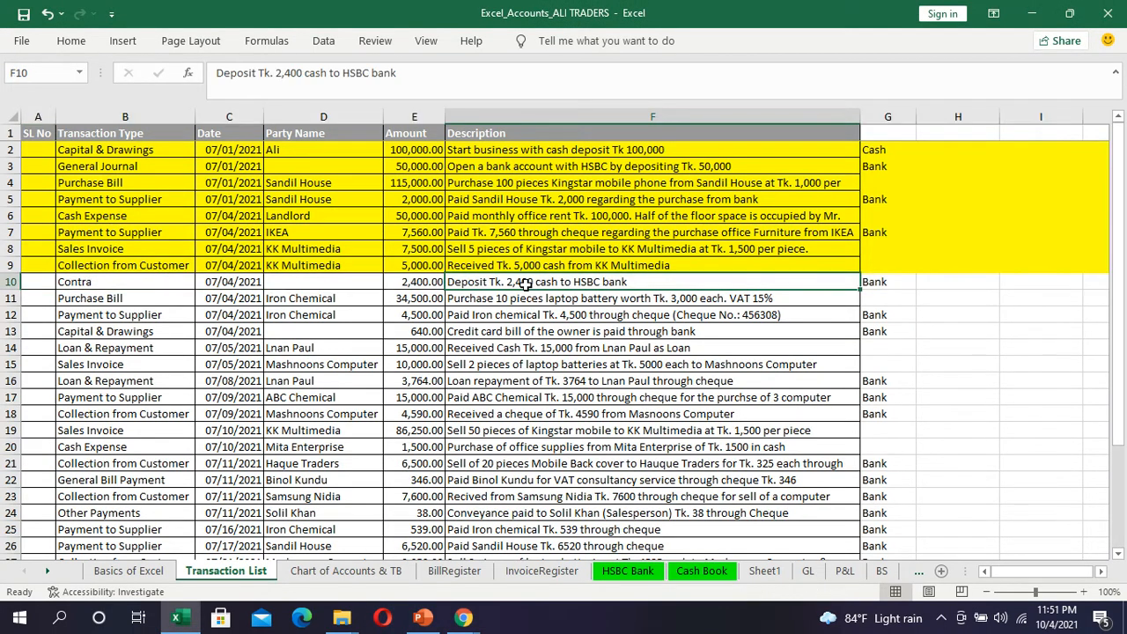
key("ctrl+c")
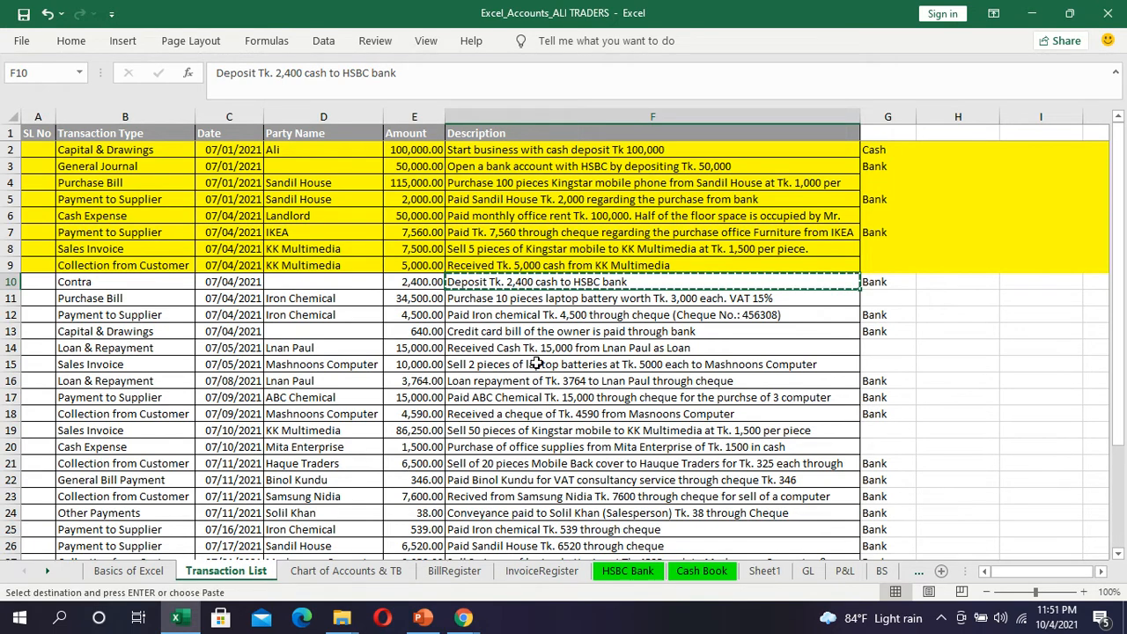
key("alt+Tab")
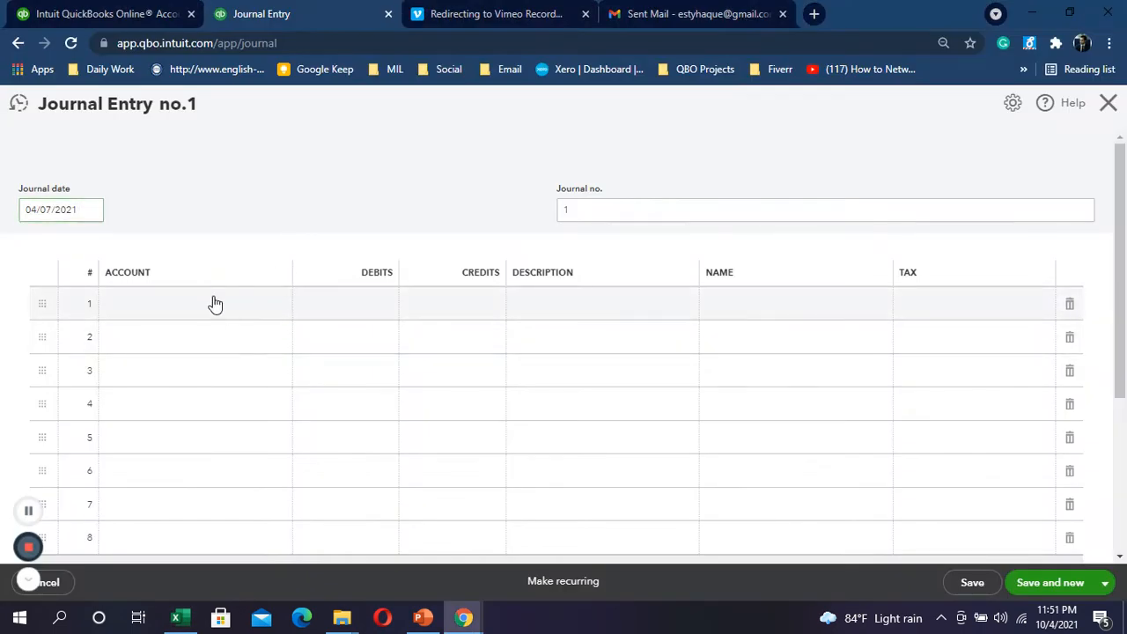
Step: Make journal line 1 a 2,400.00 debit to HSBC Bank with the pasted deposit description
left_click(215, 308)
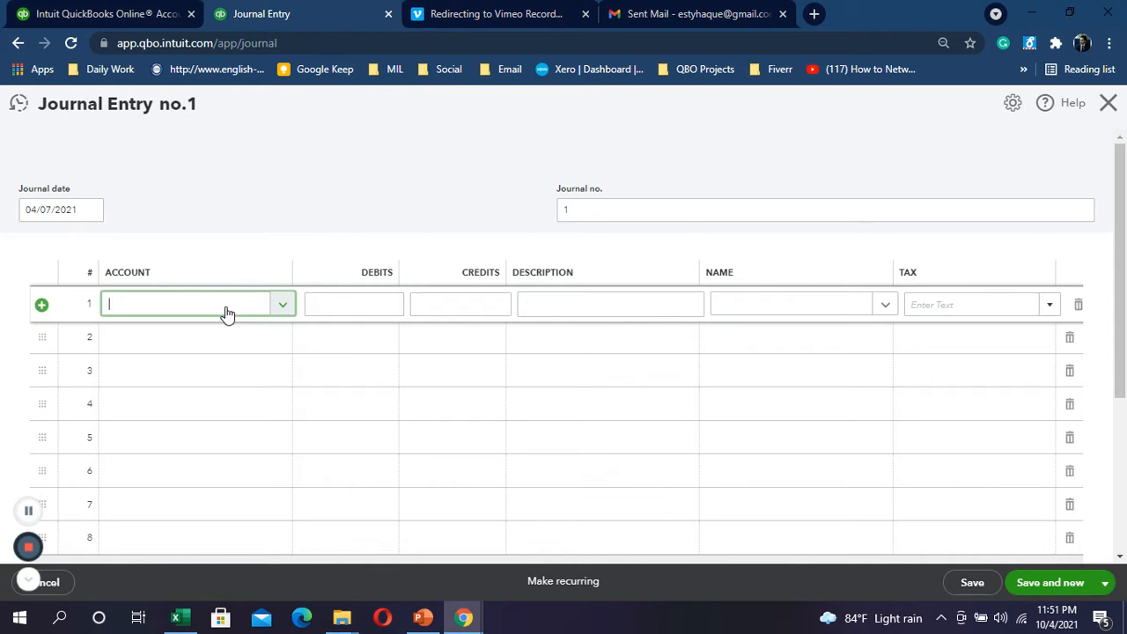
type("hs")
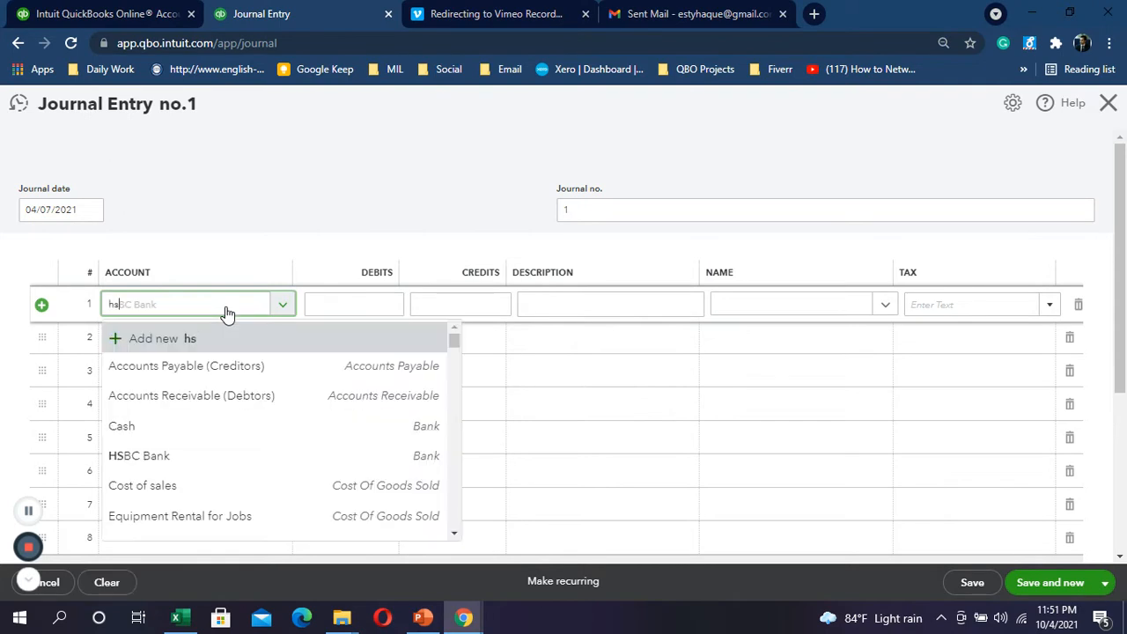
type("b")
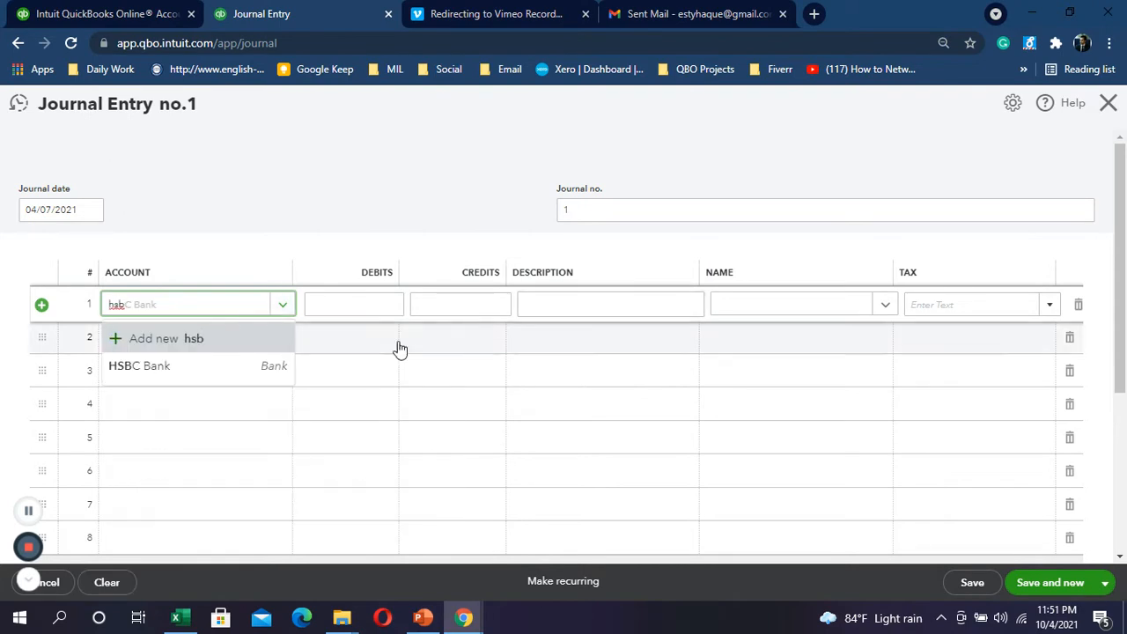
left_click(221, 368)
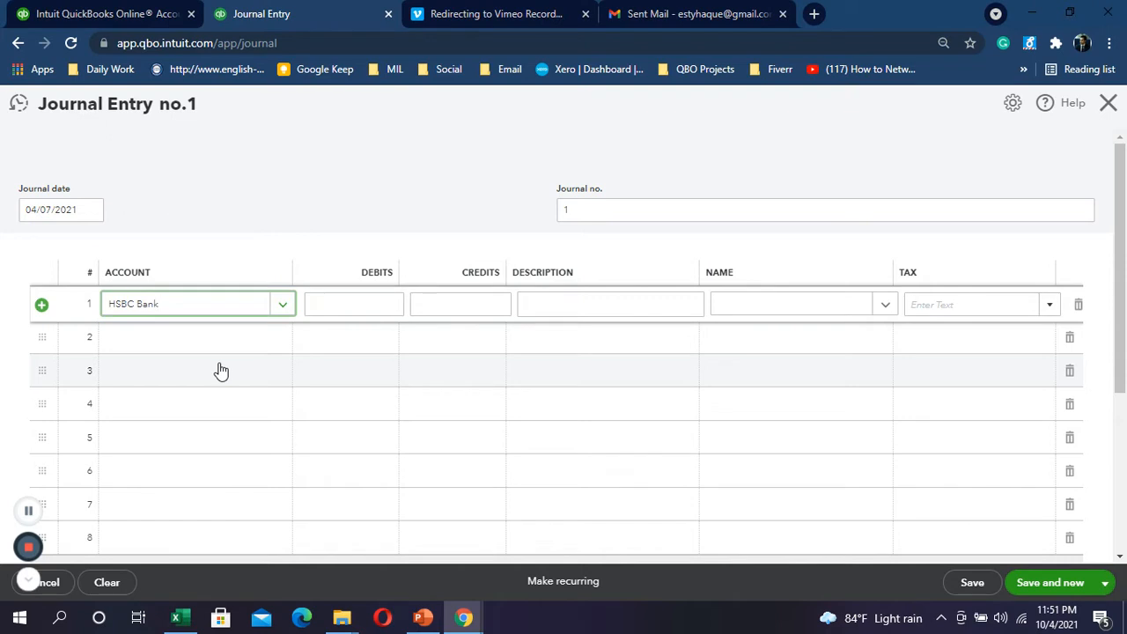
key("Tab")
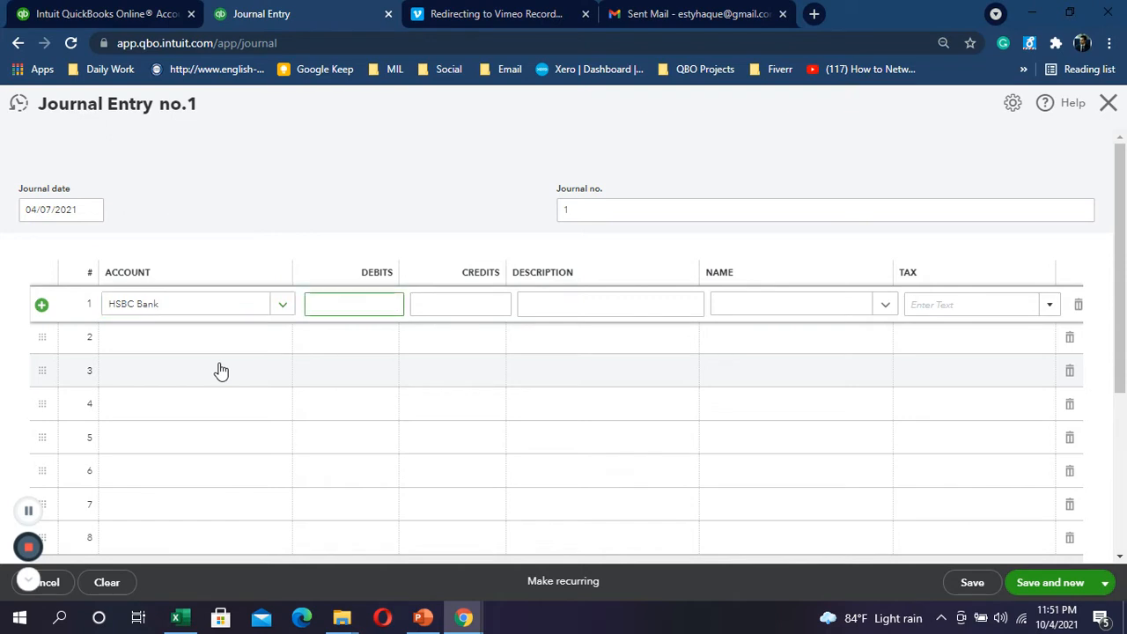
key("alt+Tab")
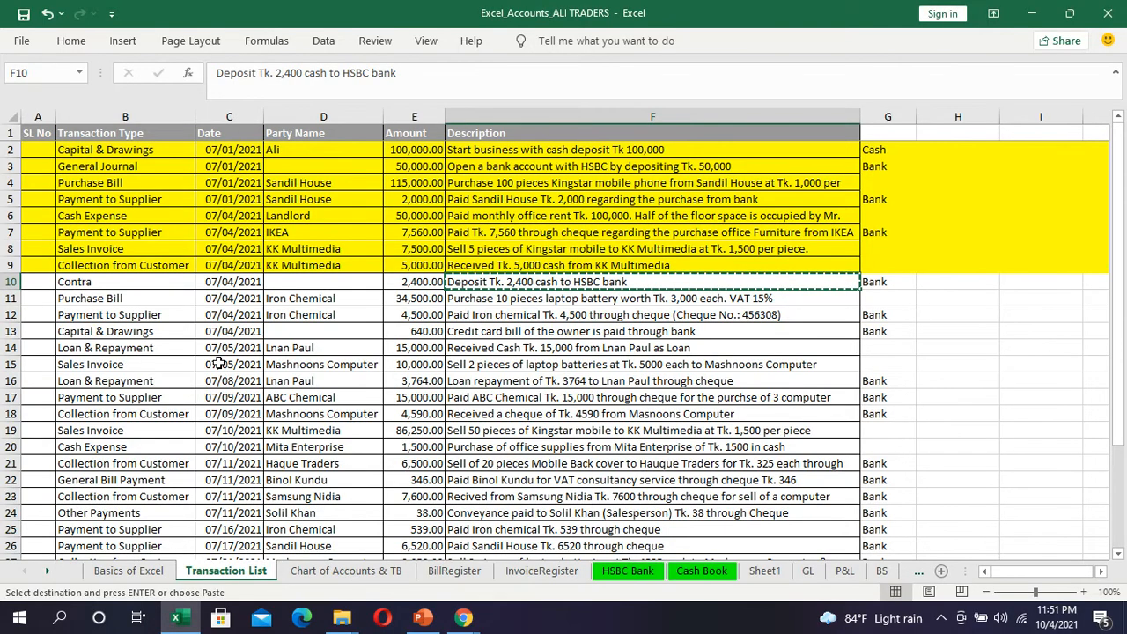
key("alt+Tab")
type("2400")
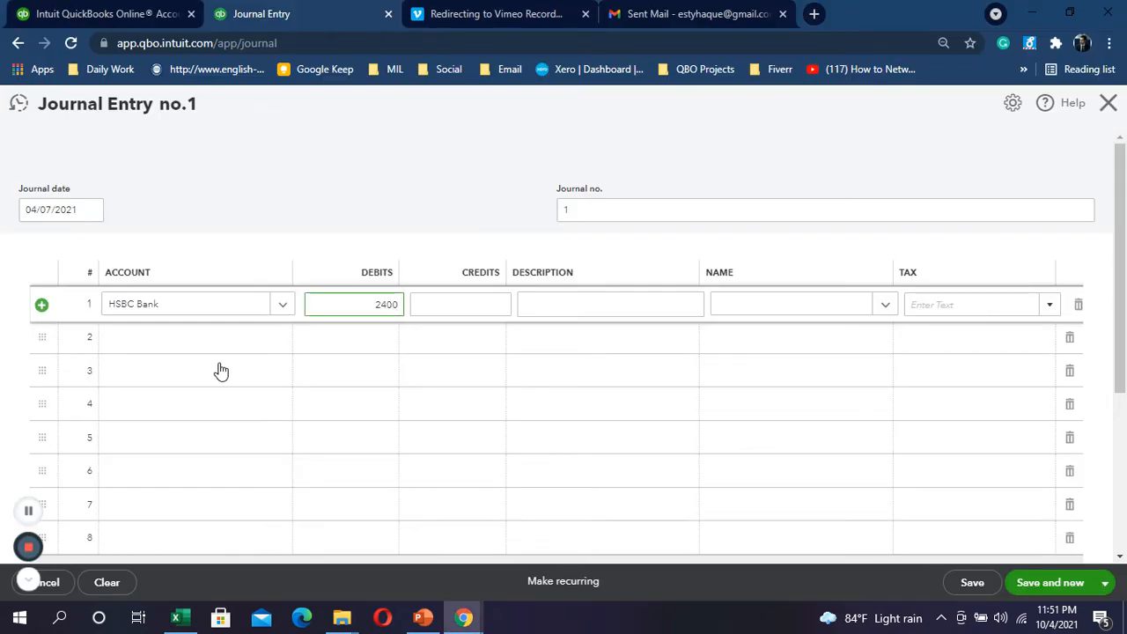
key("Tab")
key("Tab")
key("ctrl+v")
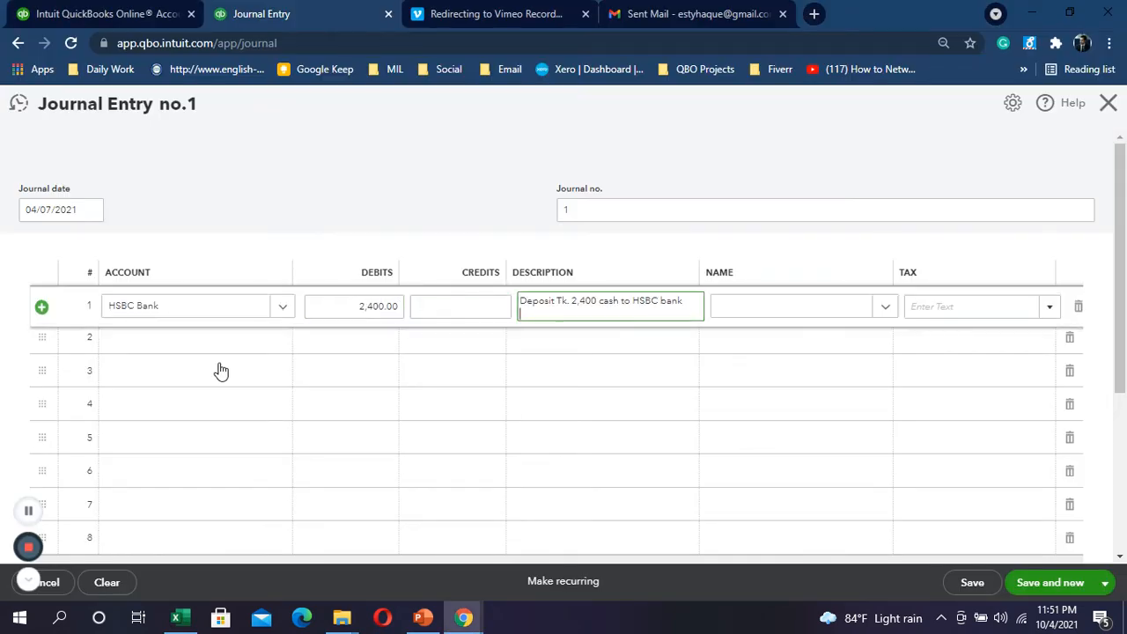
Step: Cancel the New Name popup for line 1 and move to the second journal line
left_click(764, 309)
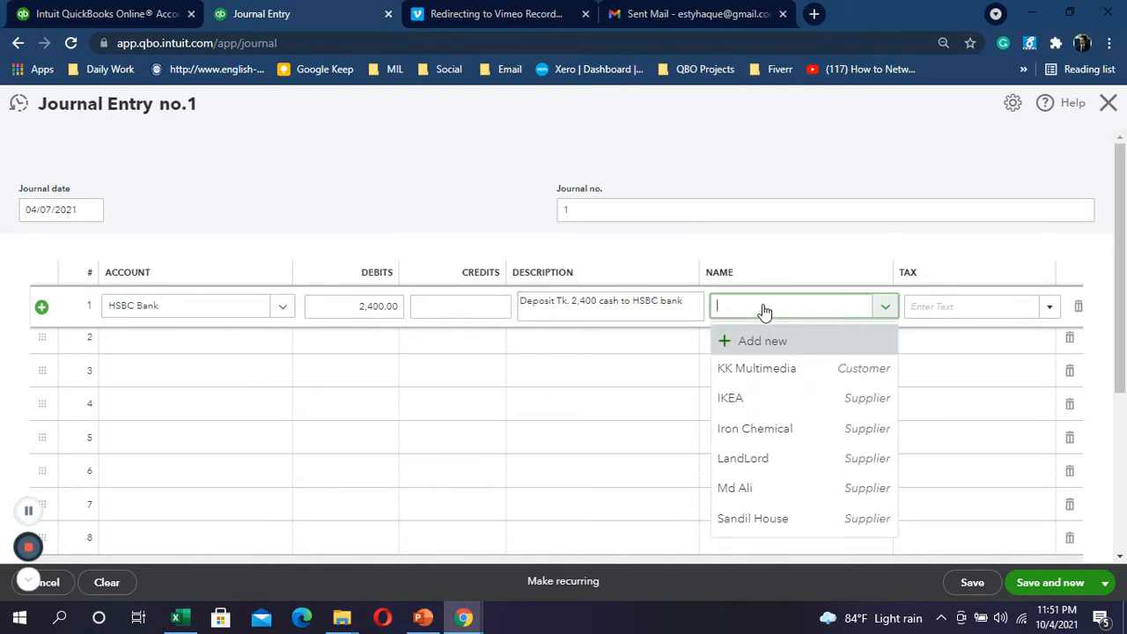
left_click(773, 342)
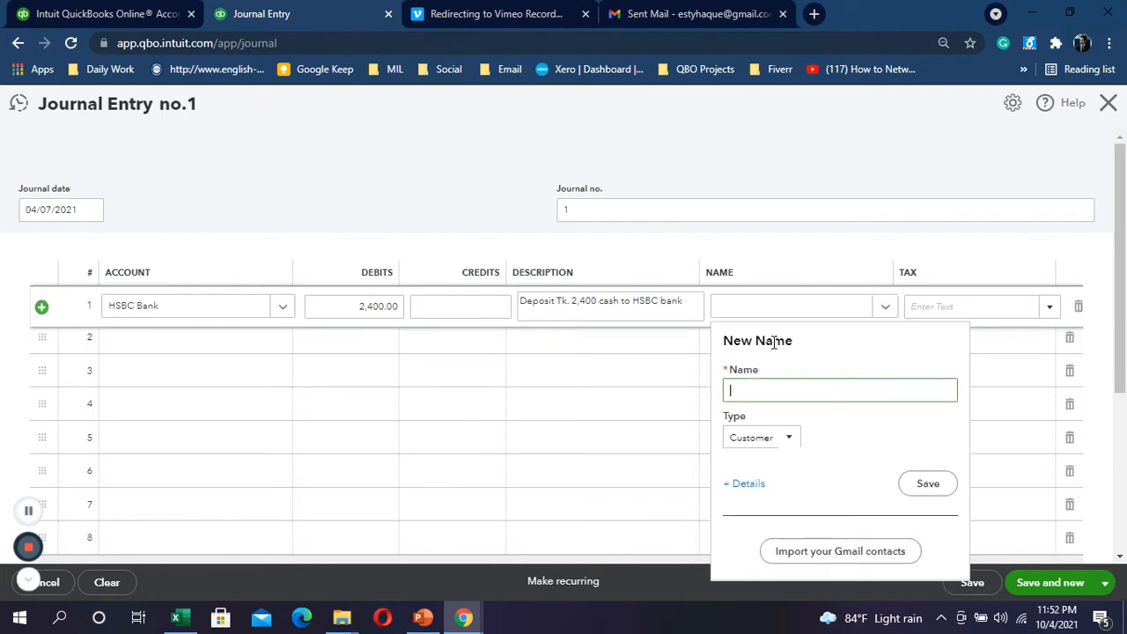
left_click(791, 439)
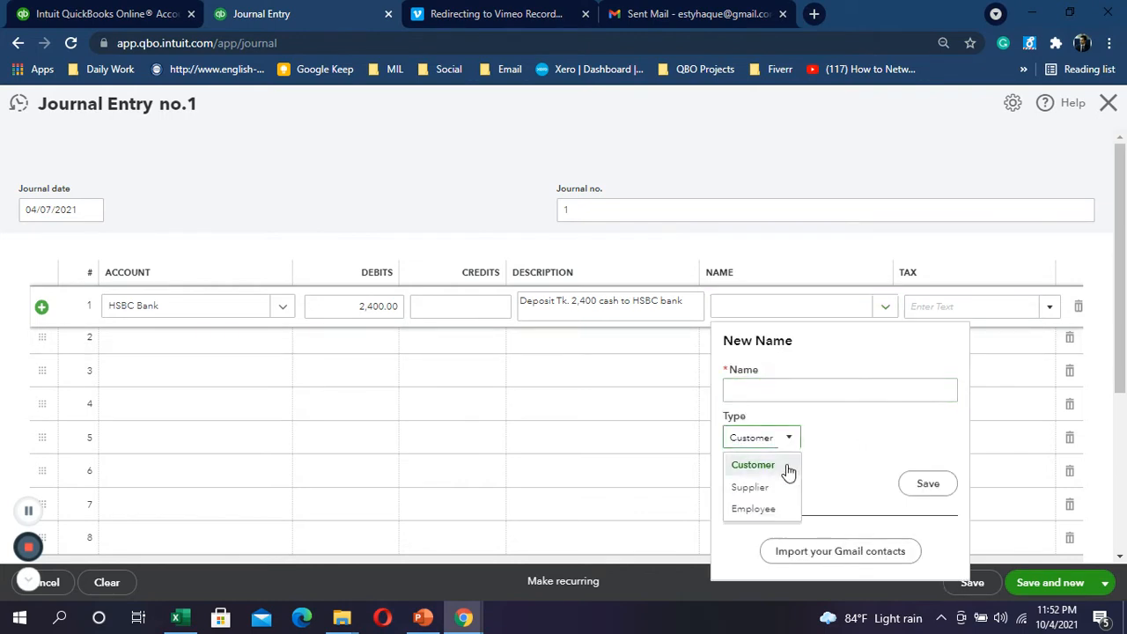
left_click(994, 266)
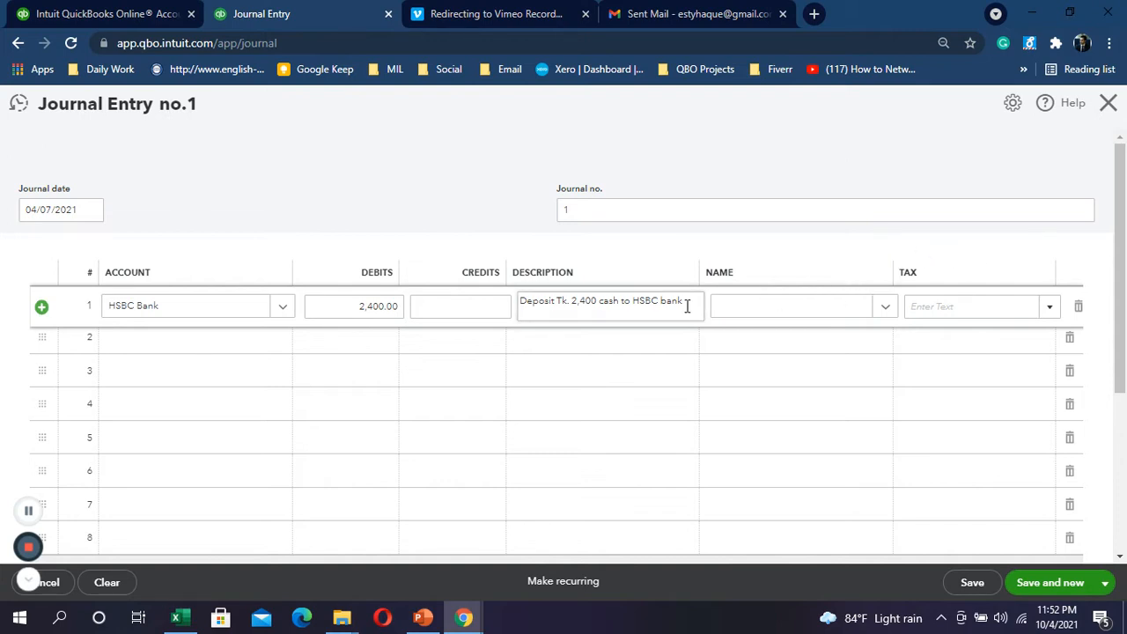
left_click(177, 345)
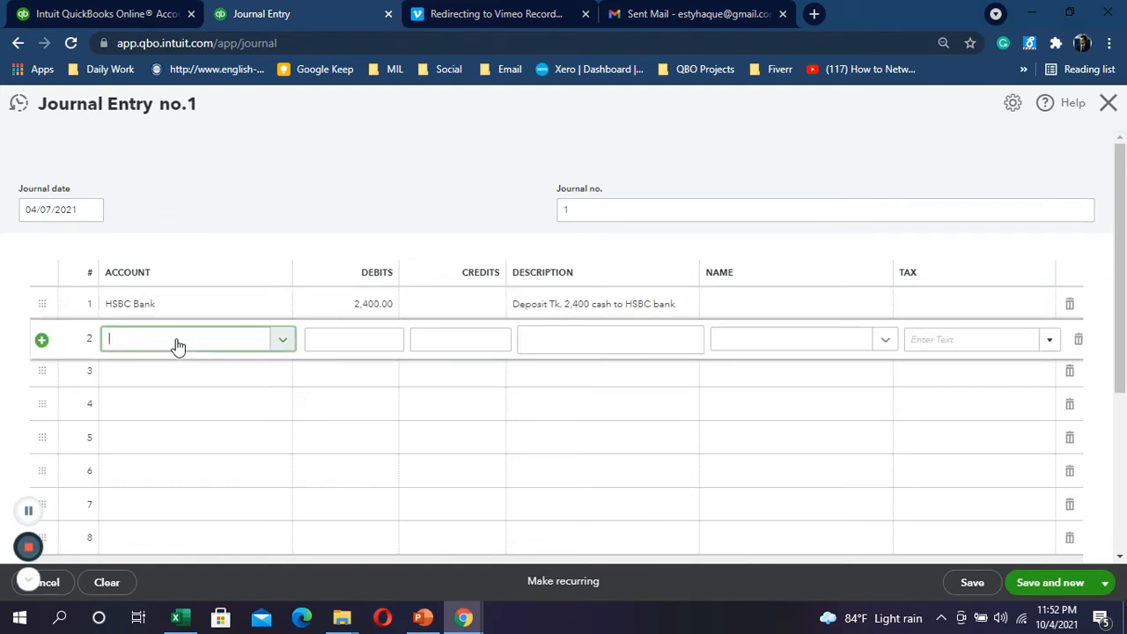
Step: Credit Cash 2,400.00 on line 2, then save and close the journal entry
type("cash")
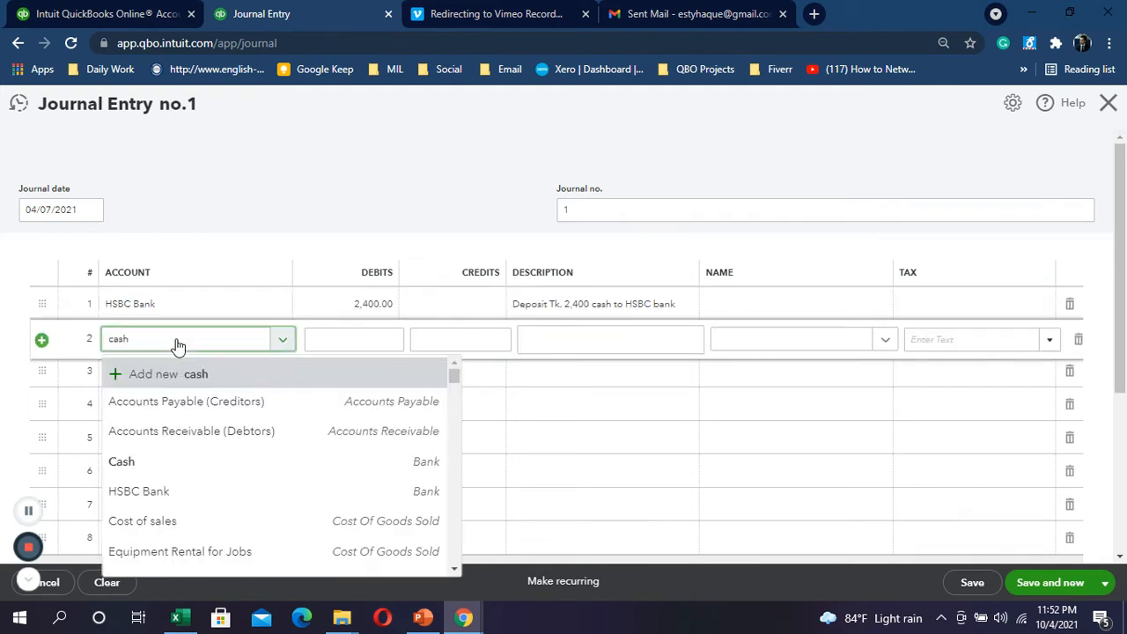
left_click(167, 405)
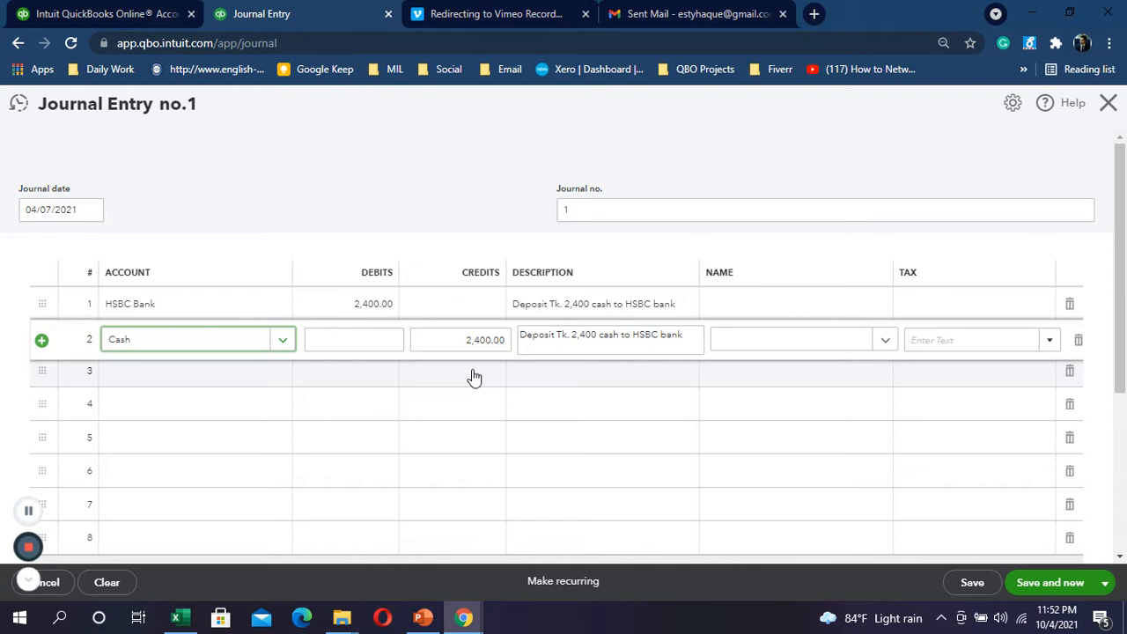
scroll(475, 365, "down", 3)
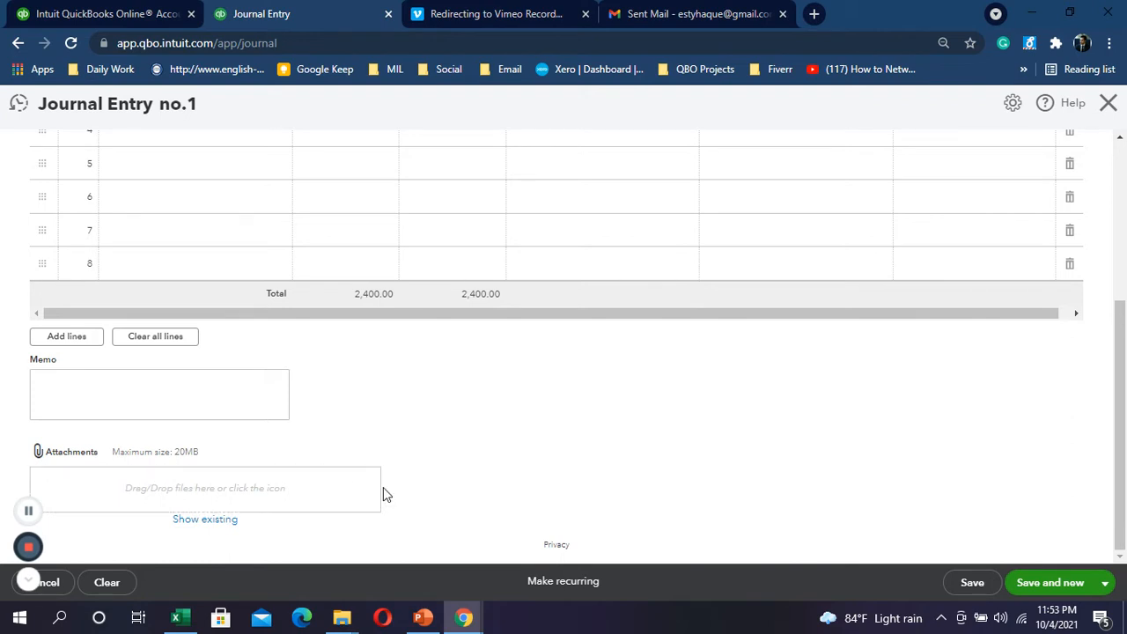
scroll(383, 487, "up", 3)
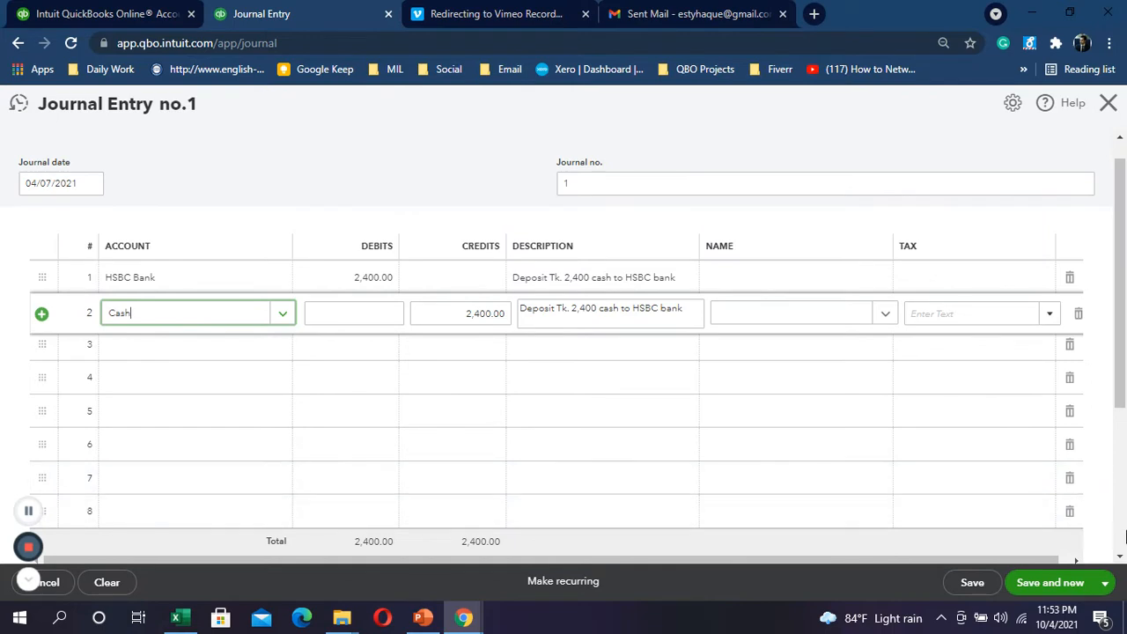
left_click(1106, 583)
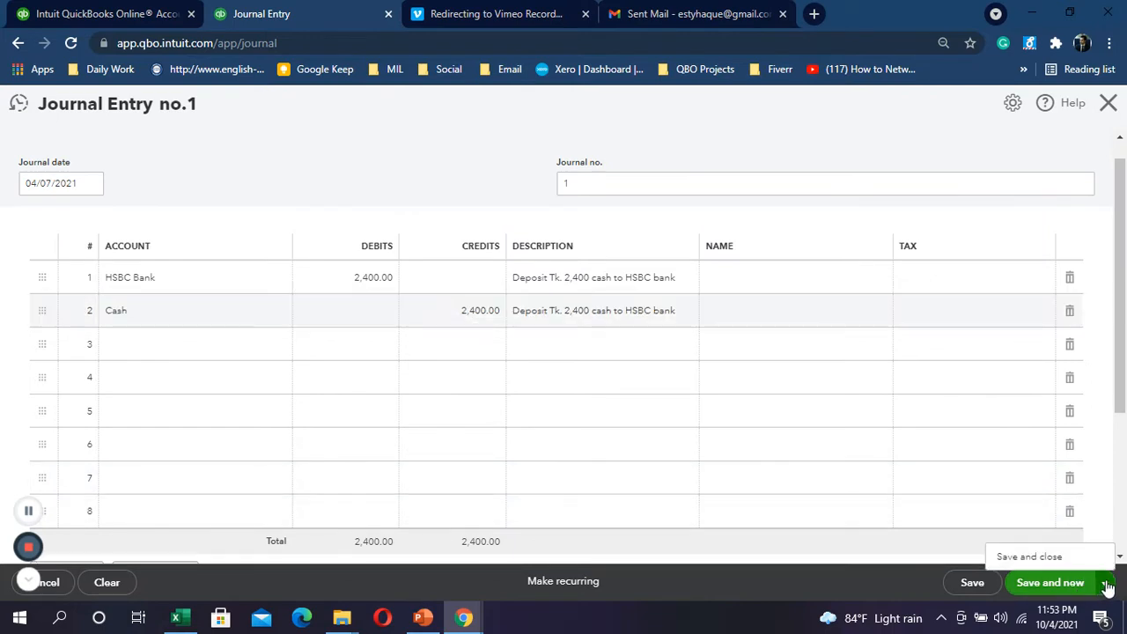
left_click(1060, 558)
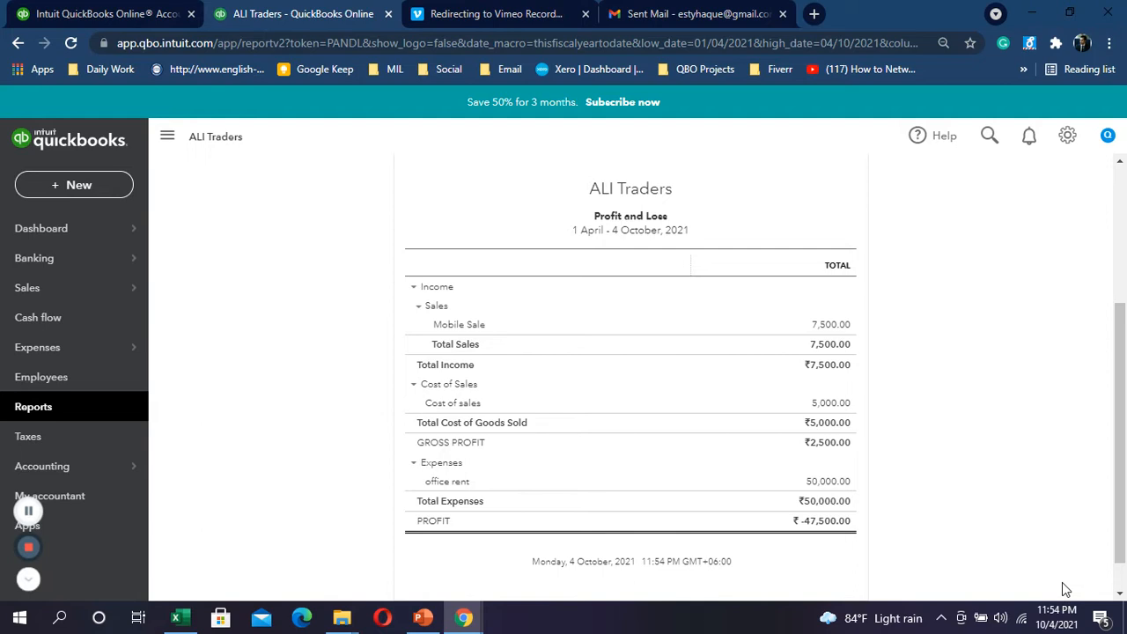
Step: Open the + New create menu from the Profit and Loss report
left_click(77, 184)
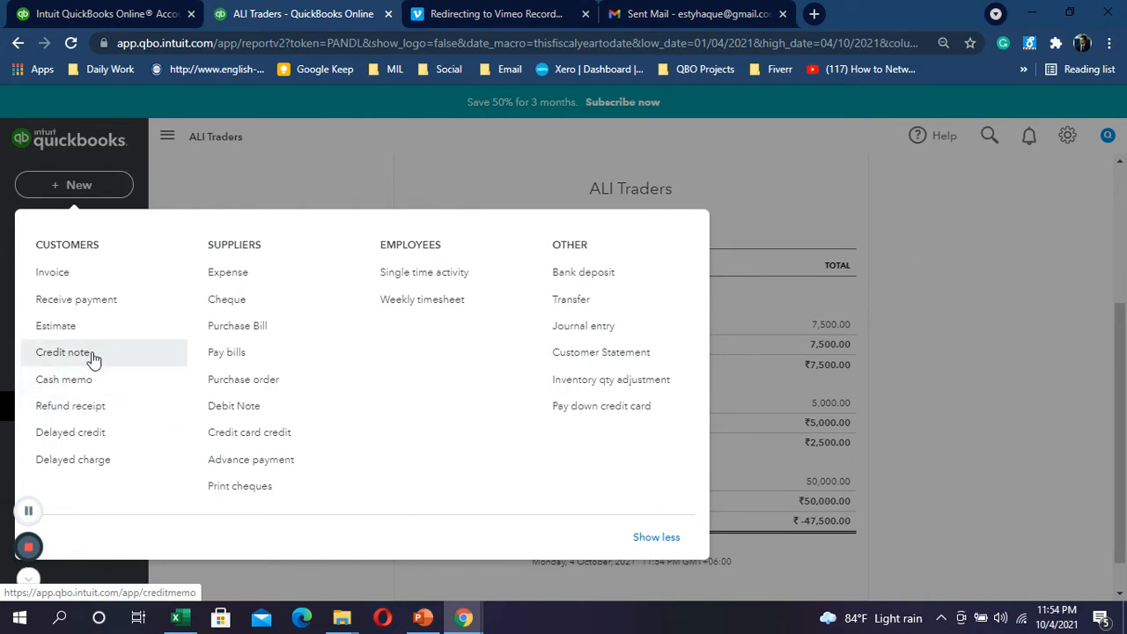
Step: Start Journal Entry no.2 from + New, ready to edit line 1's account
left_click(331, 136)
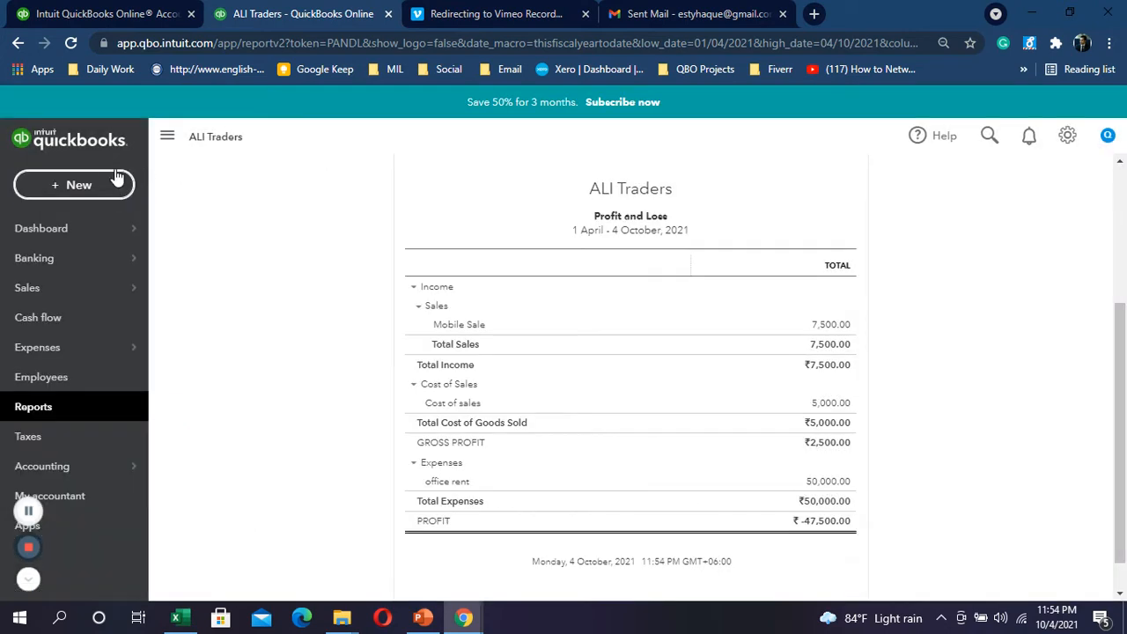
left_click(115, 179)
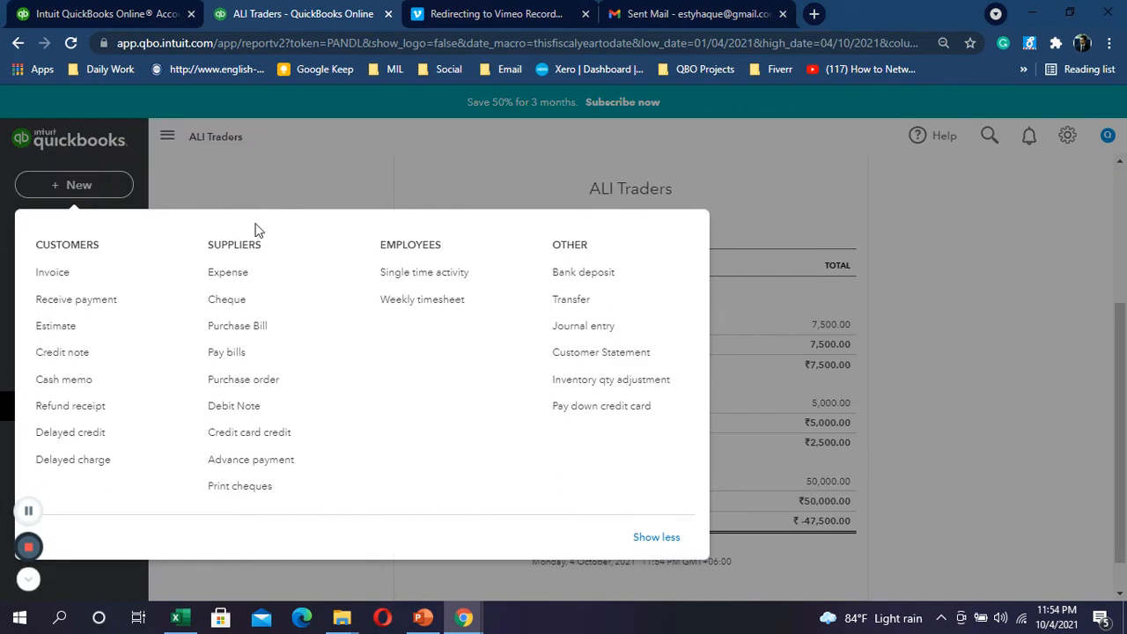
left_click(582, 335)
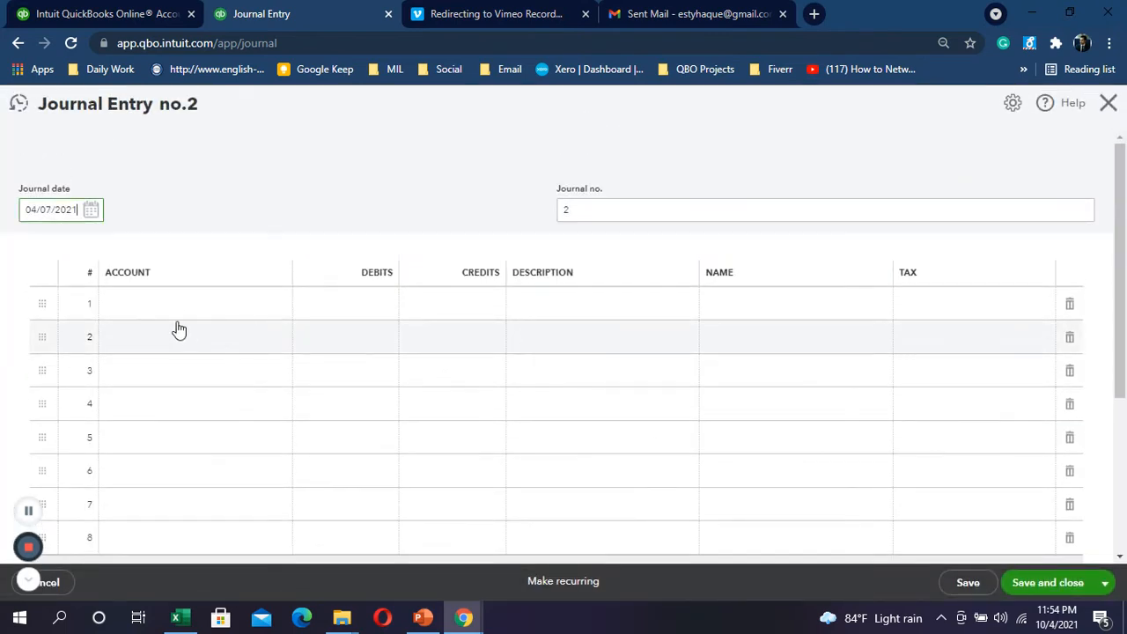
left_click(198, 305)
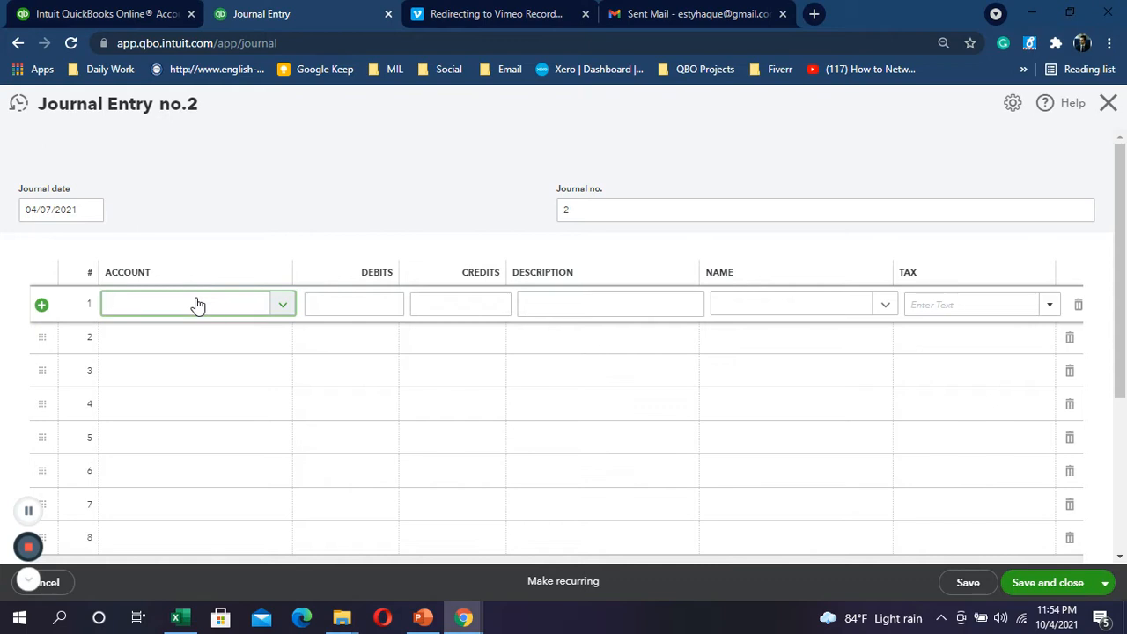
Step: Credit Accounts Receivable (Debtors) 2,500.00 on line 1, with the name KK Multimedia
left_click(287, 305)
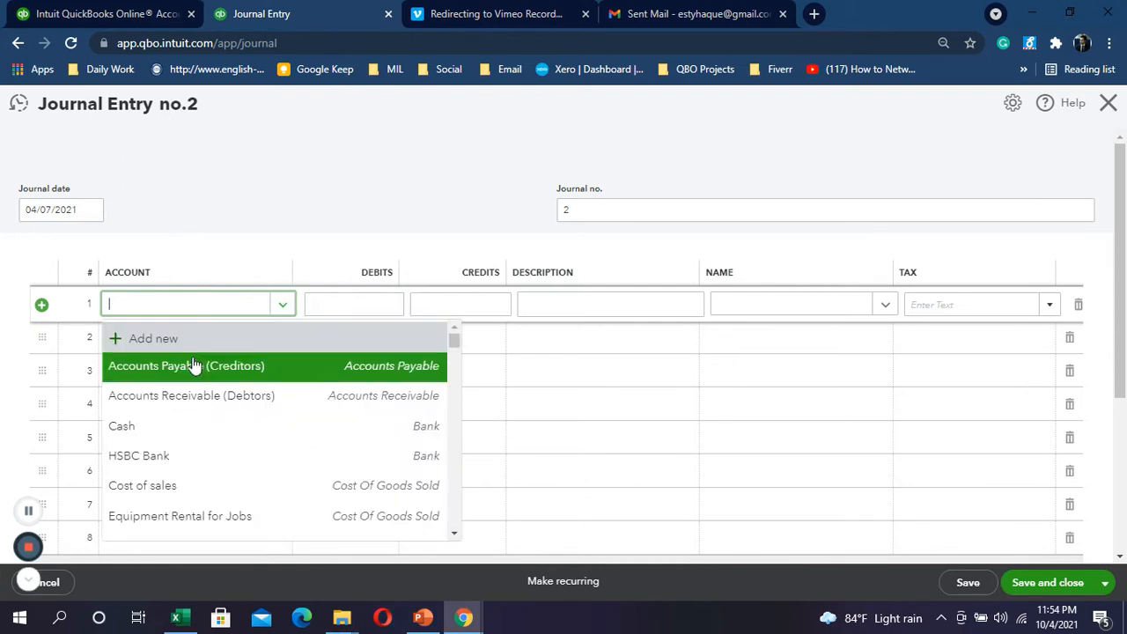
left_click(185, 398)
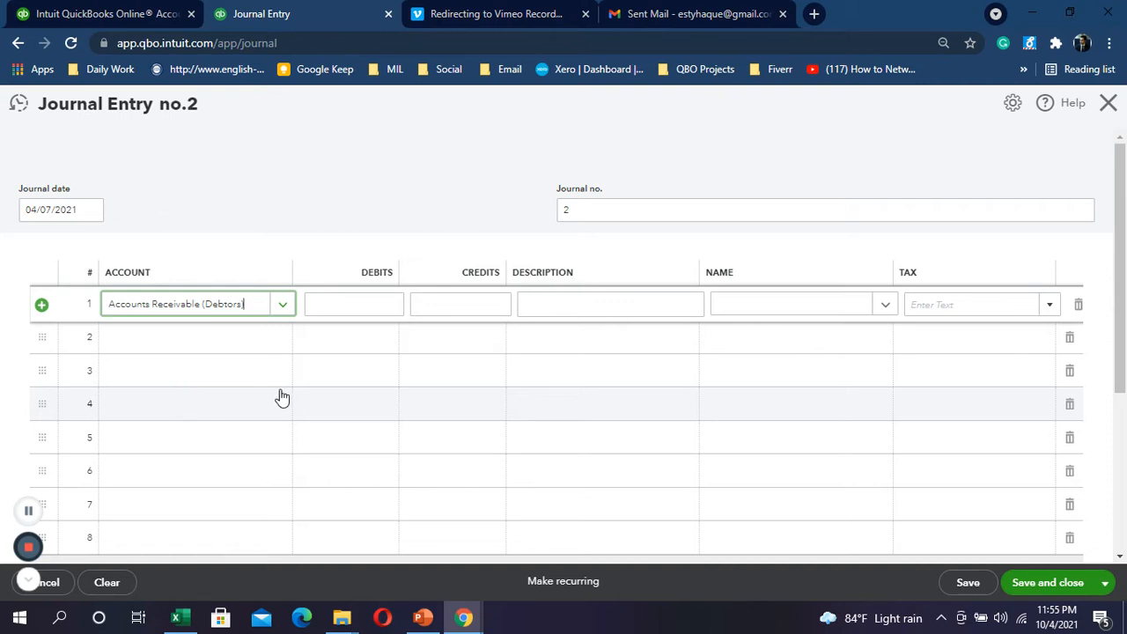
left_click(462, 304)
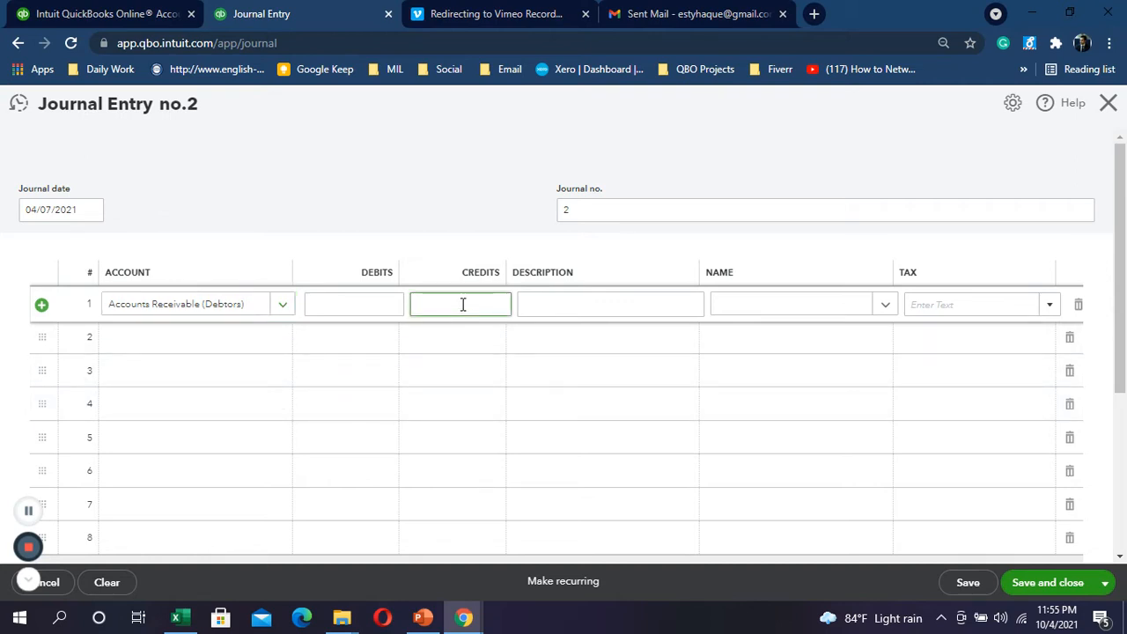
type("2500")
left_click(571, 306)
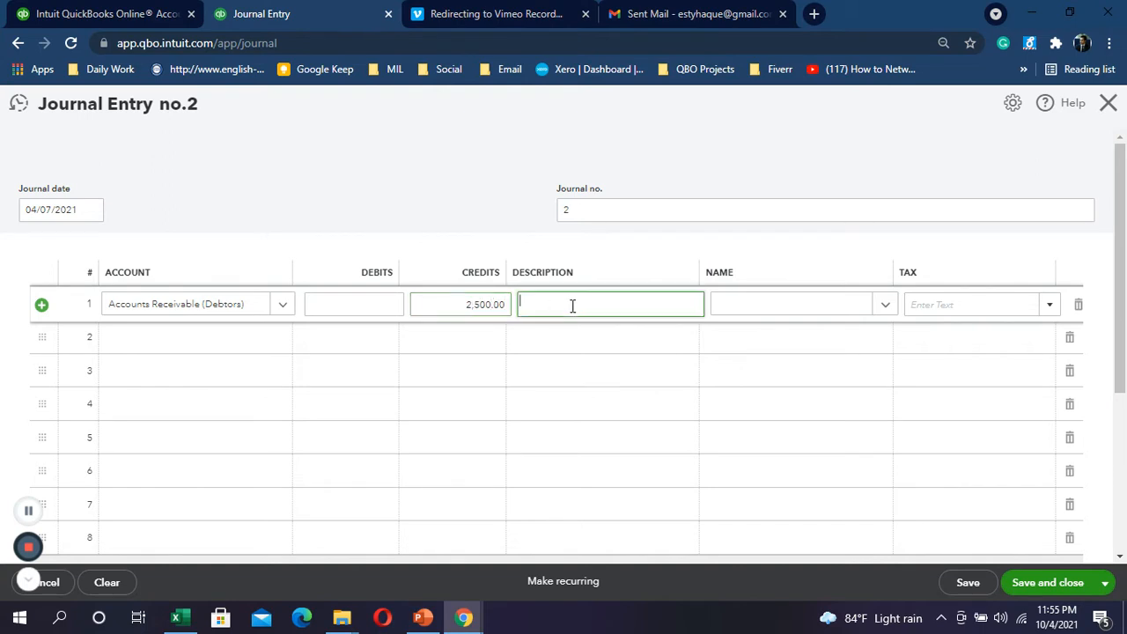
left_click(767, 305)
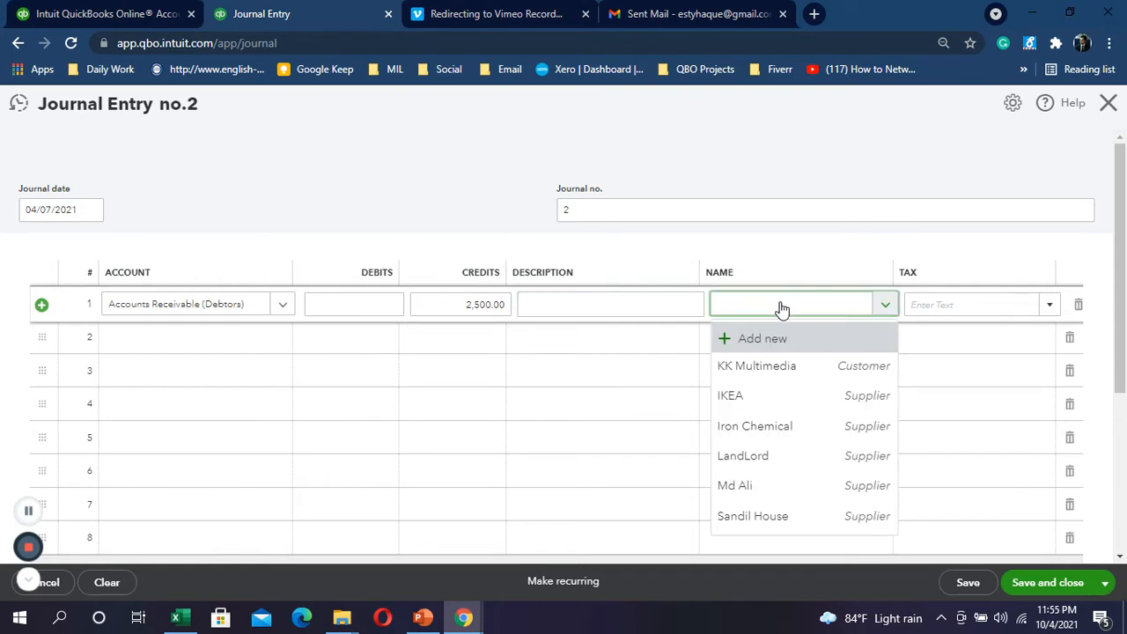
left_click(802, 370)
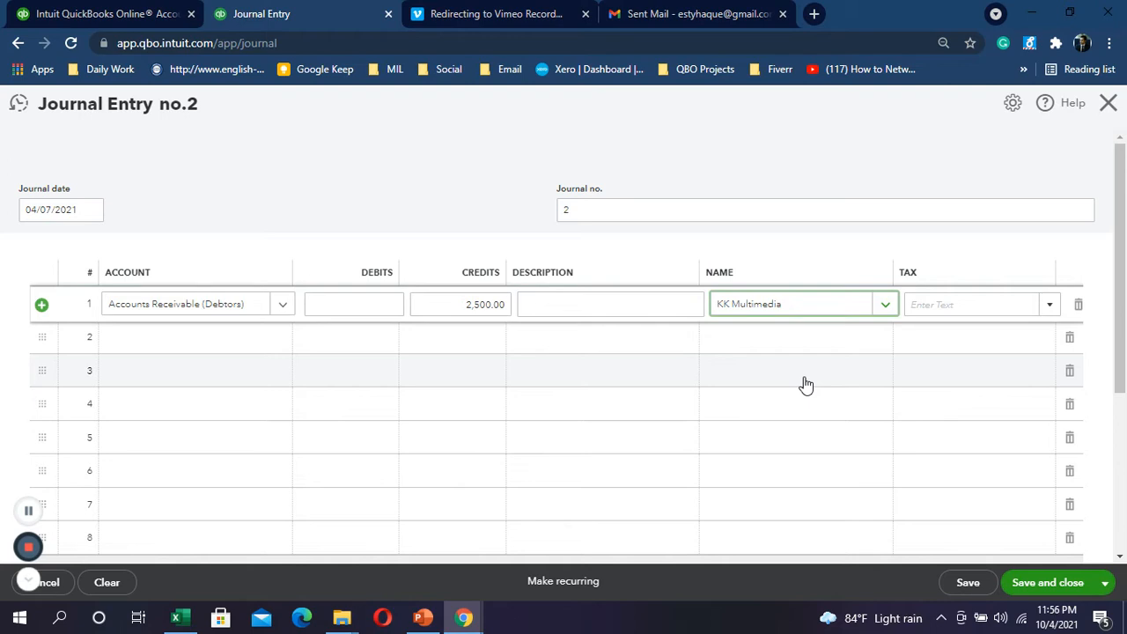
Step: Search 'bad' in line 2's account field and accept the auto-filled 2,500.00 debit
left_click(220, 347)
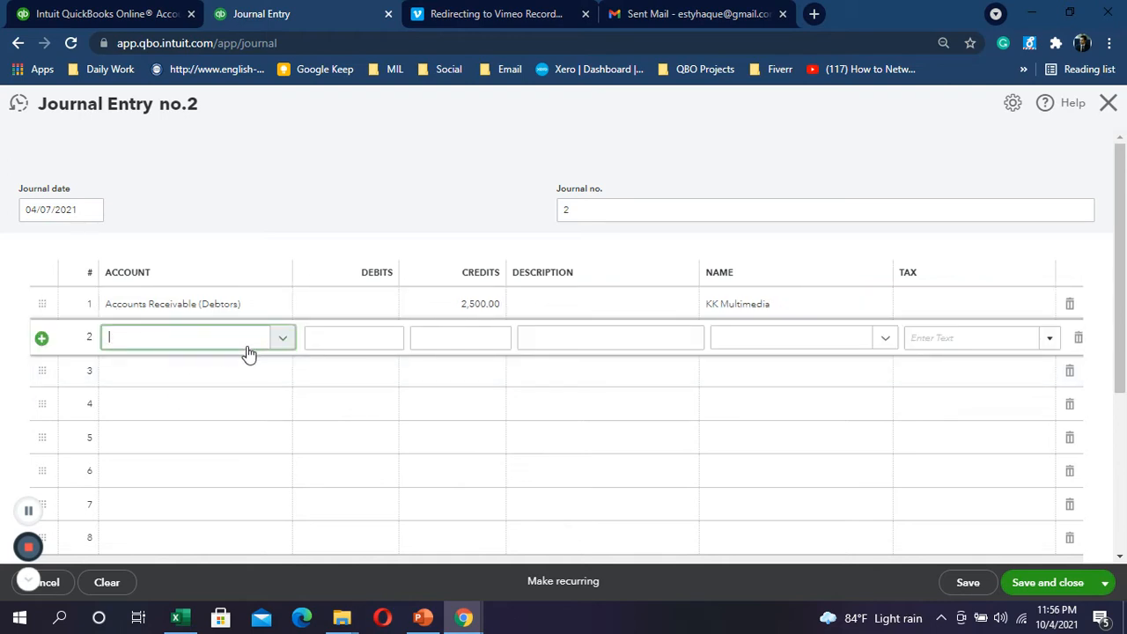
type("bad")
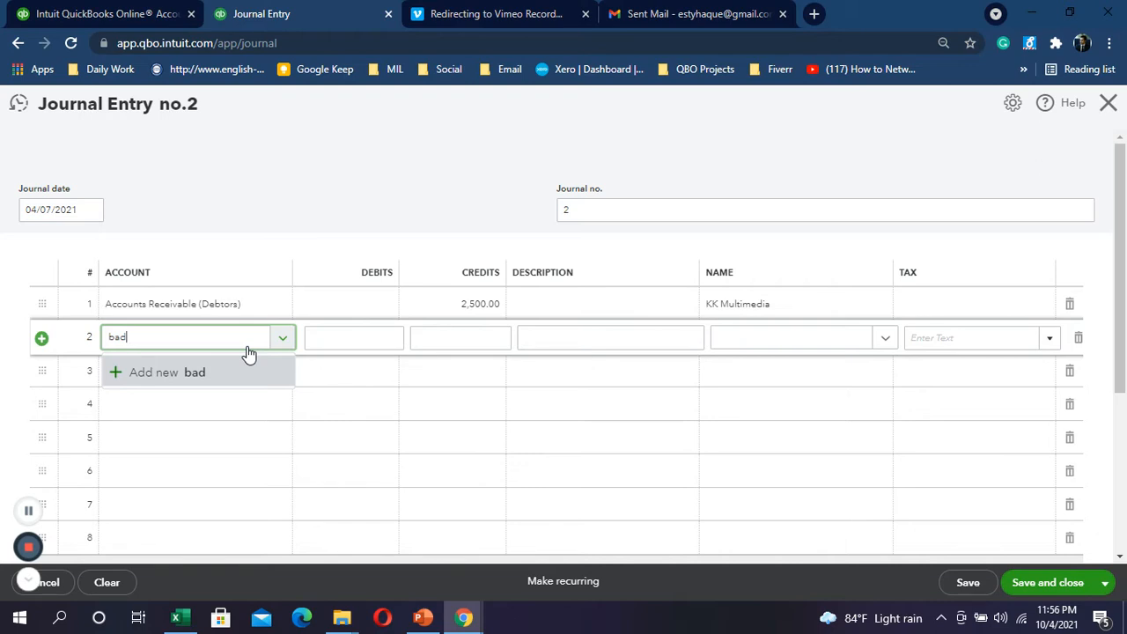
left_click(334, 341)
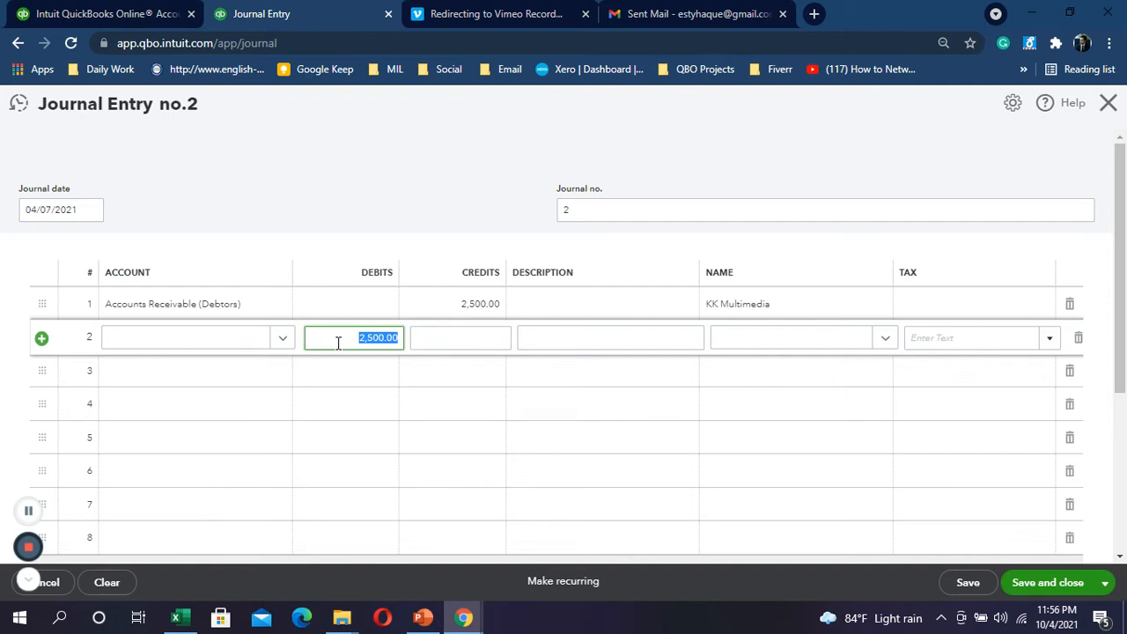
Step: Open line 2's name list, then close Journal Entry no.2 without saving
left_click(787, 340)
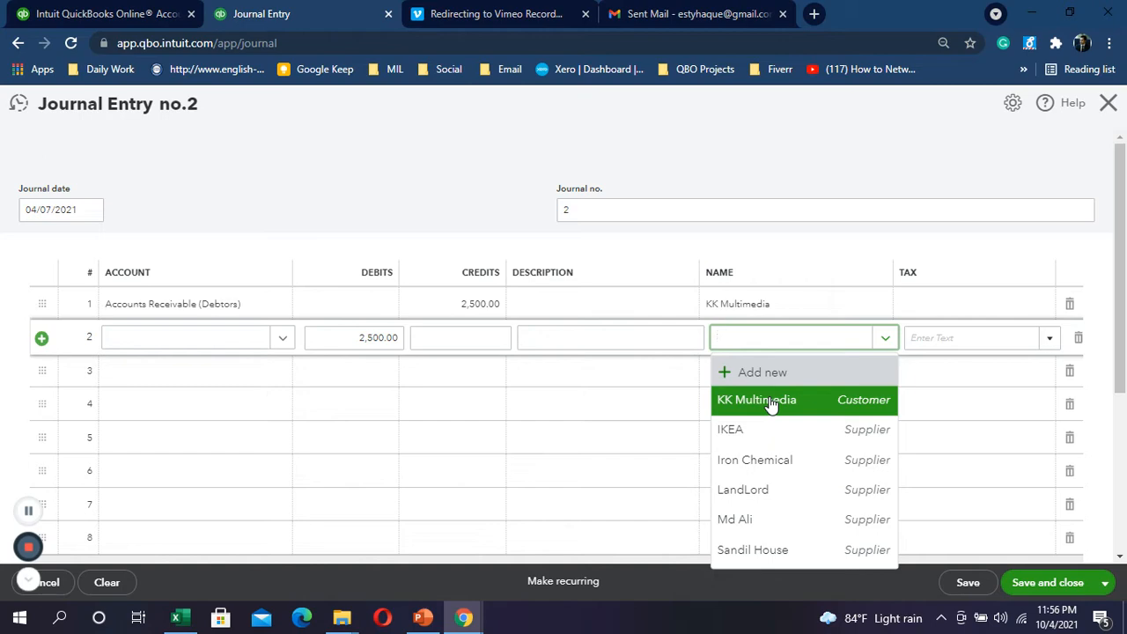
left_click(1112, 104)
Step: Confirm leaving the unsaved journal, then fill Excel row 10's Contra deposit yellow
left_click(631, 368)
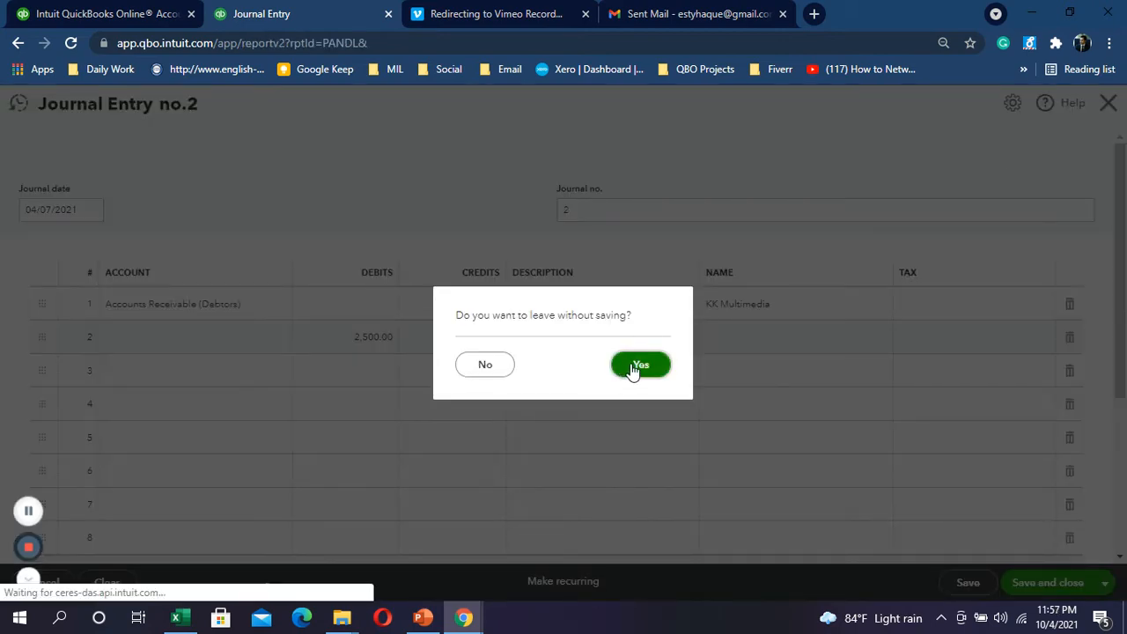
key("alt+Tab")
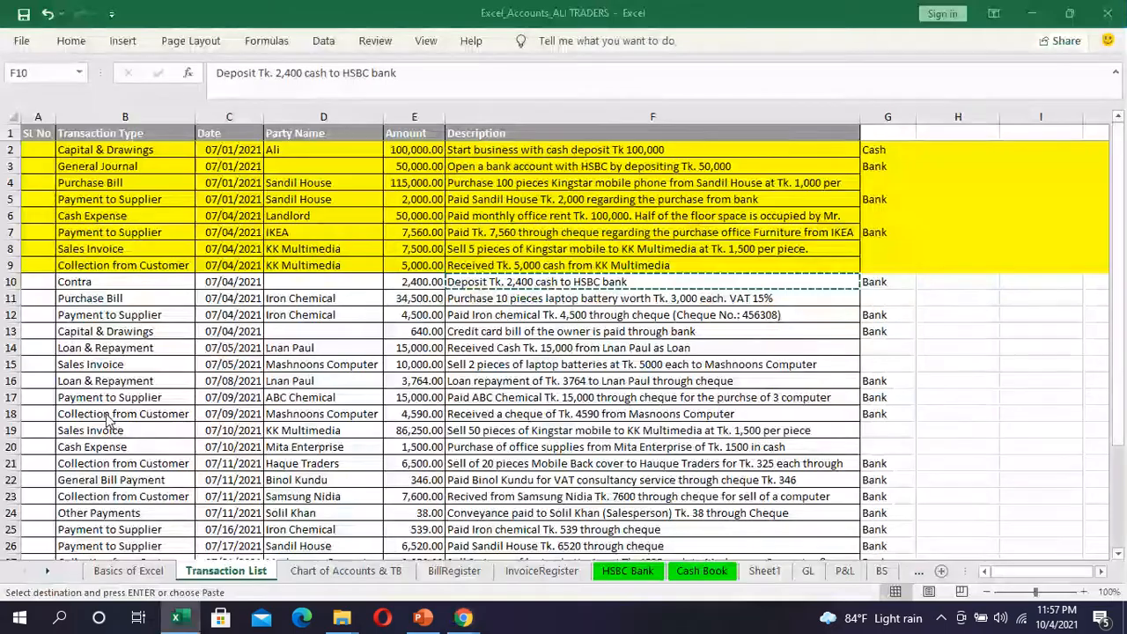
left_click(10, 282)
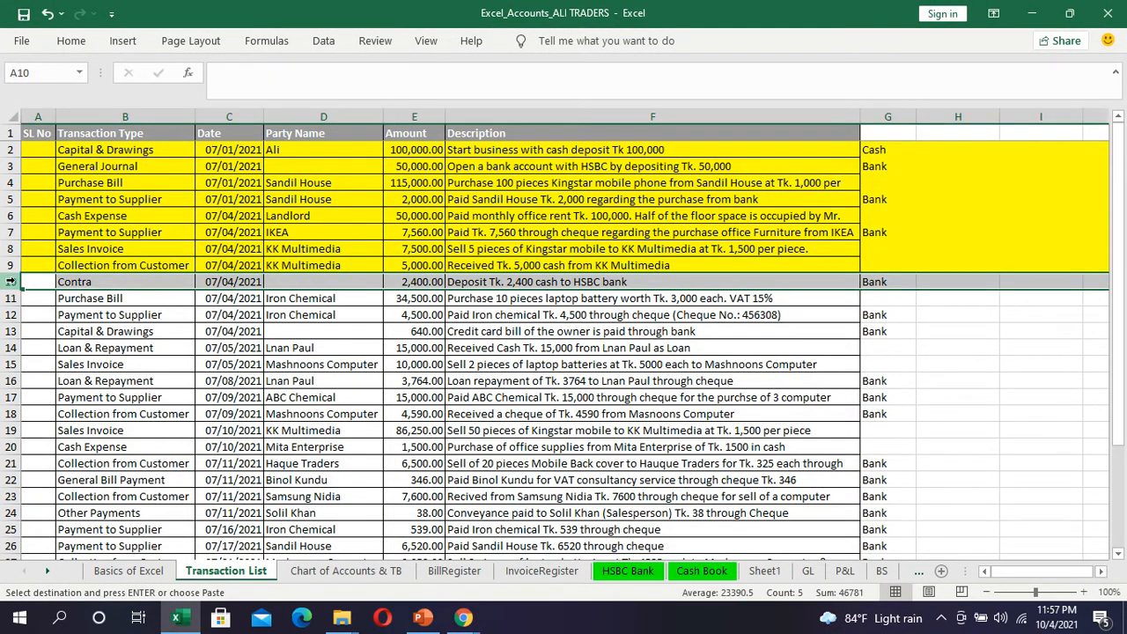
left_click(72, 41)
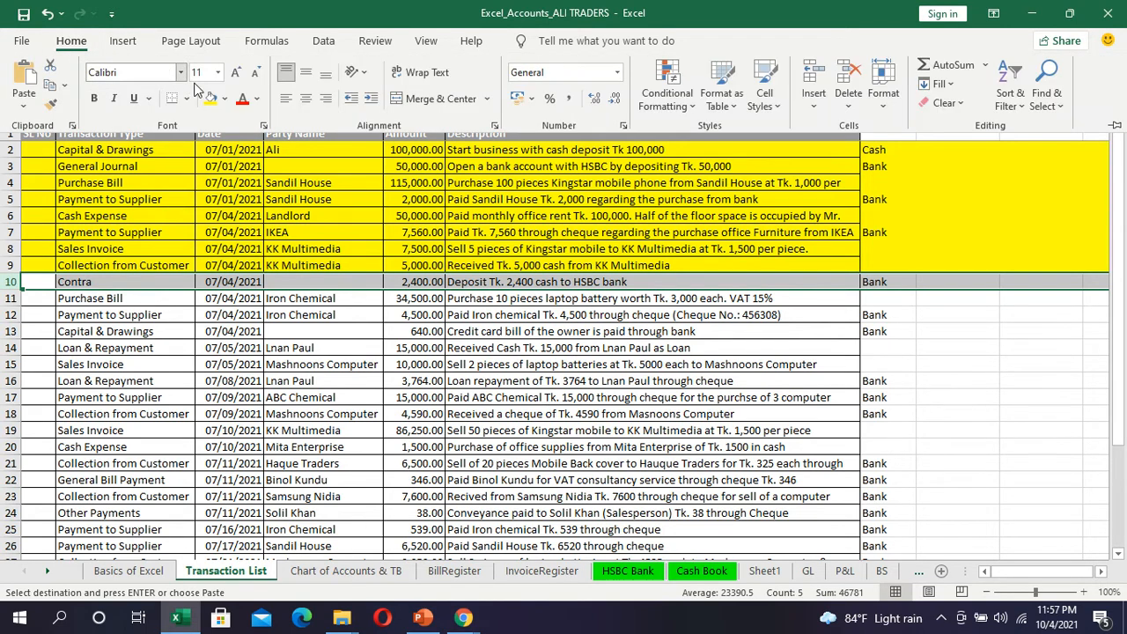
left_click(209, 98)
Step: Select row 11, the Iron Chemical purchase bill, as the next transaction
key("alt+Tab")
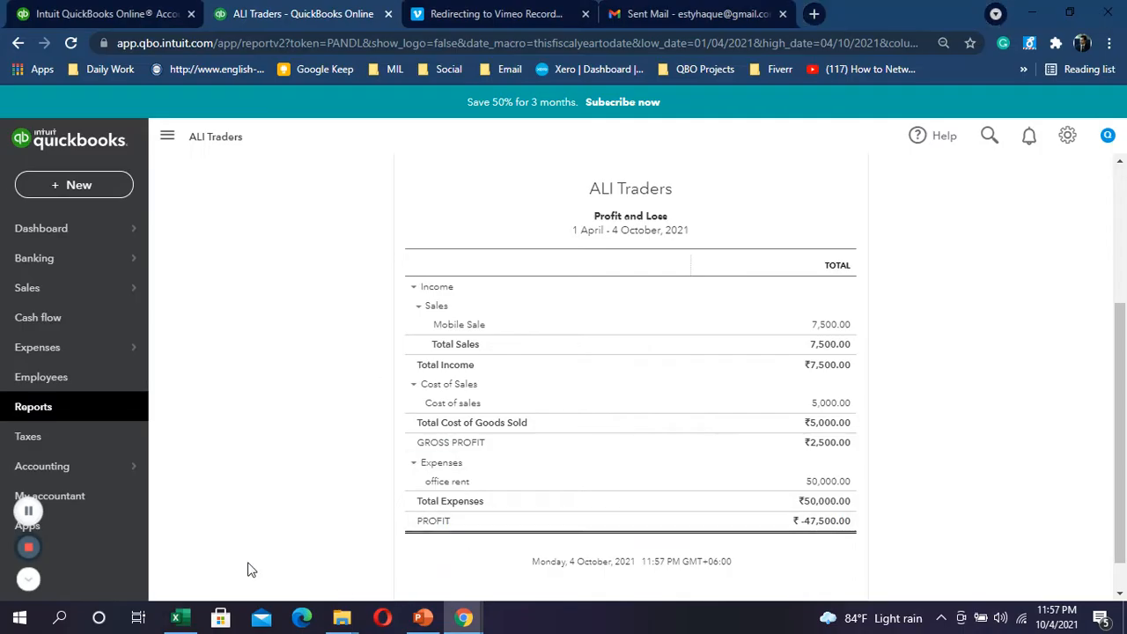
key("alt+Tab")
left_click(10, 299)
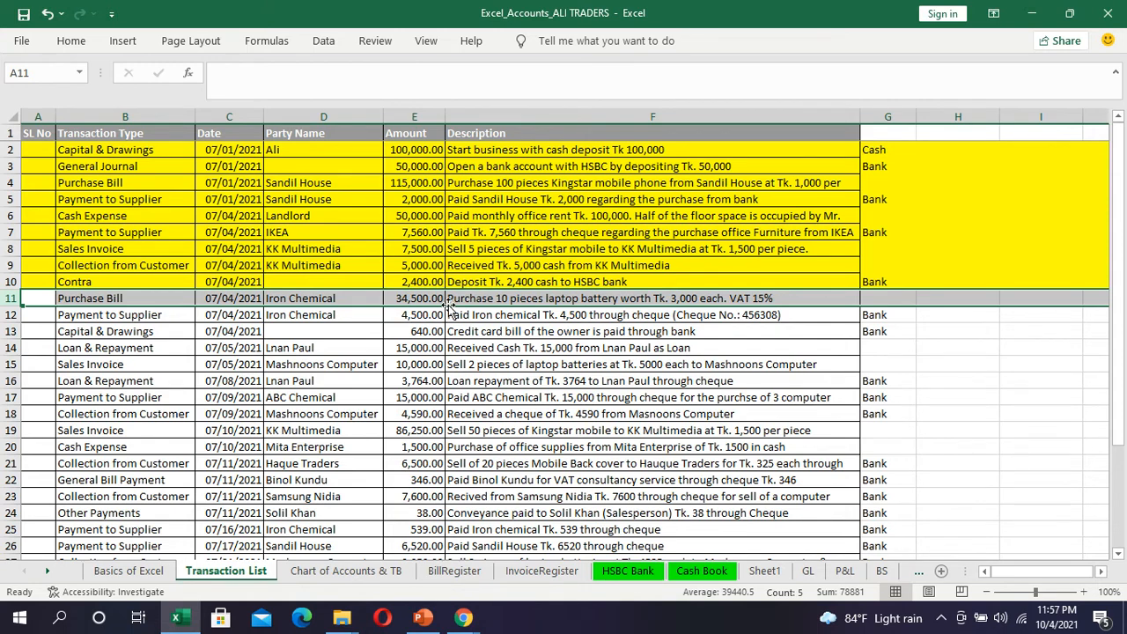
Step: Review the Iron Chemical purchase description in row 11, select the row, and return to QuickBooks
left_click(489, 301)
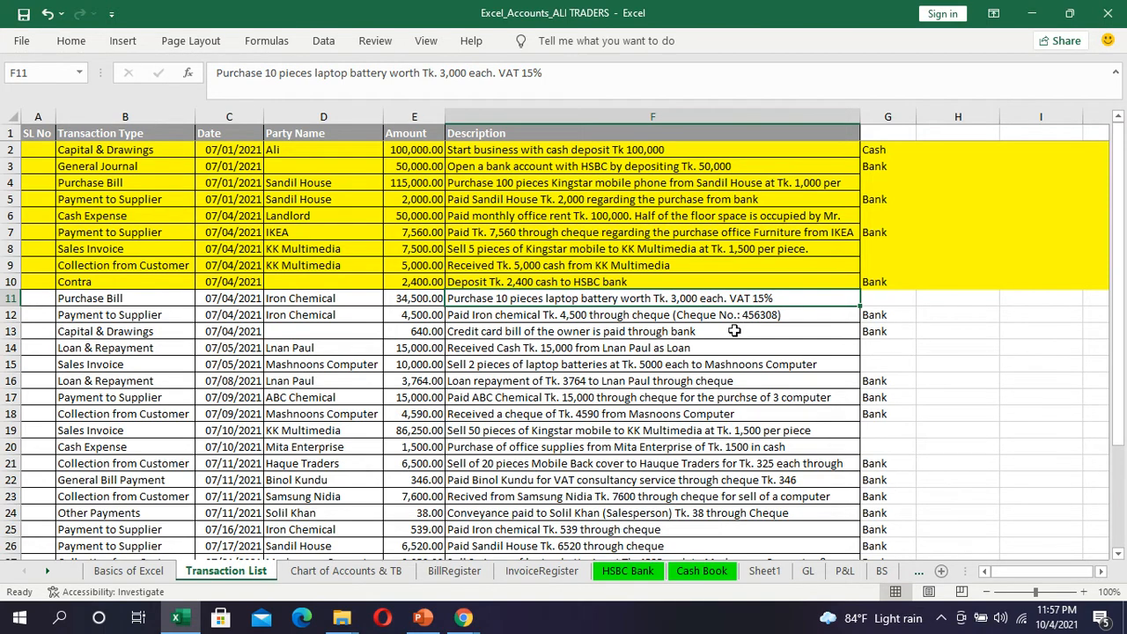
left_click(13, 297)
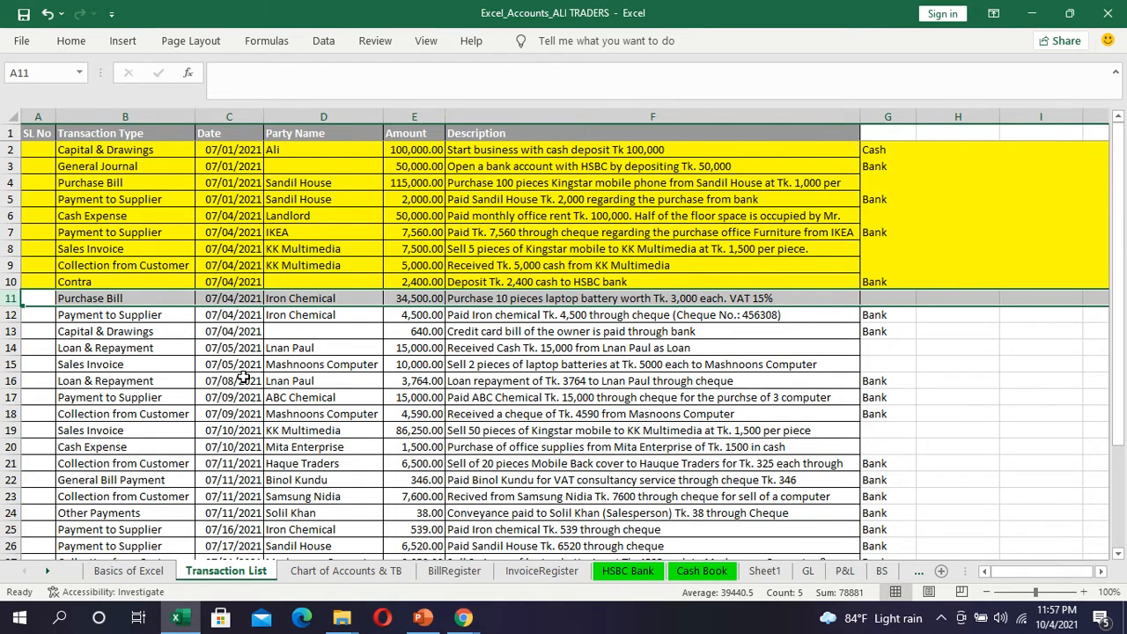
key("alt+Tab")
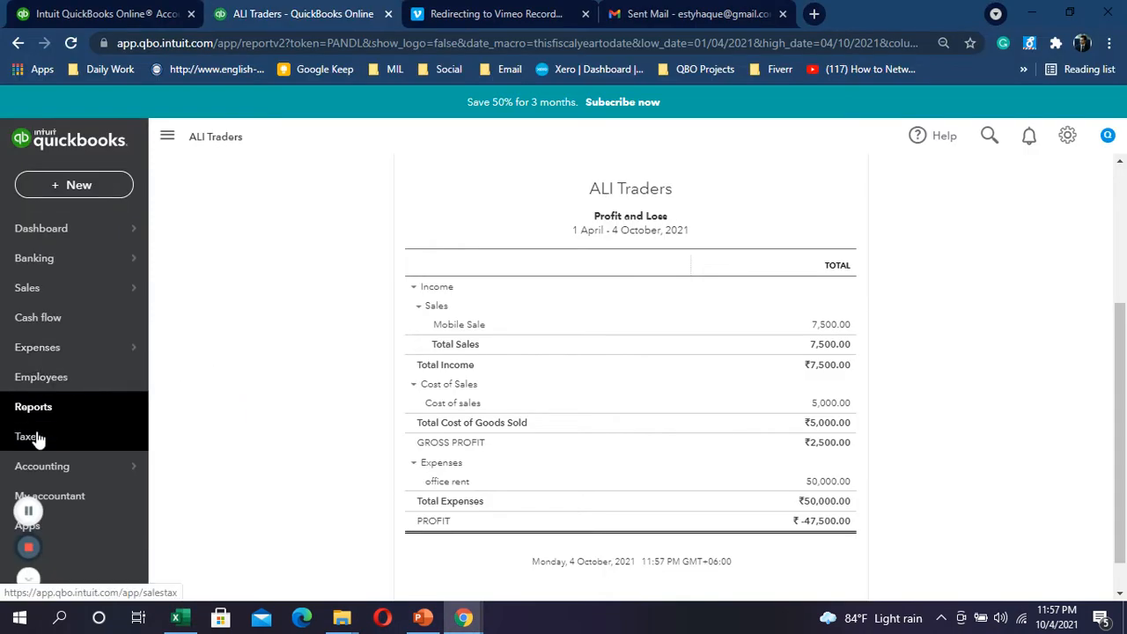
Step: Go to the GST Taxes page and bring up the Add tax options
left_click(35, 438)
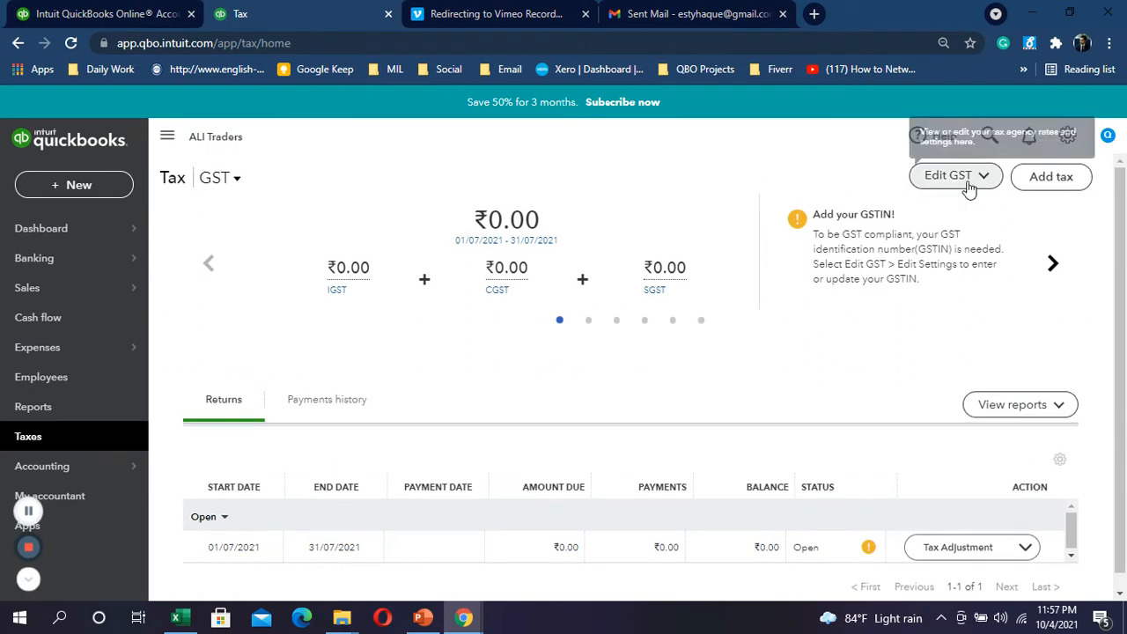
left_click(1047, 180)
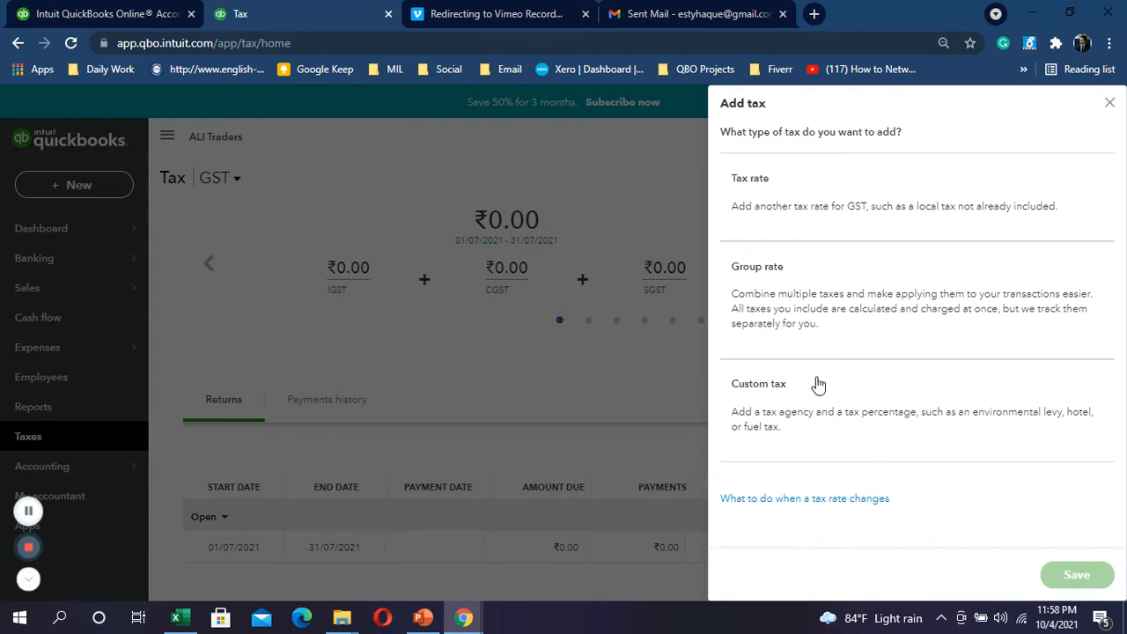
Step: Start a new tax rate described 'Vat' with VAT as the tax agency
left_click(826, 201)
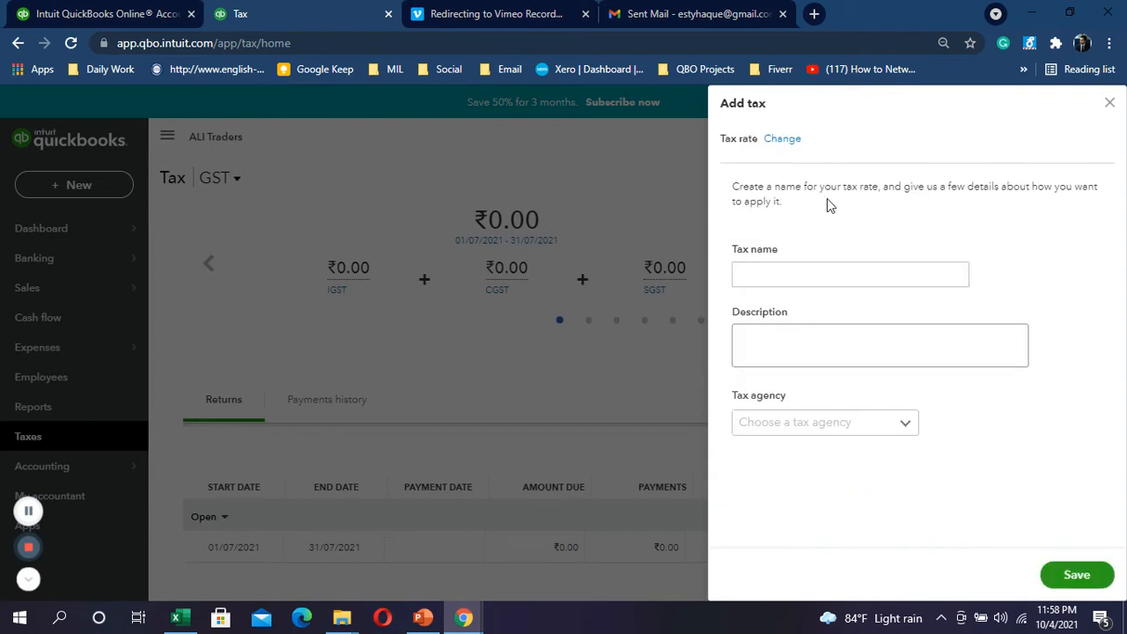
left_click(823, 266)
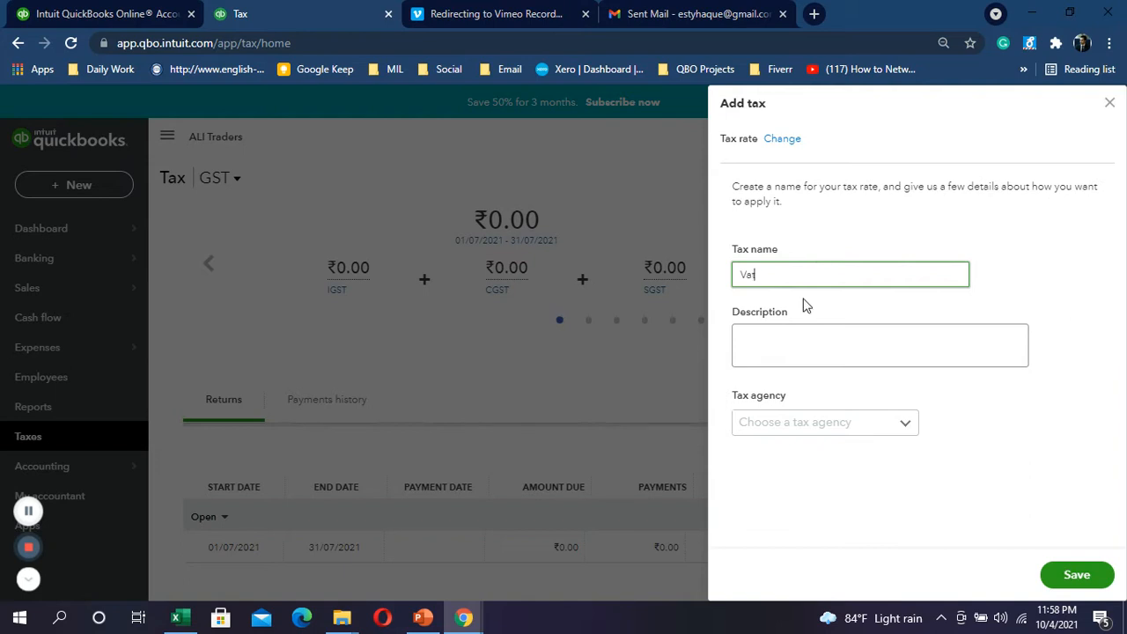
left_click(793, 328)
type("Vat")
left_click(903, 433)
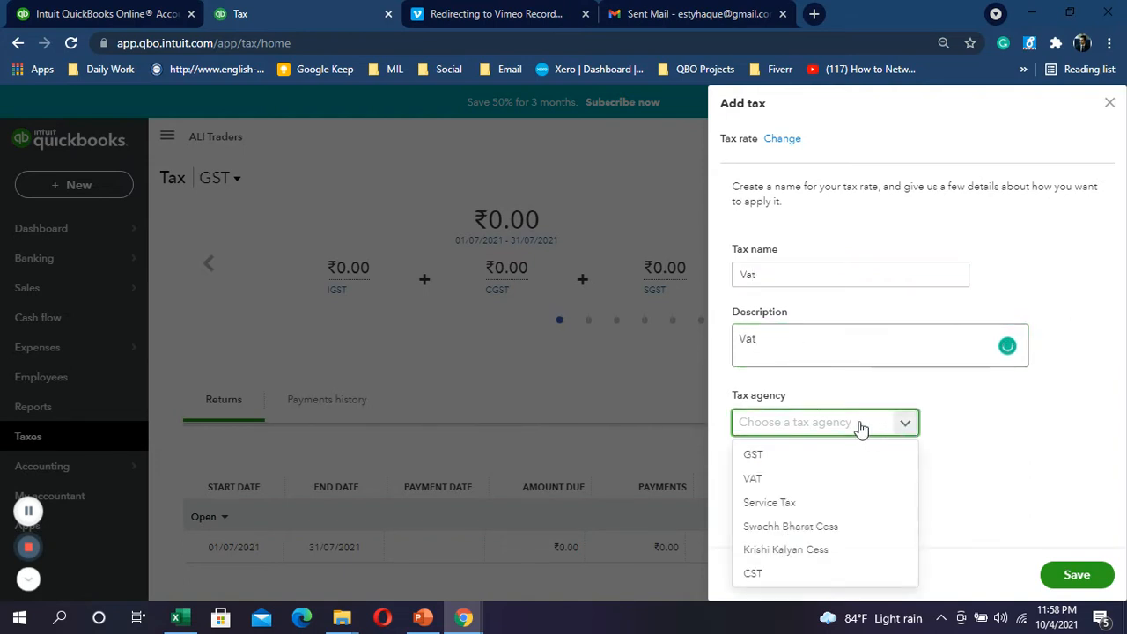
left_click(862, 426)
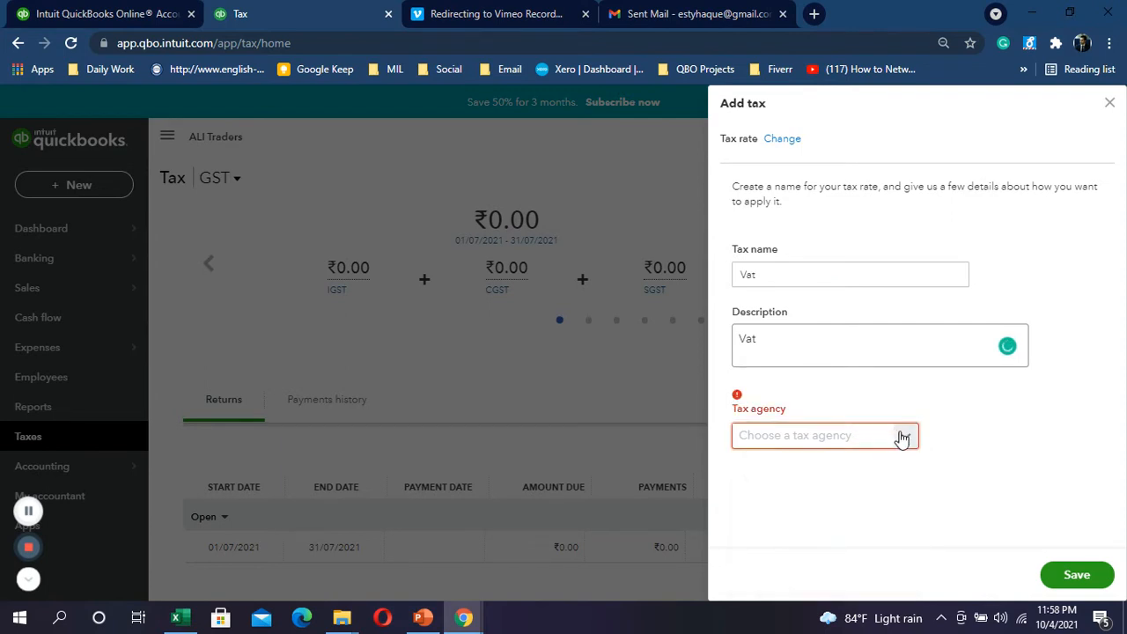
left_click(901, 435)
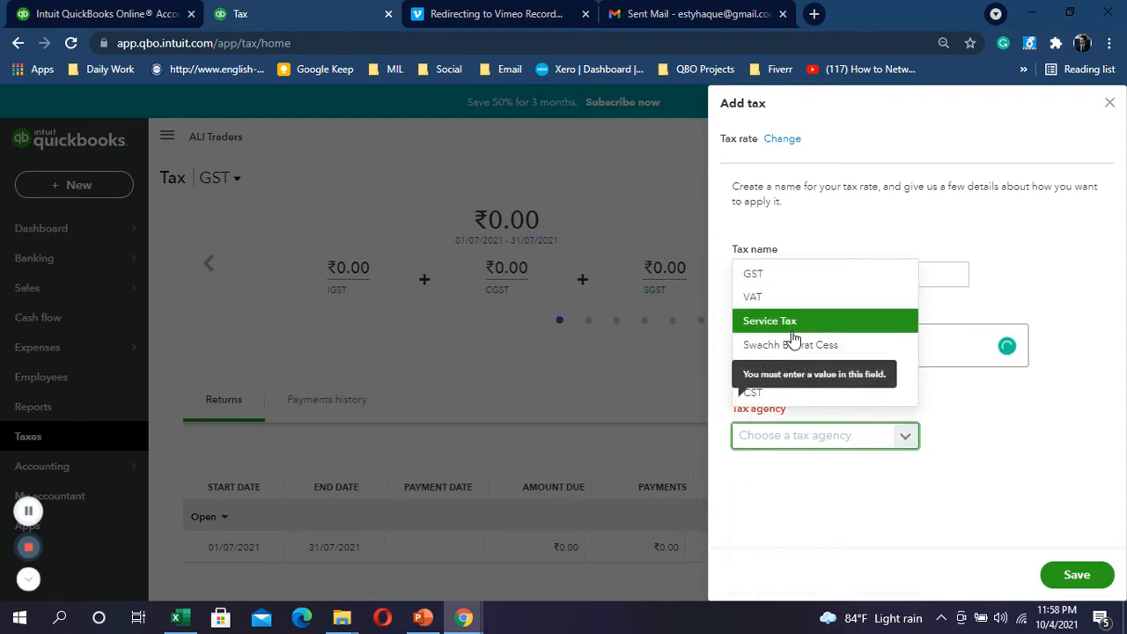
left_click(773, 298)
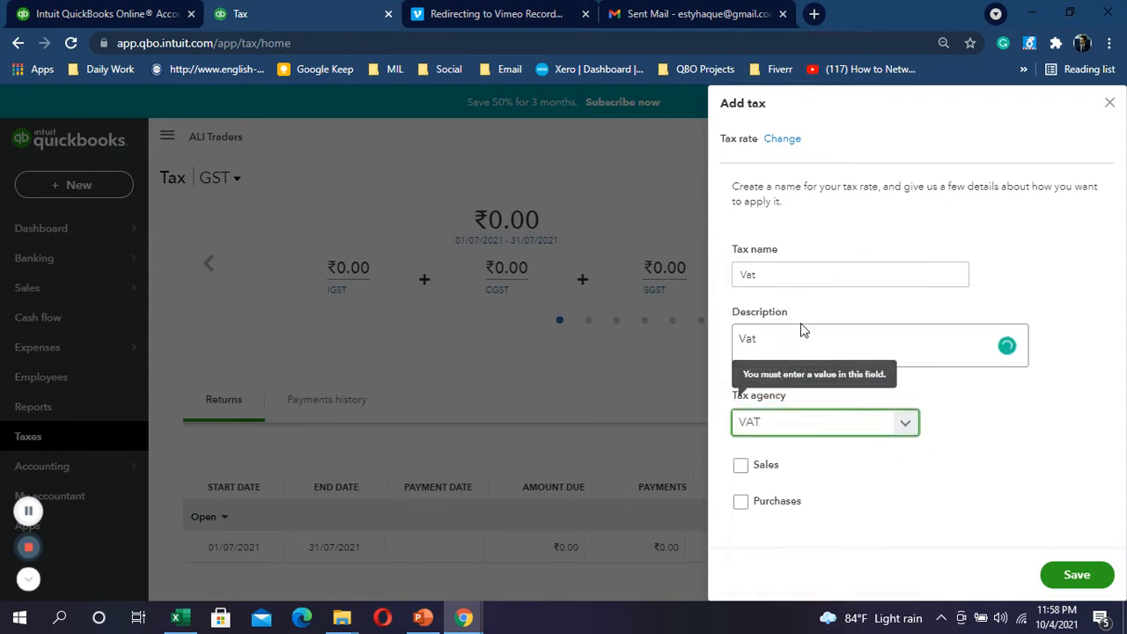
Step: Apply the tax to sales and purchases, reporting net sales as Taxable sales
left_click(741, 465)
scroll(758, 506, "down", 2)
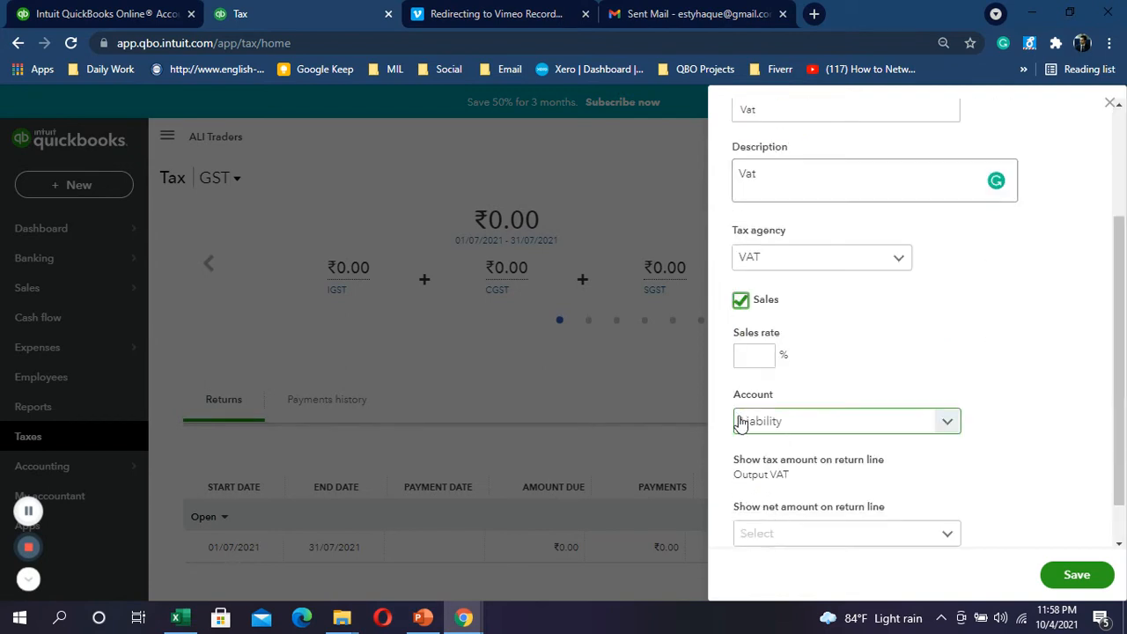
left_click(743, 357)
scroll(793, 376, "down", 1)
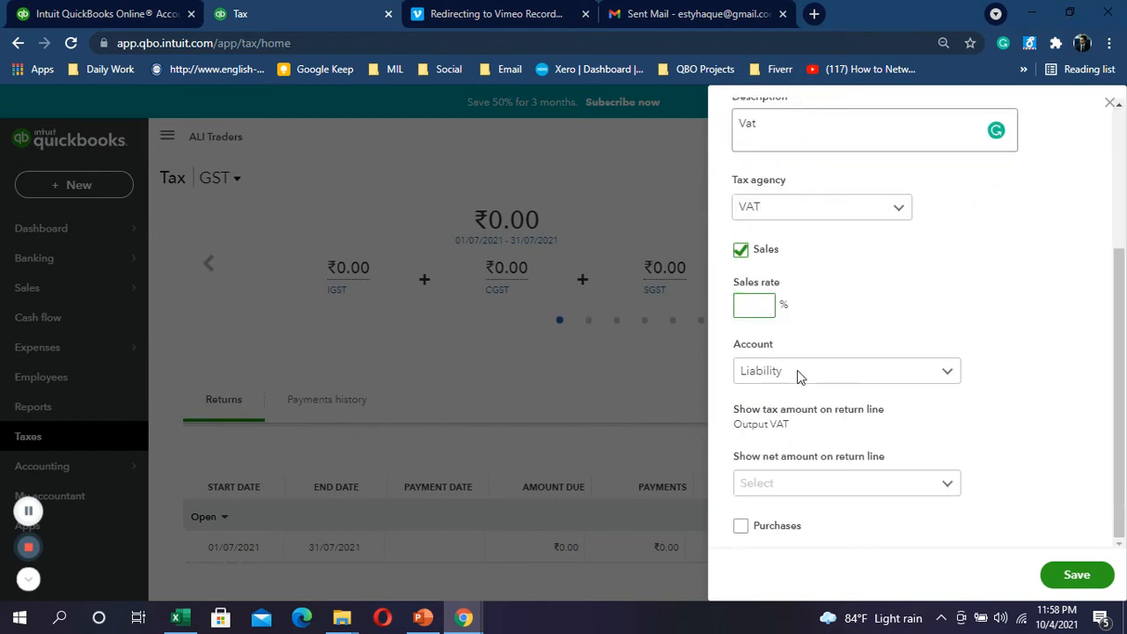
left_click(744, 527)
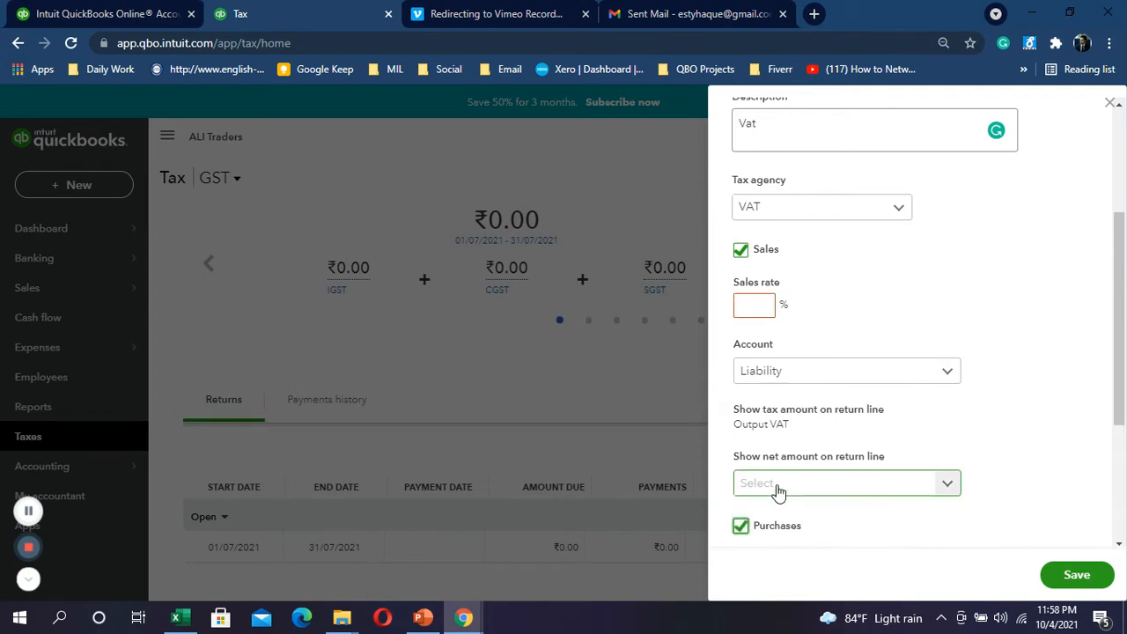
left_click(779, 489)
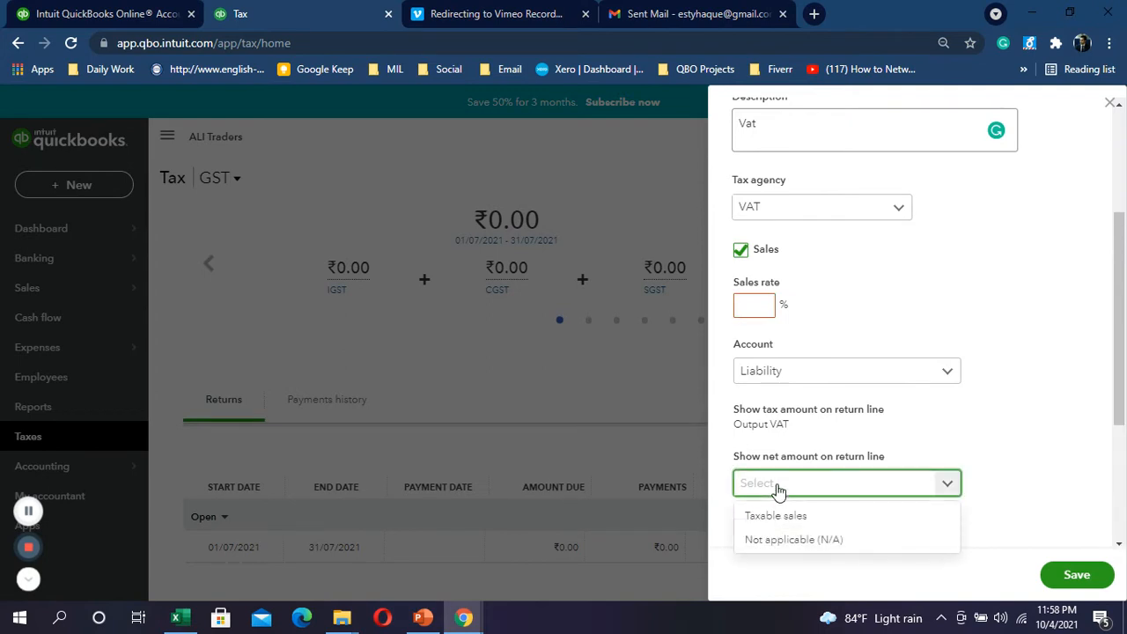
left_click(946, 371)
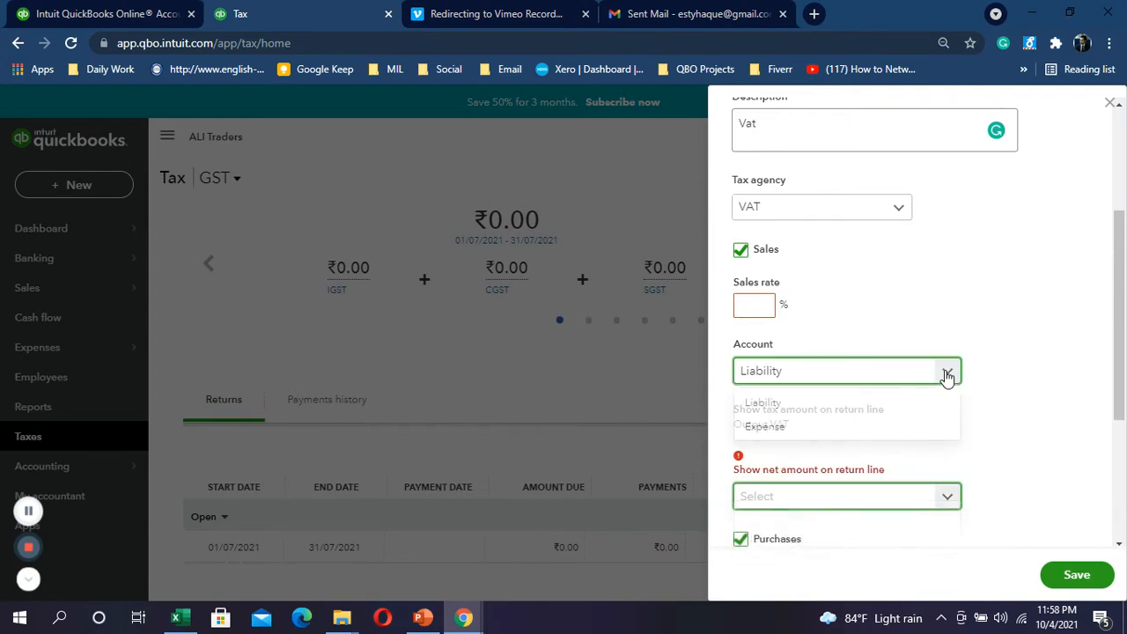
left_click(945, 500)
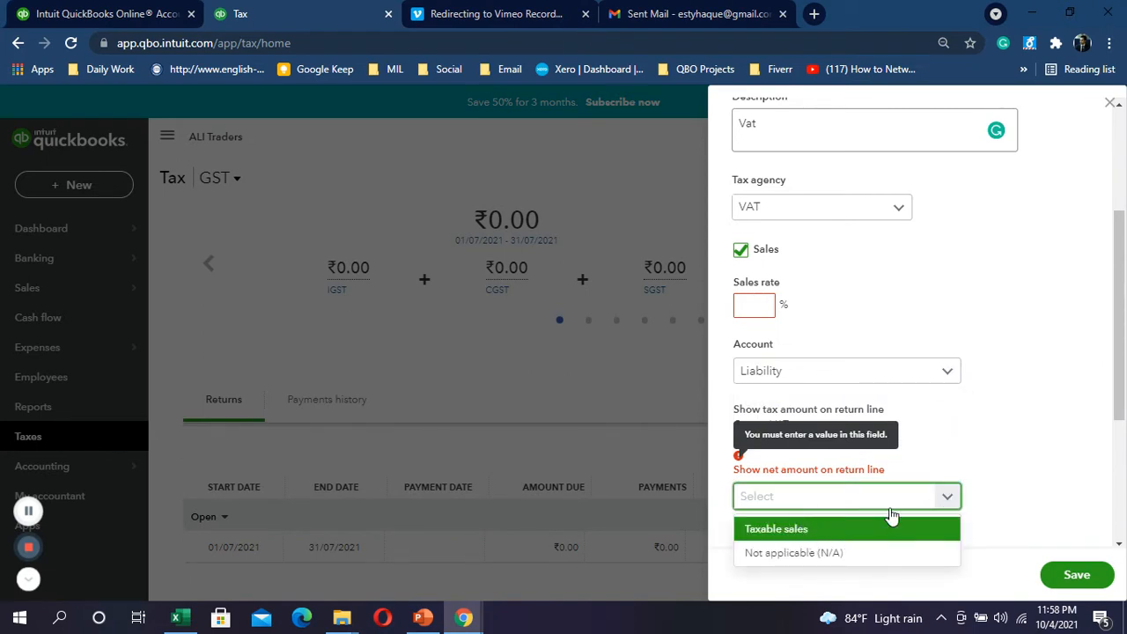
left_click(803, 530)
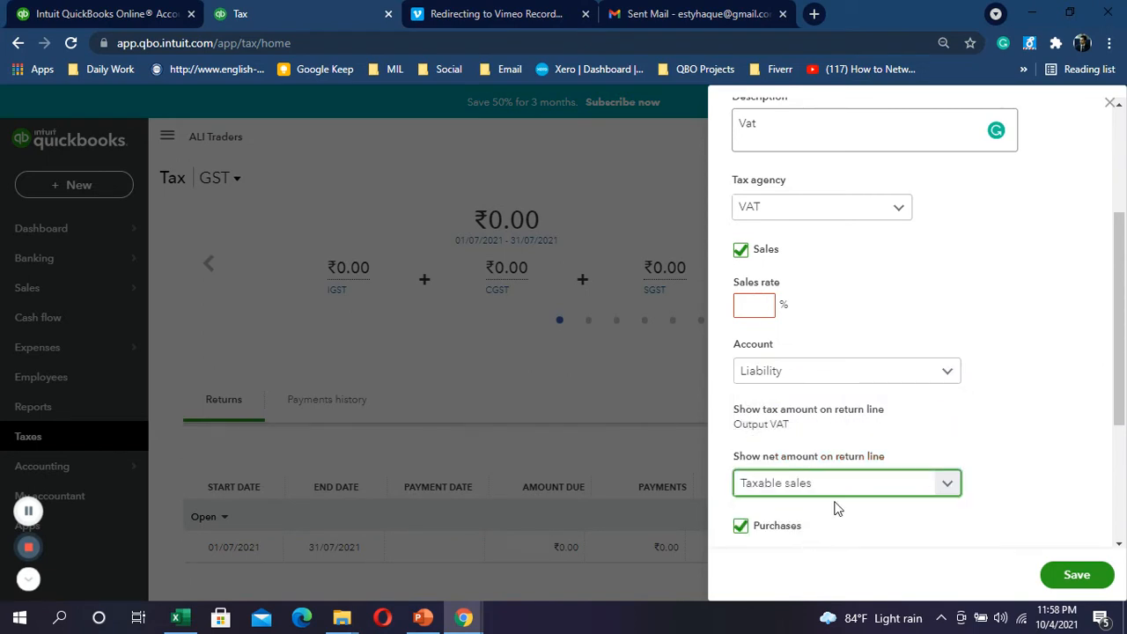
Step: Report net purchases as Taxable purchase, then close the tax setup without saving
scroll(939, 471, "down", 3)
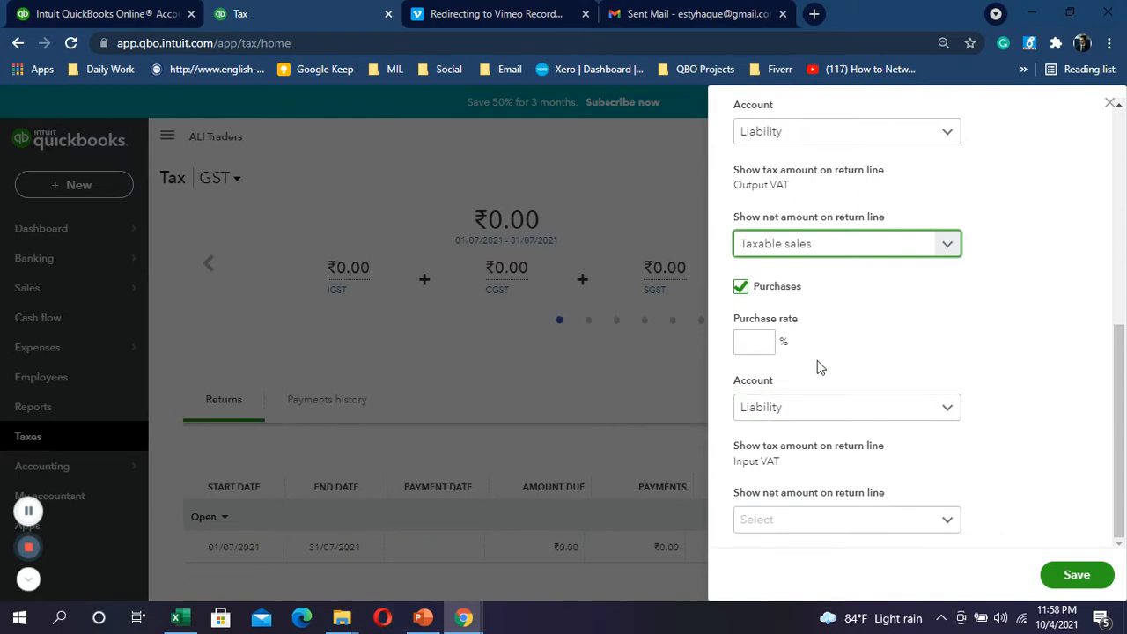
left_click(765, 344)
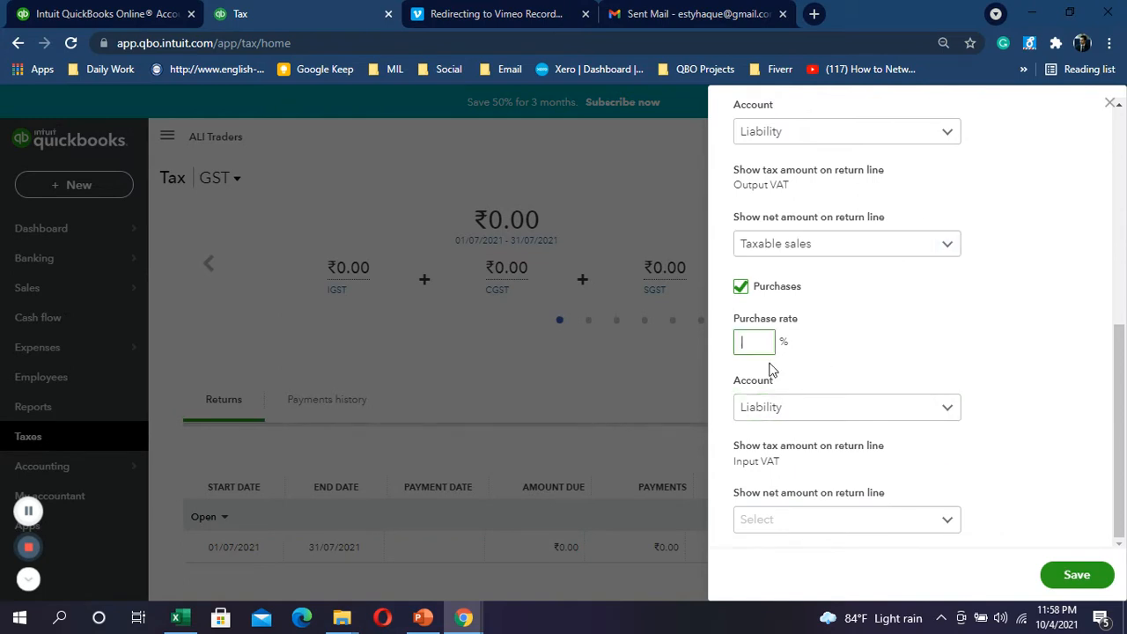
left_click(944, 520)
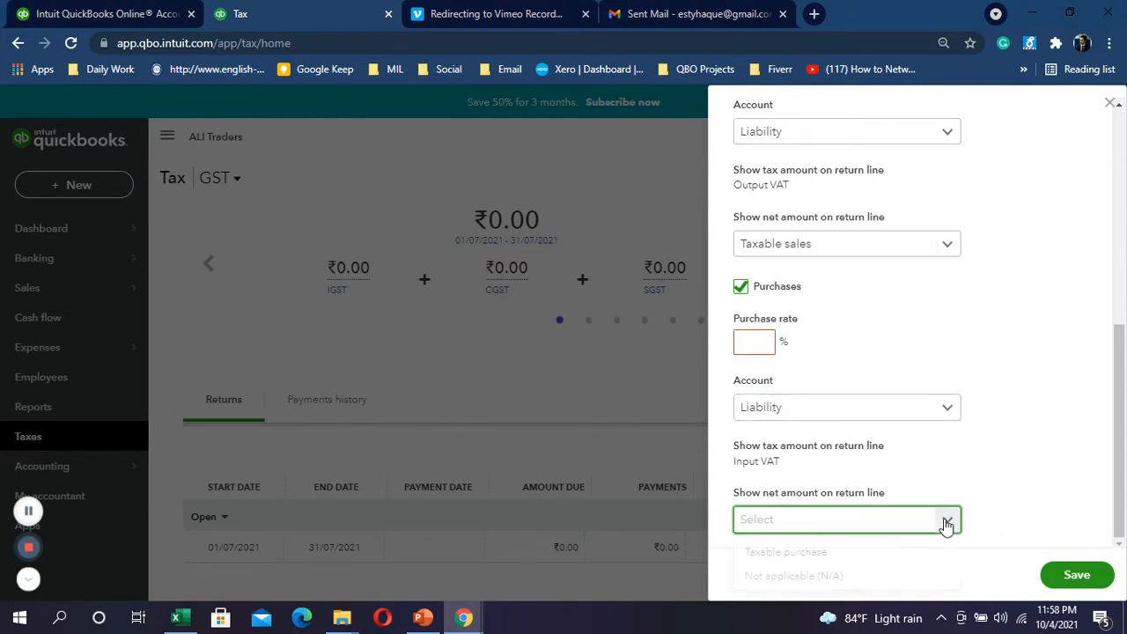
left_click(805, 555)
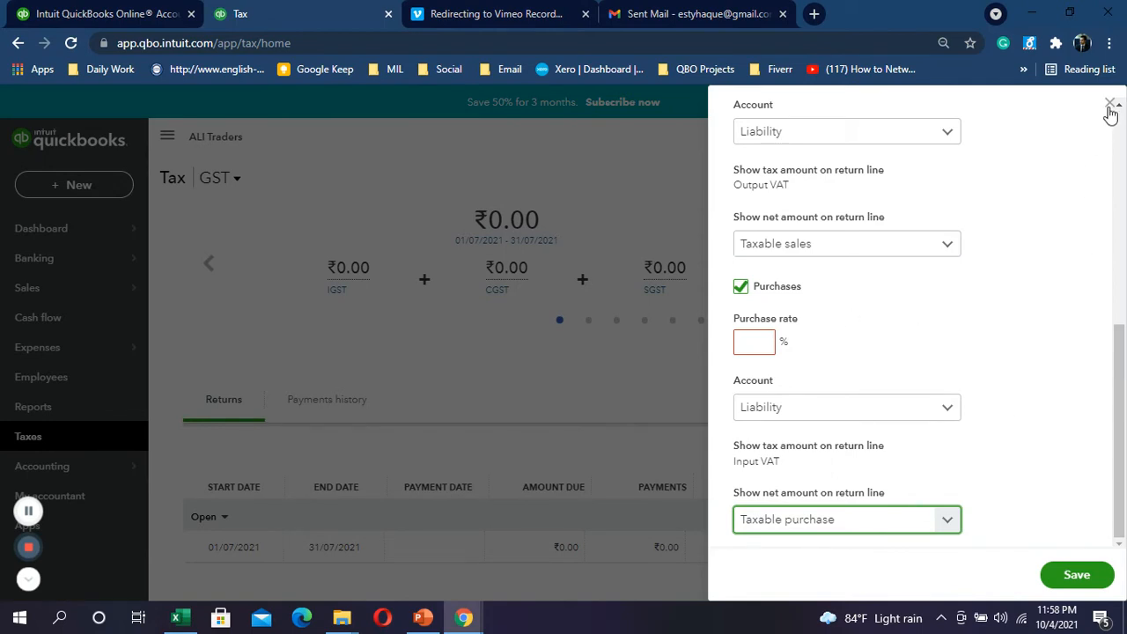
scroll(846, 247, "up", 3)
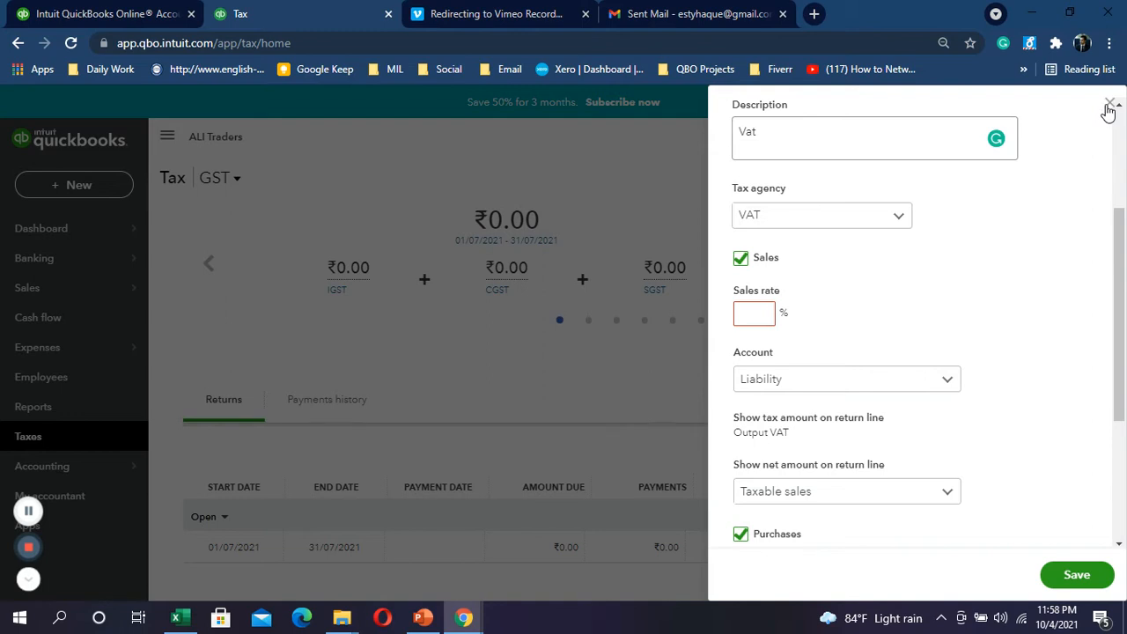
left_click(1111, 107)
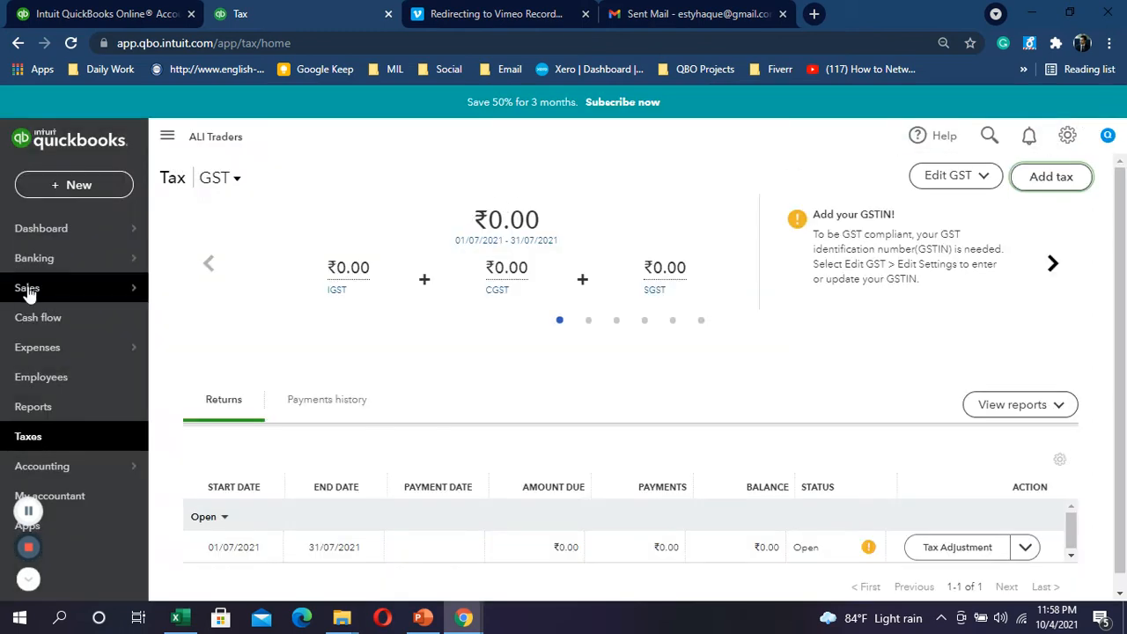
Step: Start a new Purchase Bill from the + New menu
mouse_move(29, 293)
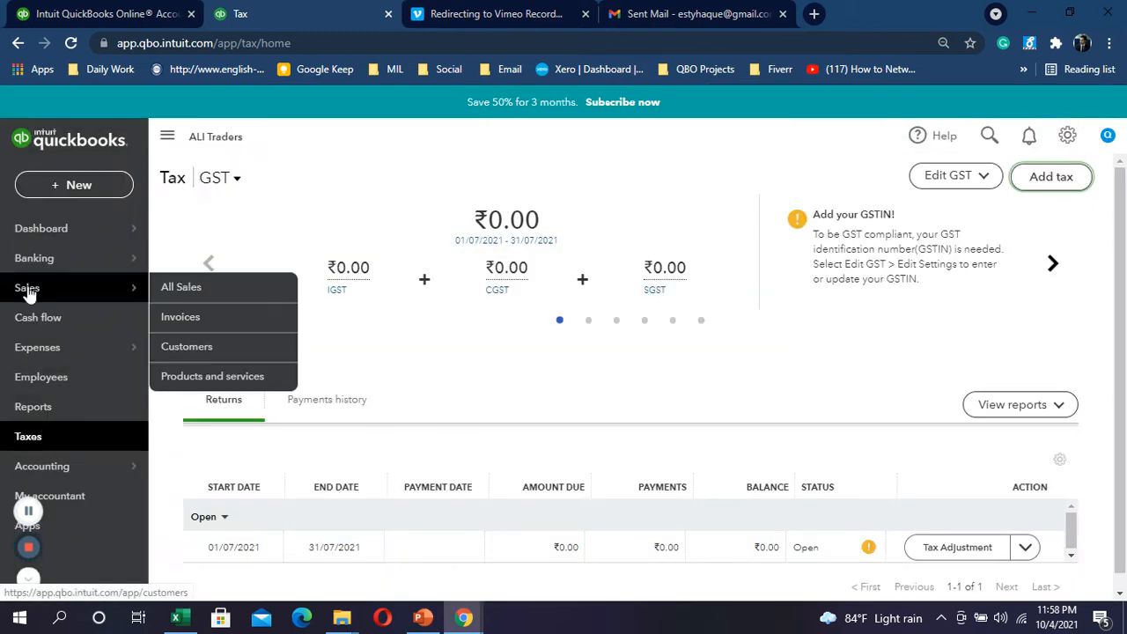
left_click(108, 187)
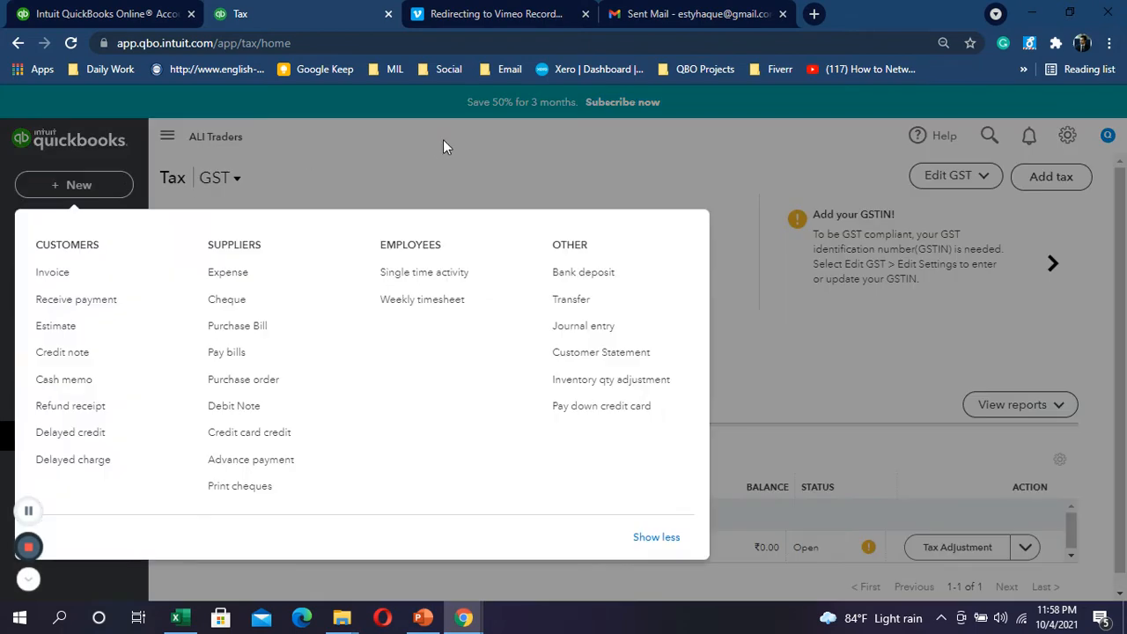
left_click(443, 139)
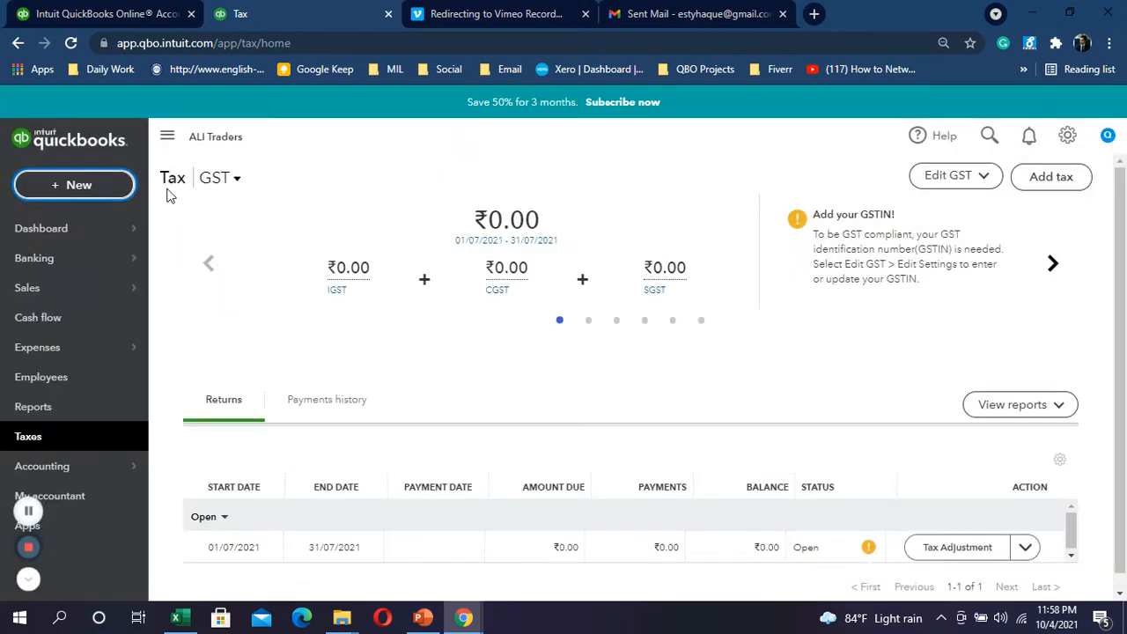
left_click(107, 185)
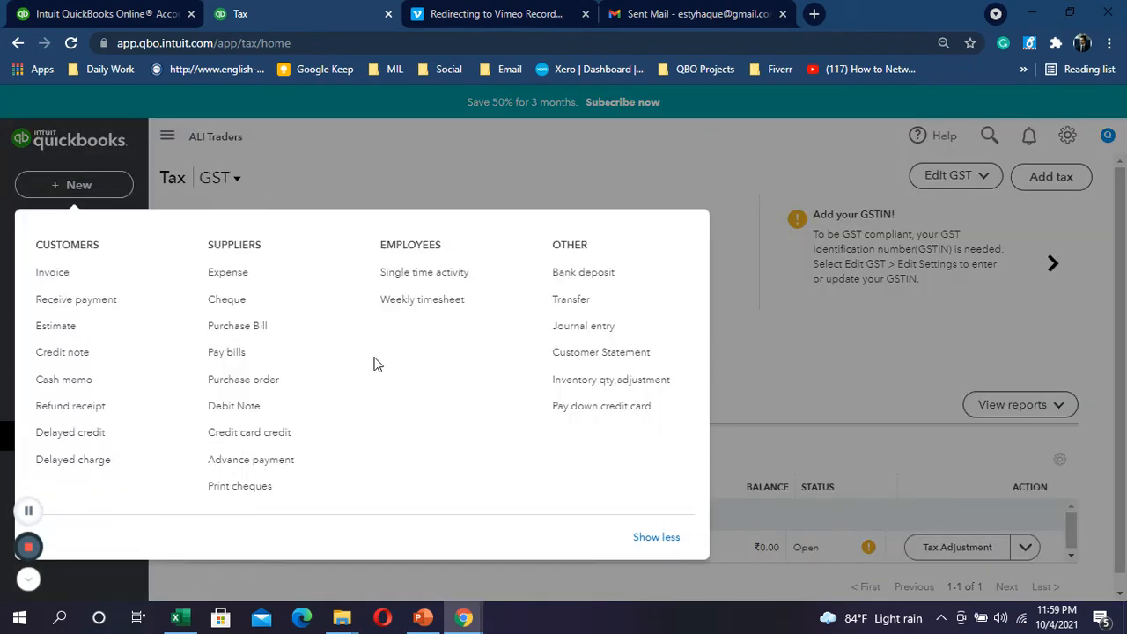
left_click(264, 326)
Step: Select the Iron Chemical purchase row 11 in Excel, then return to the bill
key("alt+Tab")
key("shift+space")
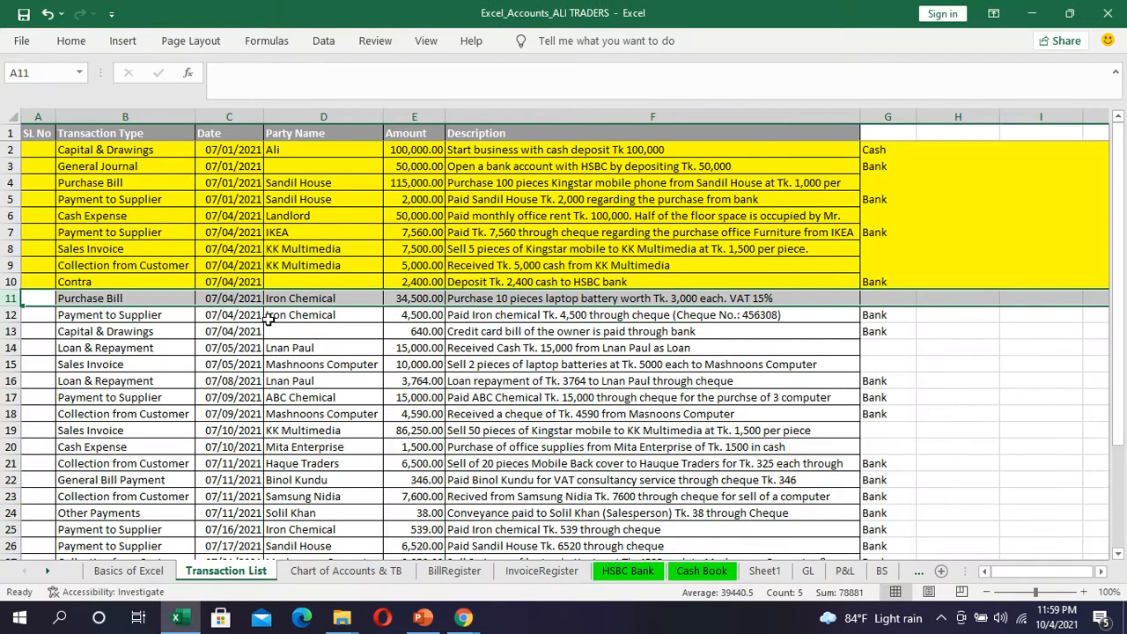
key("alt+Tab")
key("alt+Tab")
key("alt+Tab")
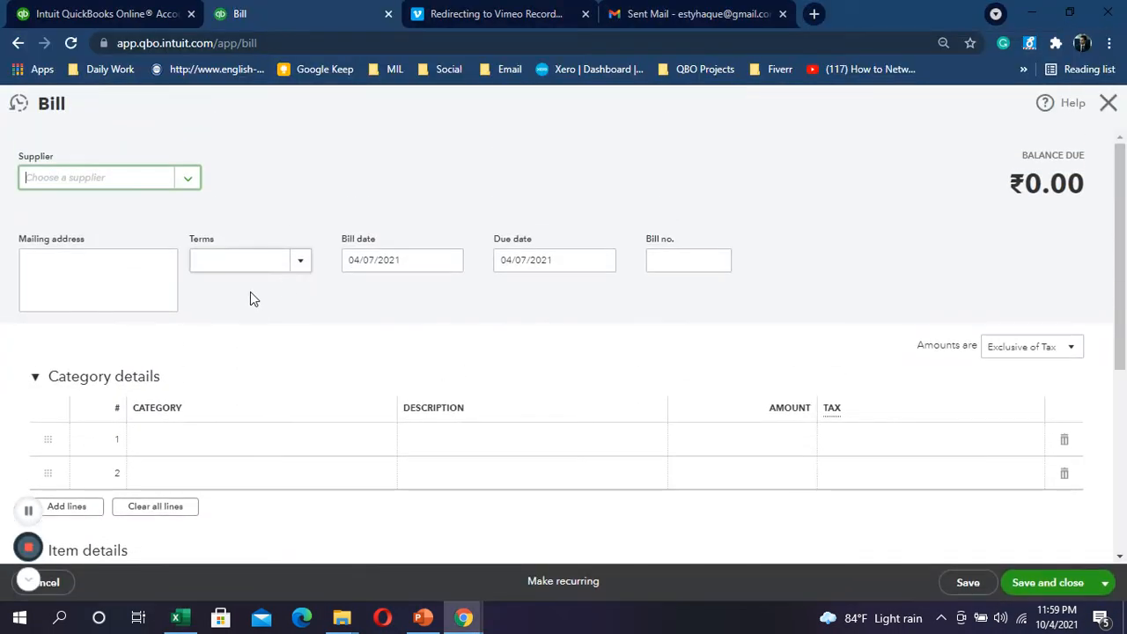
Step: Set supplier Iron Chemical, keep bill date 04/07/2021, and enter bill number 0002
left_click(188, 180)
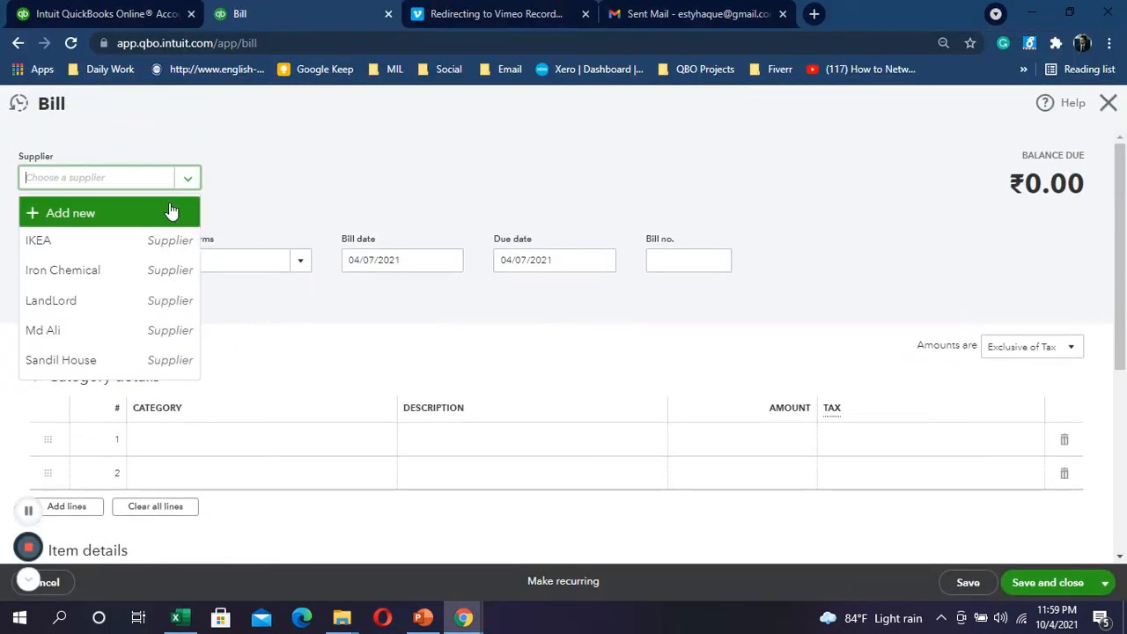
left_click(83, 270)
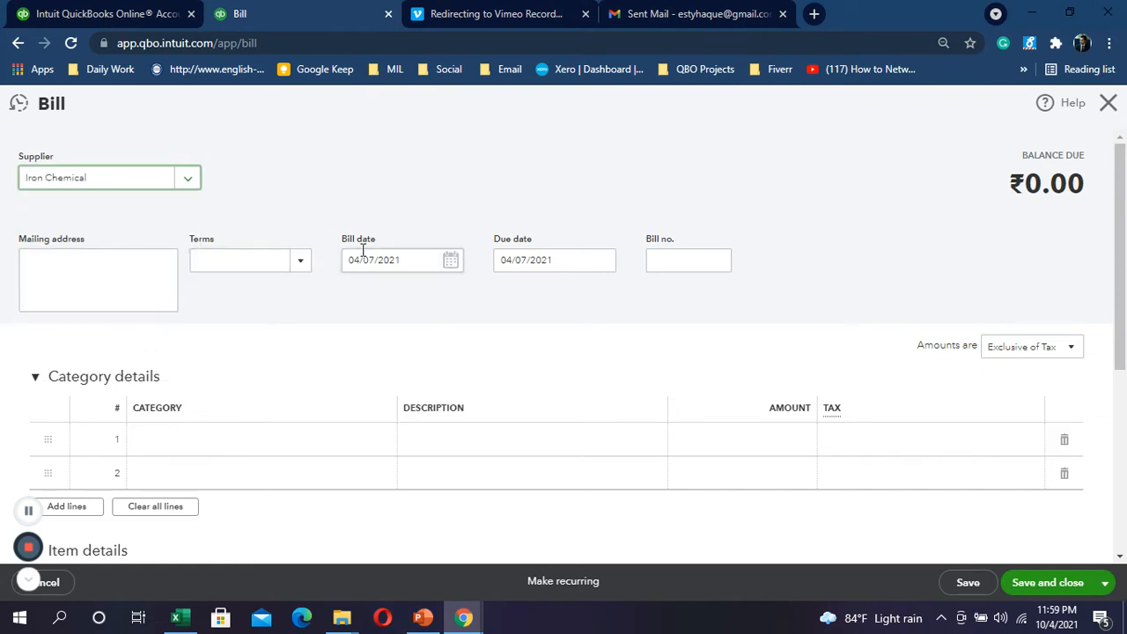
left_click(451, 266)
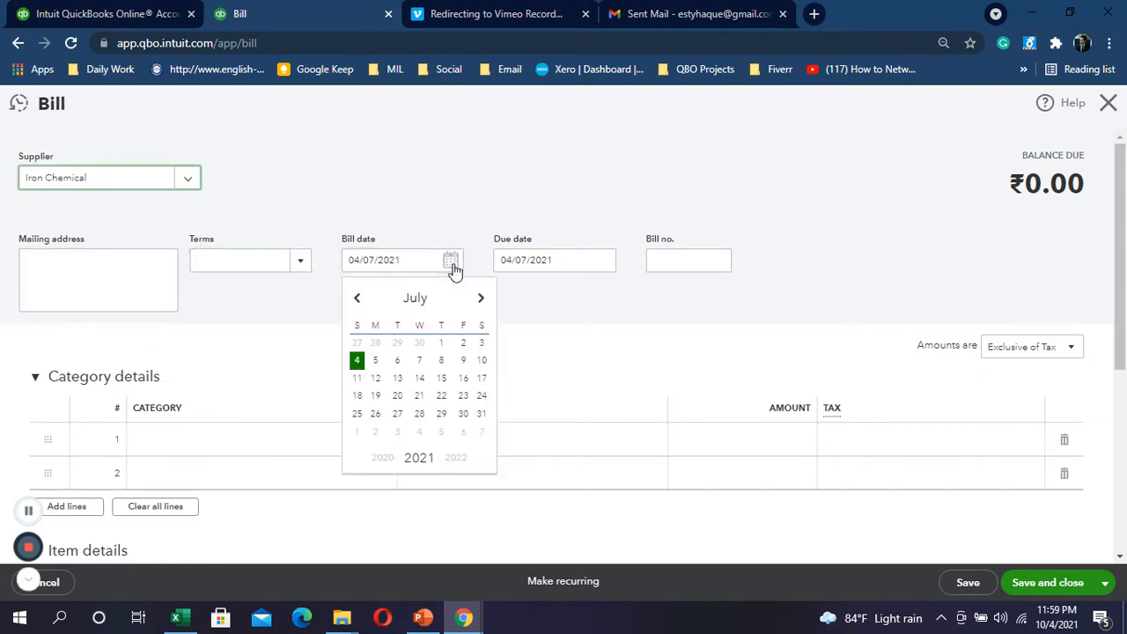
left_click(599, 232)
left_click(654, 259)
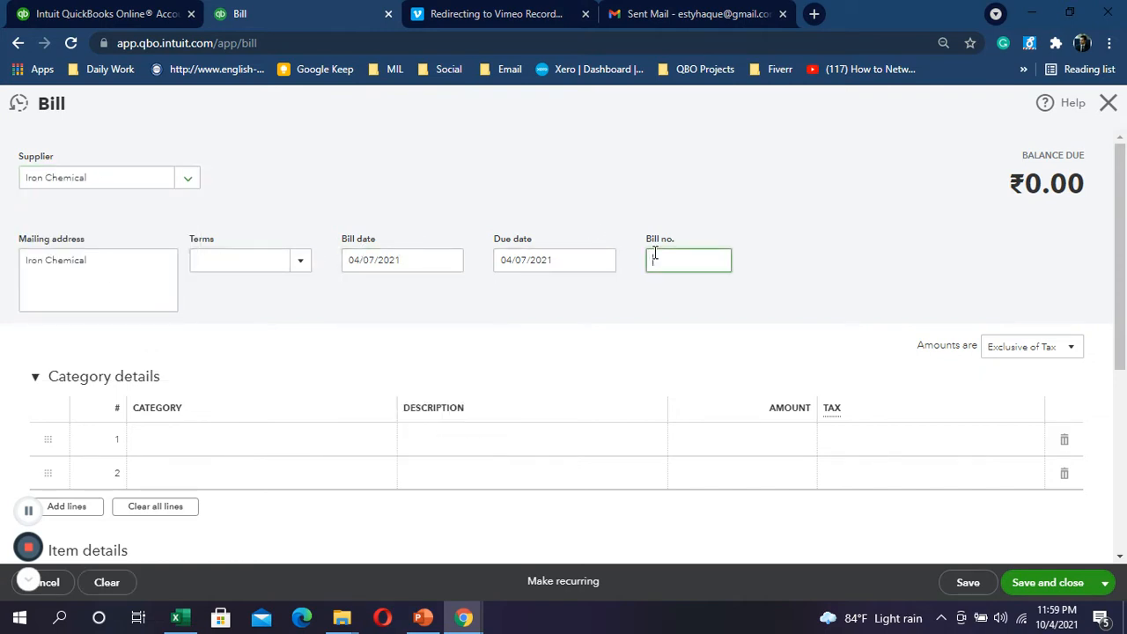
type("0002")
scroll(167, 396, "down", 1)
scroll(53, 392, "down", 1)
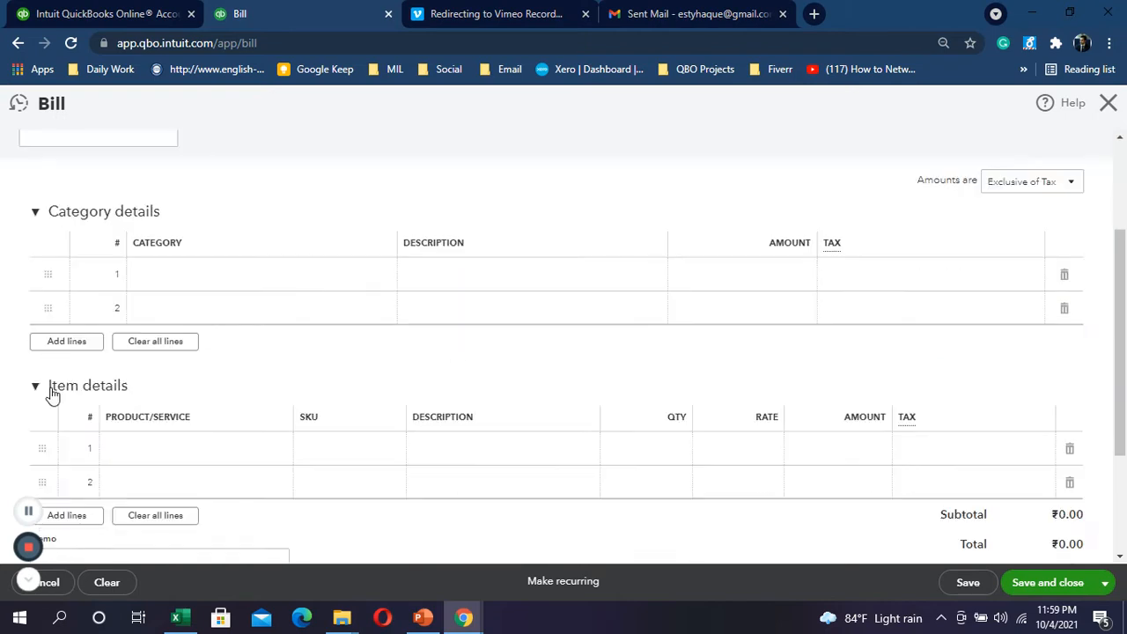
Step: Choose Laptop Batery on the first item line and paste the Excel F11 purchase description
left_click(185, 454)
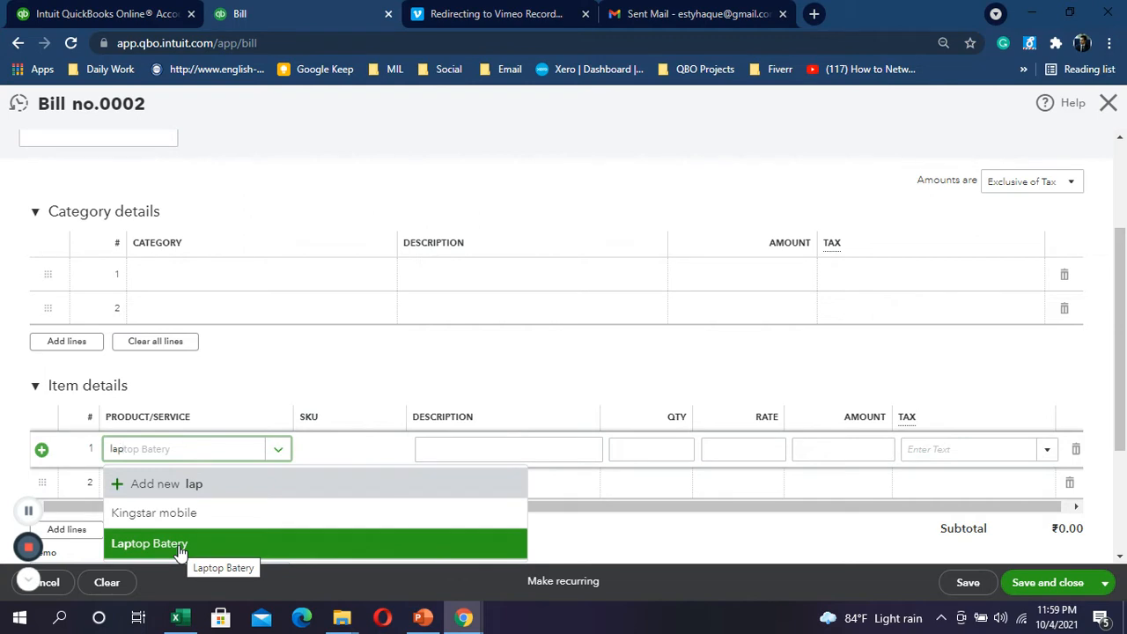
left_click(181, 546)
type("y")
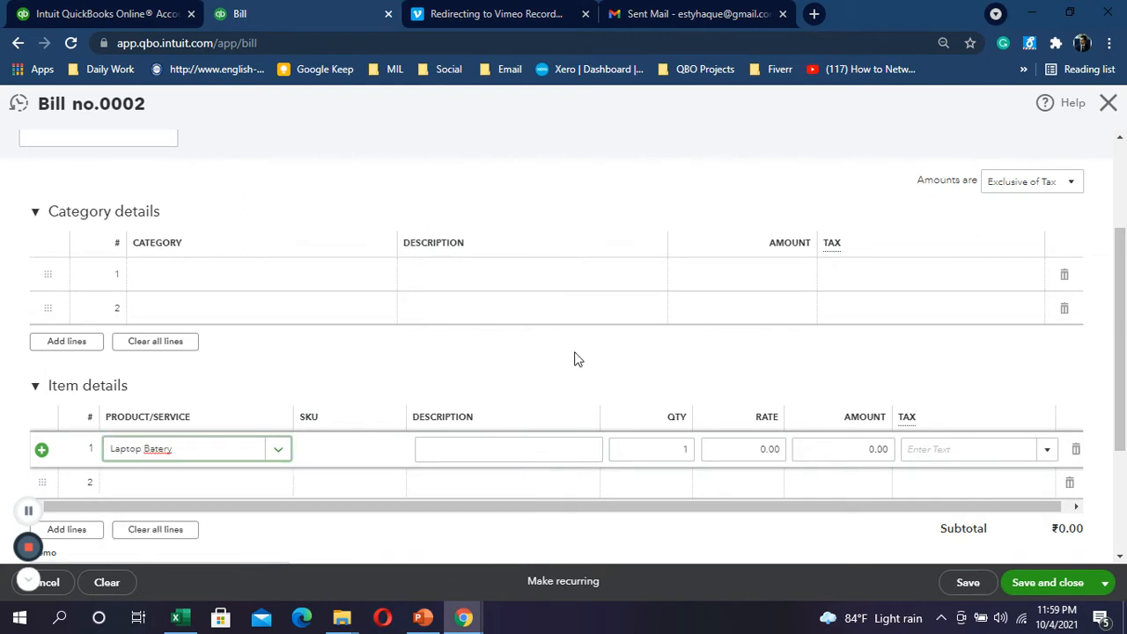
left_click(496, 447)
key("alt+Tab")
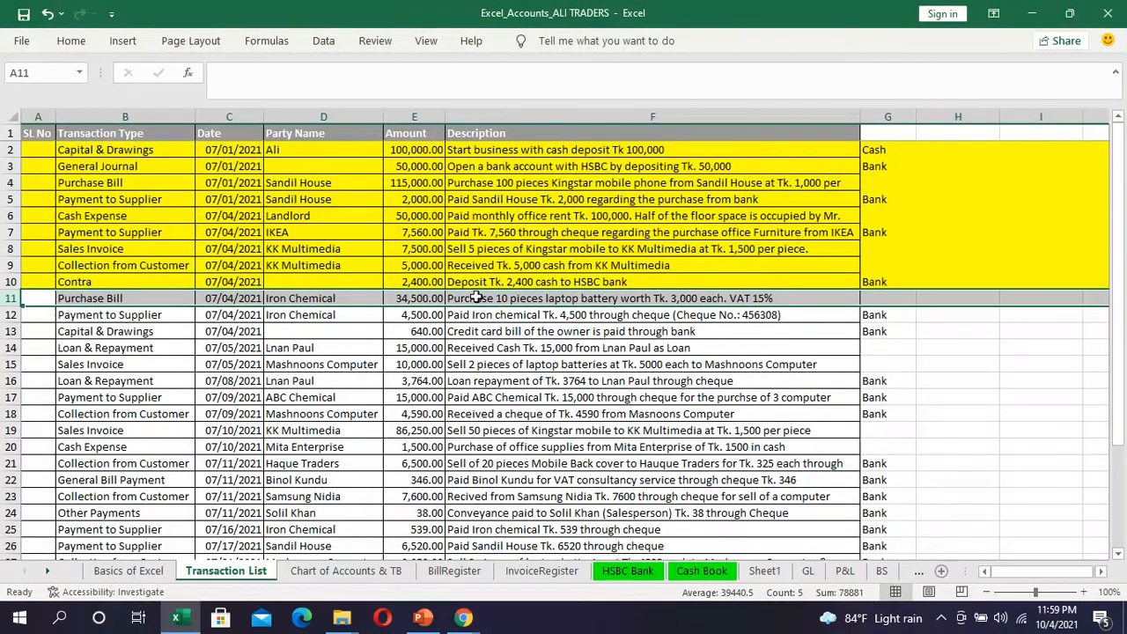
left_click(475, 297)
key("ctrl+c")
key("alt+Tab")
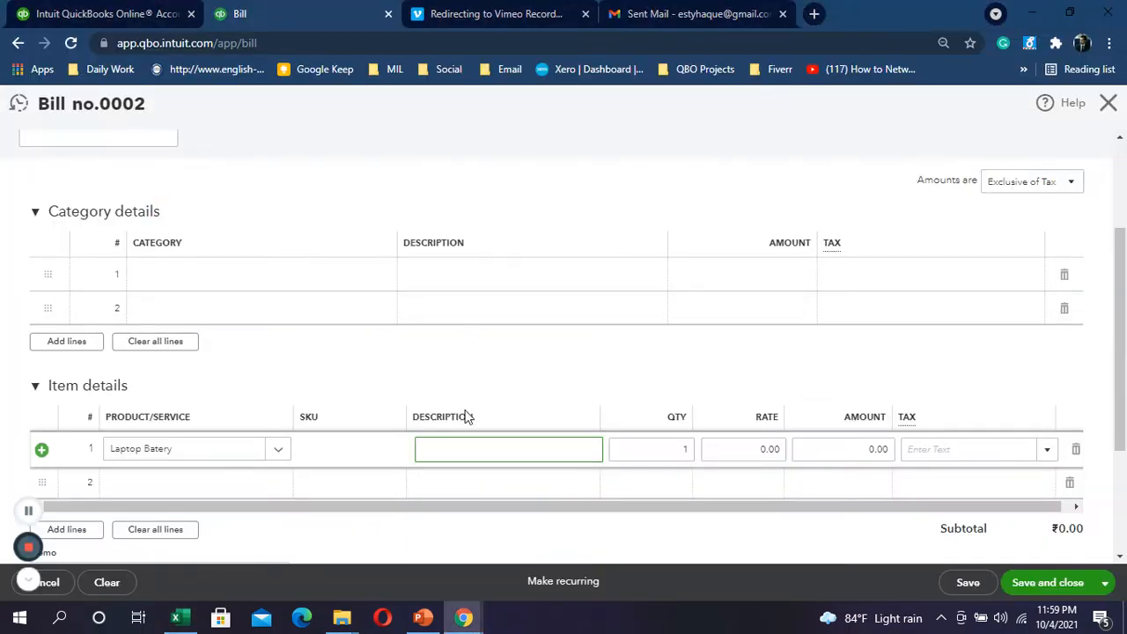
key("ctrl+v")
Step: Enter quantity 10 and rate 3000 on the Laptop Batery line
key("alt+Tab")
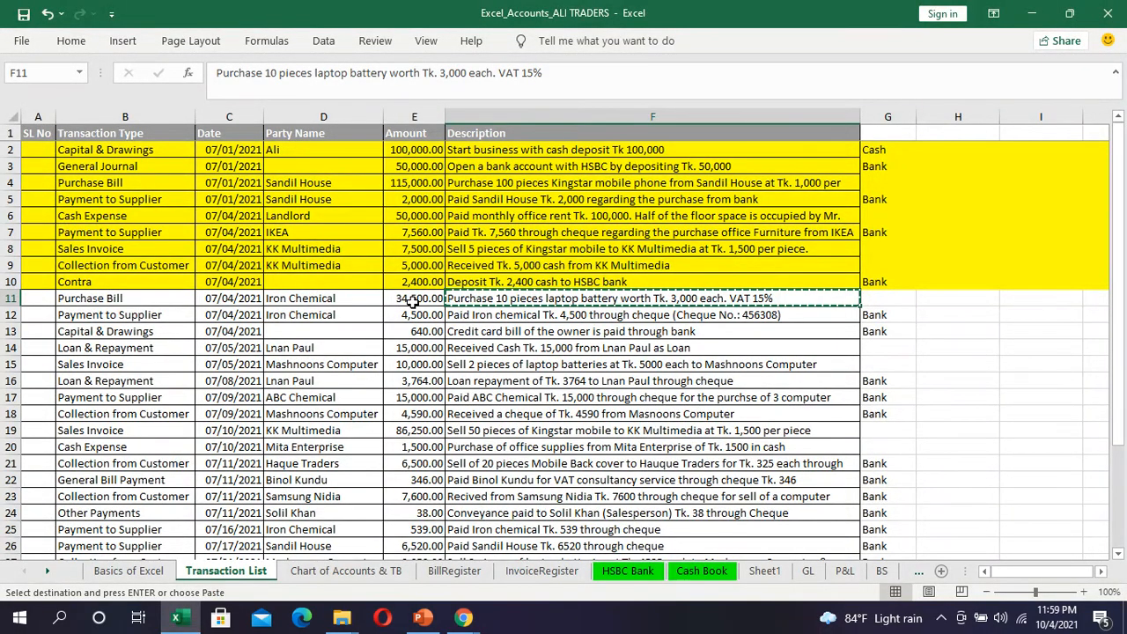
key("alt+Tab")
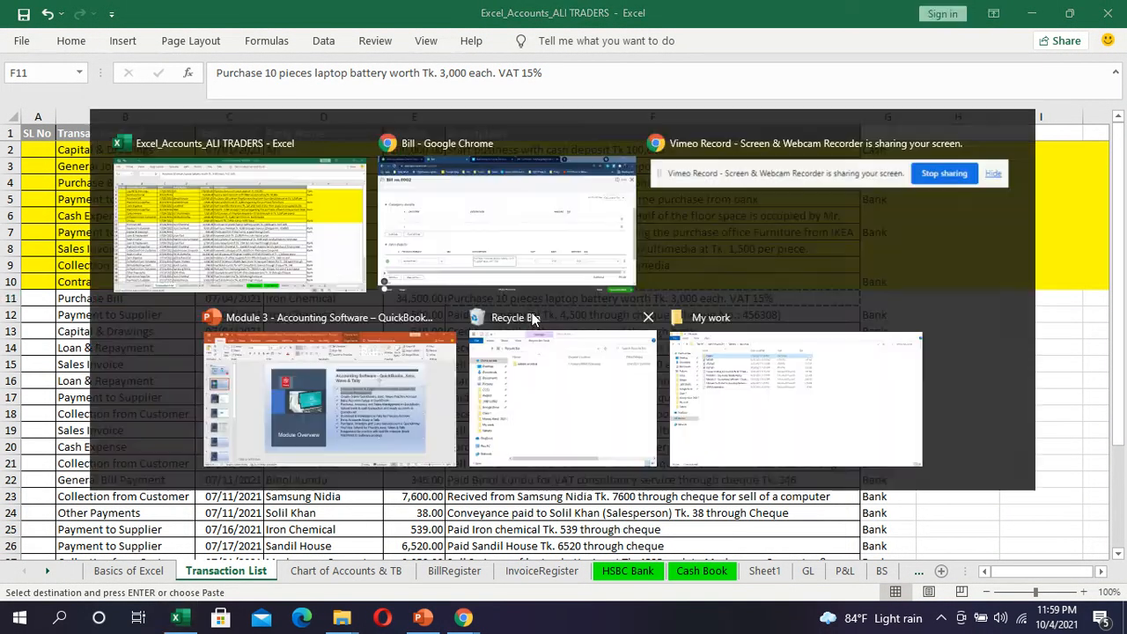
left_click(693, 458)
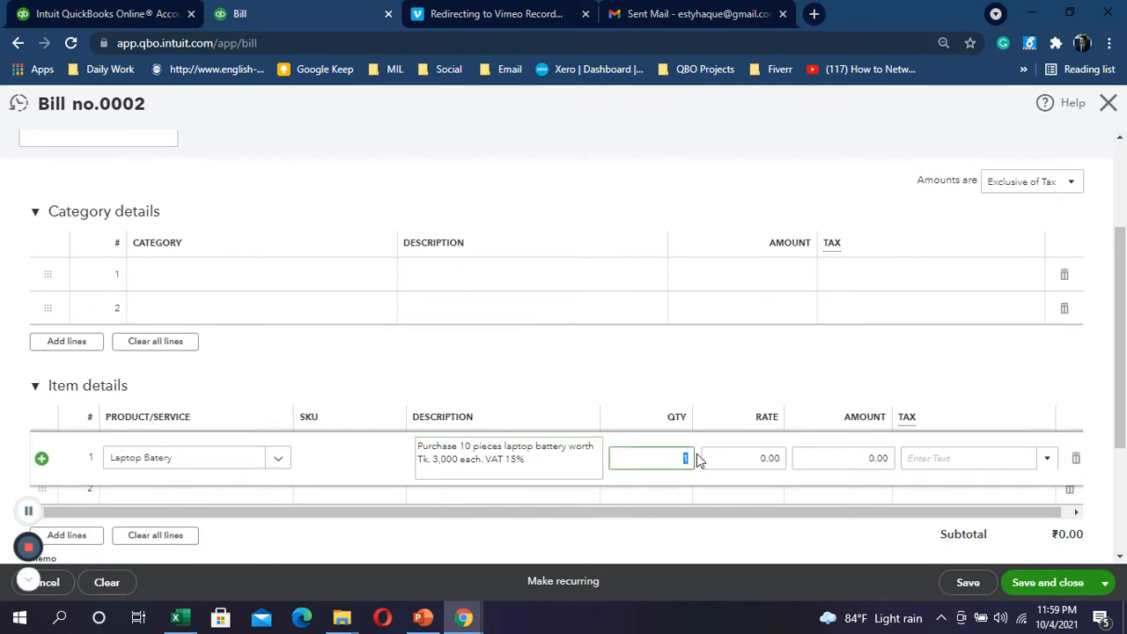
type("10")
left_click(735, 458)
type("3000")
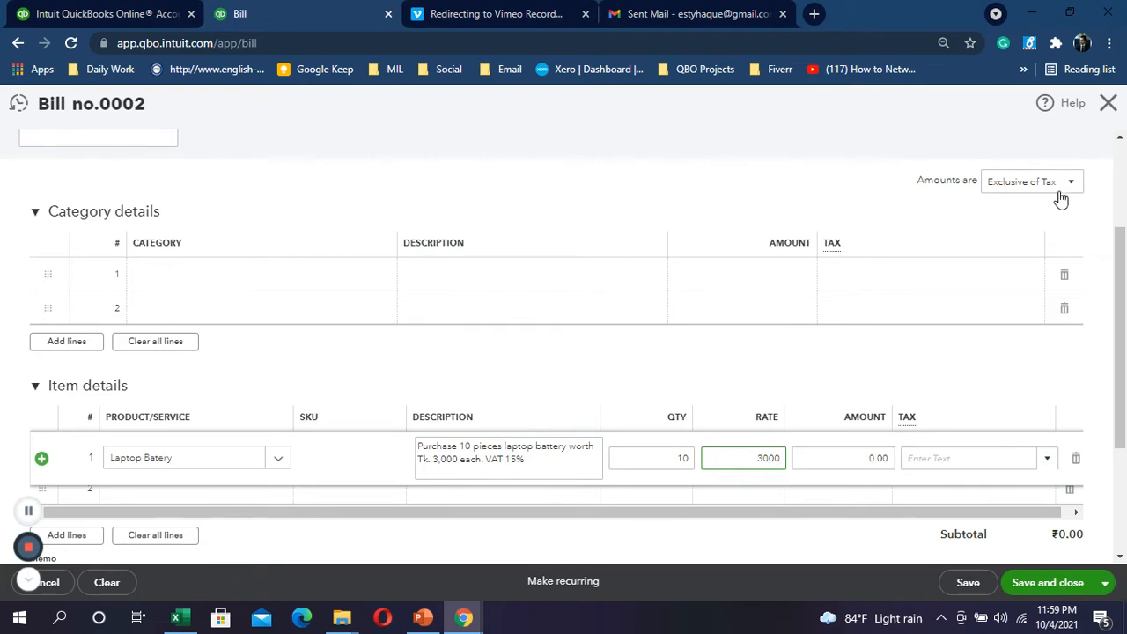
key("alt+Tab")
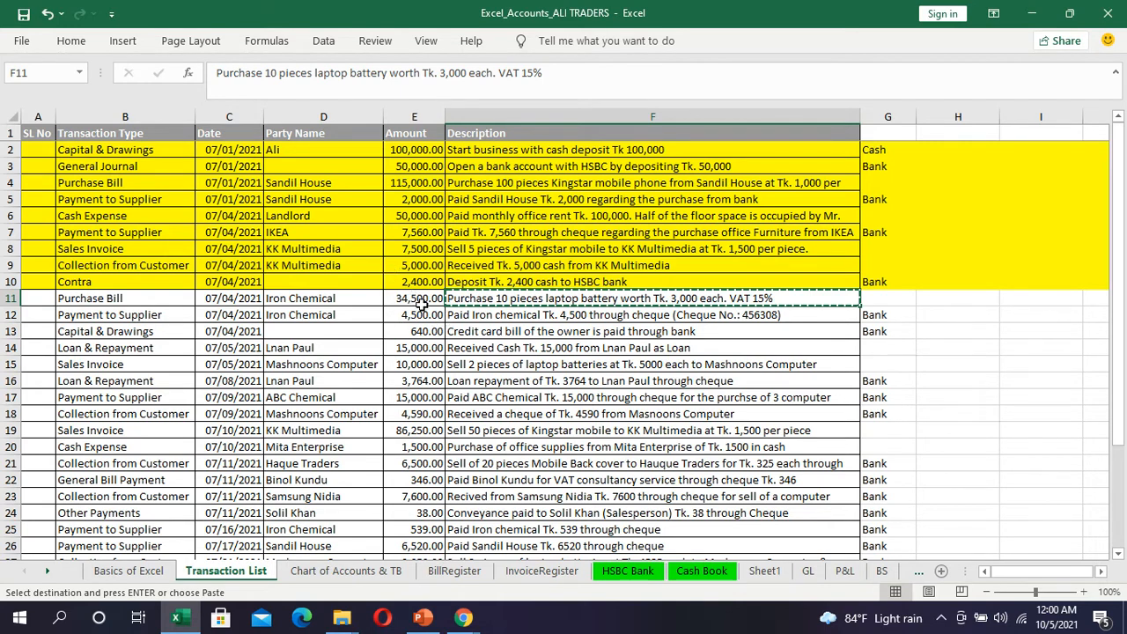
Step: Return to the QuickBooks bill showing the 10 × 3,000 battery line totalling 30,000.00
key("alt+Tab")
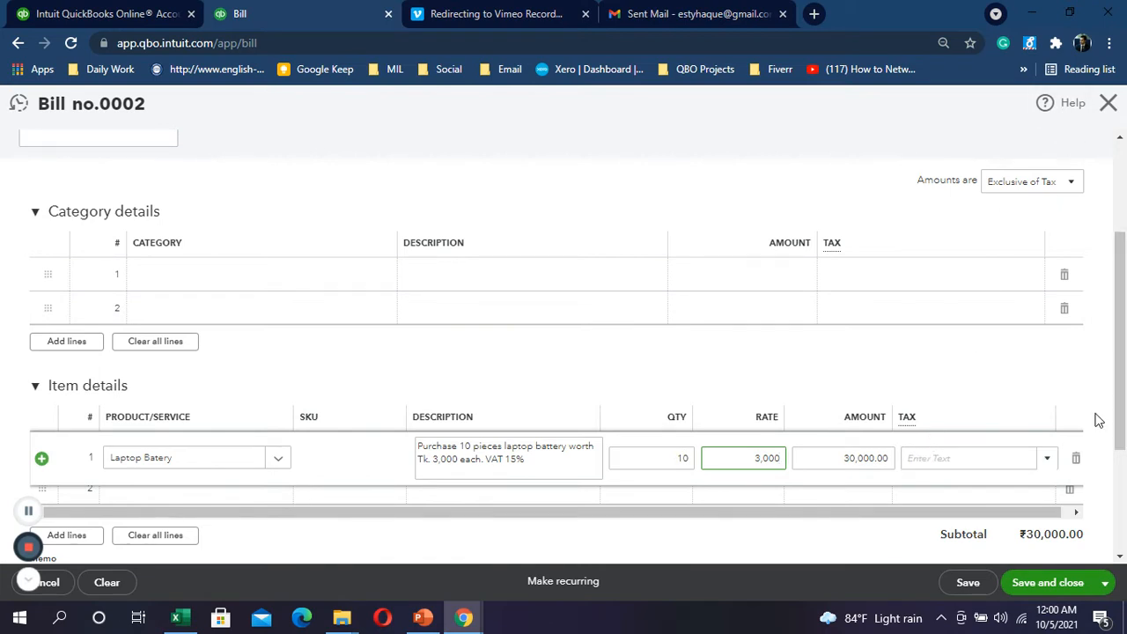
Step: Apply VAT (15%) to the laptop battery line and save the ₹34,500.00 bill
left_click(1016, 466)
scroll(1017, 465, "down", 2)
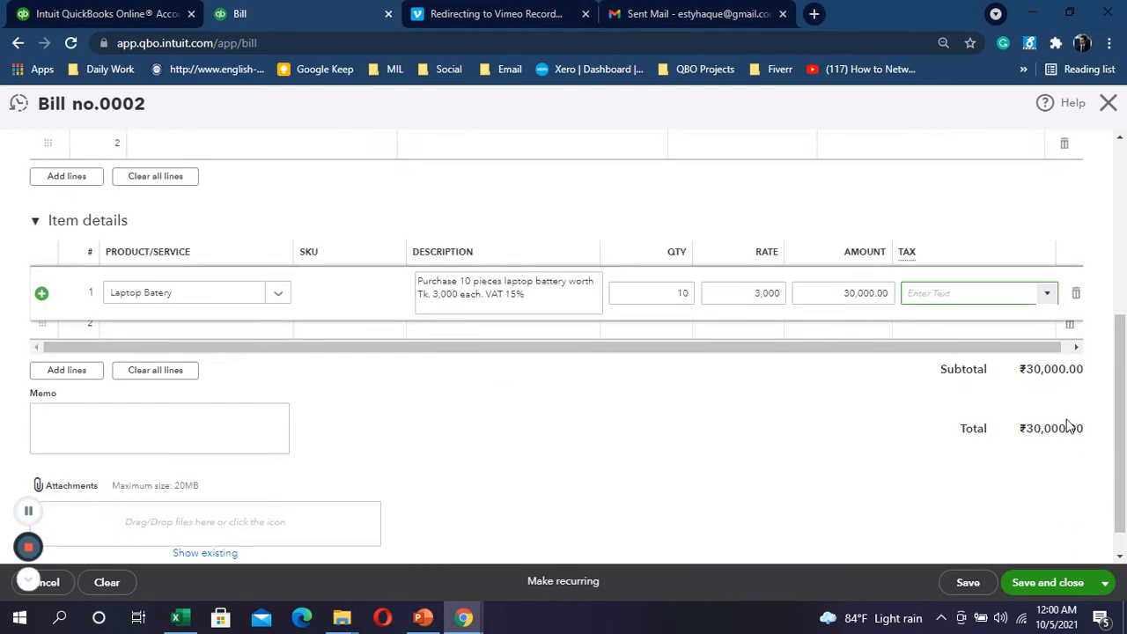
left_click(1047, 295)
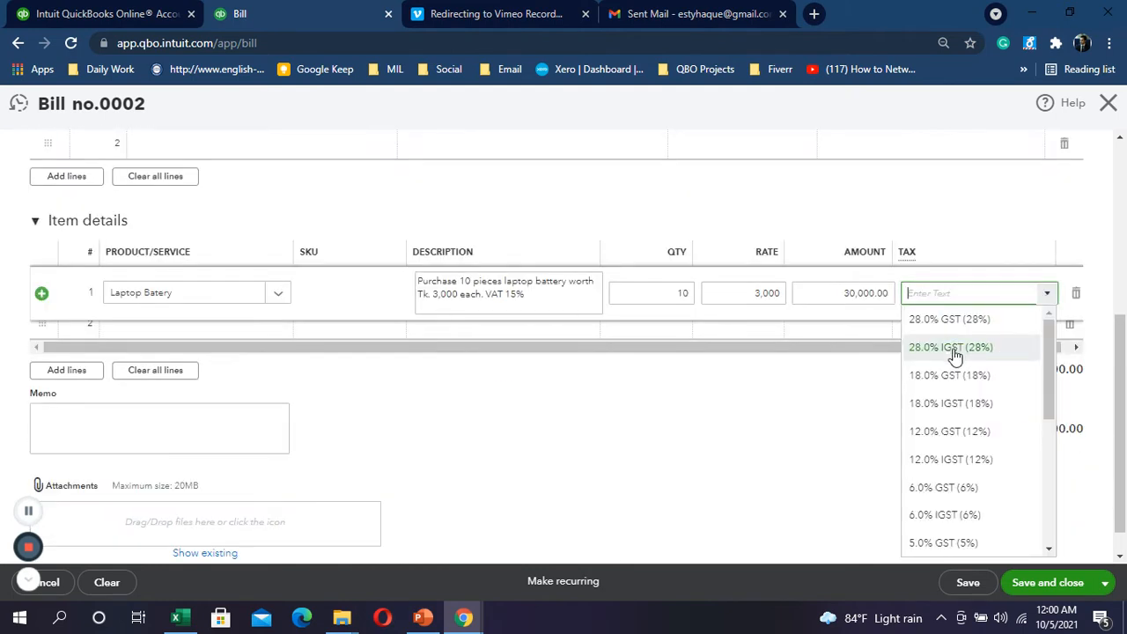
scroll(955, 356, "down", 1)
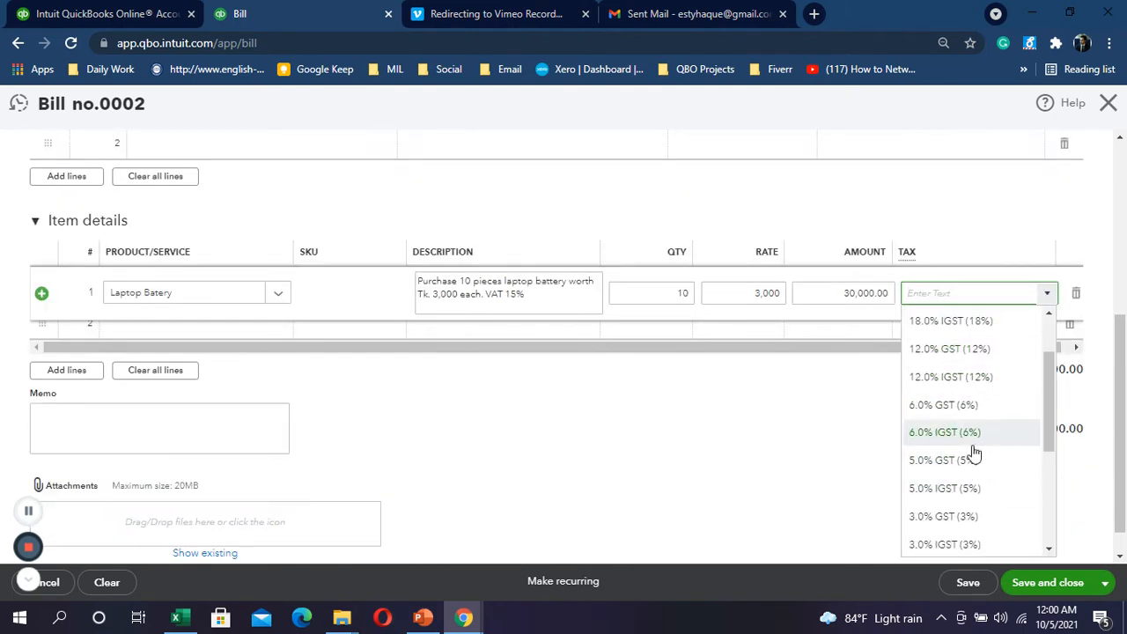
scroll(966, 425, "down", 1)
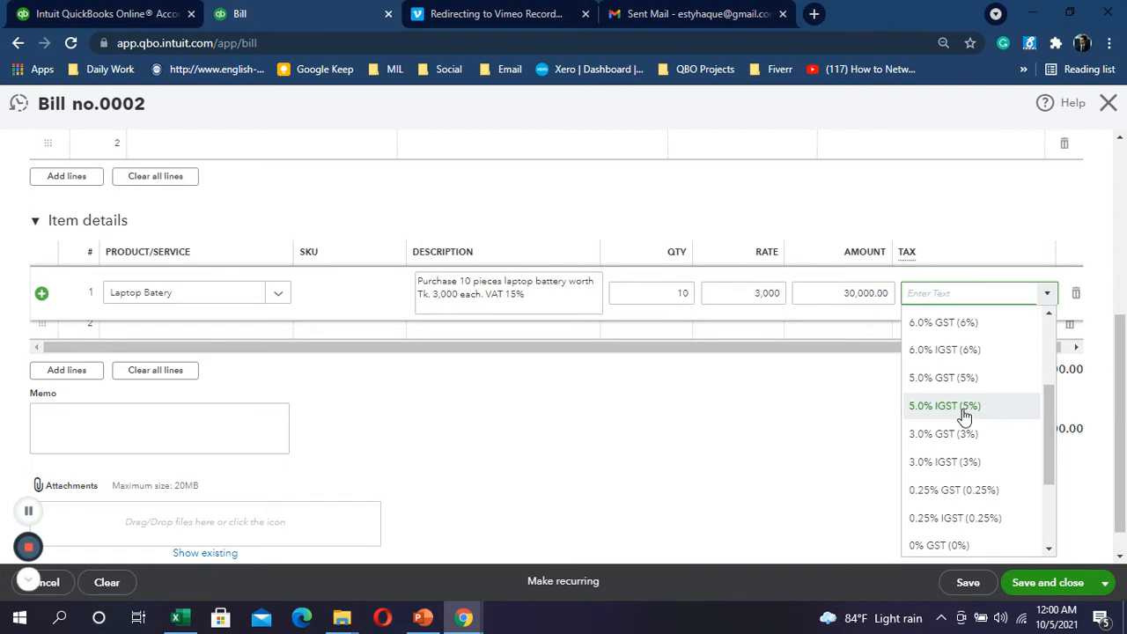
scroll(966, 416, "down", 1)
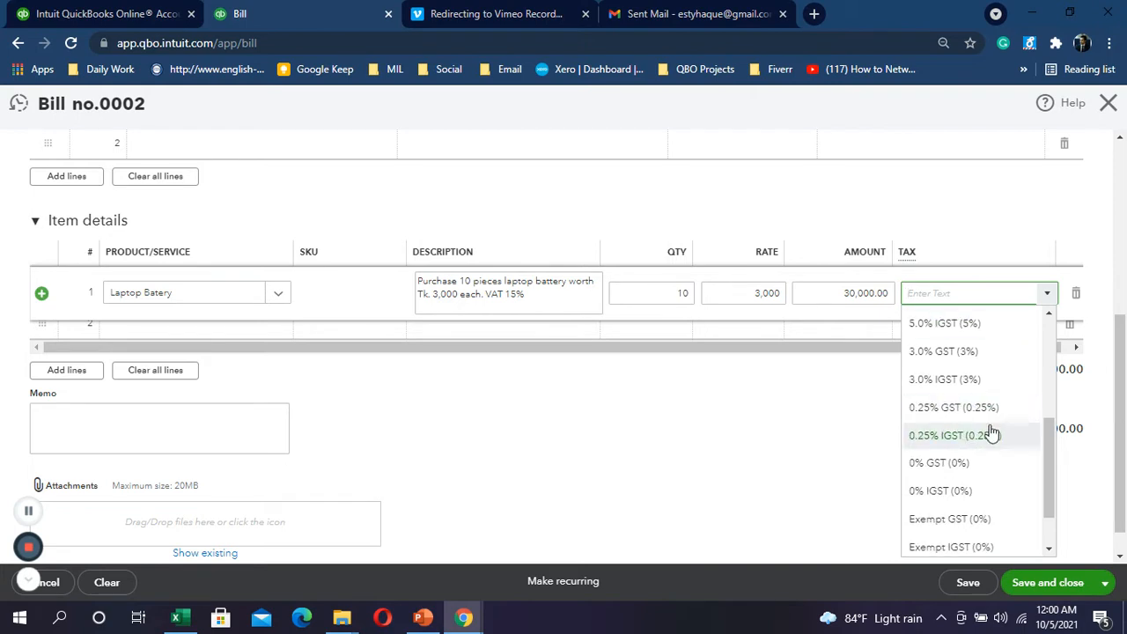
scroll(988, 441, "down", 1)
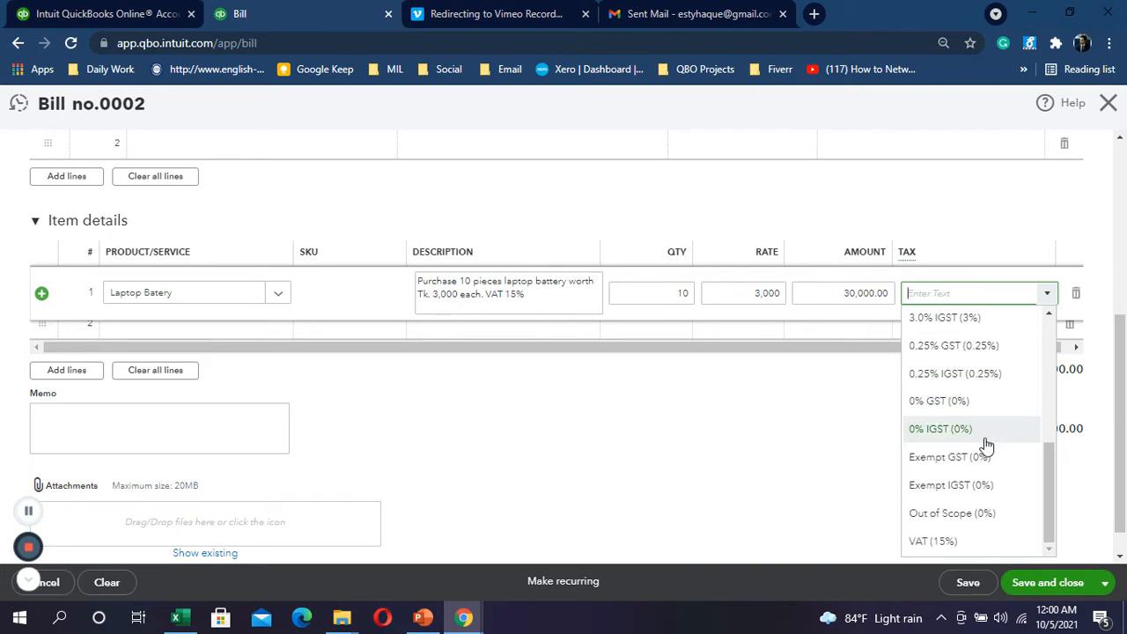
left_click(937, 541)
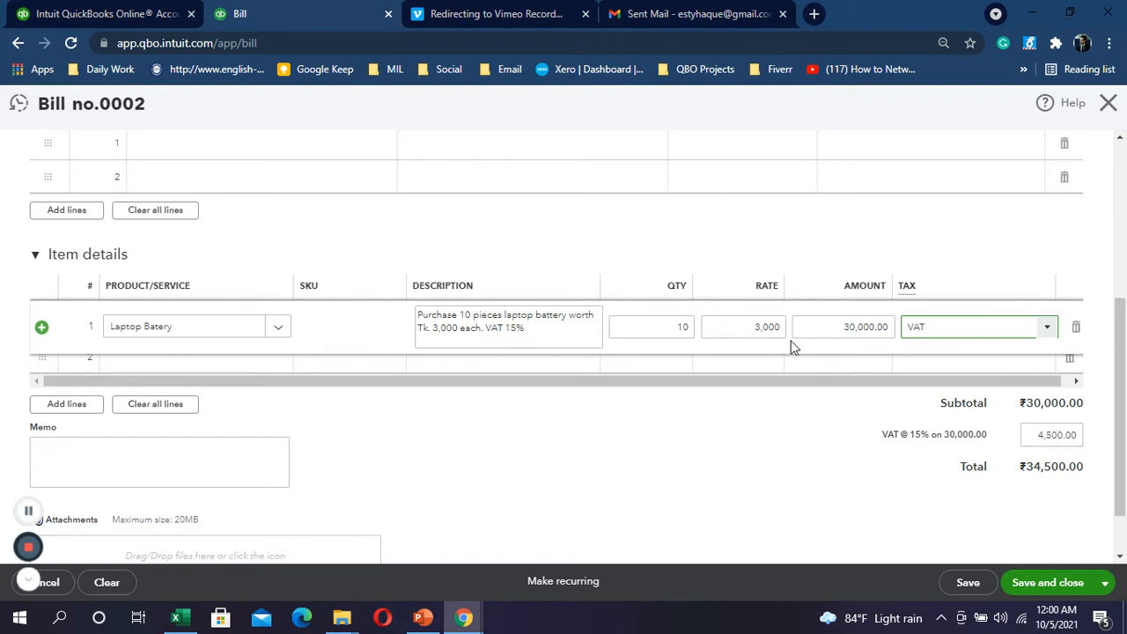
scroll(793, 347, "up", 4)
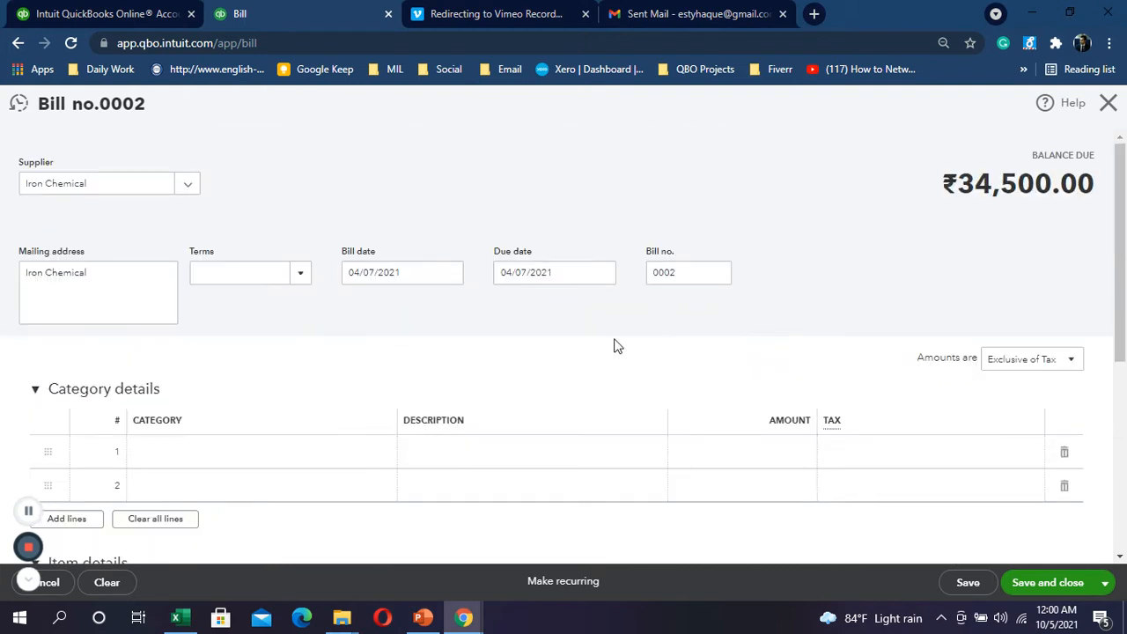
left_click(1057, 583)
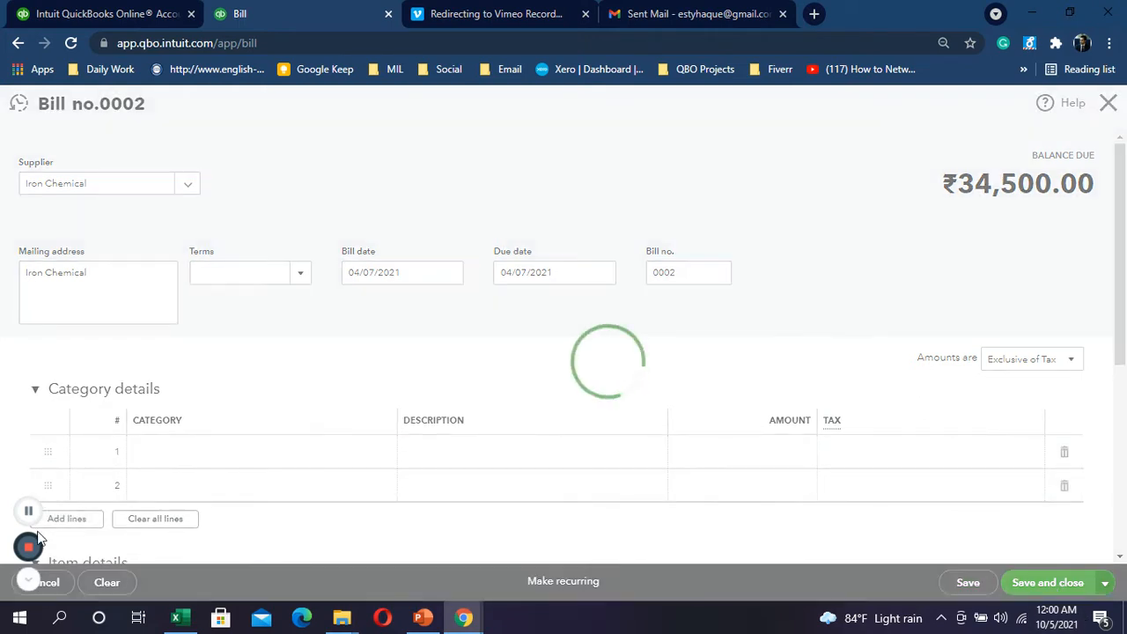
left_click(33, 512)
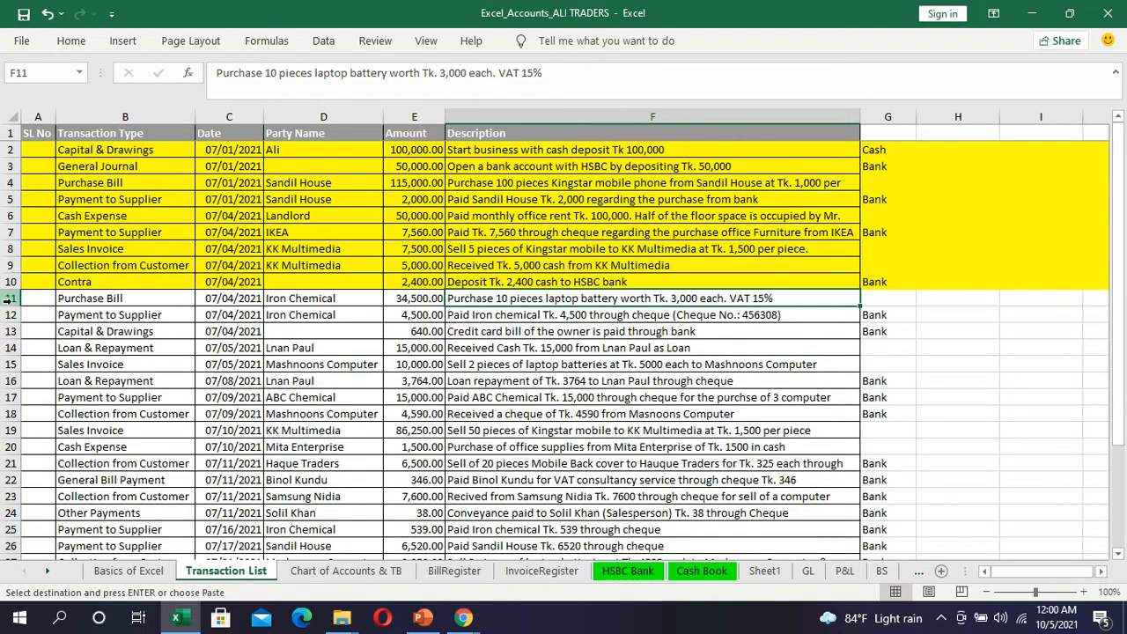
Step: Fill row 11 yellow in Excel to mark the laptop battery purchase done
left_click(11, 298)
left_click(72, 41)
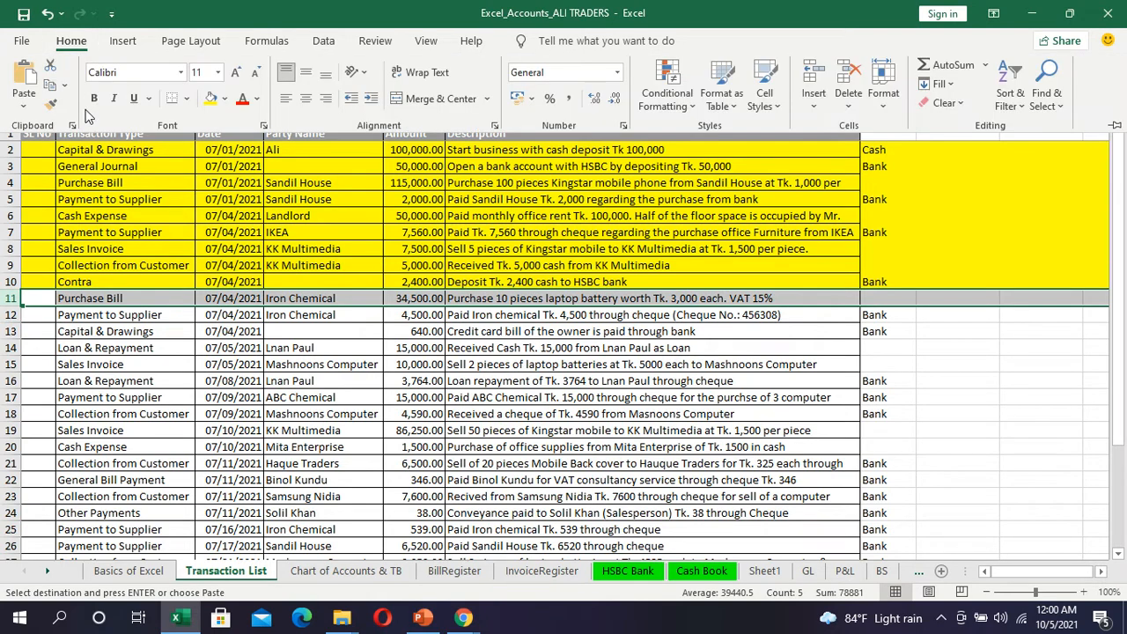
left_click(212, 99)
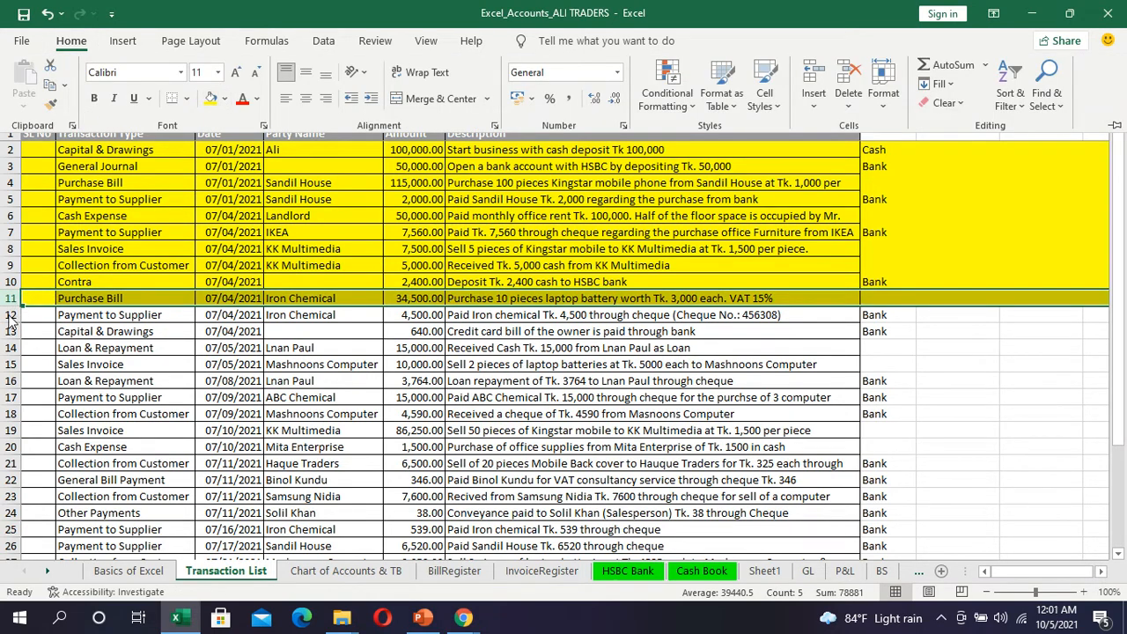
Step: Select row 12, then open QuickBooks' + New transaction list
left_click(11, 314)
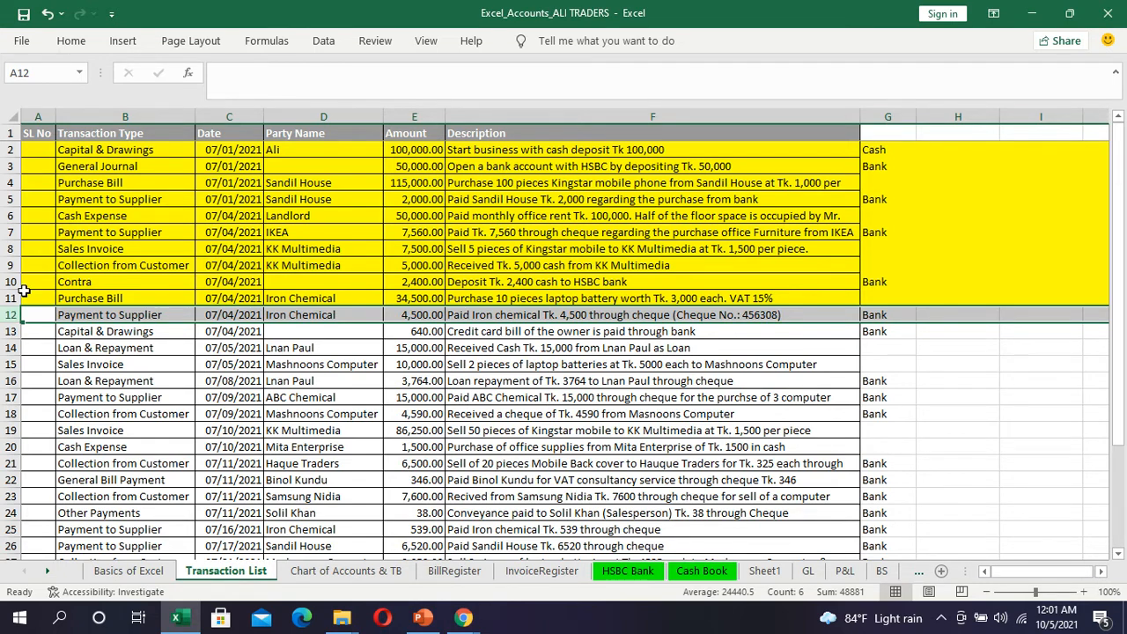
key("alt+Tab")
left_click(85, 188)
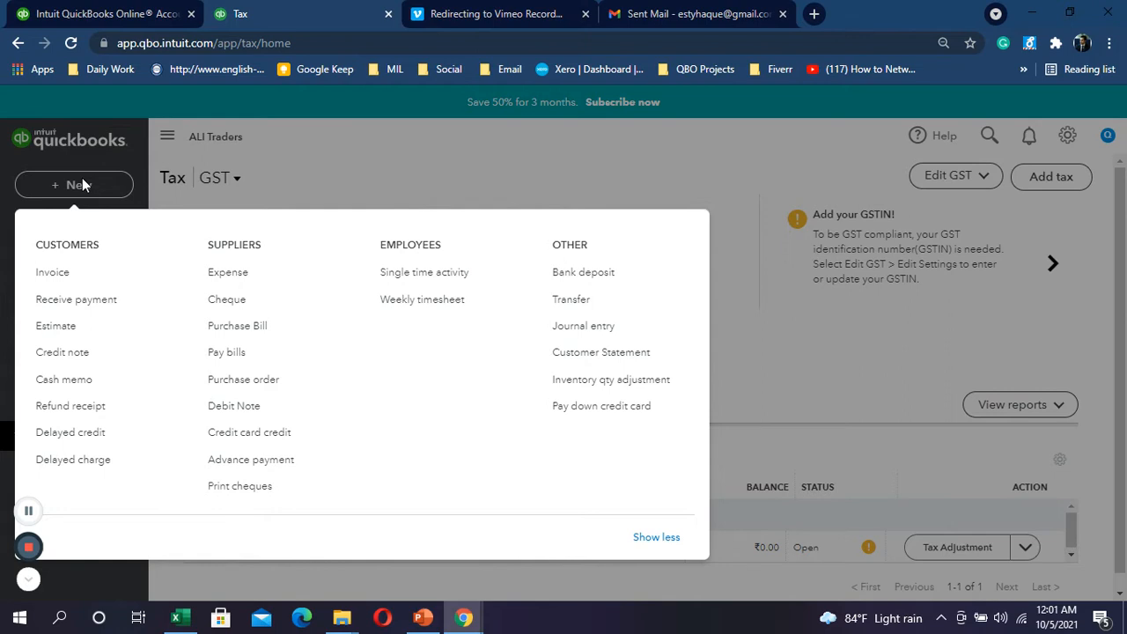
Step: Create a cash cheque to payee Iron Chemical, surfacing open Bill #0002 for ₹34,500.00
left_click(245, 301)
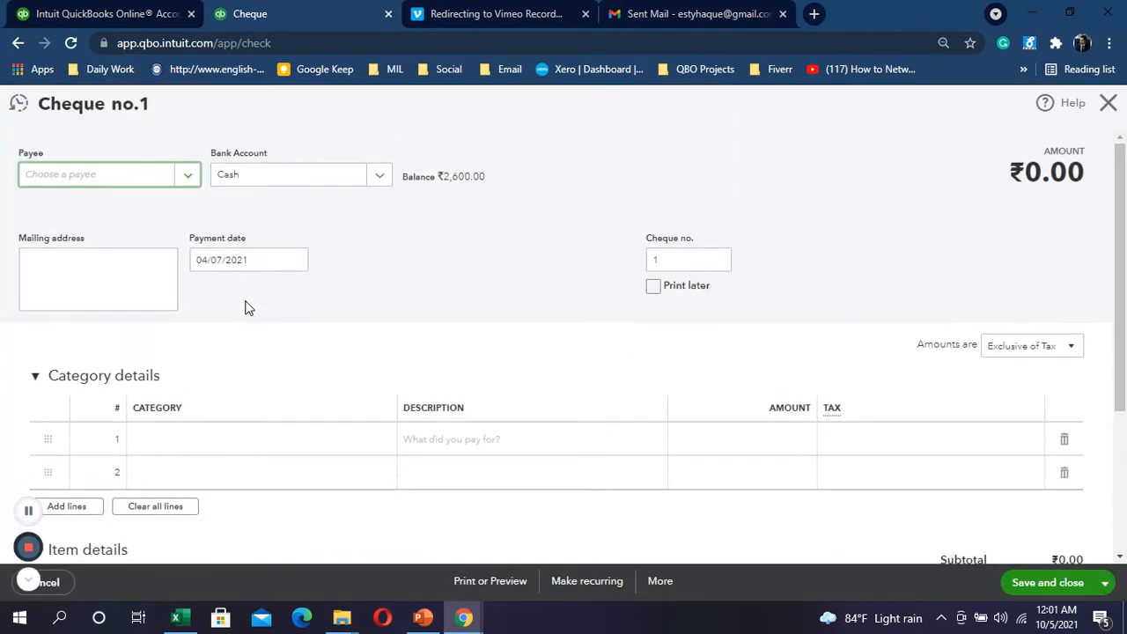
scroll(247, 307, "down", 3)
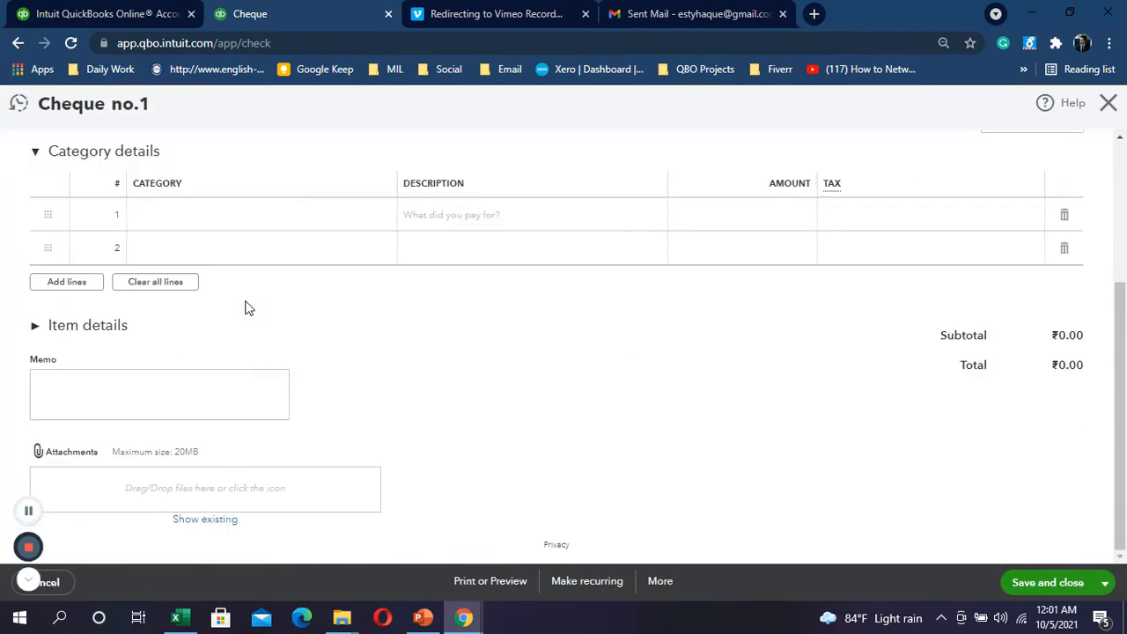
scroll(246, 308, "up", 3)
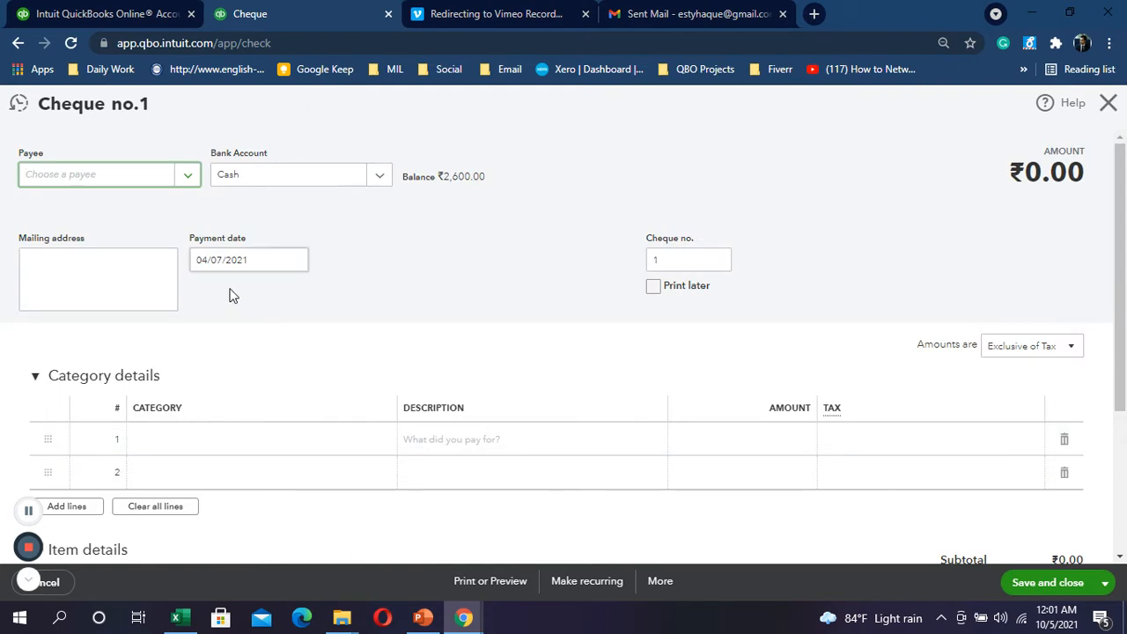
left_click(179, 185)
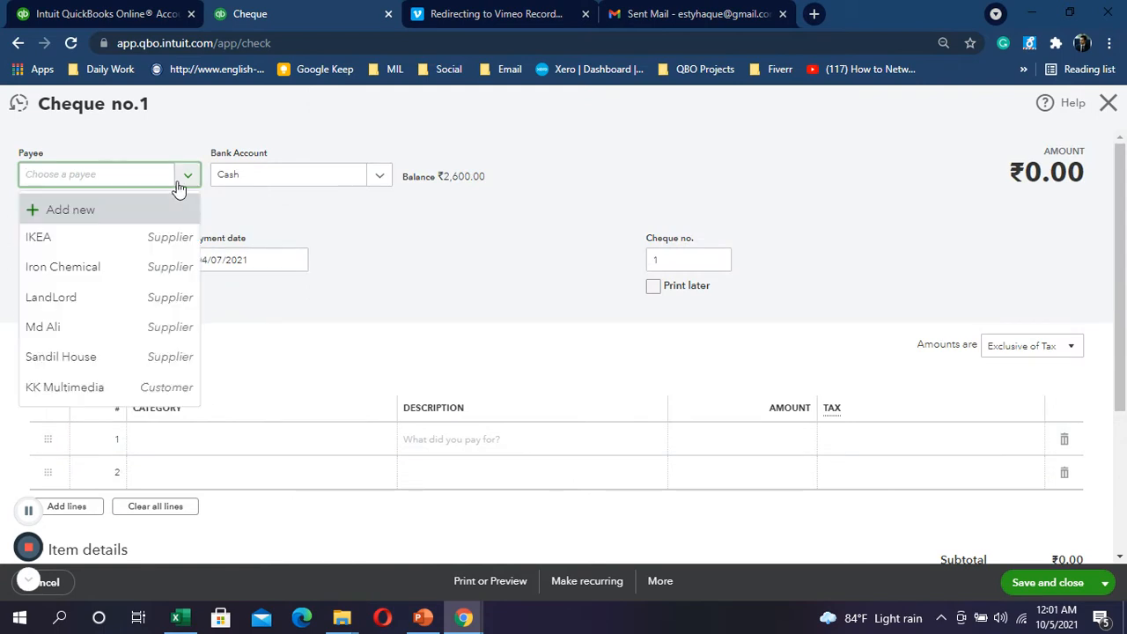
left_click(84, 280)
scroll(289, 288, "down", 3)
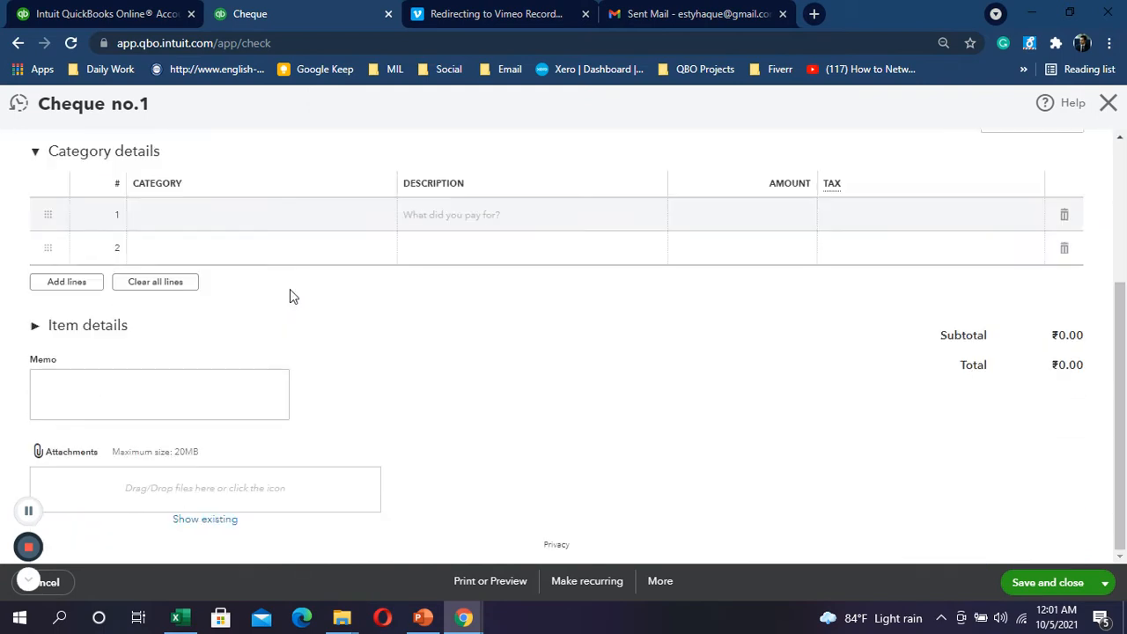
left_click(198, 225)
scroll(608, 228, "up", 3)
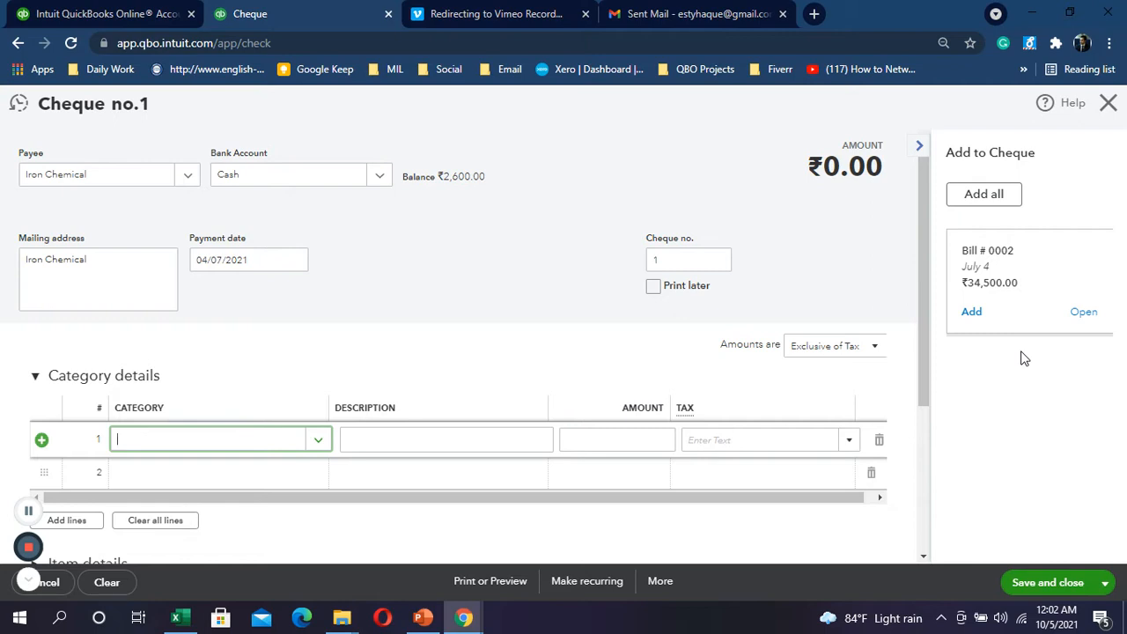
Step: Apply the cheque to Bill #0002 with a 4,500 payment amount
left_click(974, 313)
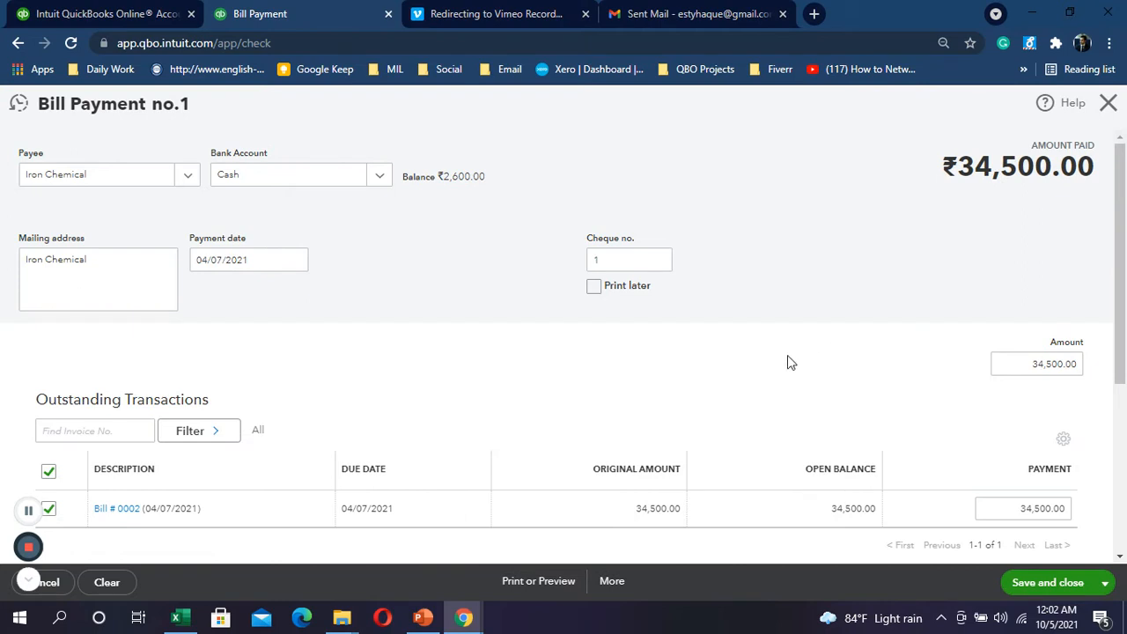
scroll(784, 361, "down", 2)
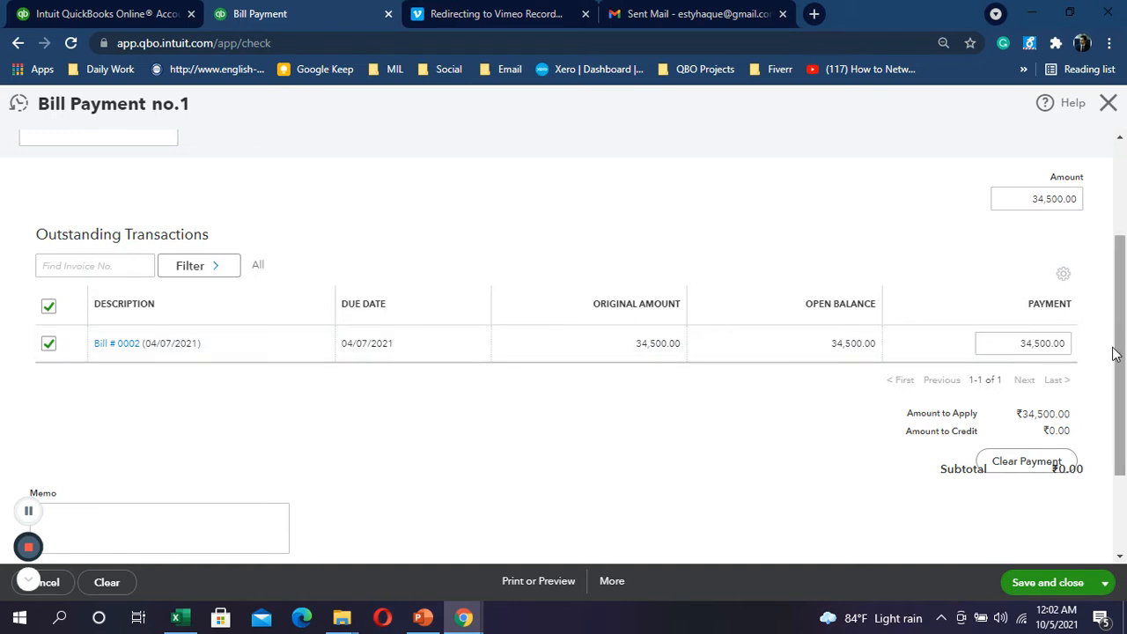
left_click_drag(1017, 341, 1072, 335)
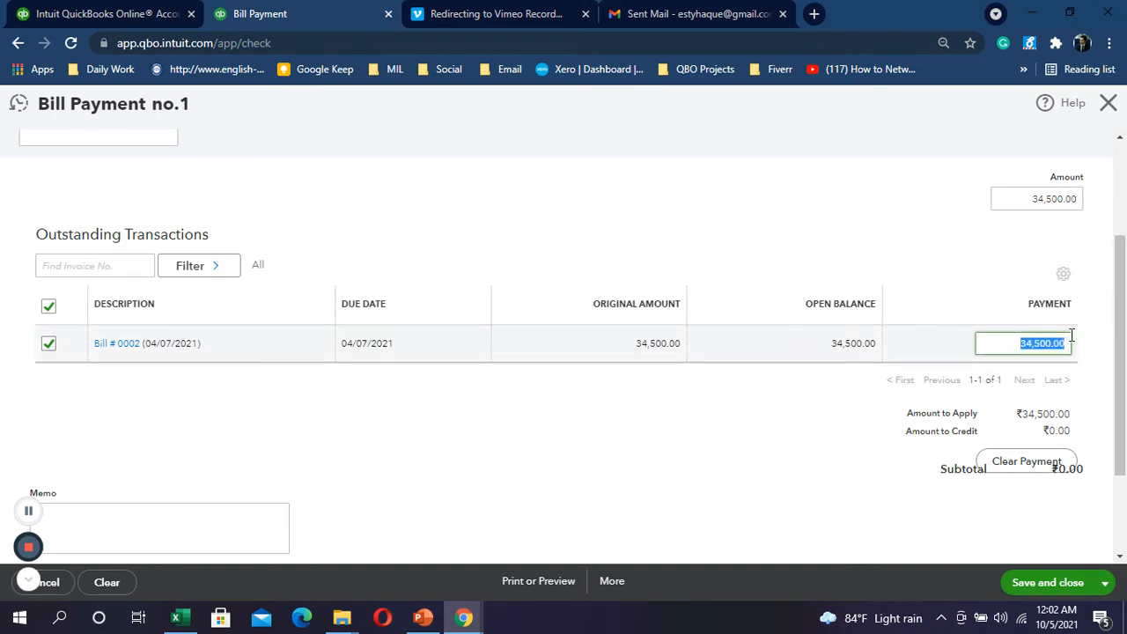
type("4500")
scroll(463, 317, "up", 2)
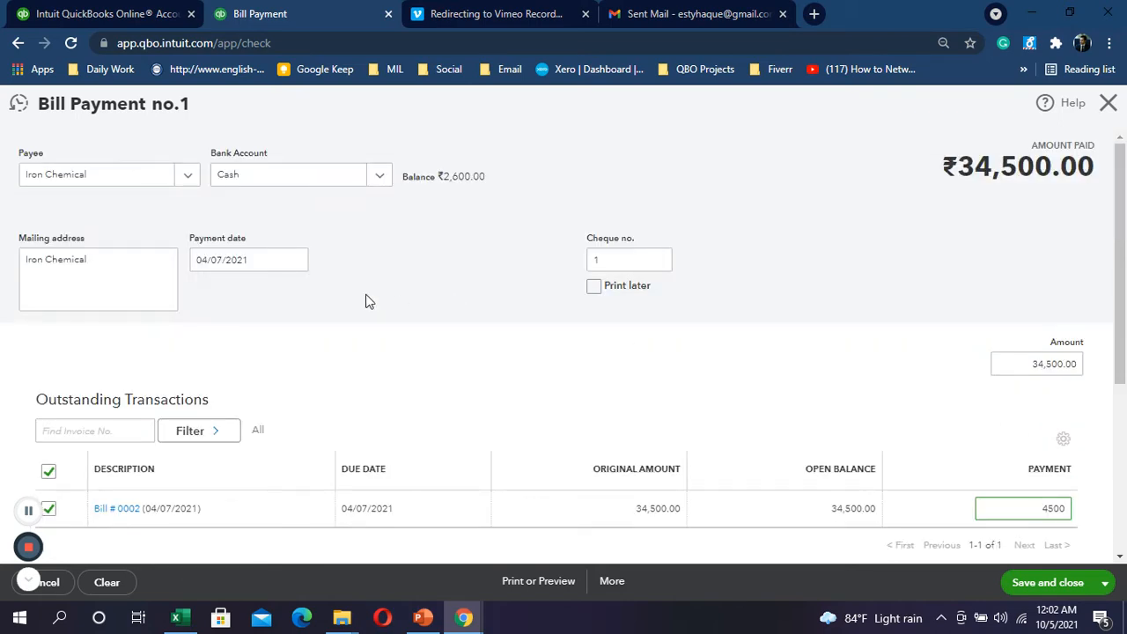
key("alt+Tab")
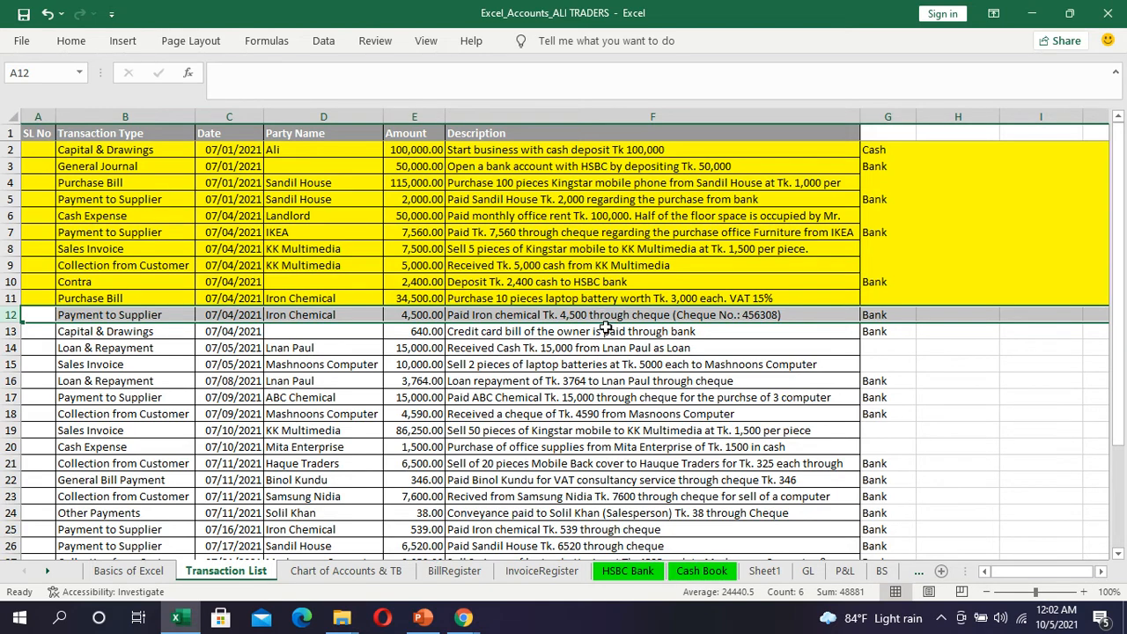
Step: Copy the Iron Chemical payment description from cell F12 and switch back to QuickBooks
left_click(727, 315)
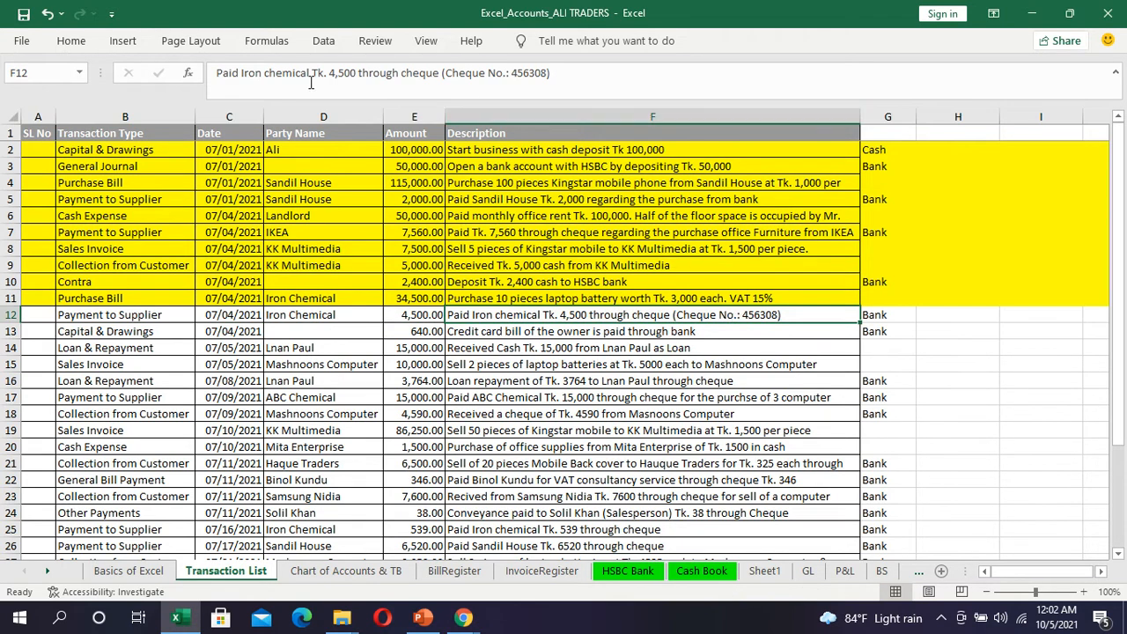
left_click_drag(217, 74, 588, 73)
key("ctrl+c")
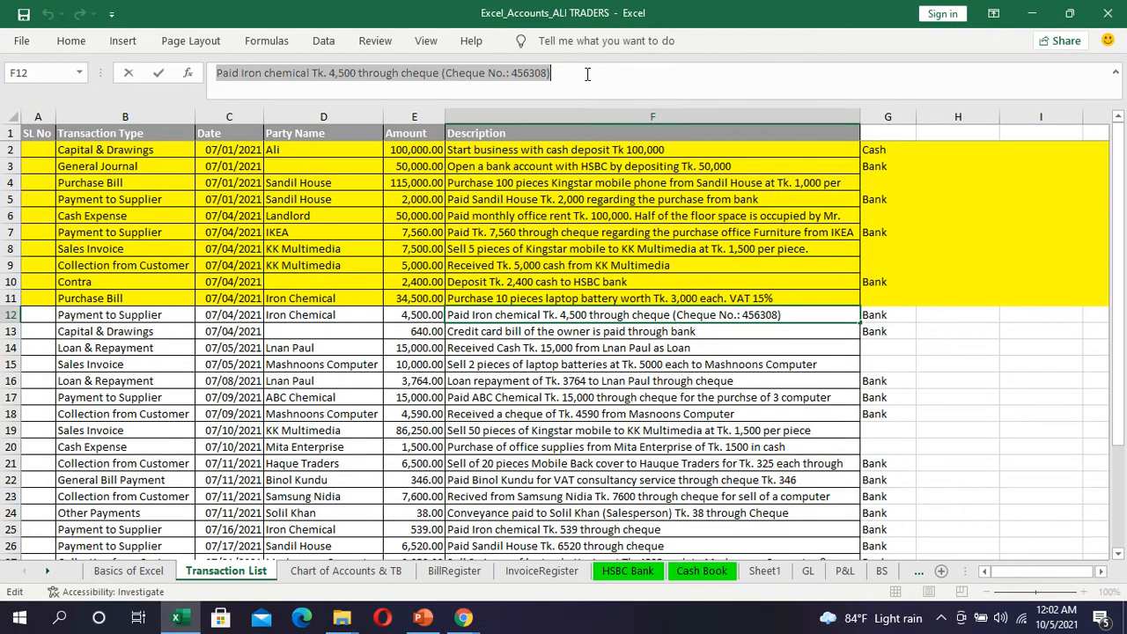
key("alt+Tab")
scroll(647, 304, "down", 1)
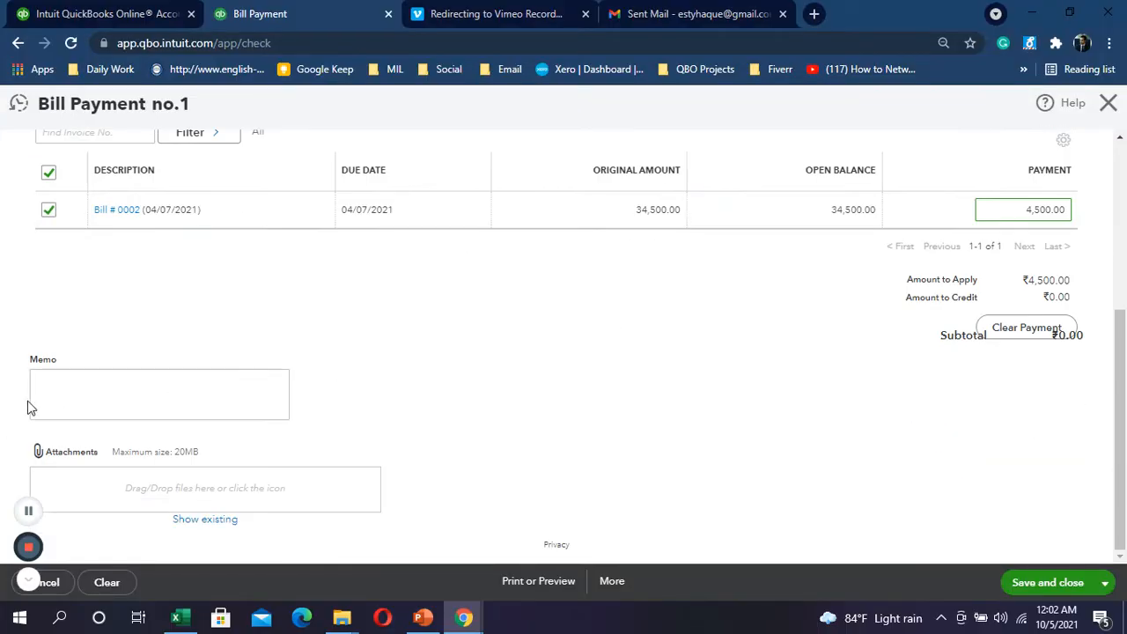
Step: Paste the copied Iron Chemical cheque description into the bill payment memo
left_click(52, 386)
key("ctrl+v")
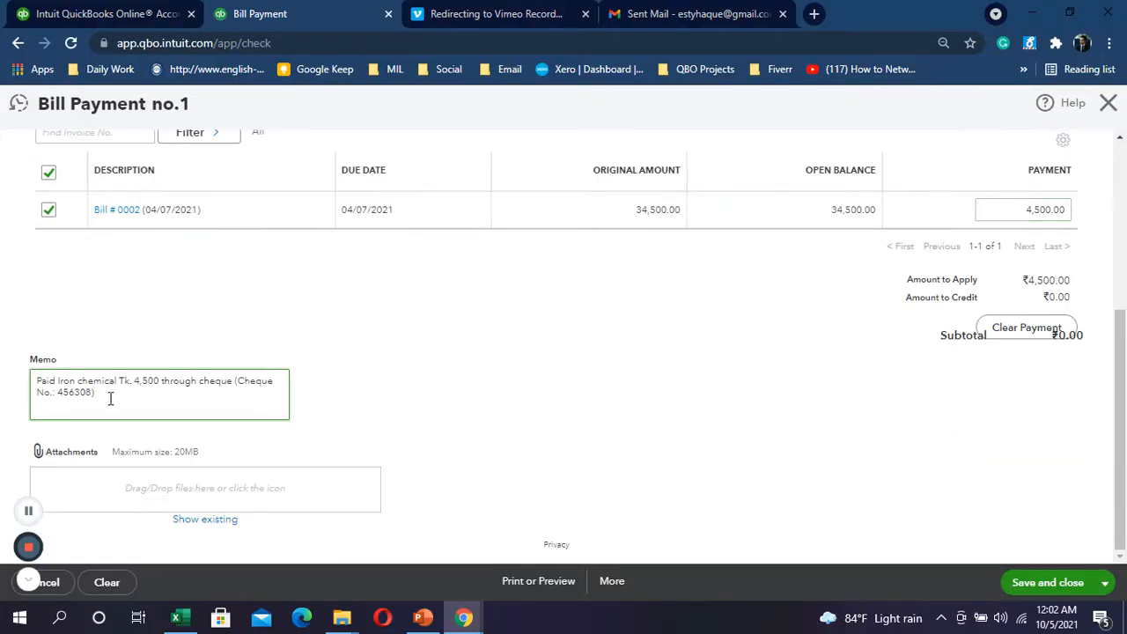
left_click_drag(58, 392, 92, 394)
key("alt+Tab")
key("alt+Tab")
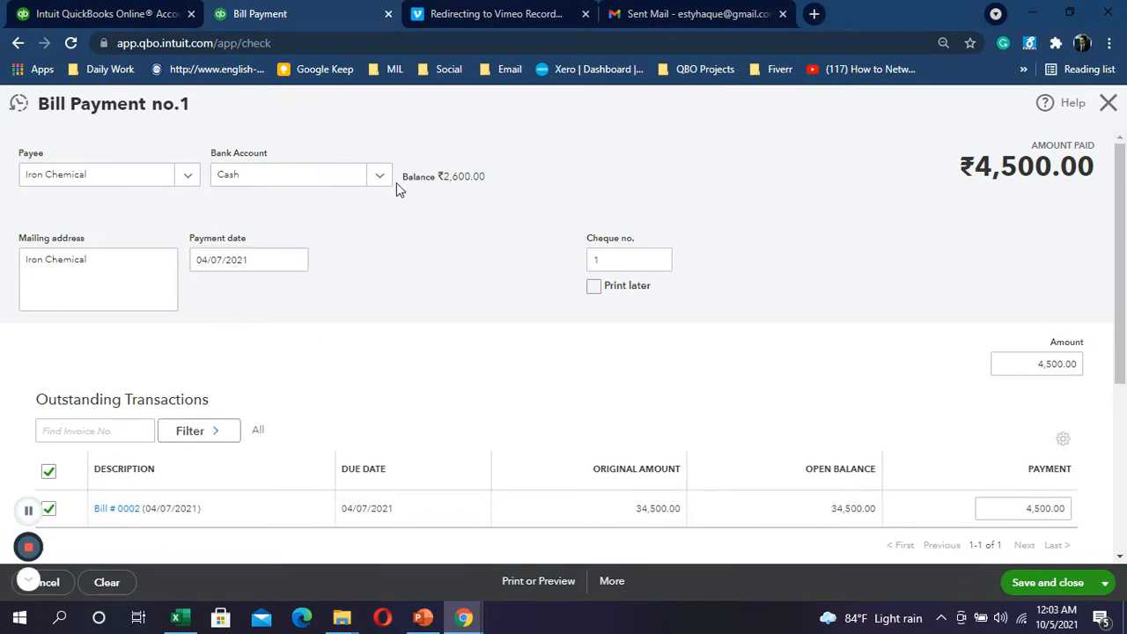
Step: Pay from HSBC Bank with cheque no. 456308, leaving Print later unchecked
left_click(381, 176)
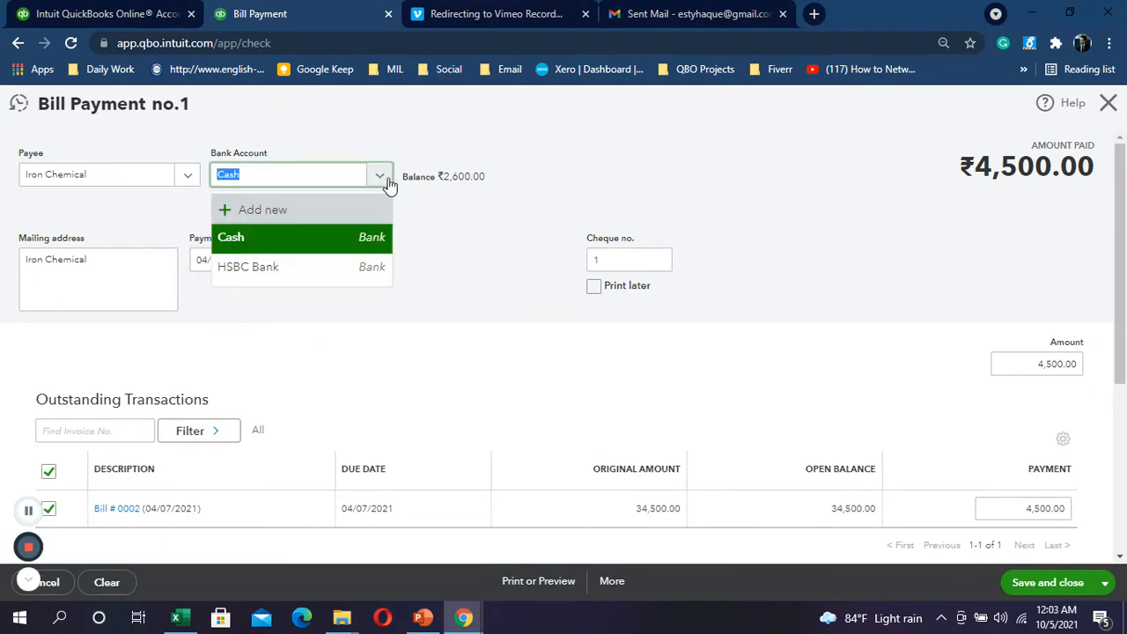
left_click(287, 273)
left_click(622, 257)
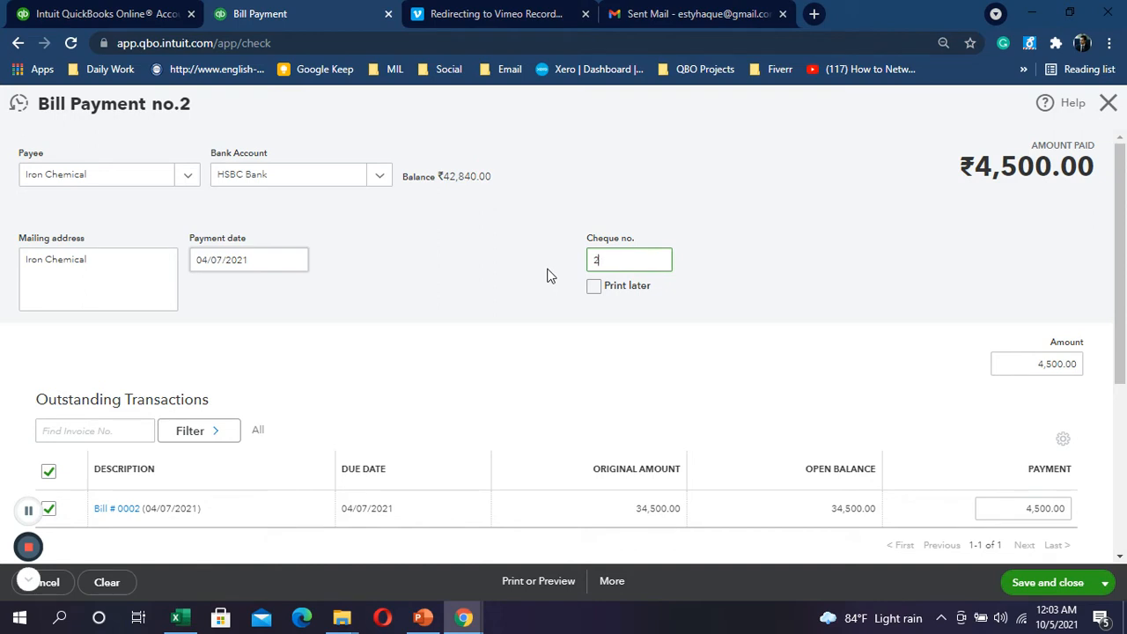
key("BackSpace")
type("456308")
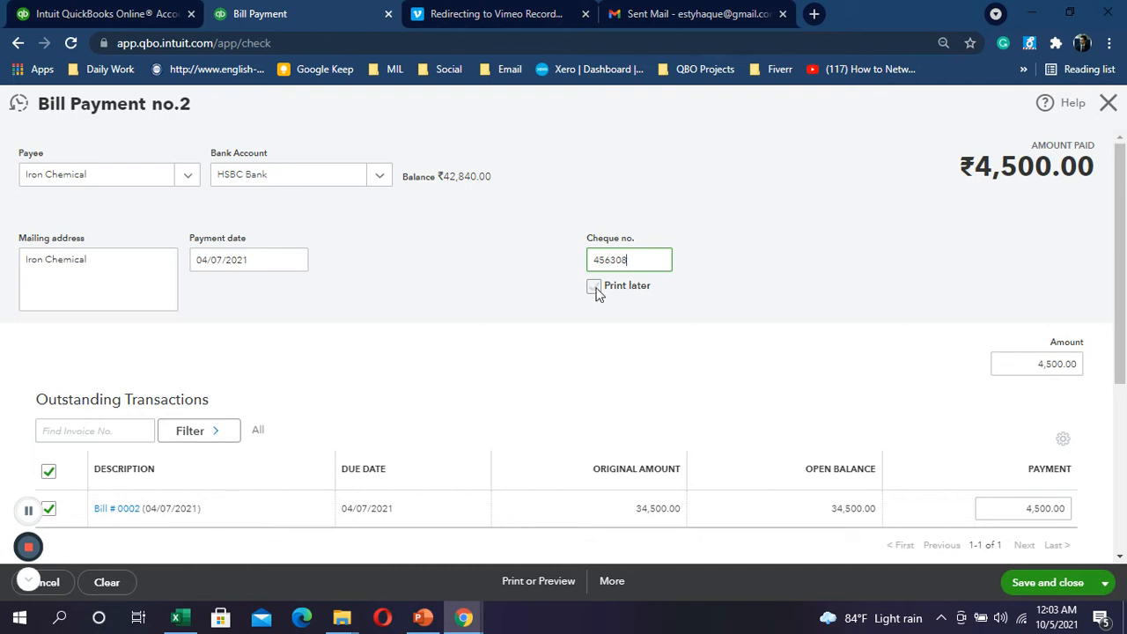
left_click(596, 289)
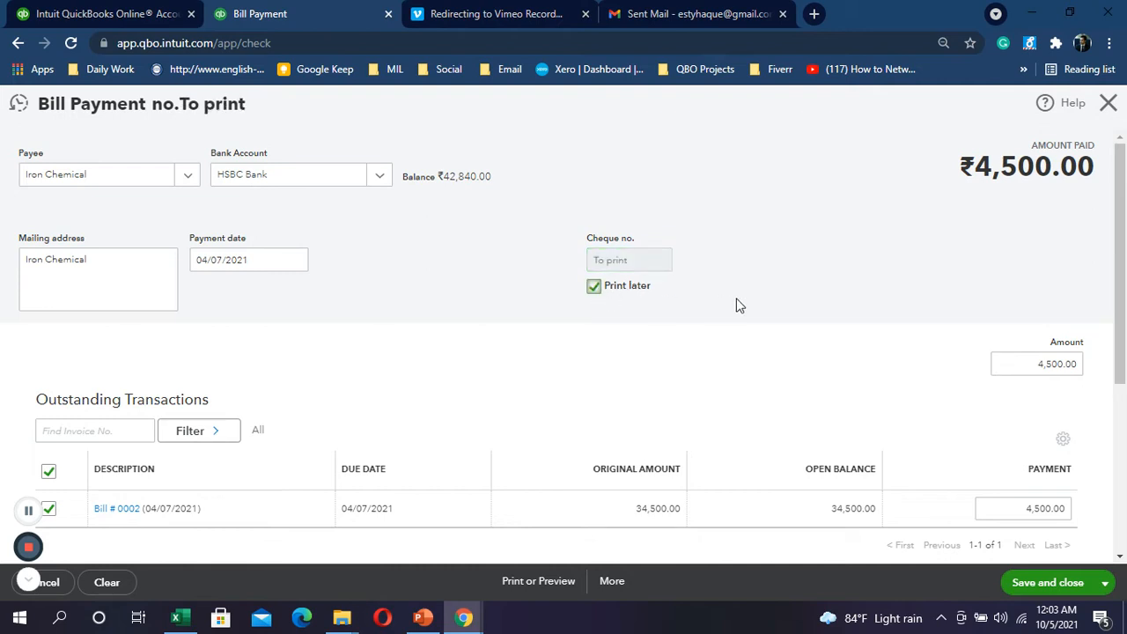
left_click(596, 287)
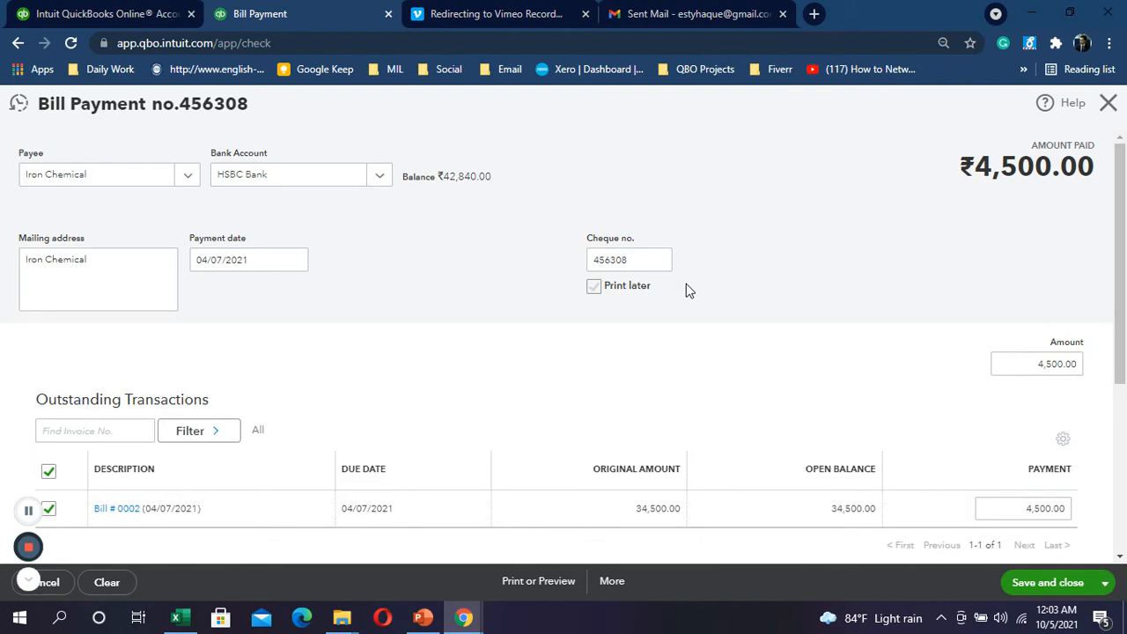
scroll(676, 298, "down", 1)
scroll(723, 315, "down", 2)
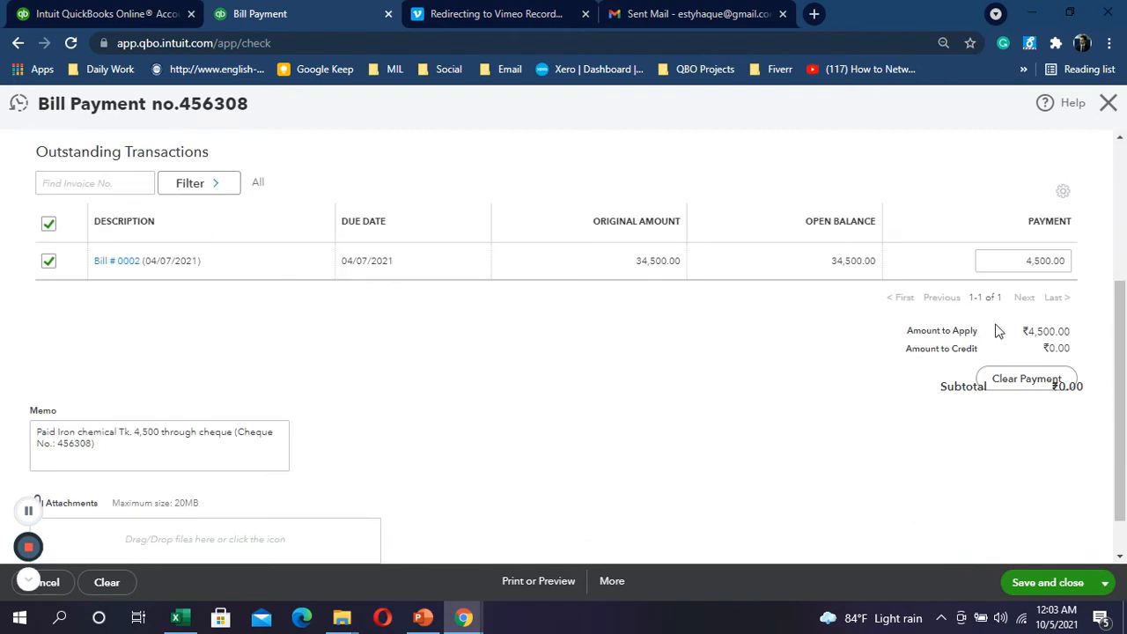
scroll(816, 322, "up", 3)
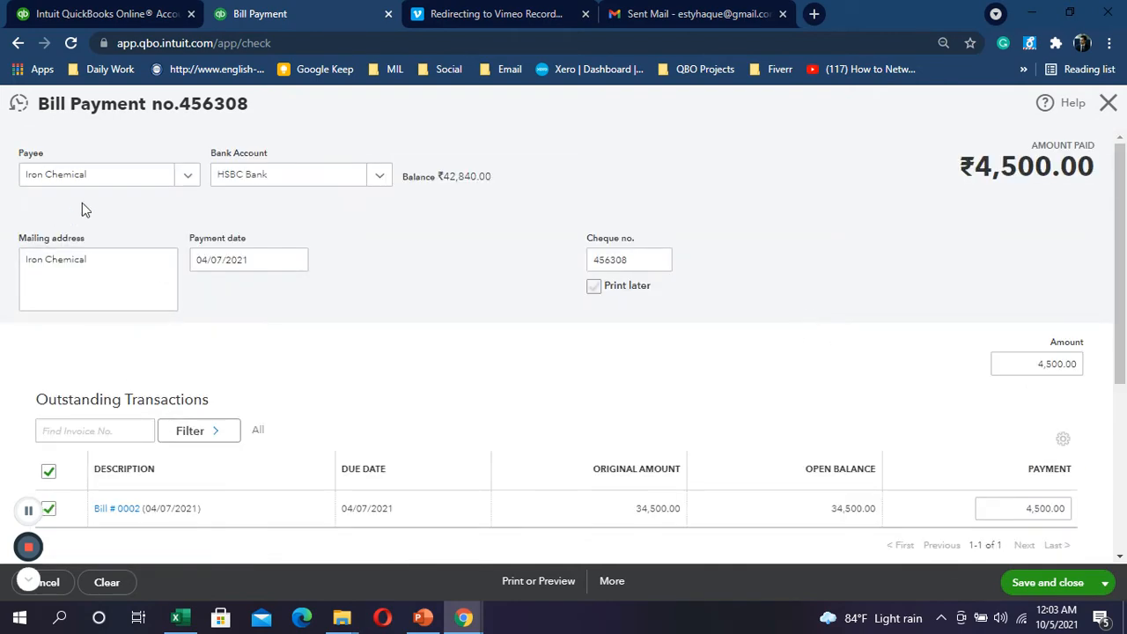
key("alt+Tab")
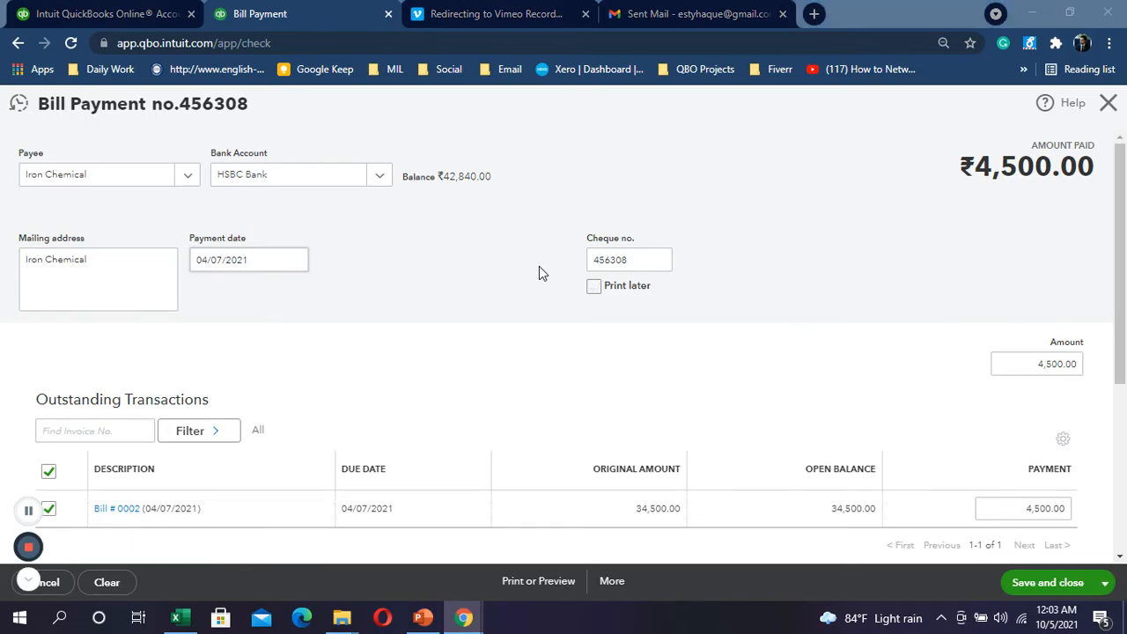
key("alt+Tab")
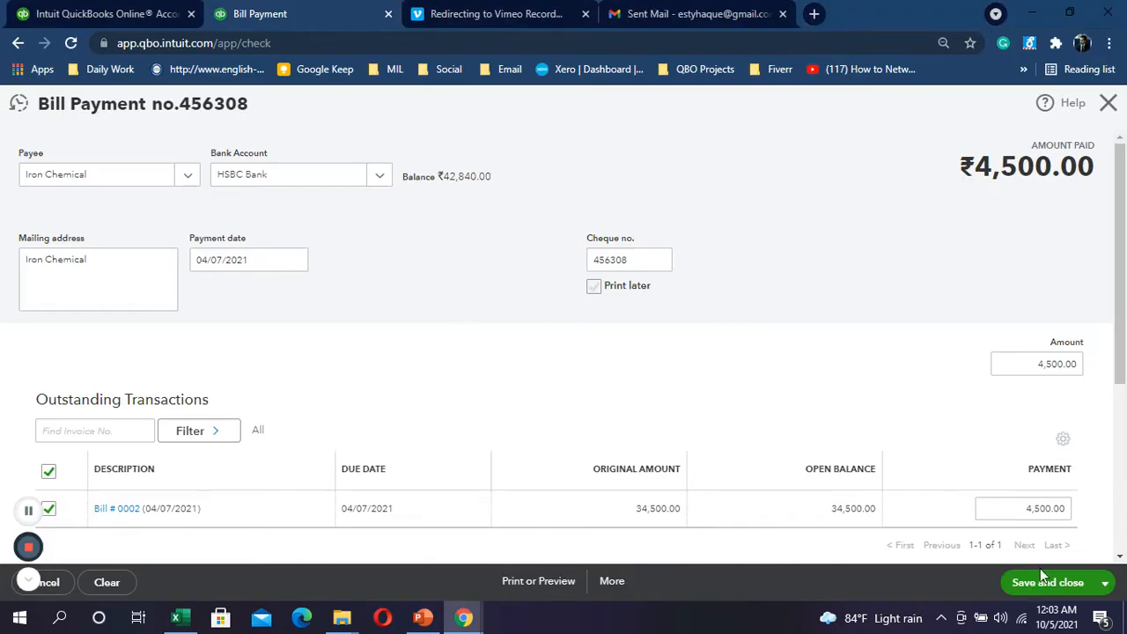
Step: Save the bill payment and review the Balance Sheet, showing HSBC Bank at 38,340.00
left_click(1046, 586)
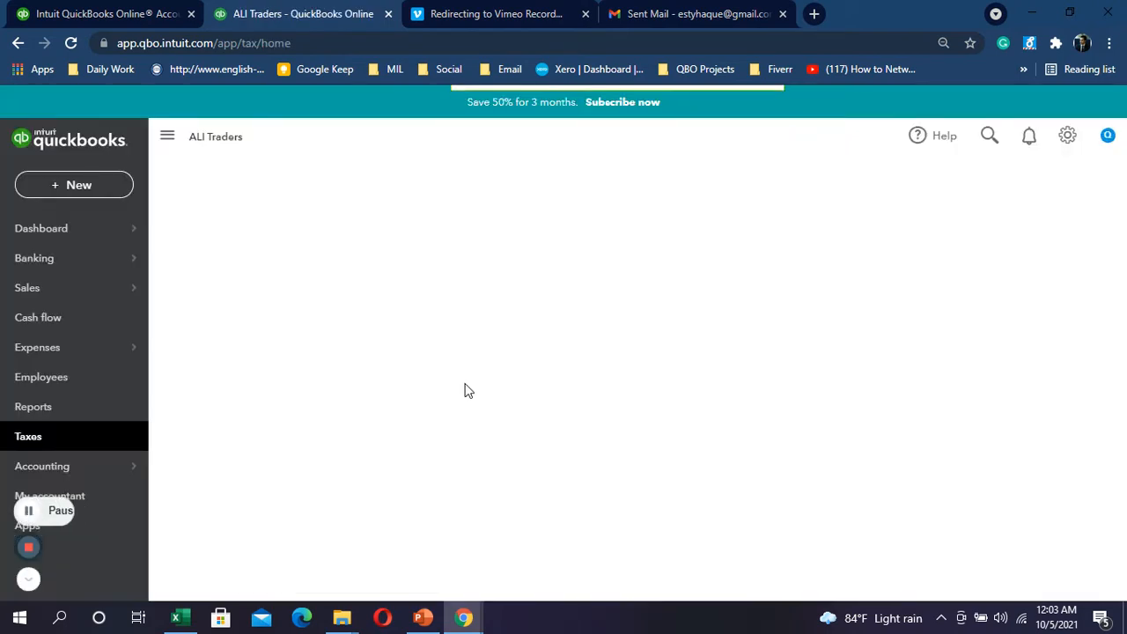
left_click(61, 422)
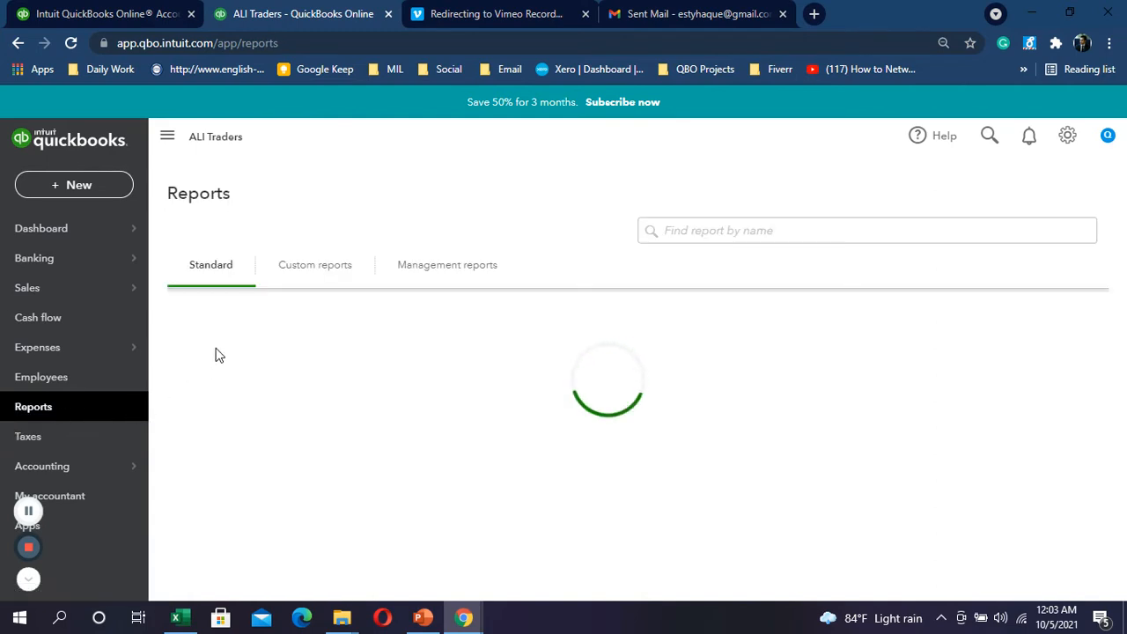
left_click(28, 511)
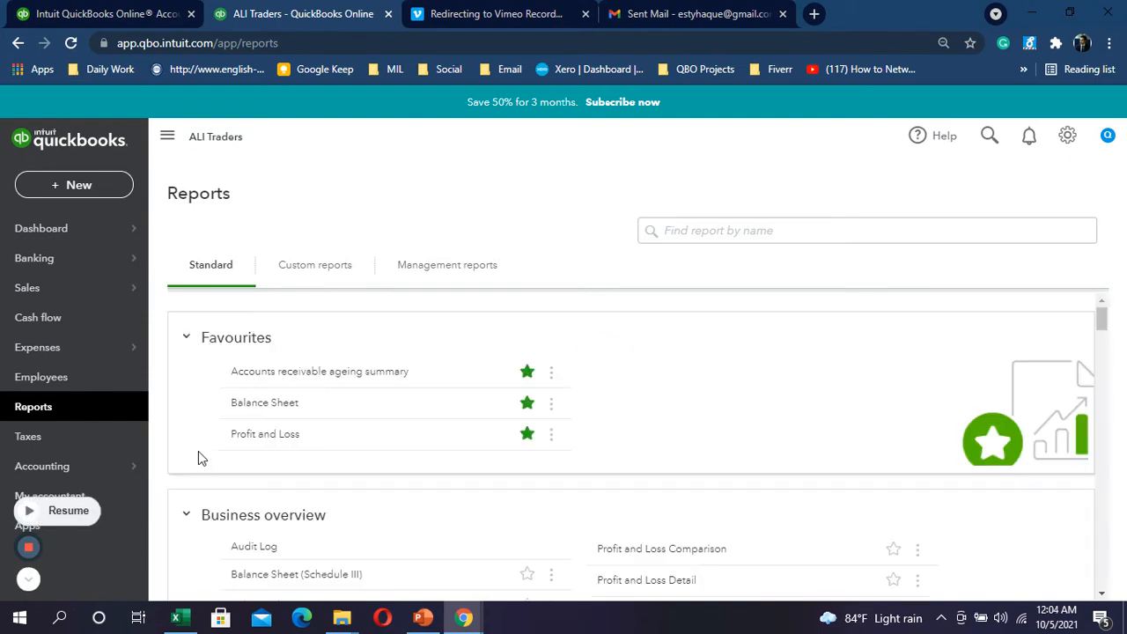
left_click(259, 408)
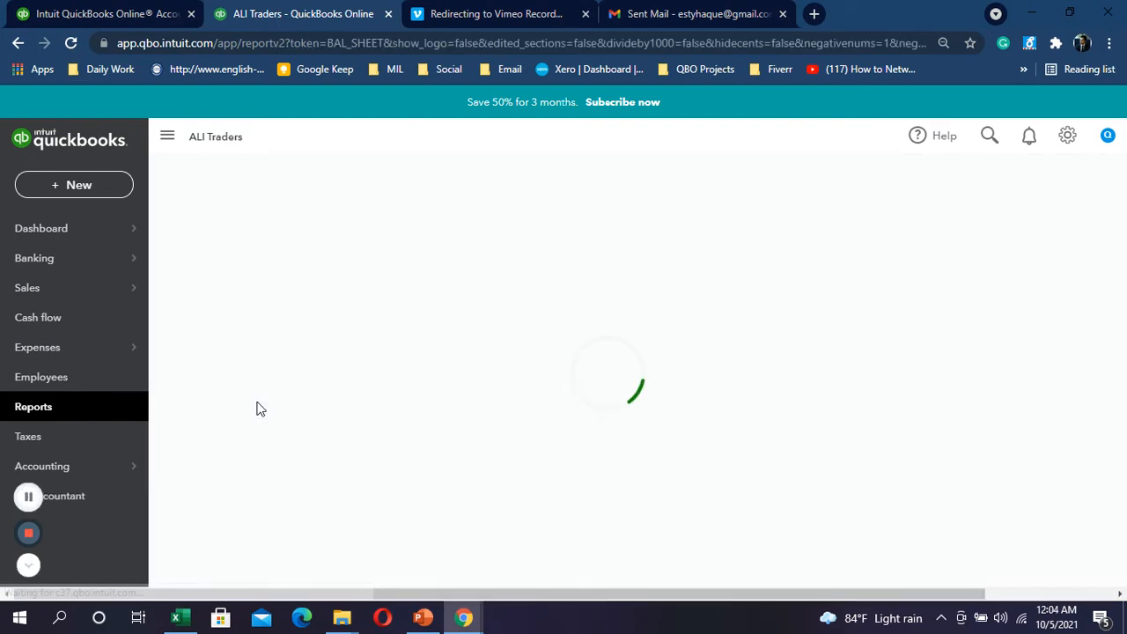
scroll(258, 407, "down", 2)
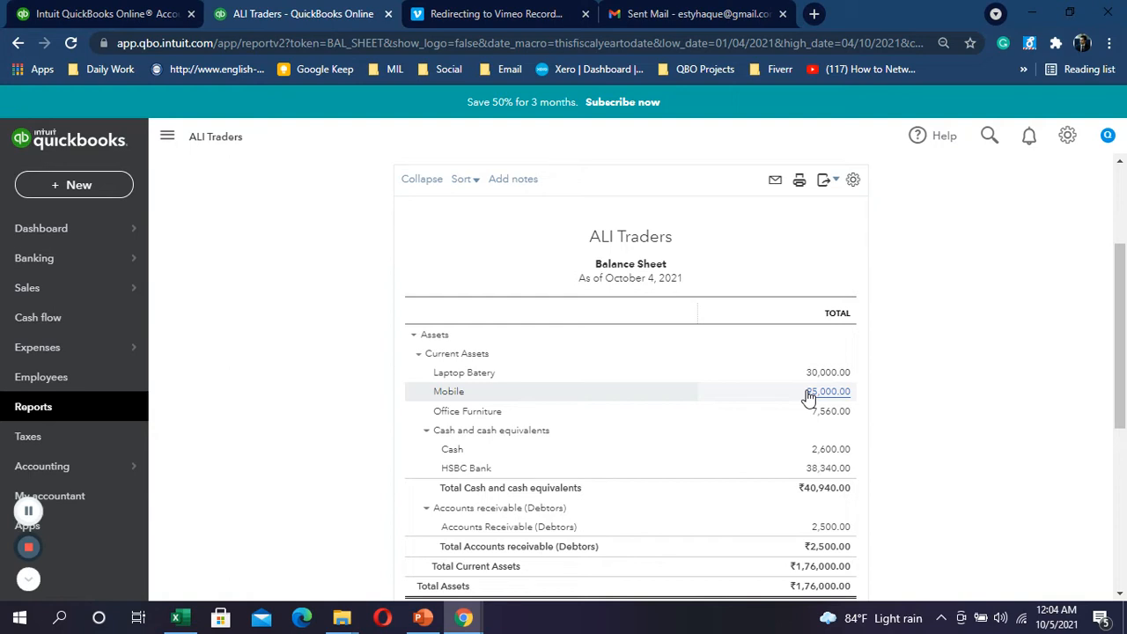
scroll(792, 467, "down", 1)
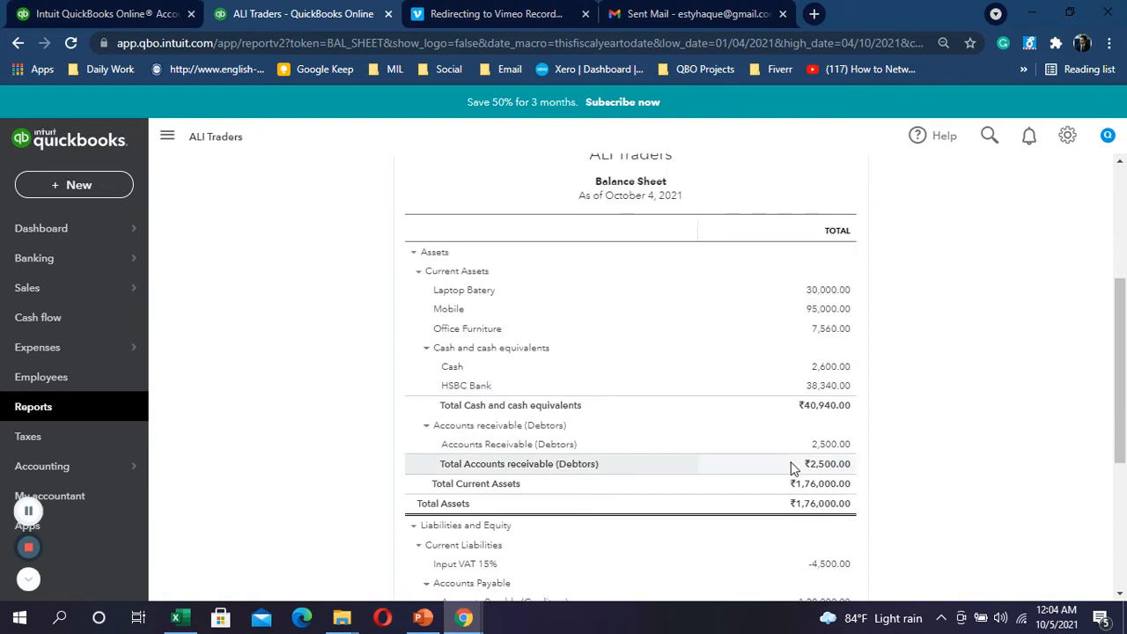
scroll(825, 493, "down", 2)
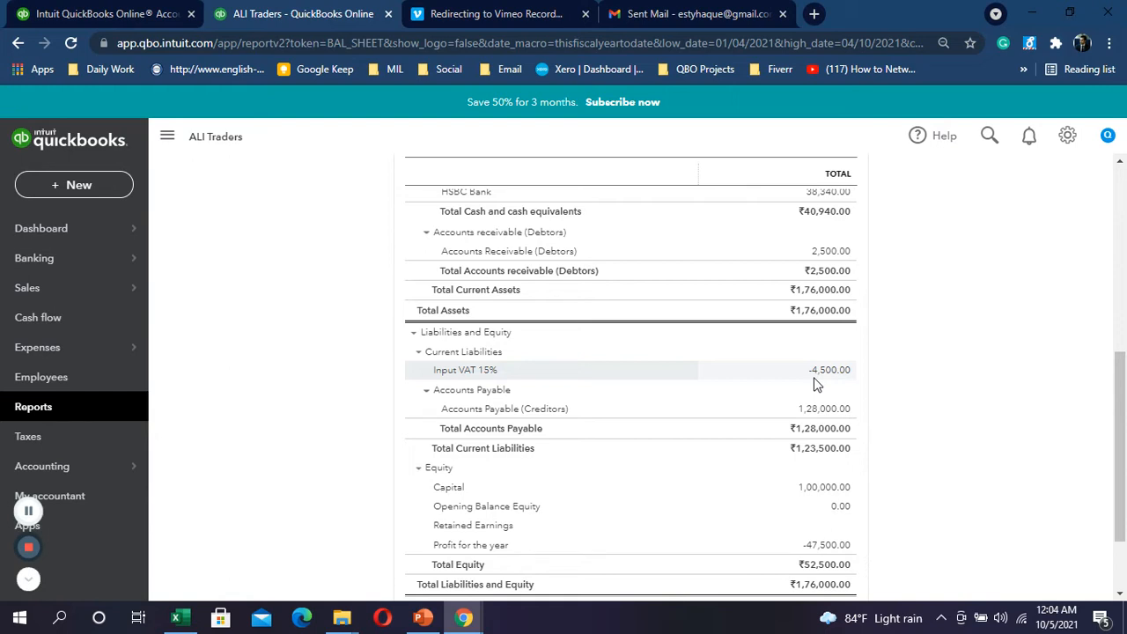
scroll(820, 344, "up", 2)
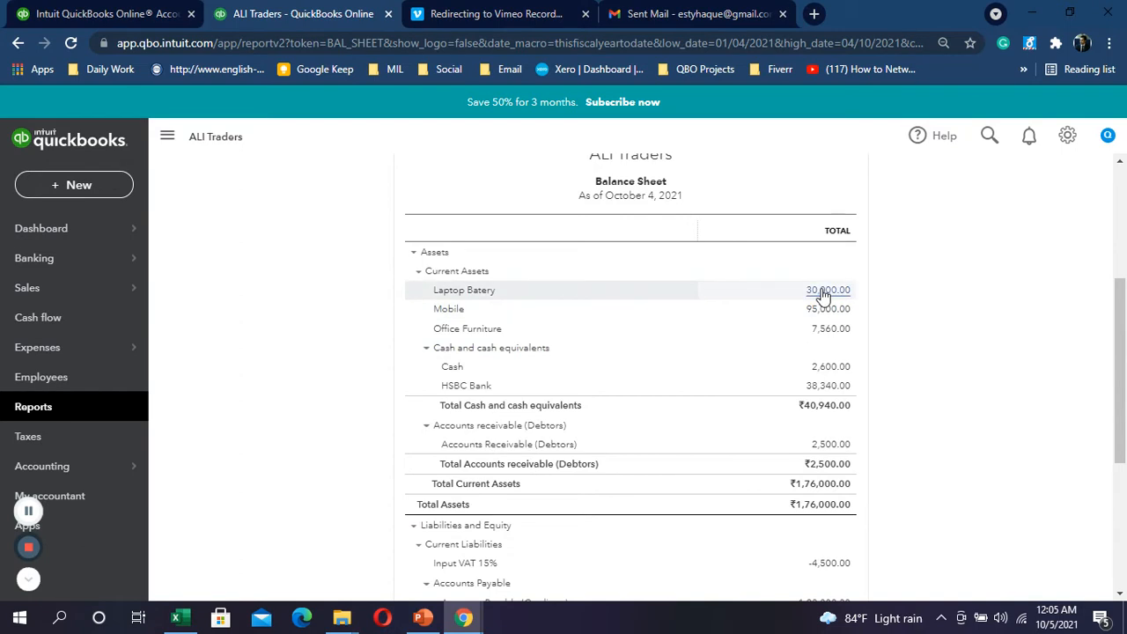
scroll(823, 295, "down", 2)
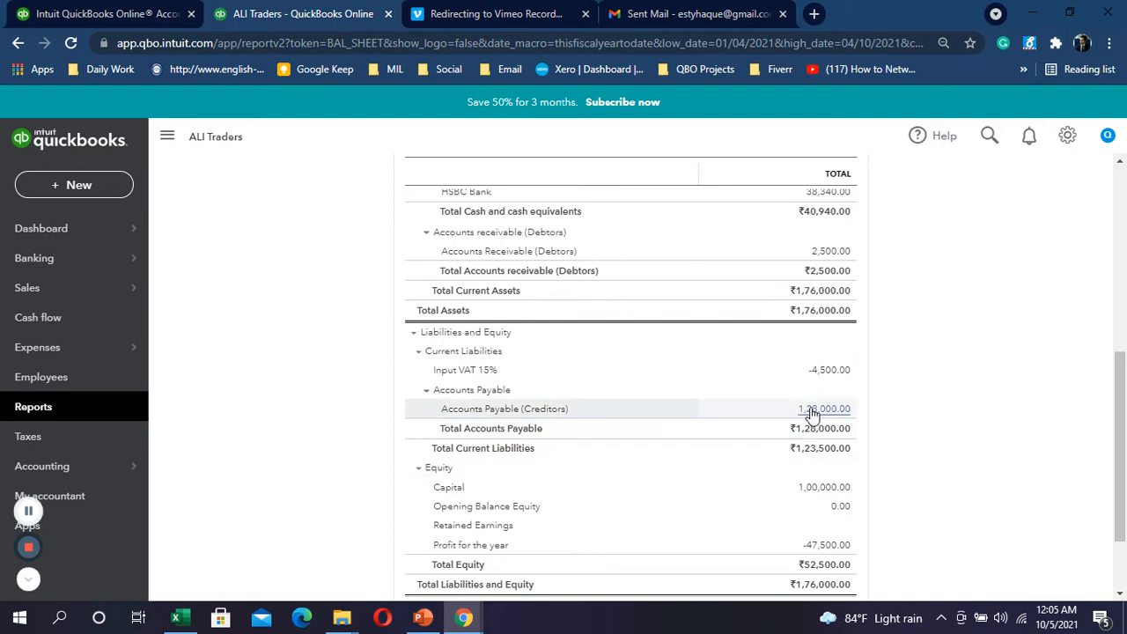
left_click(811, 411)
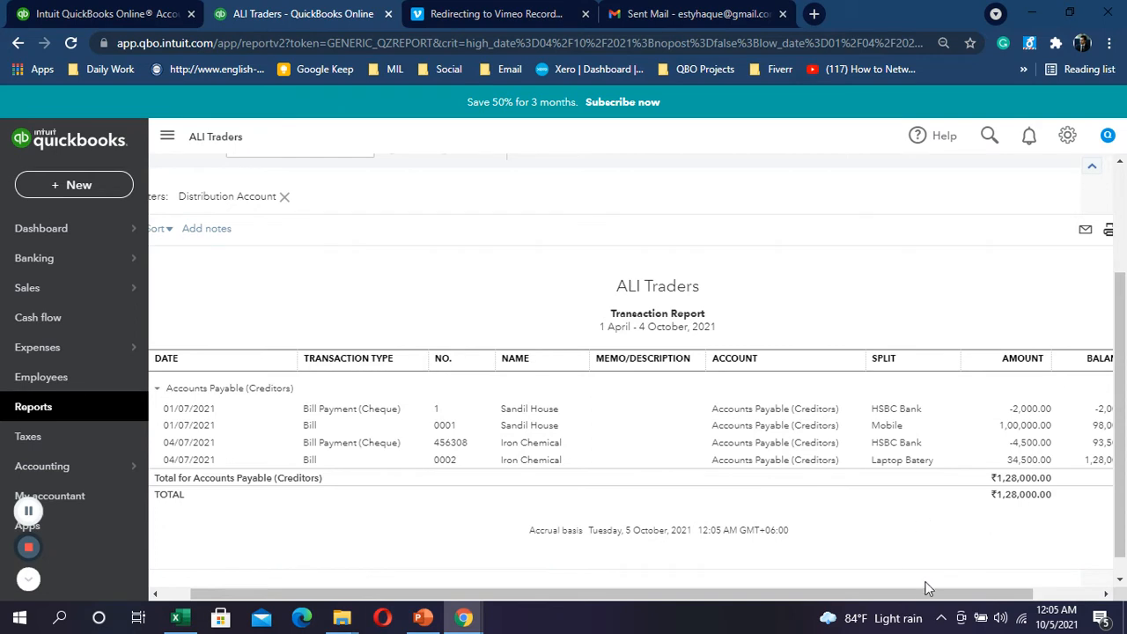
left_click_drag(924, 590, 878, 589)
scroll(467, 357, "up", 2)
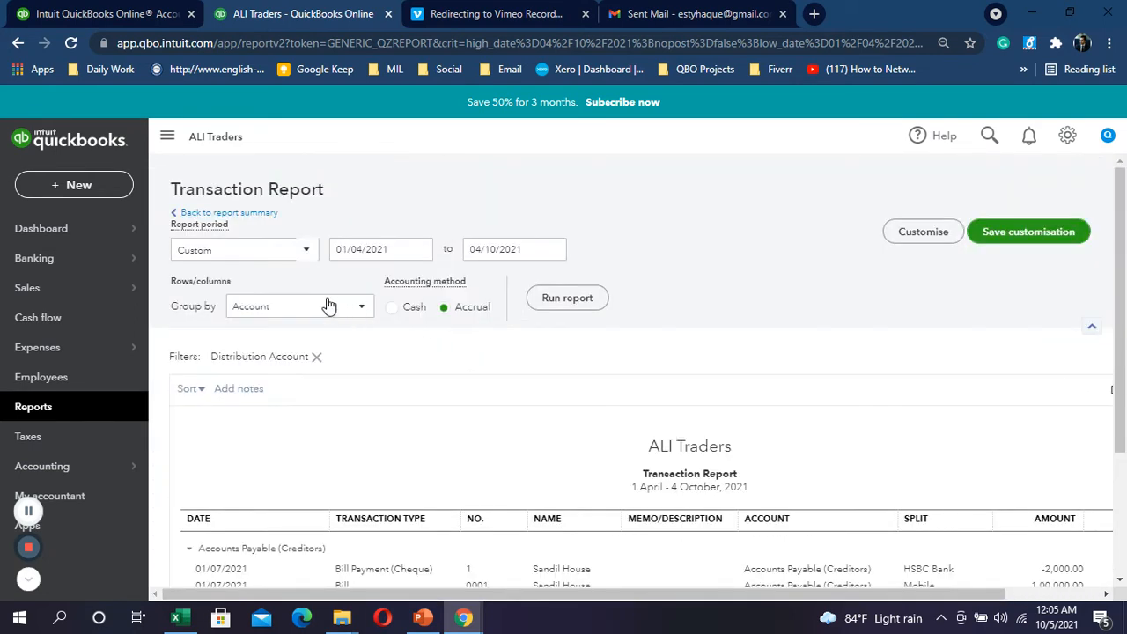
left_click(362, 310)
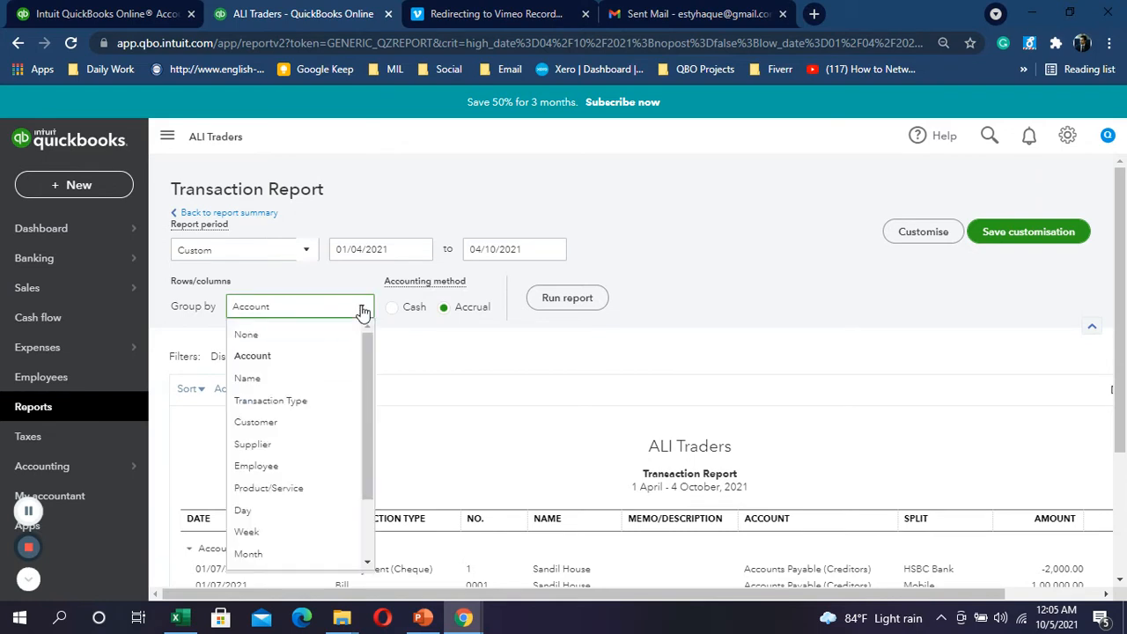
left_click(273, 380)
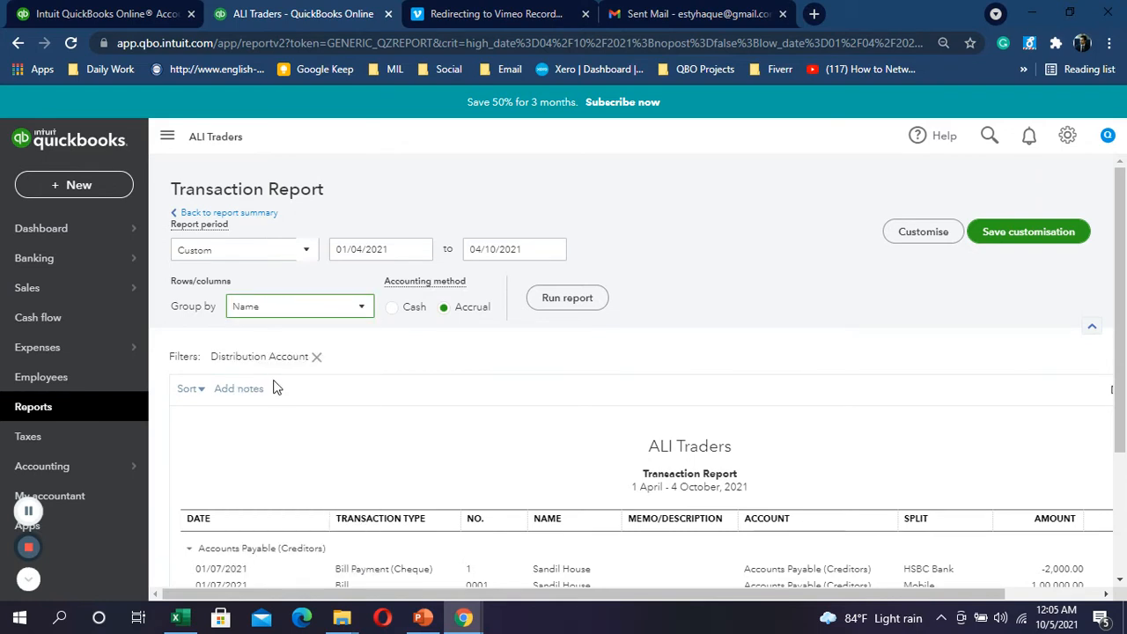
left_click(565, 303)
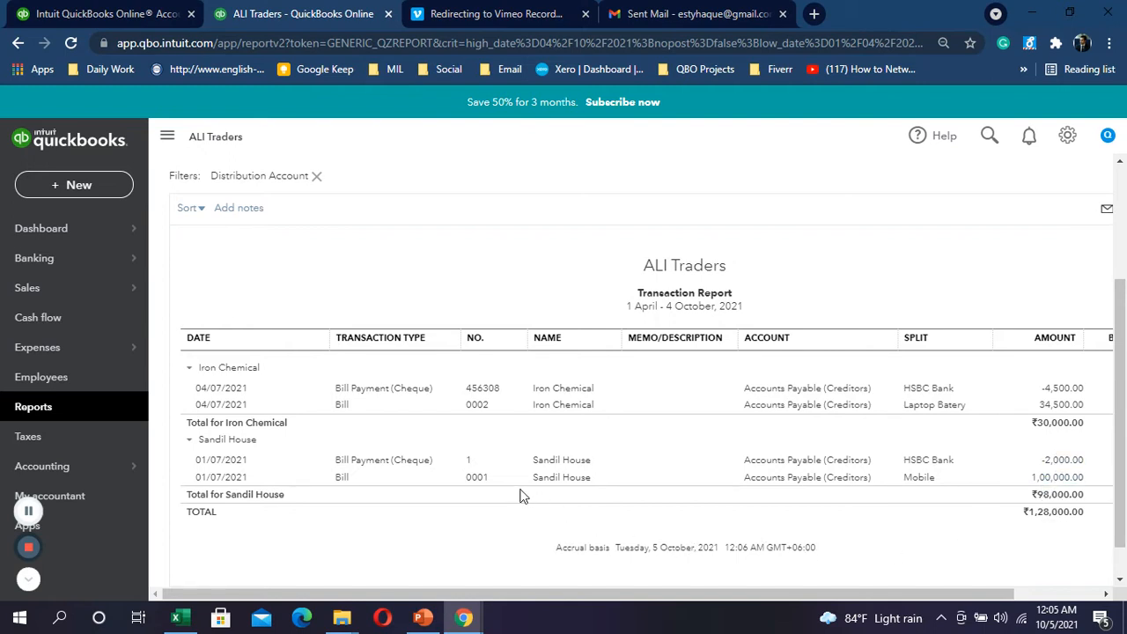
scroll(531, 477, "up", 3)
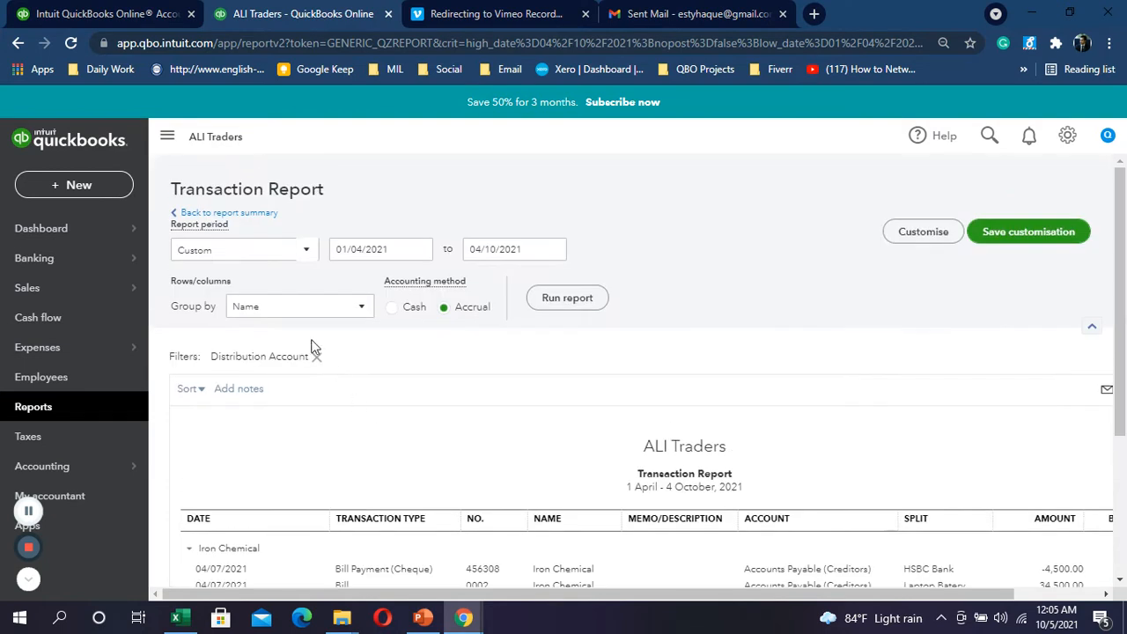
left_click(282, 309)
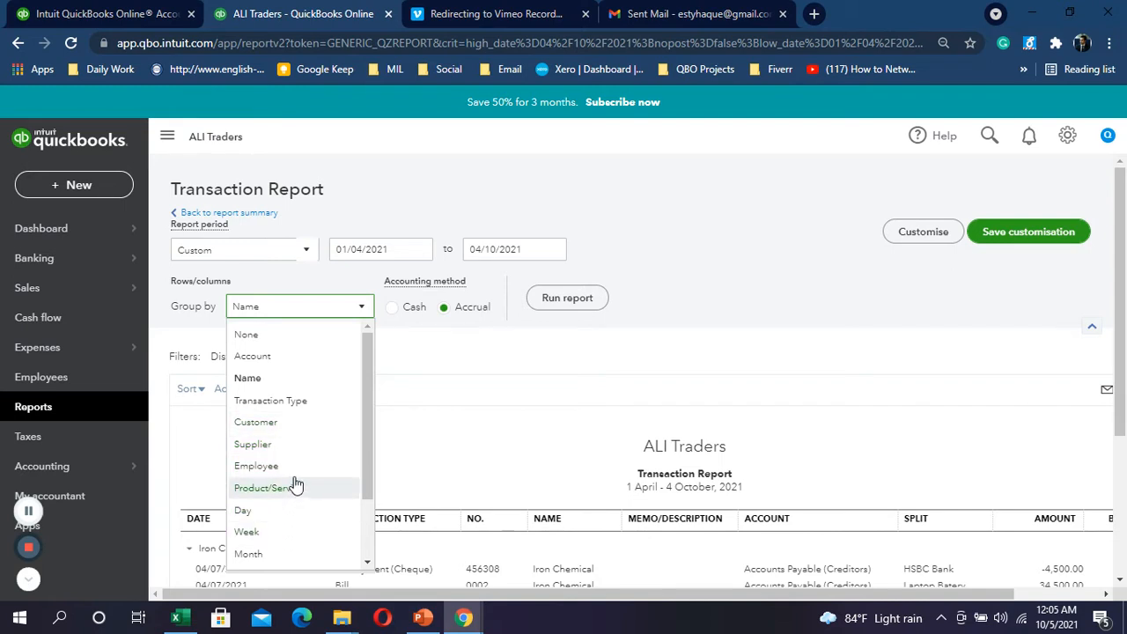
left_click(262, 449)
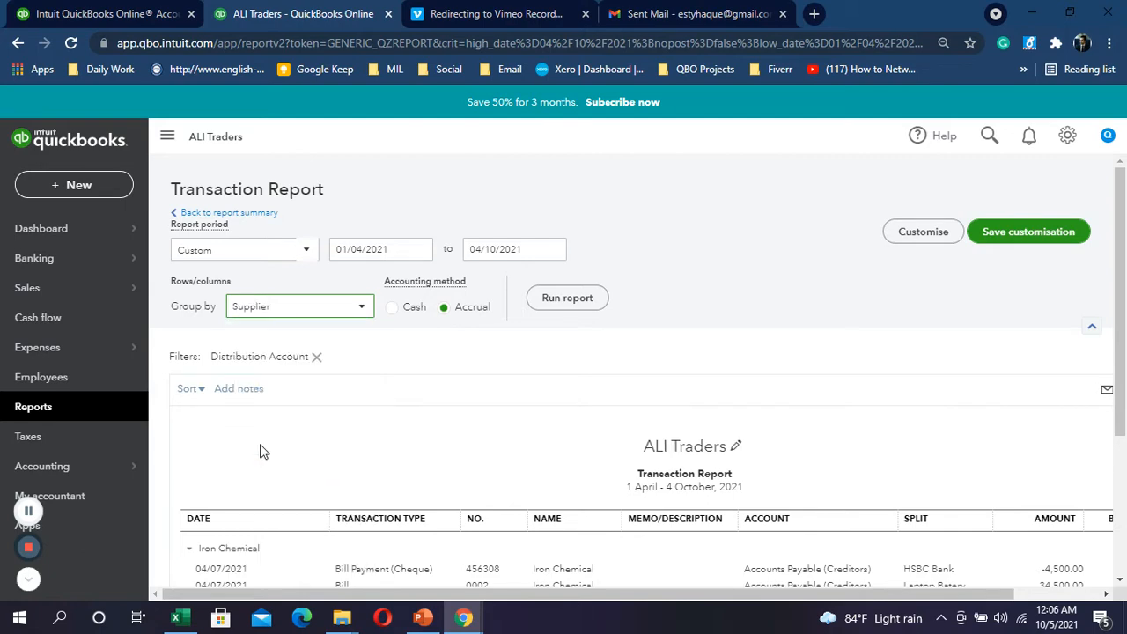
left_click(586, 301)
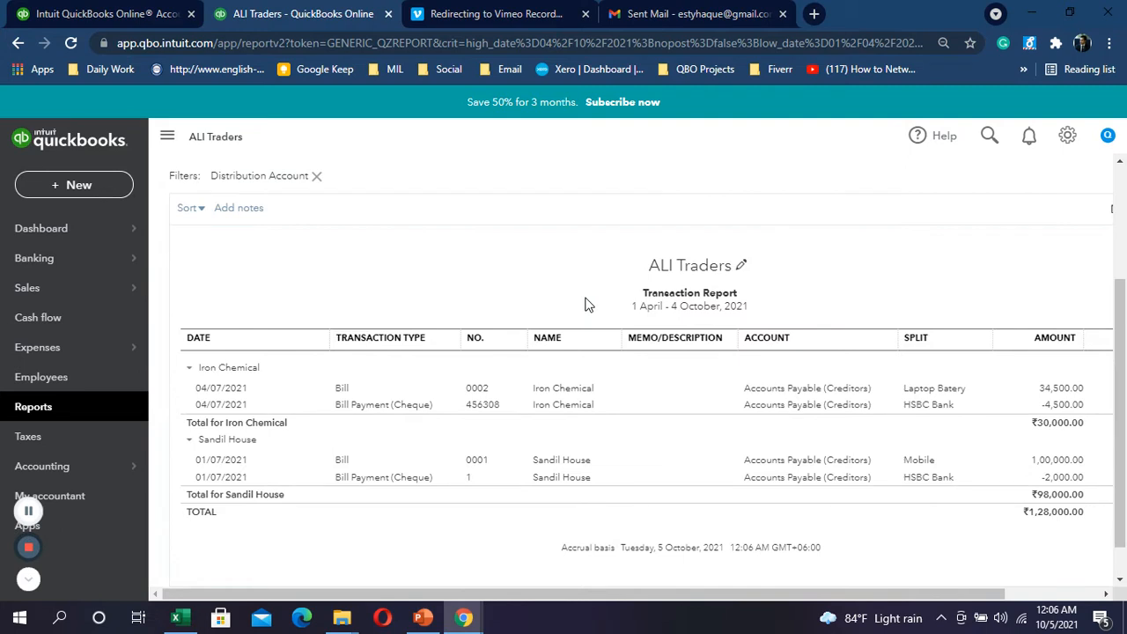
scroll(588, 305, "up", 1)
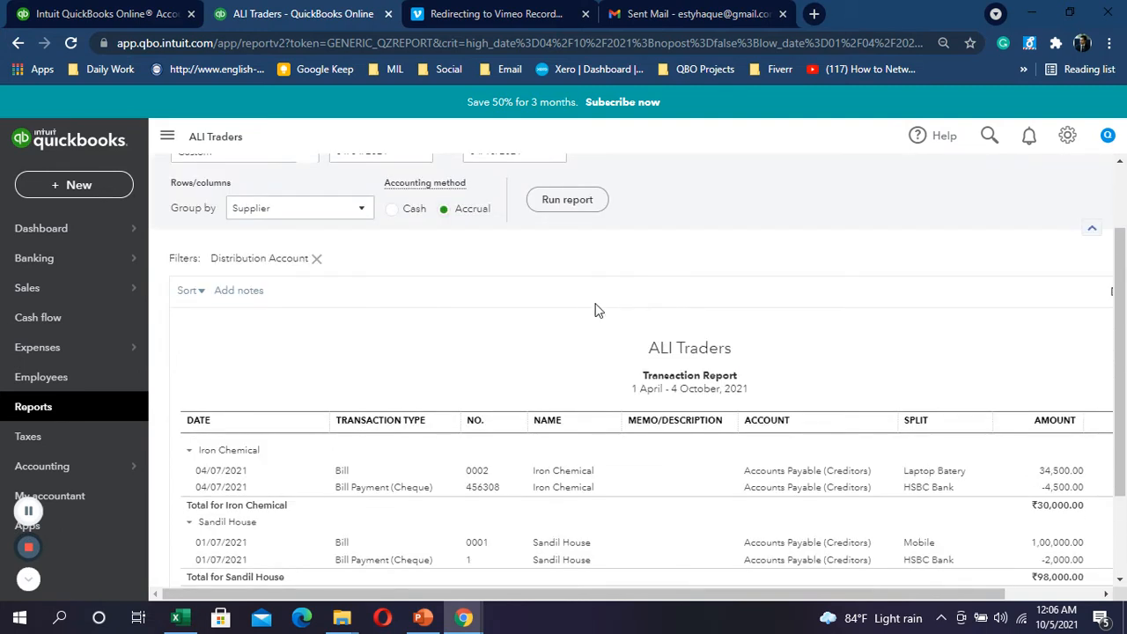
scroll(593, 308, "up", 1)
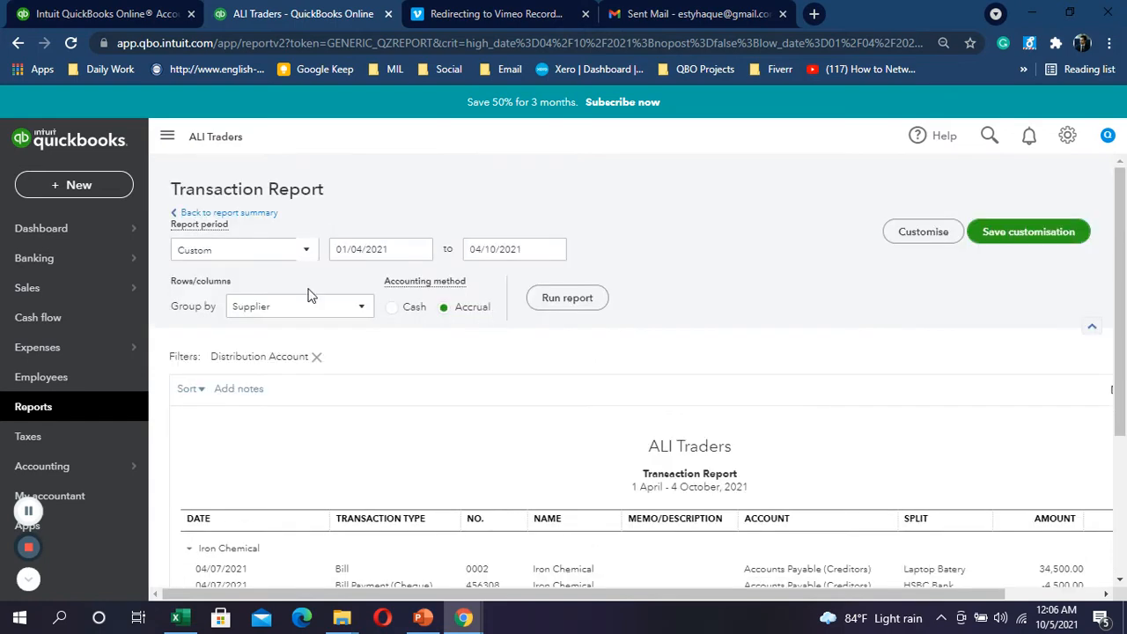
left_click(234, 214)
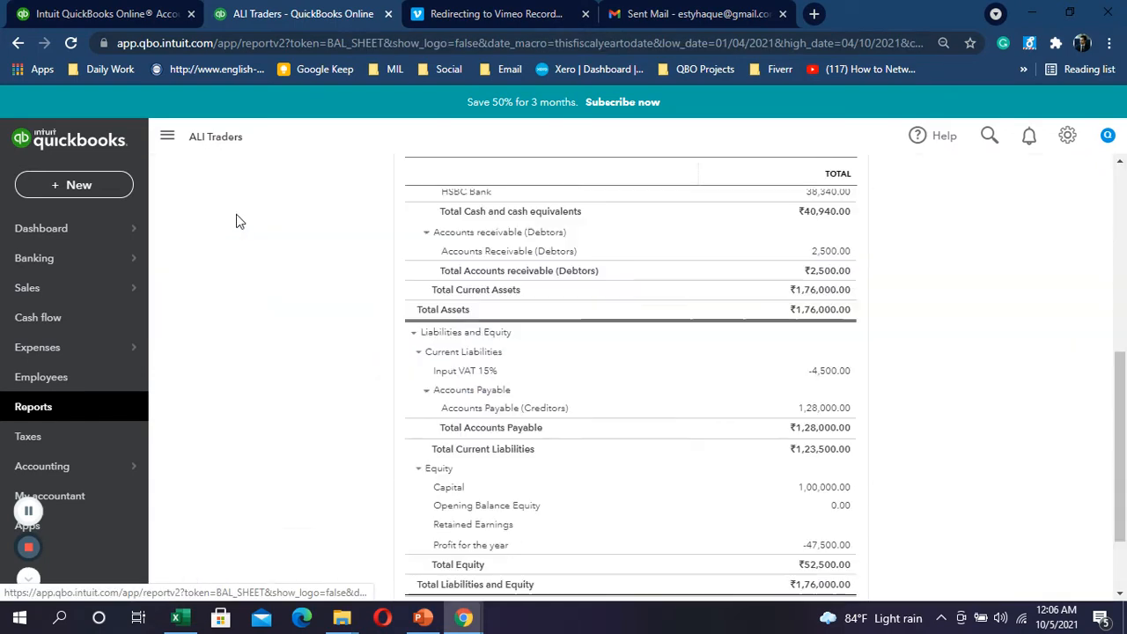
Step: Fill row 12's Iron Chemical payment yellow, then select row 13's 640 credit card bill
left_click(176, 625)
left_click(11, 314)
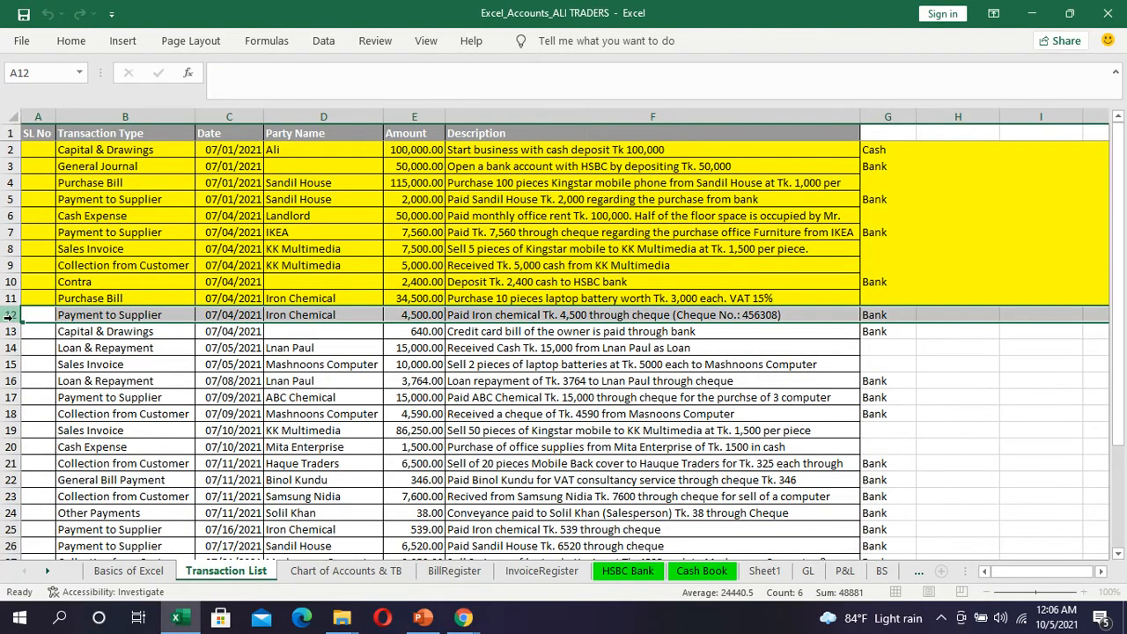
left_click(74, 42)
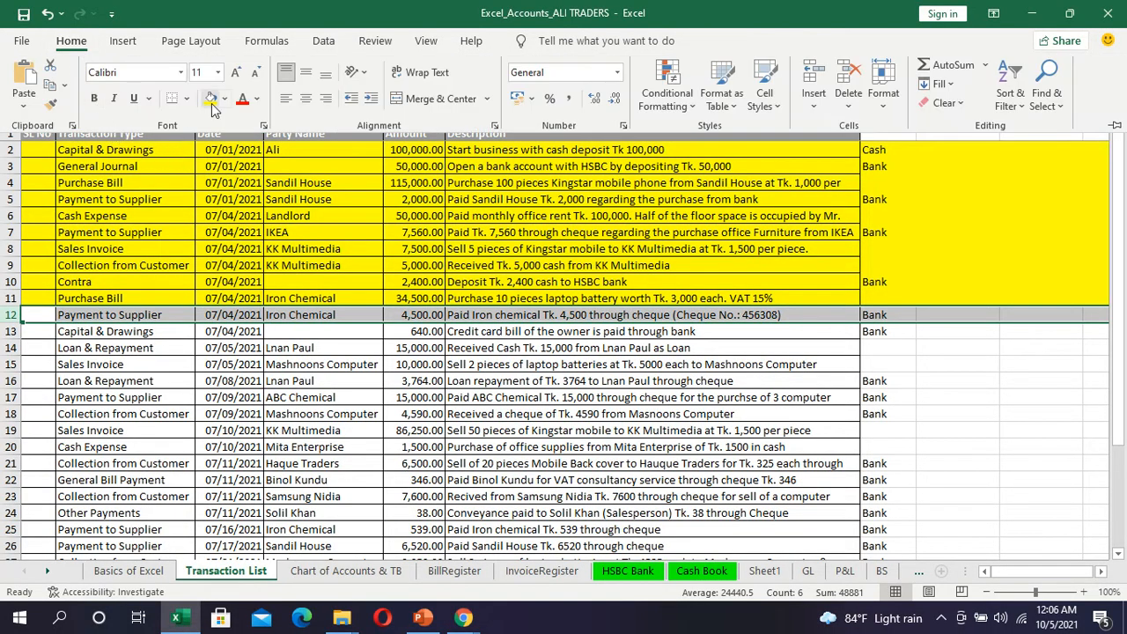
scroll(278, 248, "down", 4)
scroll(277, 248, "up", 2)
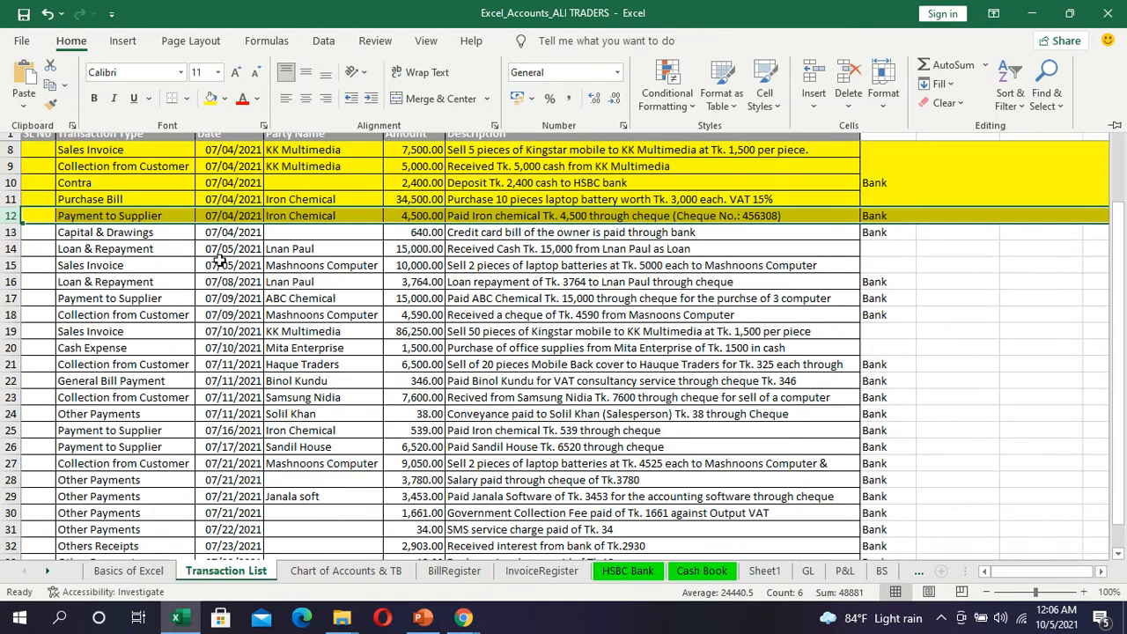
left_click(7, 231)
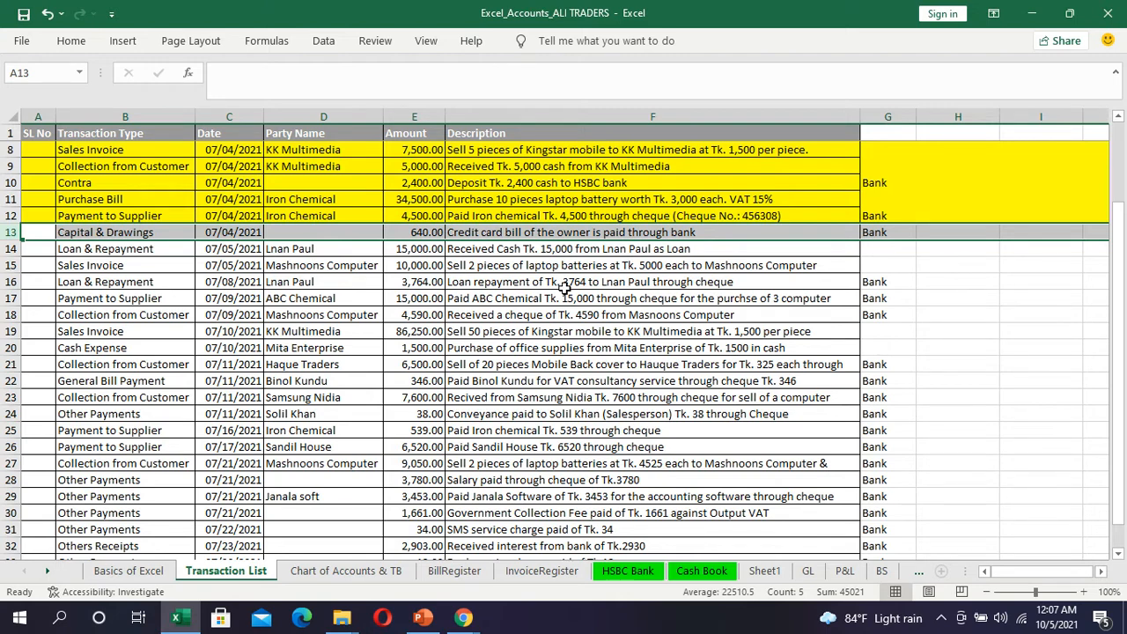
Step: Find the 640 Drawings debit on the Chart of Accounts & TB sheet, then return to QuickBooks
left_click(376, 575)
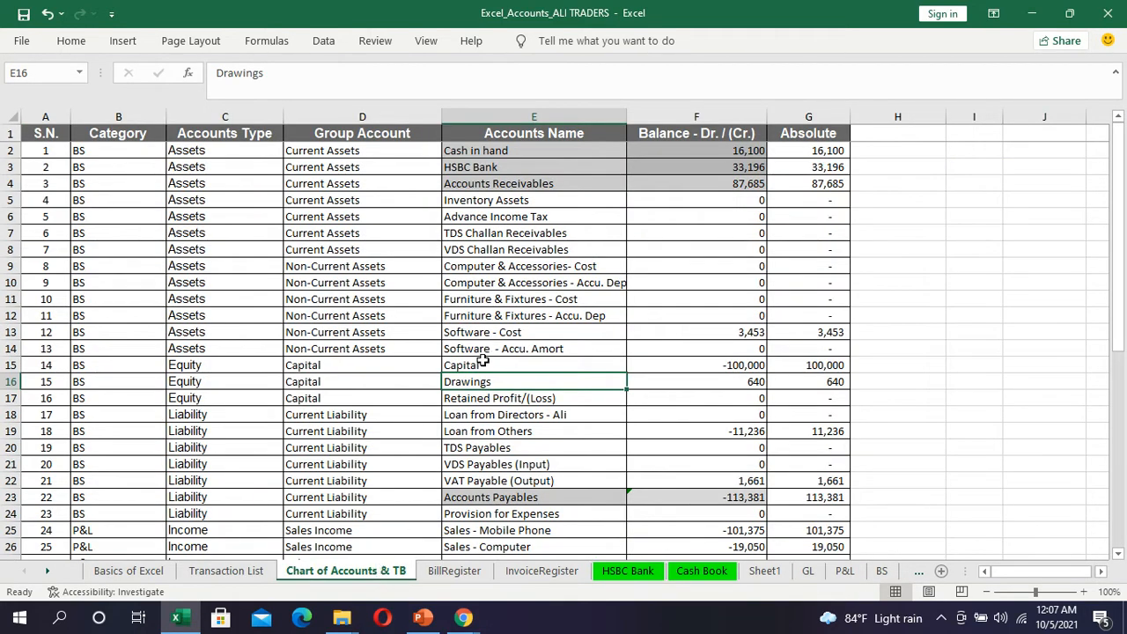
left_click(484, 364)
left_click(490, 385)
left_click(9, 382)
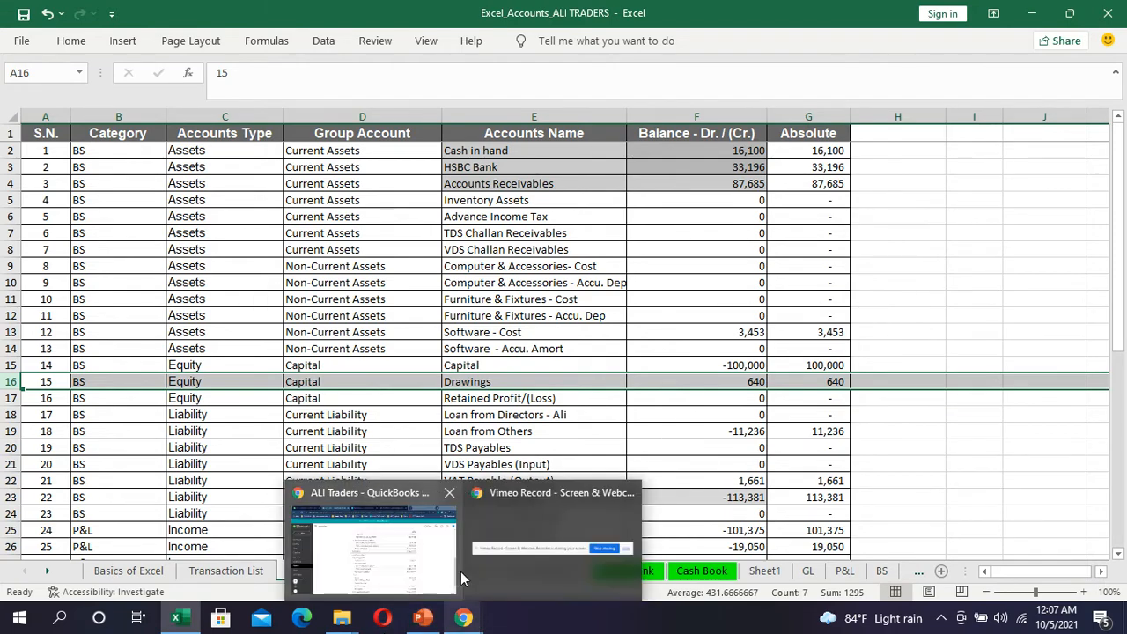
left_click(459, 568)
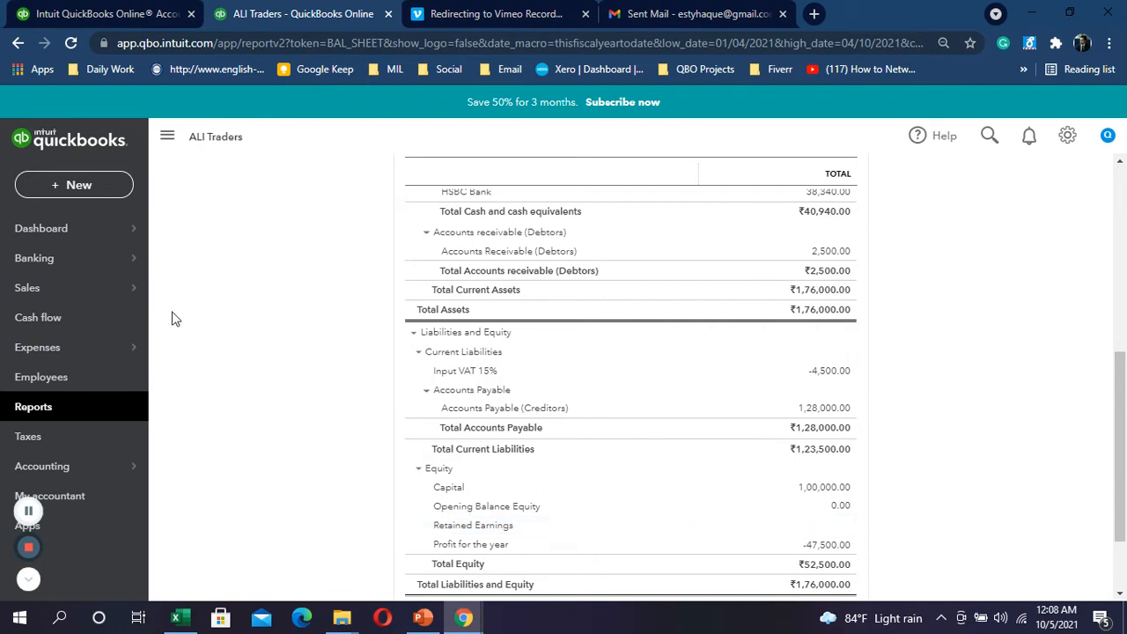
left_click(88, 187)
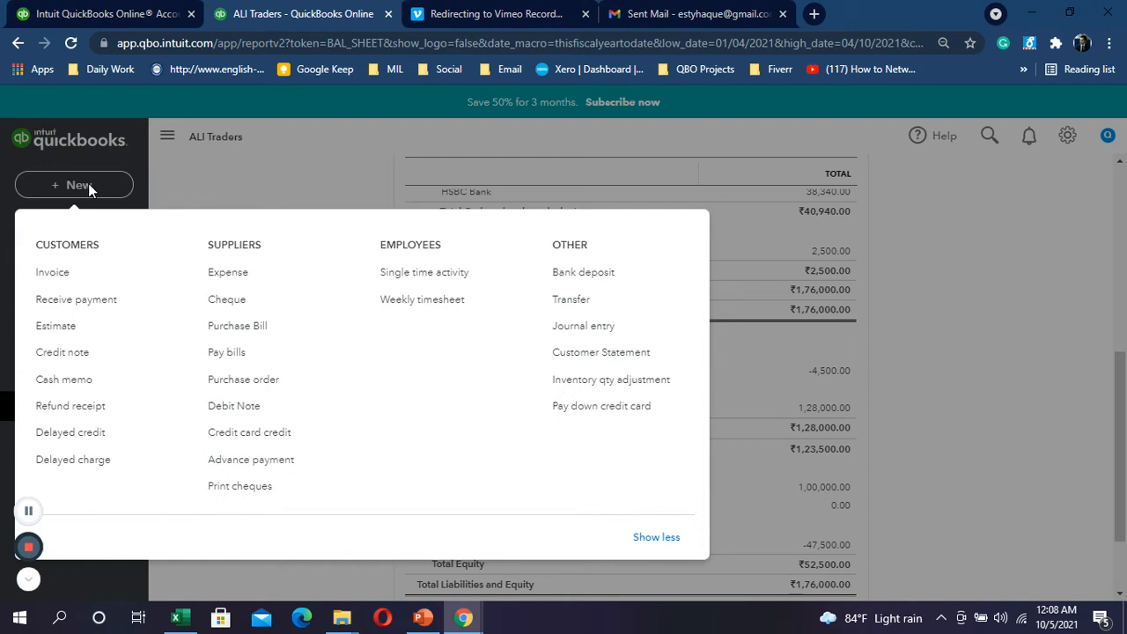
left_click(577, 302)
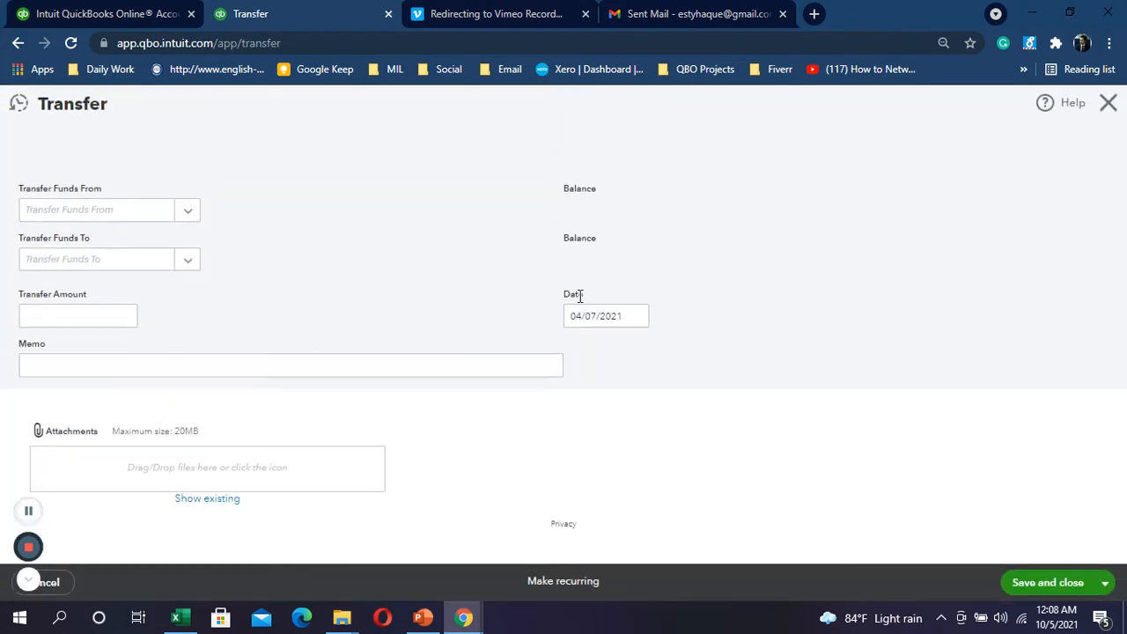
left_click(186, 226)
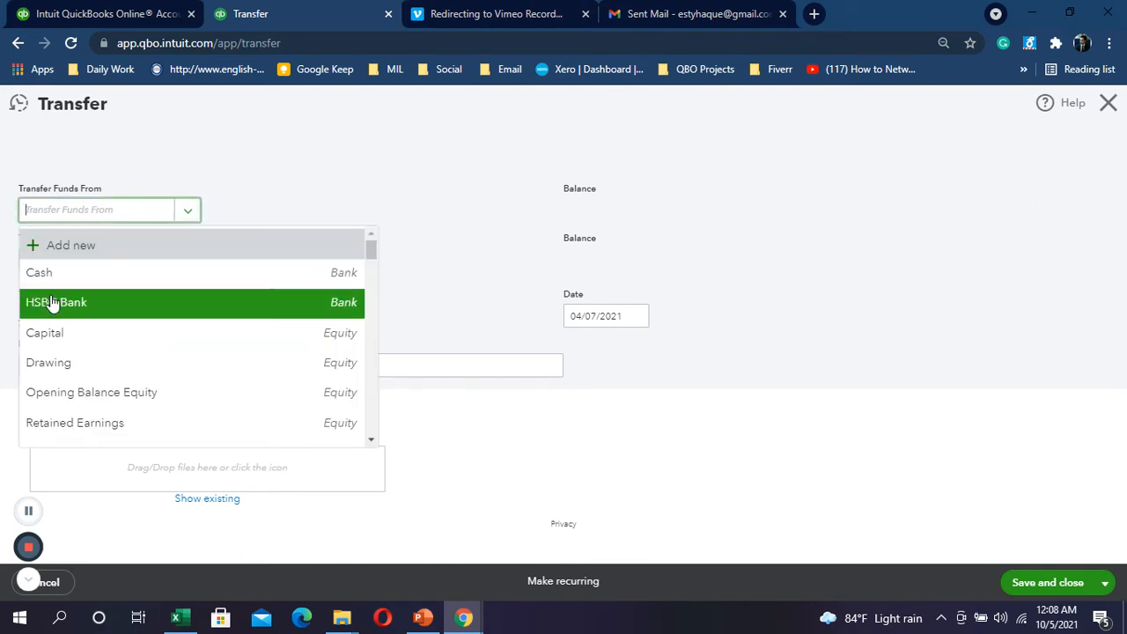
left_click(57, 302)
left_click(192, 259)
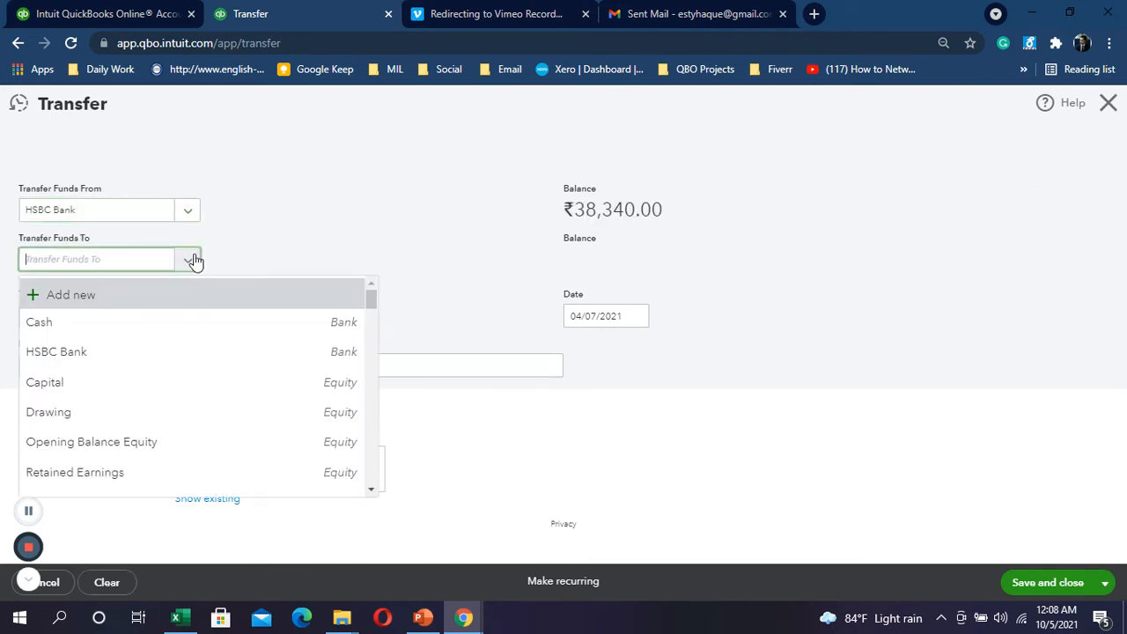
scroll(252, 344, "down", 4)
scroll(252, 340, "up", 1)
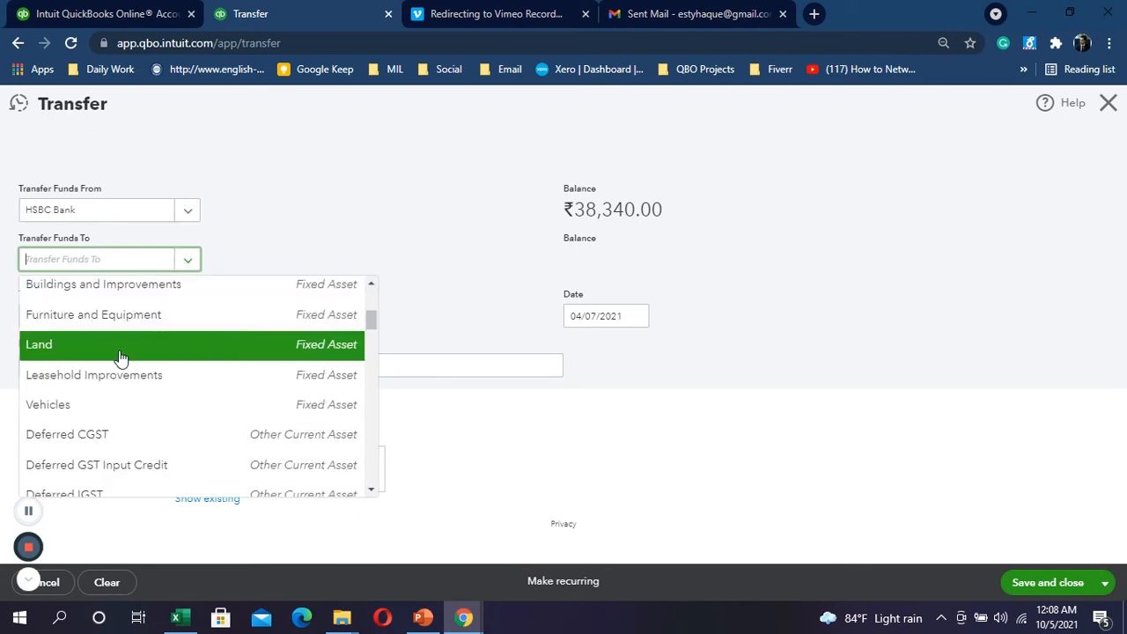
scroll(111, 356, "up", 4)
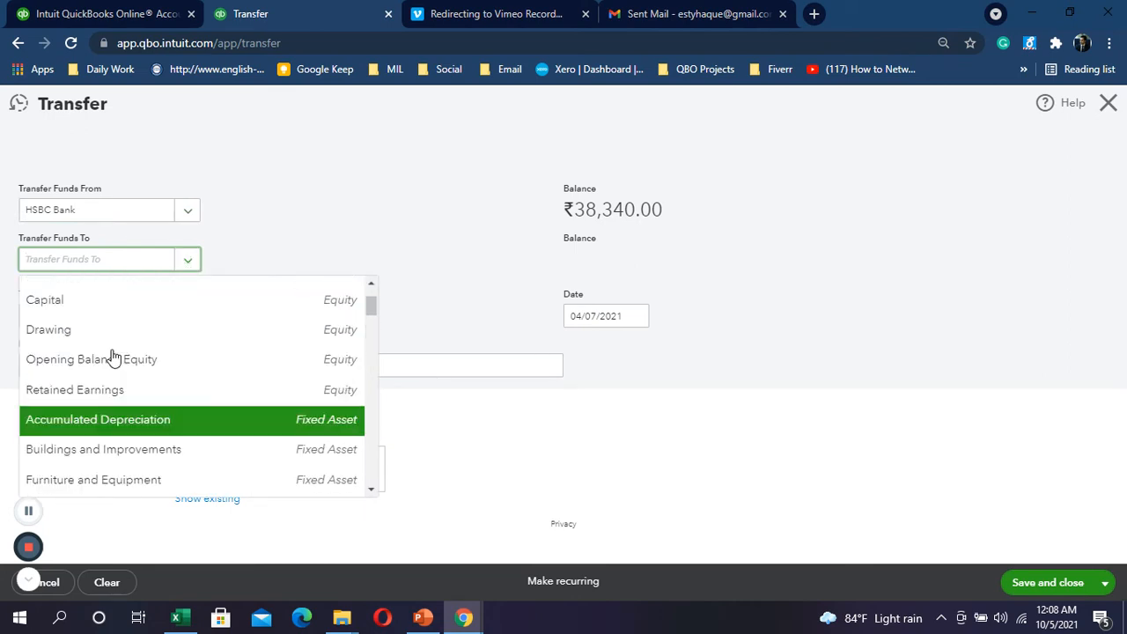
left_click(105, 327)
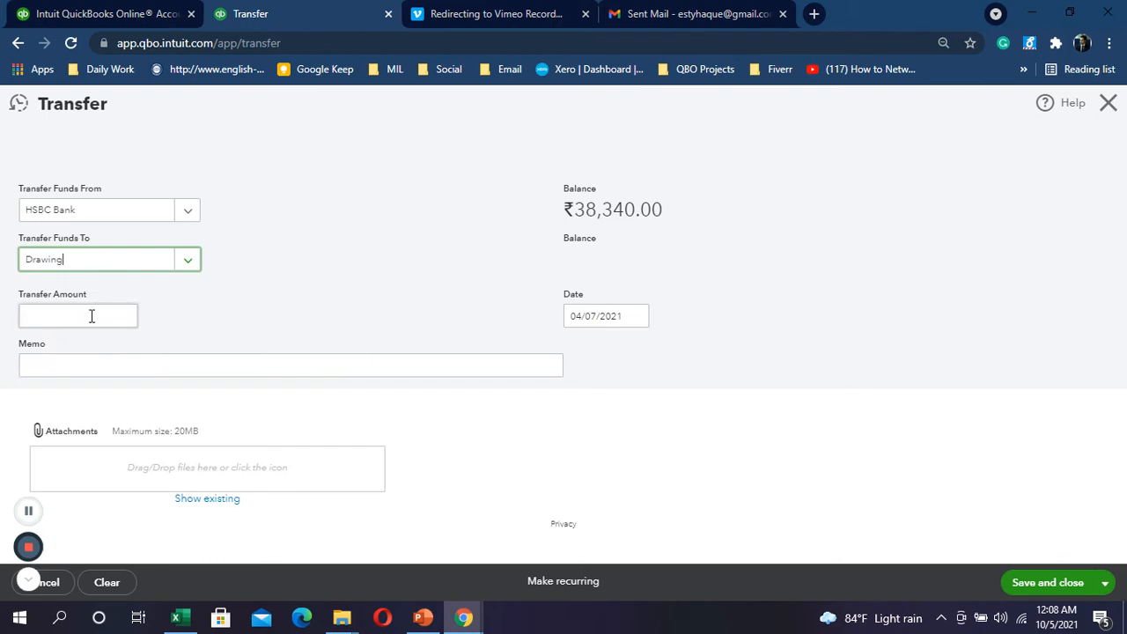
left_click(82, 315)
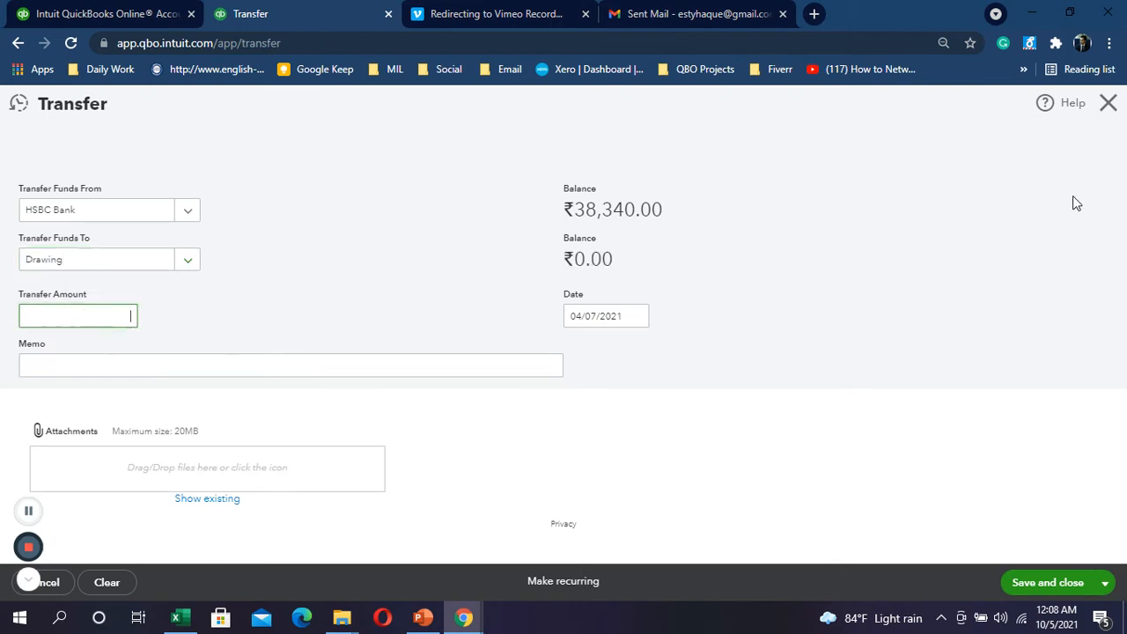
left_click(1113, 104)
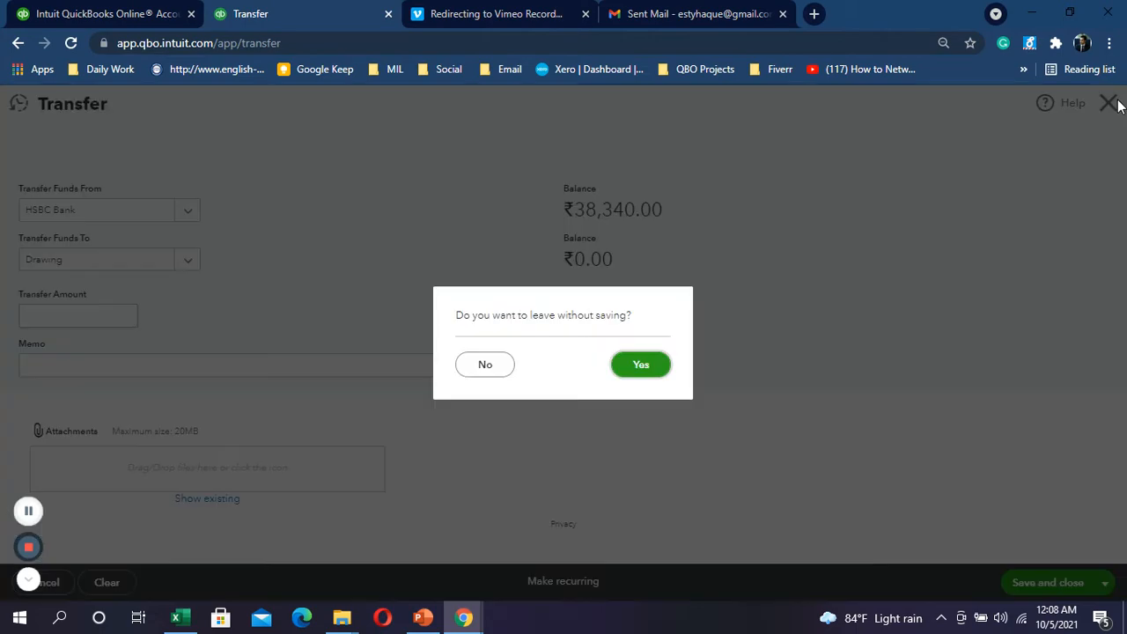
left_click(633, 369)
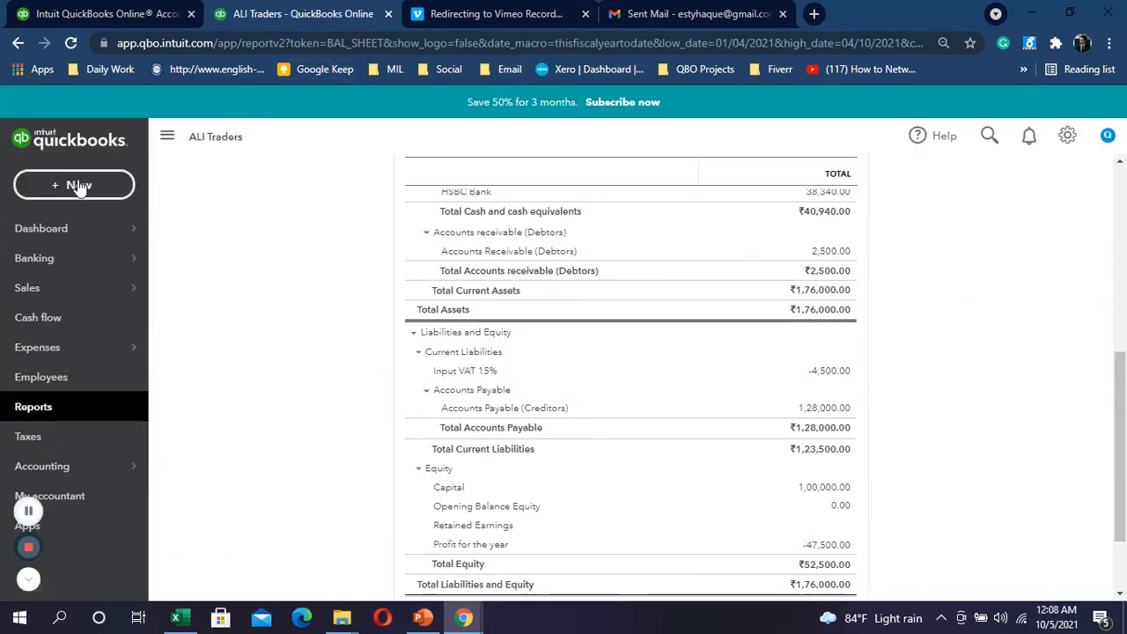
left_click(77, 185)
left_click(578, 332)
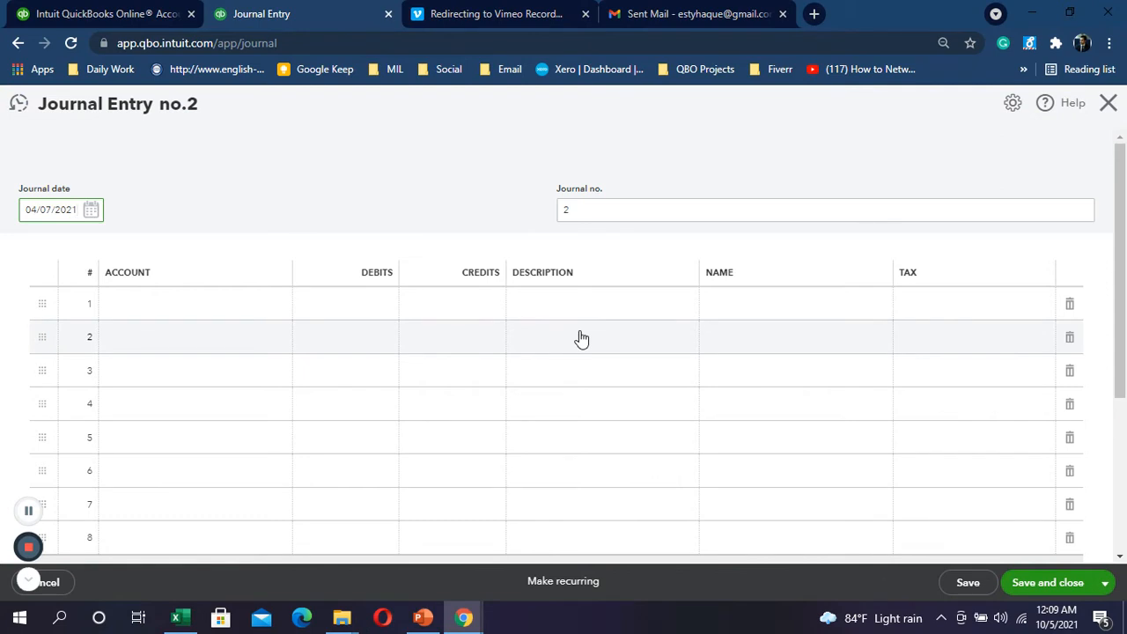
left_click(127, 308)
type("dra")
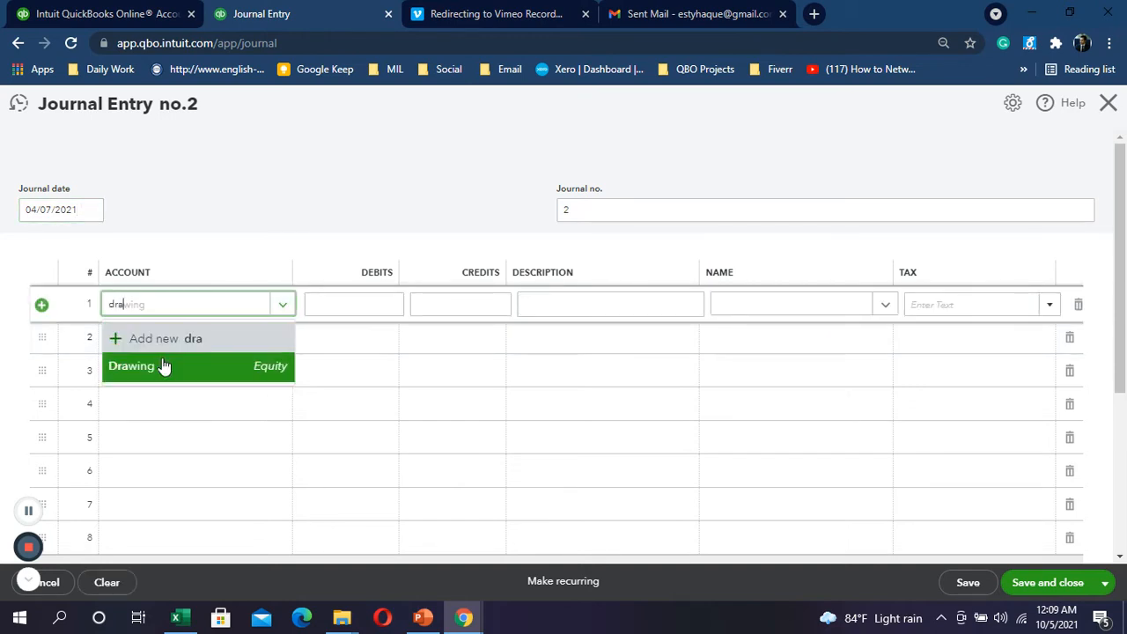
left_click(162, 366)
left_click(446, 302)
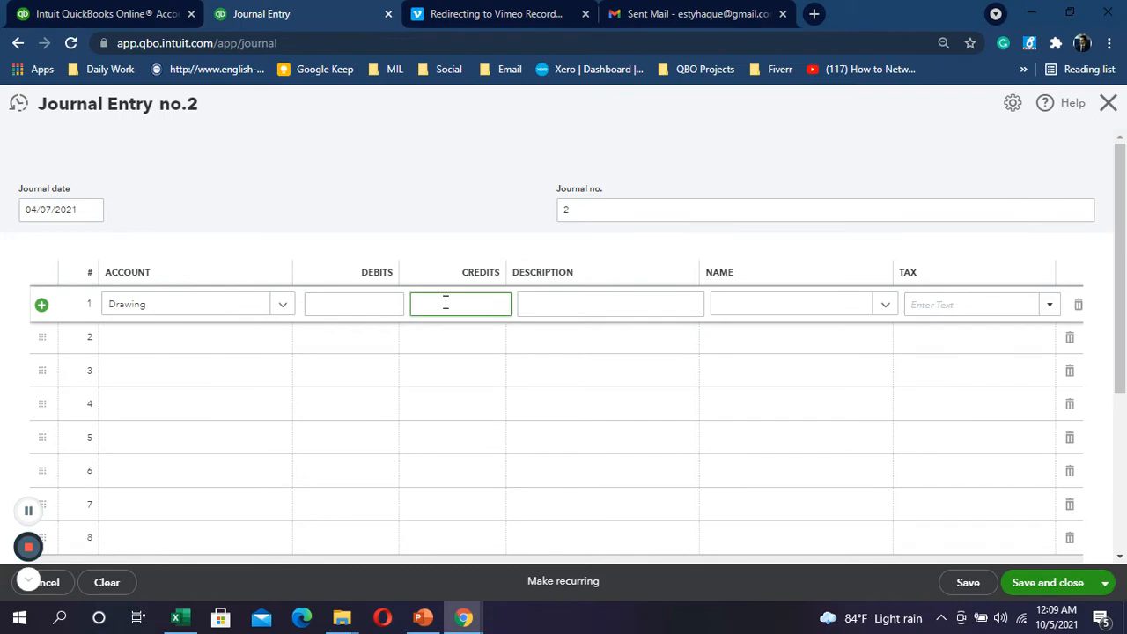
key("alt+Tab")
key("alt+Tab")
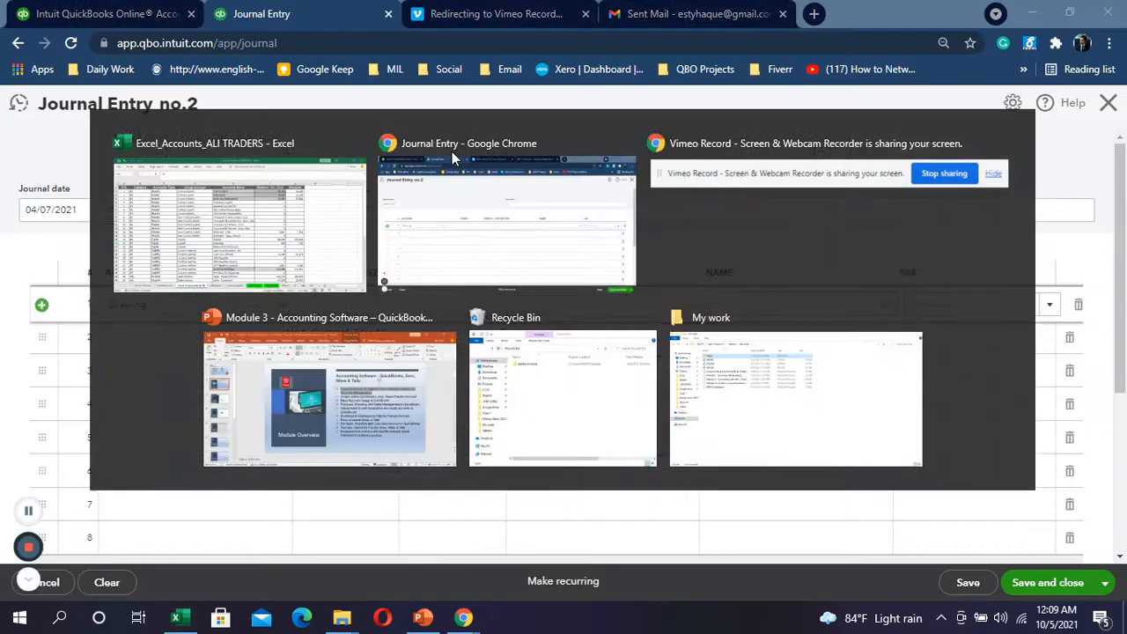
type("640")
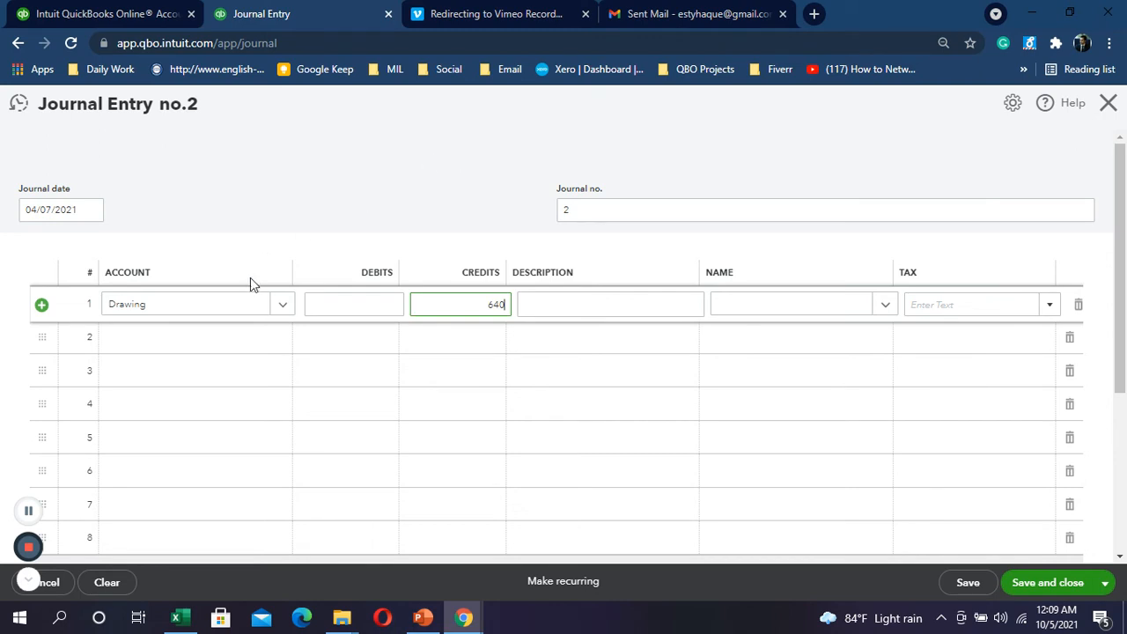
left_click(234, 341)
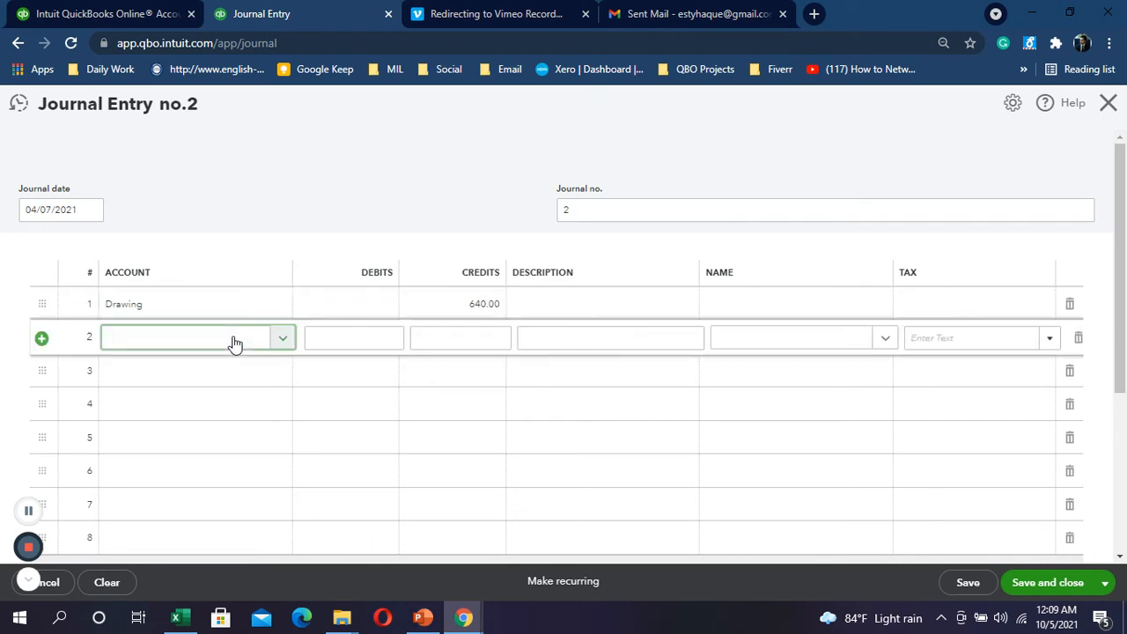
type("hsbc")
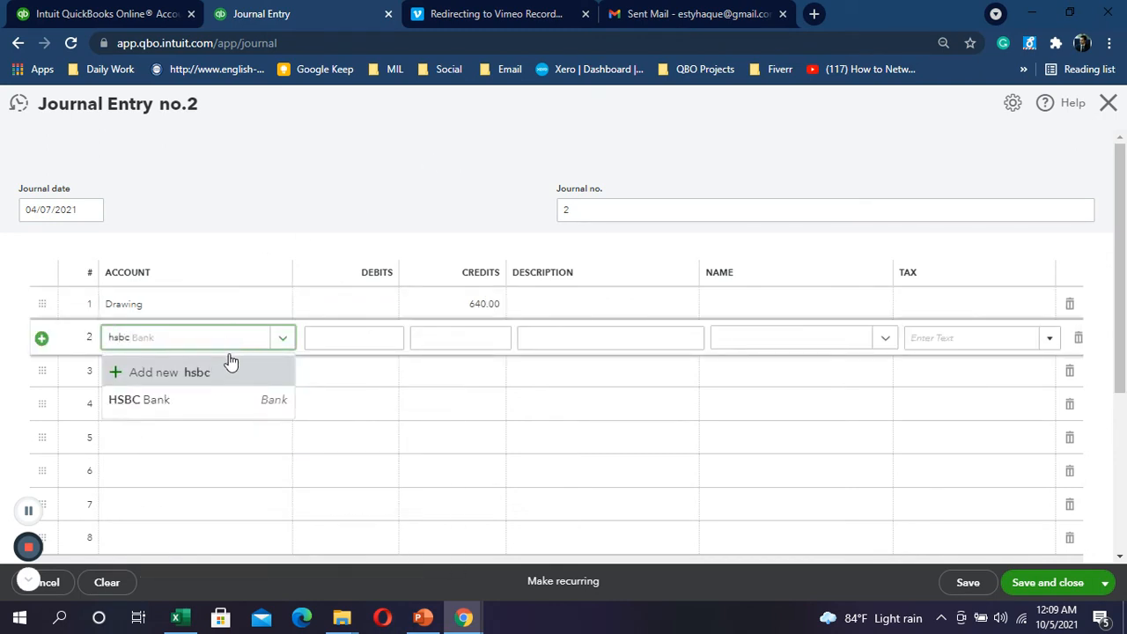
left_click(181, 407)
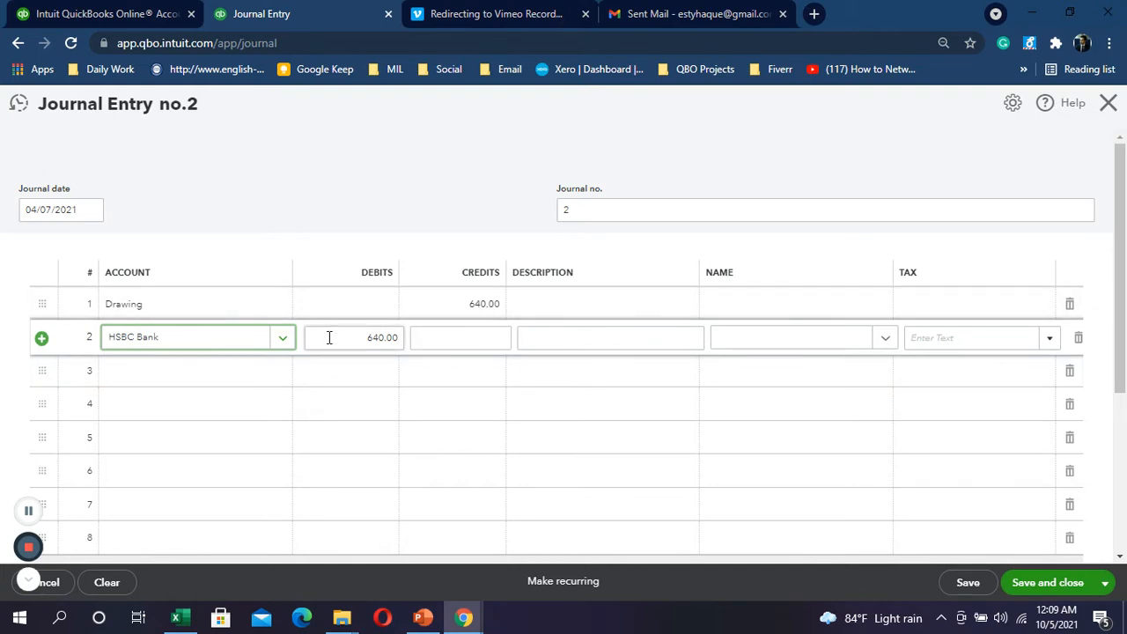
left_click(25, 517)
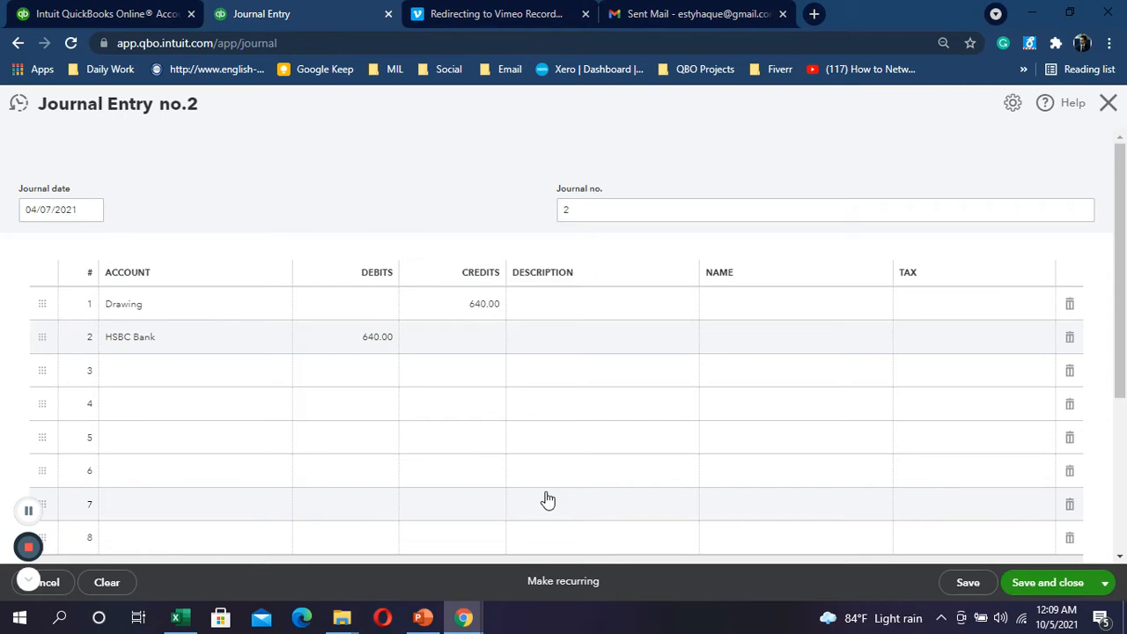
left_click(377, 309)
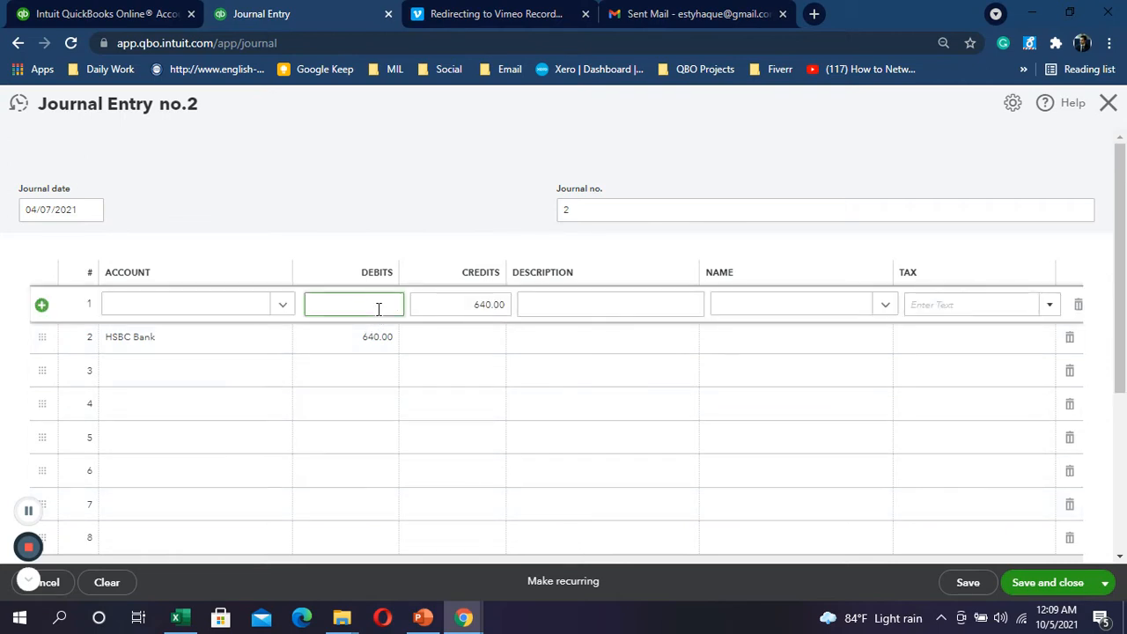
type("640")
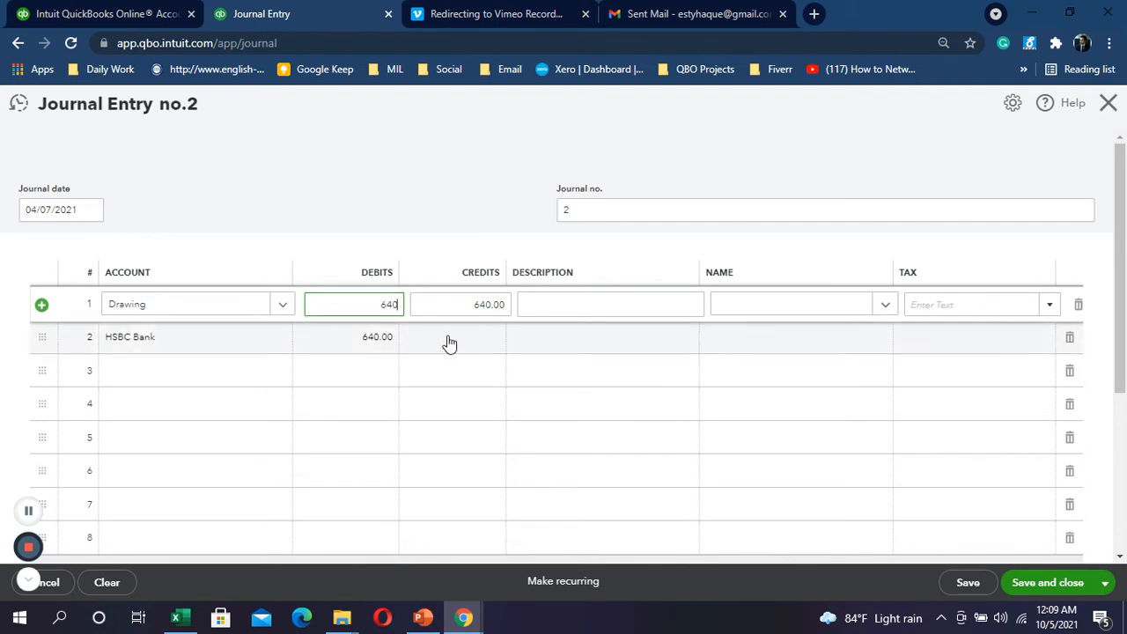
left_click(449, 342)
type("64")
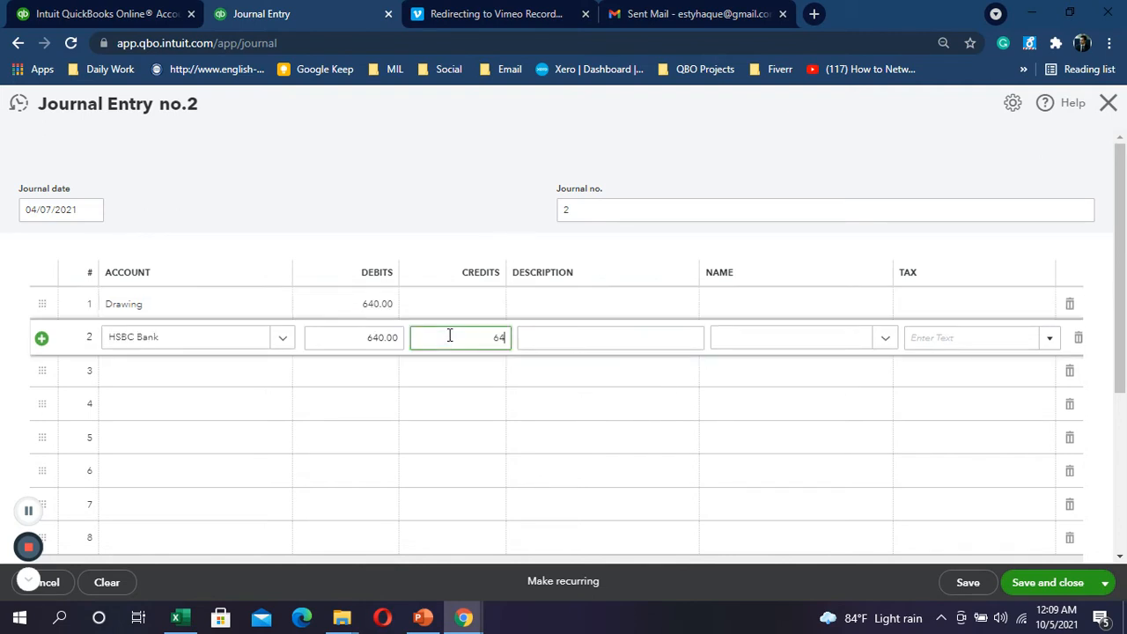
type("0")
left_click(352, 337)
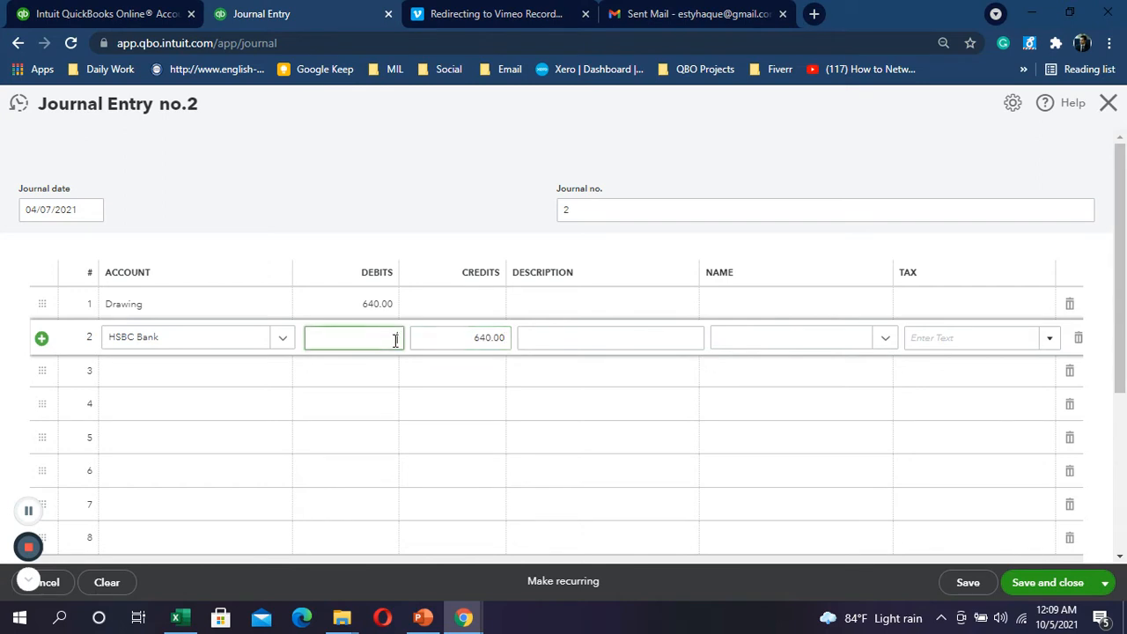
left_click(578, 334)
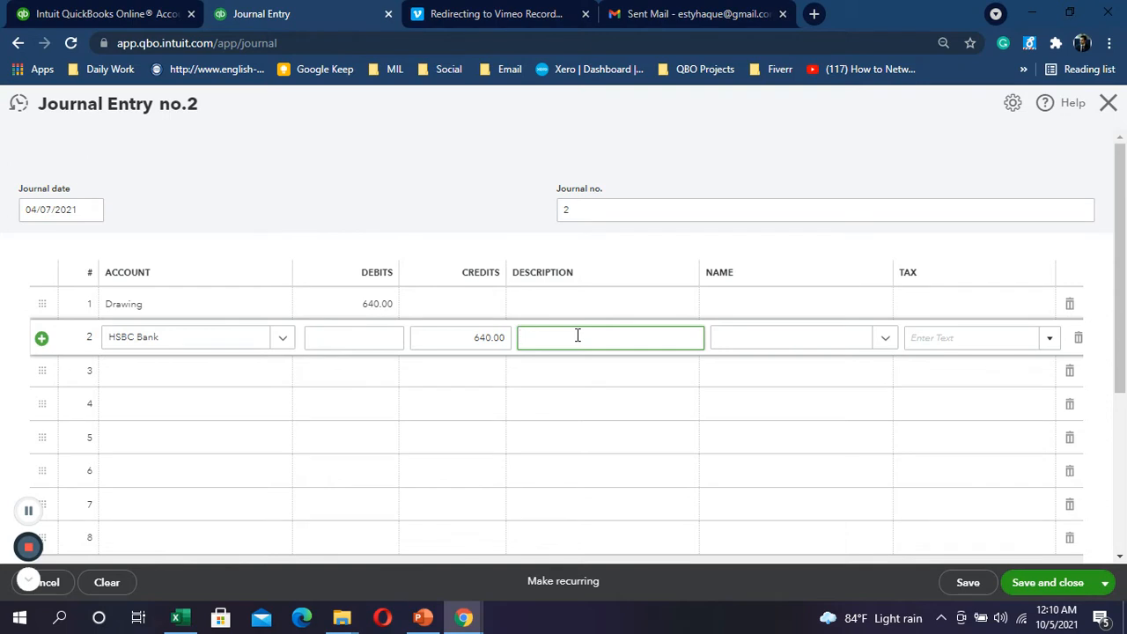
left_click(1109, 103)
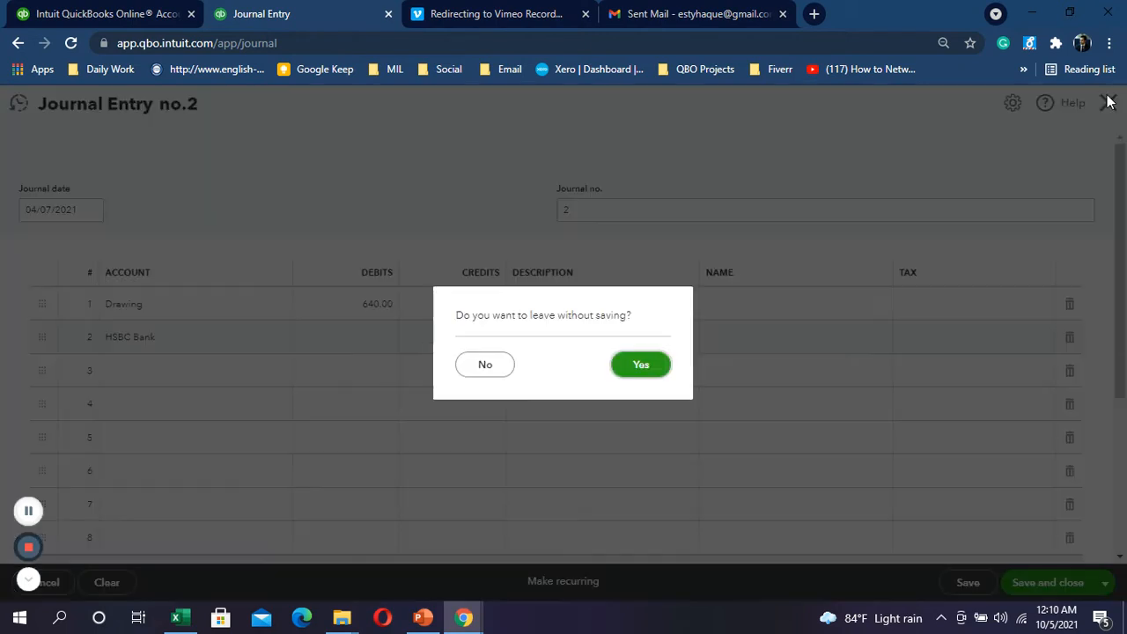
left_click(658, 366)
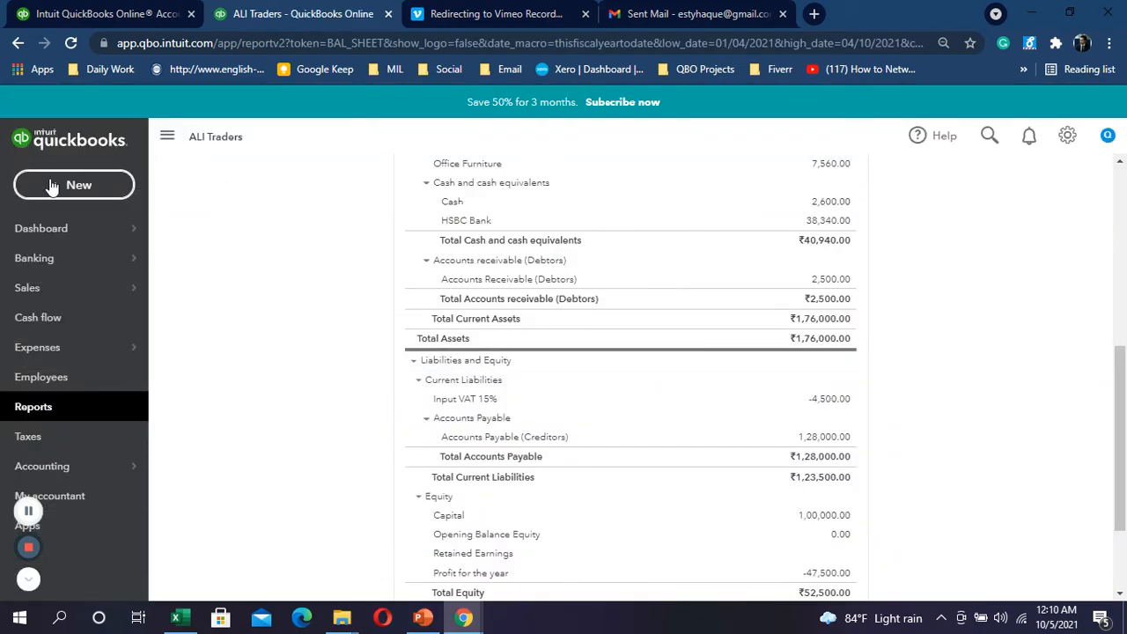
Step: Start a new expense and leave the payee blank
left_click(51, 185)
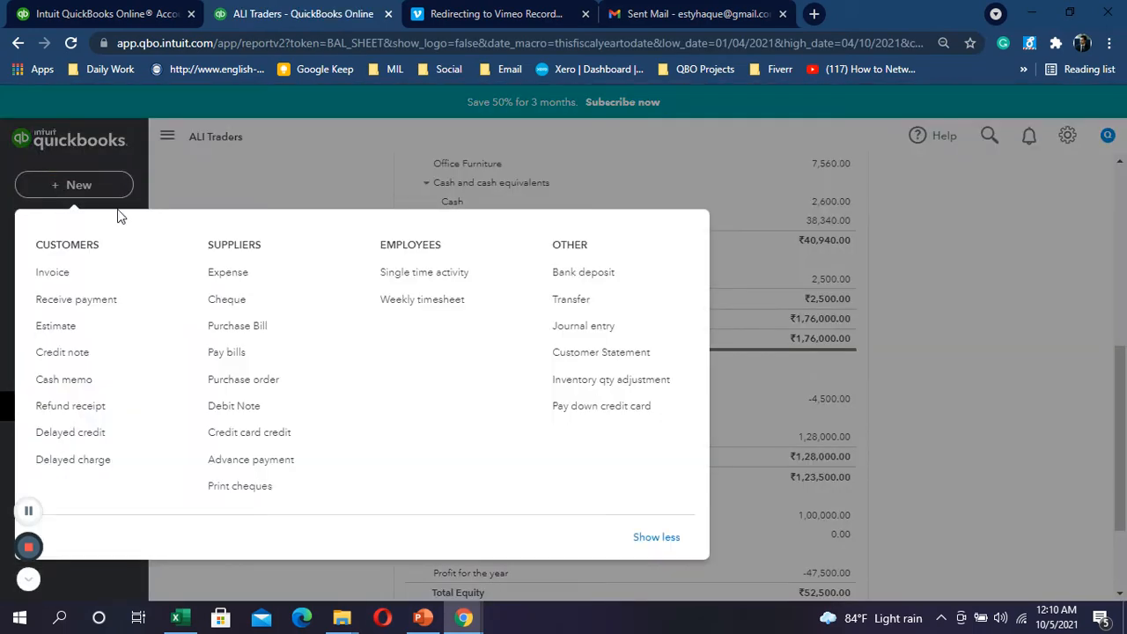
left_click(238, 268)
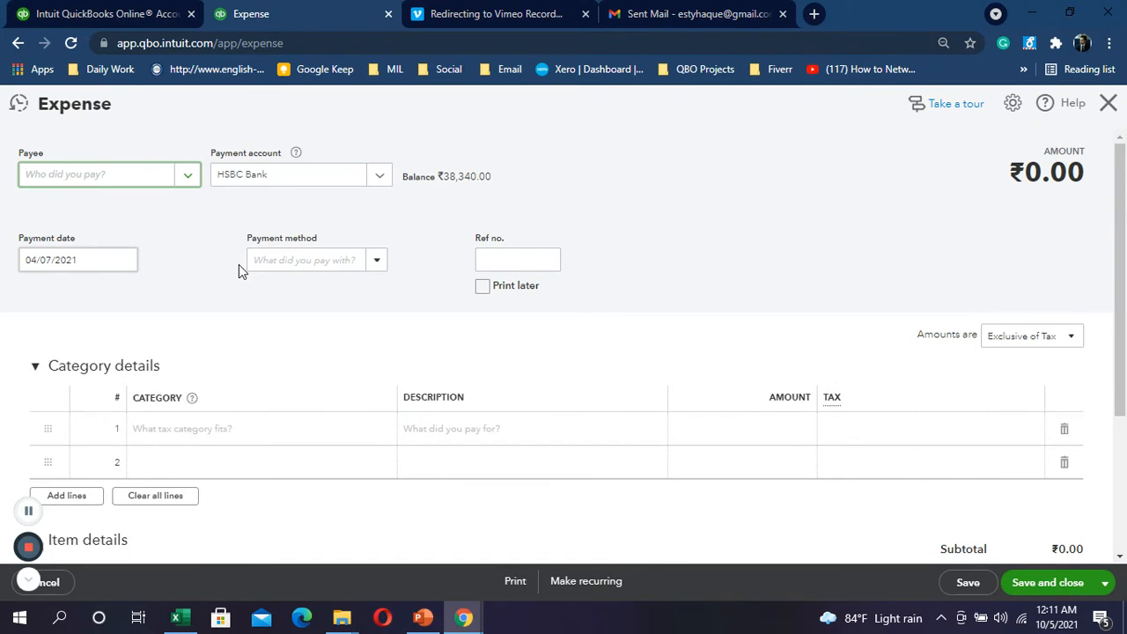
left_click(187, 183)
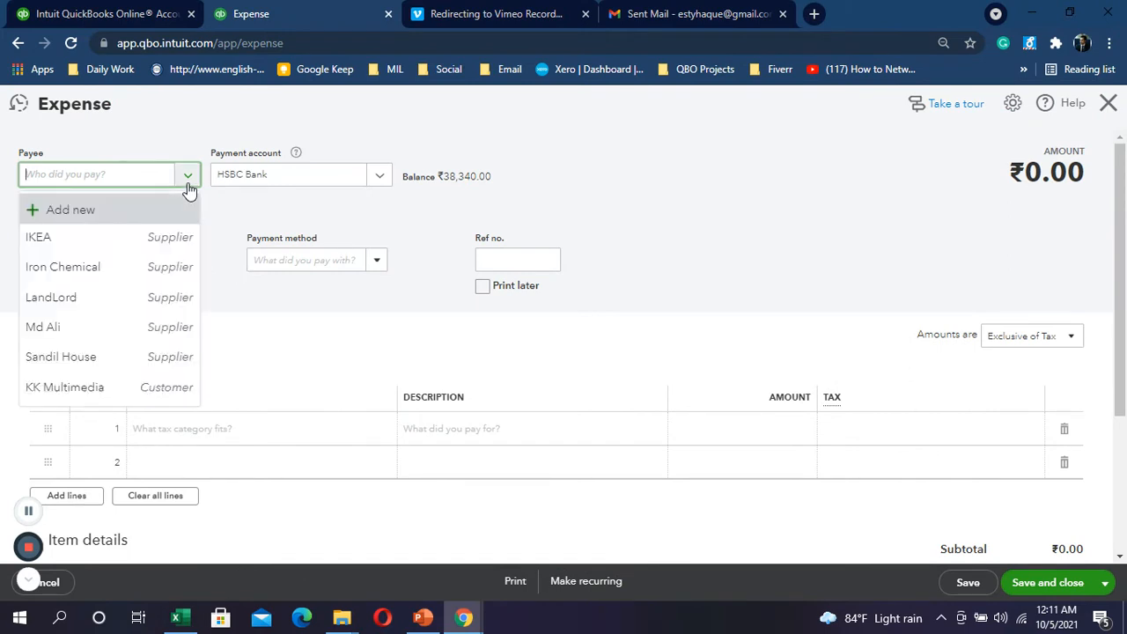
left_click(104, 330)
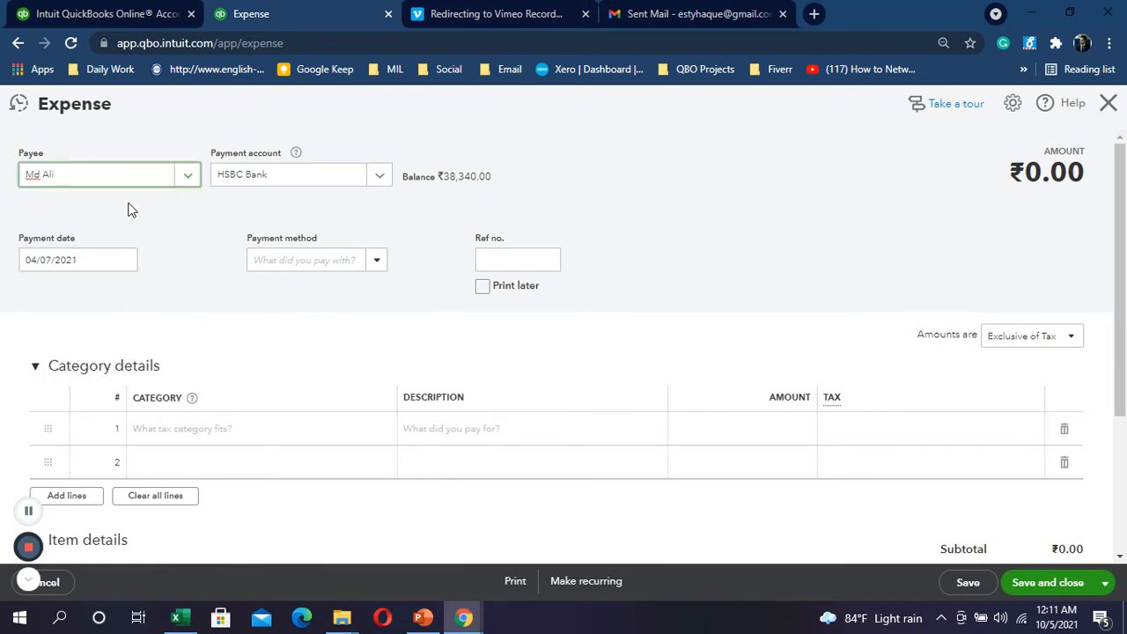
key("BackSpace")
key("BackSpace")
key("BackSpace")
key("BackSpace")
key("BackSpace")
key("BackSpace")
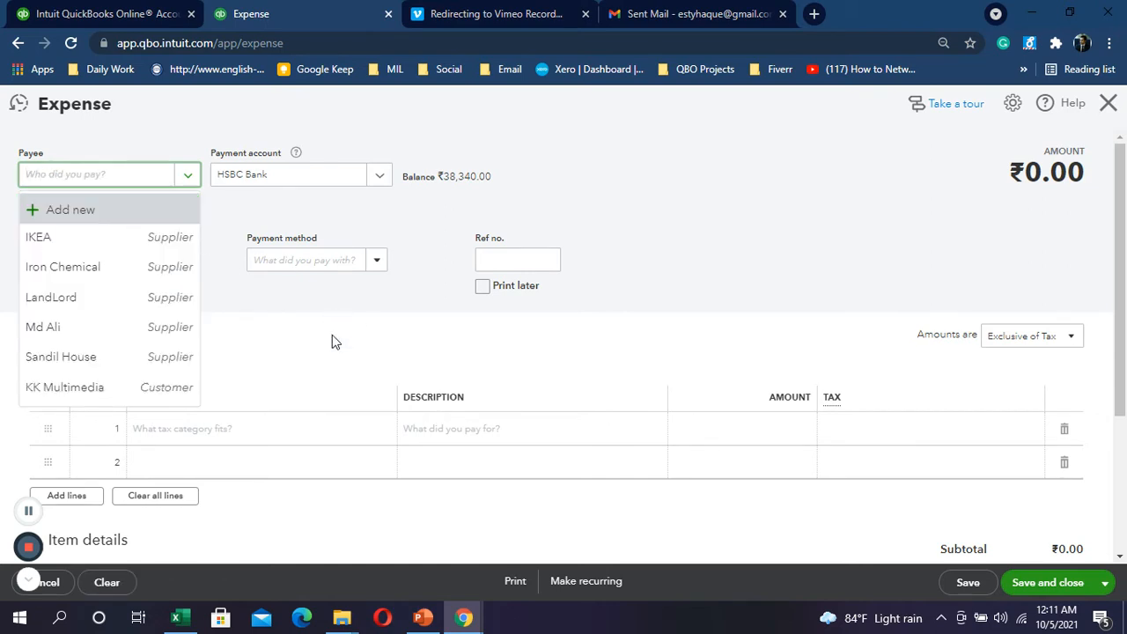
Step: Categorise line 1 as Drawing and set amounts to Out of scope of Tax
left_click(283, 429)
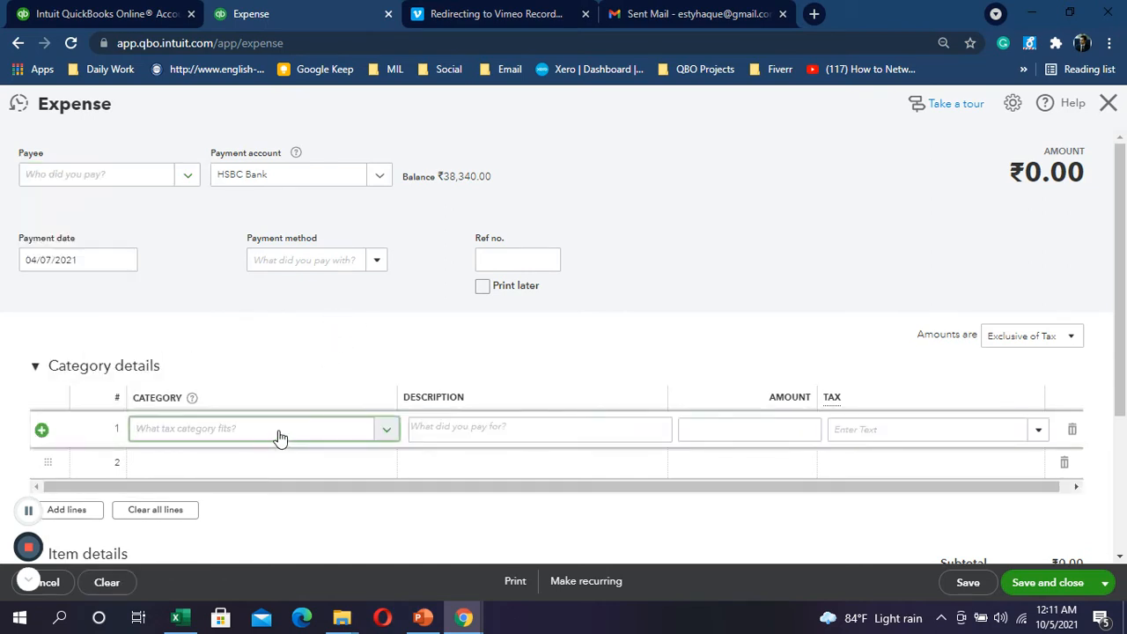
scroll(273, 436, "down", 2)
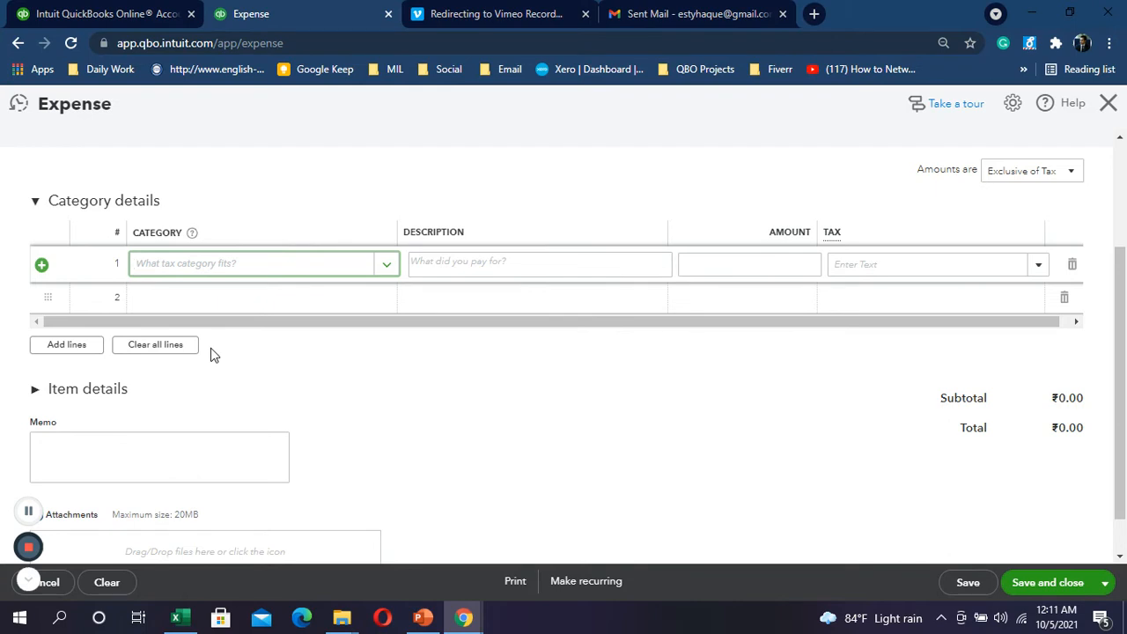
type("dr")
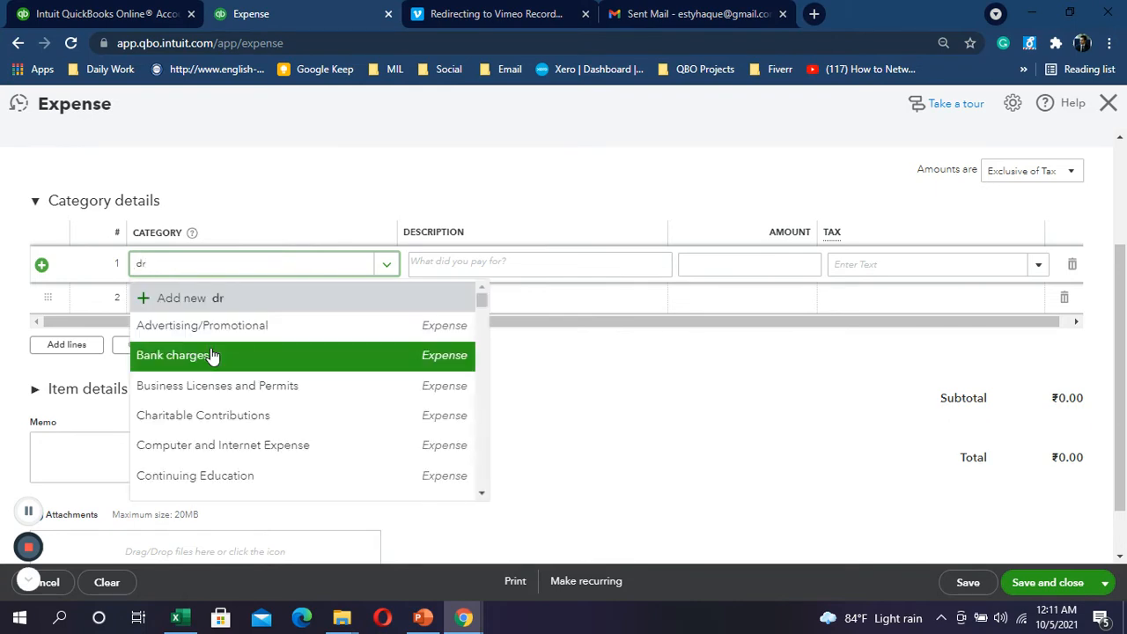
type("aw")
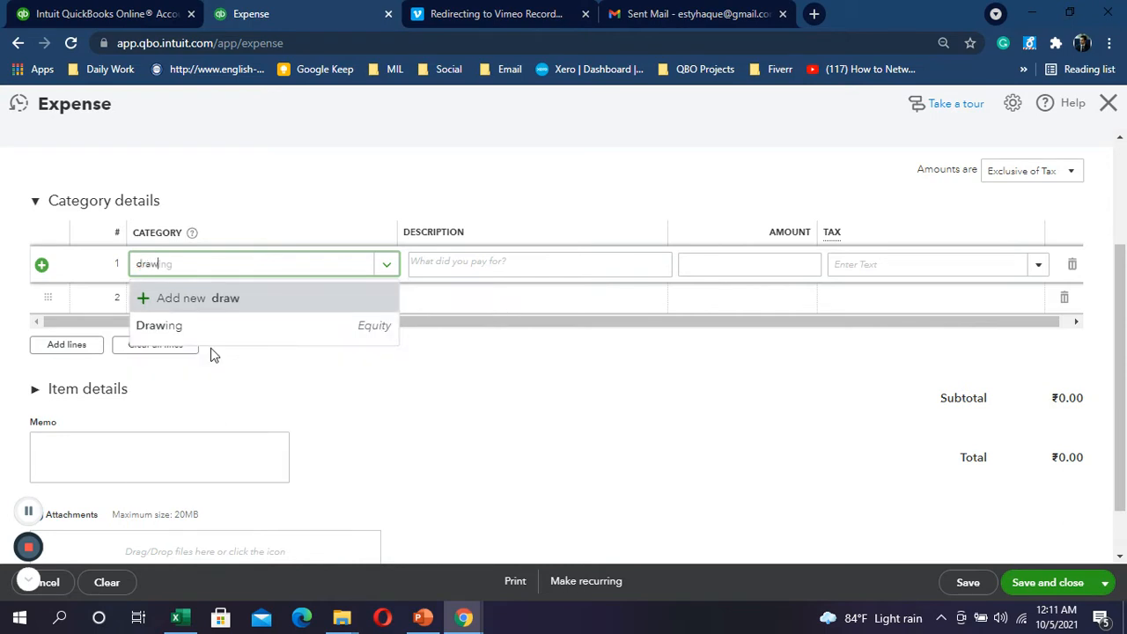
left_click(151, 335)
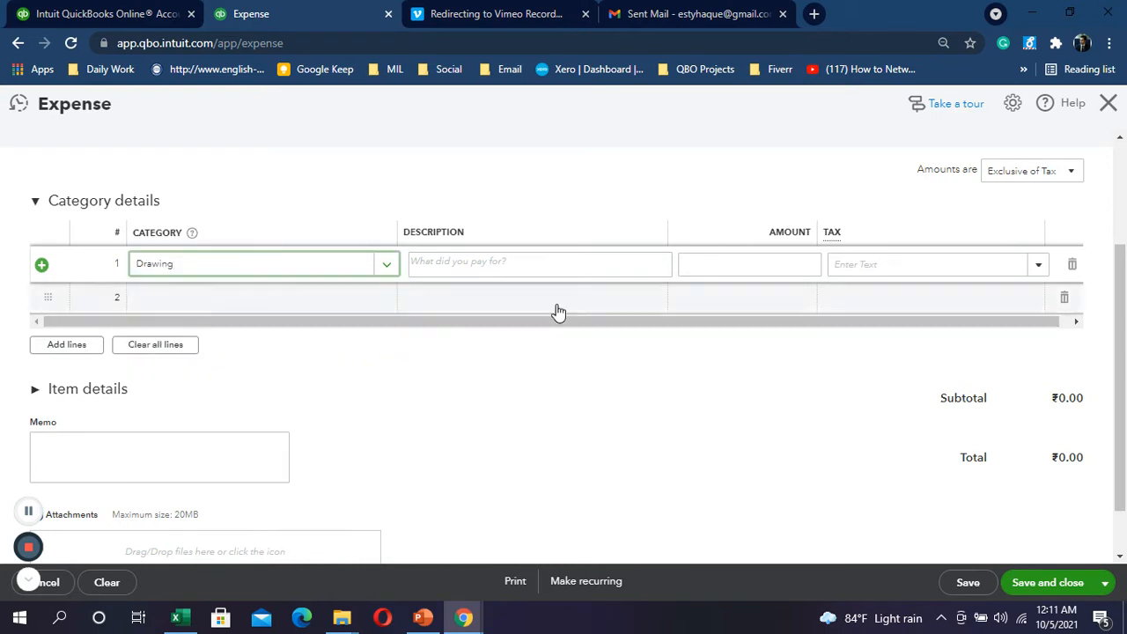
left_click(466, 256)
left_click(775, 257)
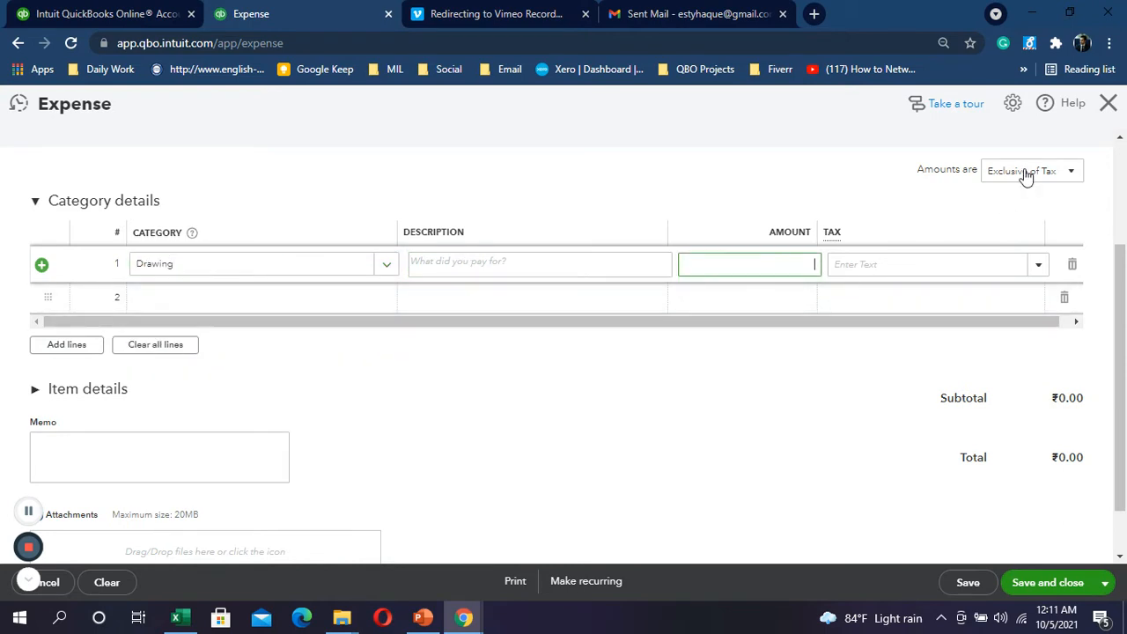
left_click(1032, 171)
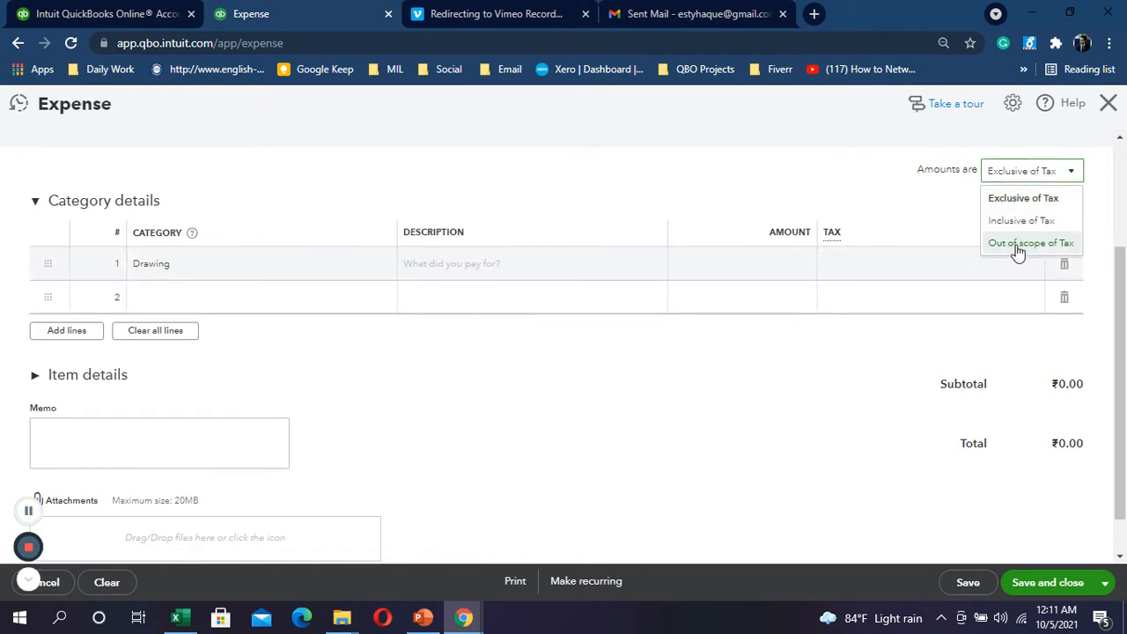
left_click(1018, 253)
scroll(886, 410, "up", 2)
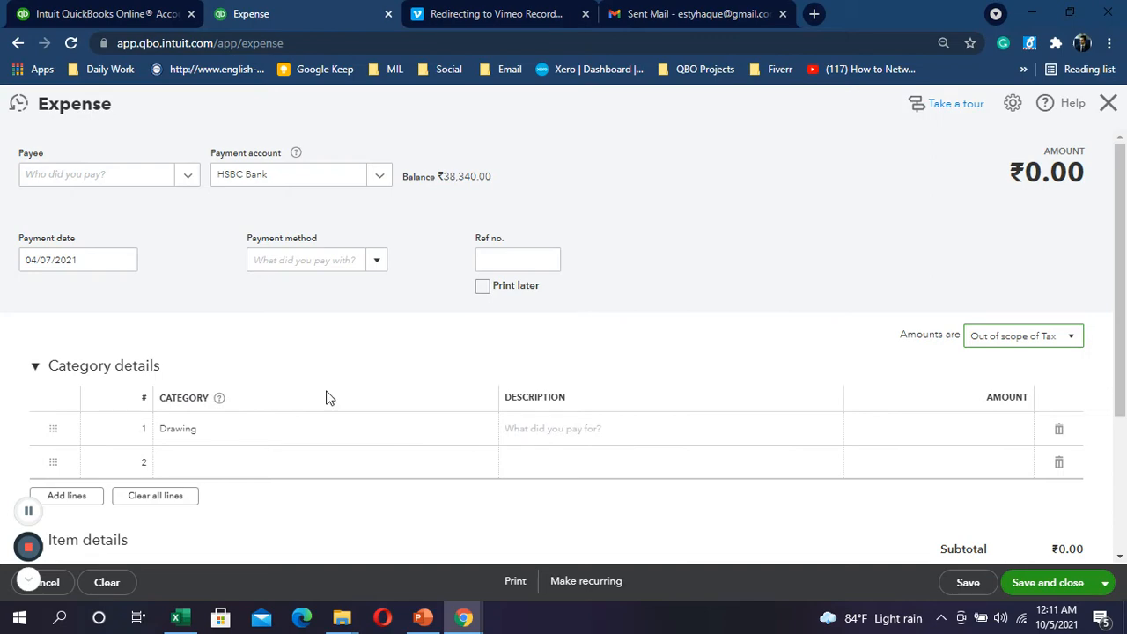
Step: Paste the F13 description, the owner's credit card bill paid through bank, into line 1
left_click(745, 431)
key("alt+Tab")
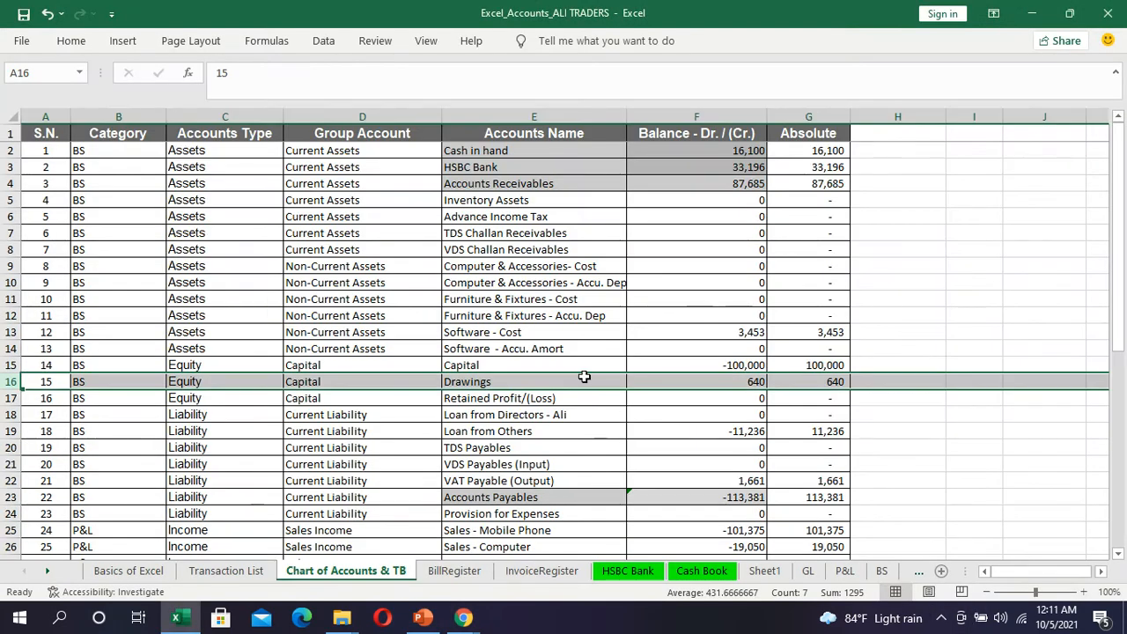
left_click(226, 573)
left_click(499, 233)
key("ctrl+c")
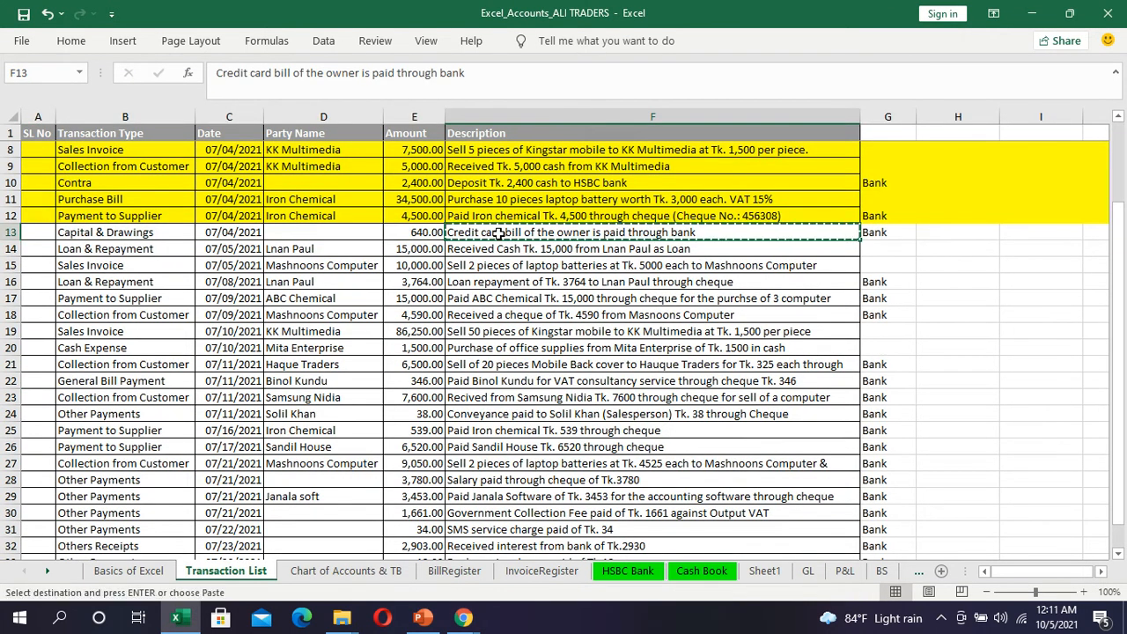
key("alt+Tab")
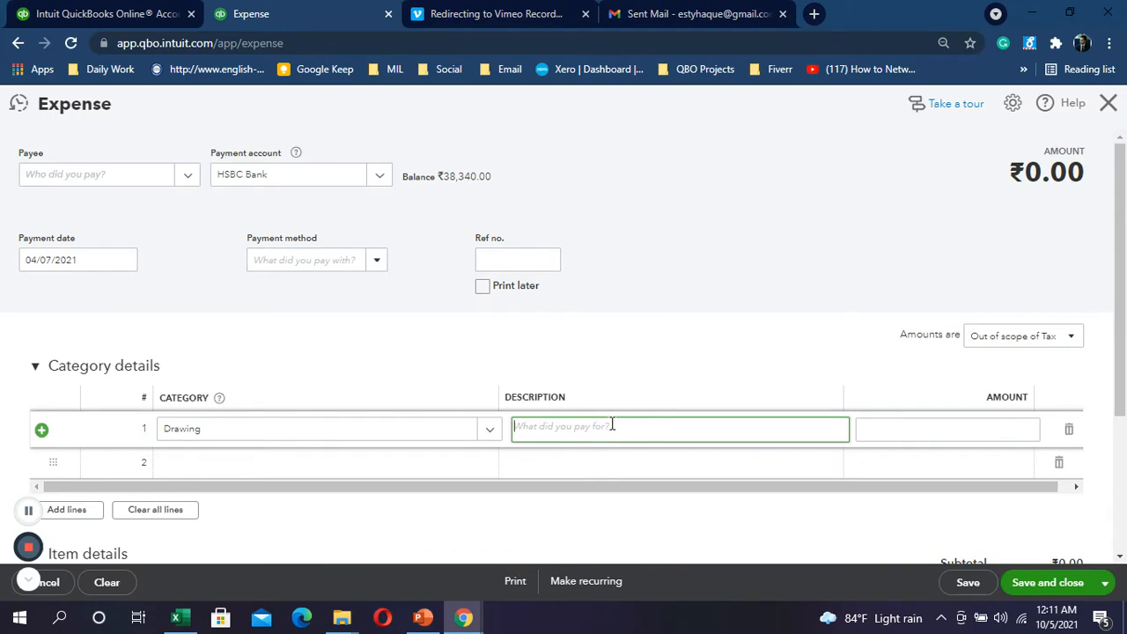
key("ctrl+v")
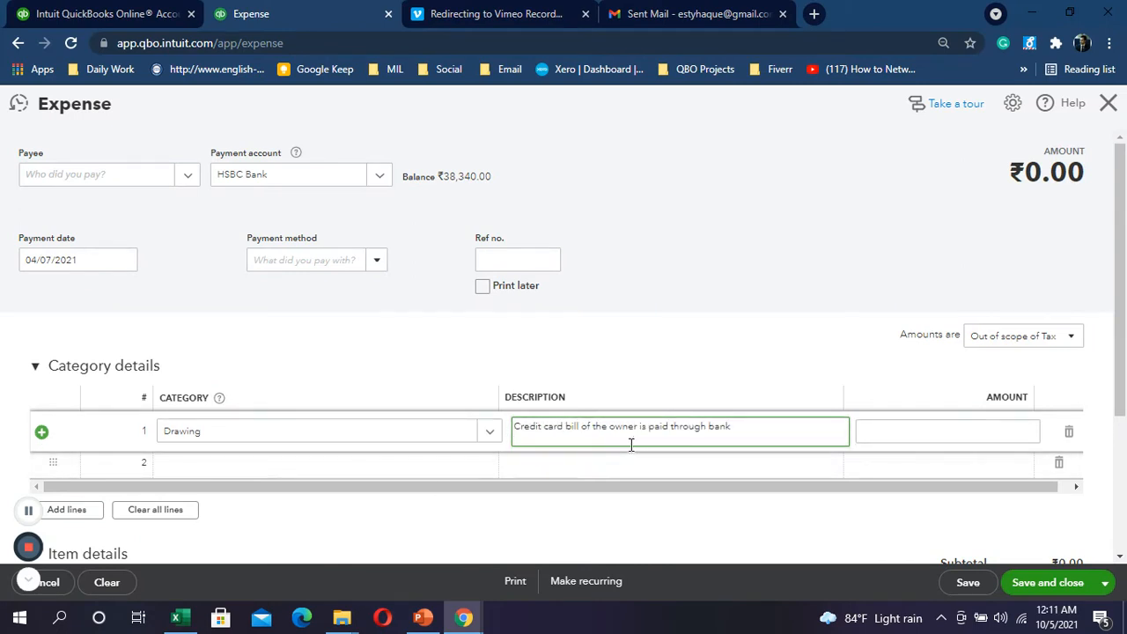
key("alt+Tab")
key("alt+Tab")
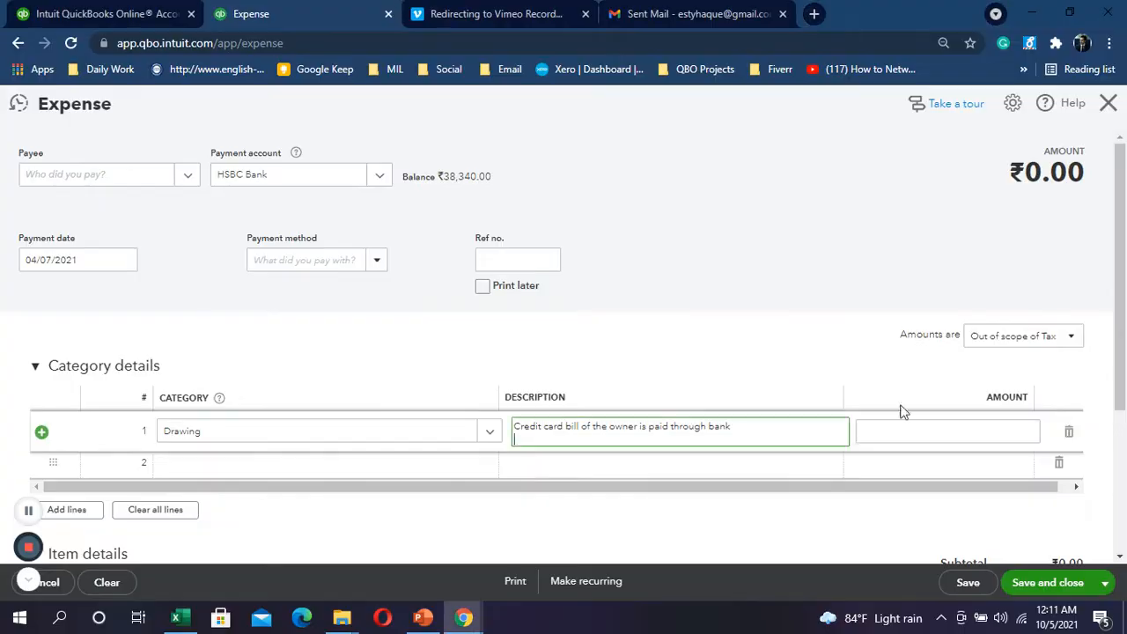
Step: Enter 640 as the line 1 amount and save the expense
left_click(959, 430)
type("6")
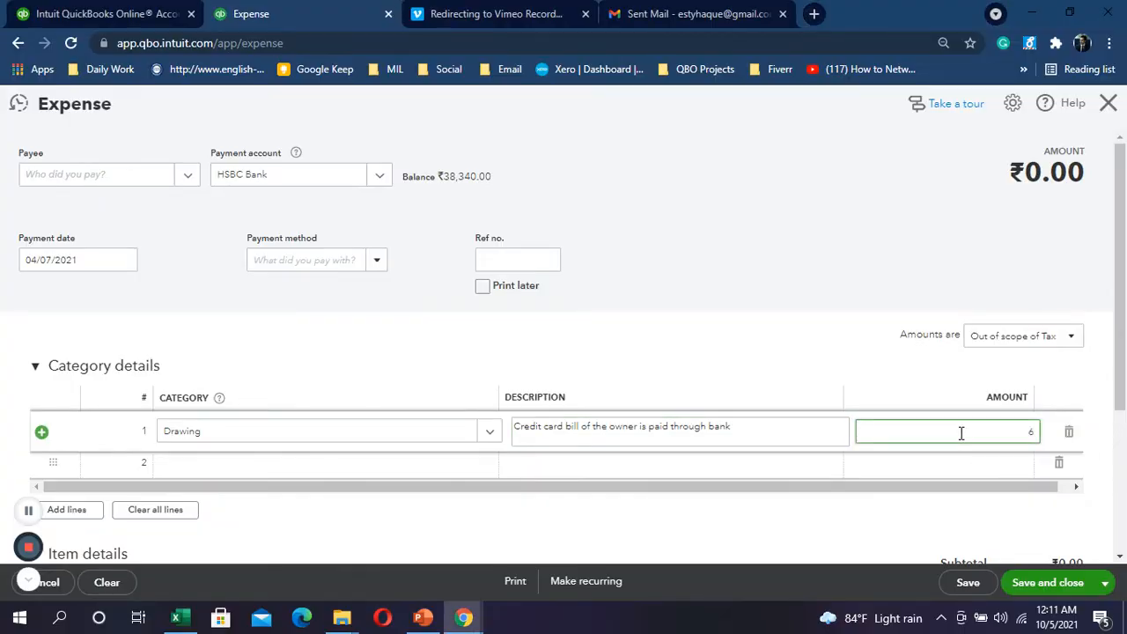
type("40")
scroll(543, 472, "down", 2)
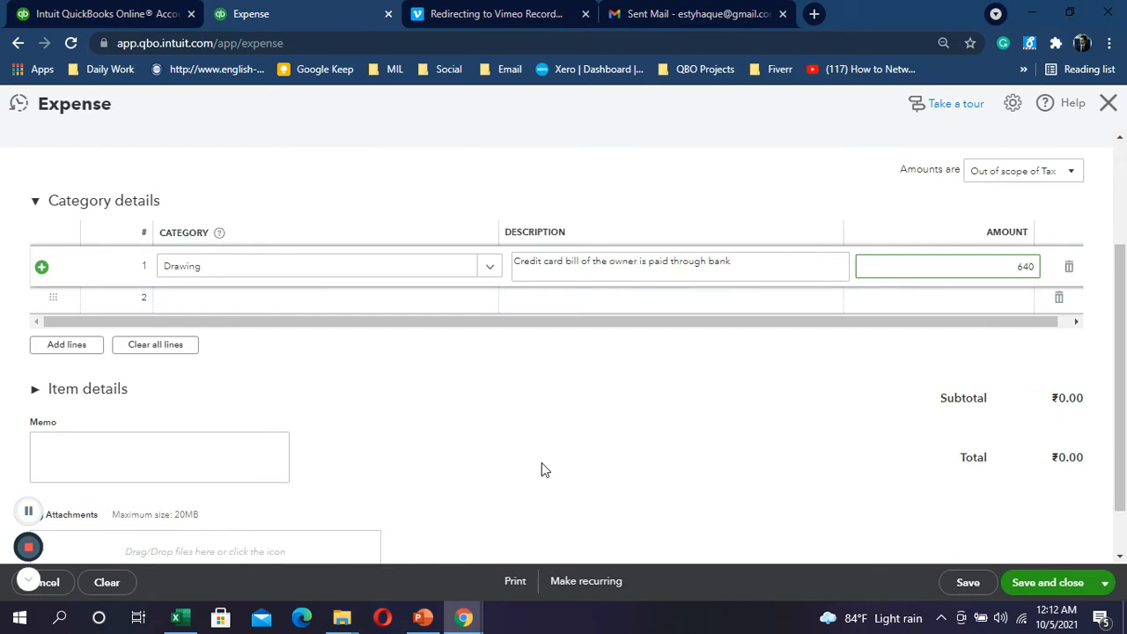
scroll(853, 451, "up", 2)
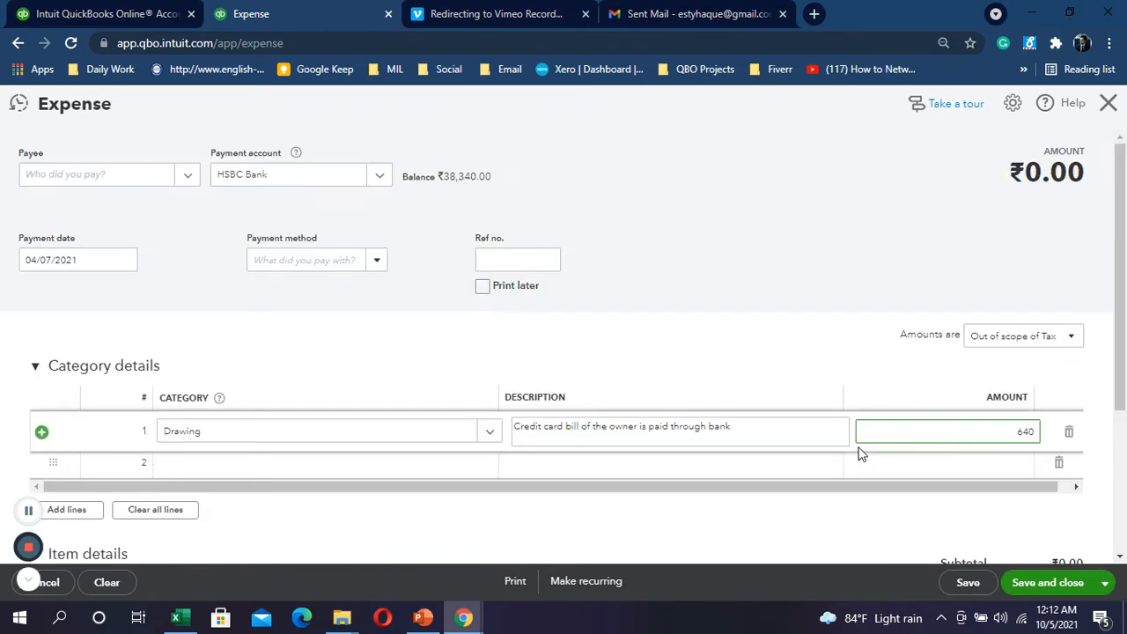
key("alt+Tab")
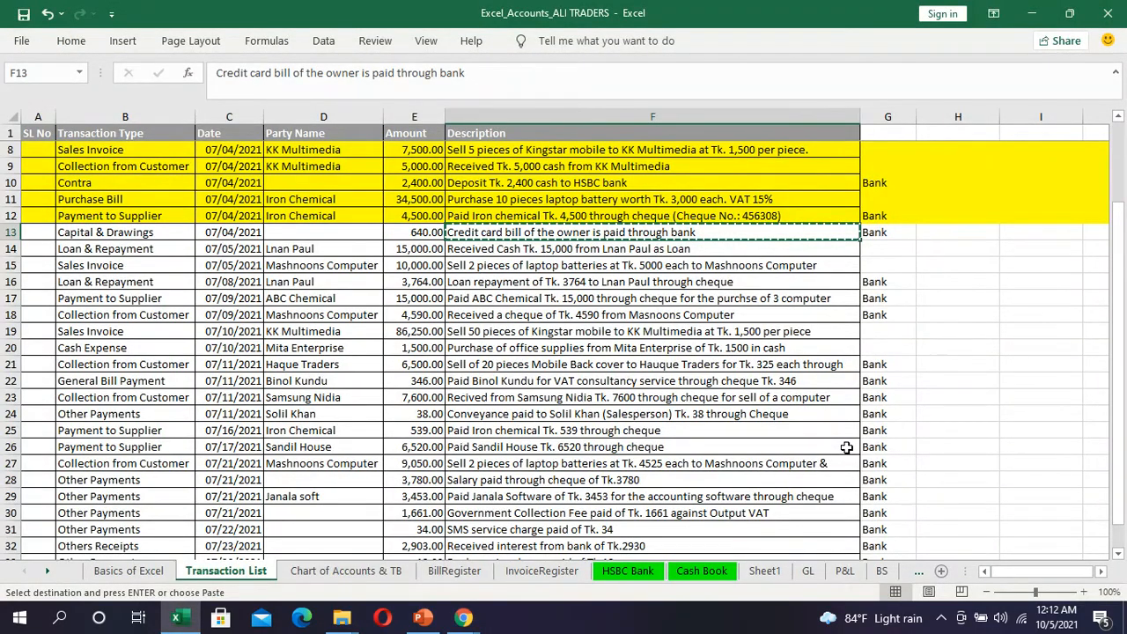
key("alt+Tab")
left_click(1045, 583)
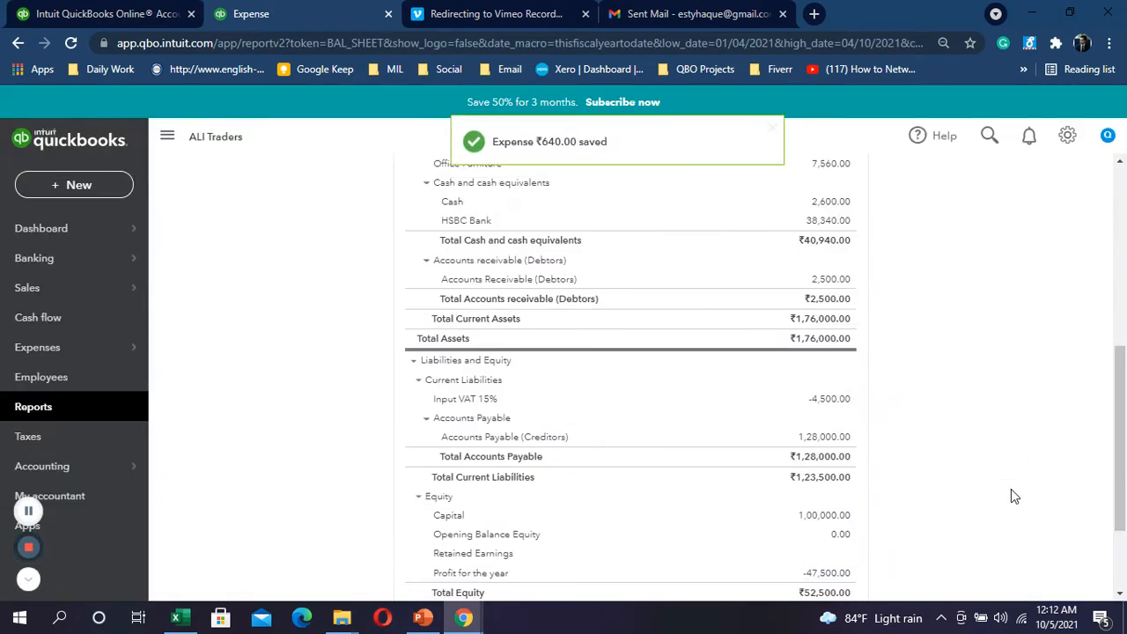
Step: Fill row 13 of the Transaction List yellow, then select row 14
key("alt+Tab")
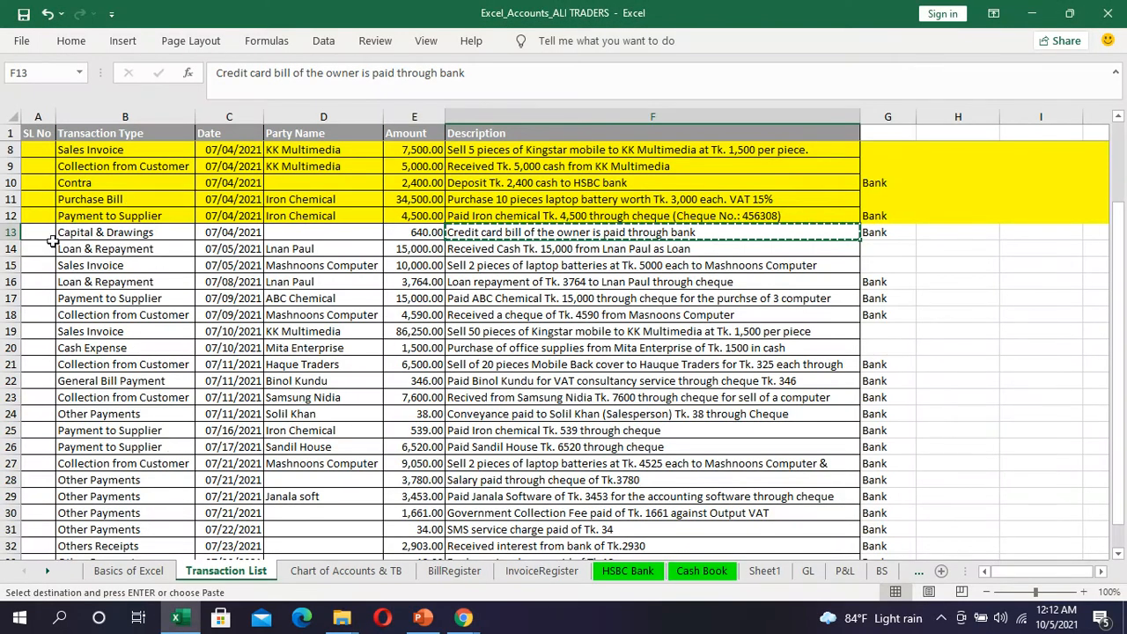
left_click(9, 232)
left_click(71, 40)
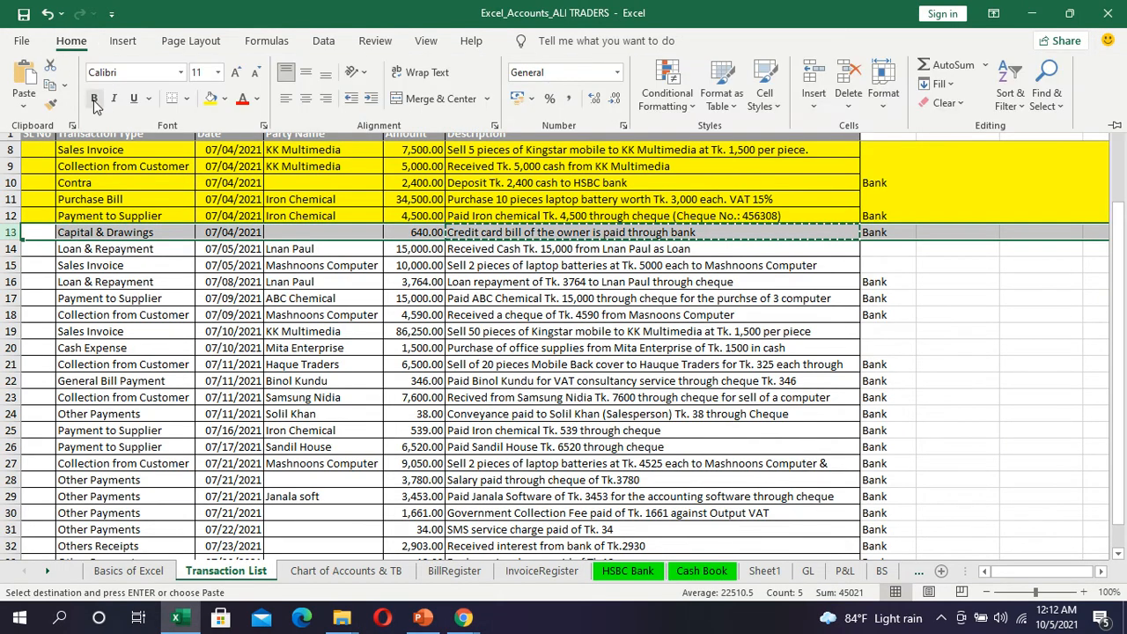
left_click(209, 98)
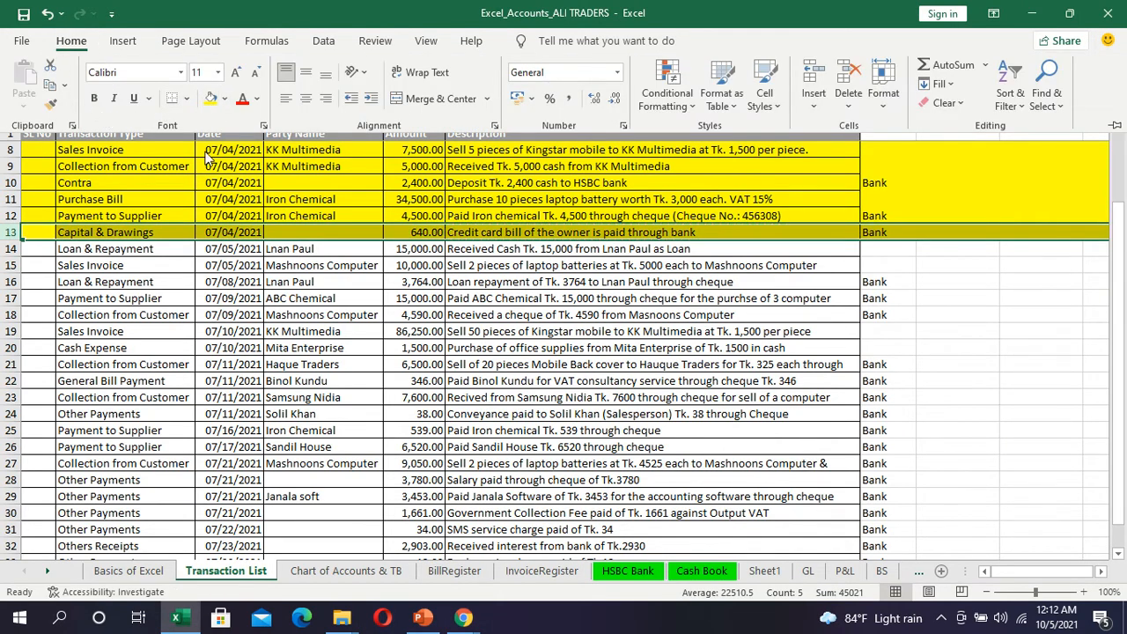
left_click(13, 249)
left_click(12, 248)
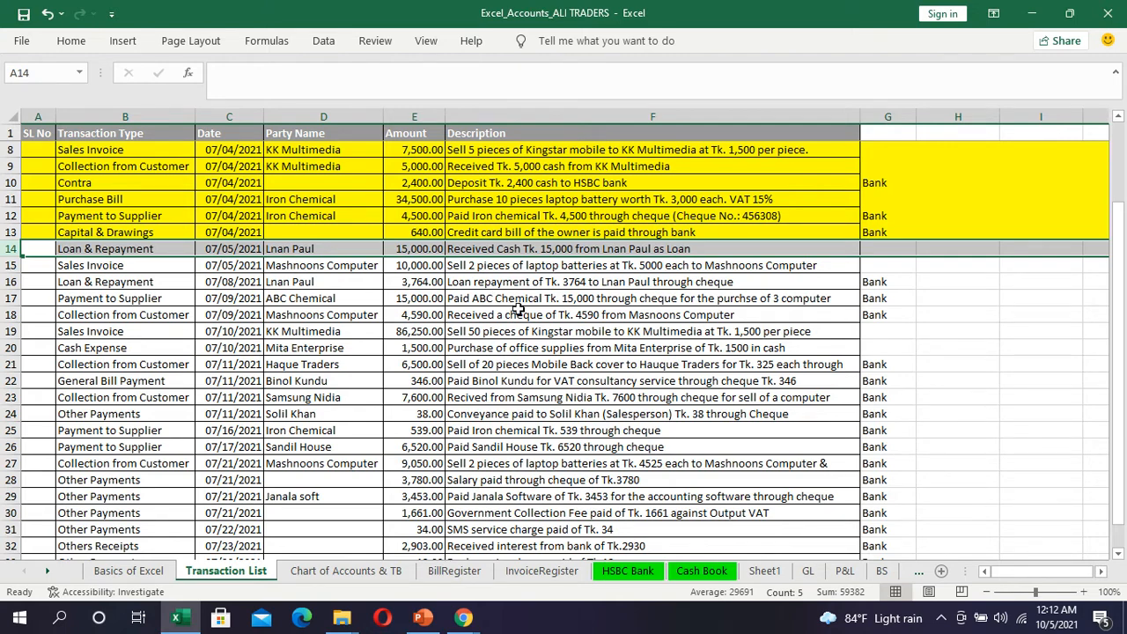
Step: Look over the Chart of Accounts & TB sheet, selecting Loan from Others, then return to QuickBooks
left_click(396, 575)
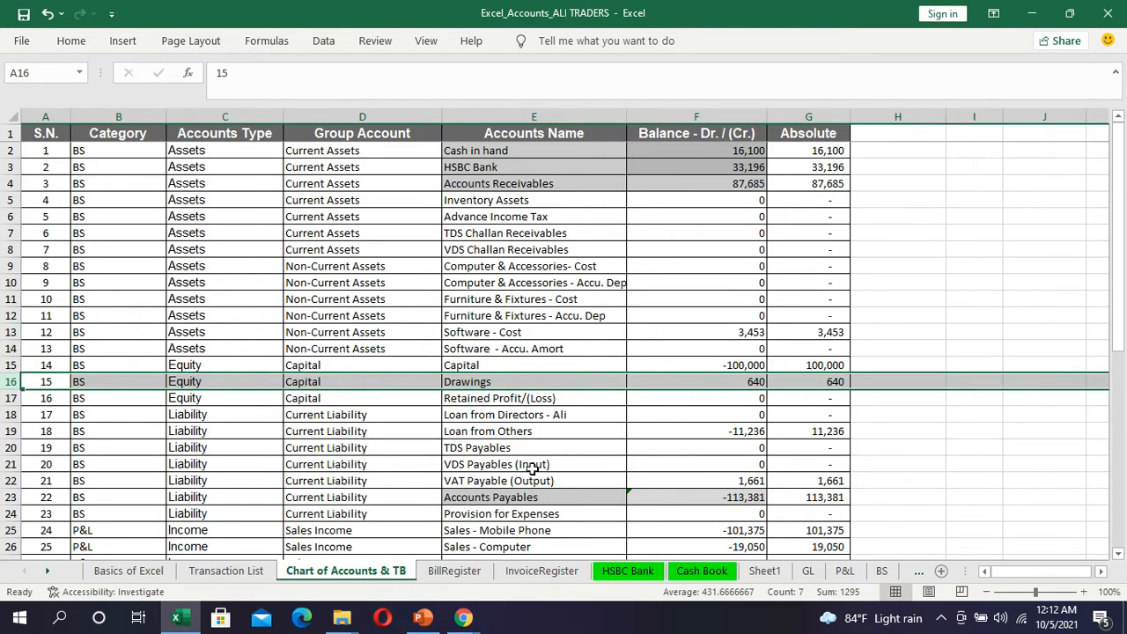
left_click(222, 572)
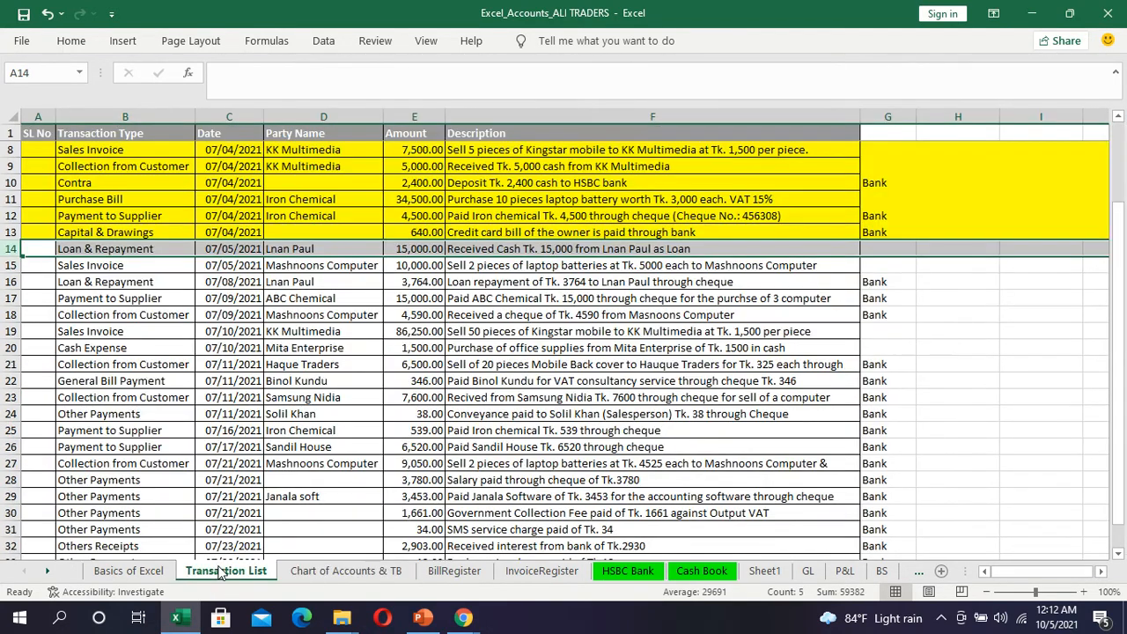
left_click(327, 574)
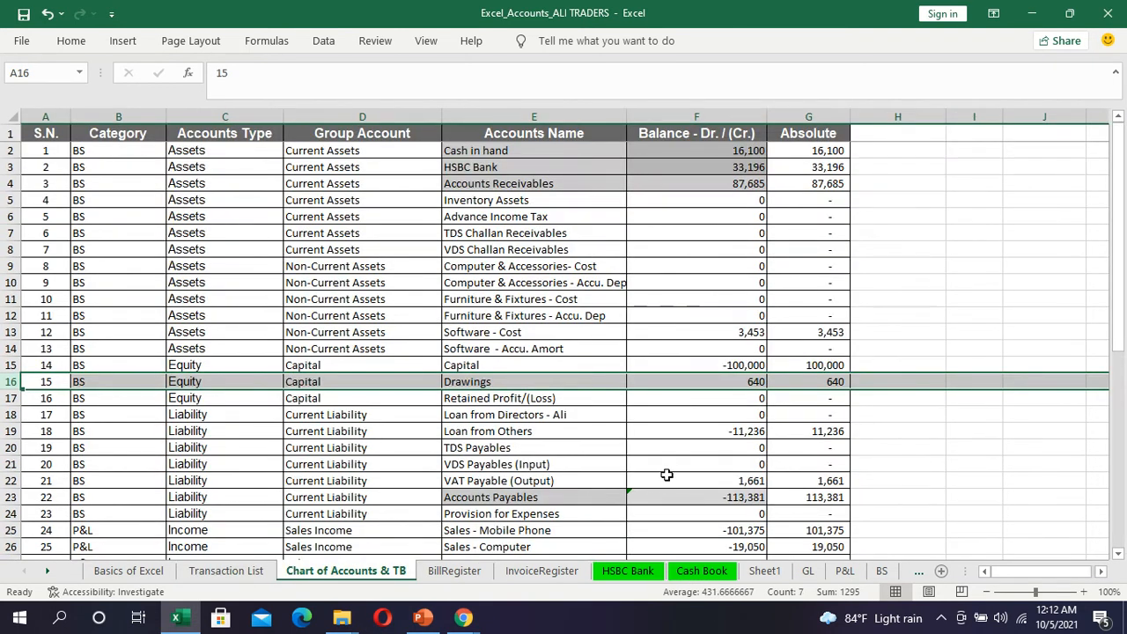
scroll(670, 471, "down", 2)
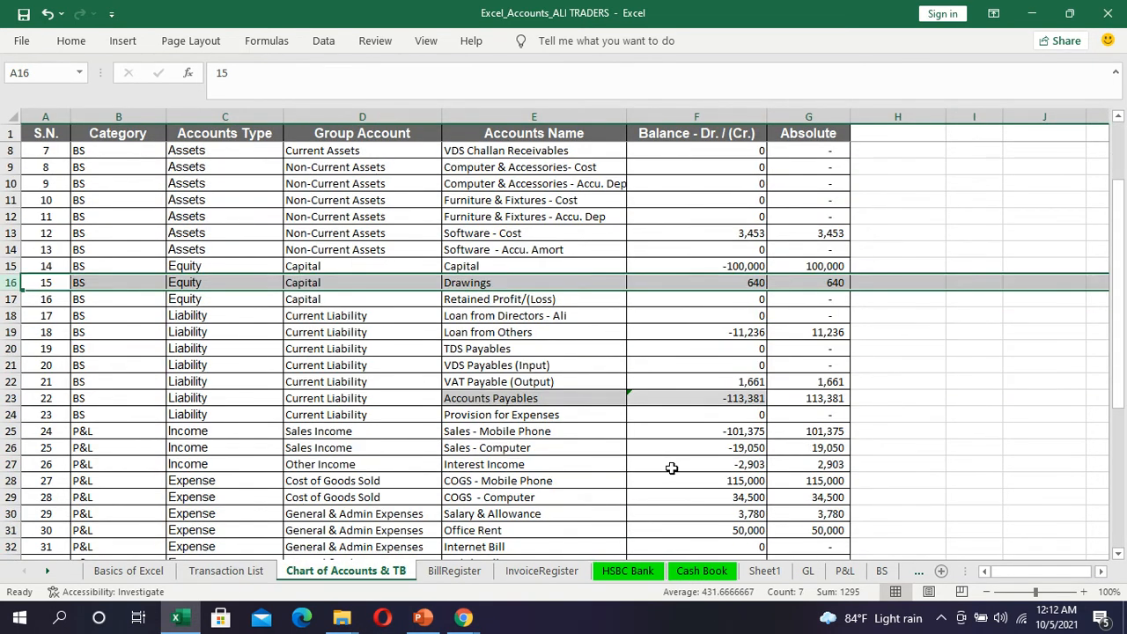
scroll(673, 467, "down", 1)
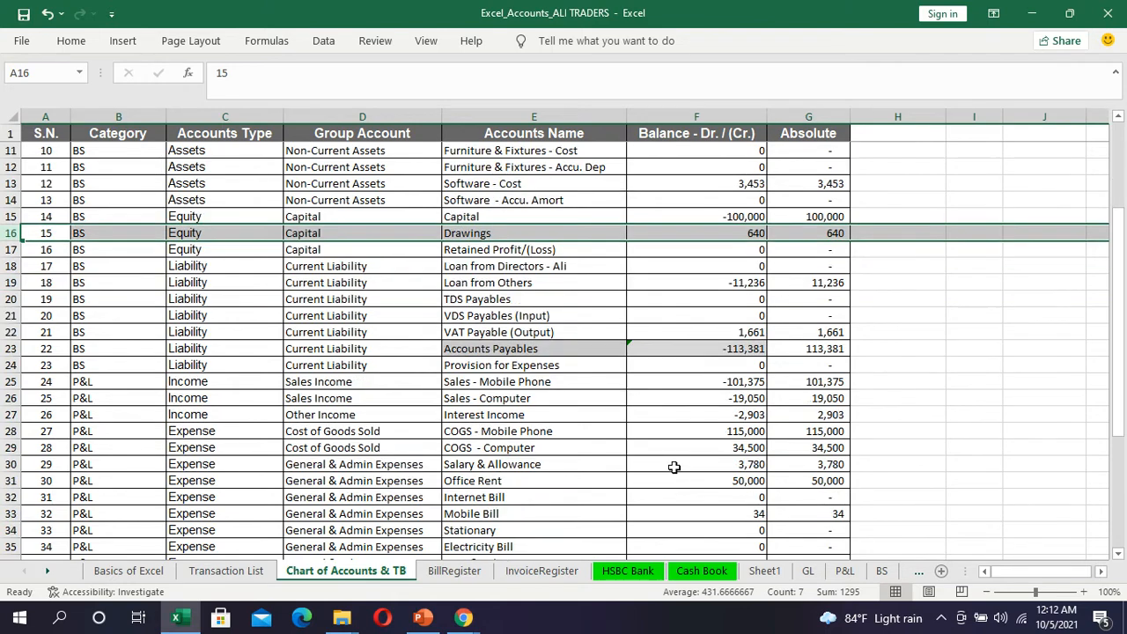
scroll(674, 467, "down", 2)
scroll(674, 467, "up", 1)
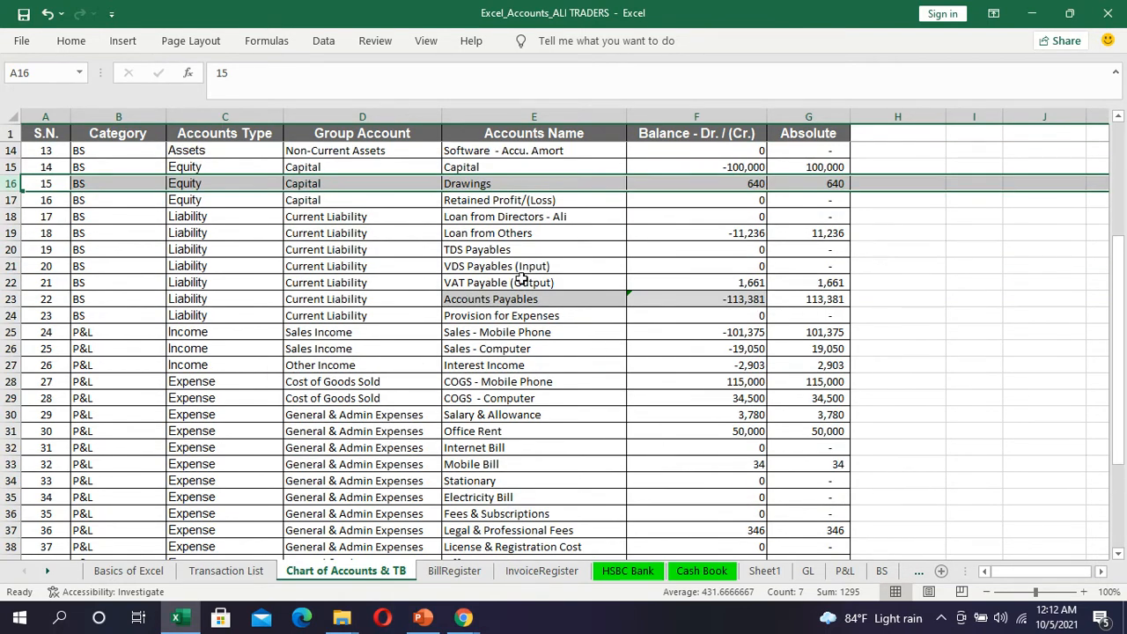
left_click(515, 233)
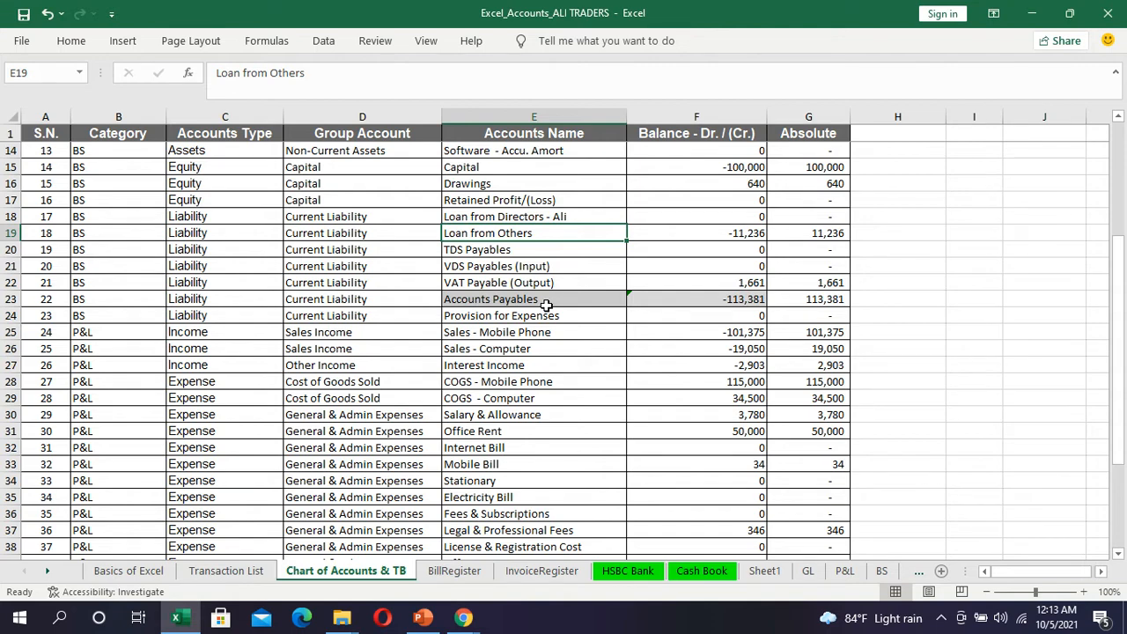
key("alt+Tab")
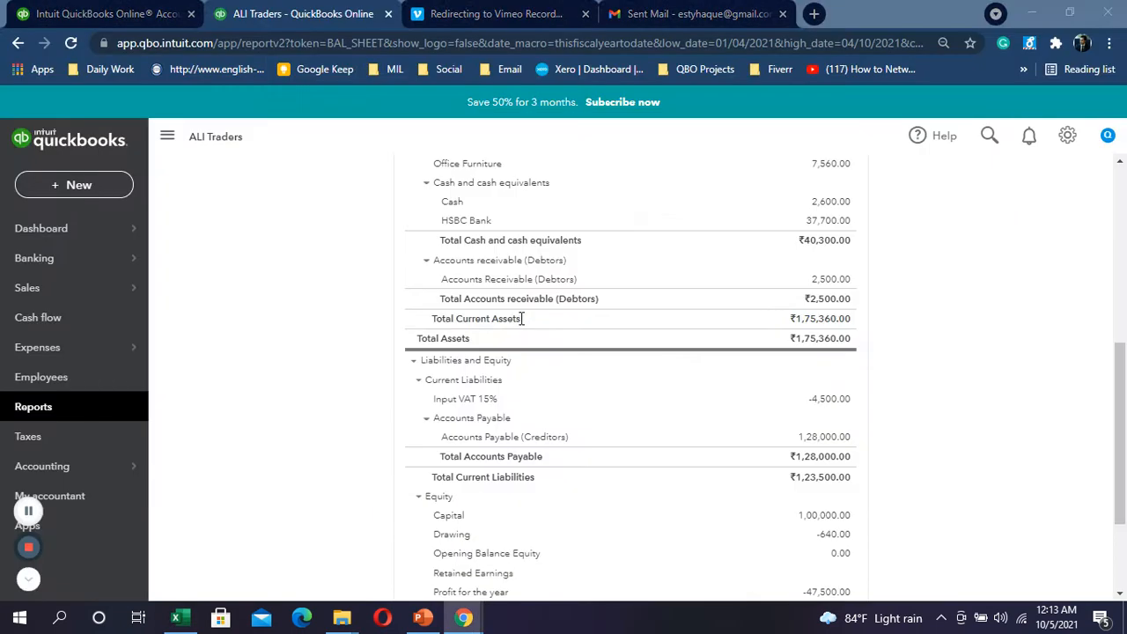
Step: Check the loan row on Excel's Transaction List sheet, then bring up QuickBooks' + New transaction list
scroll(295, 273, "up", 2)
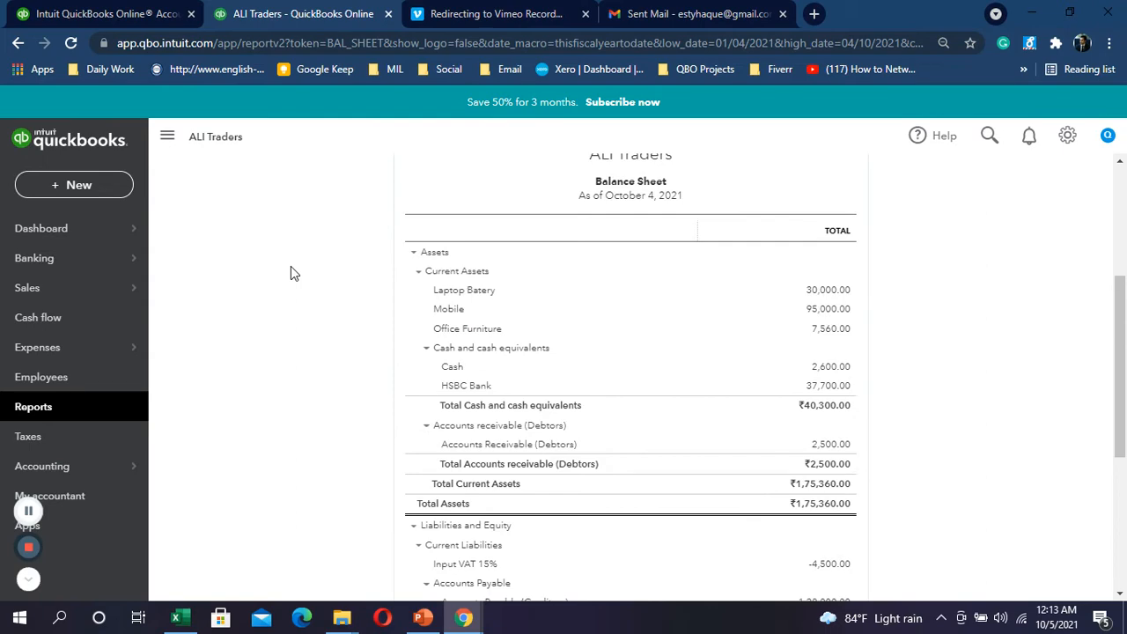
scroll(290, 269, "up", 2)
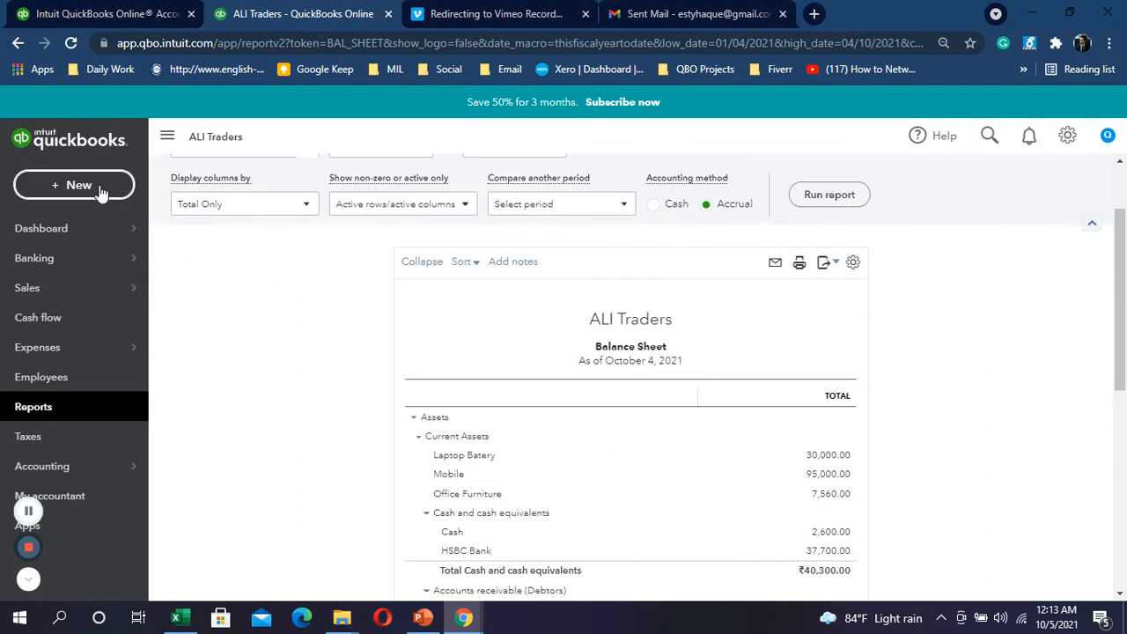
left_click(102, 192)
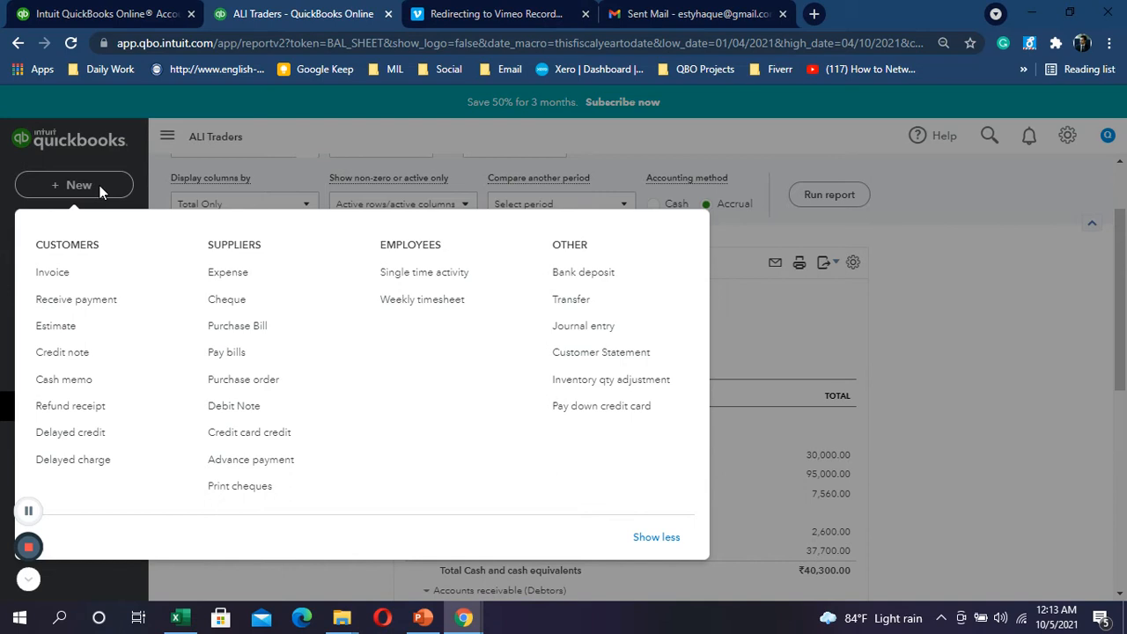
key("alt+Tab")
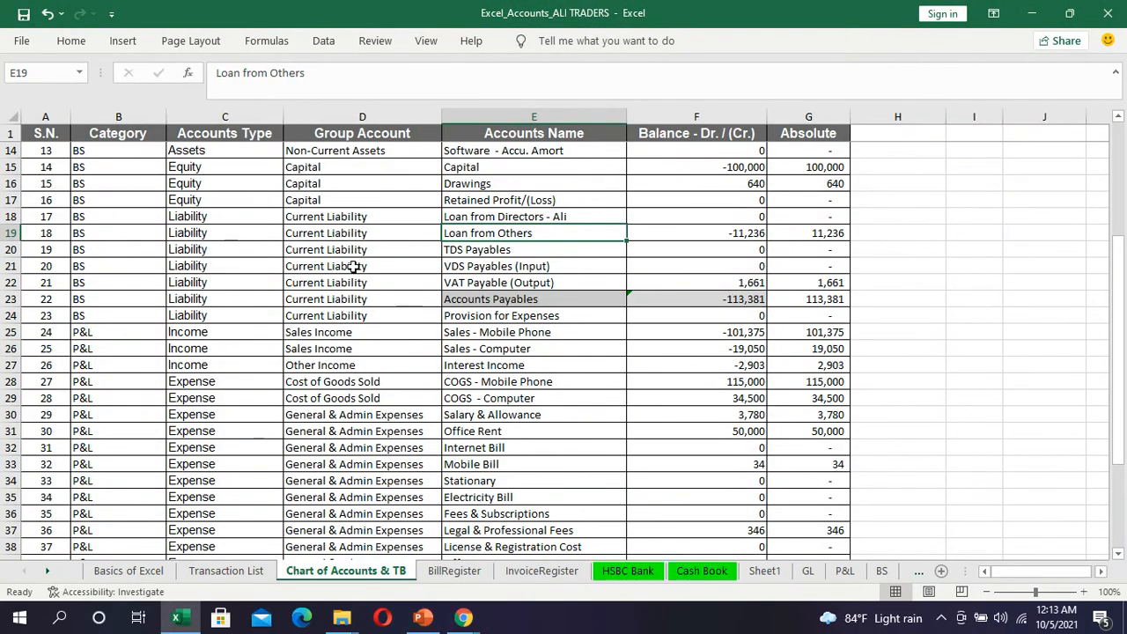
left_click(230, 571)
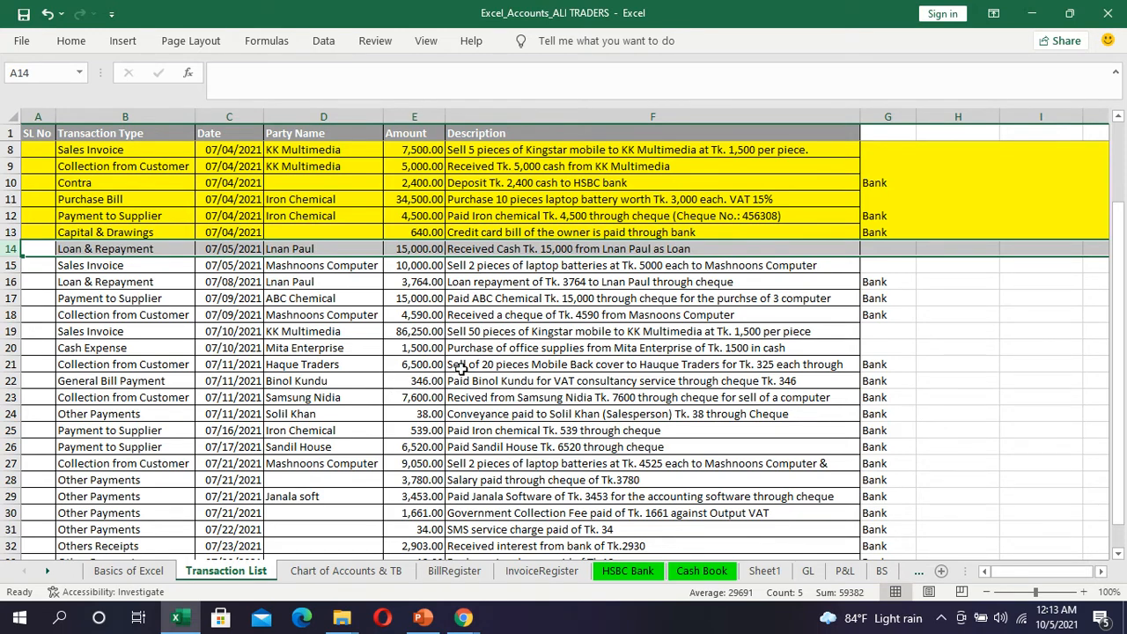
key("alt+Tab")
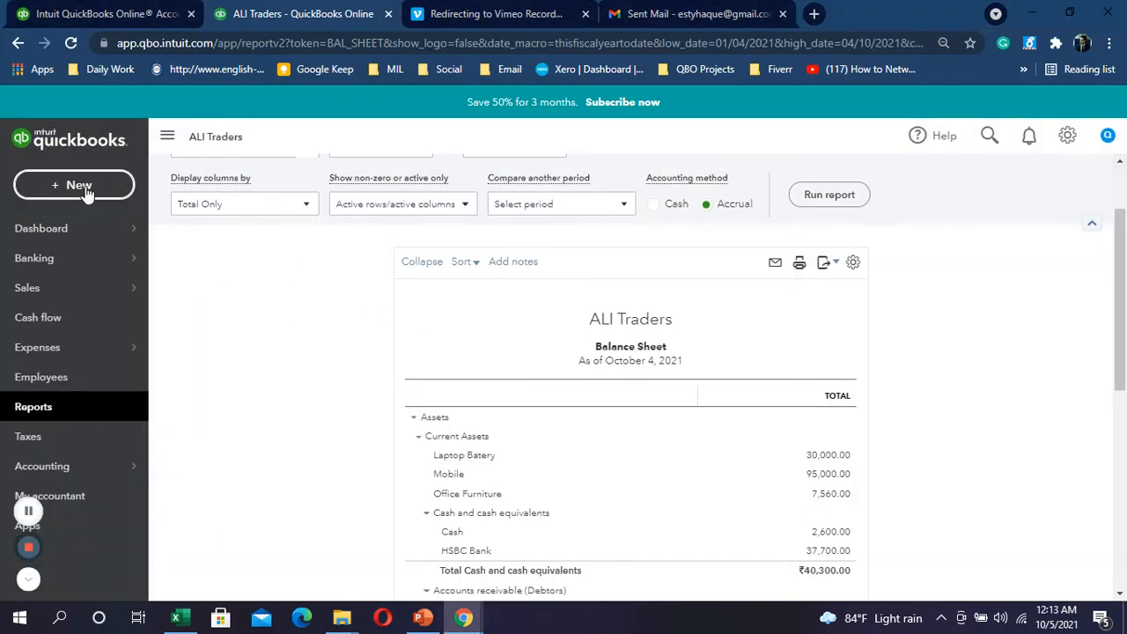
left_click(85, 187)
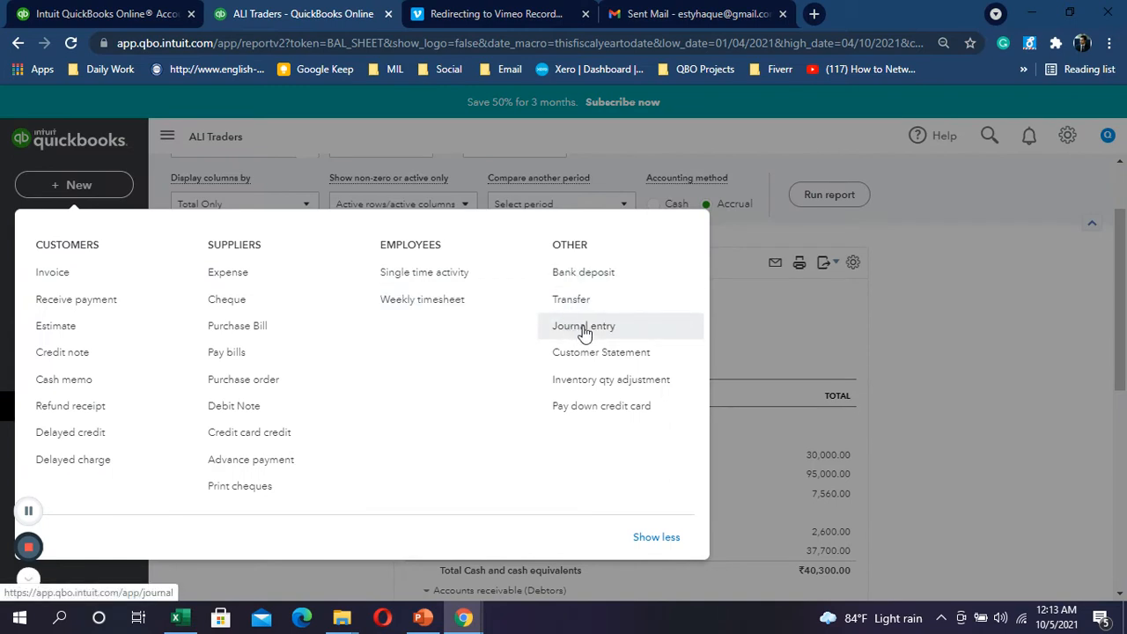
Step: Start a new bank deposit and try adding a new payer name on line 1, then cancel it
left_click(600, 278)
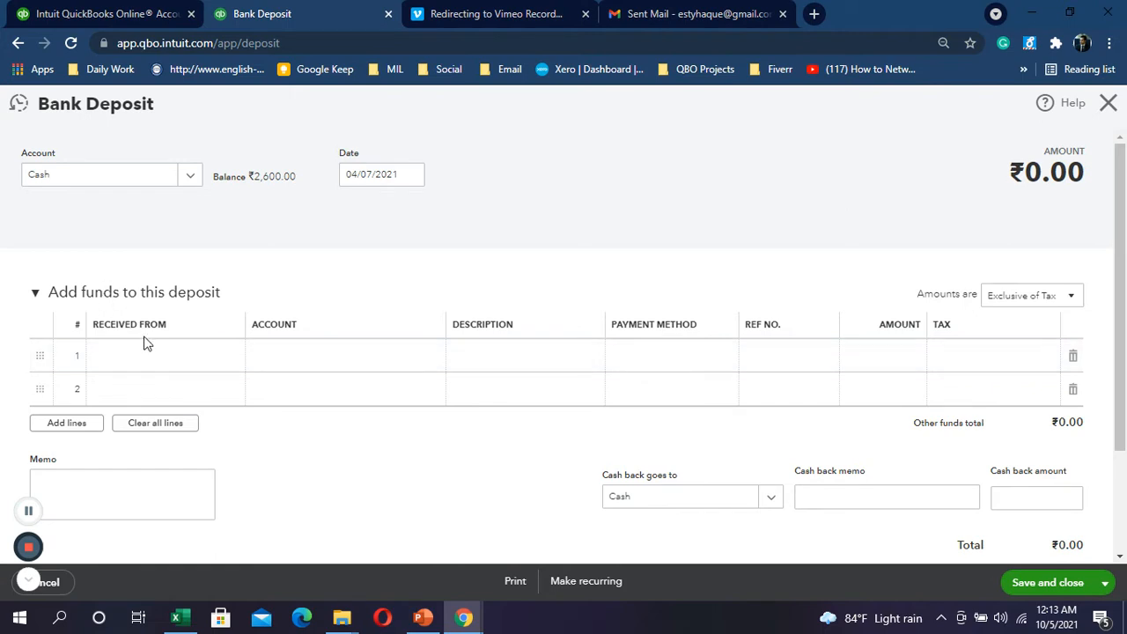
left_click(188, 364)
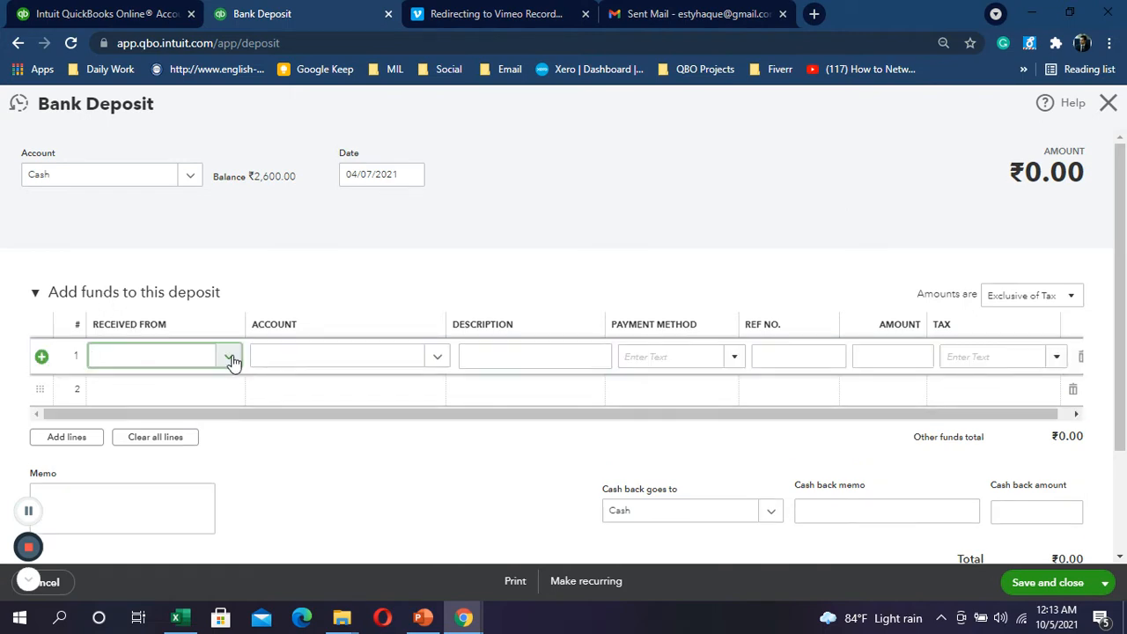
left_click(230, 359)
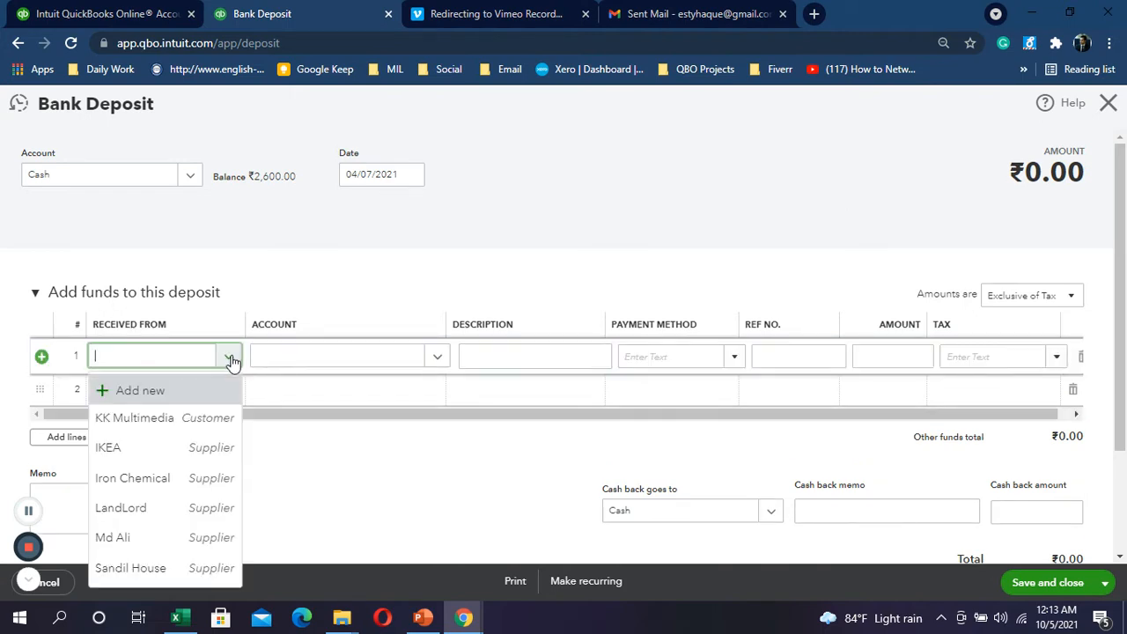
left_click(157, 391)
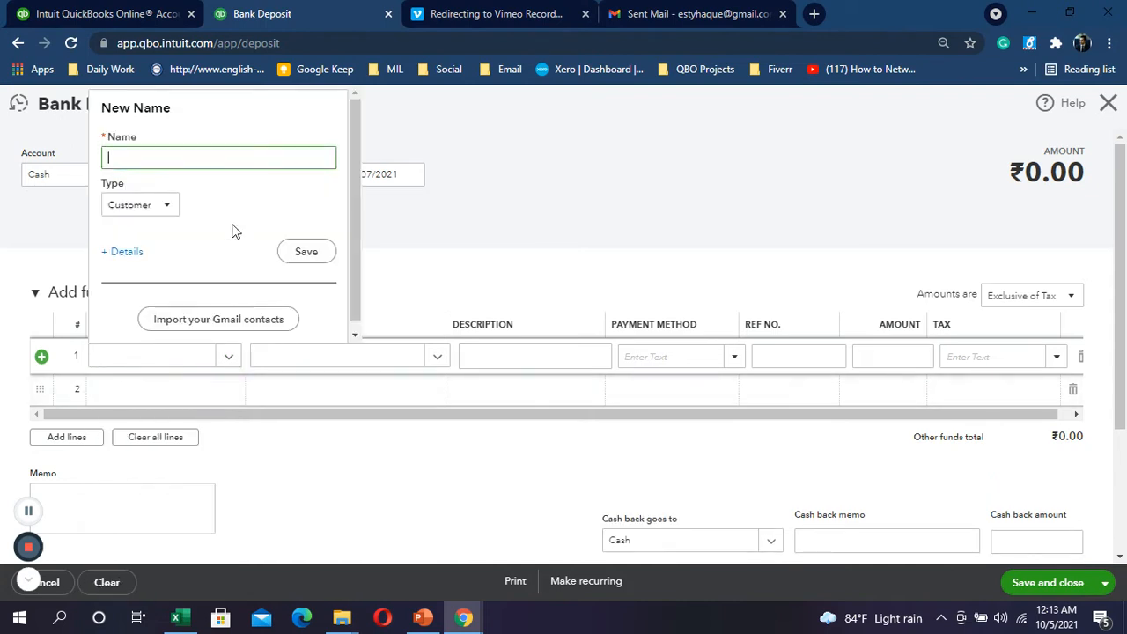
left_click(168, 208)
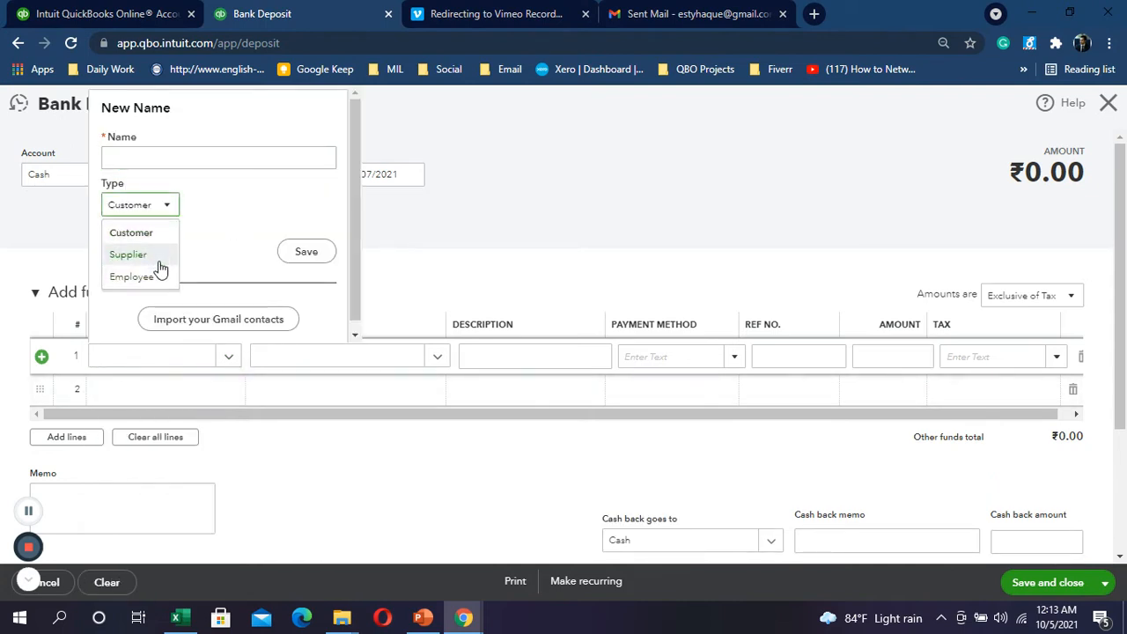
left_click(473, 184)
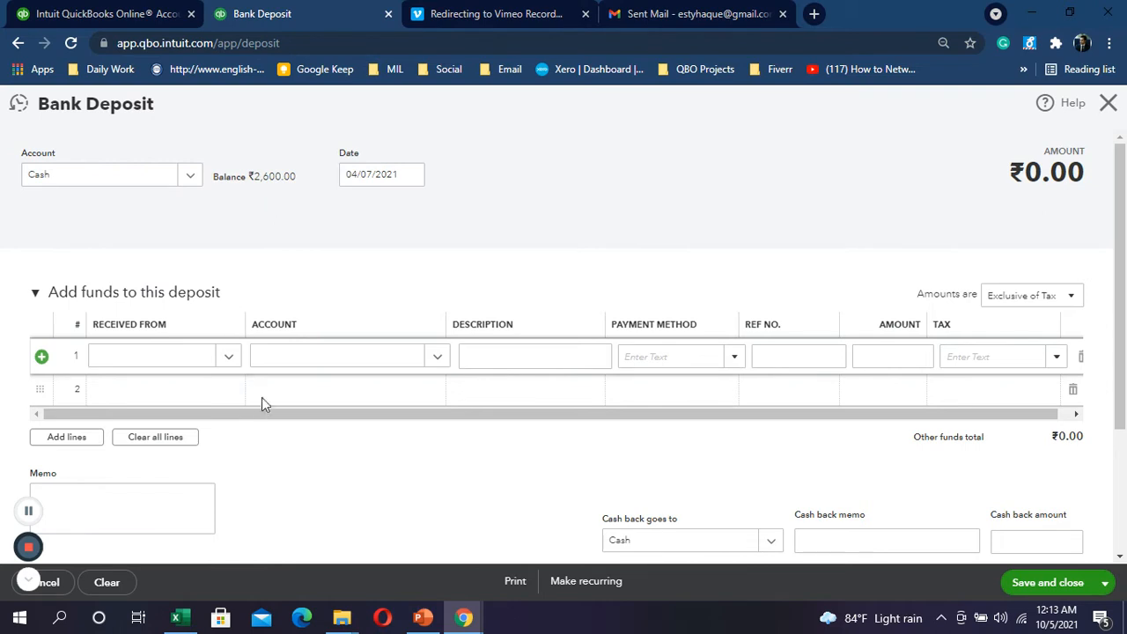
Step: Set line 1's account by searching 'loan' and adding it, then finish the deposit
left_click(302, 350)
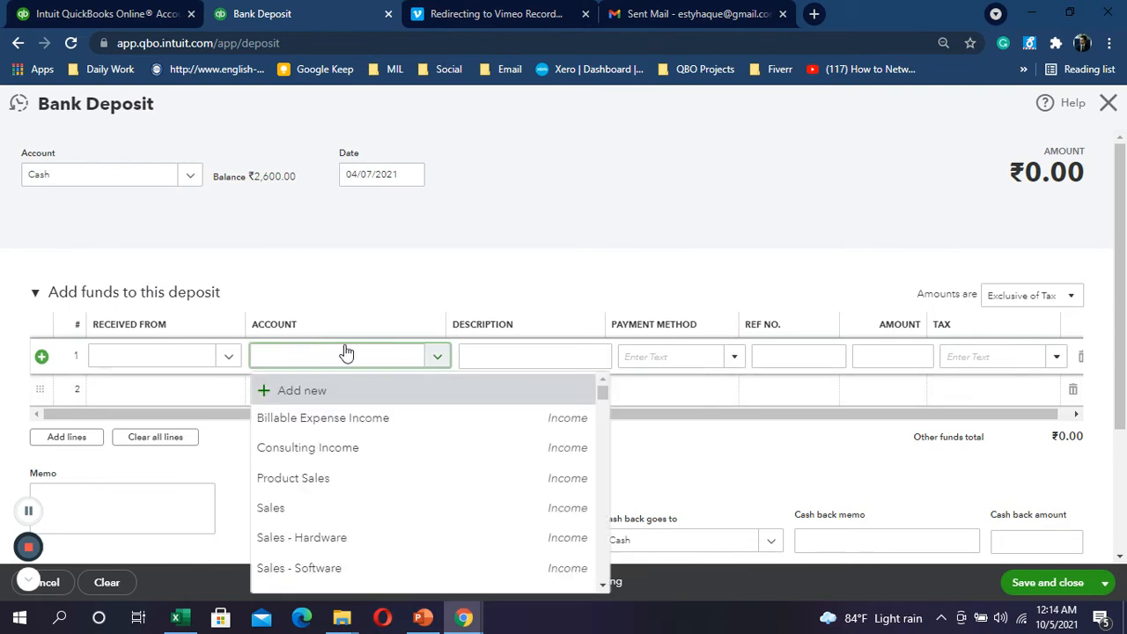
type("loan")
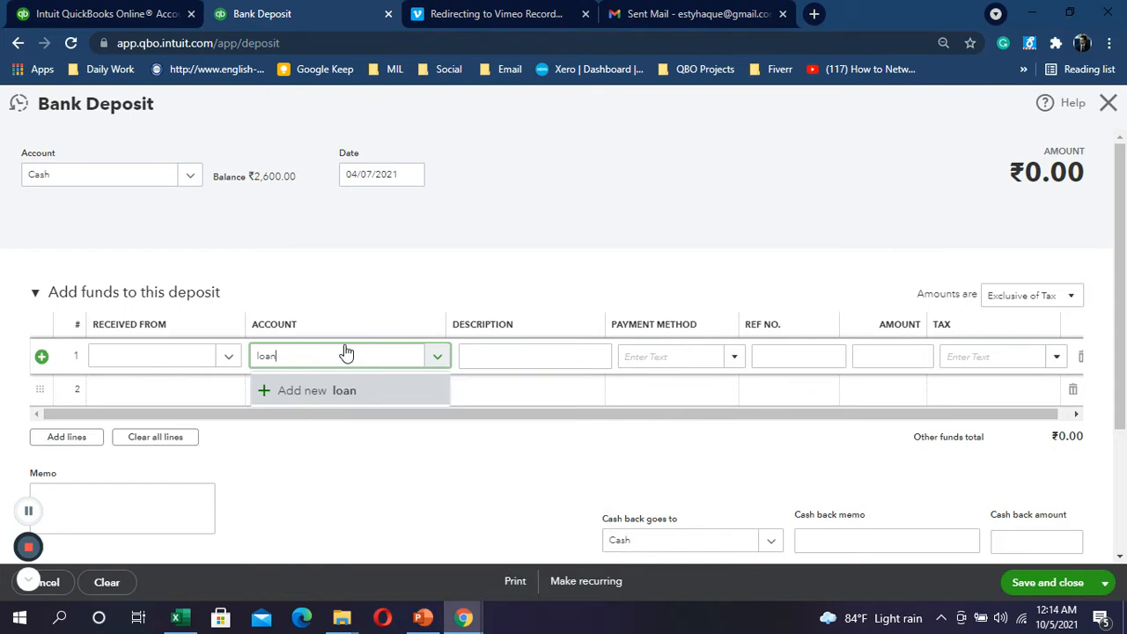
left_click(351, 391)
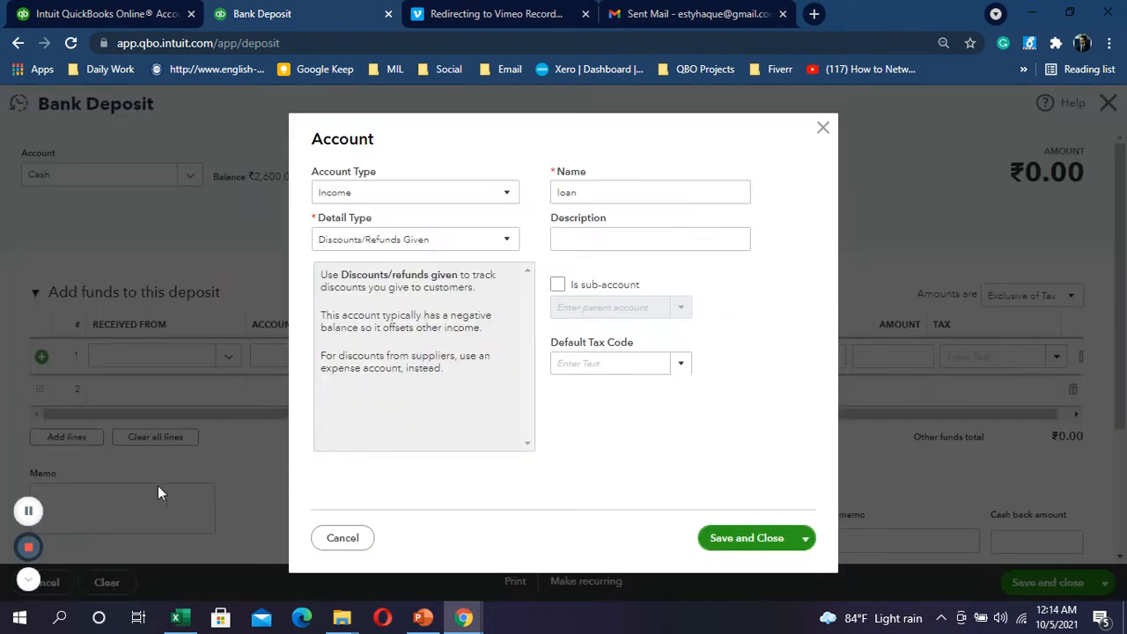
left_click(30, 511)
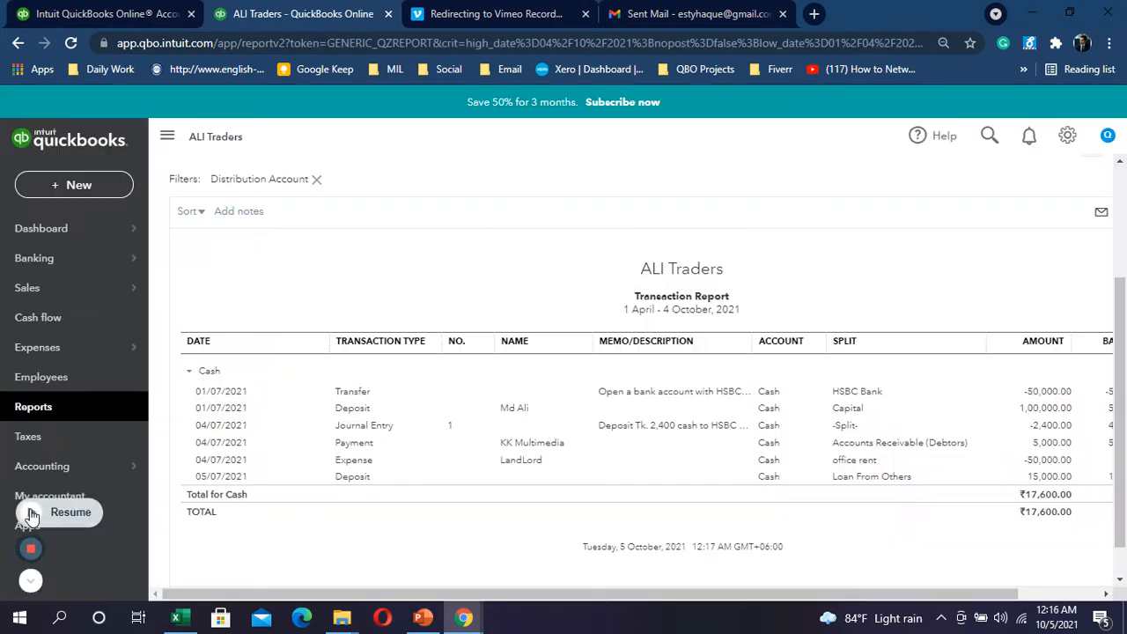
left_click(32, 514)
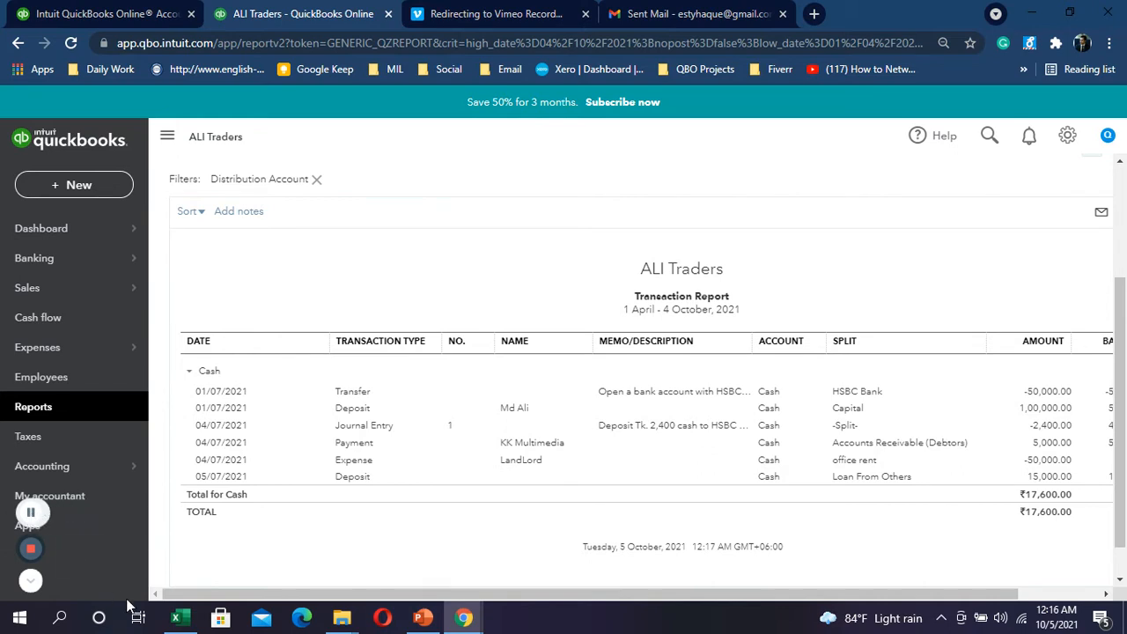
Step: Bring Excel's Transaction List back to the front, showing row 14's 15,000.00 cash loan
mouse_move(176, 617)
left_click(129, 515)
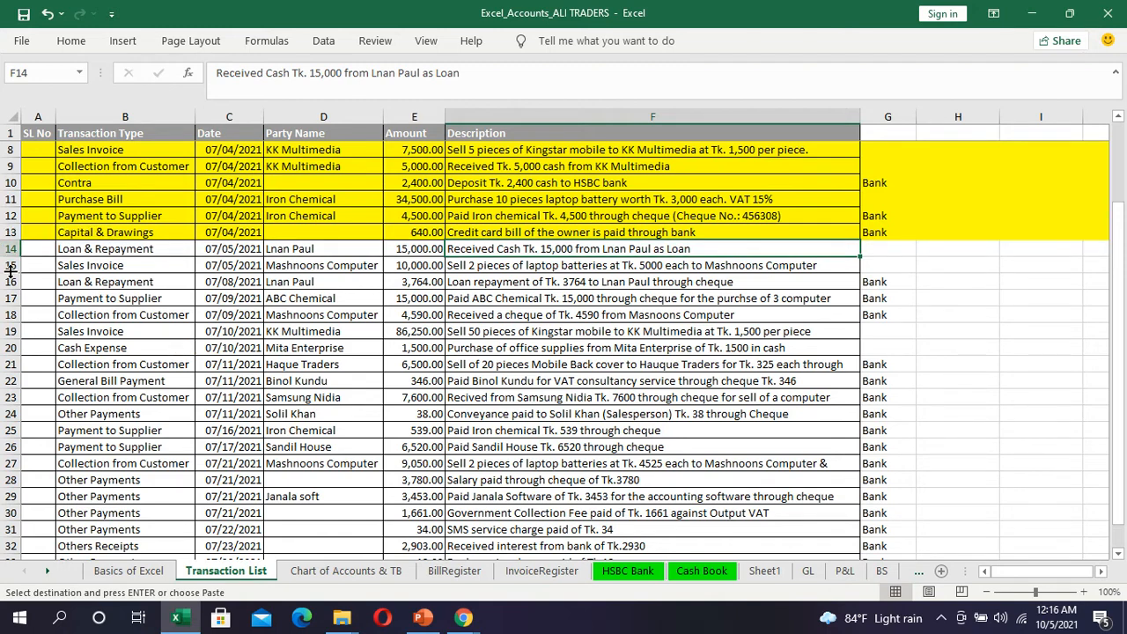
Step: Select row 15's Sales Invoice in Excel and compare it with QuickBooks' + New menu
left_click(8, 265)
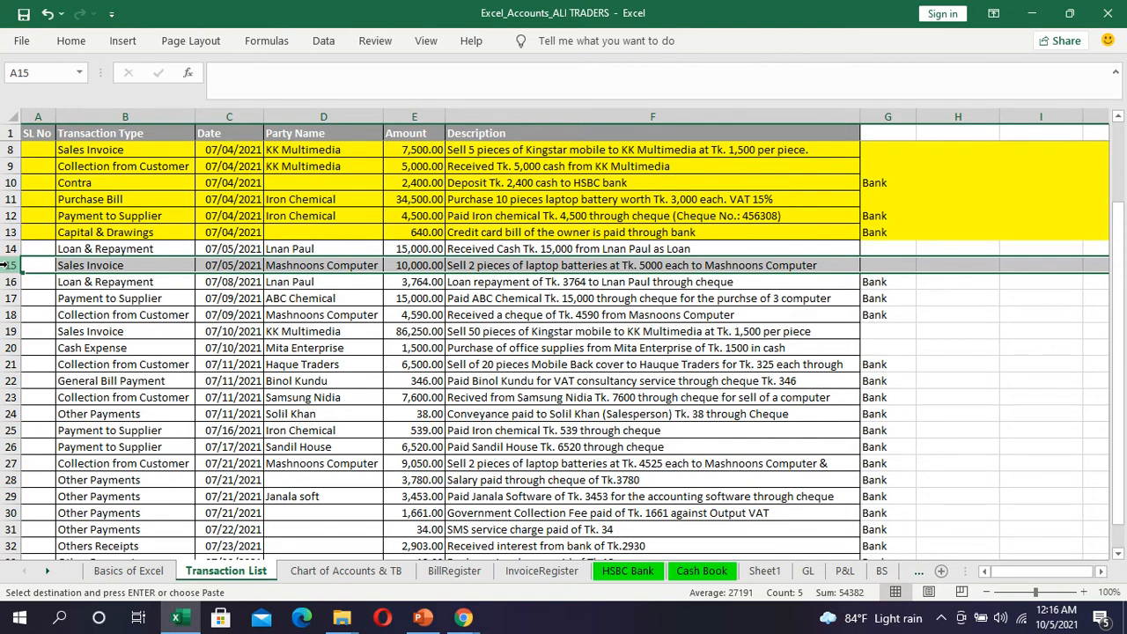
key("alt+Tab")
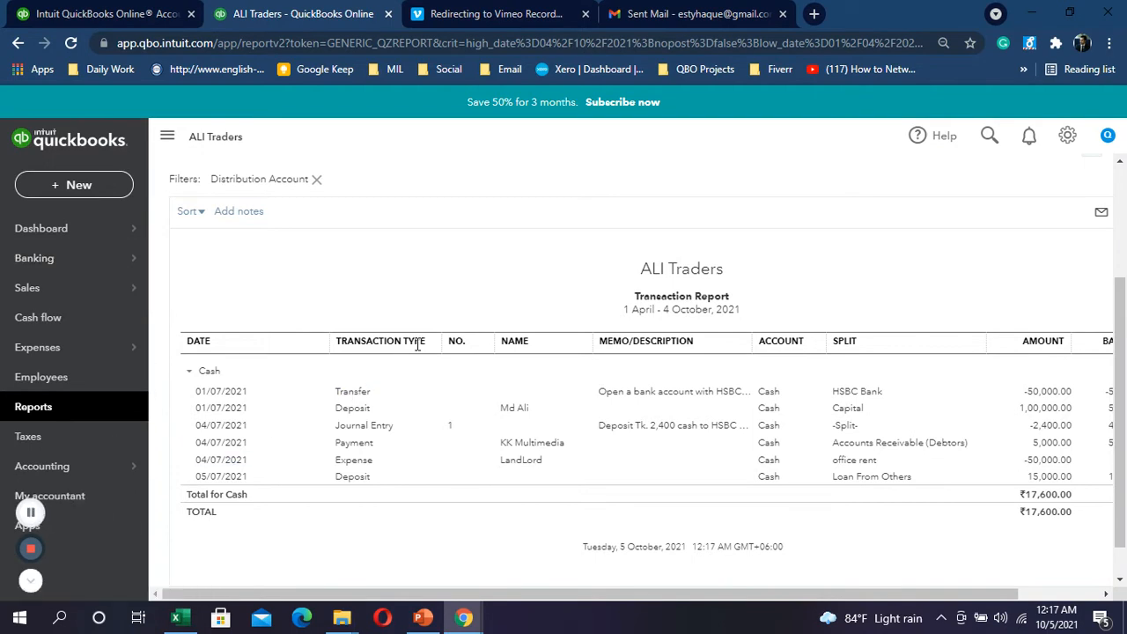
left_click(114, 186)
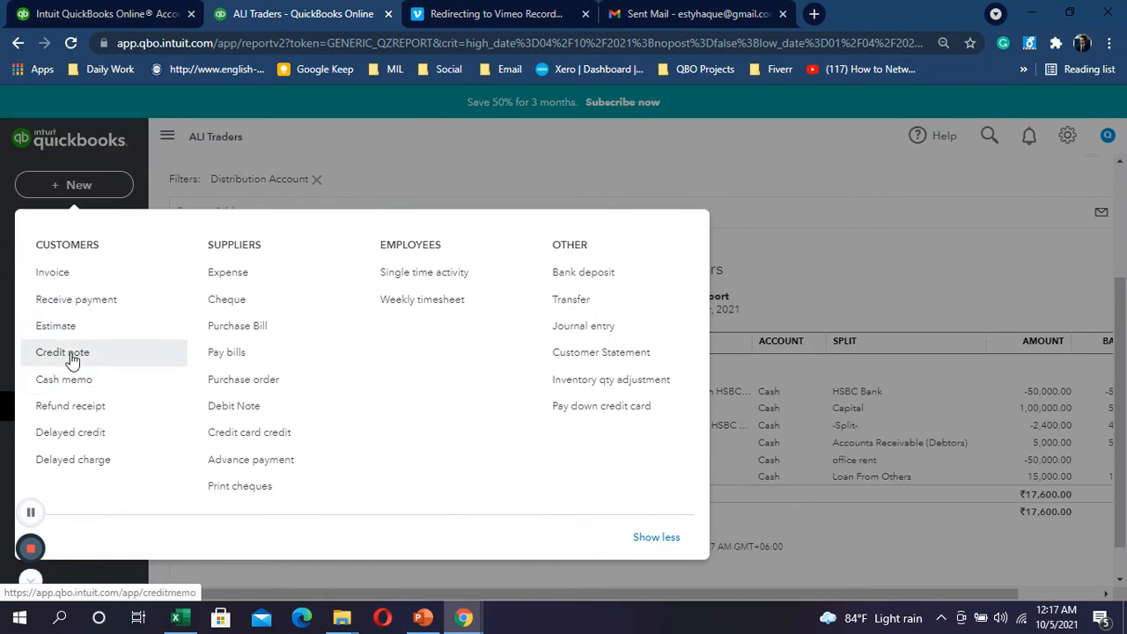
key("alt+Tab")
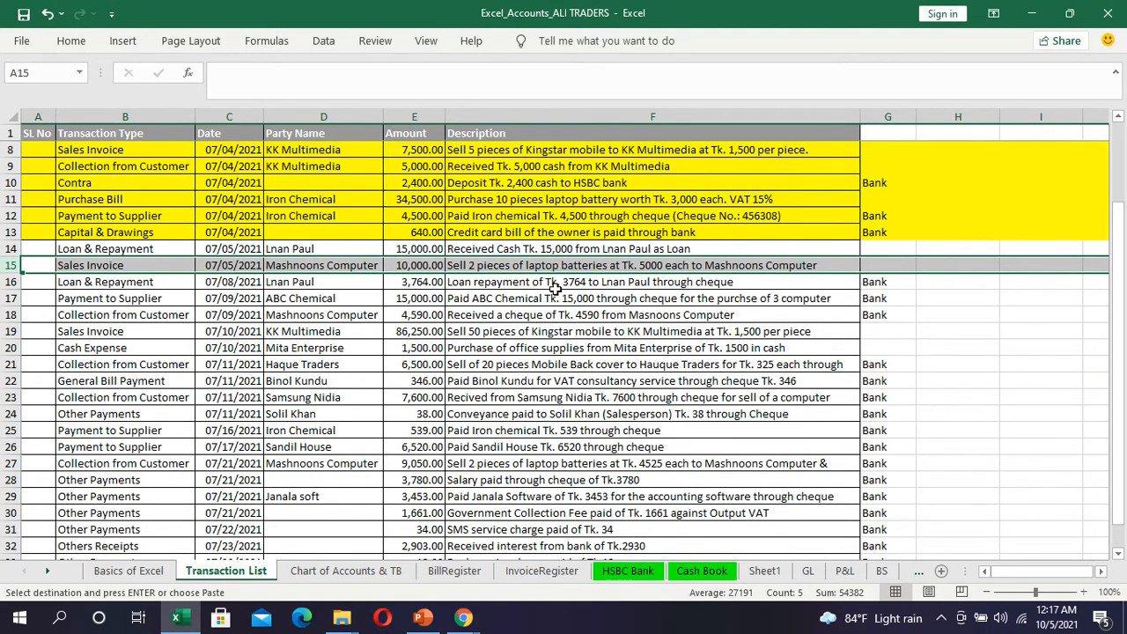
Step: Read the row 16–18 descriptions: loan repayment, ABC Chemical payment and cheque collection
scroll(556, 291, "down", 1)
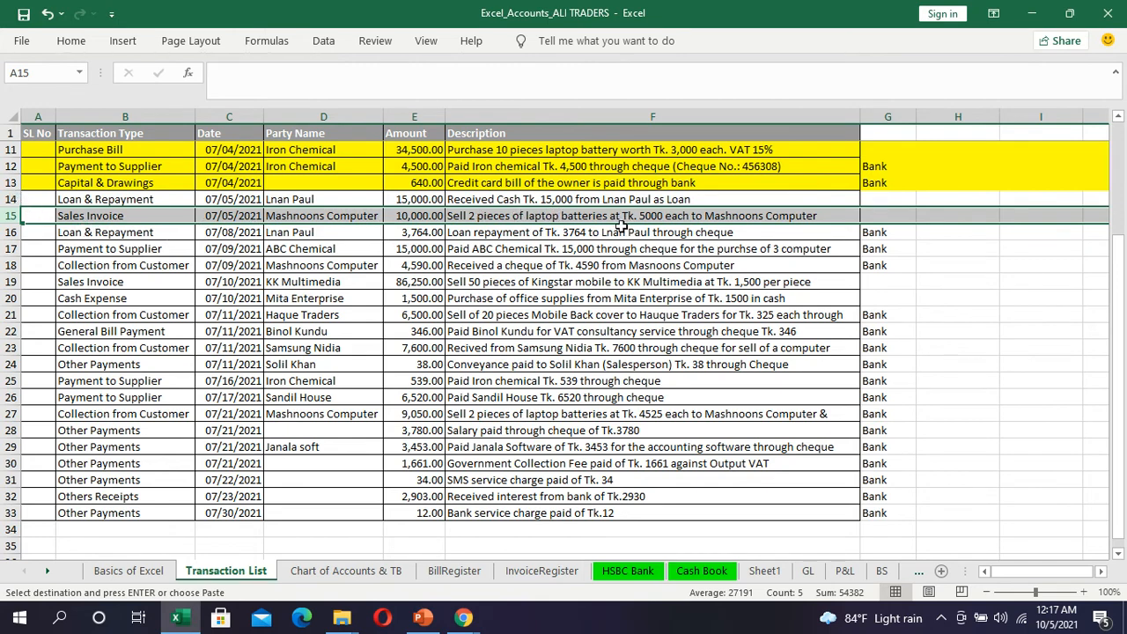
left_click(511, 234)
left_click(517, 258)
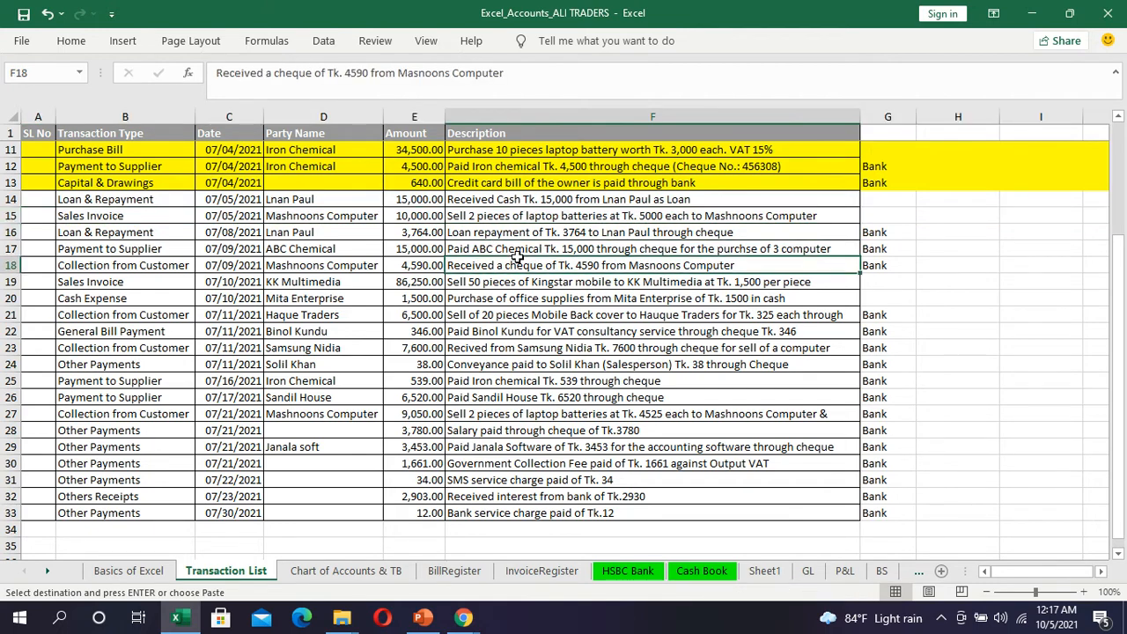
left_click(519, 247)
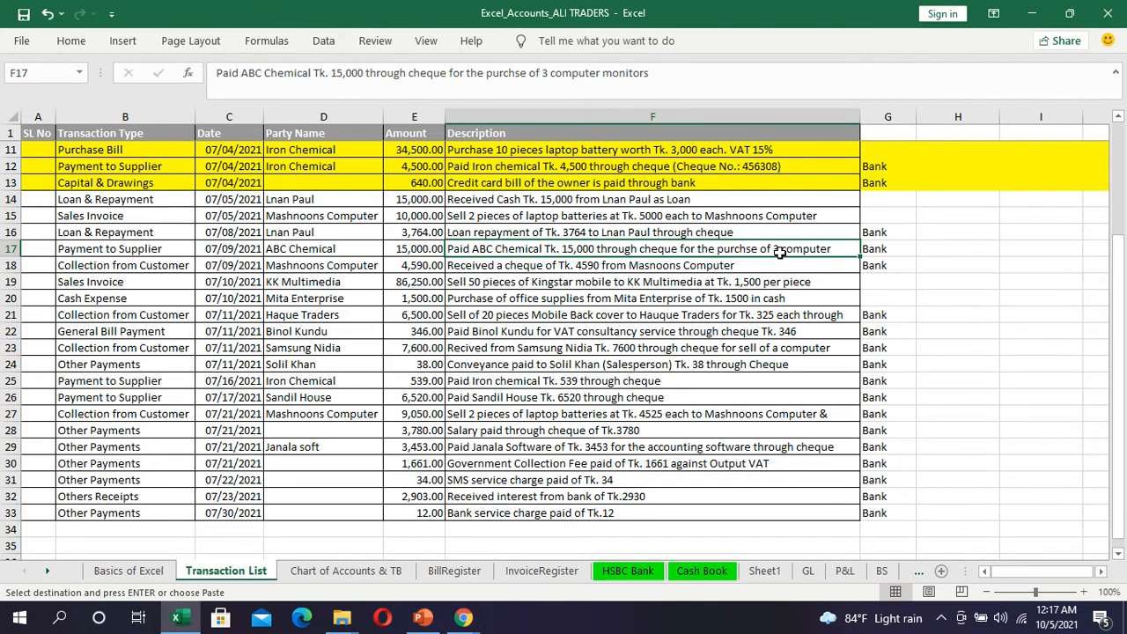
left_click(4, 215)
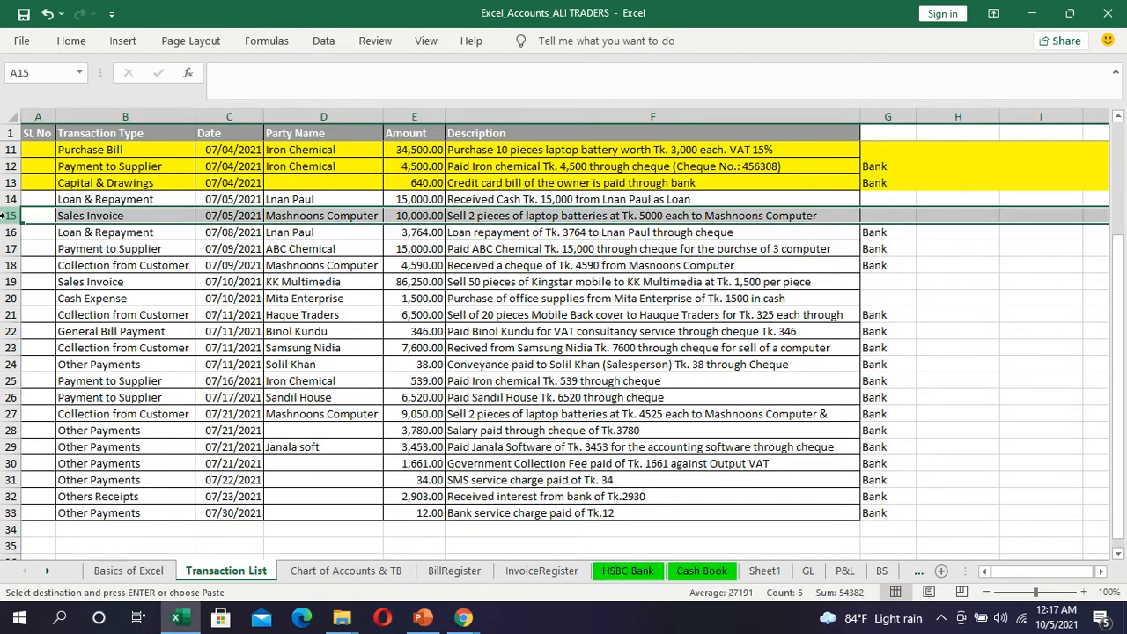
key("alt+Tab")
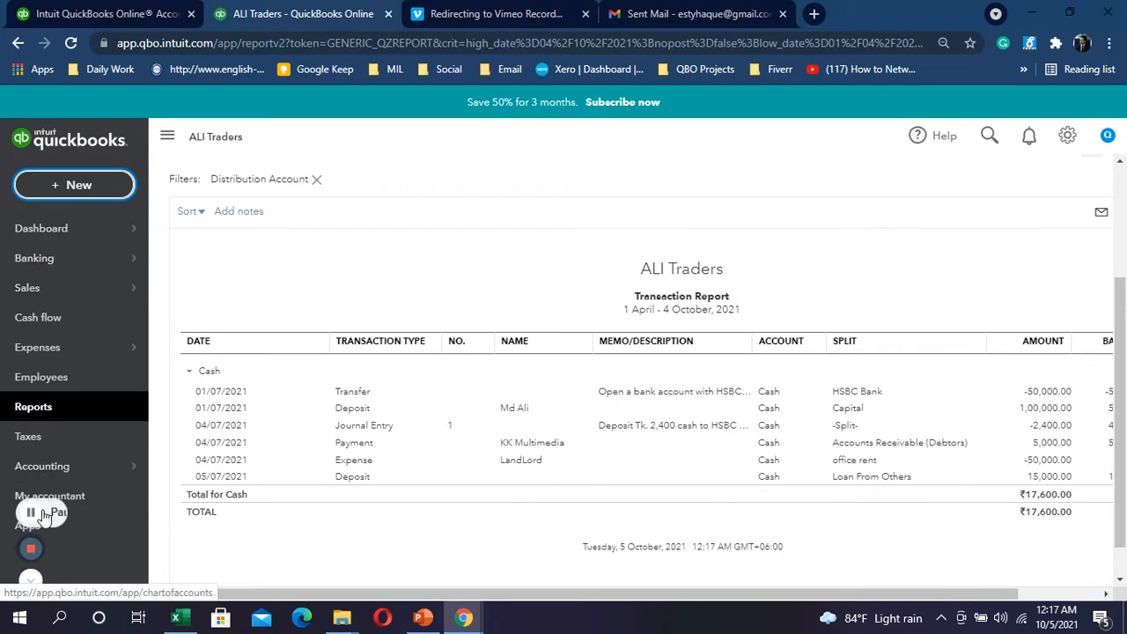
Step: Review Excel rows 17 and 16 (ABC Chemical payment, loan repayment) before returning to the QuickBooks report
left_click(44, 517)
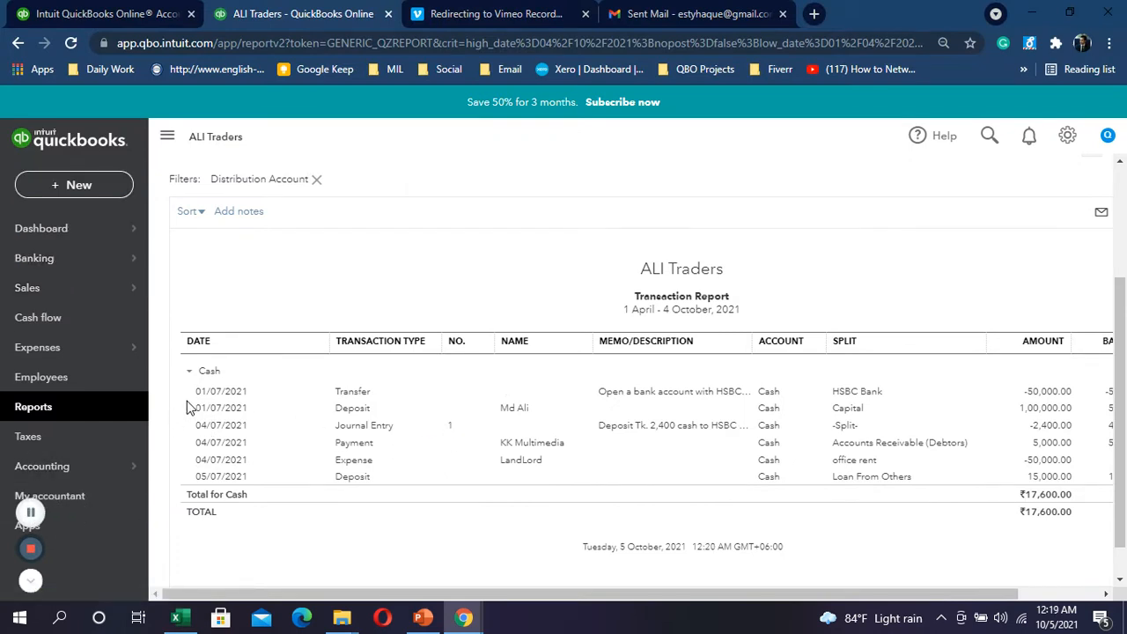
key("alt+Tab")
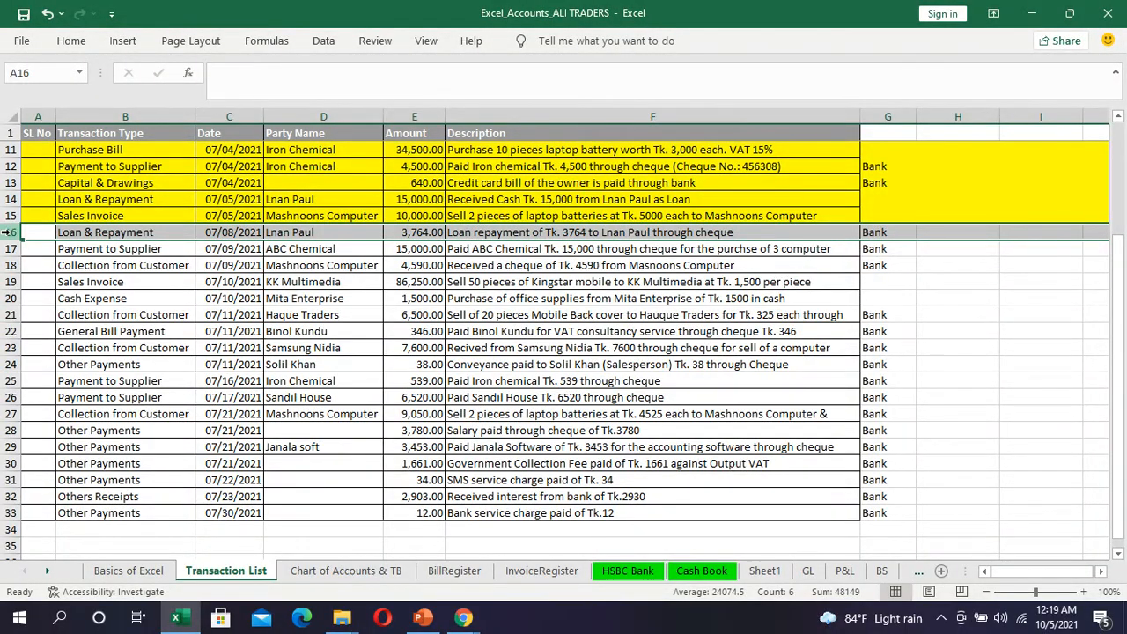
left_click(7, 250)
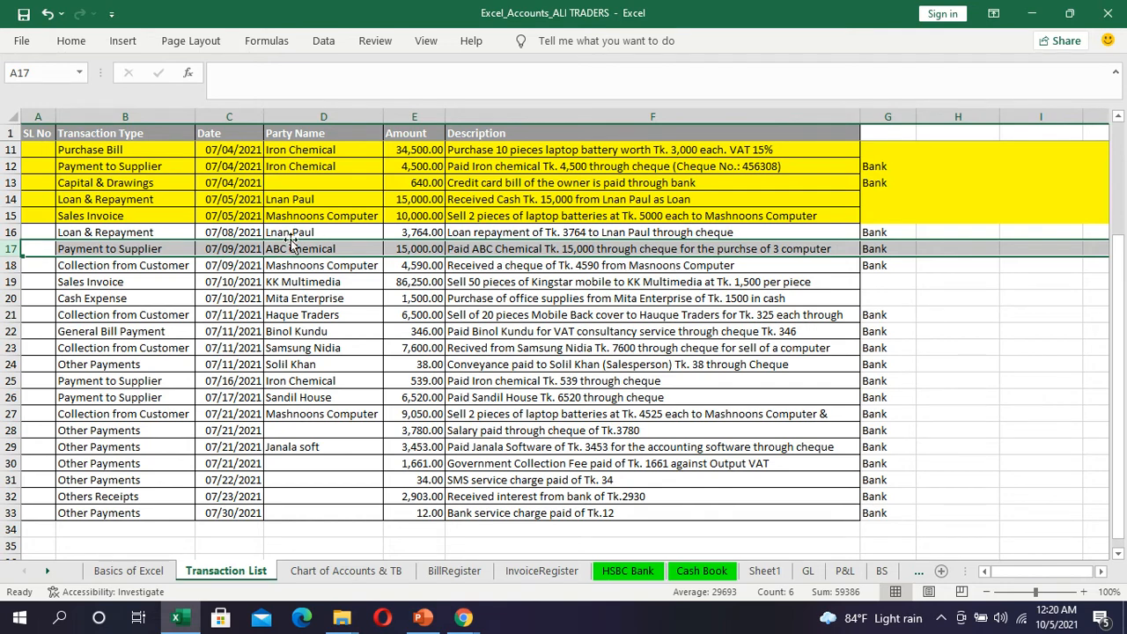
left_click(7, 232)
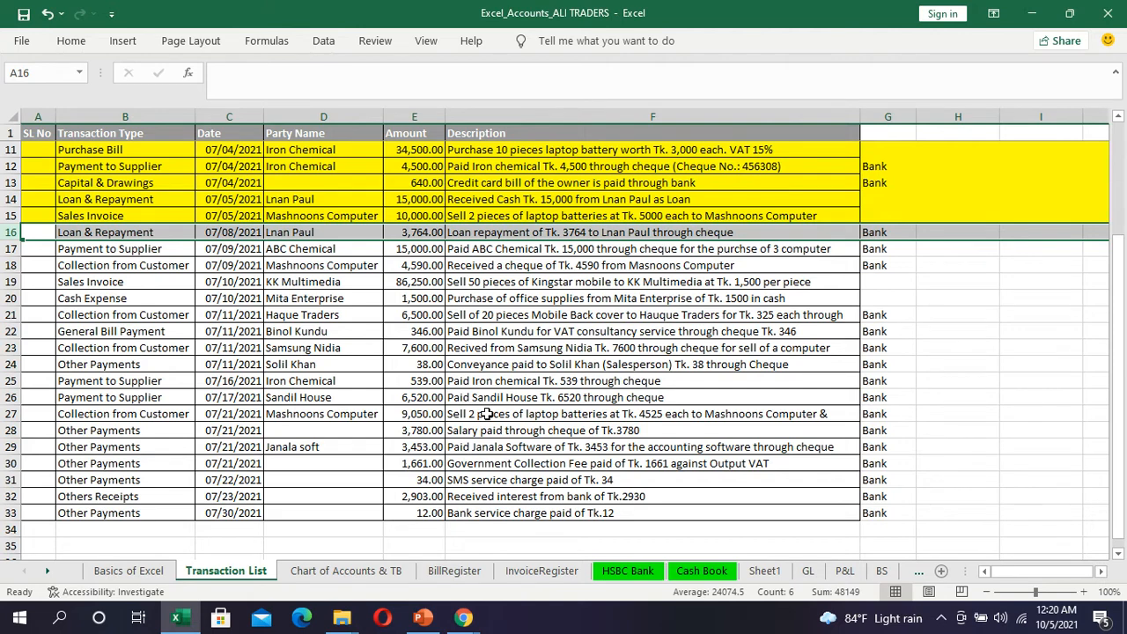
key("alt+Tab")
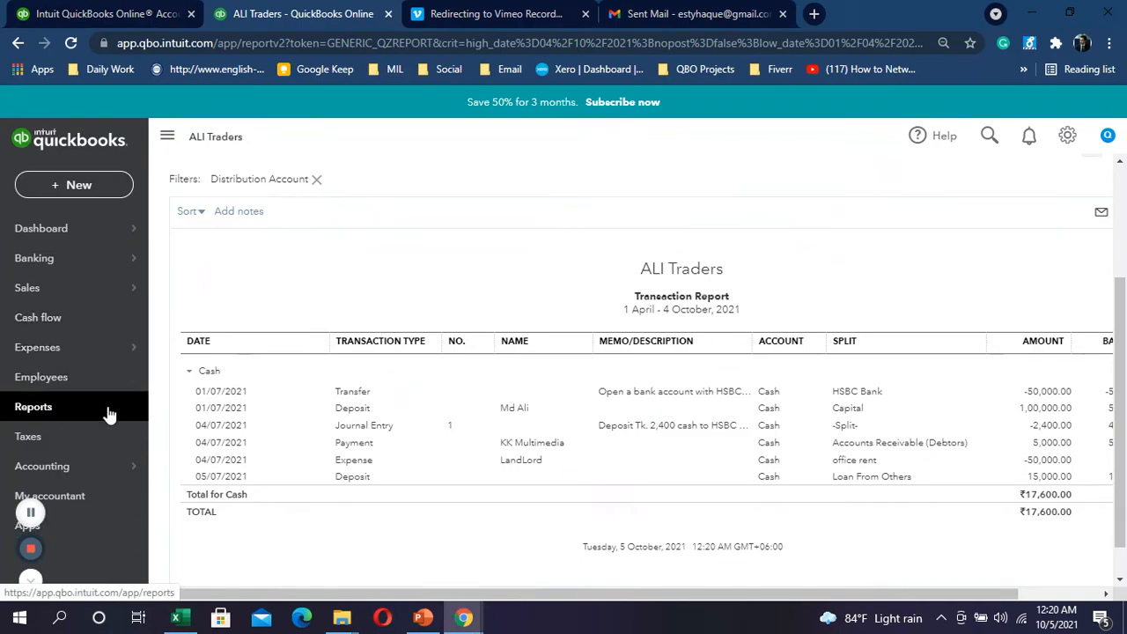
Step: Start a new journal entry from the + New menu
mouse_move(111, 300)
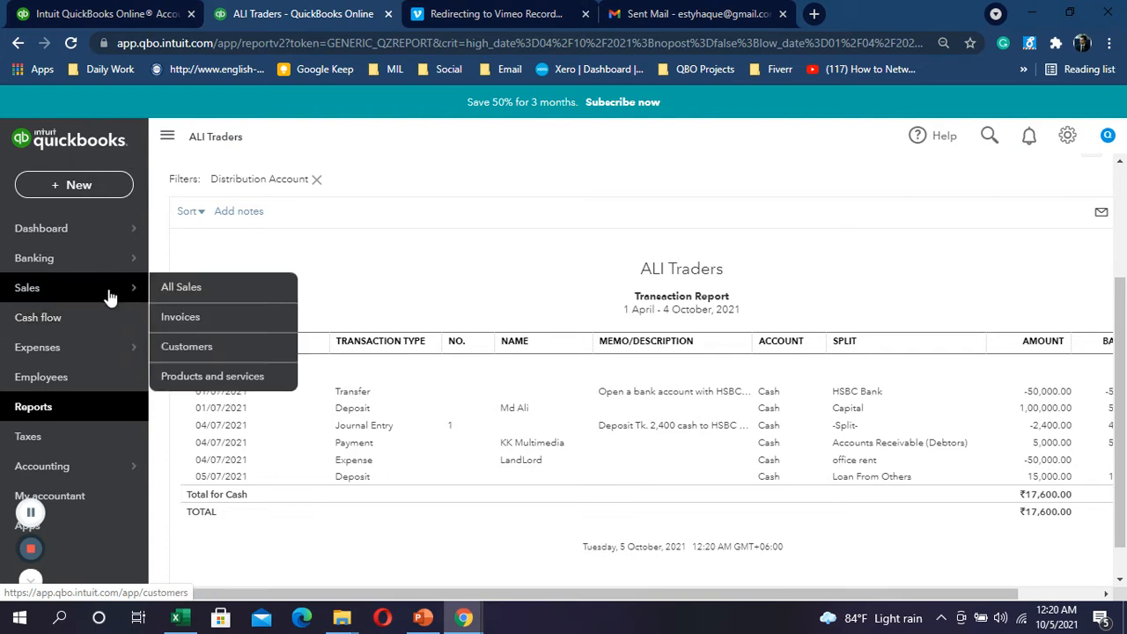
left_click(91, 183)
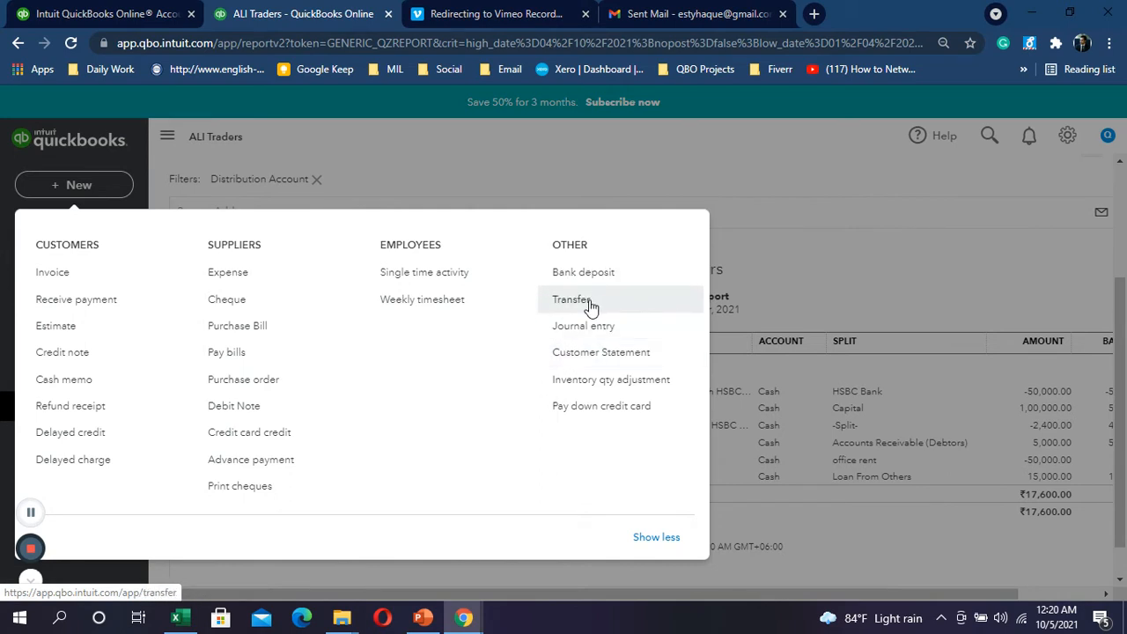
left_click(612, 337)
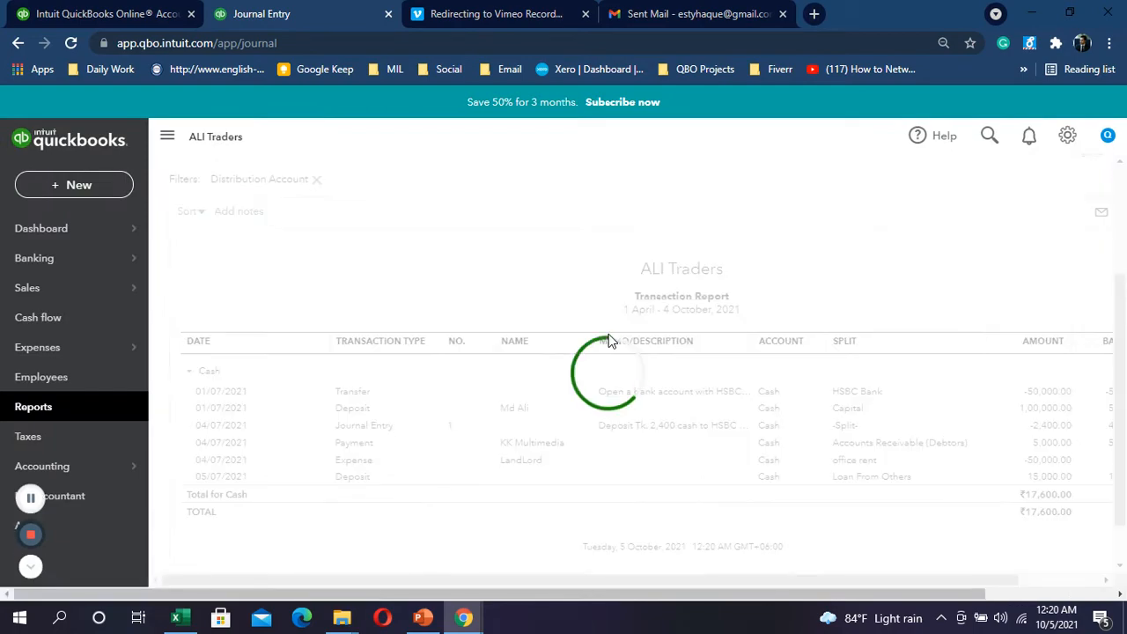
Step: Copy the loan repayment description from Excel cell F16 for the journal entry
key("alt+Tab")
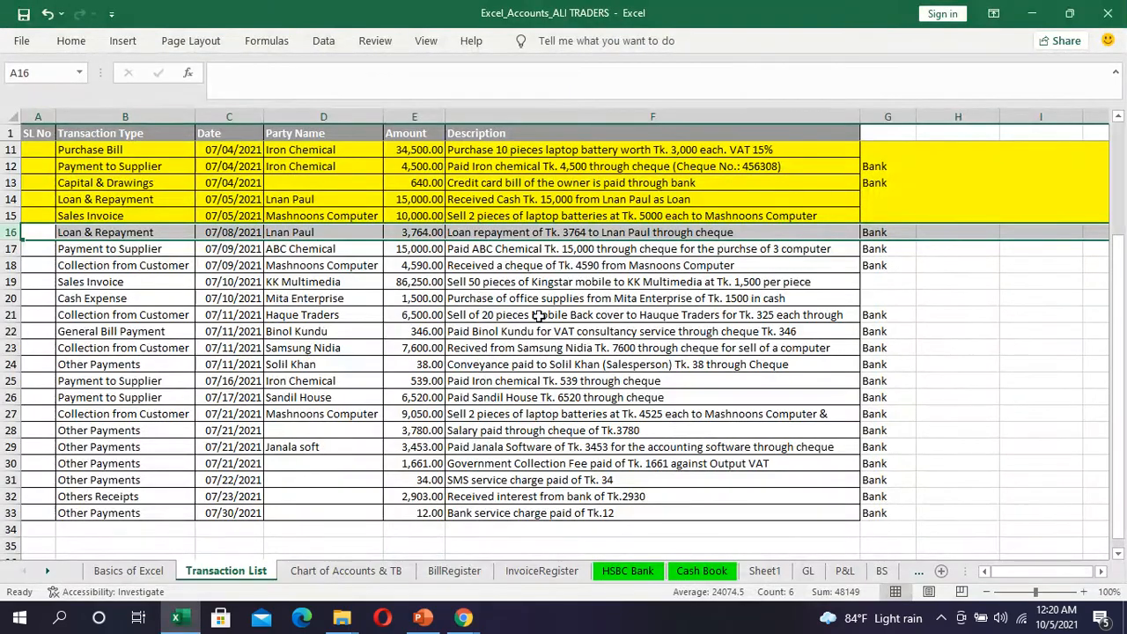
key("alt+Tab")
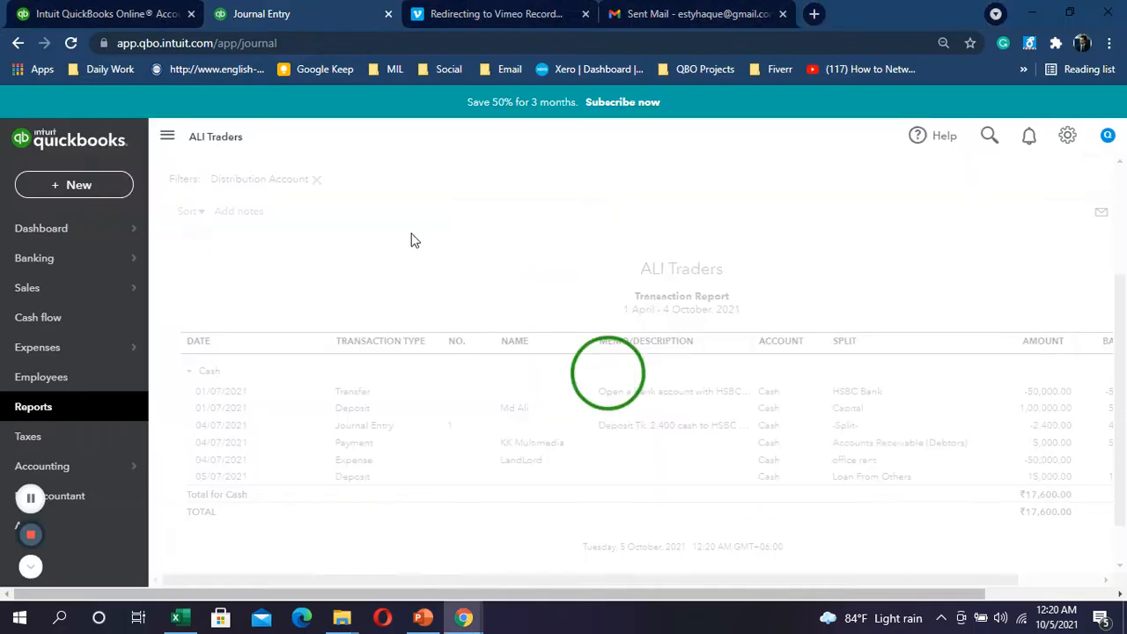
key("alt+Tab")
left_click(400, 232)
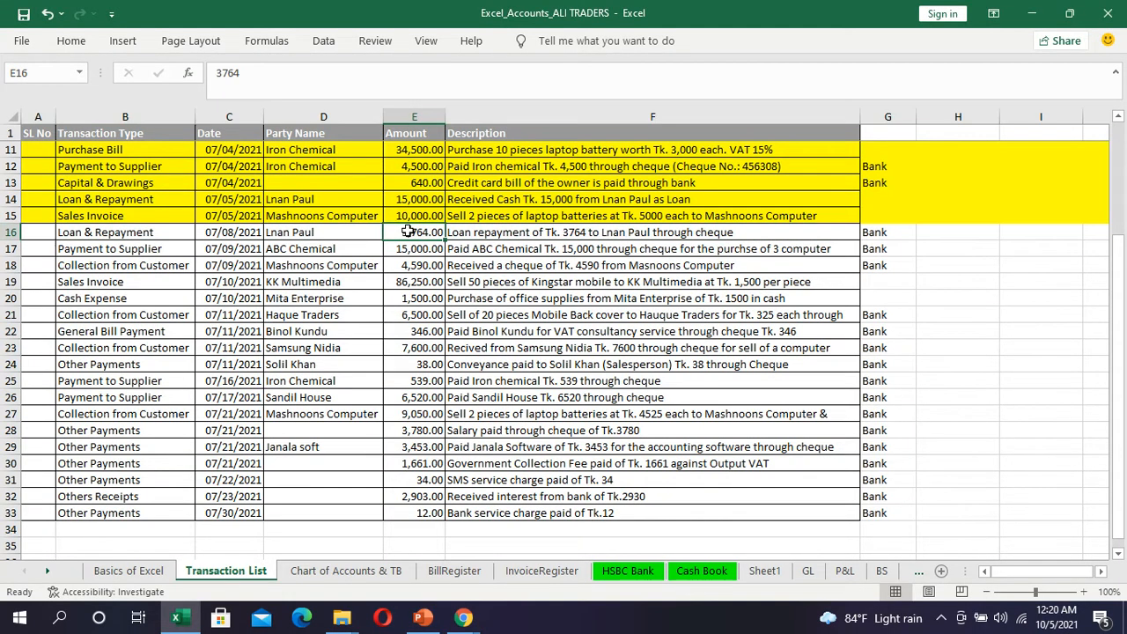
left_click(483, 235)
key("ctrl+c")
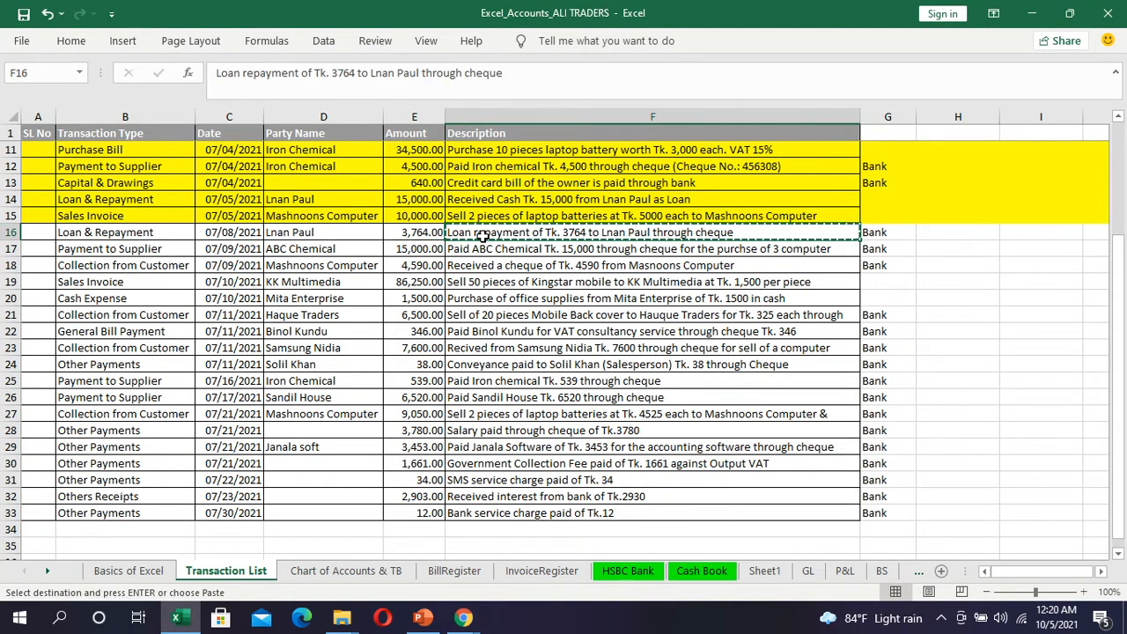
key("alt+Tab")
left_click(79, 213)
key("alt+Tab")
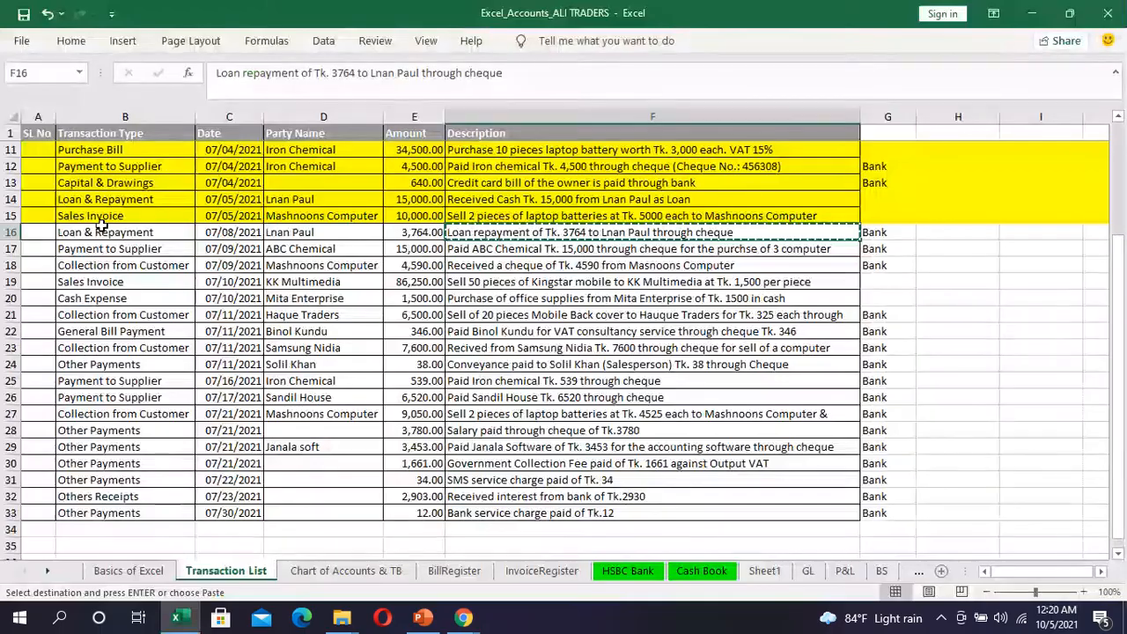
key("alt+Tab")
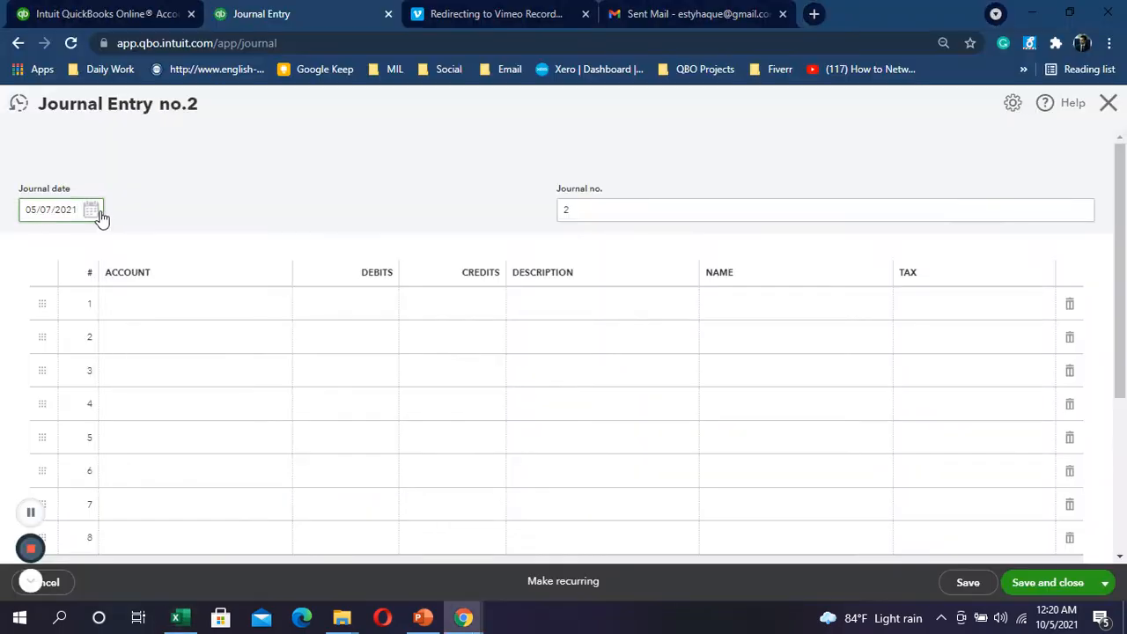
Step: Date the entry 08/07/2021 and credit HSBC Bank 3,764 with the pasted repayment description
left_click(98, 215)
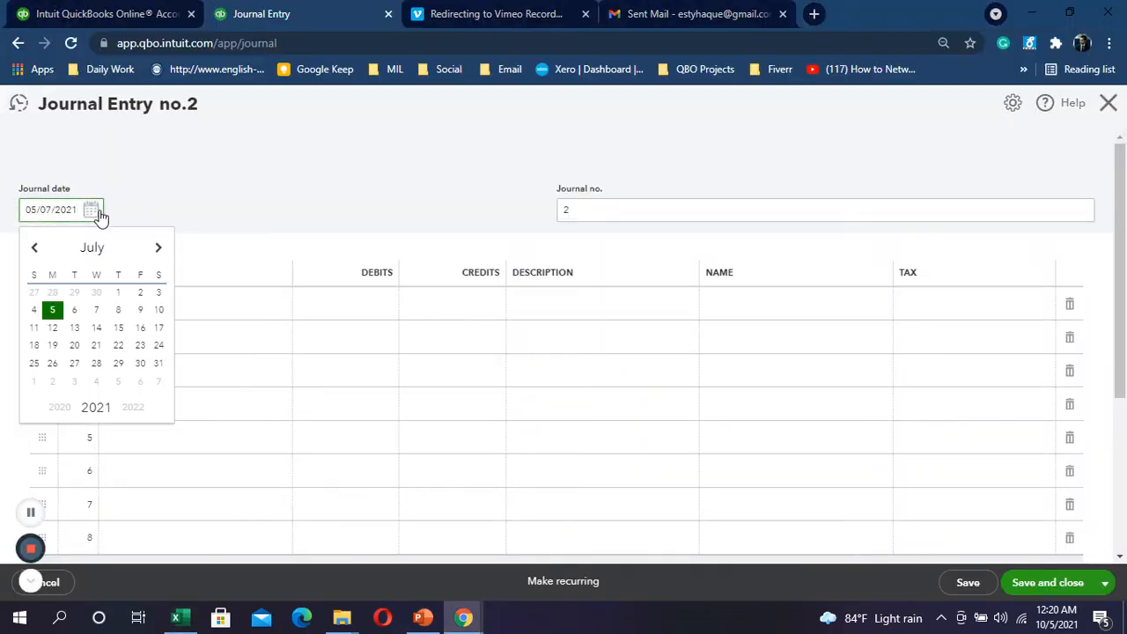
left_click(122, 316)
left_click(163, 299)
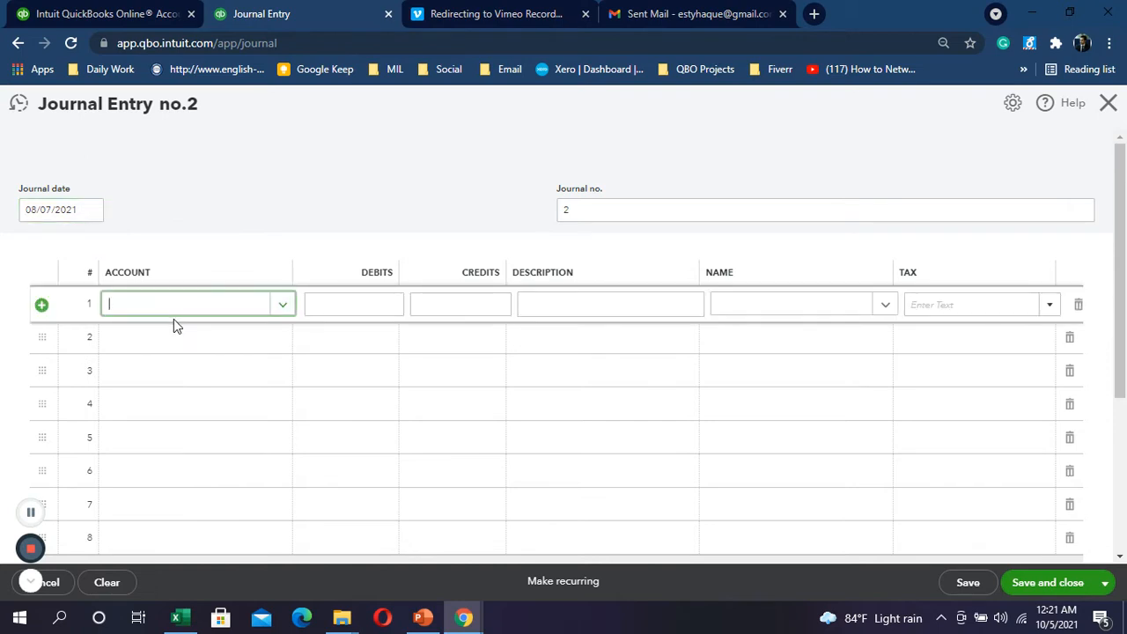
type("hsb")
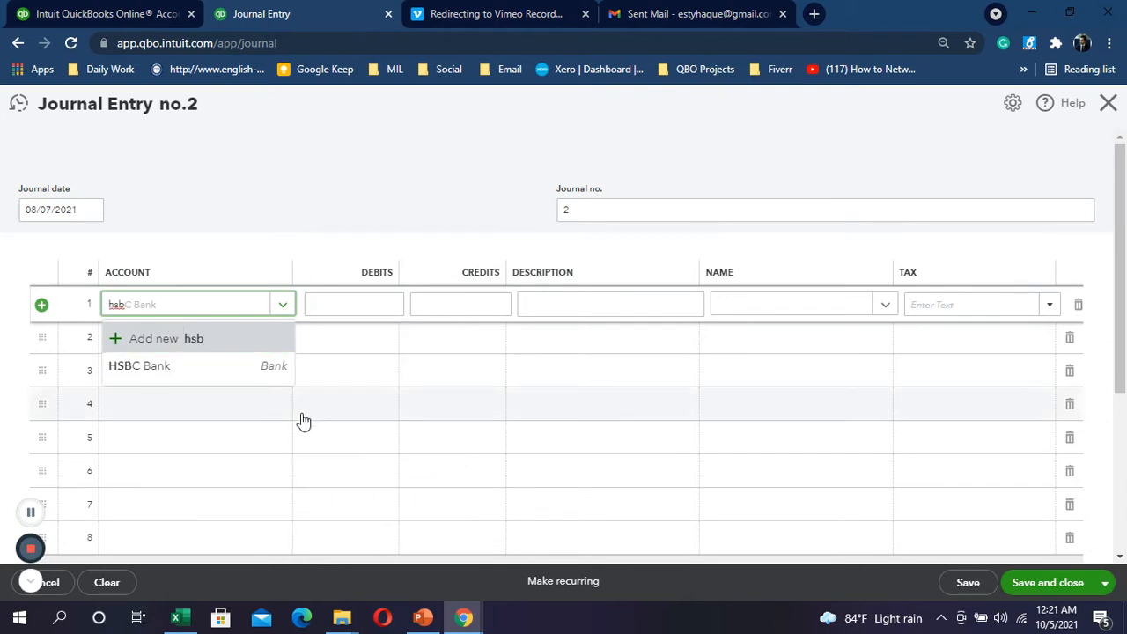
left_click(197, 370)
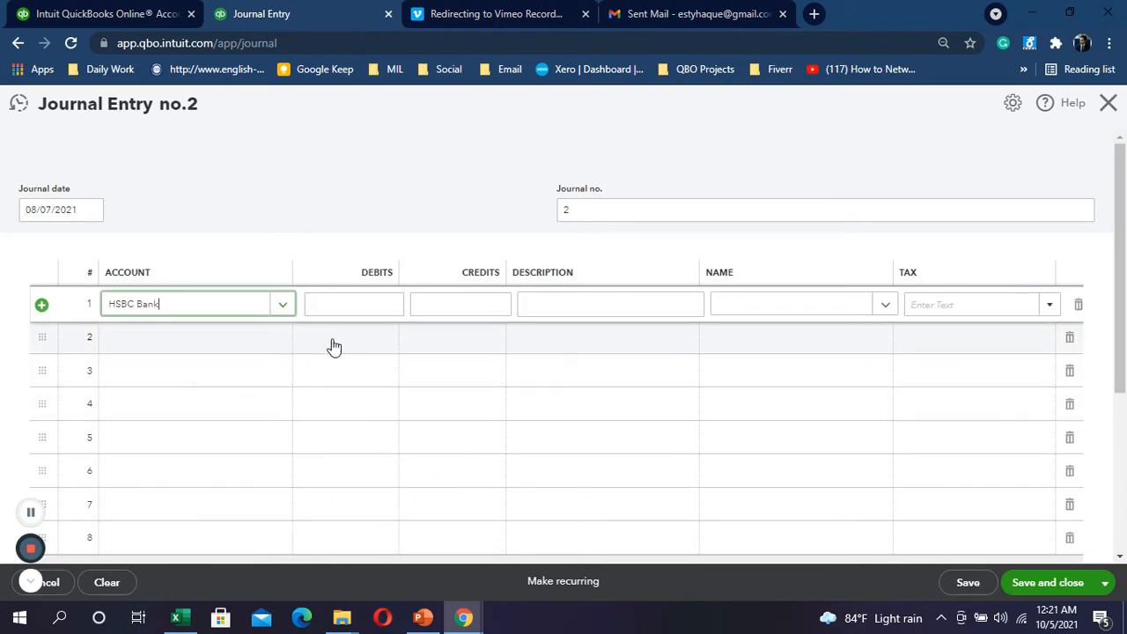
left_click(438, 304)
left_click(568, 300)
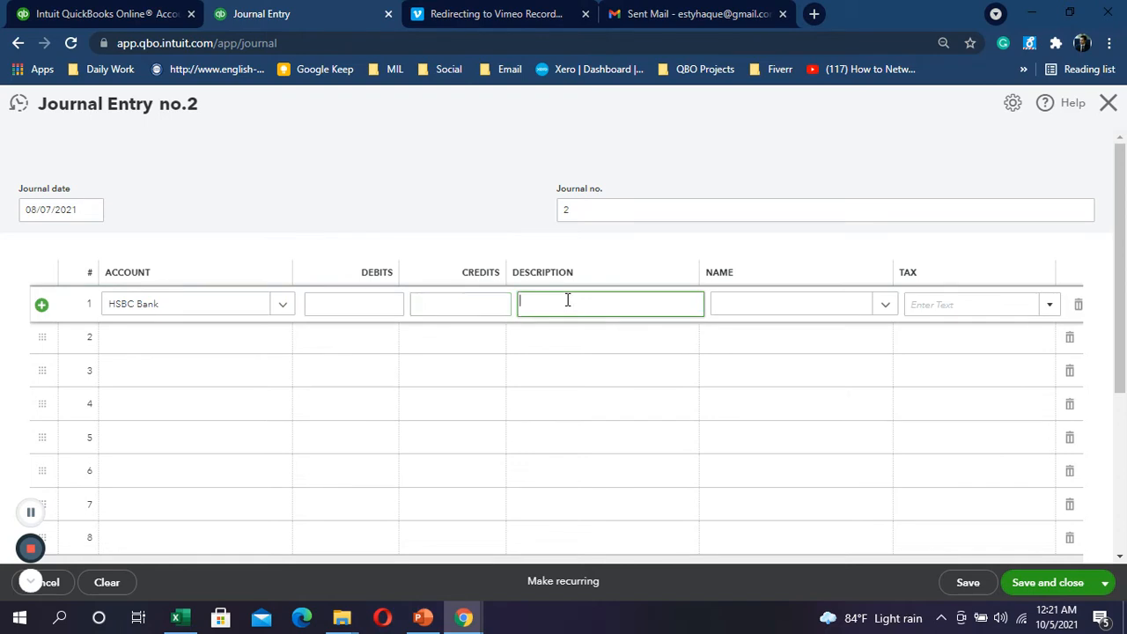
key("ctrl+v")
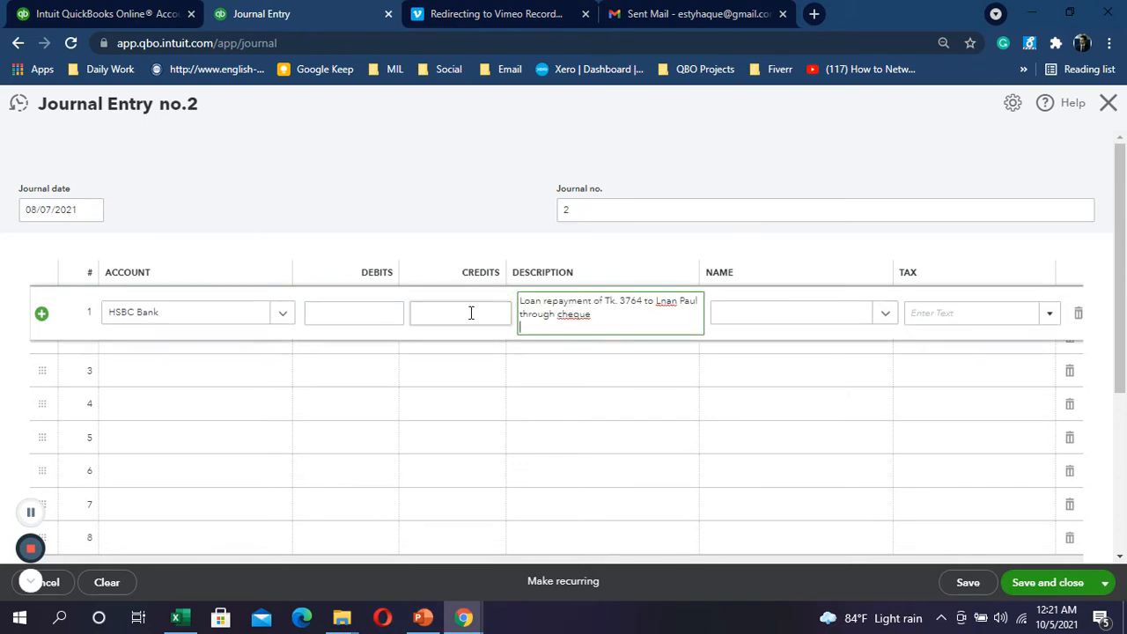
left_click(471, 312)
type("3764")
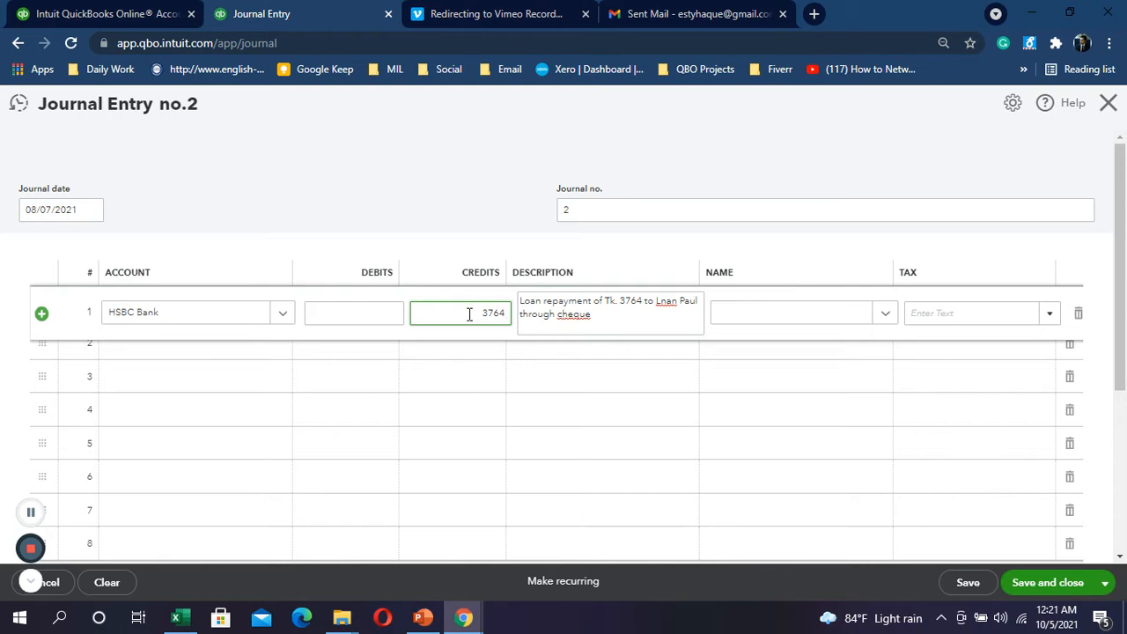
Step: Debit Loan From Others 3,764.00 on line 2, save, and select Excel row 16
left_click(186, 358)
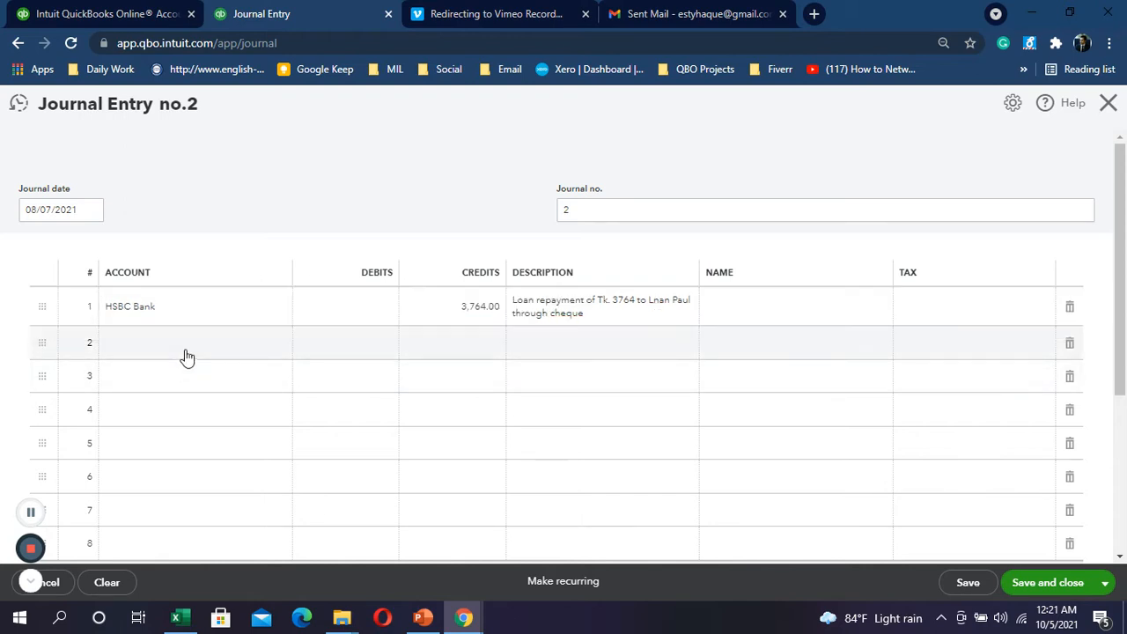
type("loan")
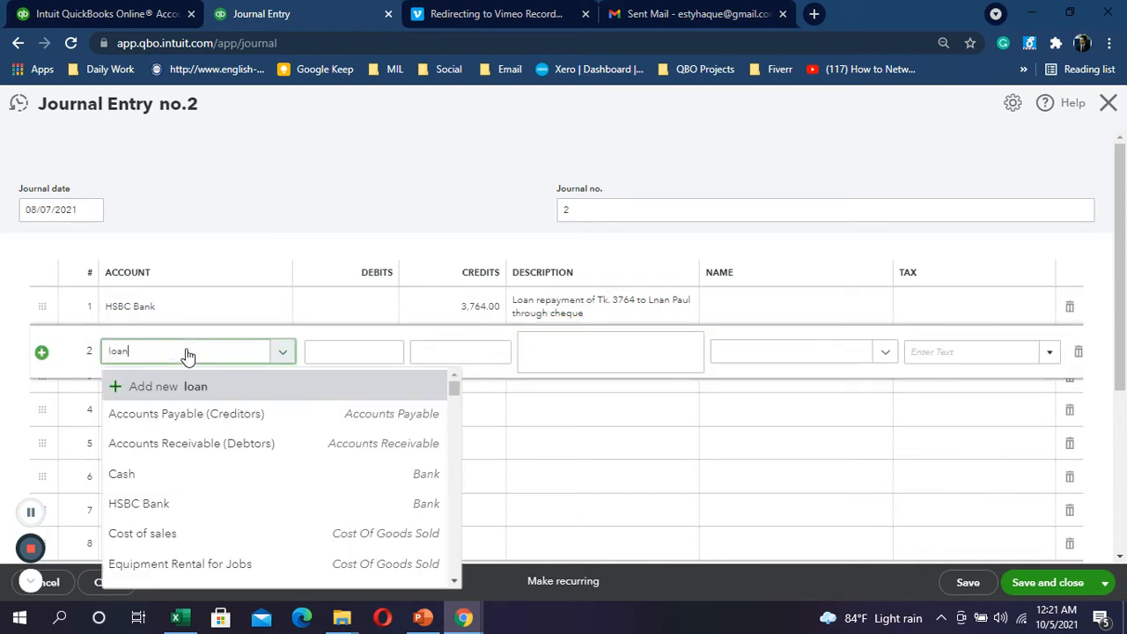
left_click(159, 414)
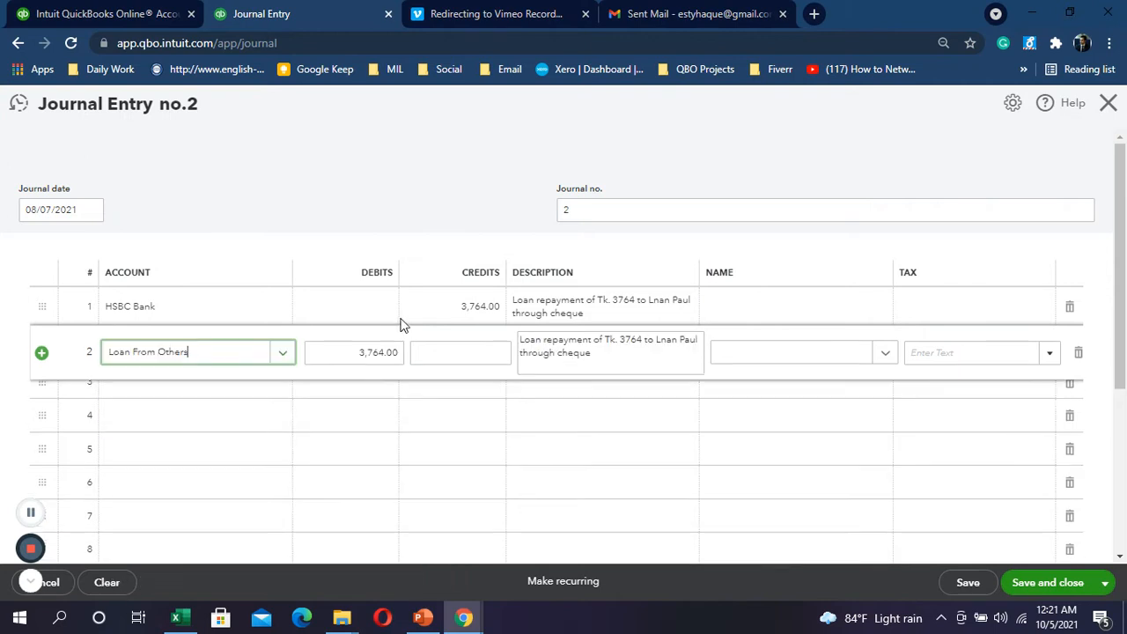
left_click(360, 355)
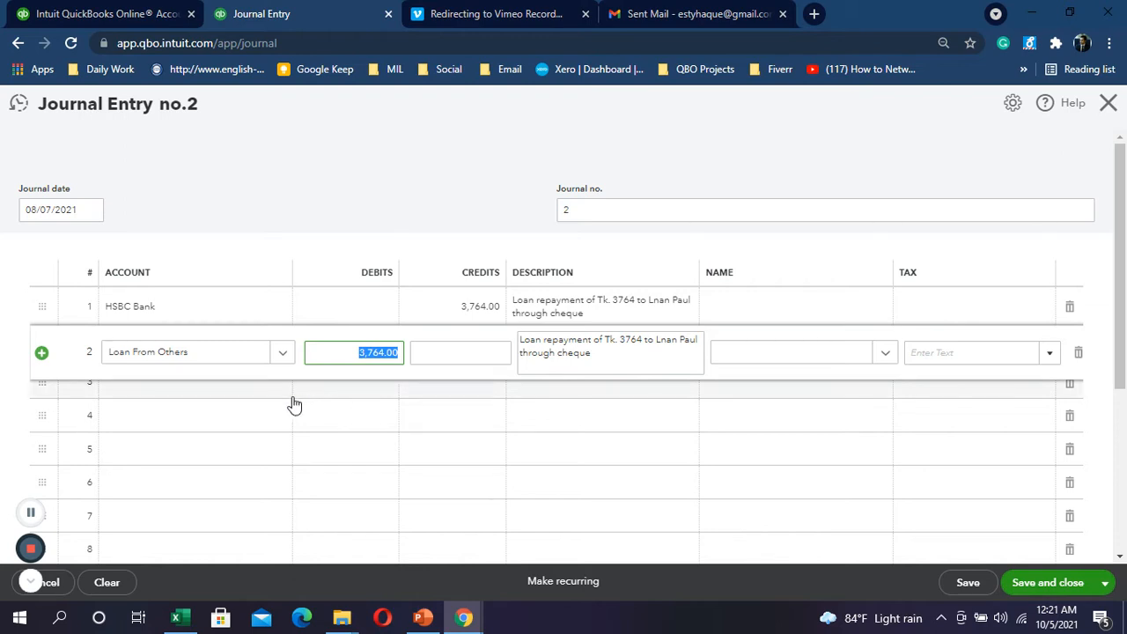
left_click(1064, 582)
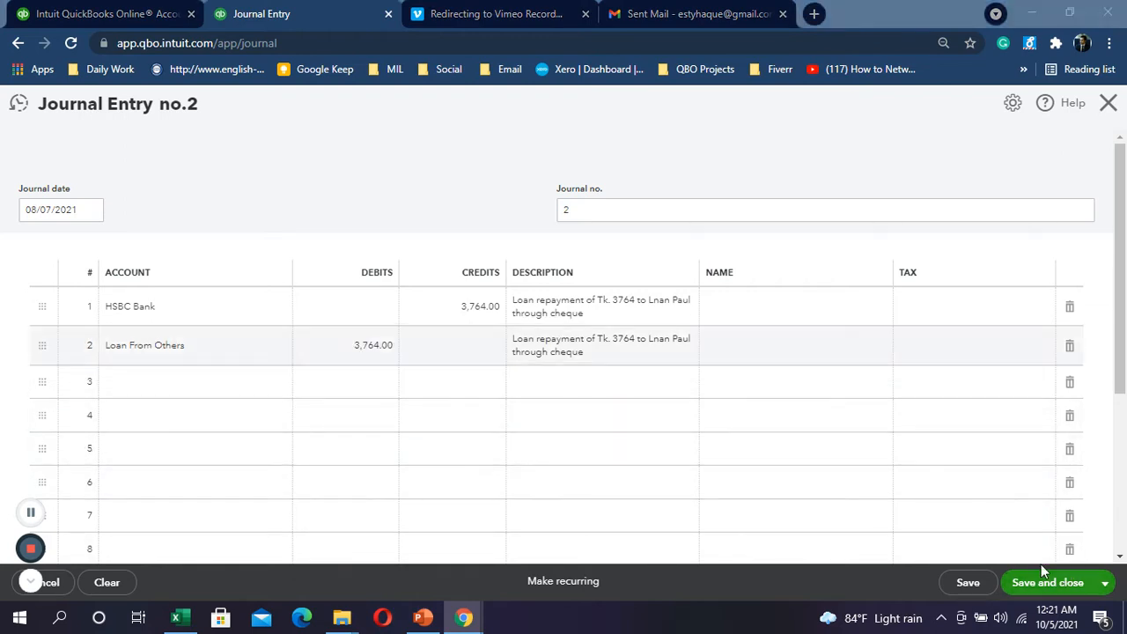
key("alt+Tab")
left_click(7, 231)
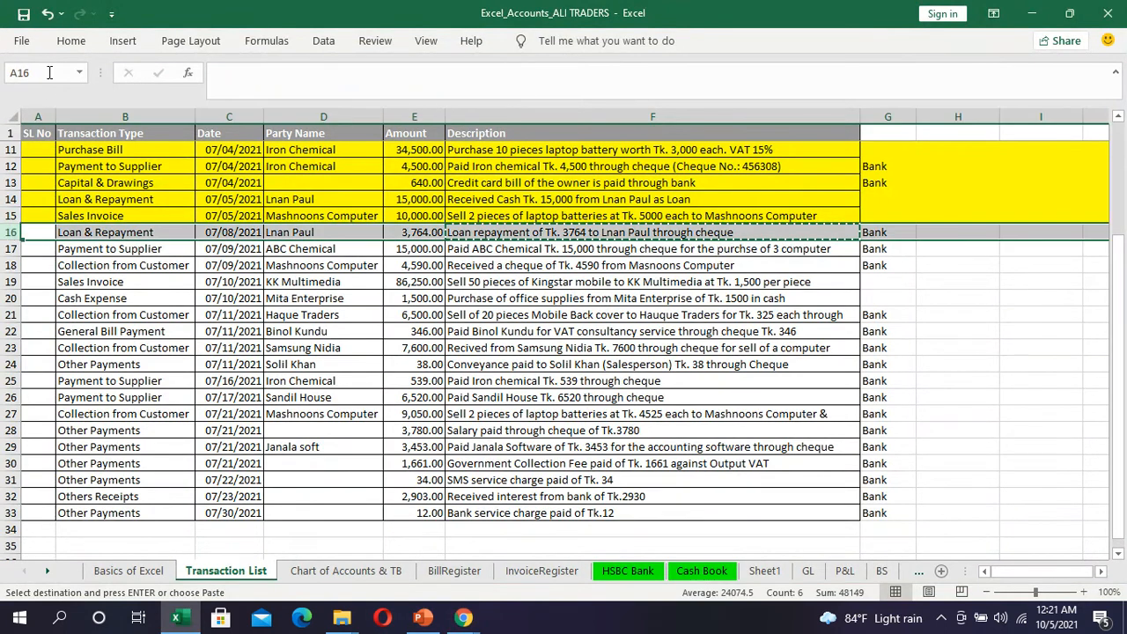
Step: Fill row 16's 3,764.00 loan repayment yellow to mark it done
left_click(66, 44)
left_click(212, 100)
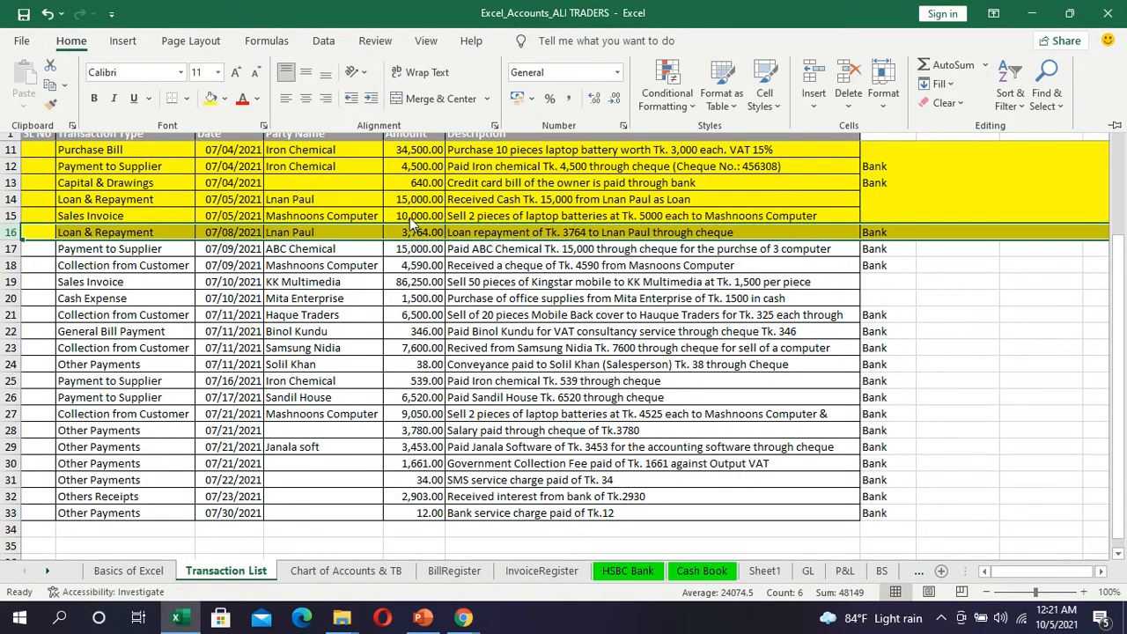
left_click(545, 255)
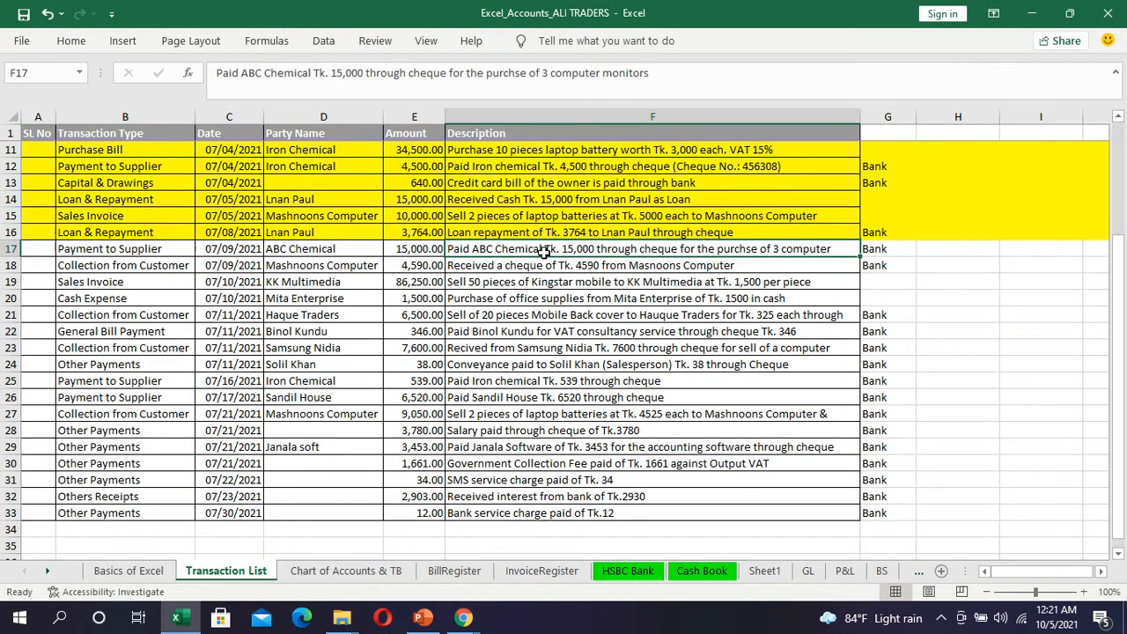
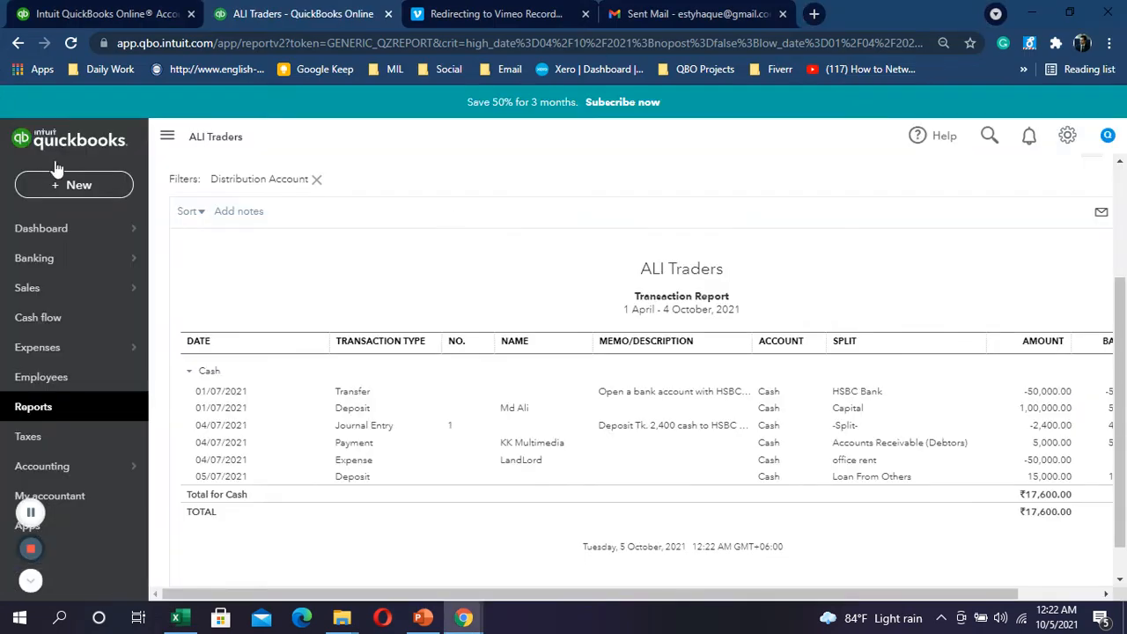
Step: Start a new cheque and copy the payee ABC Chemical from Excel cell D17
left_click(89, 185)
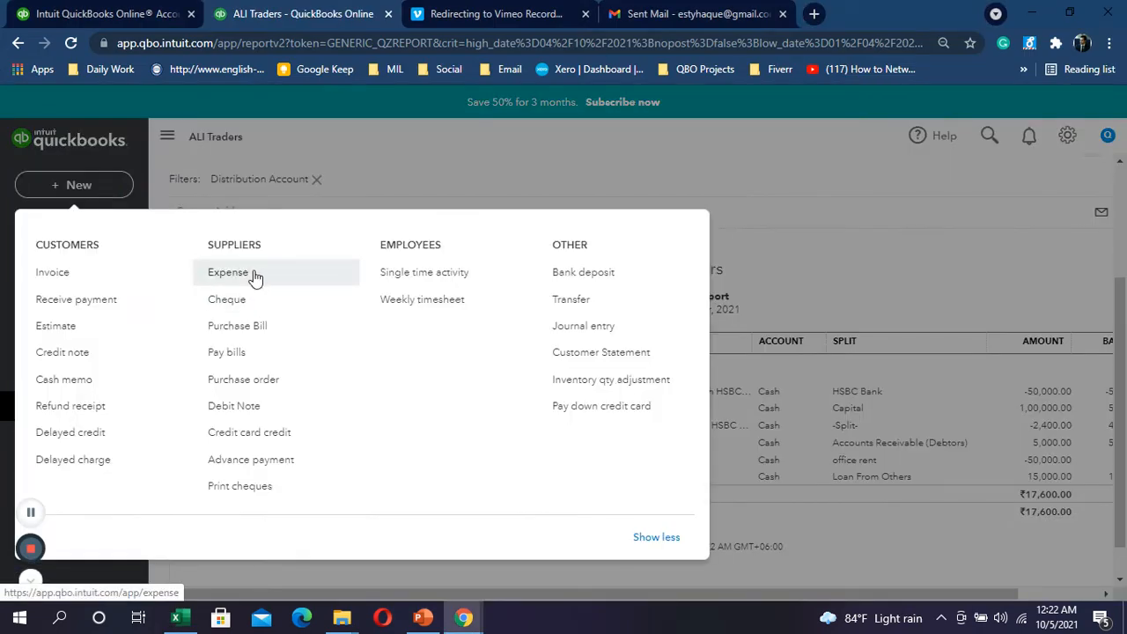
left_click(249, 301)
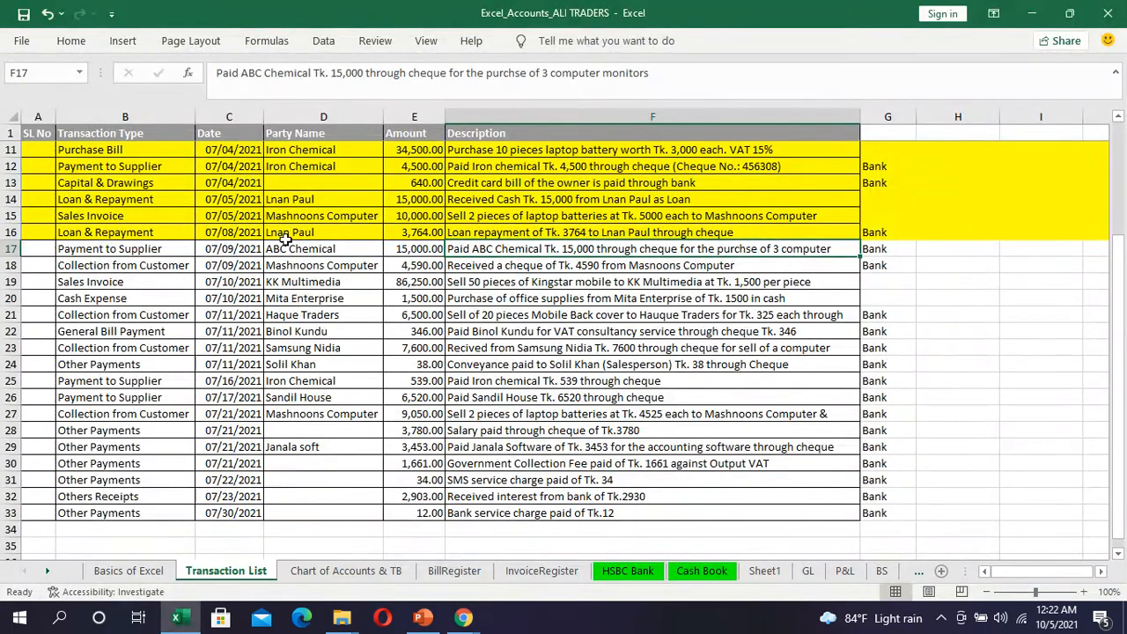
left_click(287, 249)
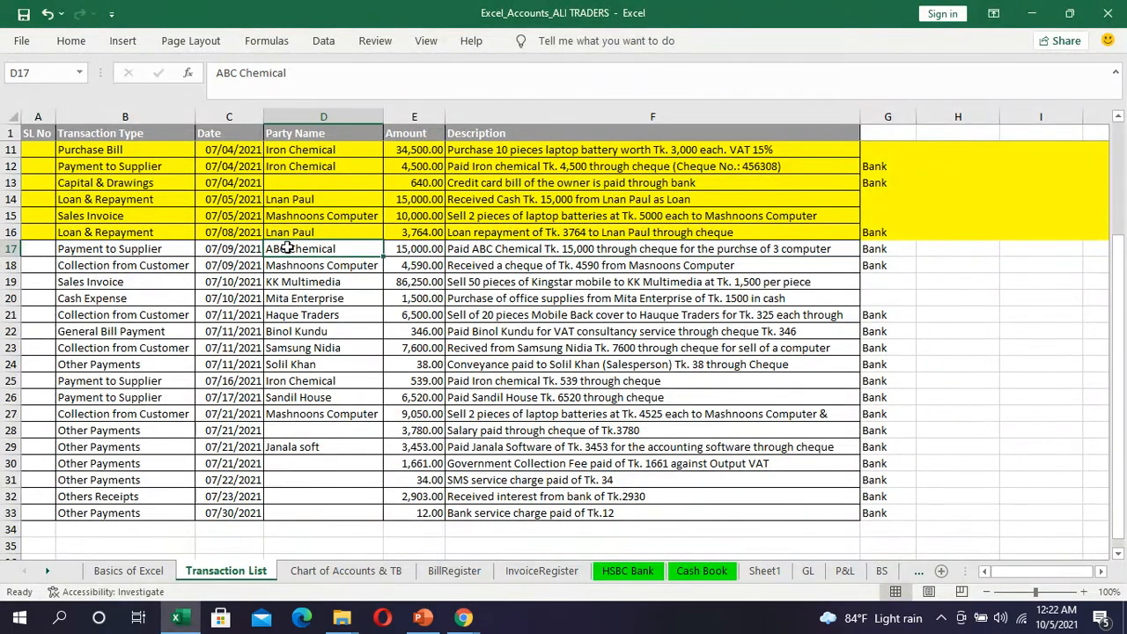
key("ctrl+c")
key("alt+Tab")
left_click(182, 173)
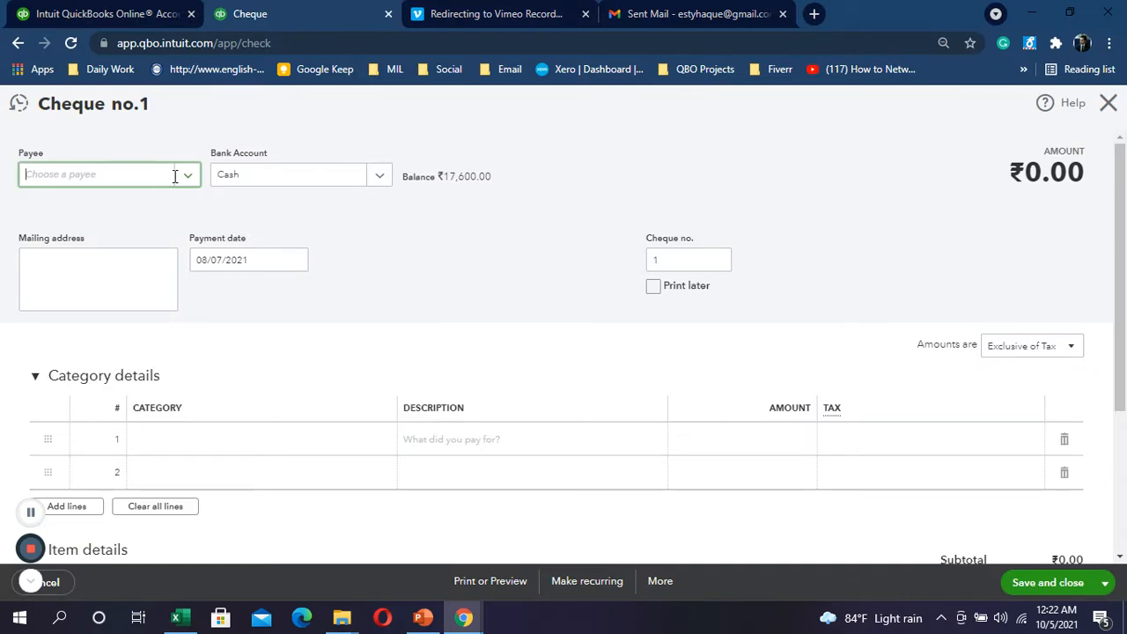
left_click(195, 173)
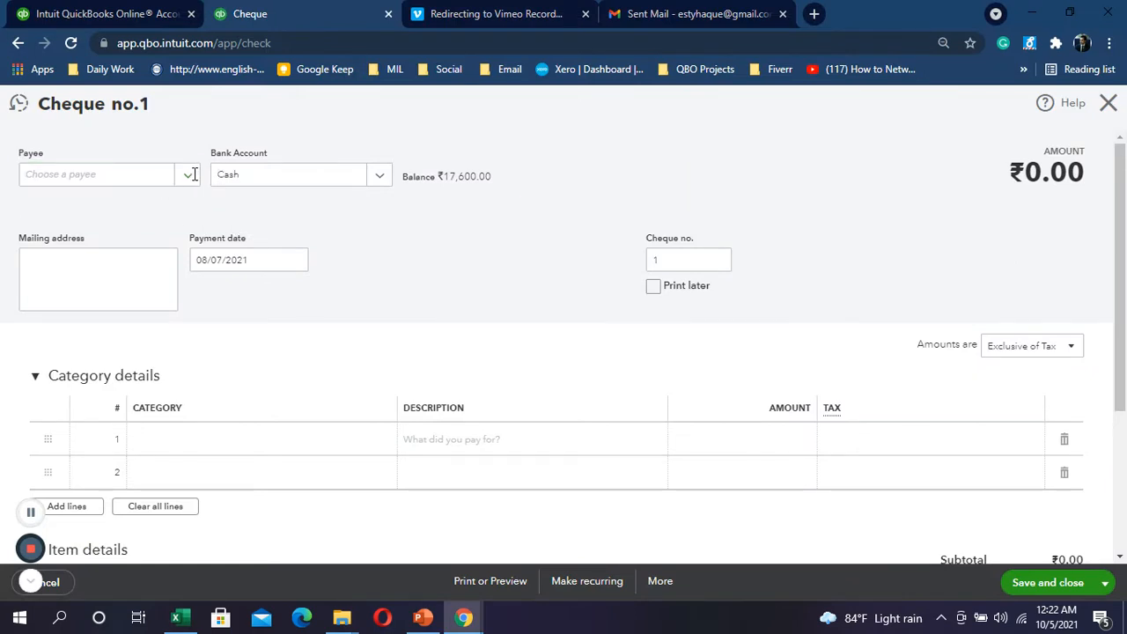
Step: Open and dismiss the new transaction list, leaving the blank cheque form in place
left_click(127, 182)
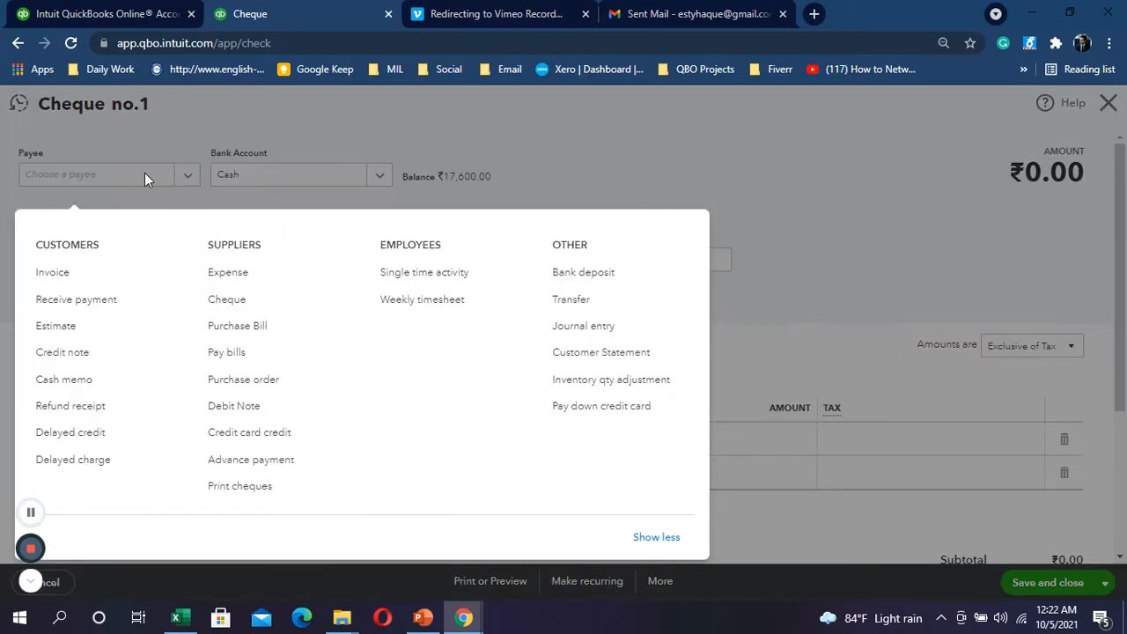
left_click(415, 109)
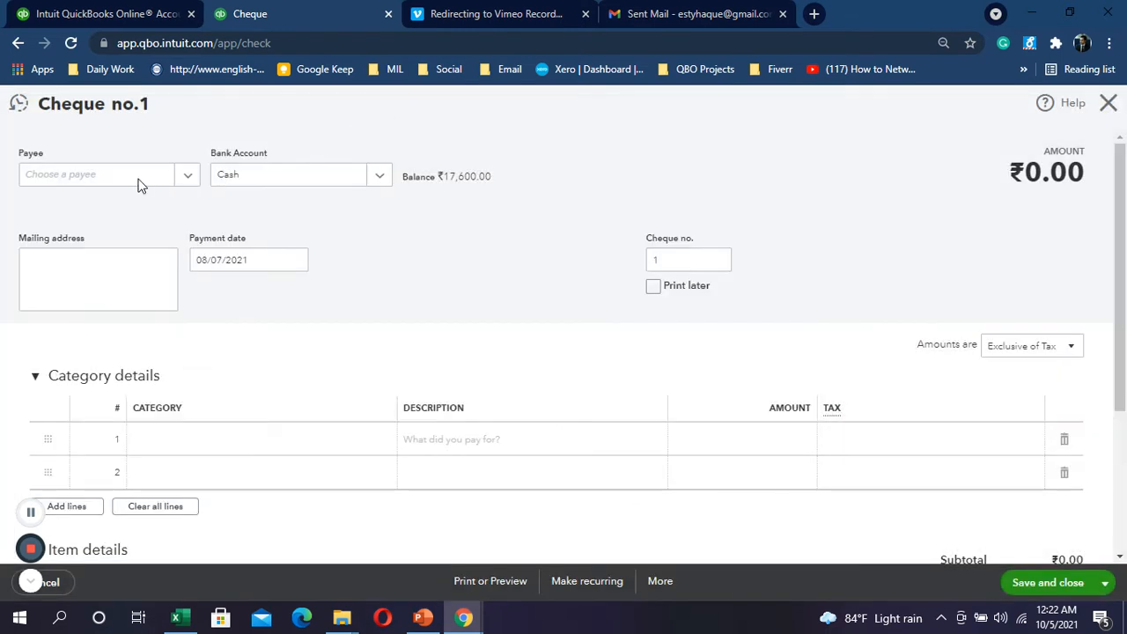
left_click(111, 177)
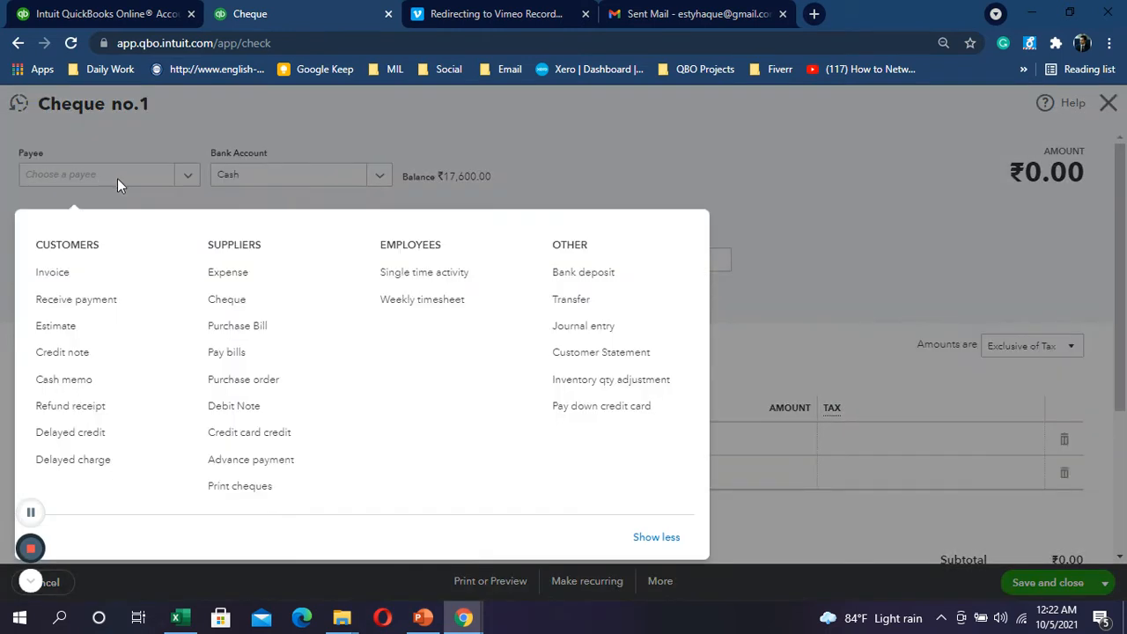
left_click(138, 177)
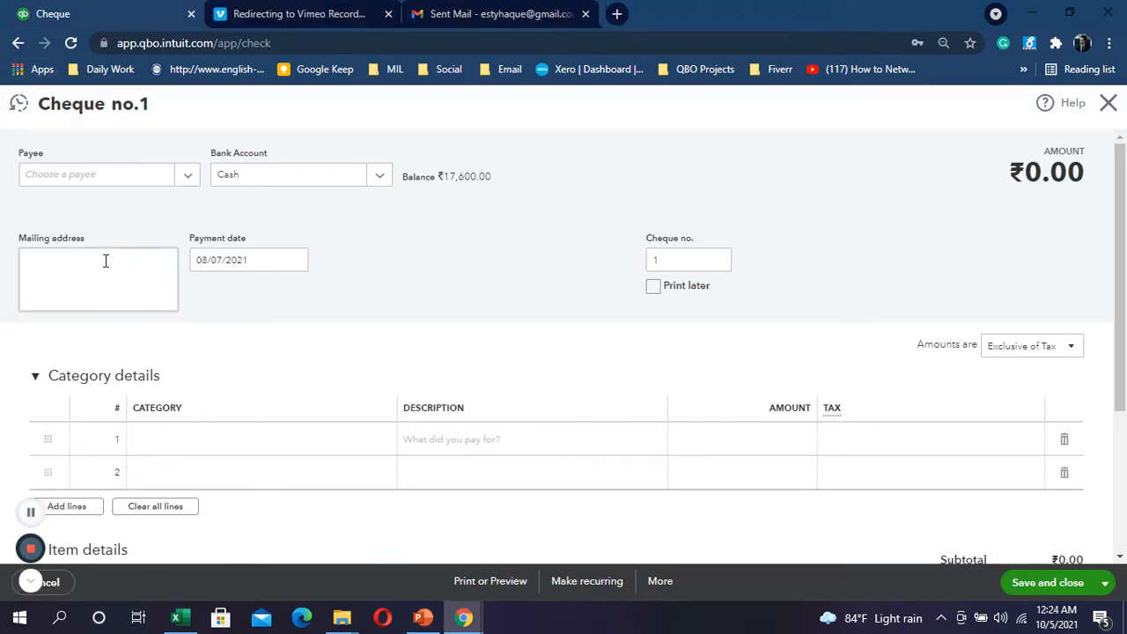
Step: Add ABC Chemical as the cheque's payee, saved as a new supplier
left_click(87, 174)
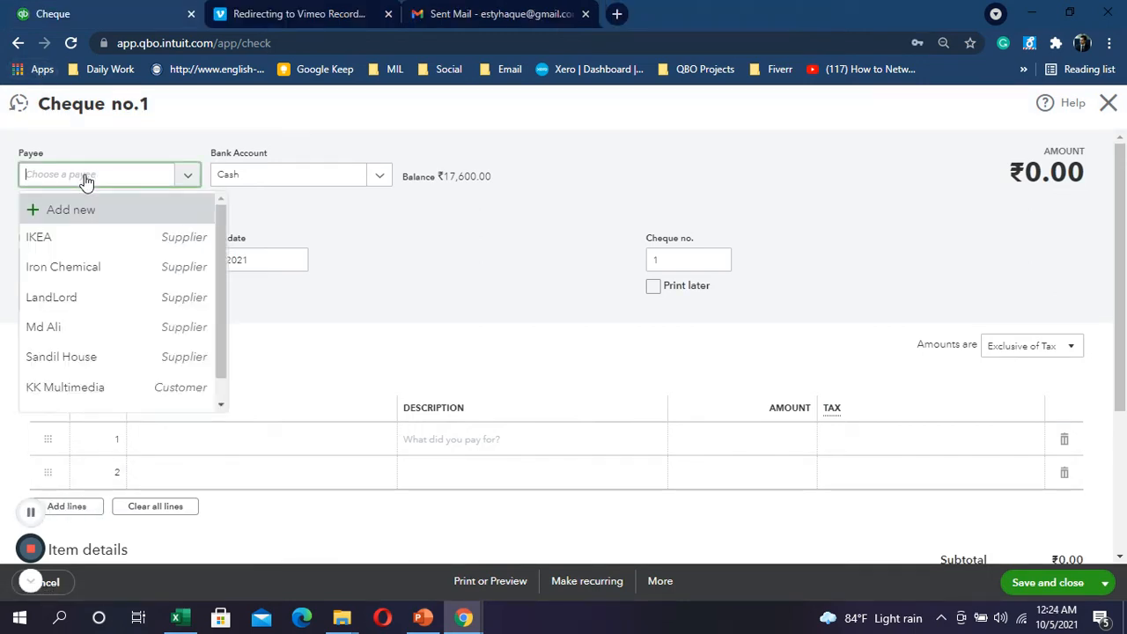
type("ABC Chemical")
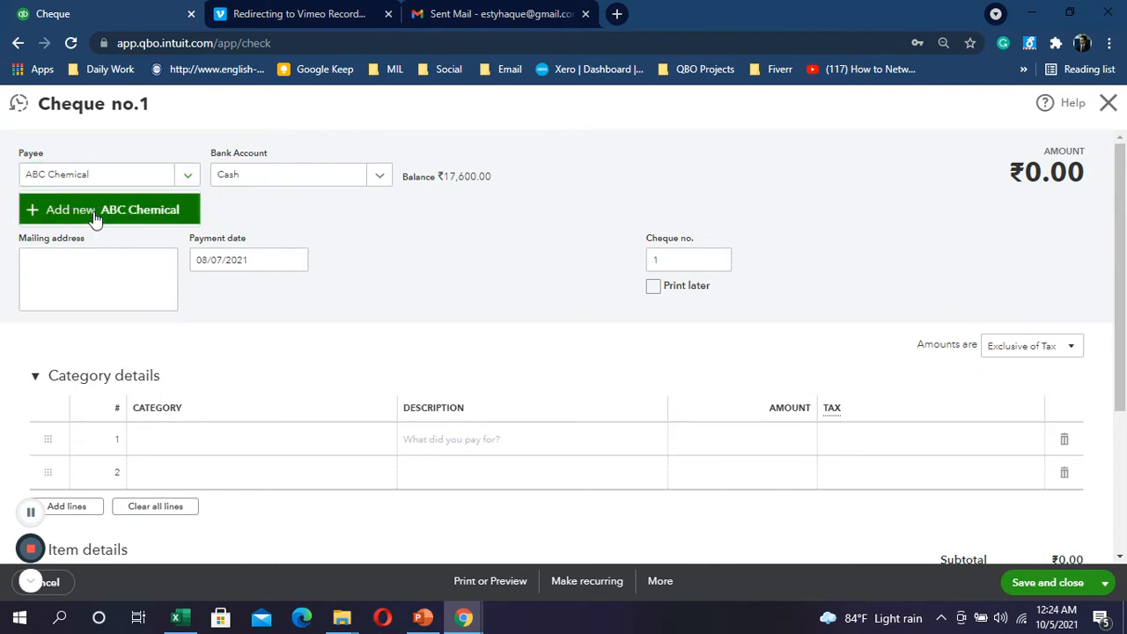
left_click(95, 217)
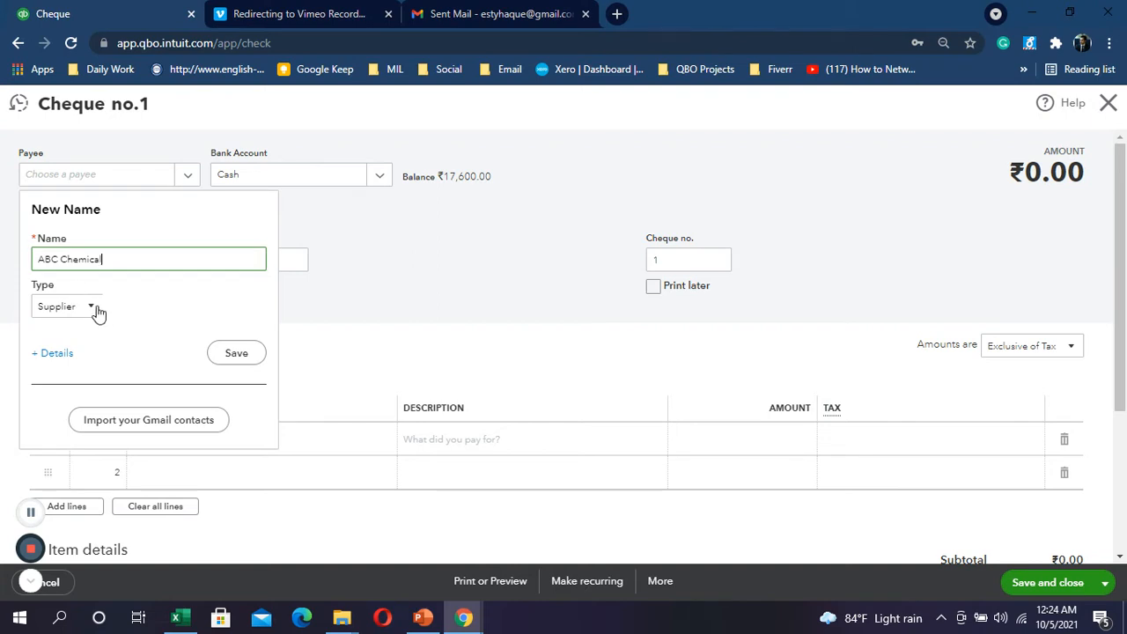
left_click(237, 353)
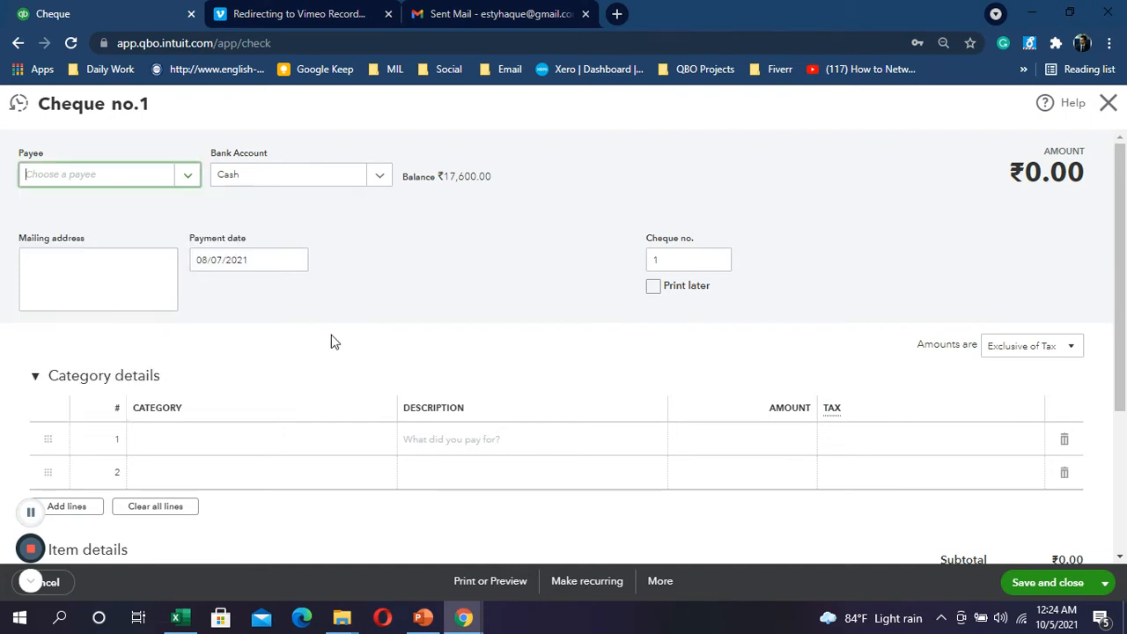
Step: Pay the cheque from HSBC Bank as cheque no. 456309
scroll(260, 357, "down", 2)
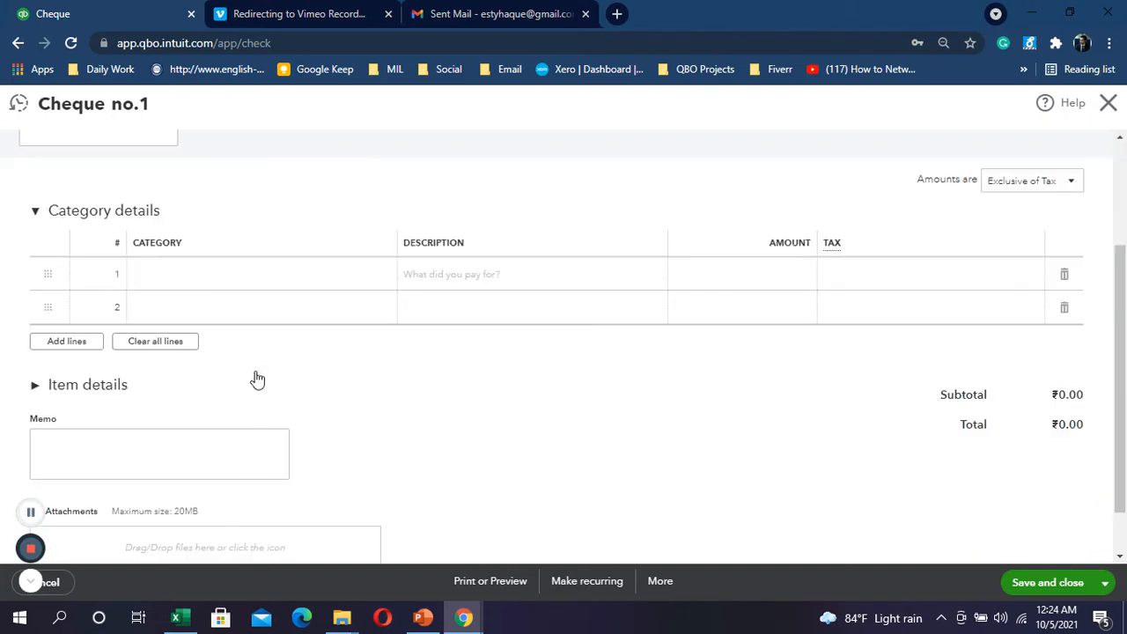
left_click(55, 393)
scroll(343, 252, "up", 2)
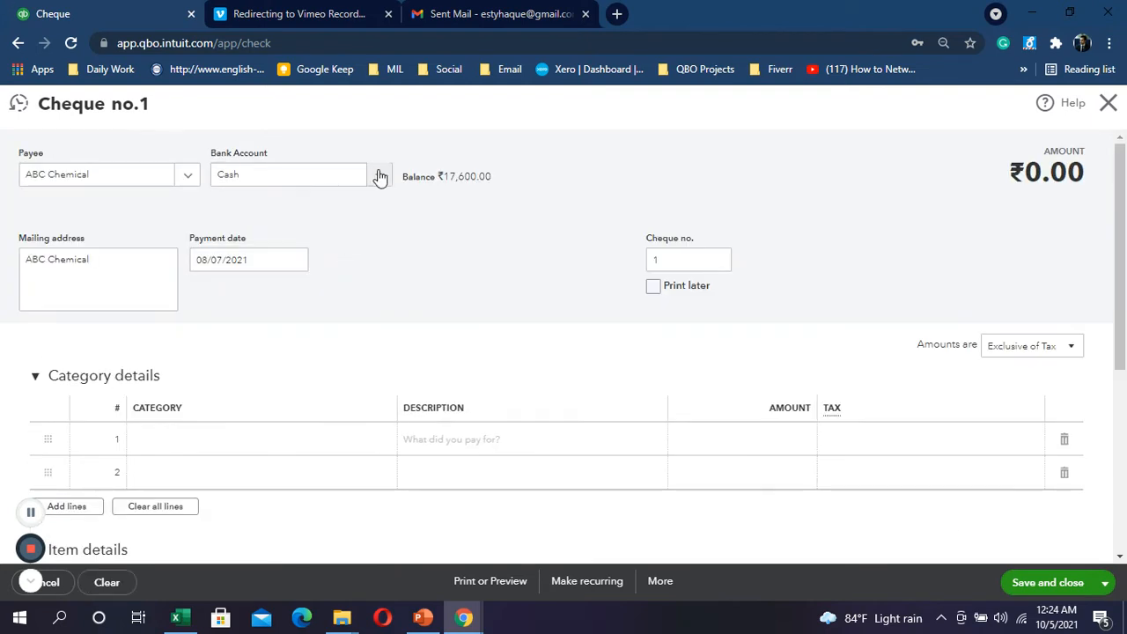
left_click(377, 177)
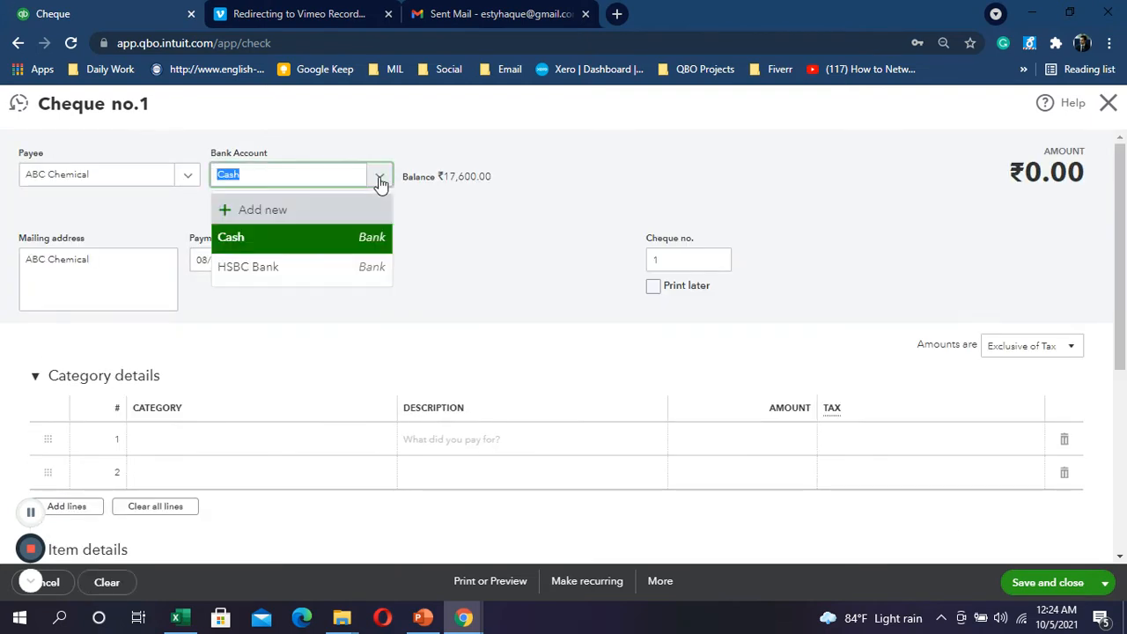
left_click(260, 278)
key("alt+Tab")
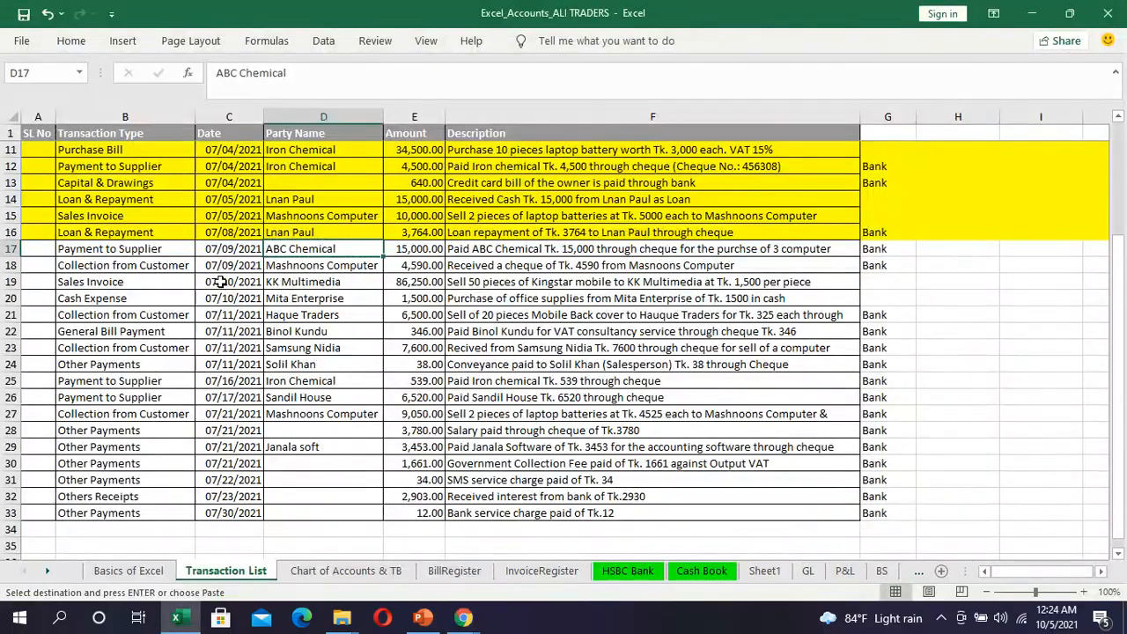
key("alt+Tab")
left_click(296, 260)
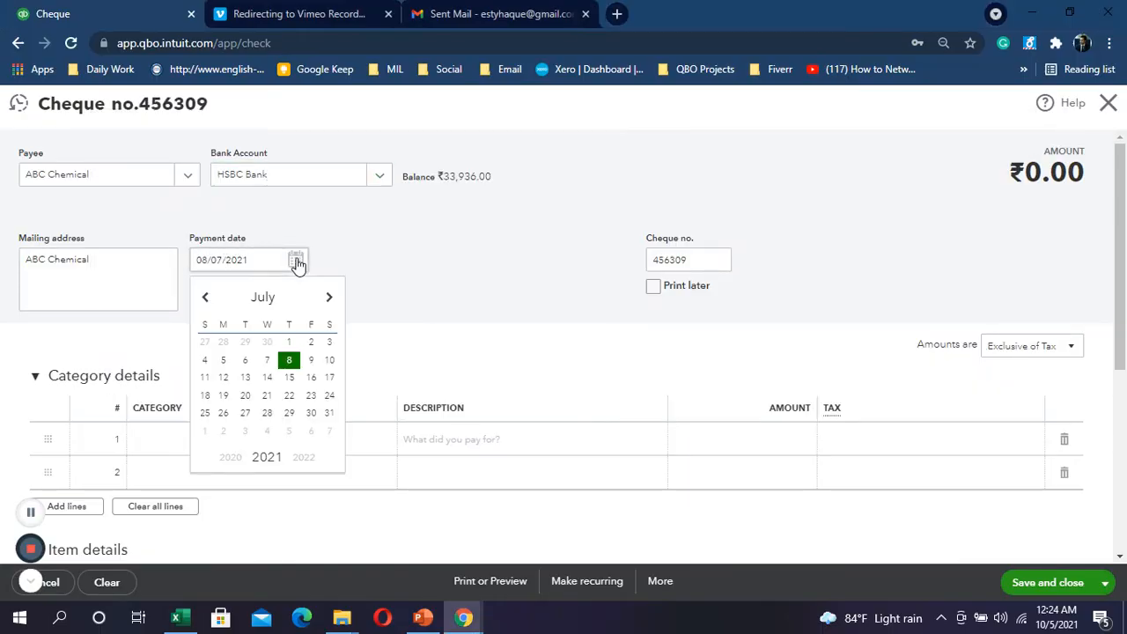
Step: Pick the payment date and choose Add new from line 1's Product/Service list
left_click(311, 359)
scroll(365, 347, "down", 2)
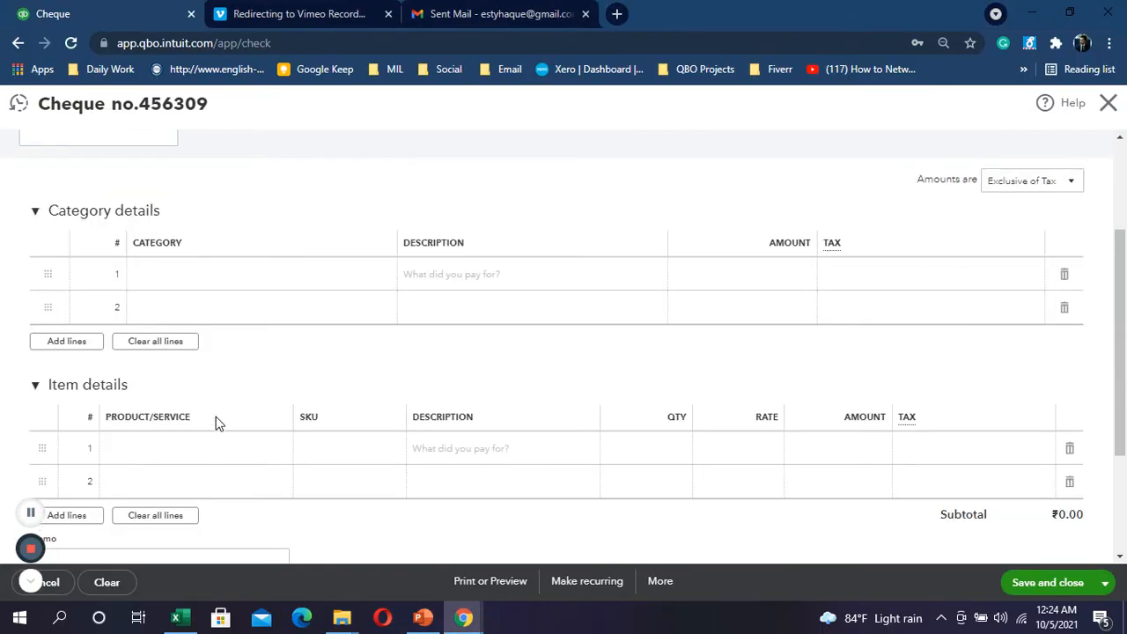
left_click(212, 453)
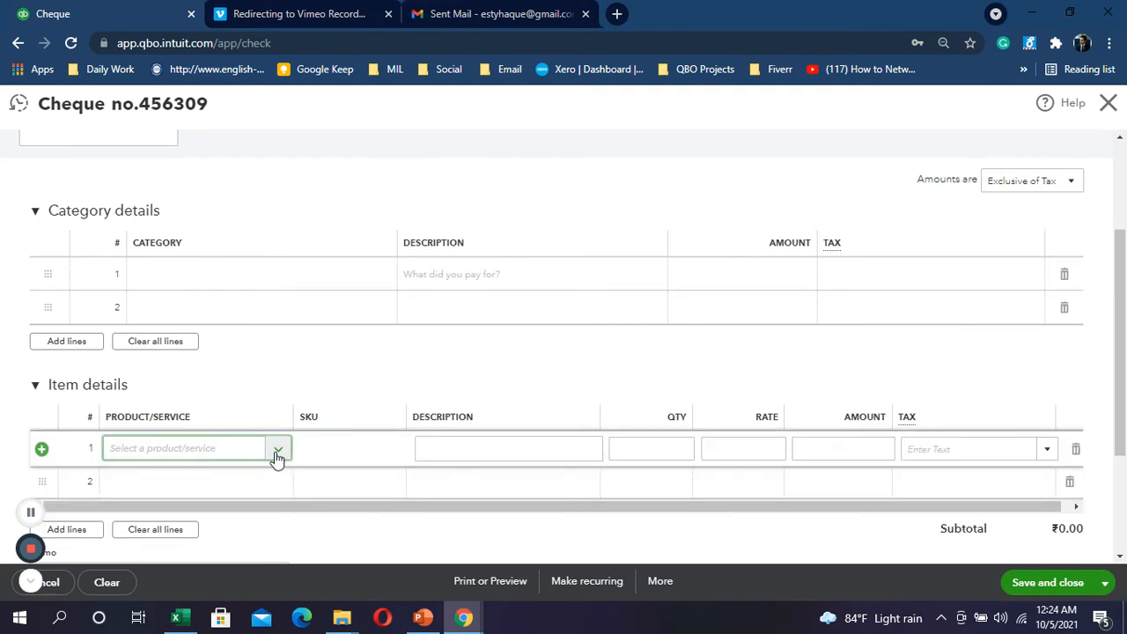
left_click(277, 456)
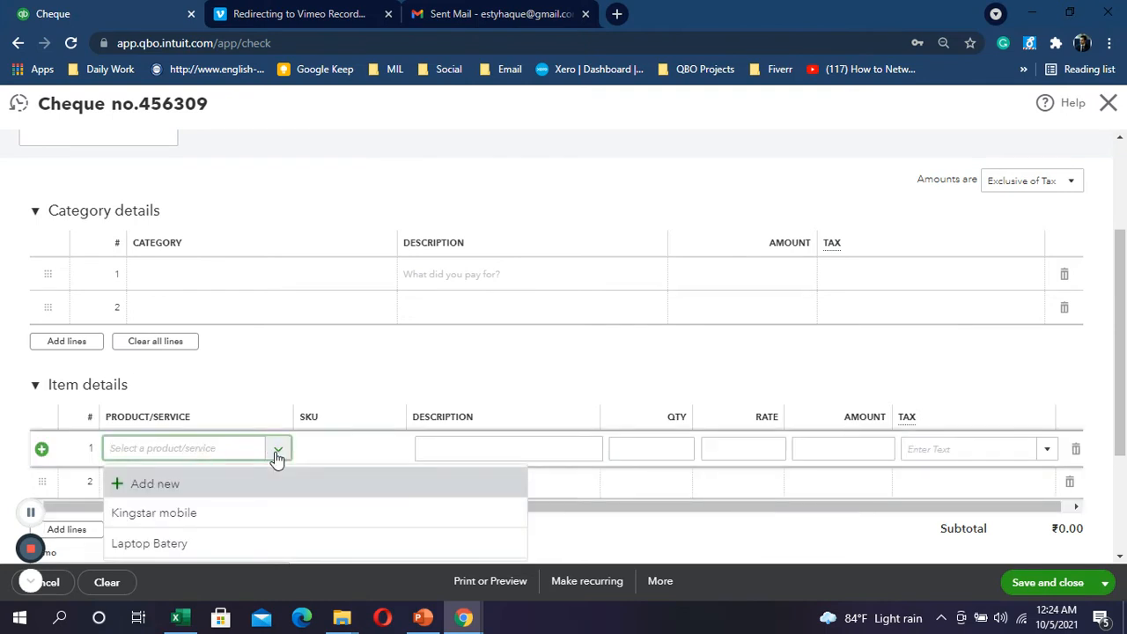
left_click(146, 483)
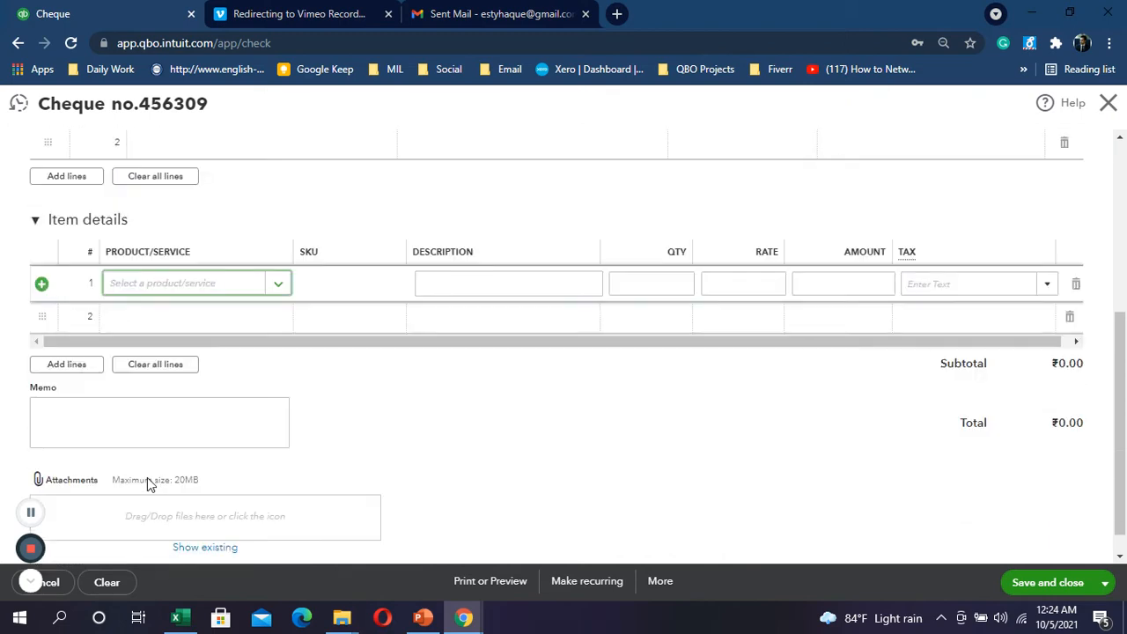
scroll(151, 478, "down", 2)
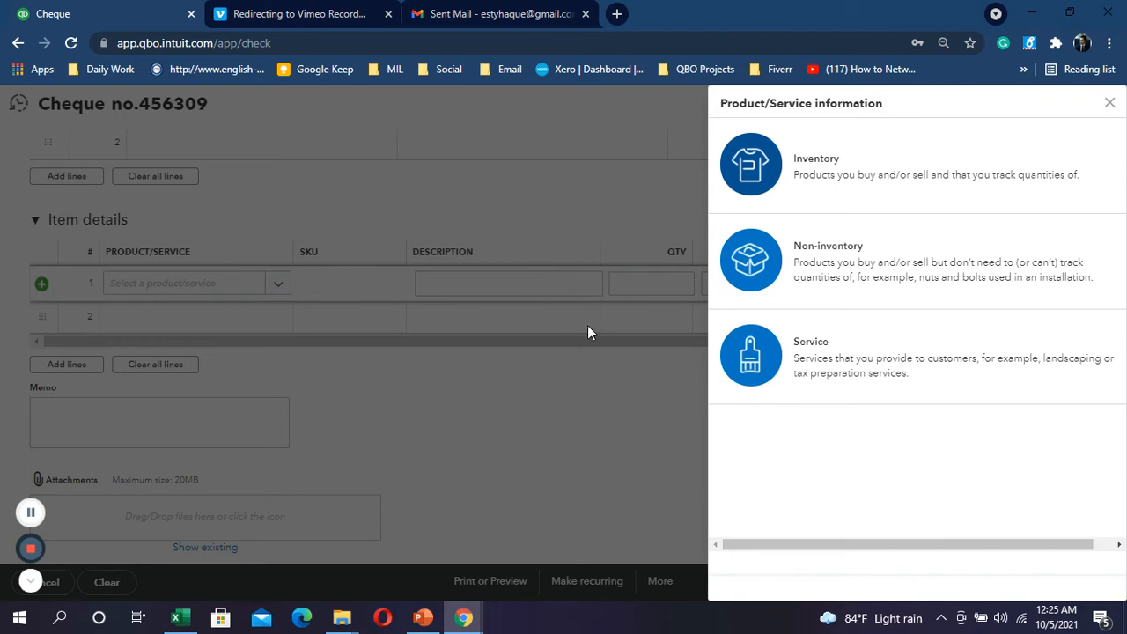
Step: Set up inventory product 'Computer' with unit NOS - NUMBERS and initial quantity on hand 0
left_click(848, 183)
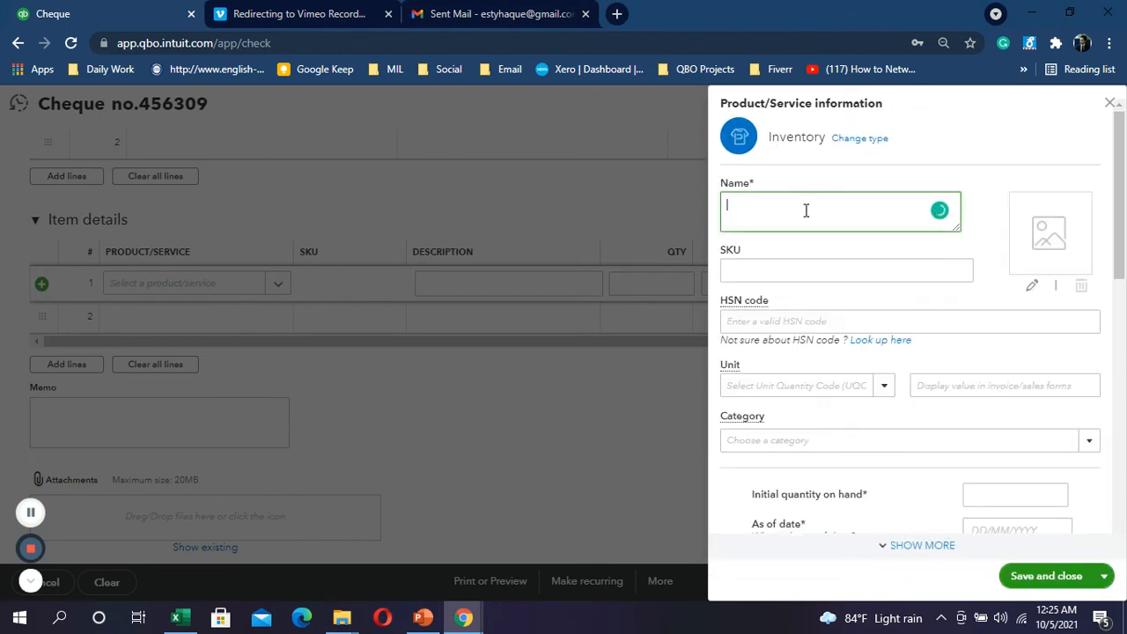
type("omputer")
scroll(819, 326, "down", 1)
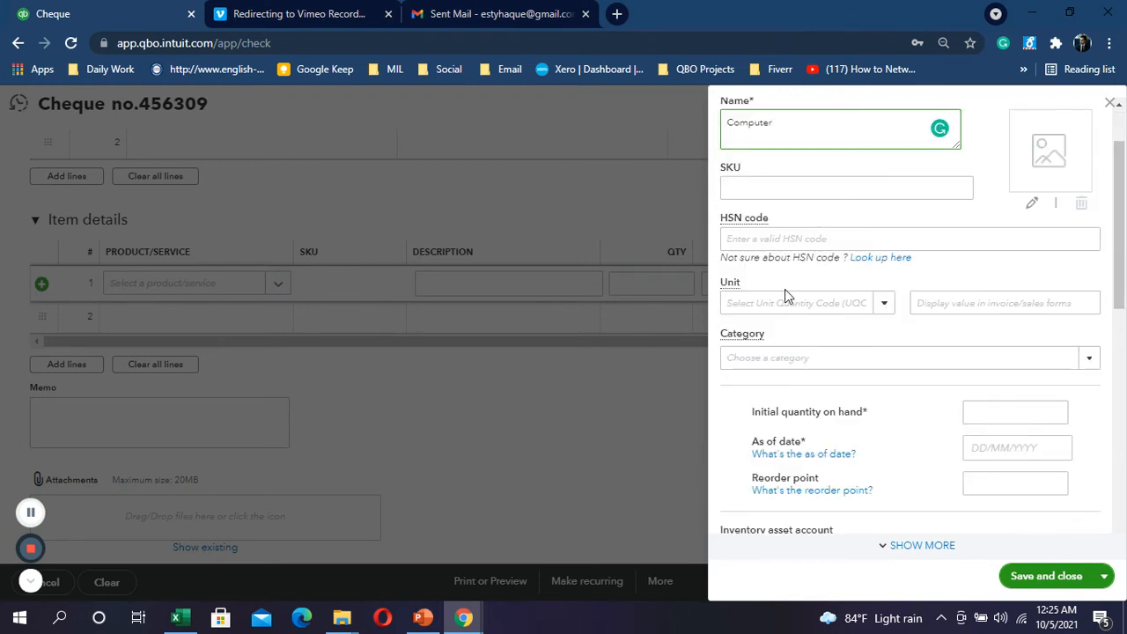
left_click(884, 303)
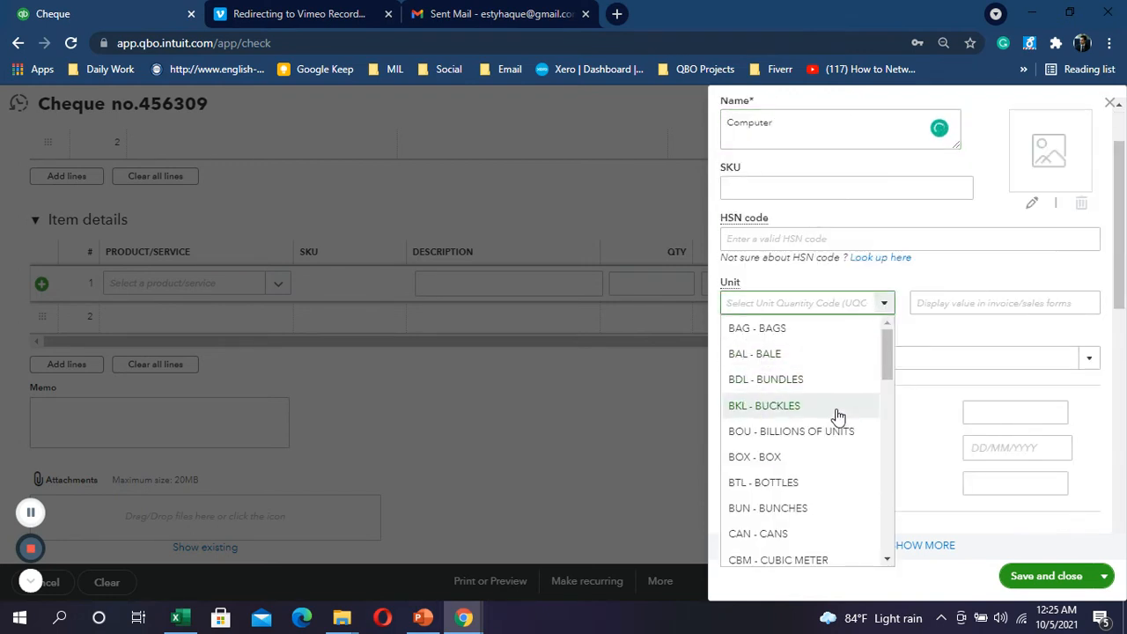
scroll(837, 415, "down", 3)
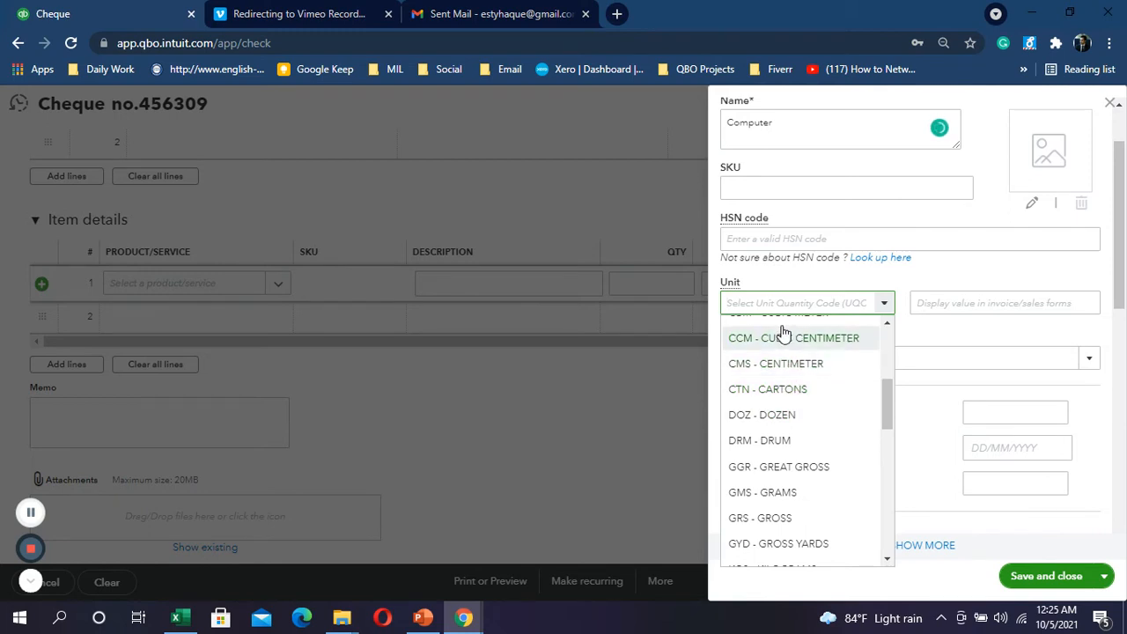
type("no")
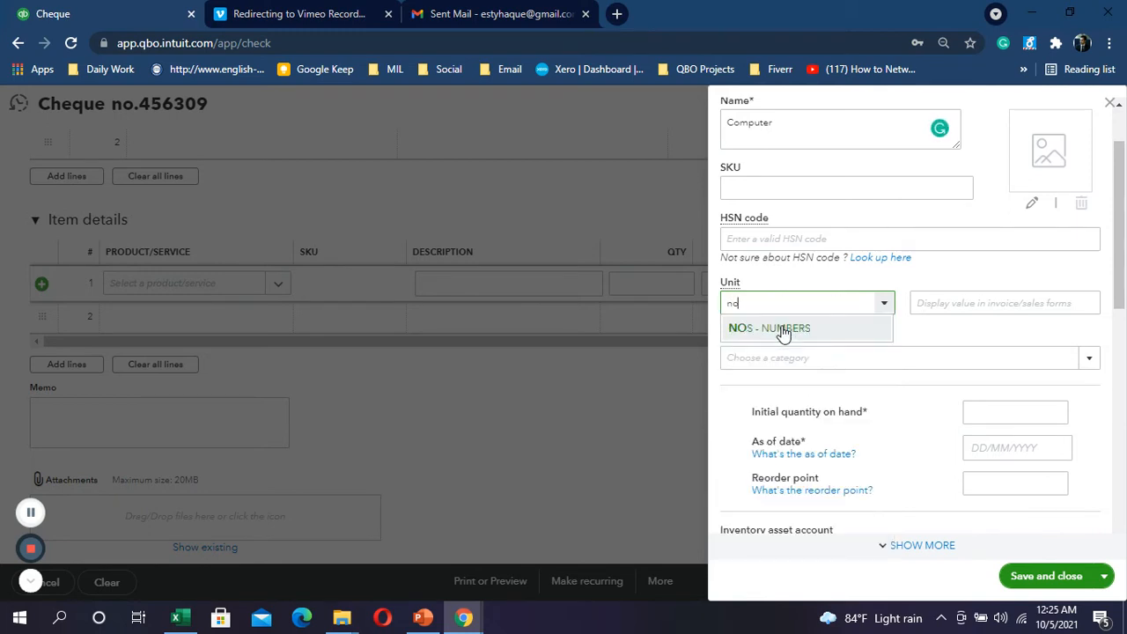
left_click(780, 329)
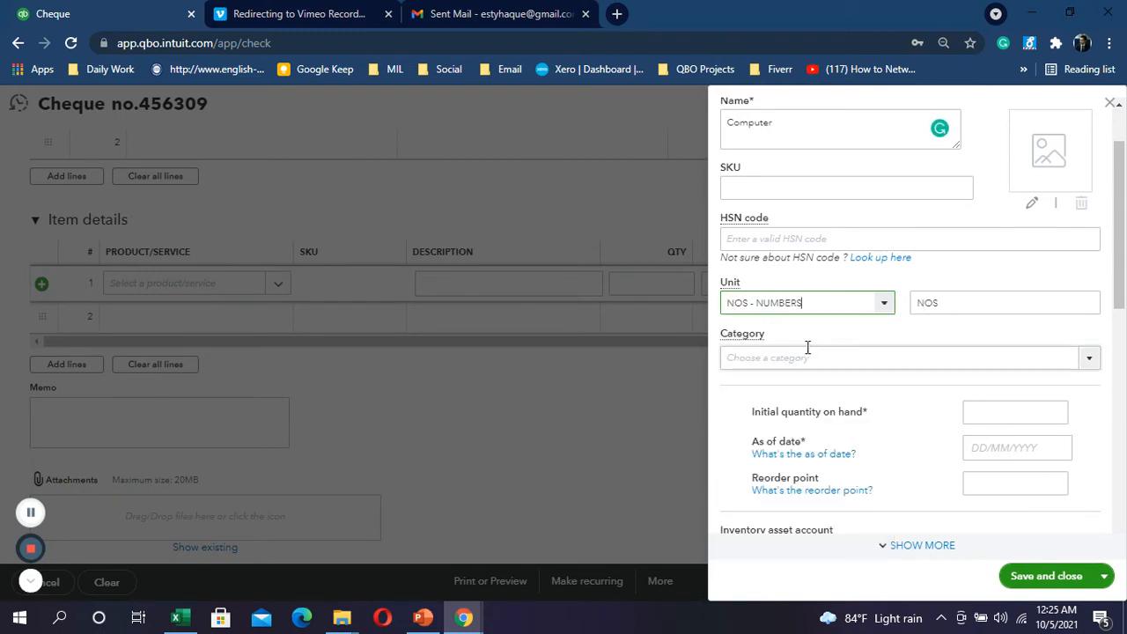
left_click(1089, 364)
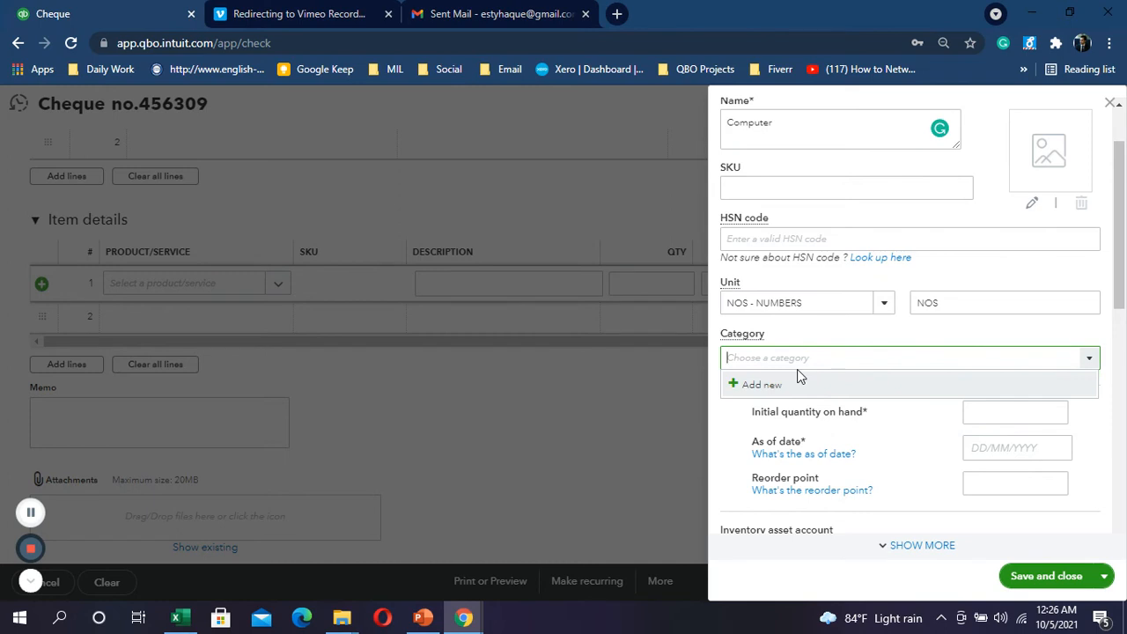
left_click(1039, 411)
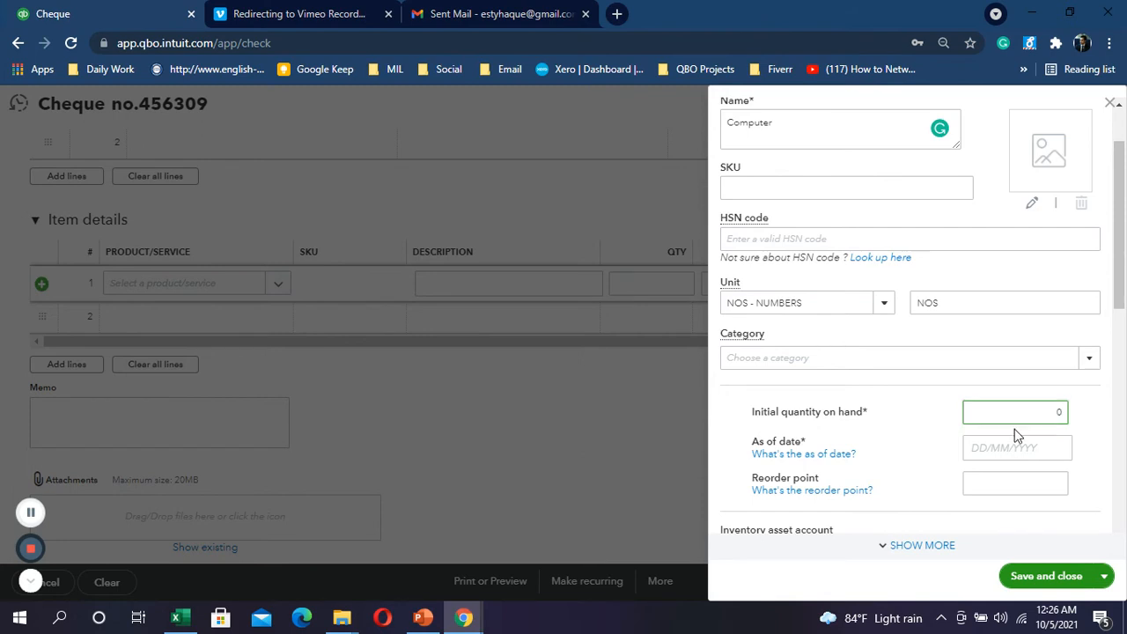
Step: Set the Computer product's as-of date to 01/07/2021
left_click(1012, 448)
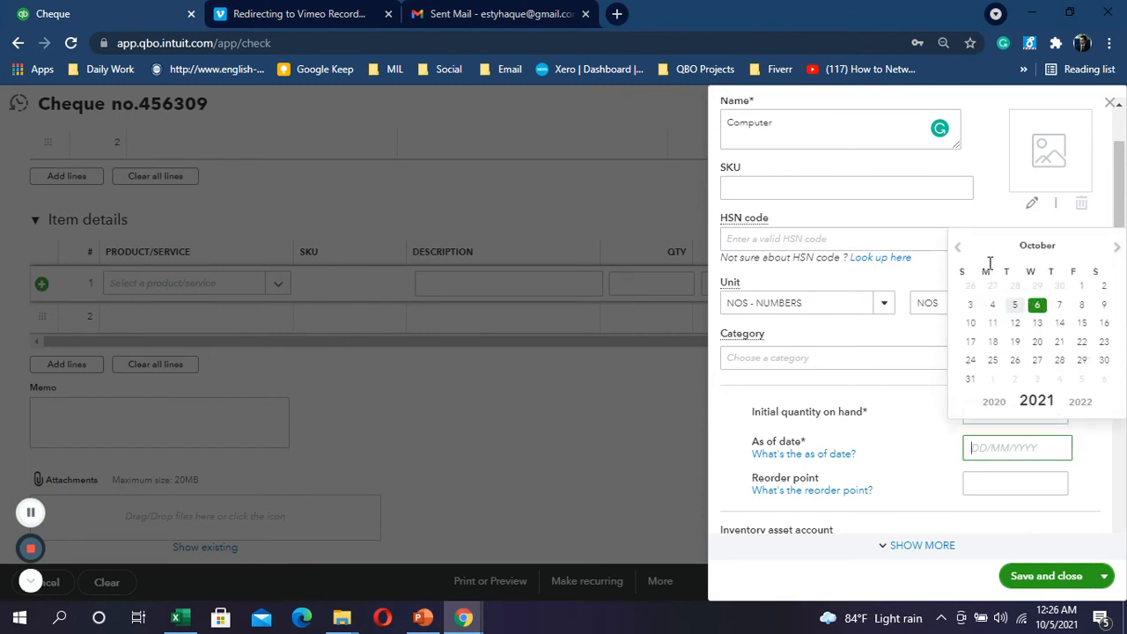
left_click(959, 249)
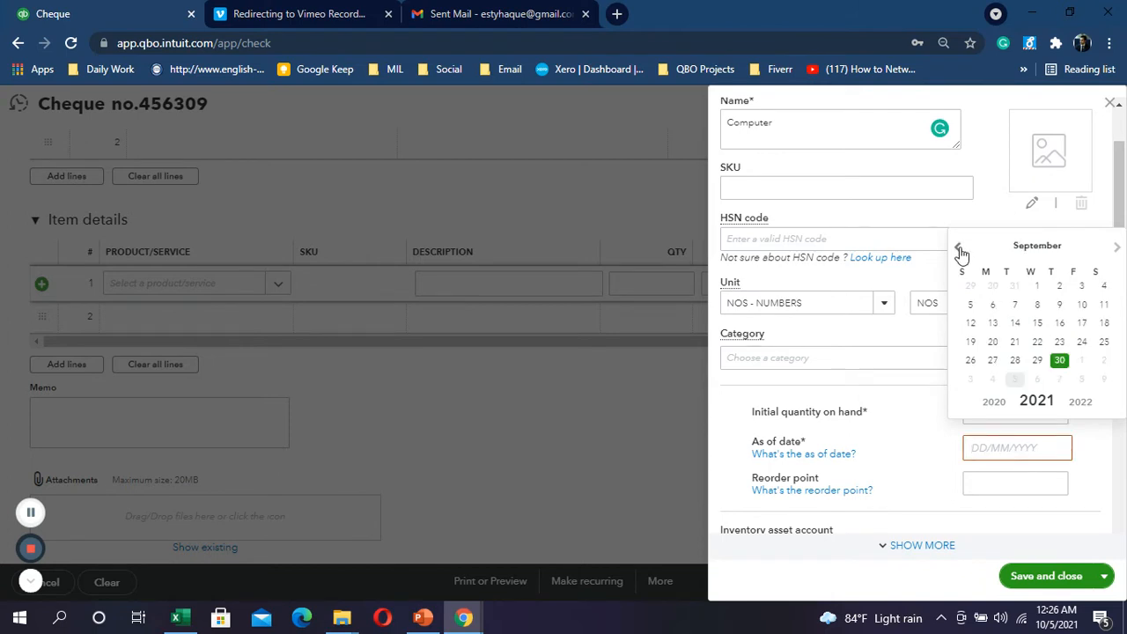
left_click(959, 249)
left_click(959, 249)
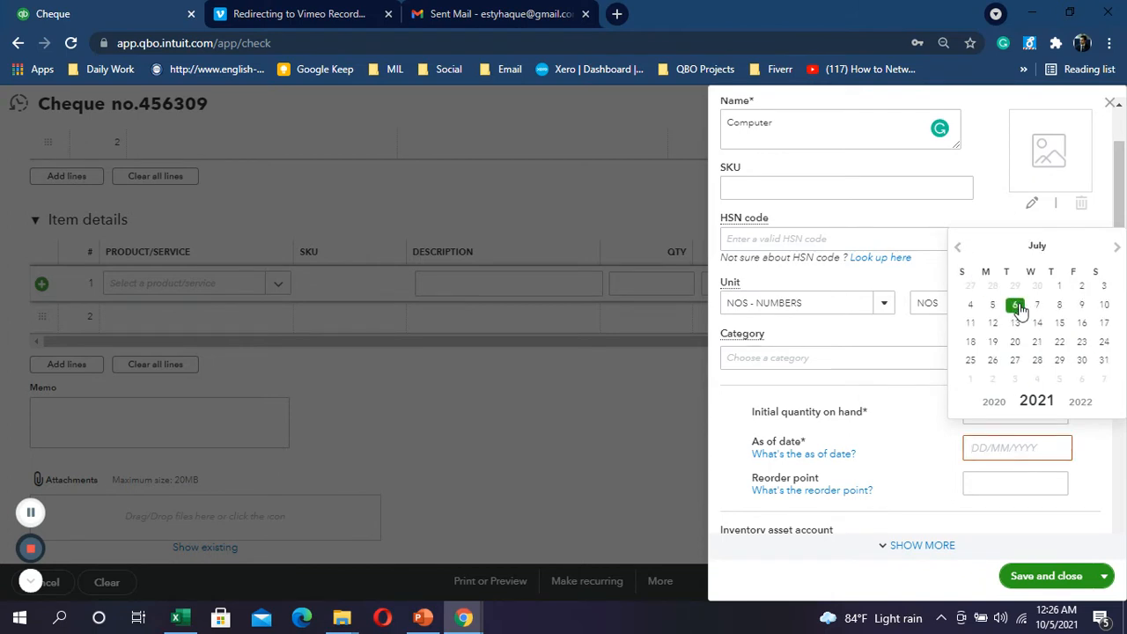
left_click(1061, 289)
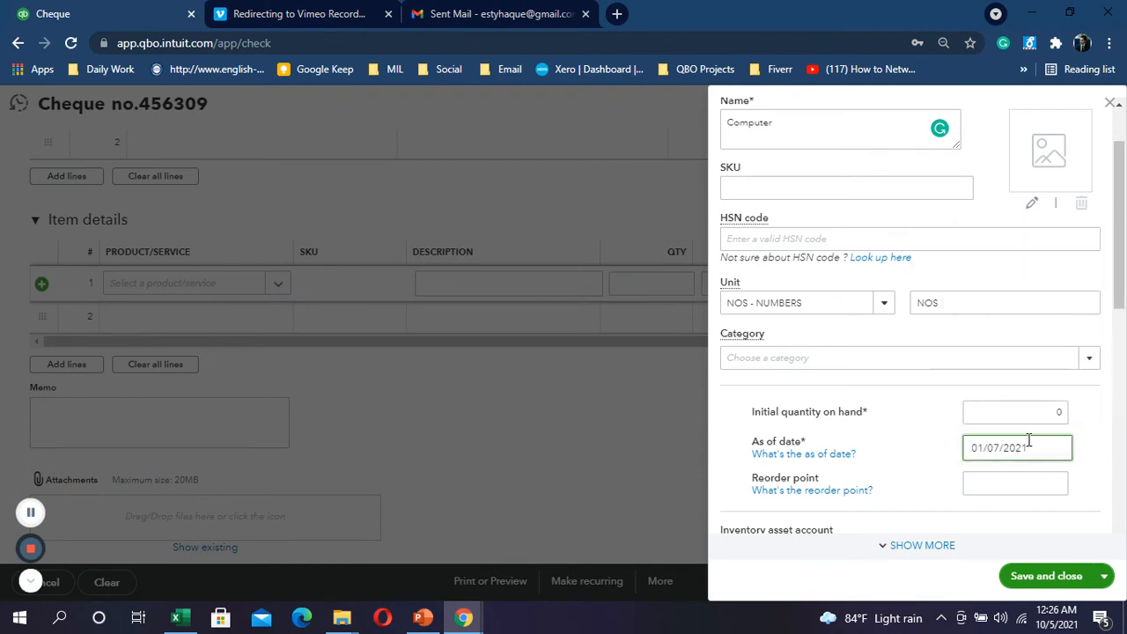
Step: Begin adding a new inventory asset account for the product
scroll(1032, 449, "down", 1)
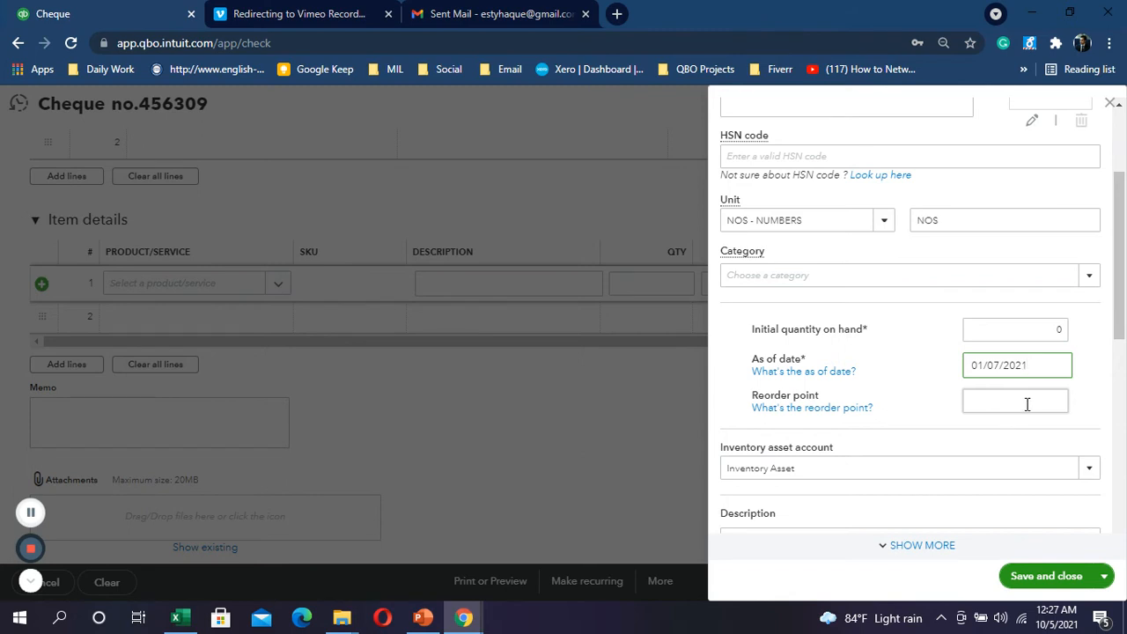
scroll(1028, 412, "down", 1)
left_click(1095, 394)
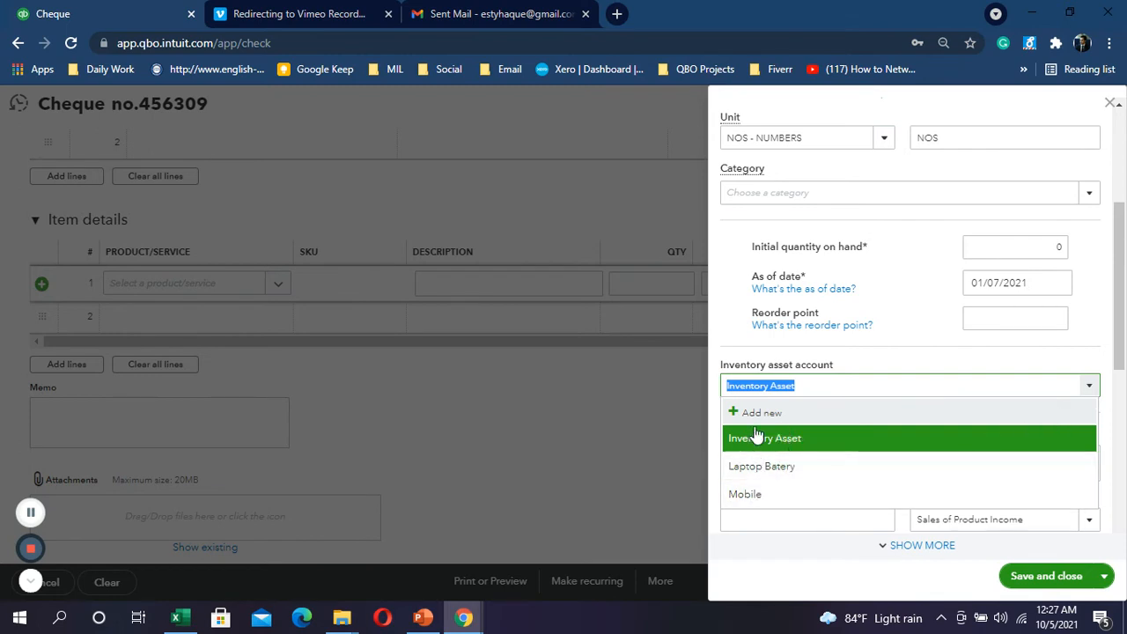
left_click(754, 412)
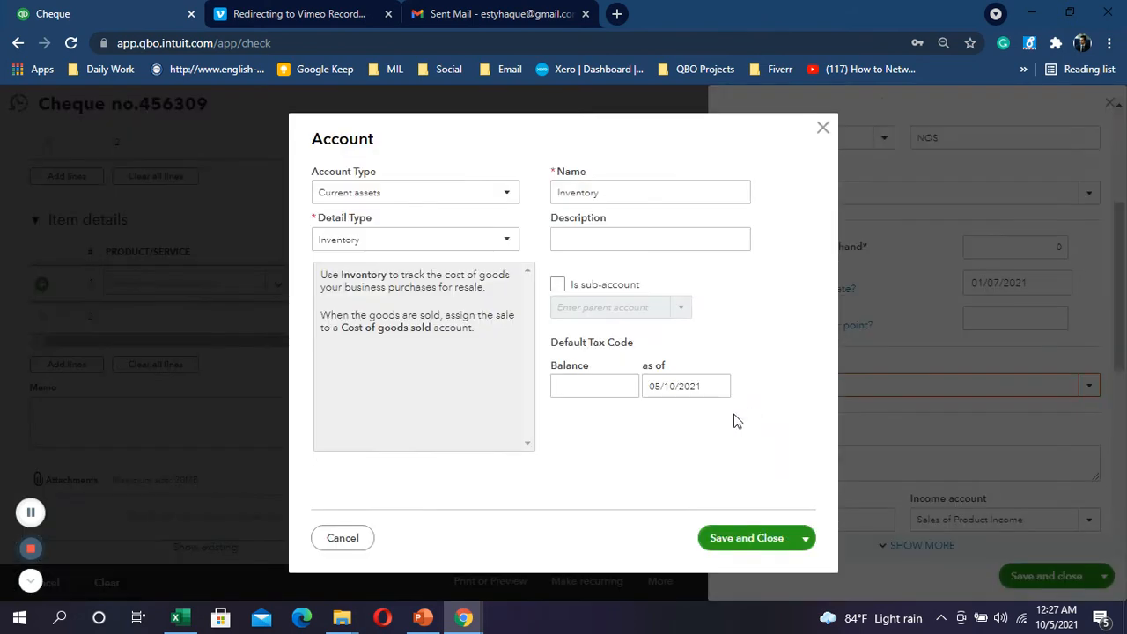
Step: Save a Current assets / Inventory account named 'Computer' as the product's asset account
left_click(504, 194)
left_click(525, 251)
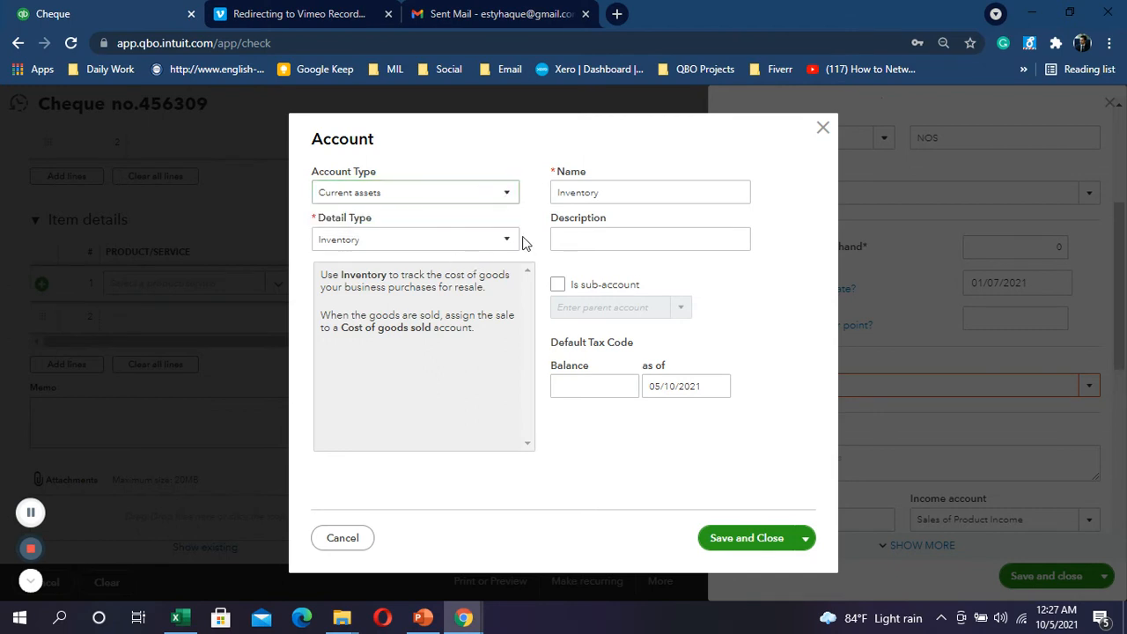
double_click(646, 194)
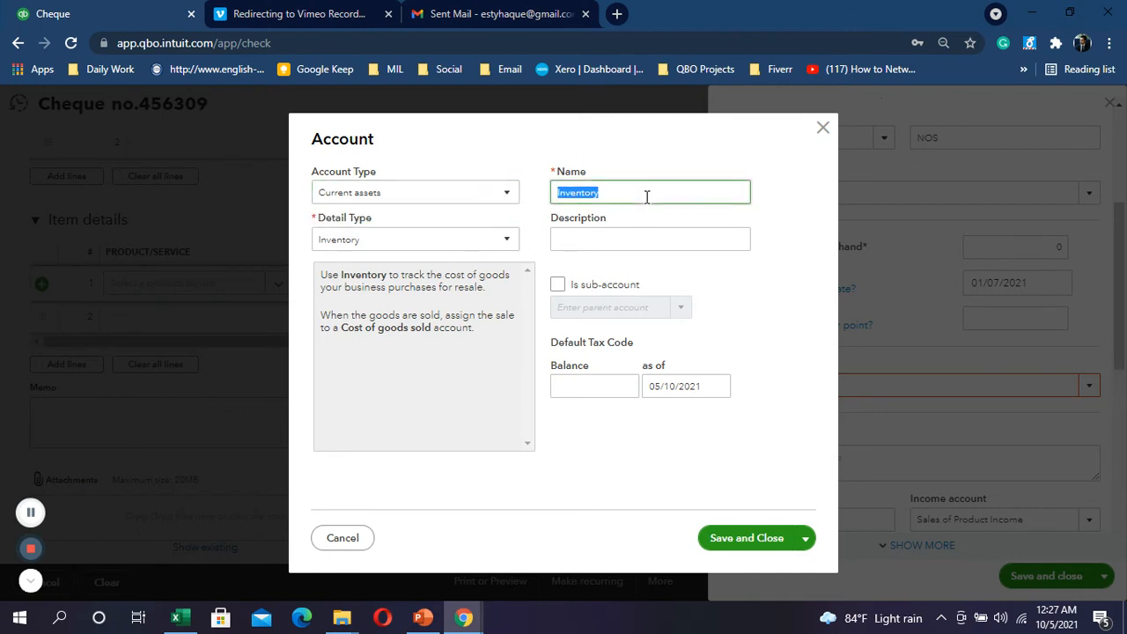
type("Computer")
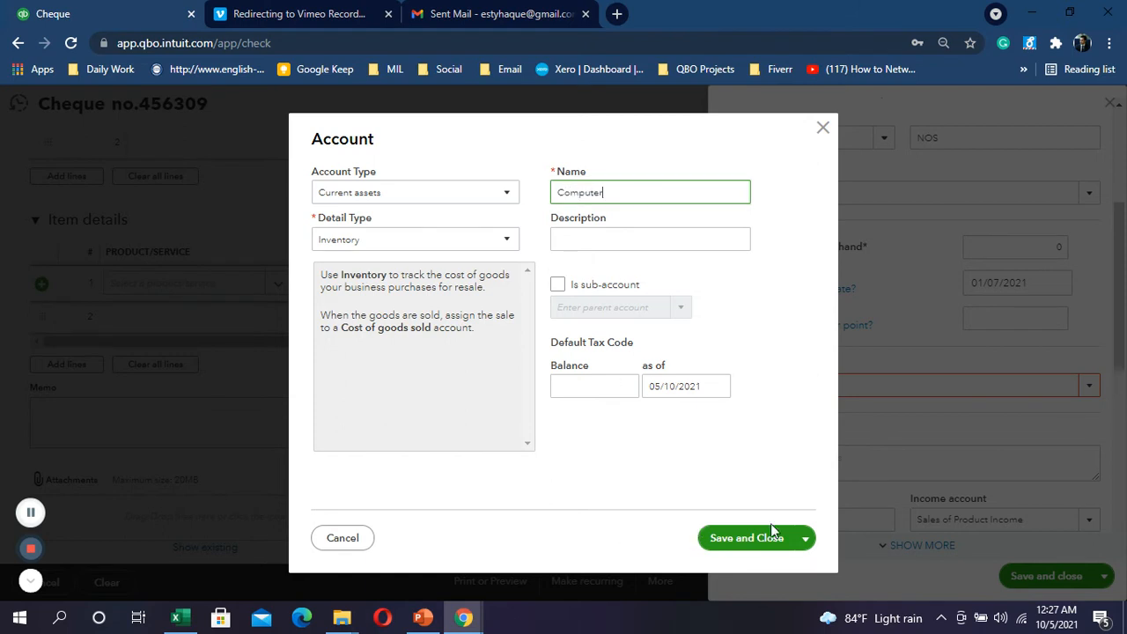
left_click(775, 539)
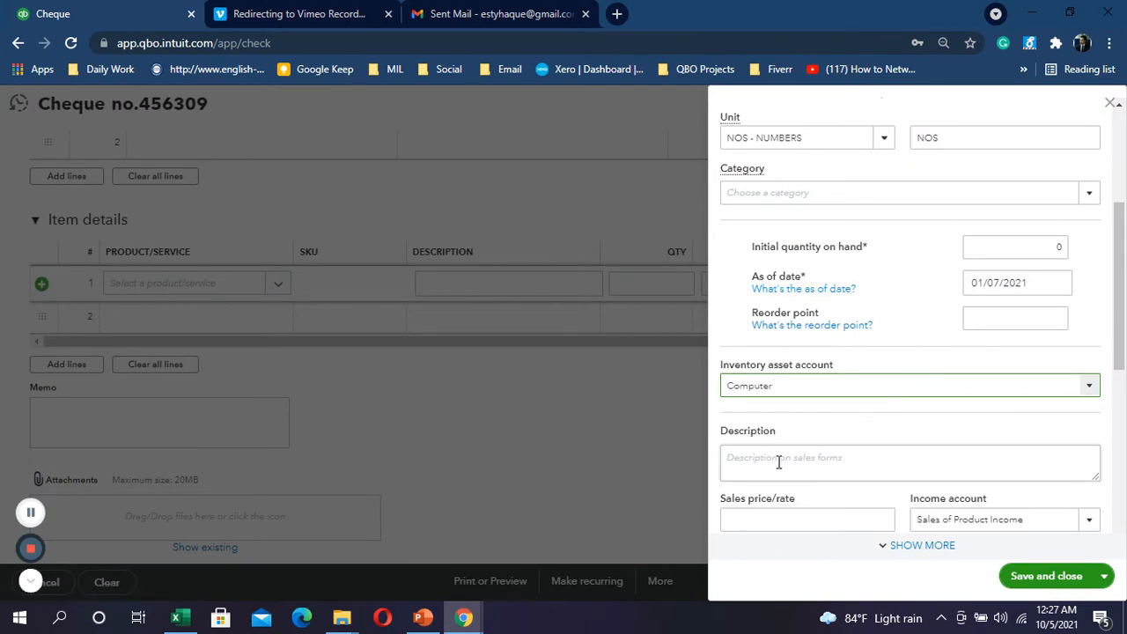
scroll(778, 463, "down", 2)
Step: Create income account 'Computer Sales' as a sub-account of Sales and save it
left_click(780, 354)
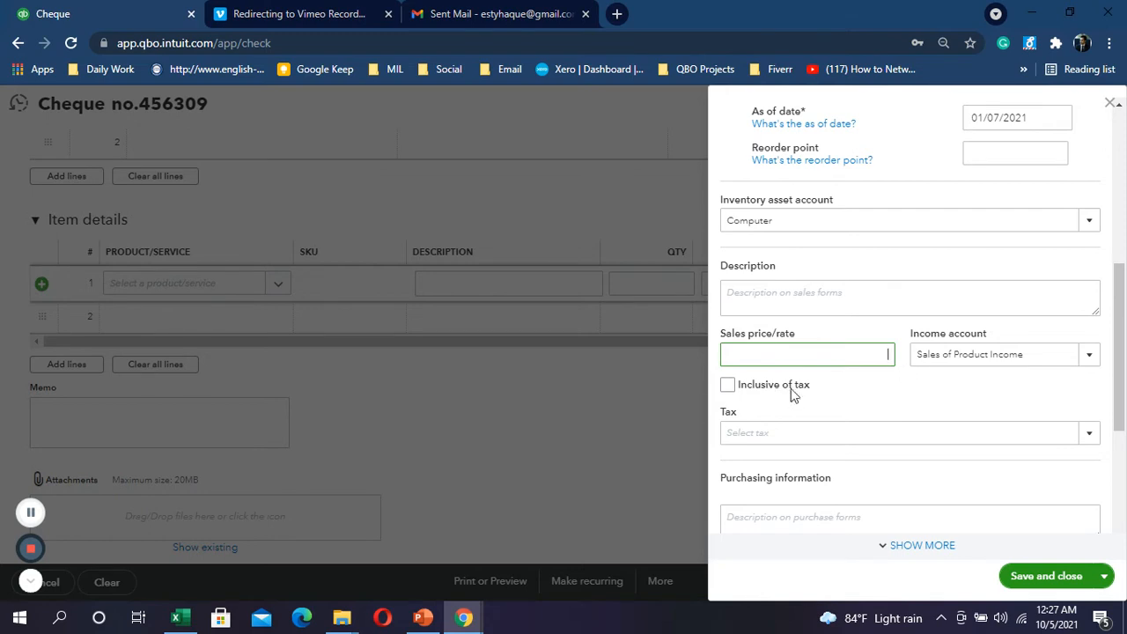
left_click(1091, 356)
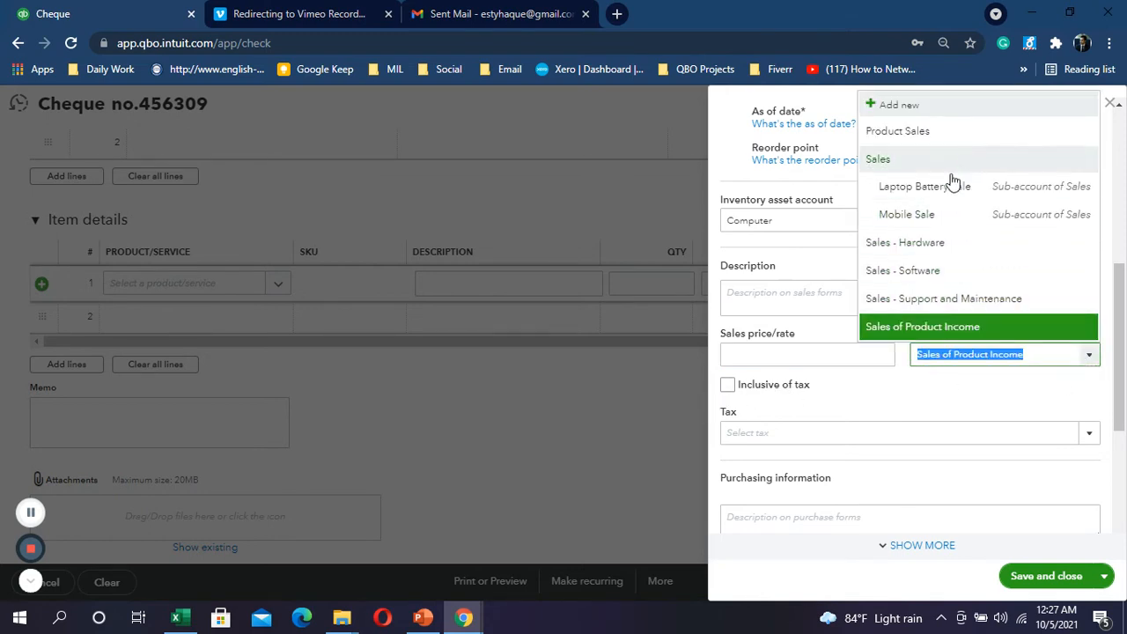
left_click(914, 111)
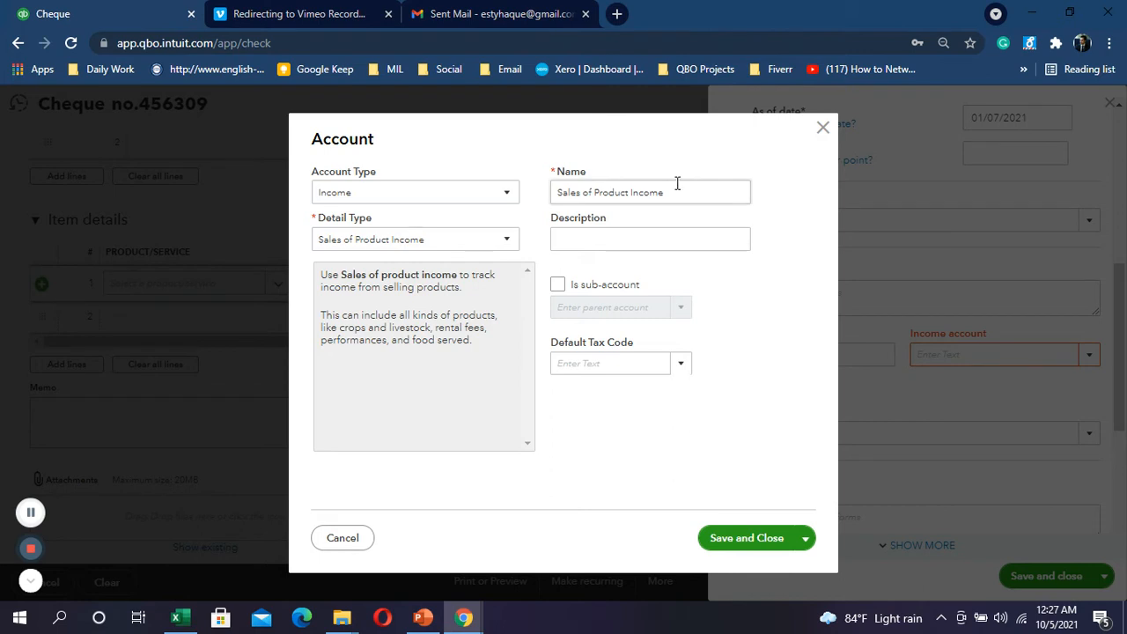
left_click_drag(679, 191, 555, 192)
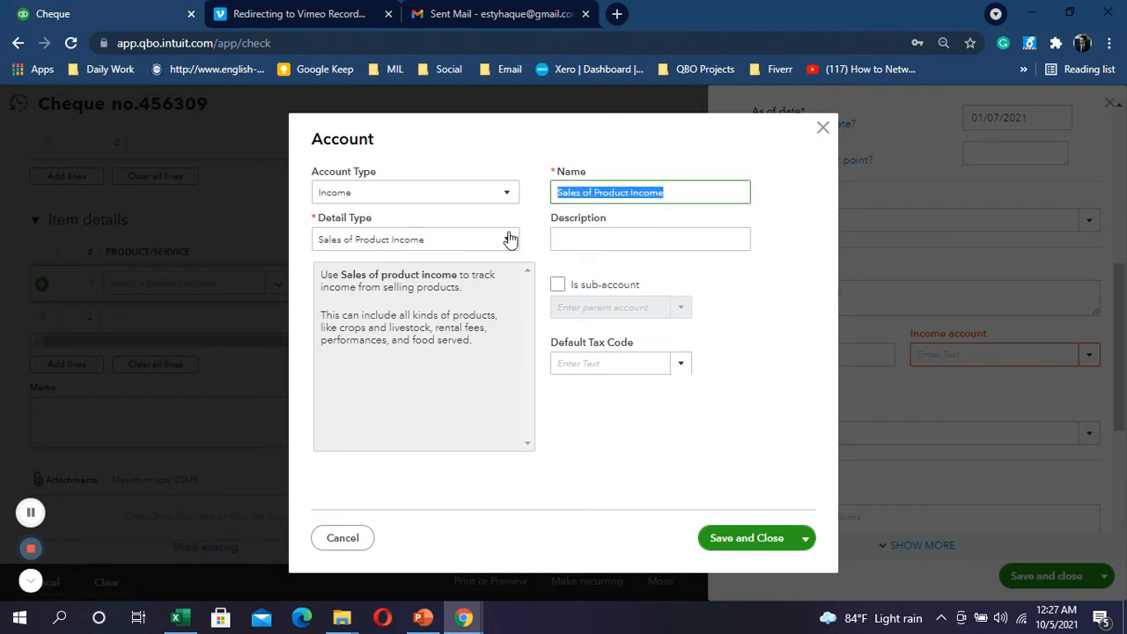
type("Comp")
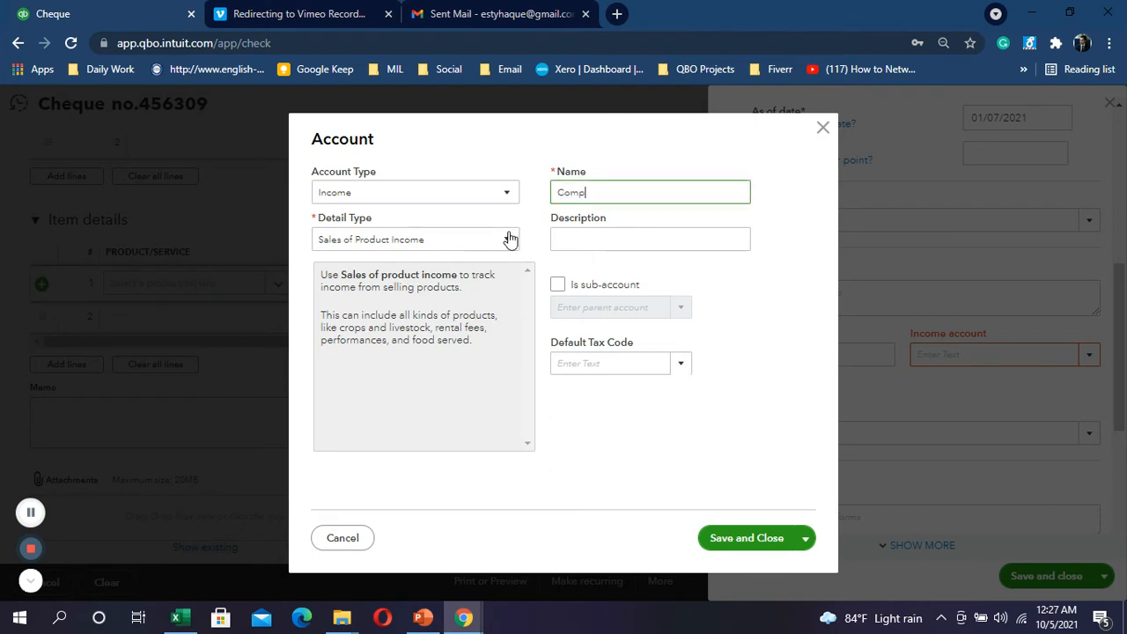
type("uter Sales")
left_click(617, 284)
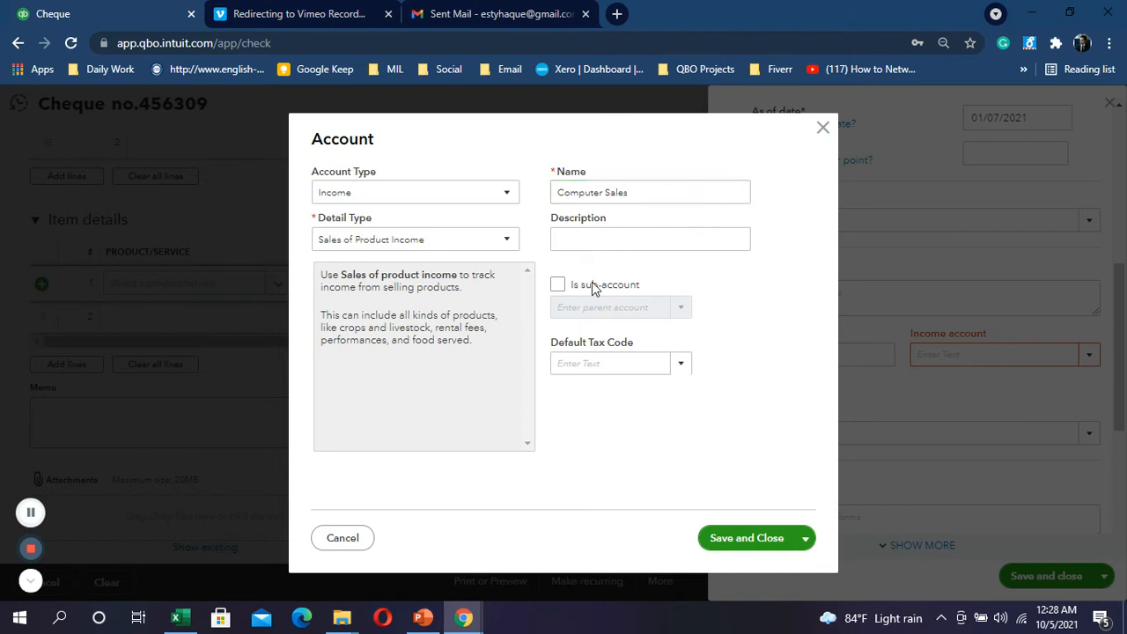
left_click(558, 286)
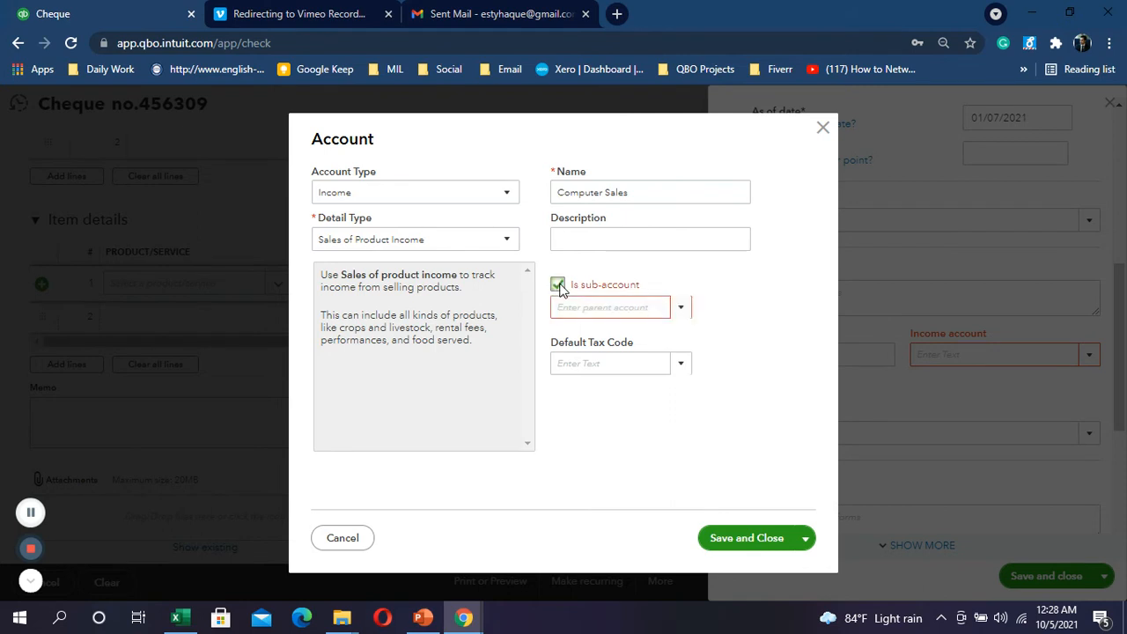
left_click(680, 310)
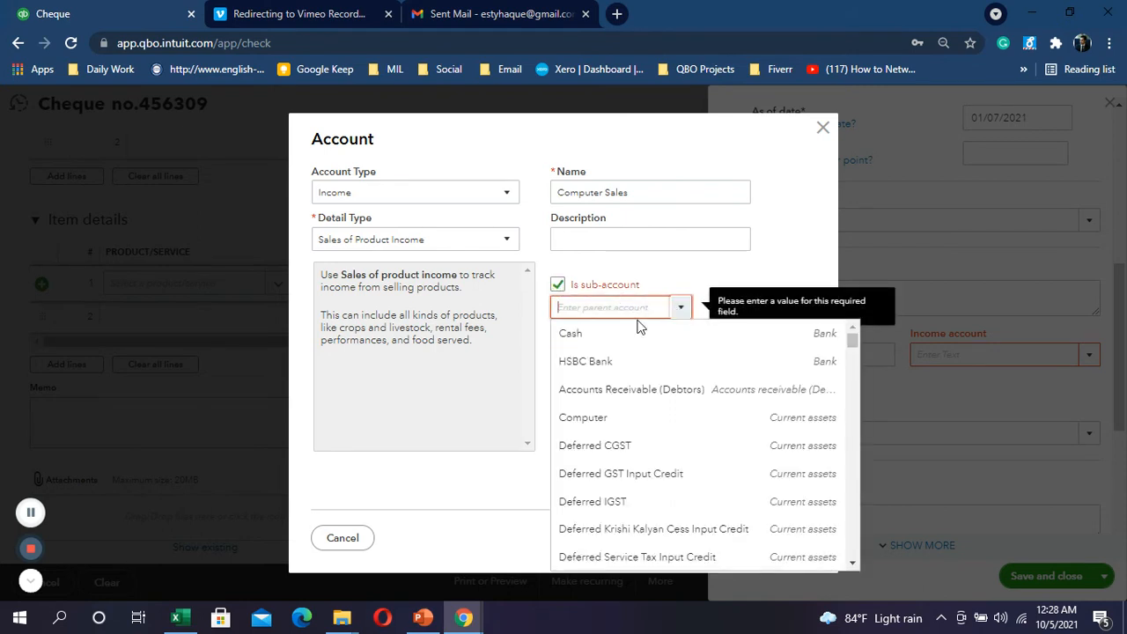
type("Sales")
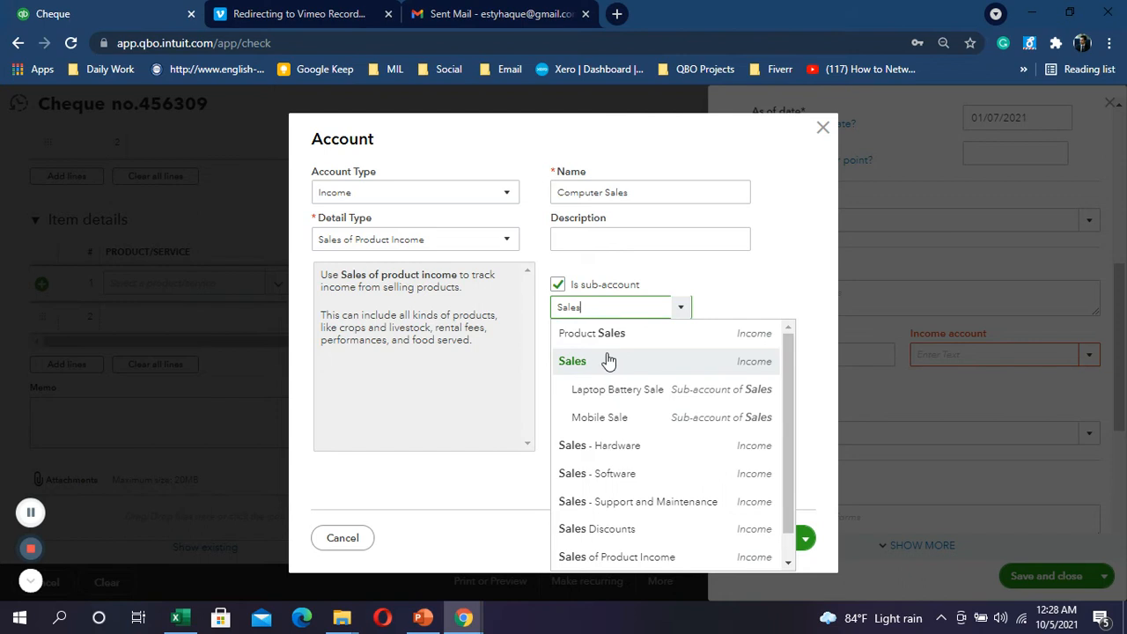
left_click(607, 360)
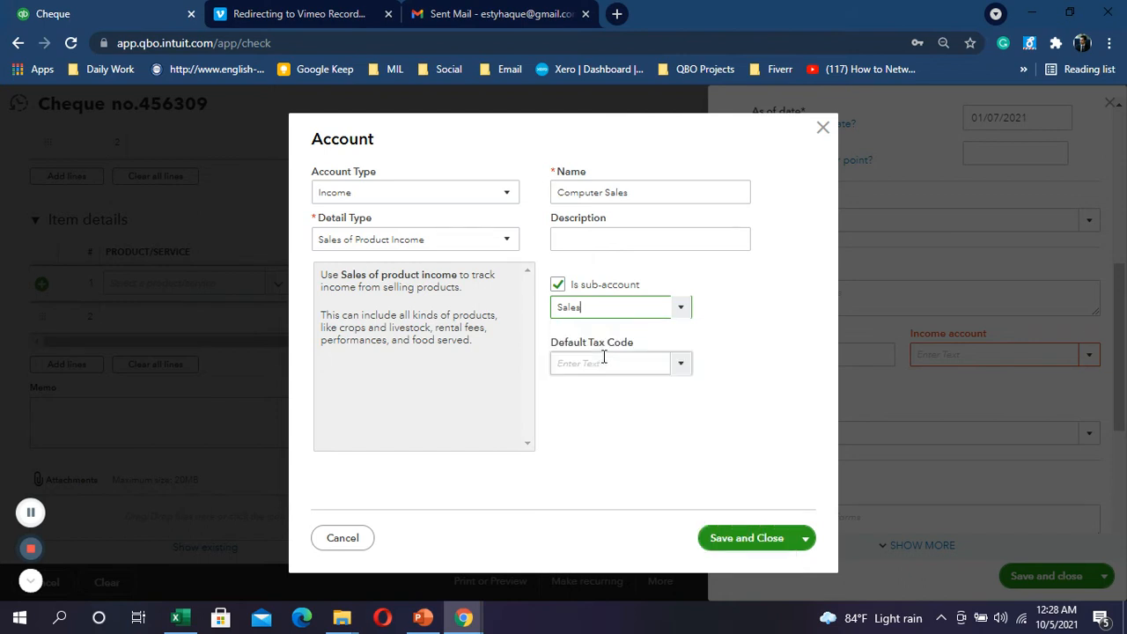
left_click(748, 539)
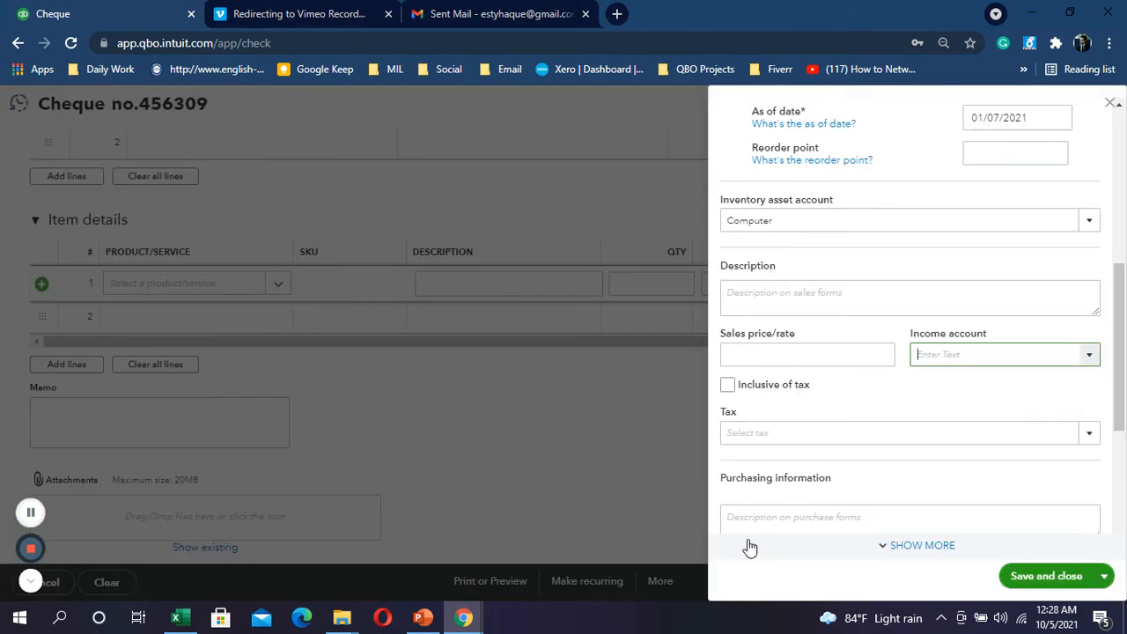
Step: Review the remaining product fields and save the Computer product
scroll(806, 425, "down", 1)
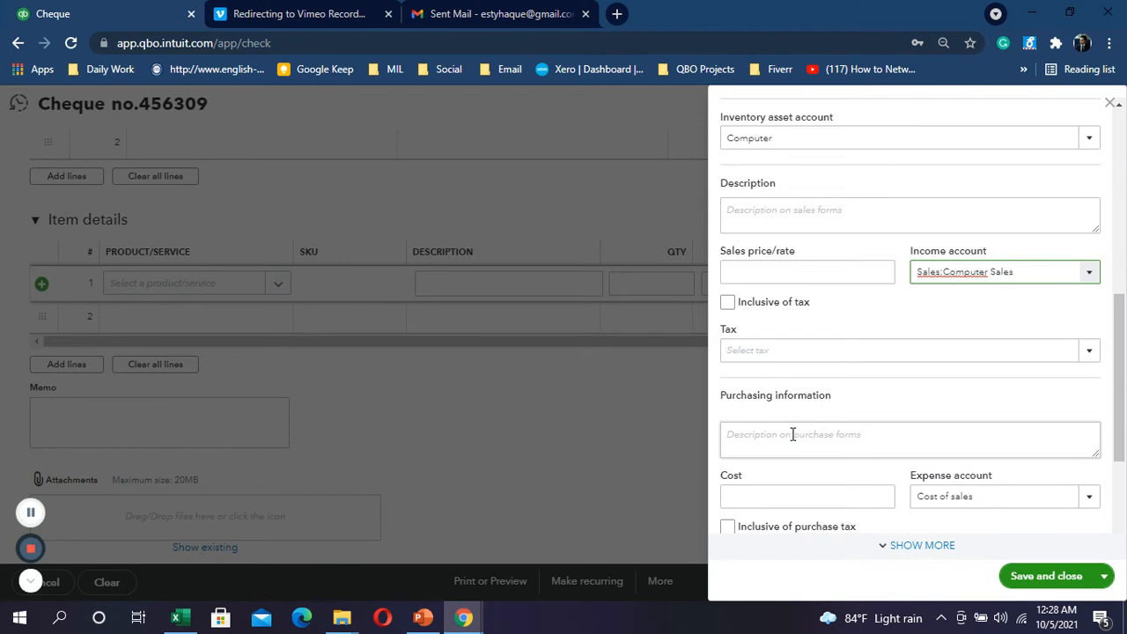
scroll(797, 419, "down", 1)
scroll(806, 363, "down", 1)
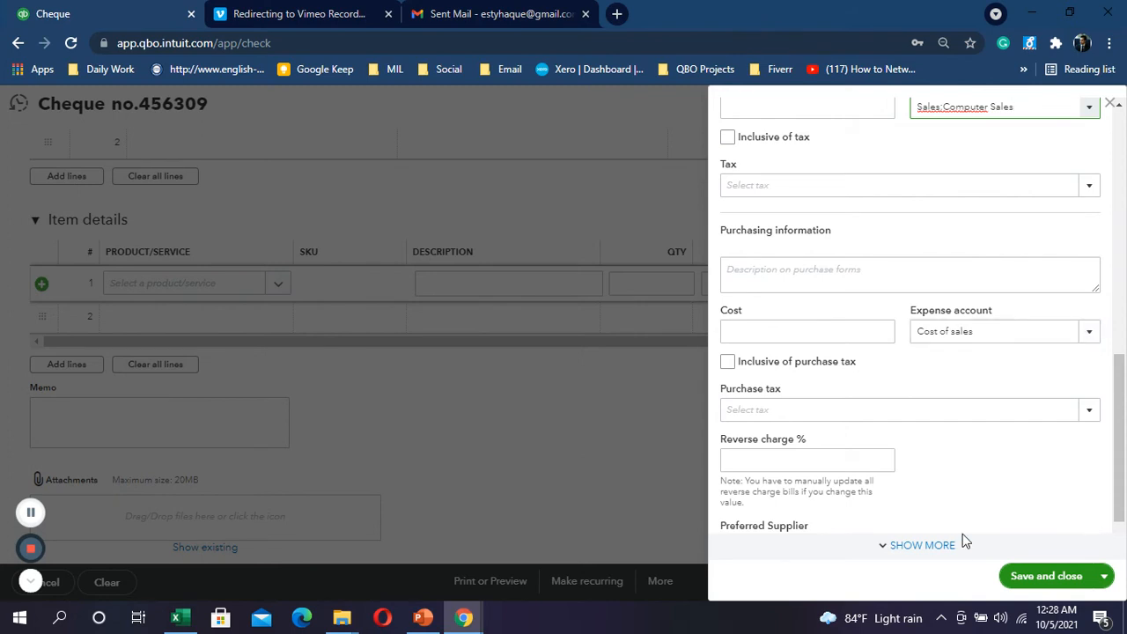
left_click(1029, 576)
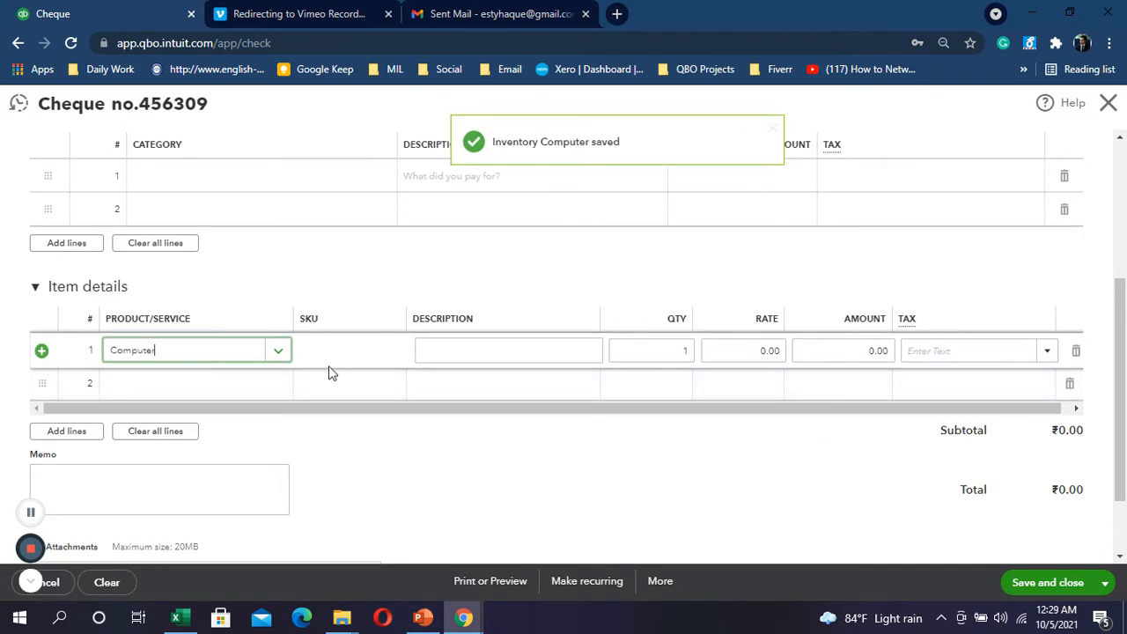
Step: Paste the Excel F17 payment description into line 1's description
left_click(453, 350)
key("alt+Tab")
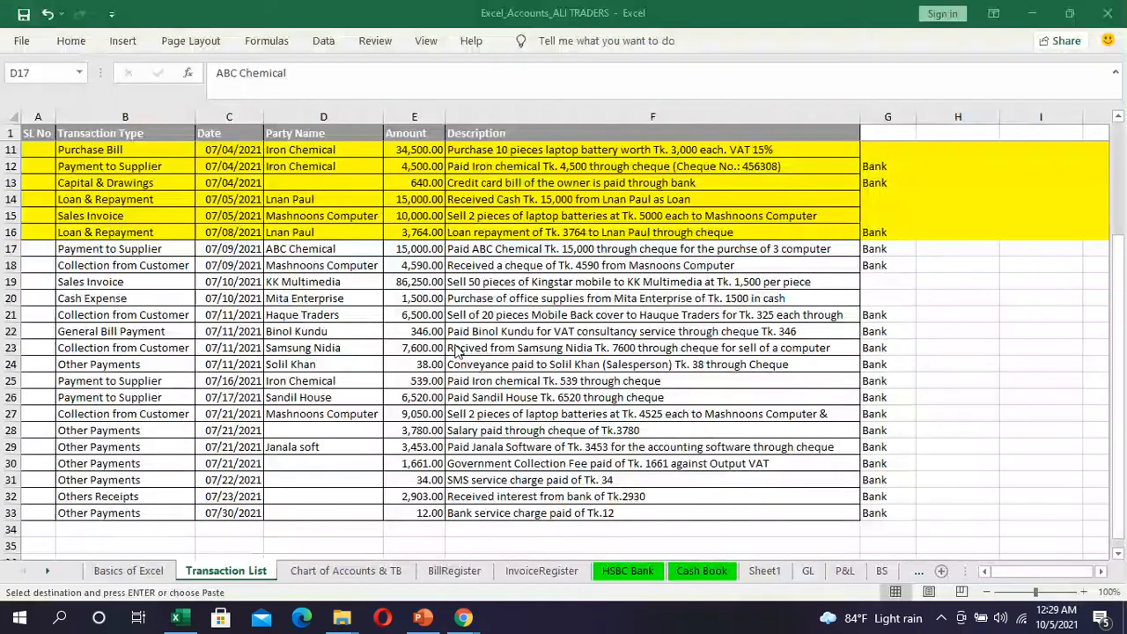
left_click(497, 249)
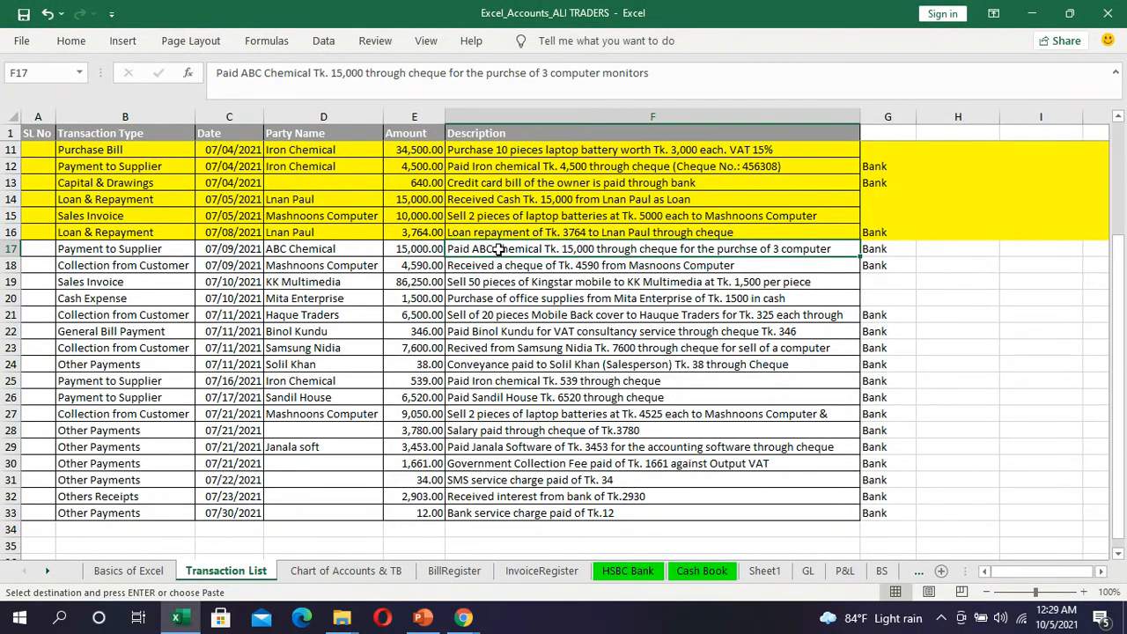
key("alt+Tab")
type("Paid ABC Chemical Tk. 15,000 through cheque for the purchse of 3 computer monitors")
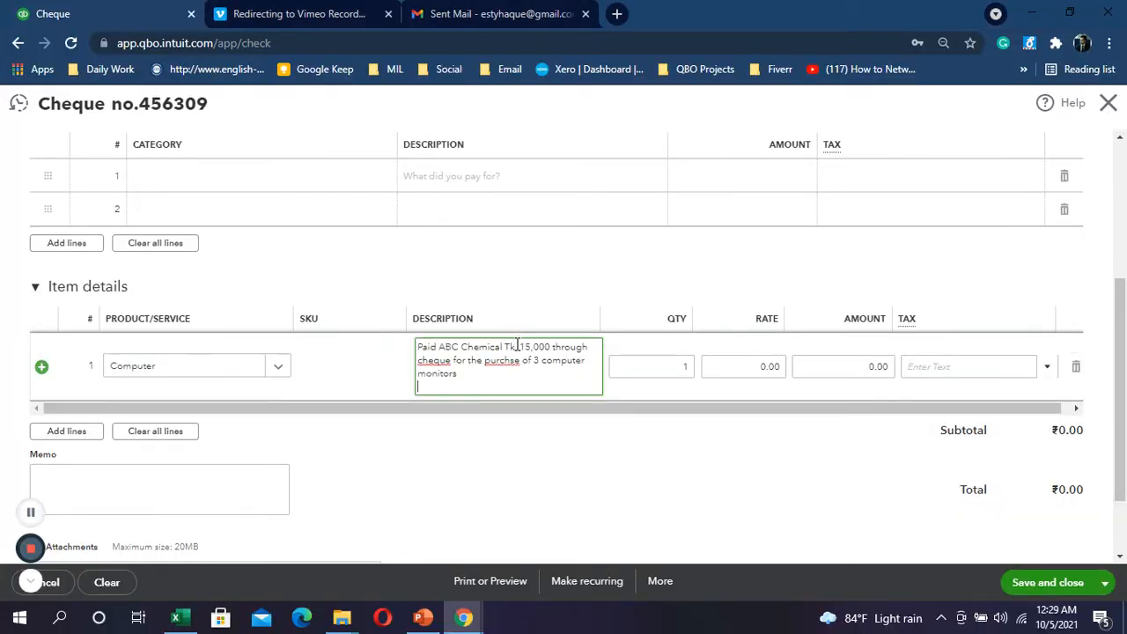
key("alt+Tab")
key("alt+Tab")
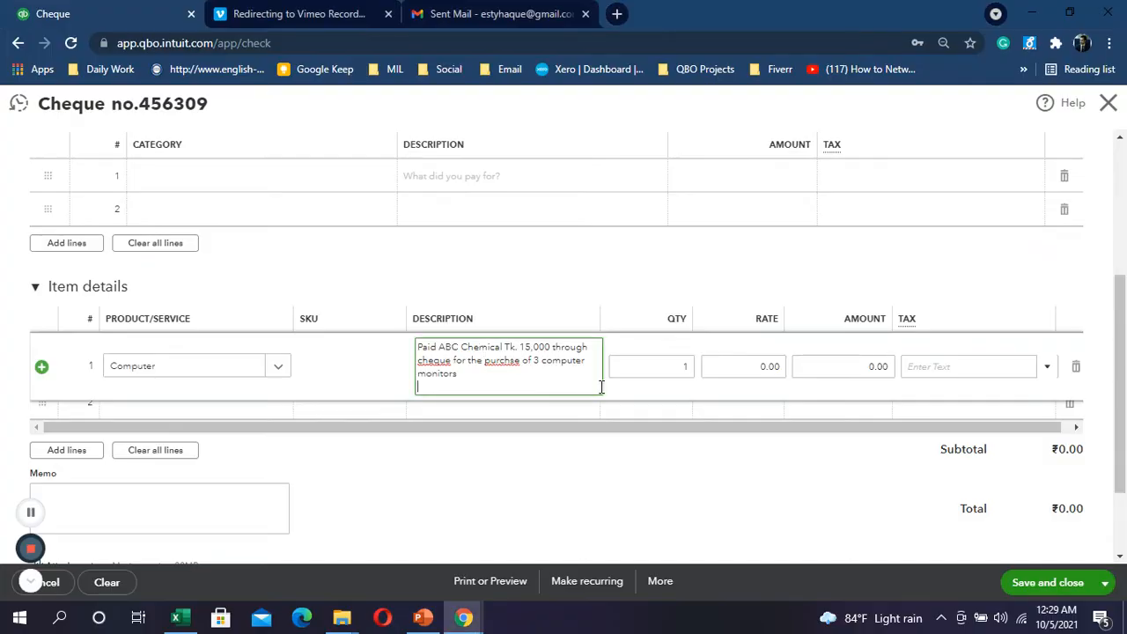
Step: Give the Computer line quantity 3 and amount 15,000, making the rate 5,000
left_click(680, 367)
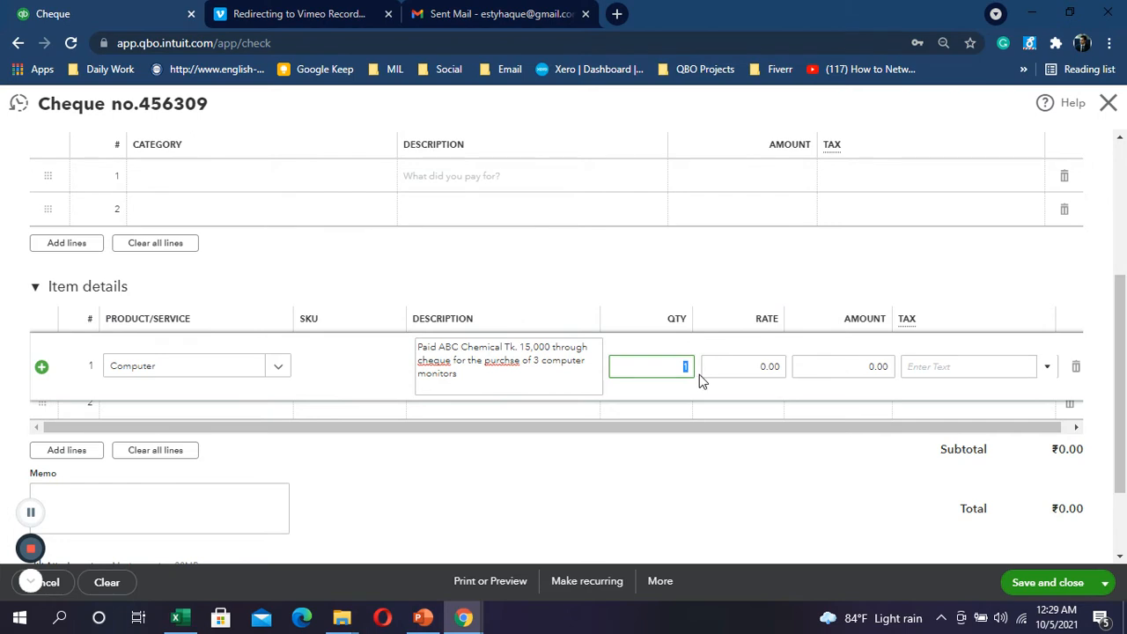
type("3")
left_click(771, 365)
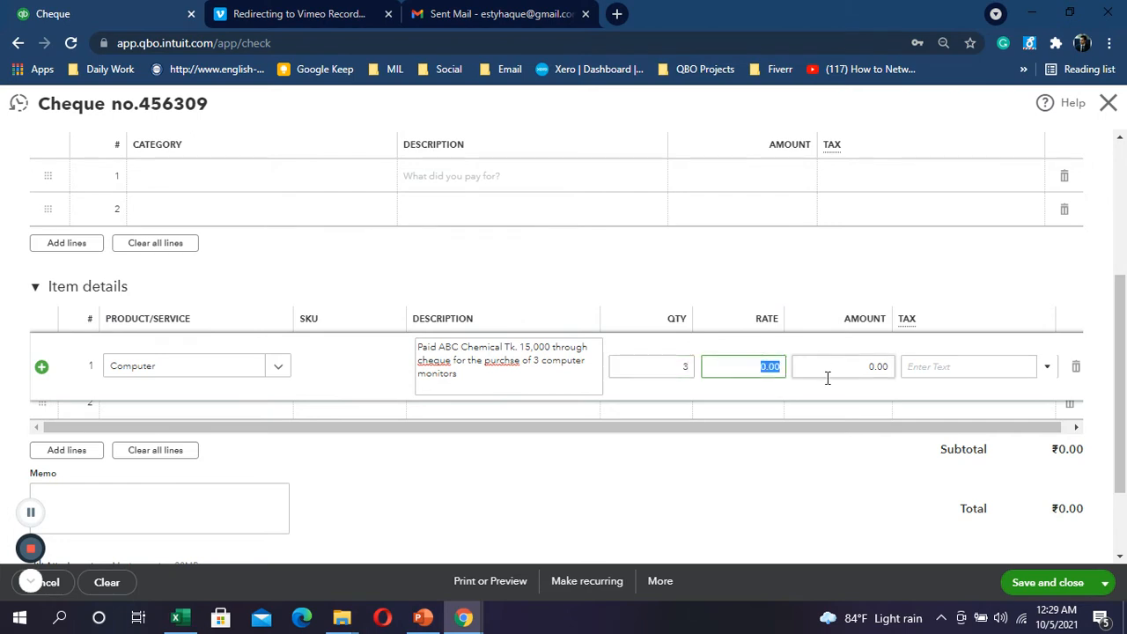
left_click(848, 368)
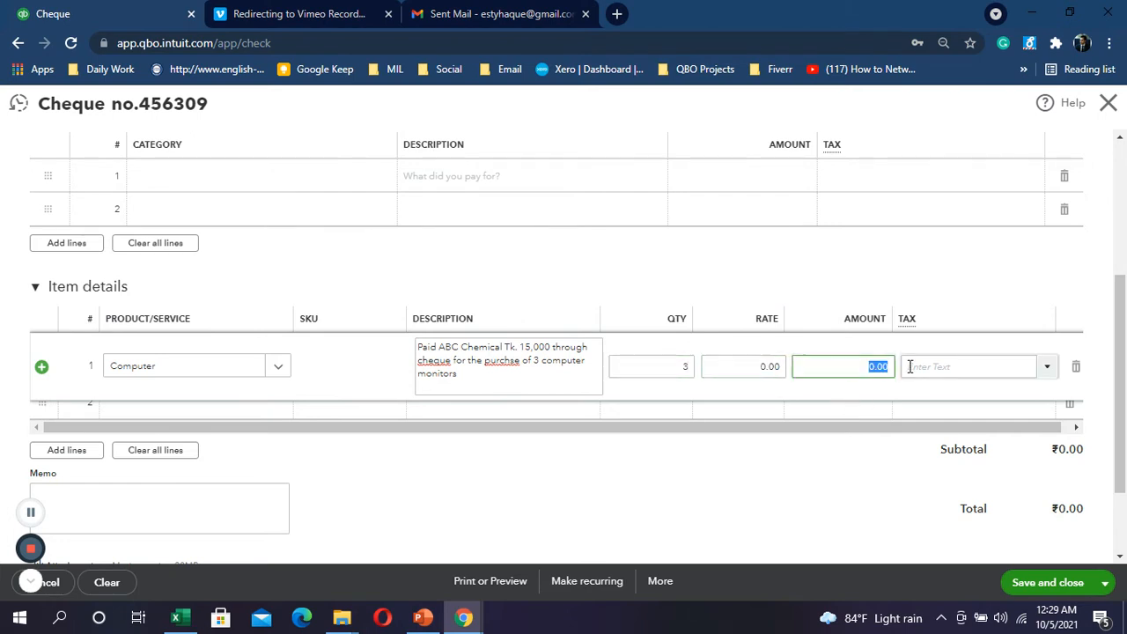
type("15000")
left_click(739, 399)
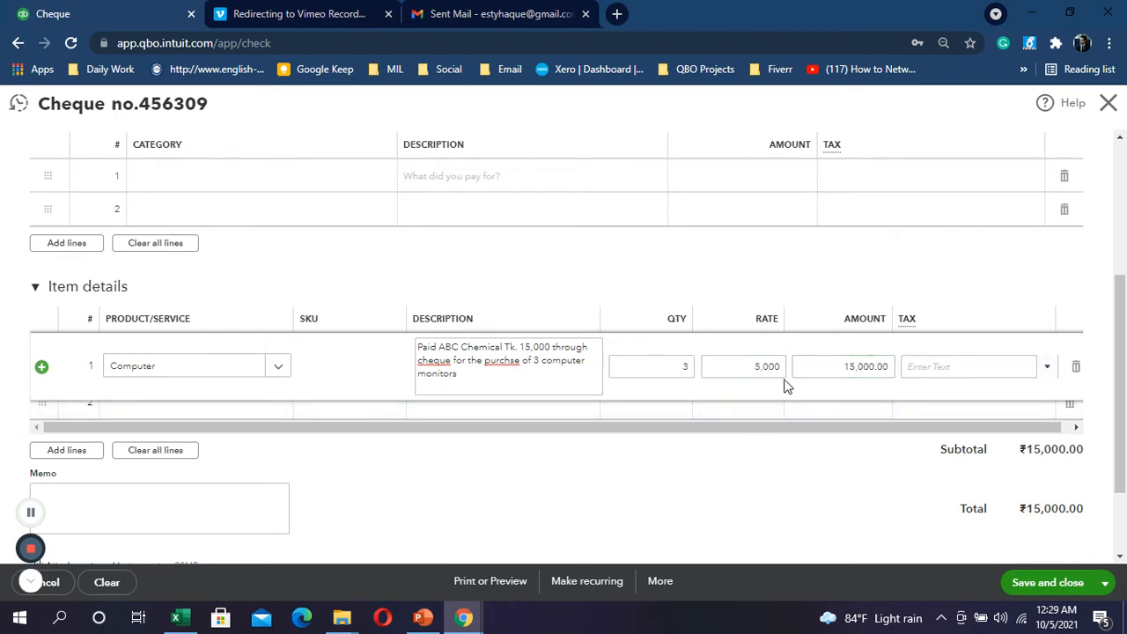
key("alt+Tab")
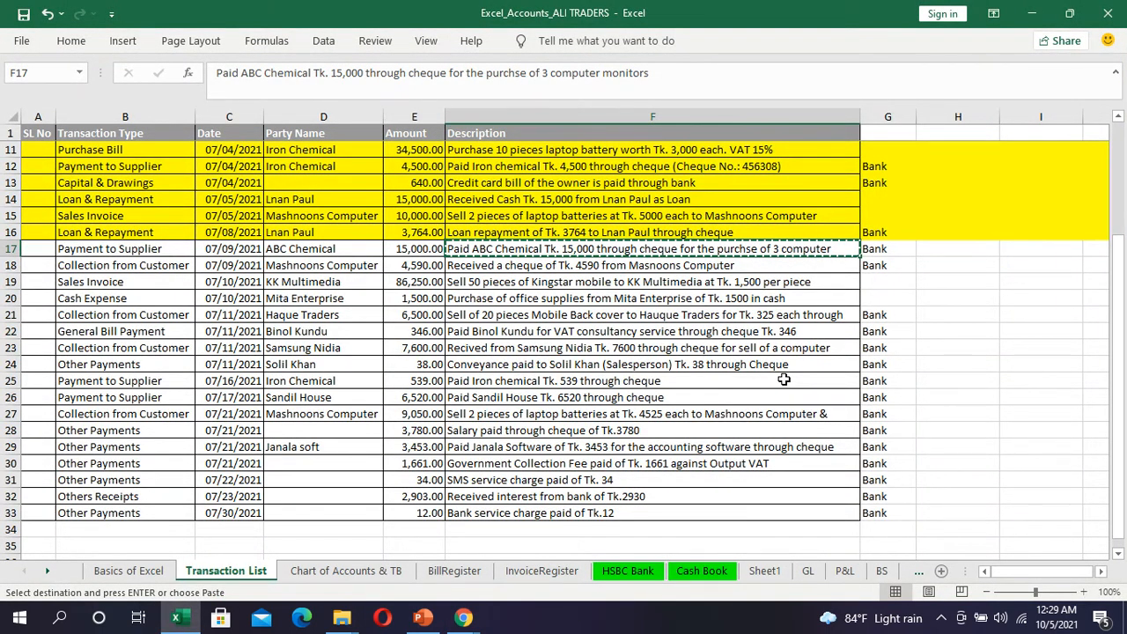
key("alt+Tab")
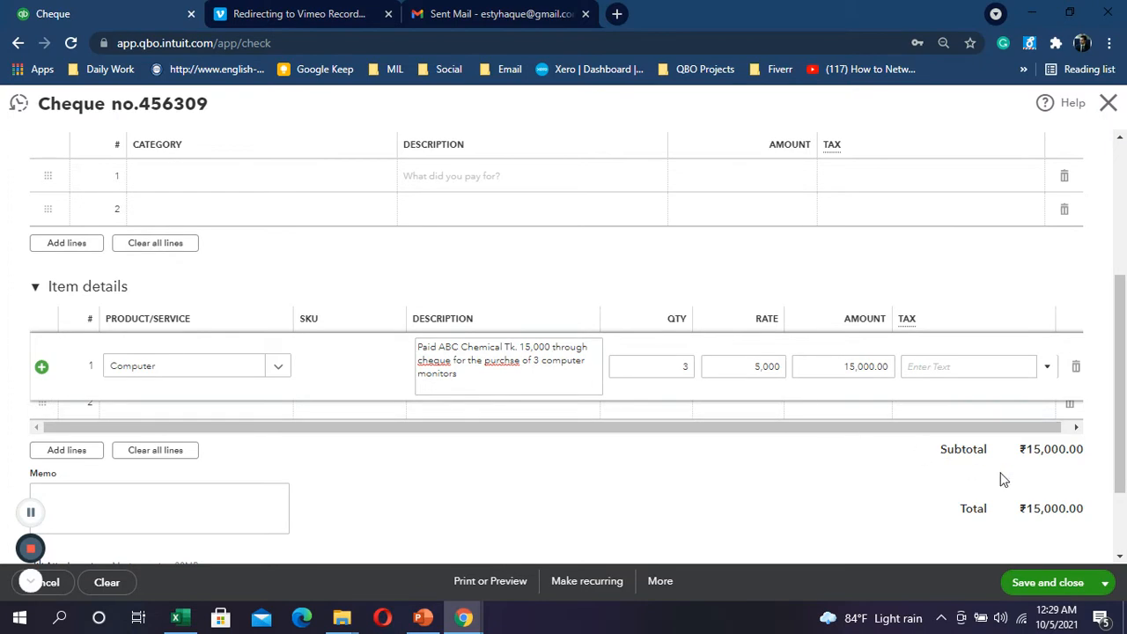
scroll(878, 502, "up", 2)
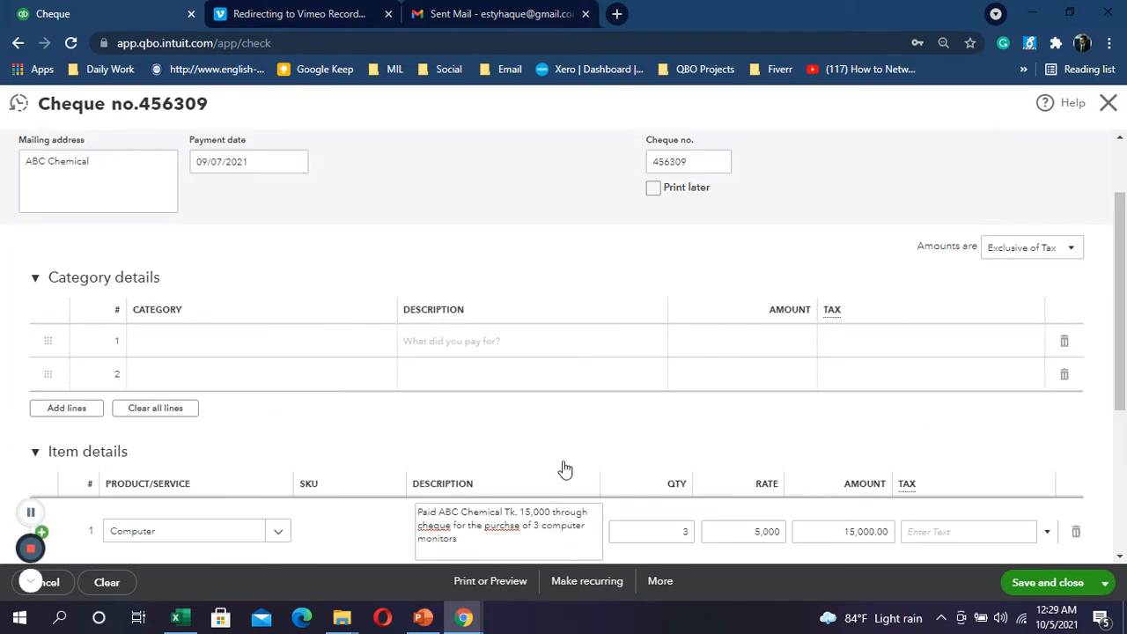
Step: Set 'Amounts are' to Out of scope of Tax and save cheque 456309
left_click(1050, 584)
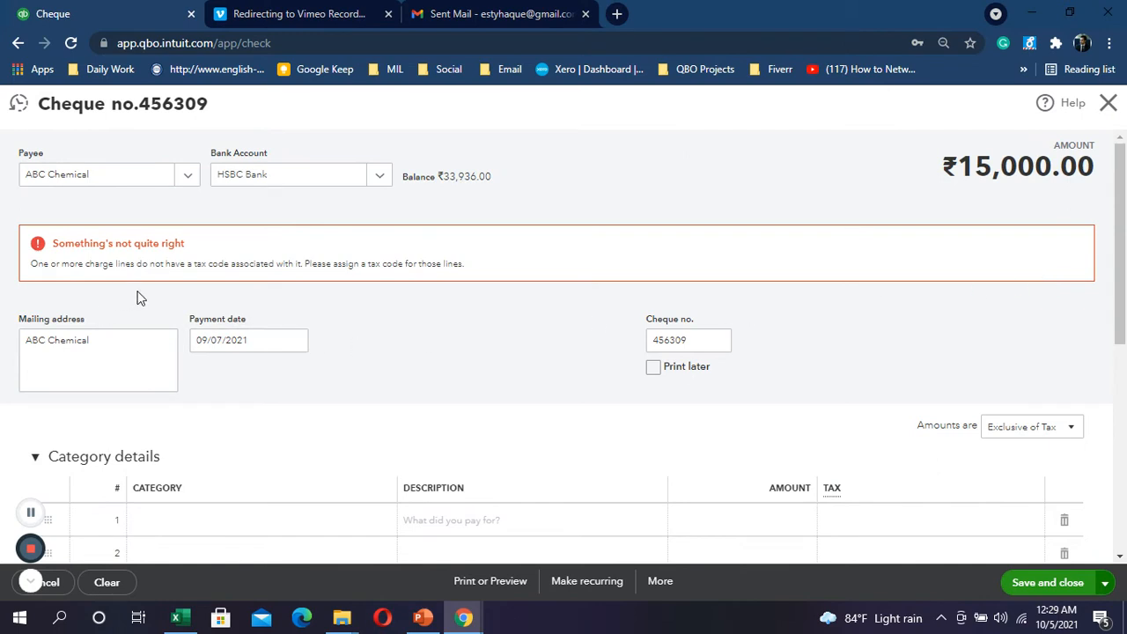
scroll(853, 318, "down", 2)
left_click(1072, 262)
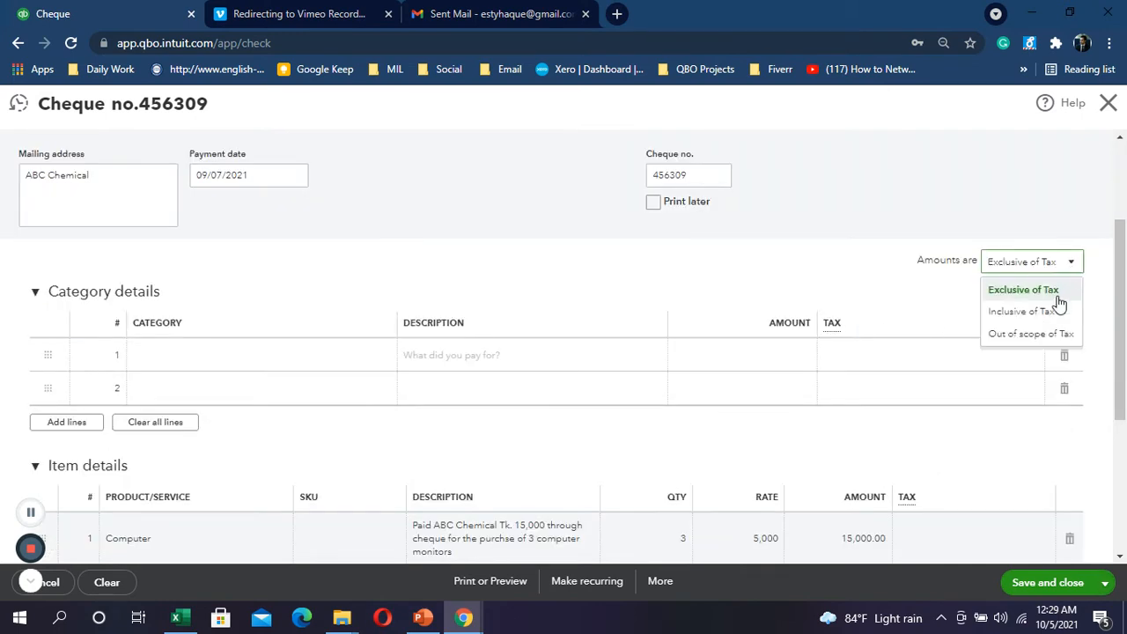
left_click(1029, 335)
scroll(836, 321, "up", 2)
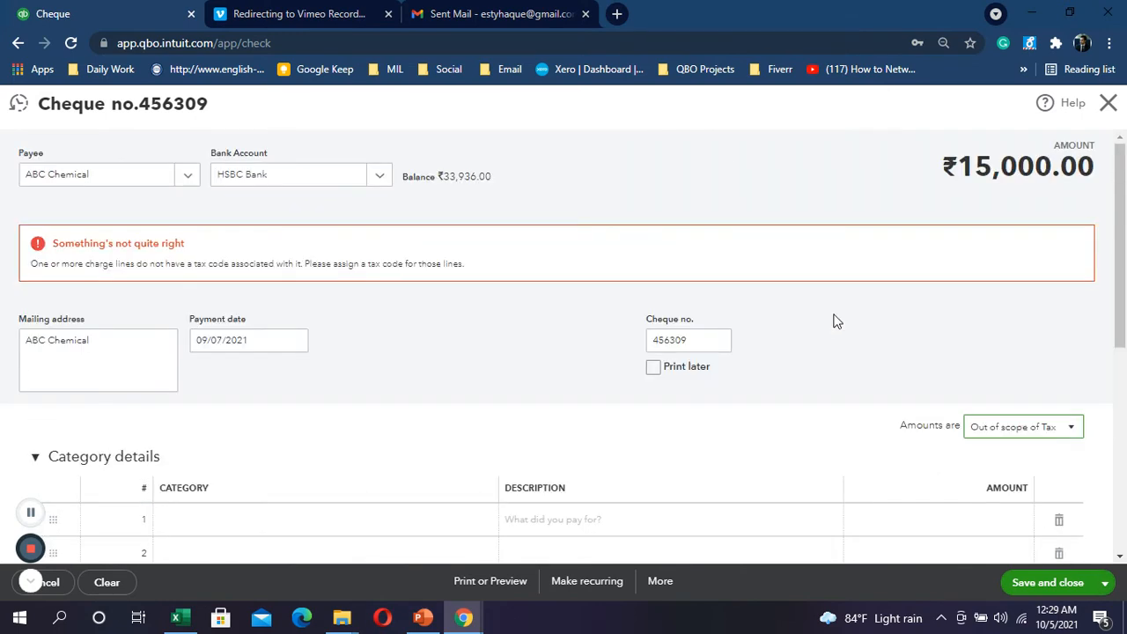
scroll(846, 319, "down", 4)
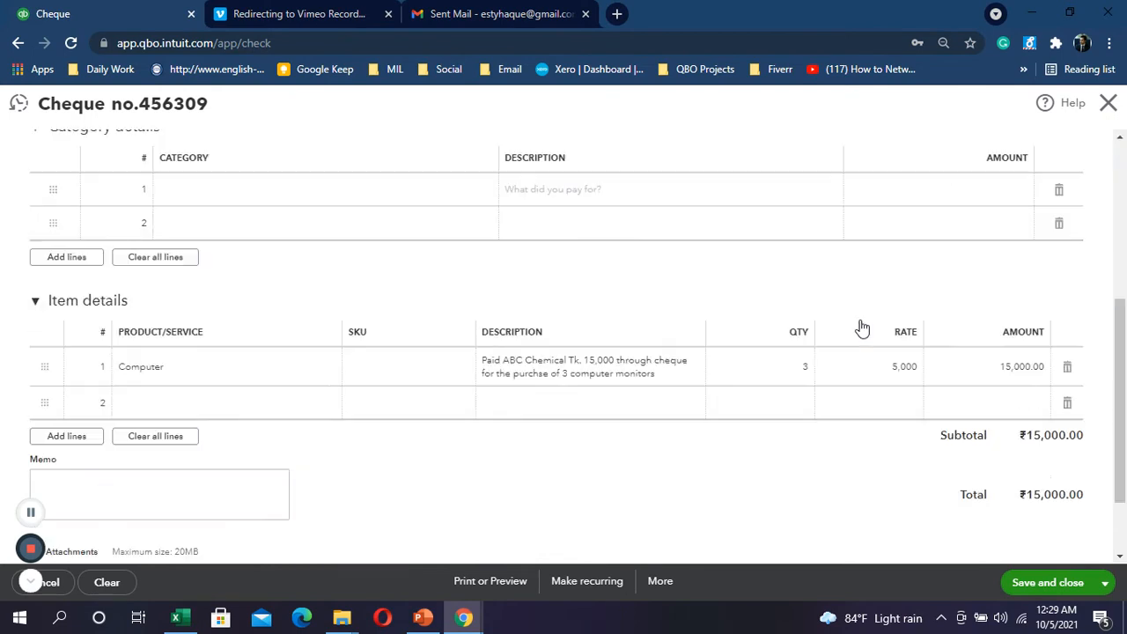
left_click(1051, 581)
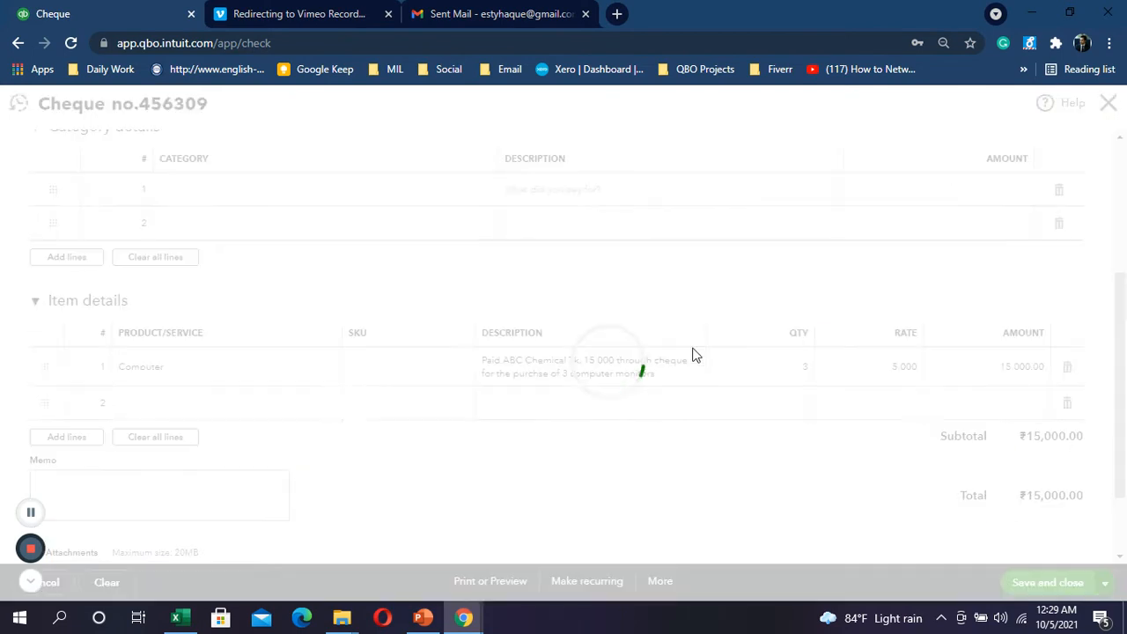
key("alt+Tab")
key("alt+Tab")
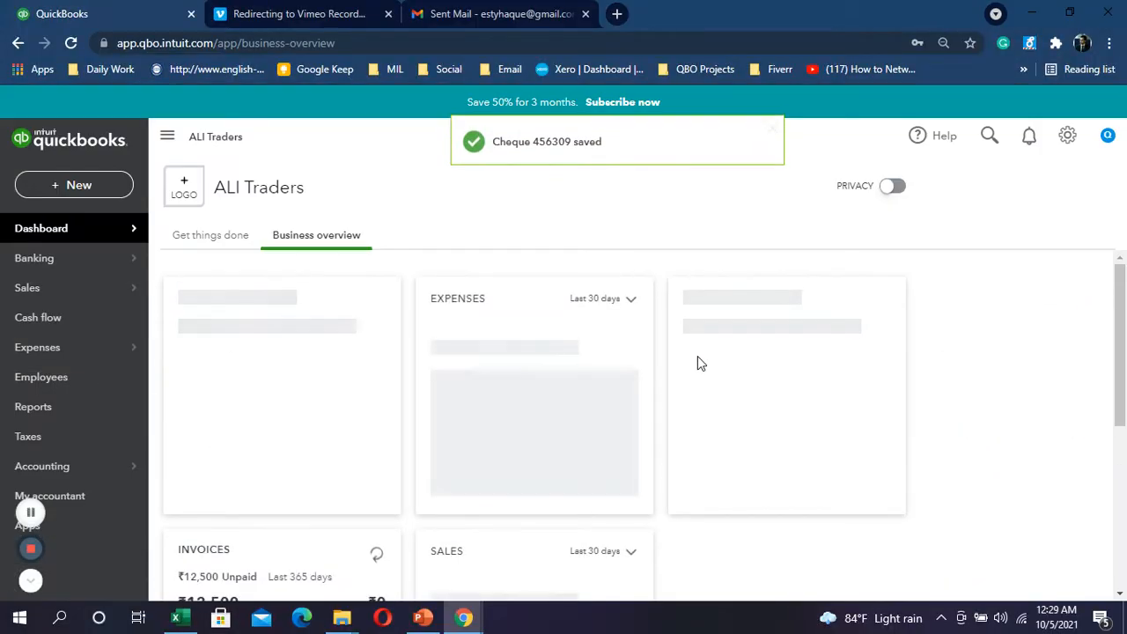
Step: Fill row 17's ABC Chemical cheque payment yellow, then select row 20's Mita Enterprise expense
key("alt+Tab")
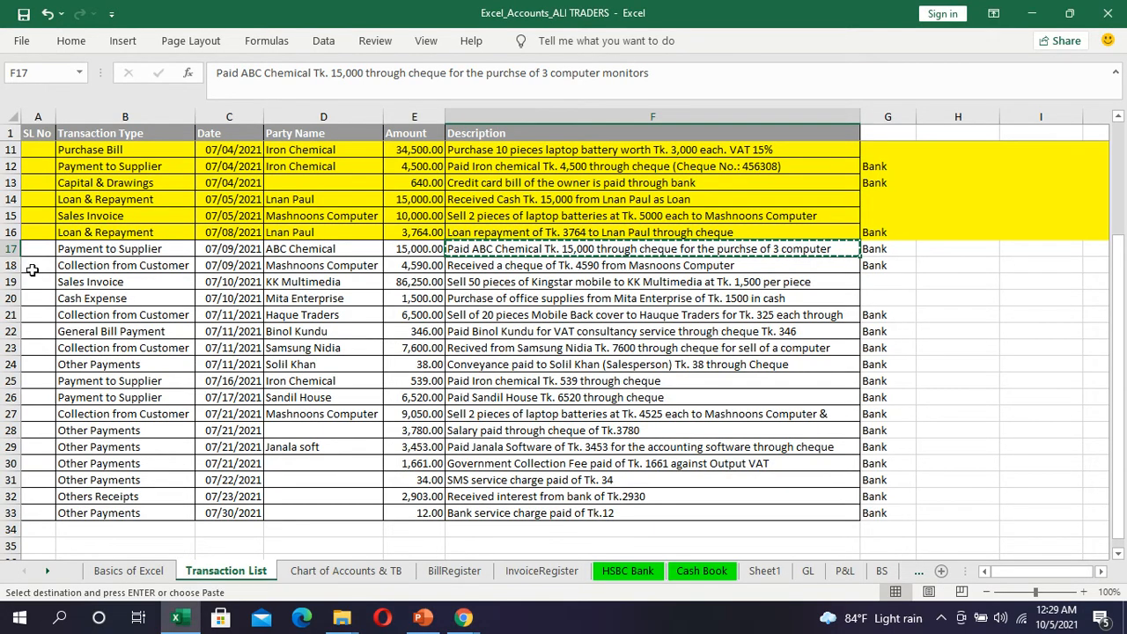
left_click(10, 249)
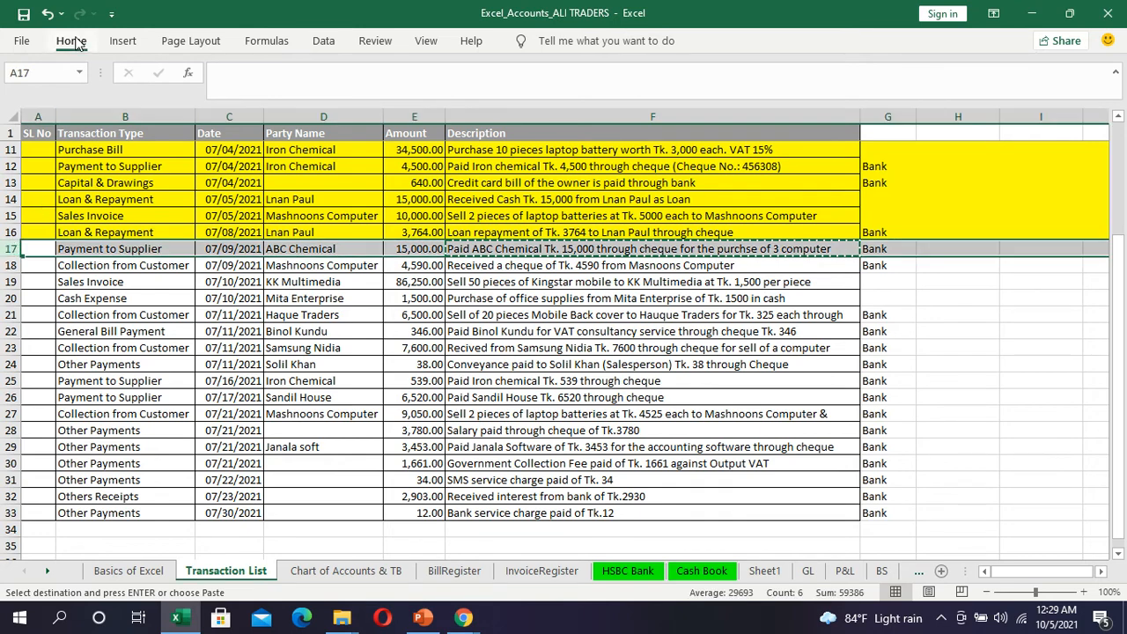
left_click(75, 44)
left_click(210, 97)
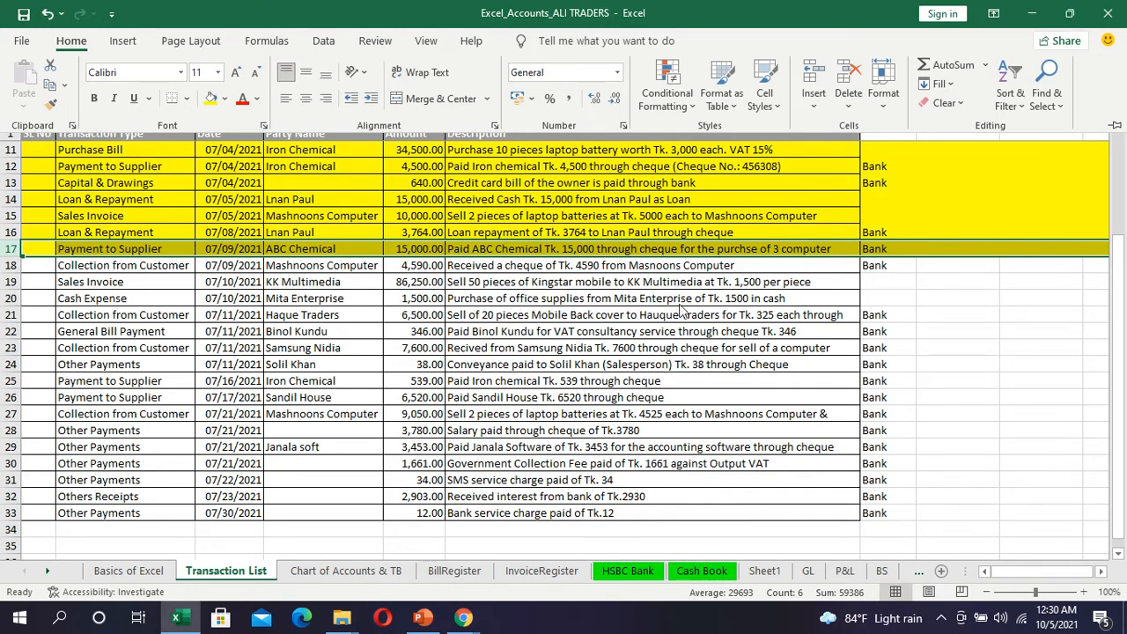
left_click(8, 298)
left_click(9, 297)
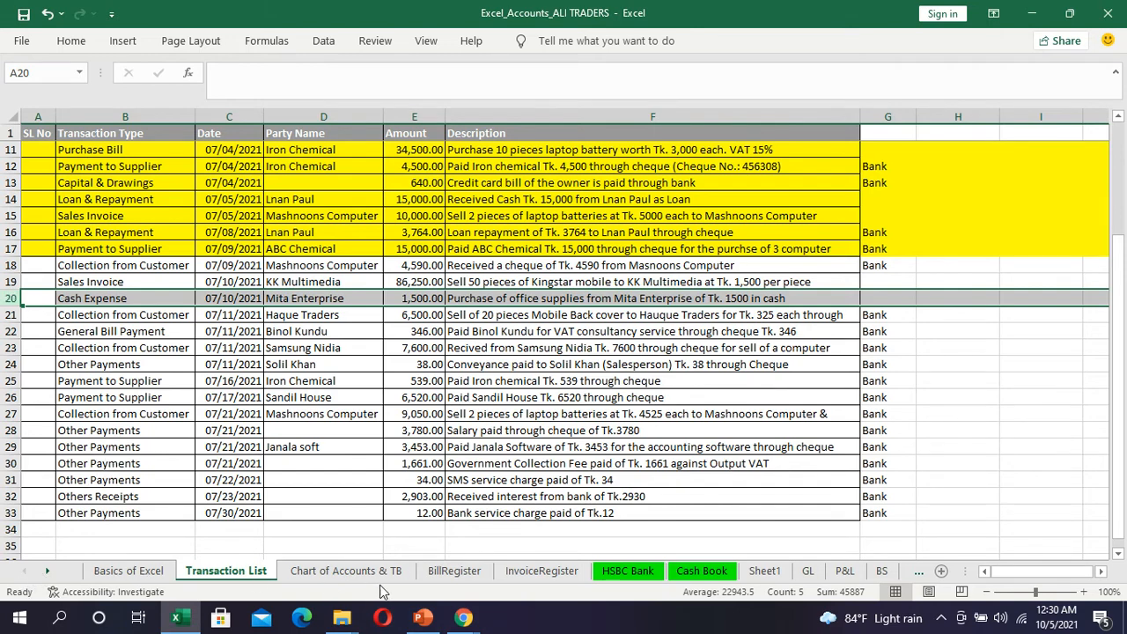
Step: Start a new expense and add Mita Enterprise as a new supplier payee
key("alt+Tab")
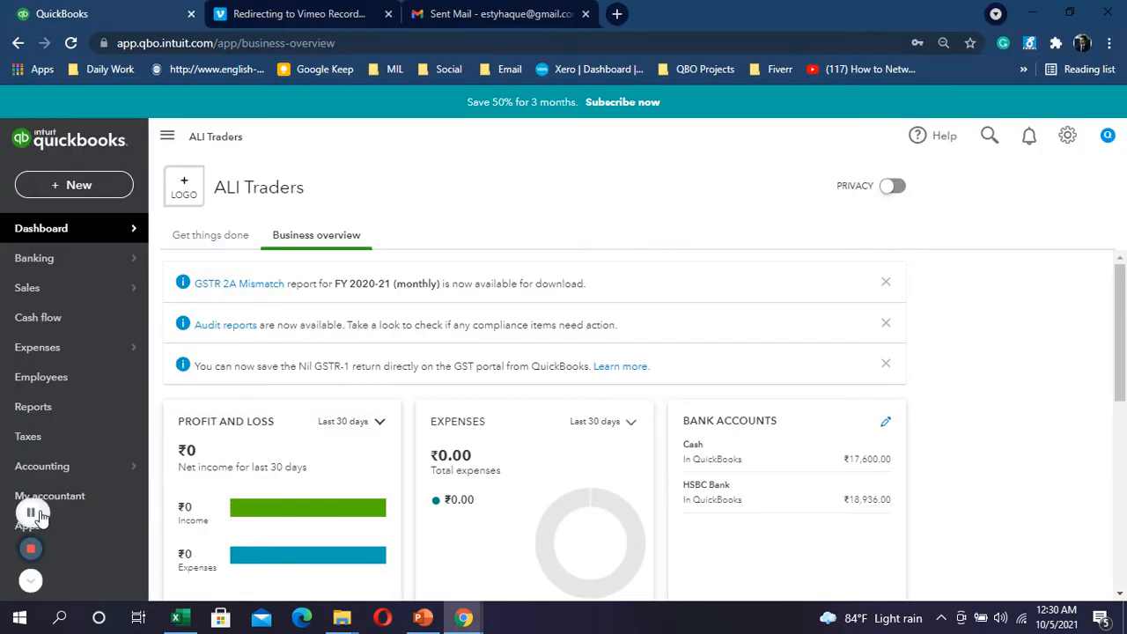
left_click(38, 517)
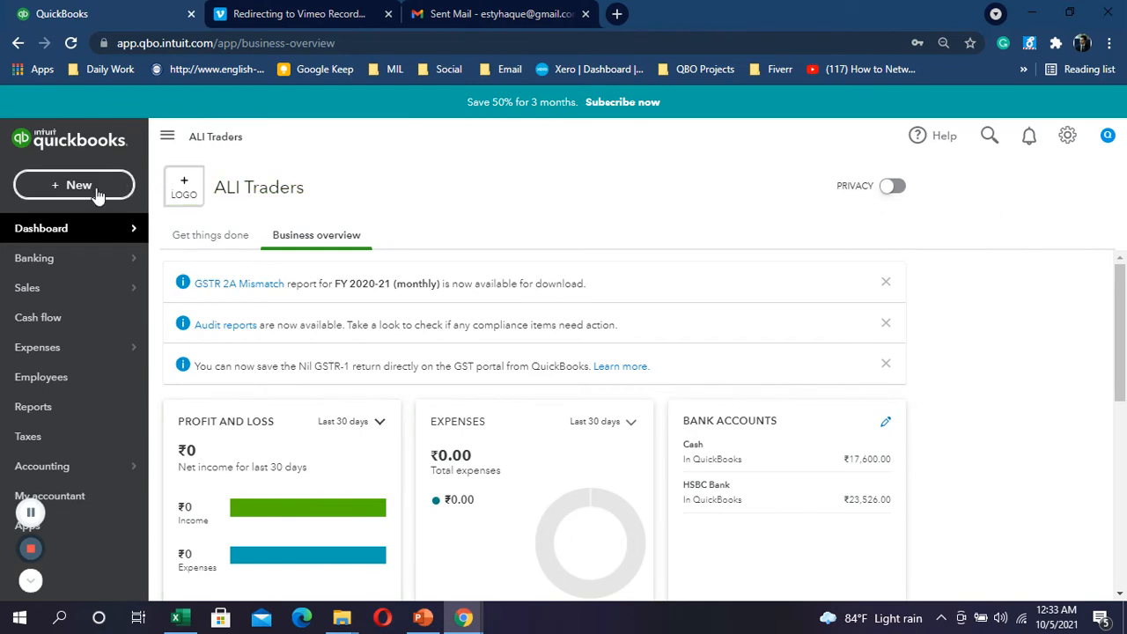
left_click(98, 192)
key("alt+Tab")
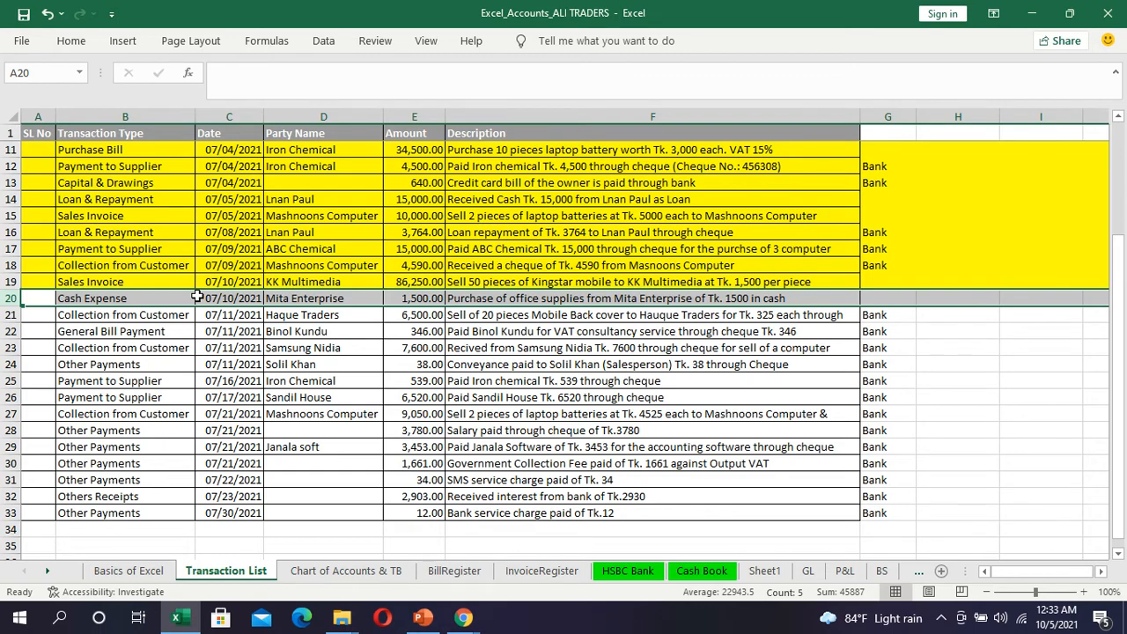
key("alt+Tab")
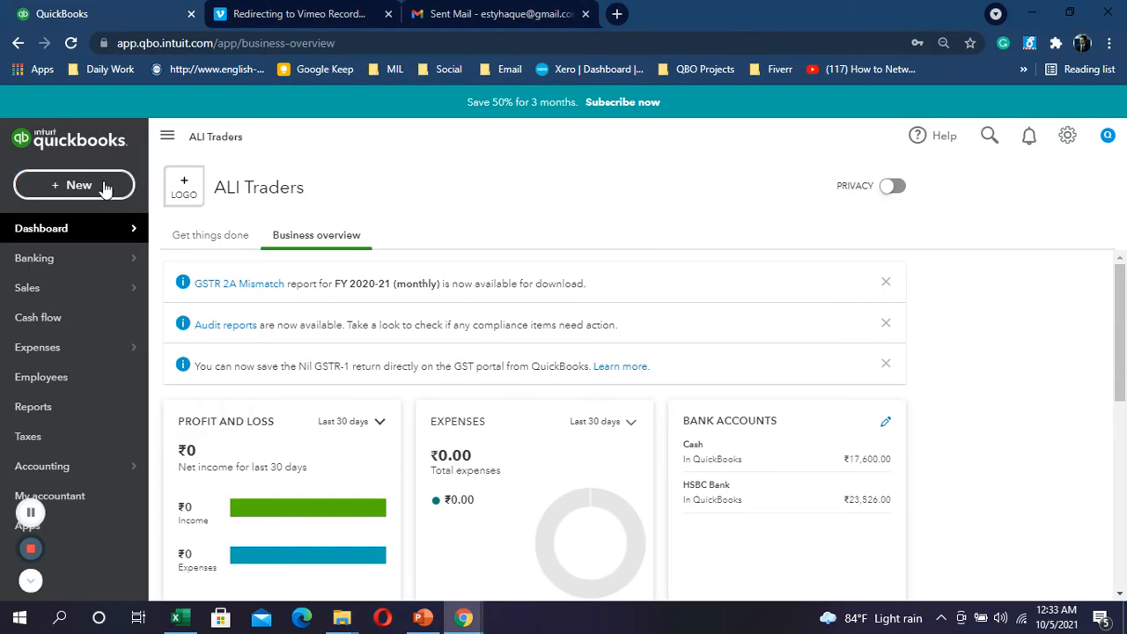
left_click(105, 188)
left_click(231, 274)
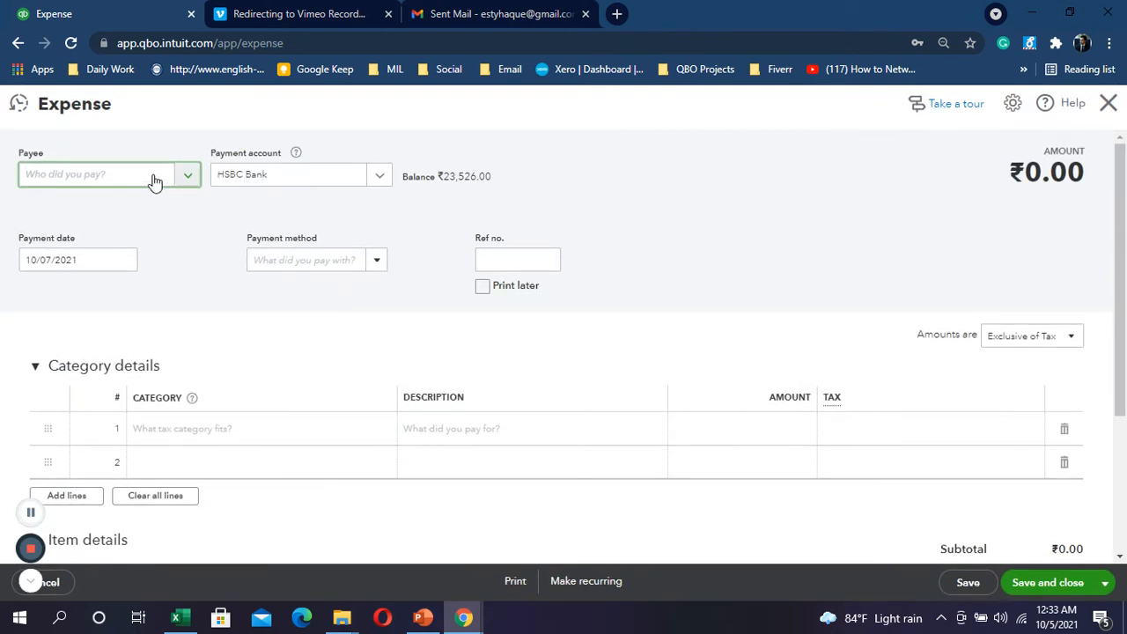
left_click(154, 181)
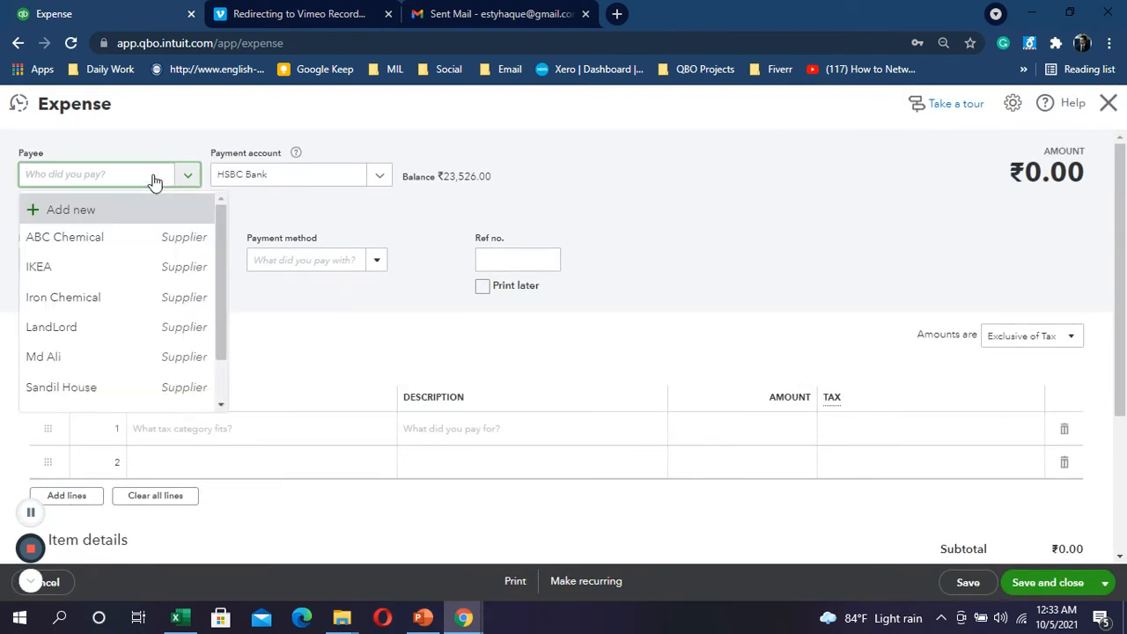
type("mita")
left_click(97, 210)
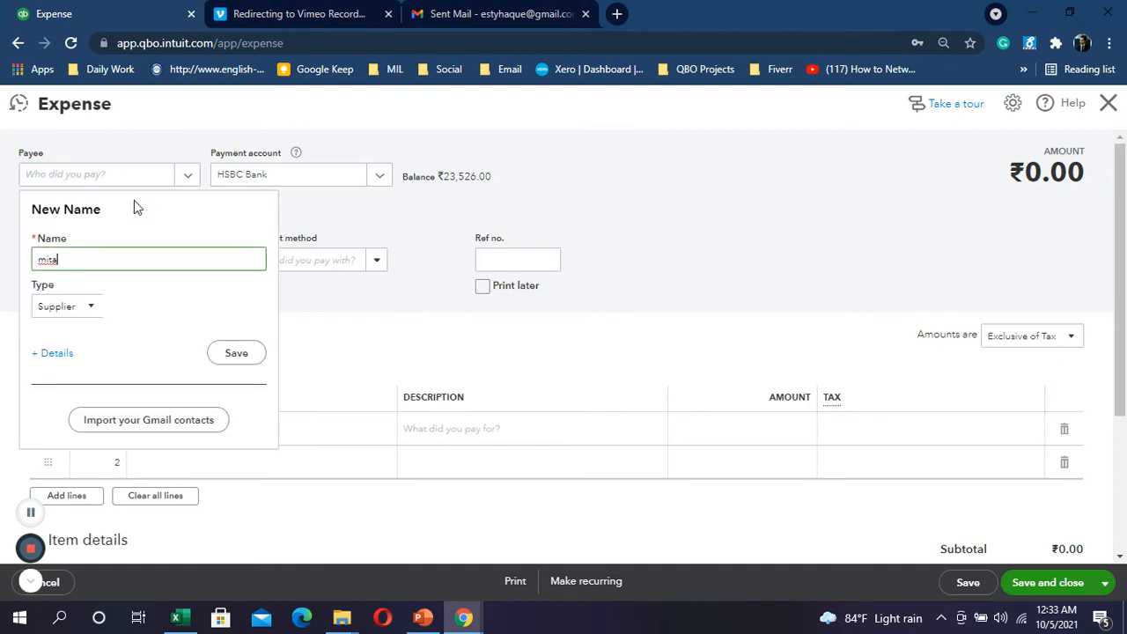
type("enterpri")
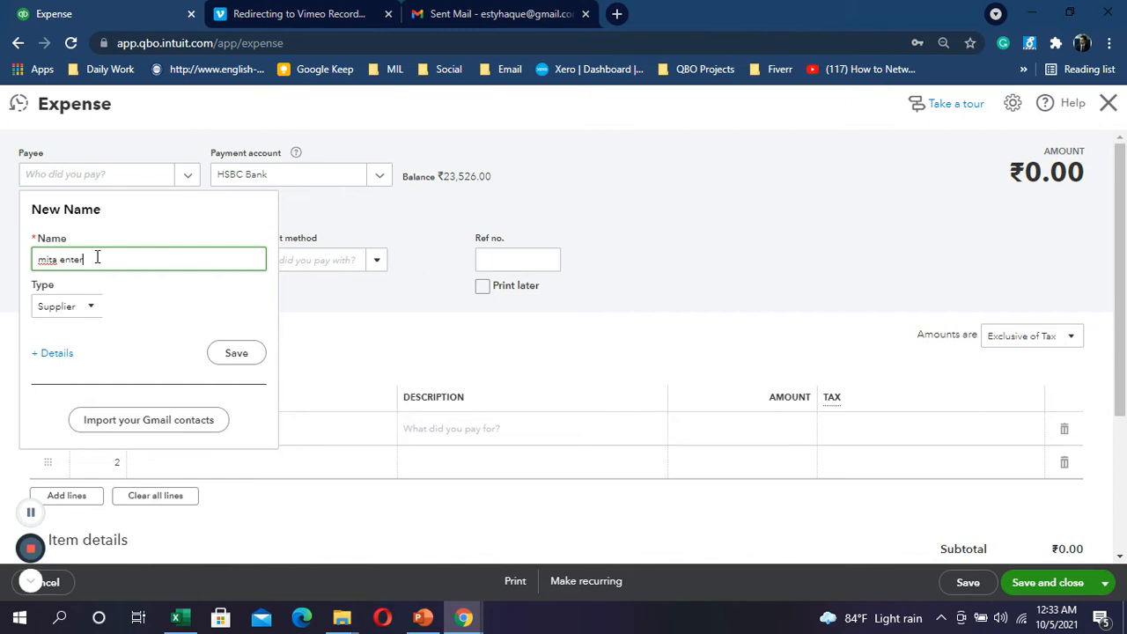
type("se")
left_click(255, 354)
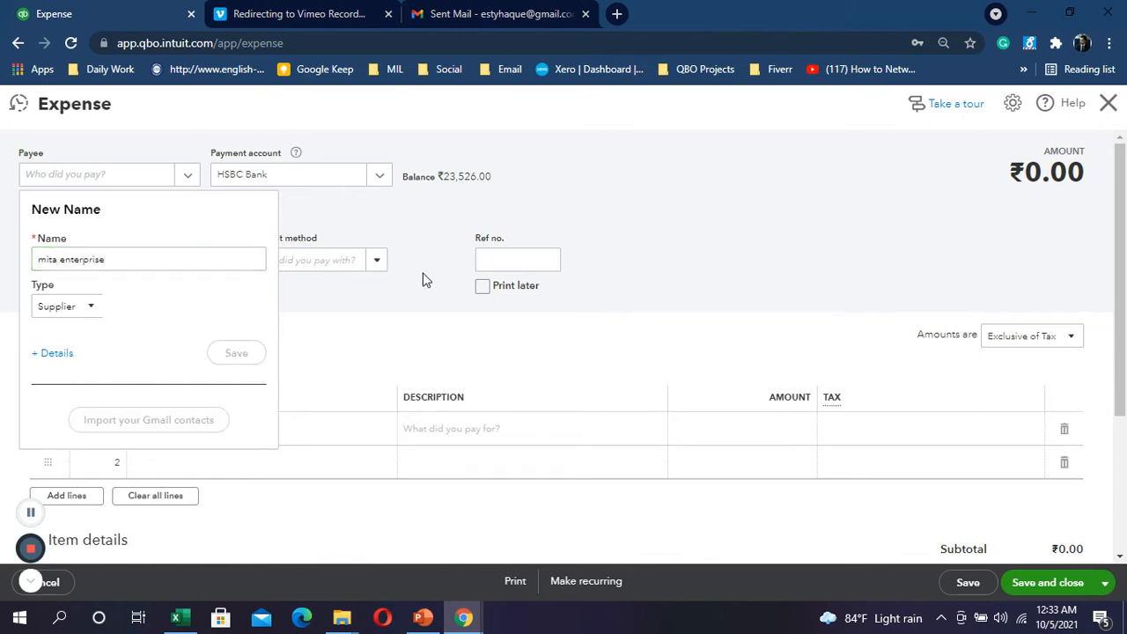
Step: Set the expense's payment account to Cash
key("alt+Tab")
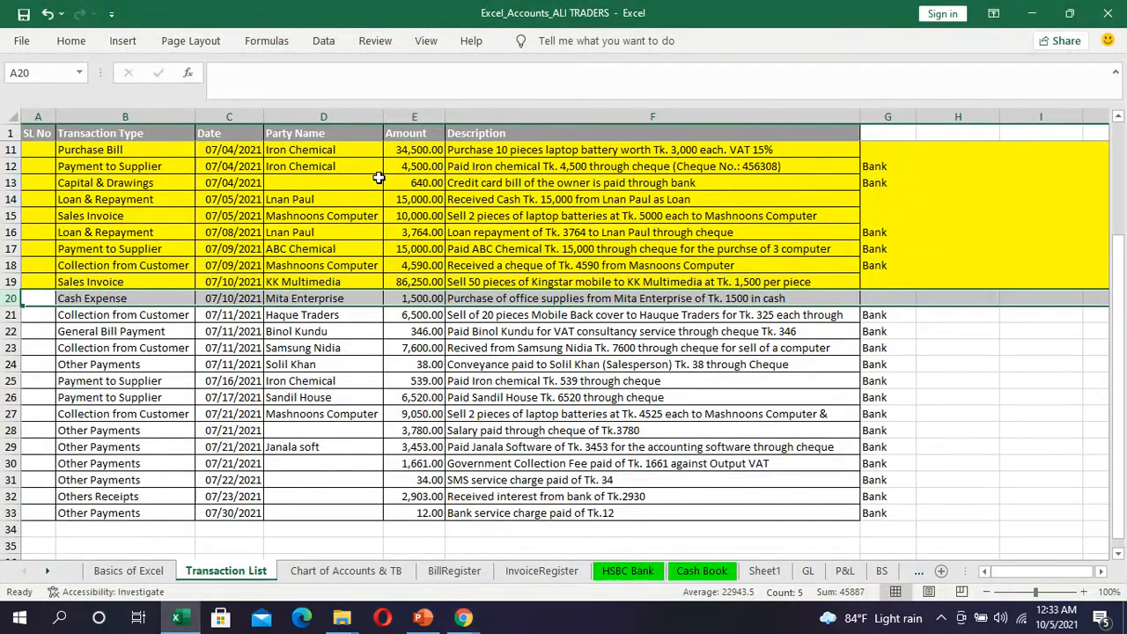
key("alt+Tab")
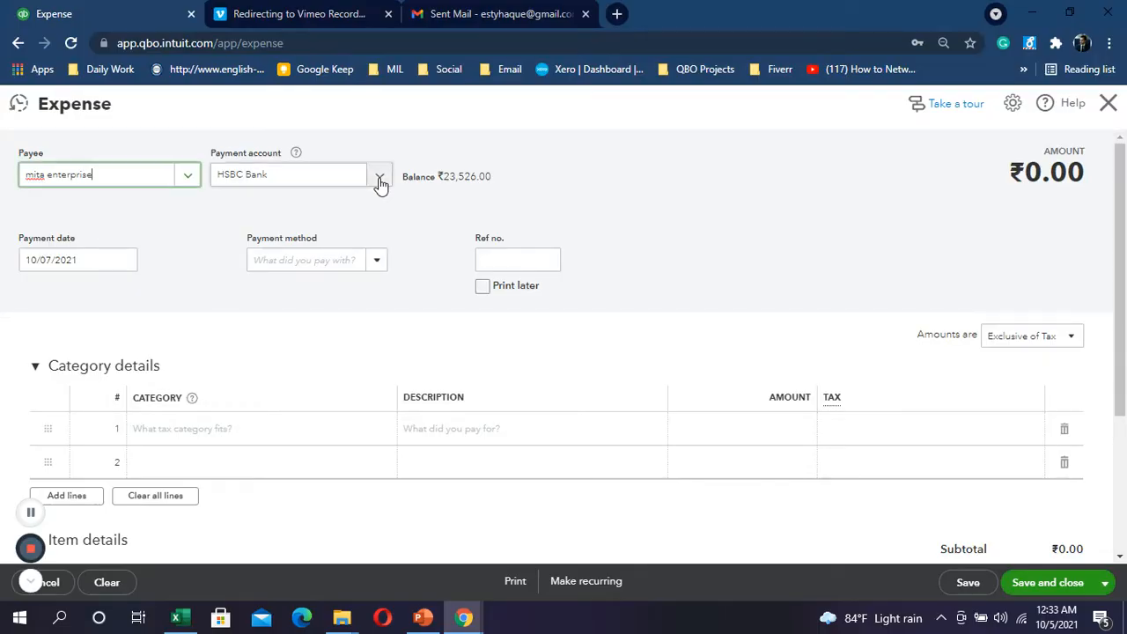
left_click(380, 175)
left_click(261, 250)
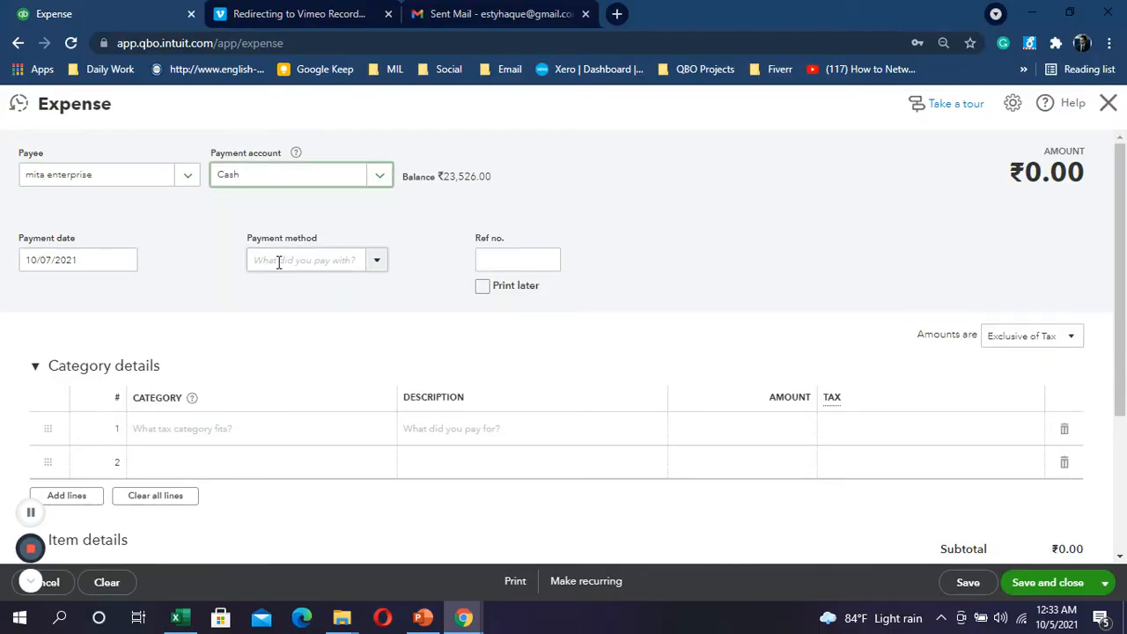
key("alt+Tab")
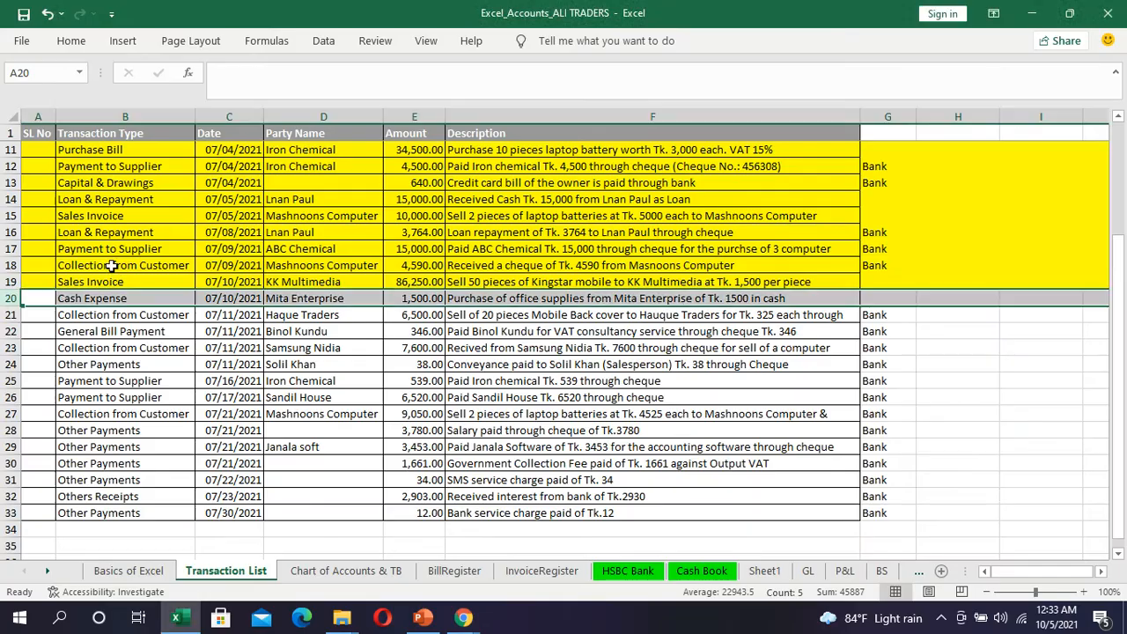
key("alt+Tab")
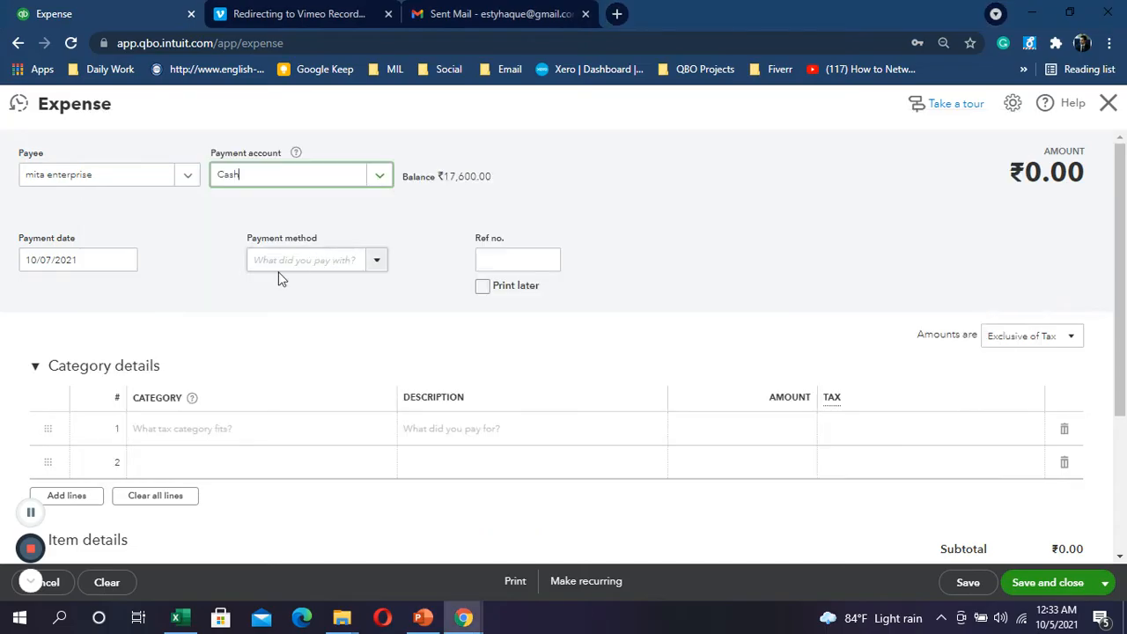
Step: Add an Office Supplies category line with amount 1500
scroll(273, 304, "down", 1)
scroll(221, 365, "down", 2)
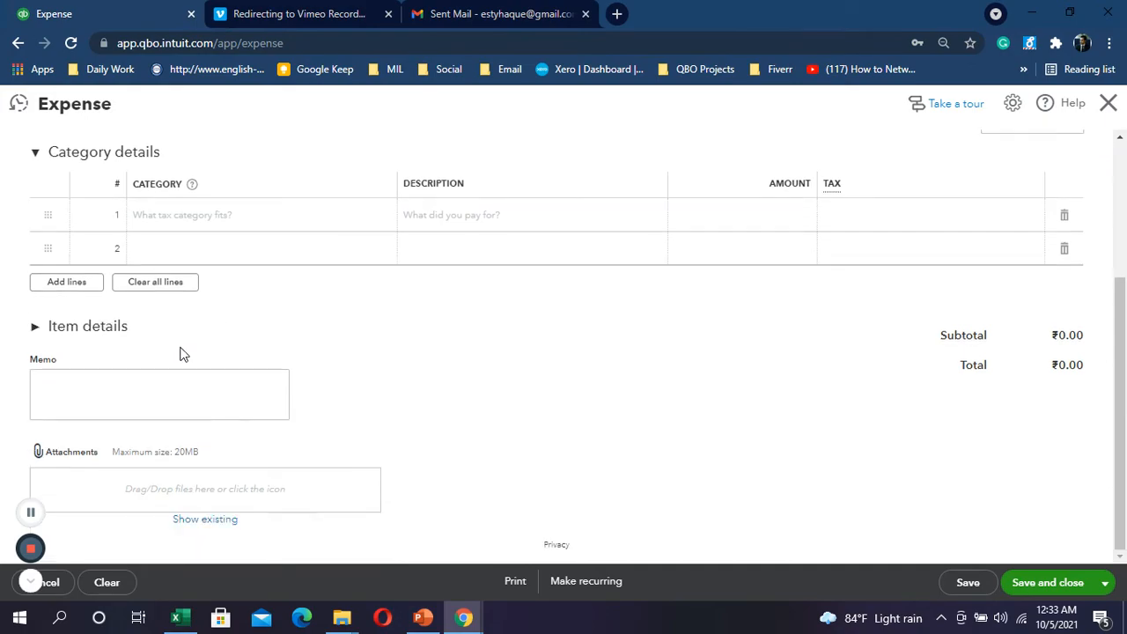
key("alt+Tab")
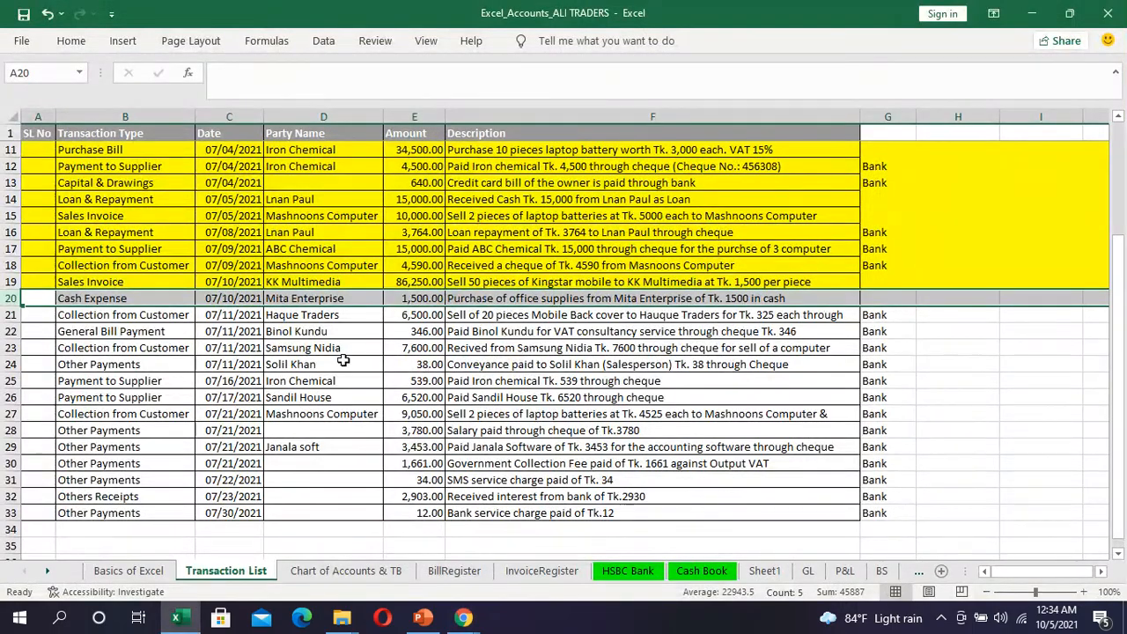
key("alt+Tab")
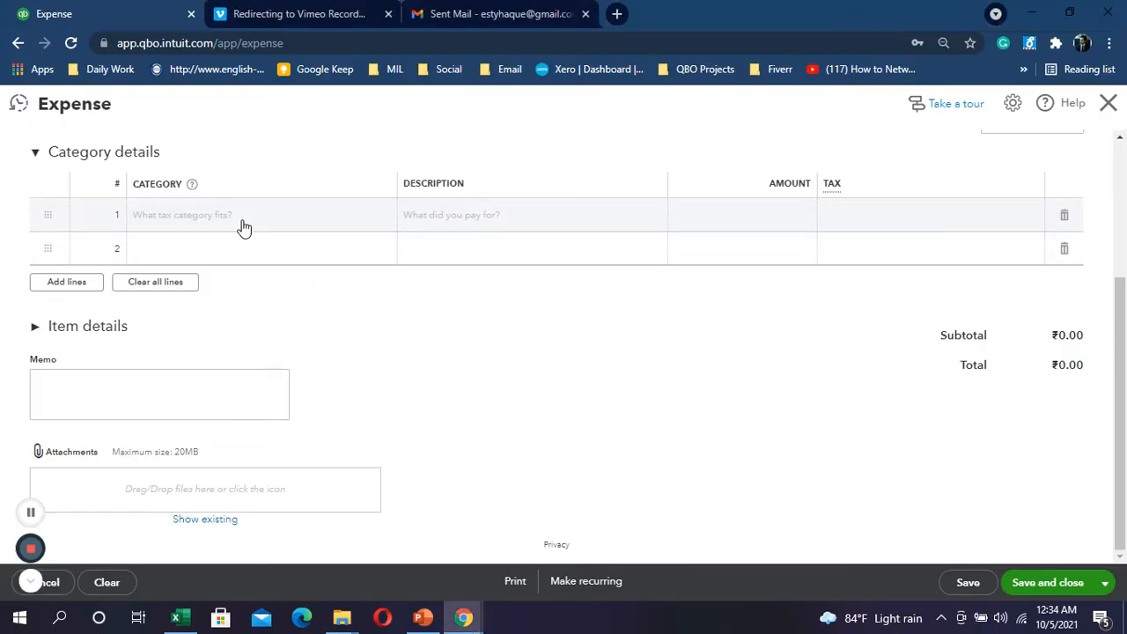
left_click(242, 225)
type("offi")
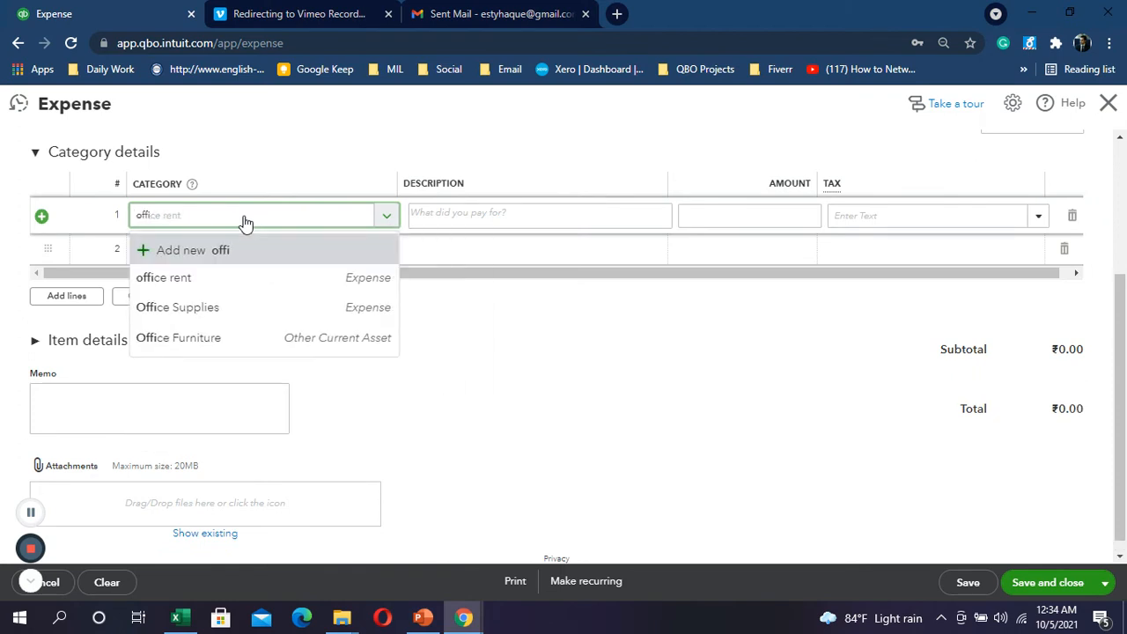
left_click(152, 307)
left_click(790, 218)
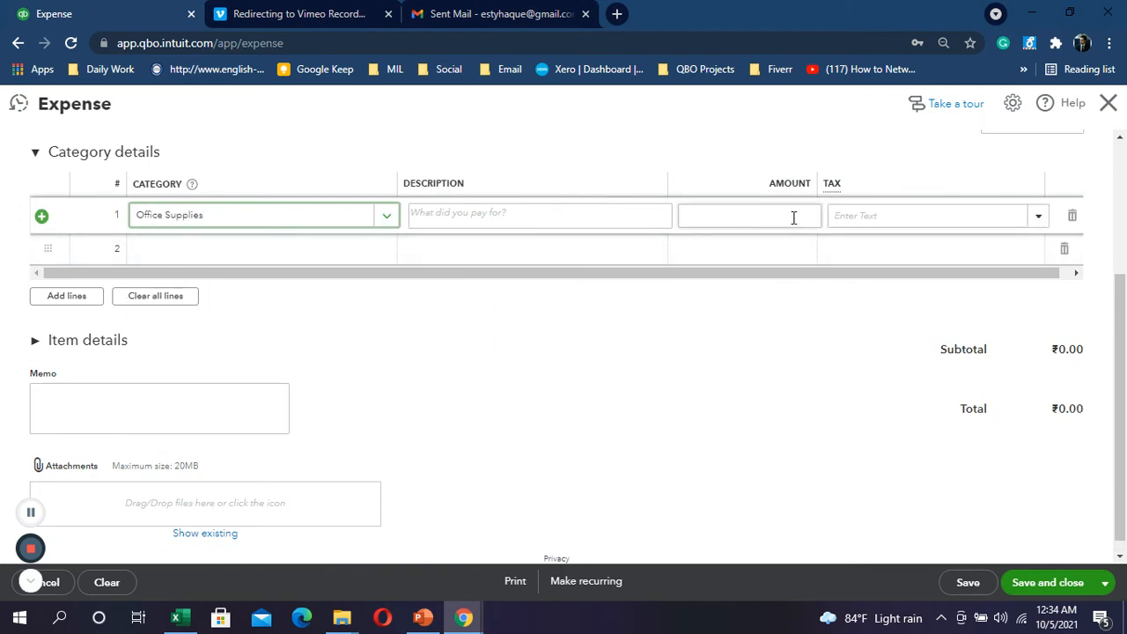
key("alt+Tab")
key("alt+Tab")
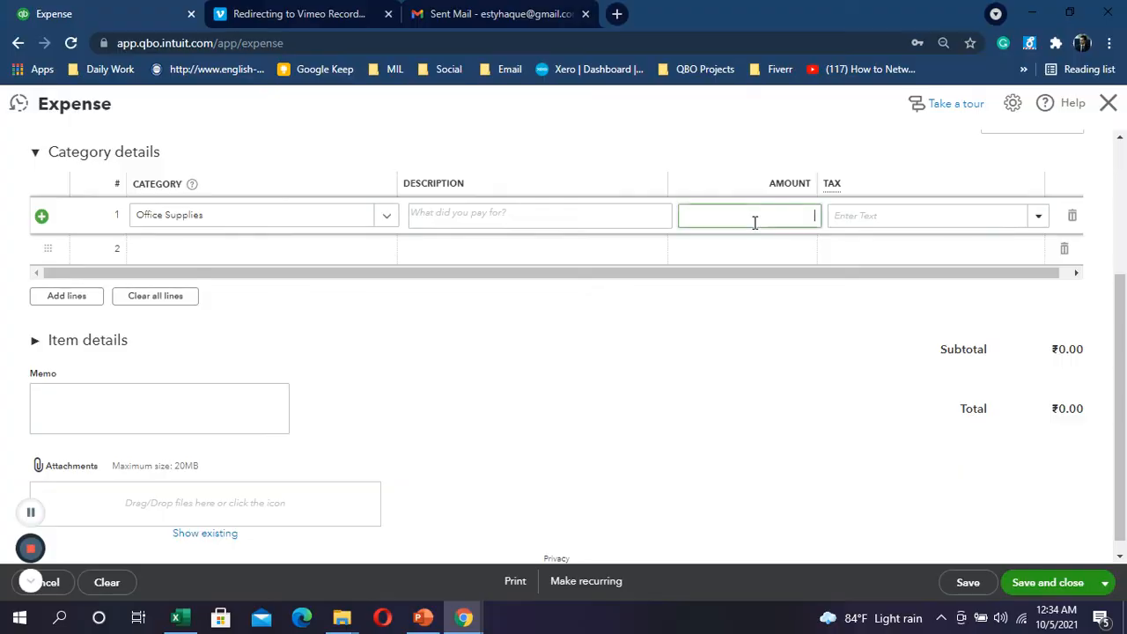
type("15000")
key("BackSpace")
scroll(1061, 234, "up", 3)
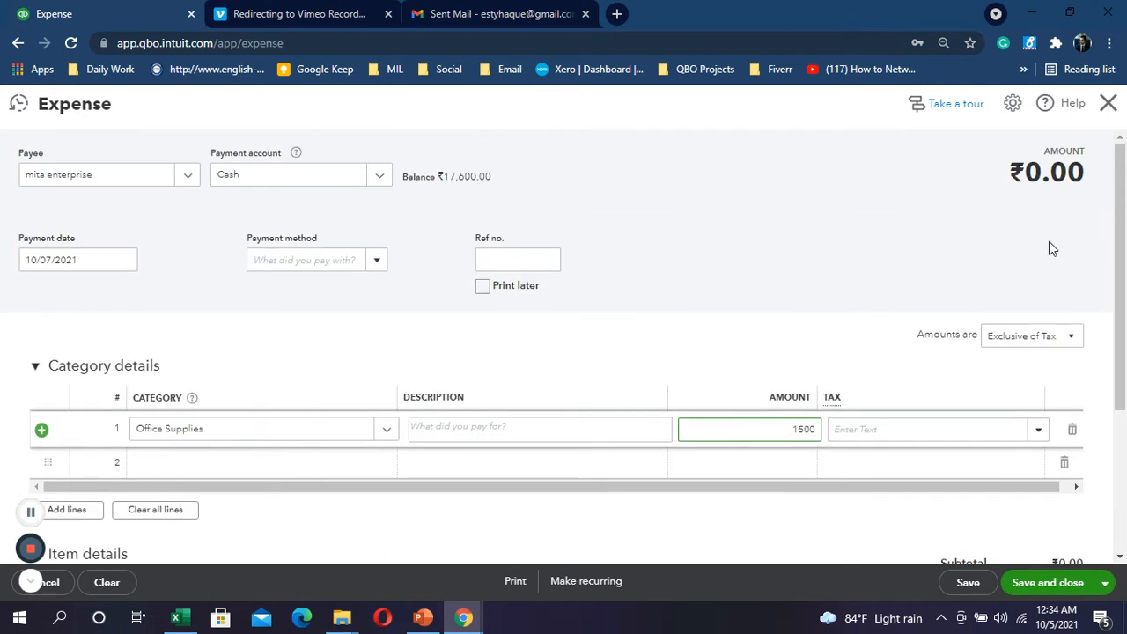
Step: Set amounts to Out of scope of Tax and save the expense
left_click(1064, 338)
left_click(1048, 407)
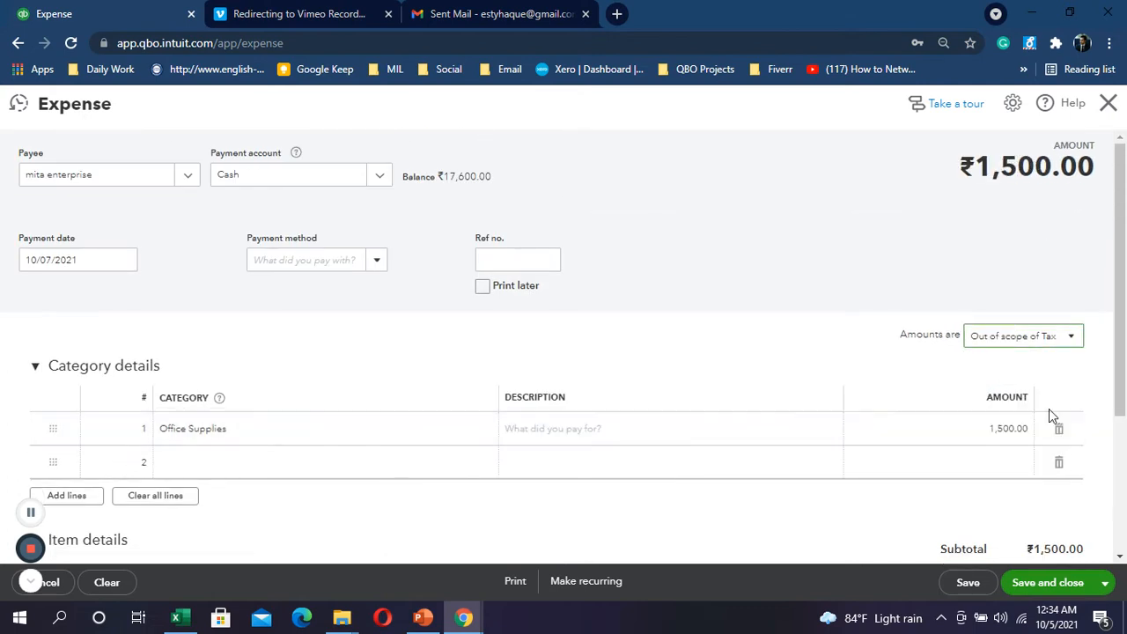
scroll(1092, 374, "down", 2)
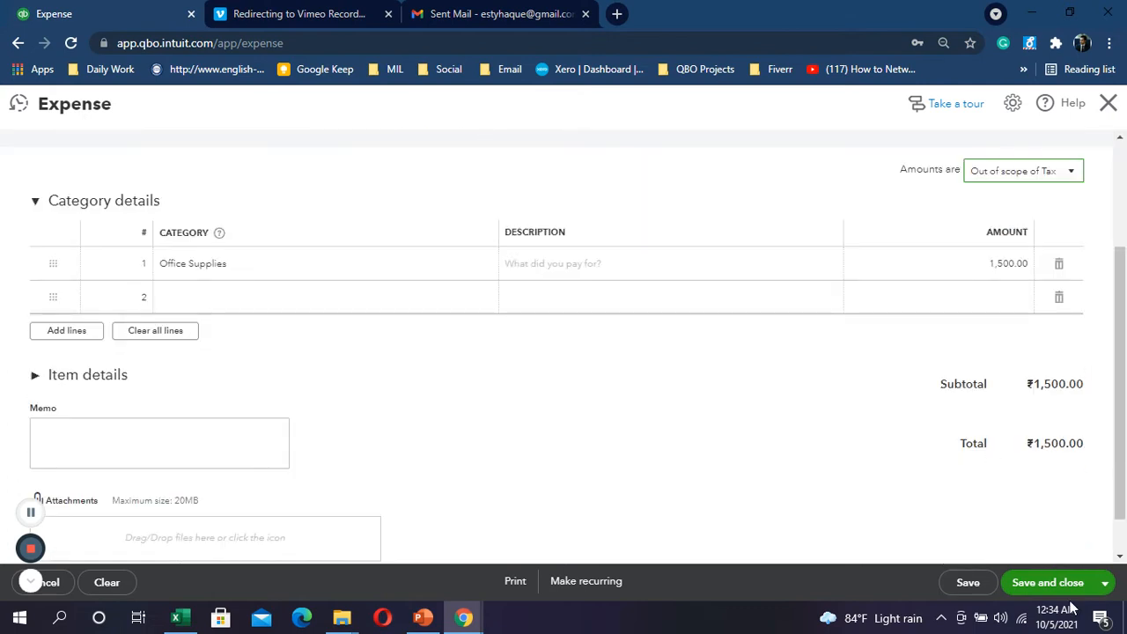
left_click(1048, 583)
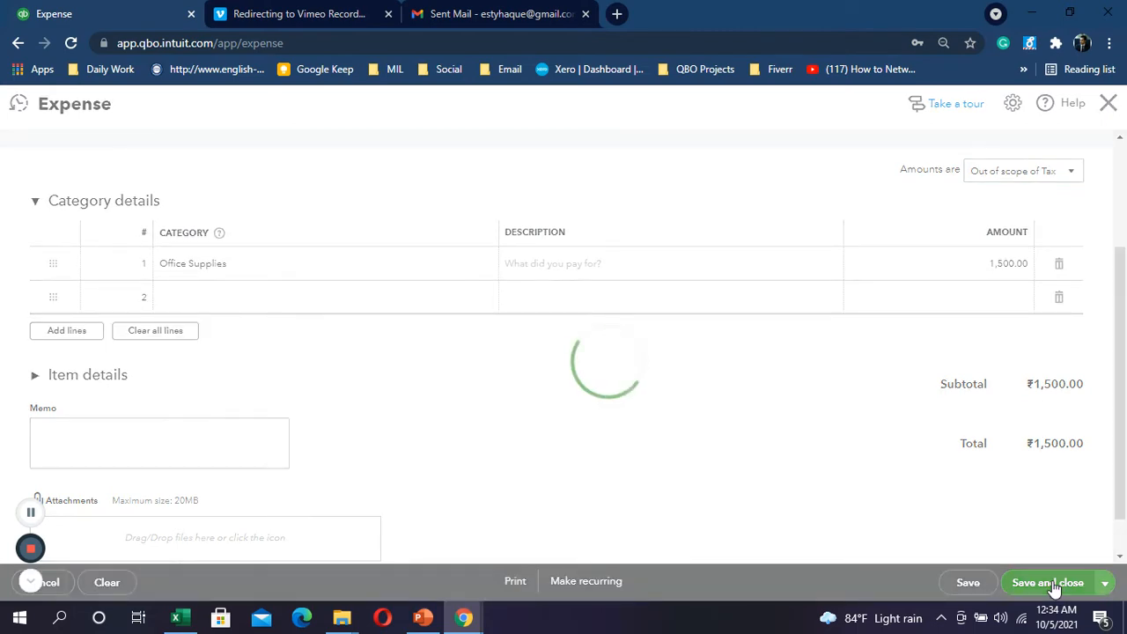
key("alt+Tab")
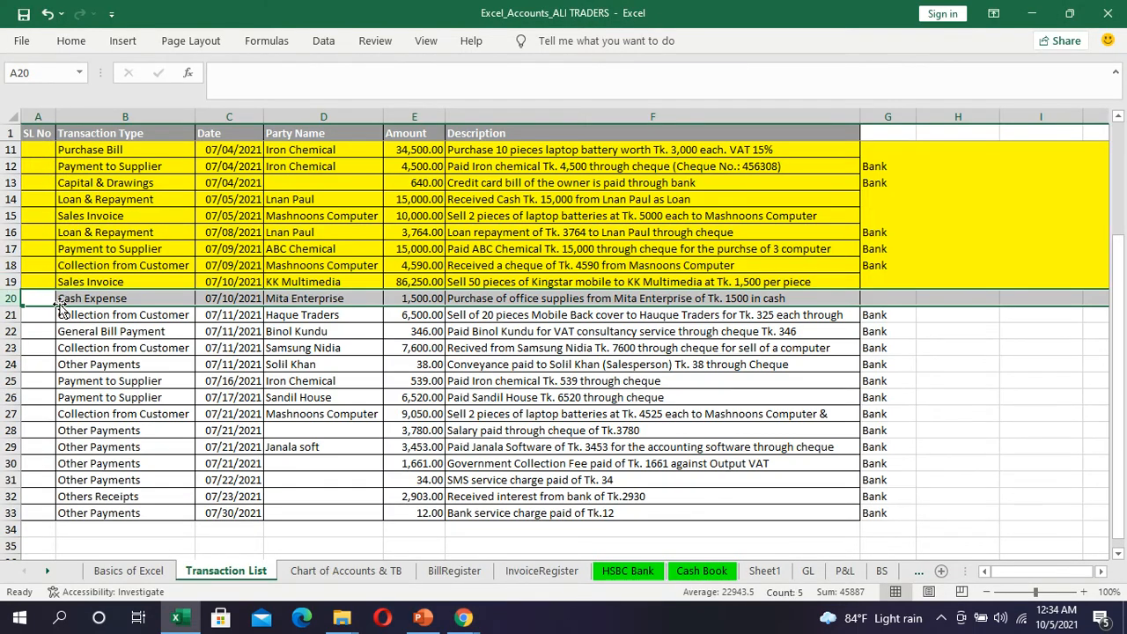
Step: Fill row 20's Mita Enterprise cash expense yellow, then select row 22's VAT consultancy payment
left_click(71, 44)
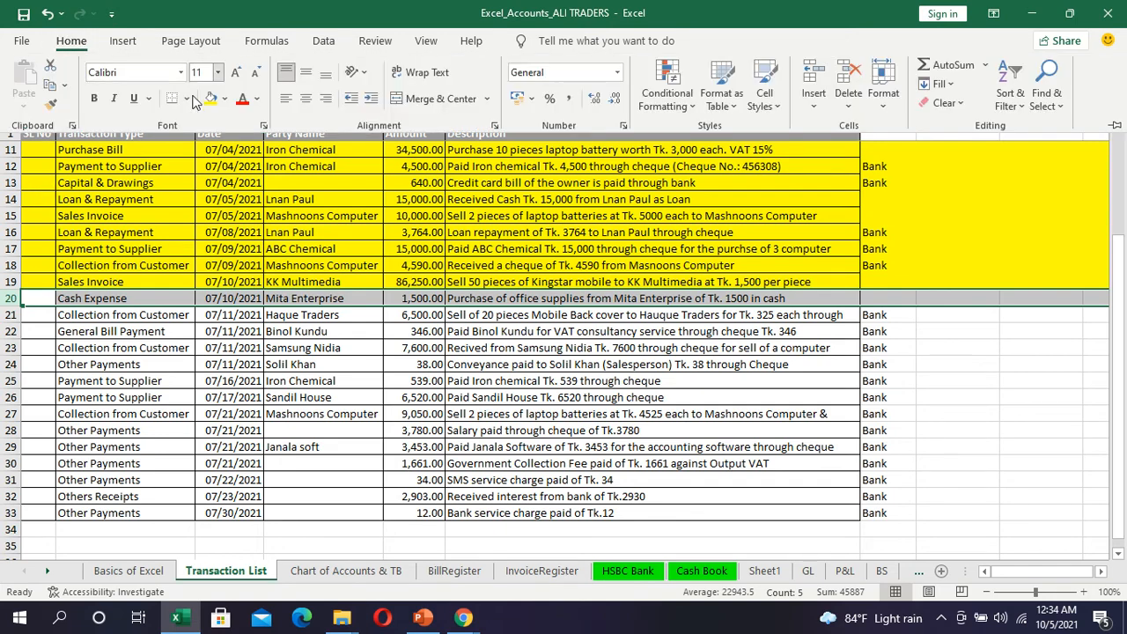
left_click(210, 98)
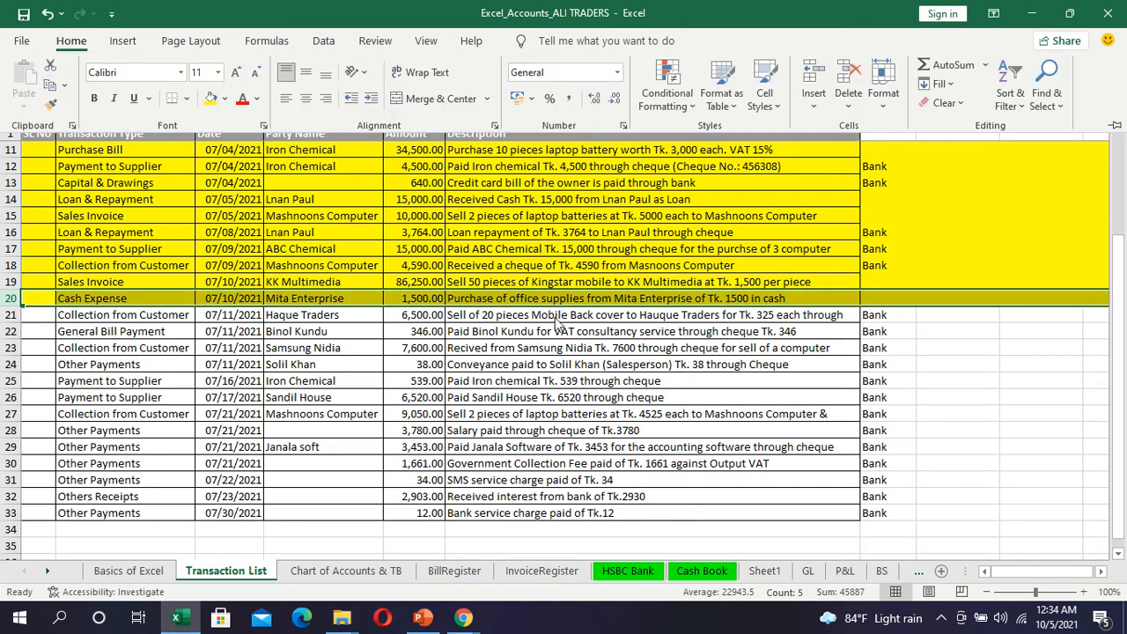
left_click(540, 323)
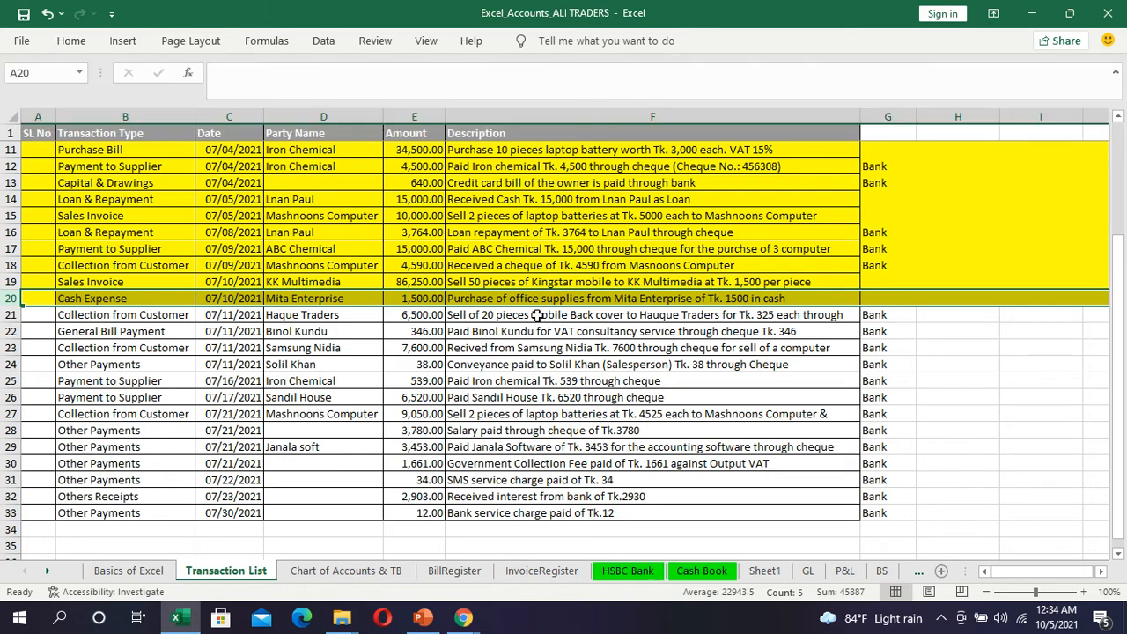
left_click(548, 320)
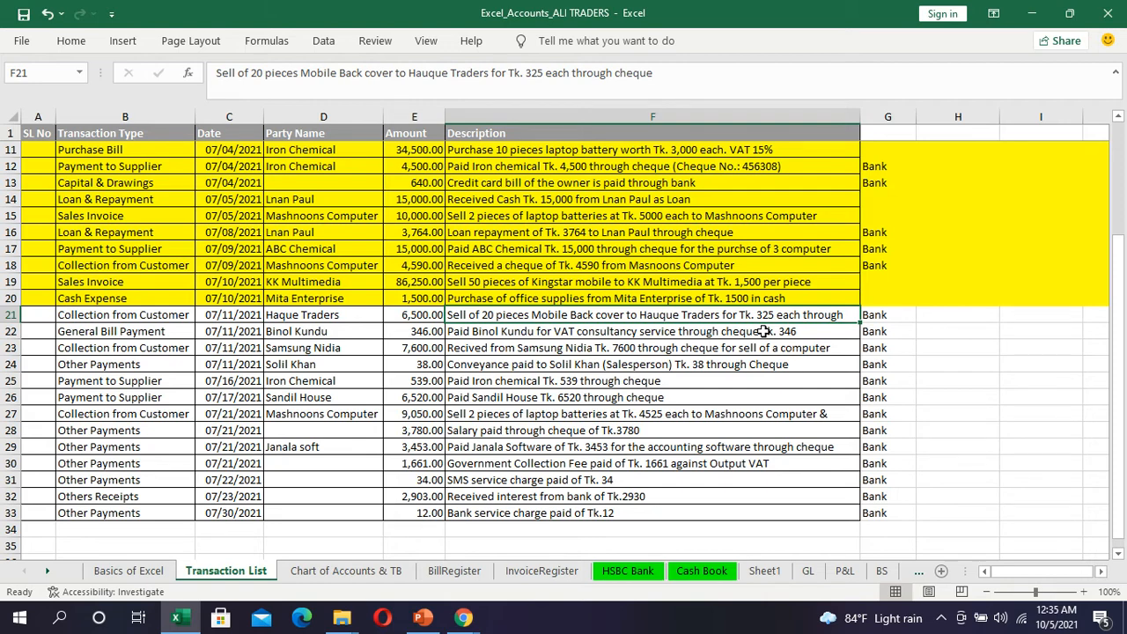
left_click(7, 331)
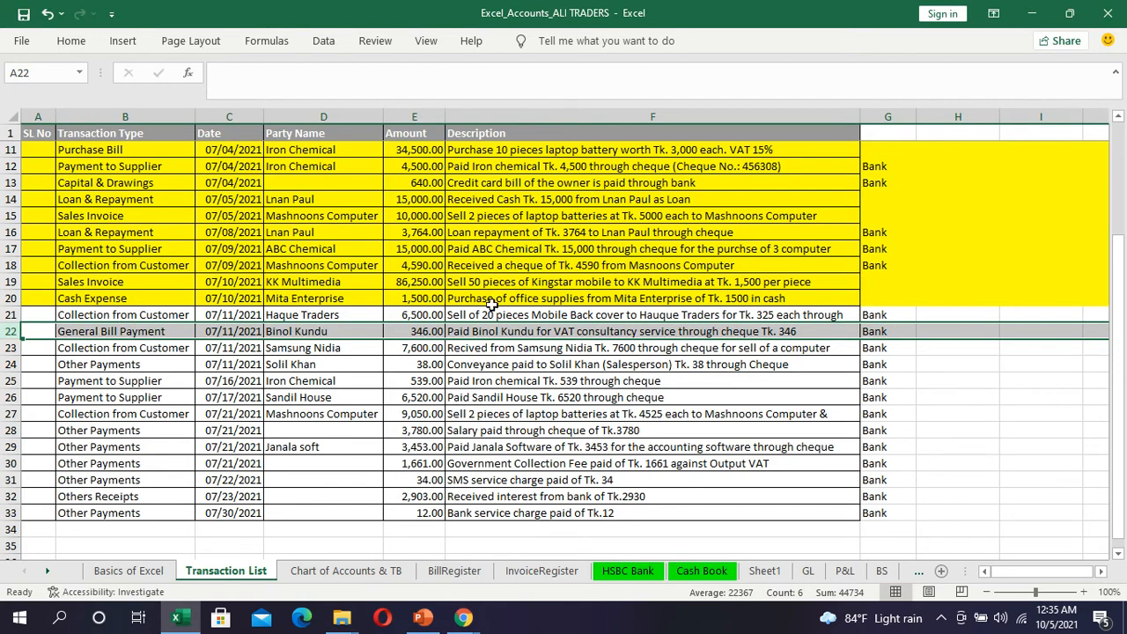
left_click(71, 41)
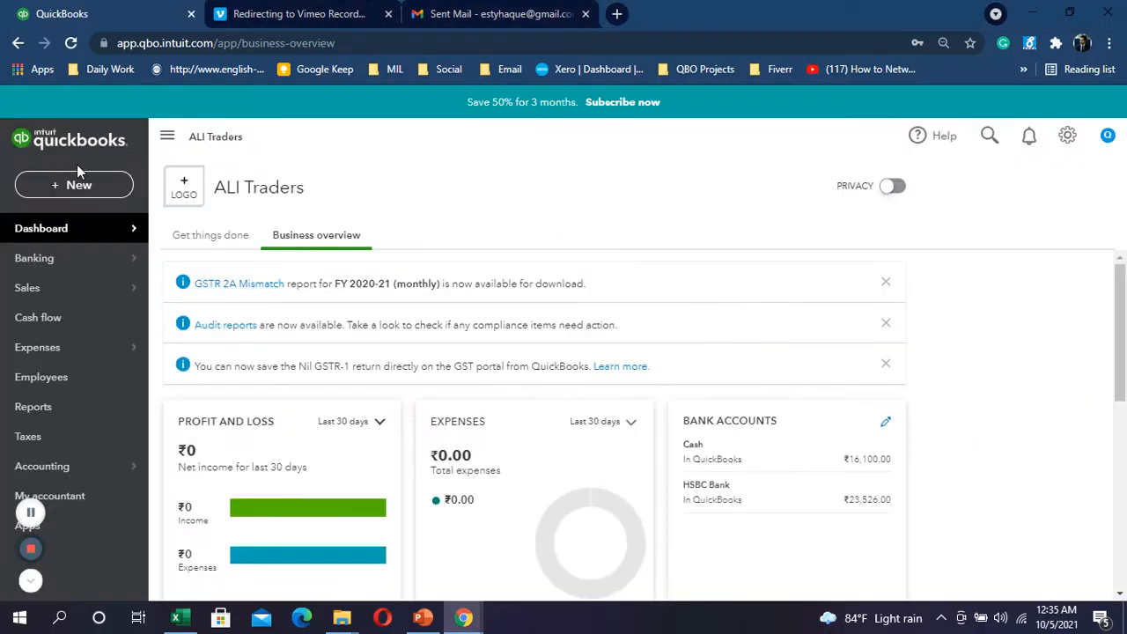
Step: Start a new expense and add the VAT consultant as a new supplier payee
left_click(81, 186)
left_click(240, 271)
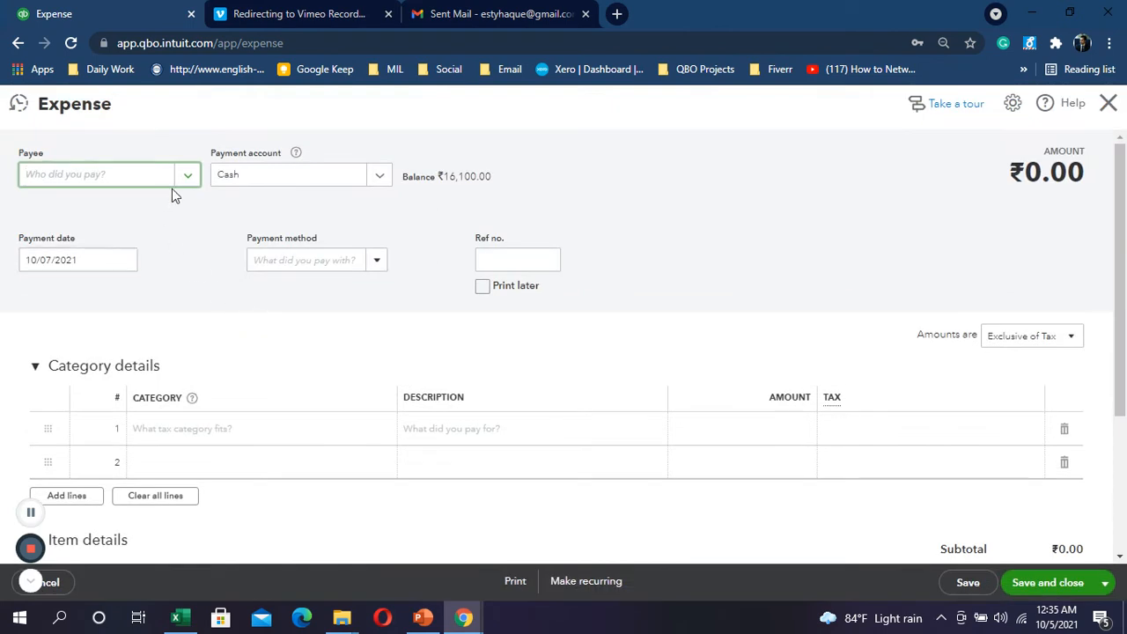
left_click(139, 186)
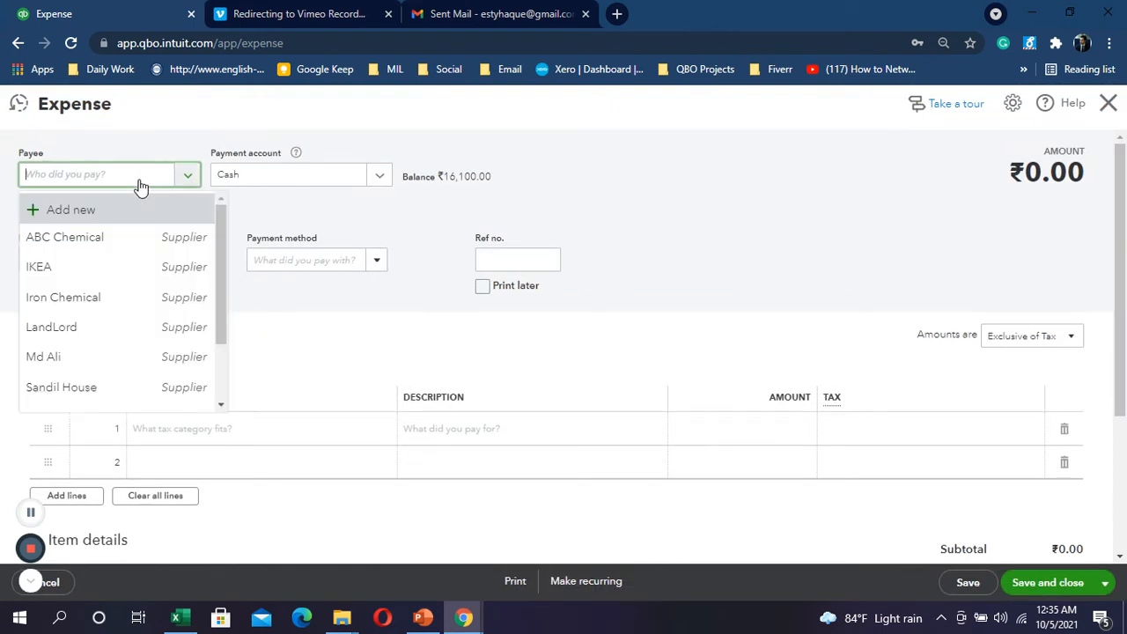
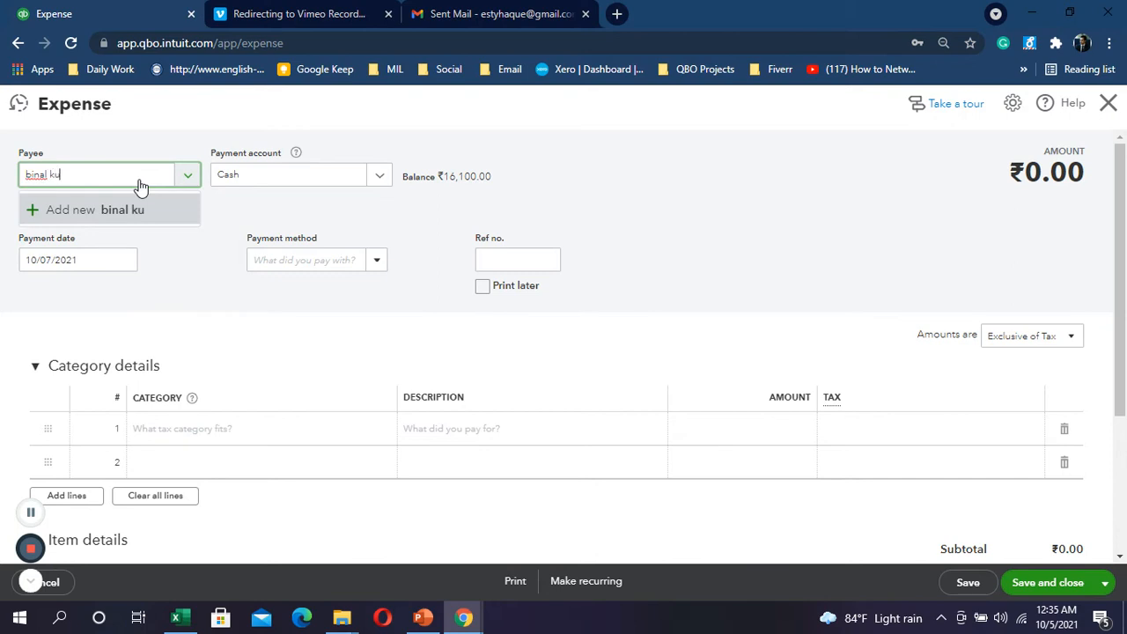
left_click(177, 220)
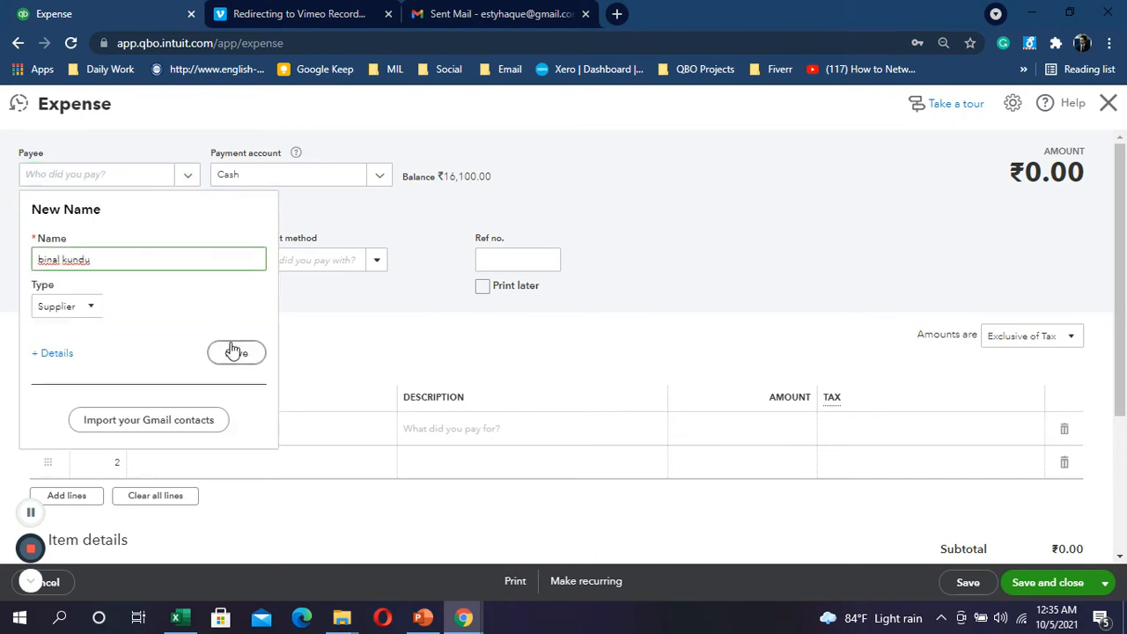
left_click(231, 355)
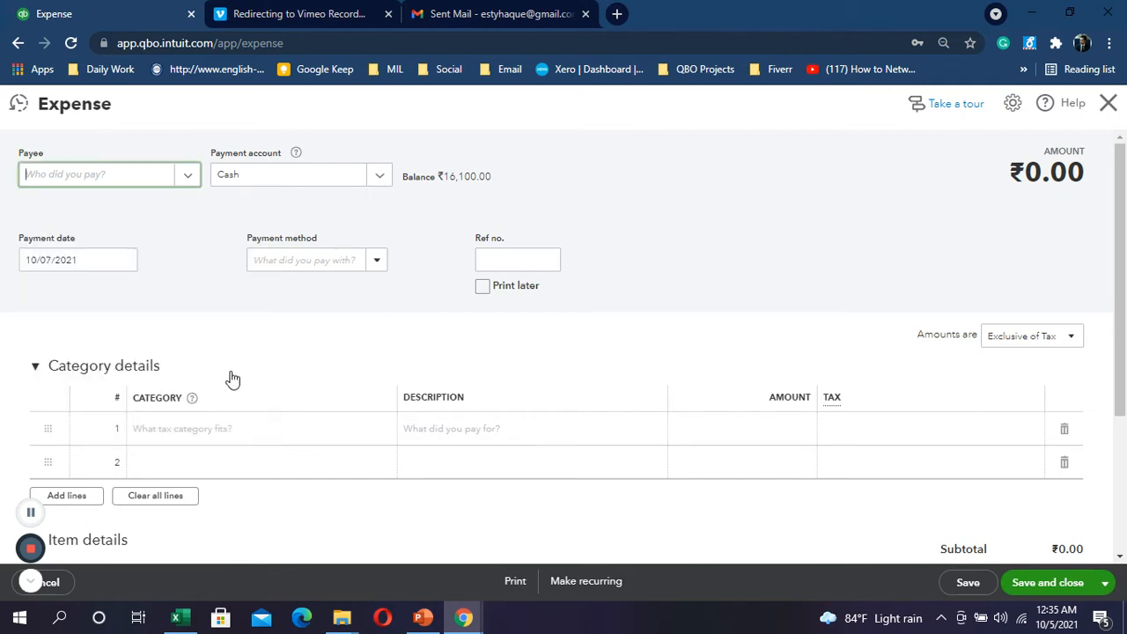
Step: Enter 'vat' in the first category line to find a VAT account
left_click(191, 434)
key("alt+Tab")
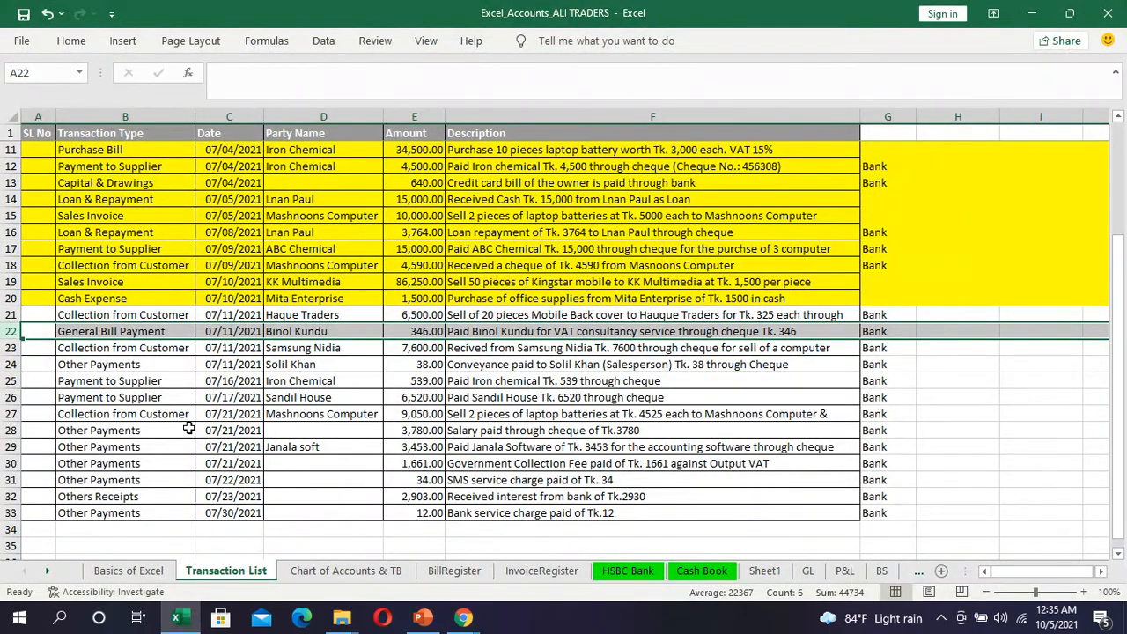
key("alt+Tab")
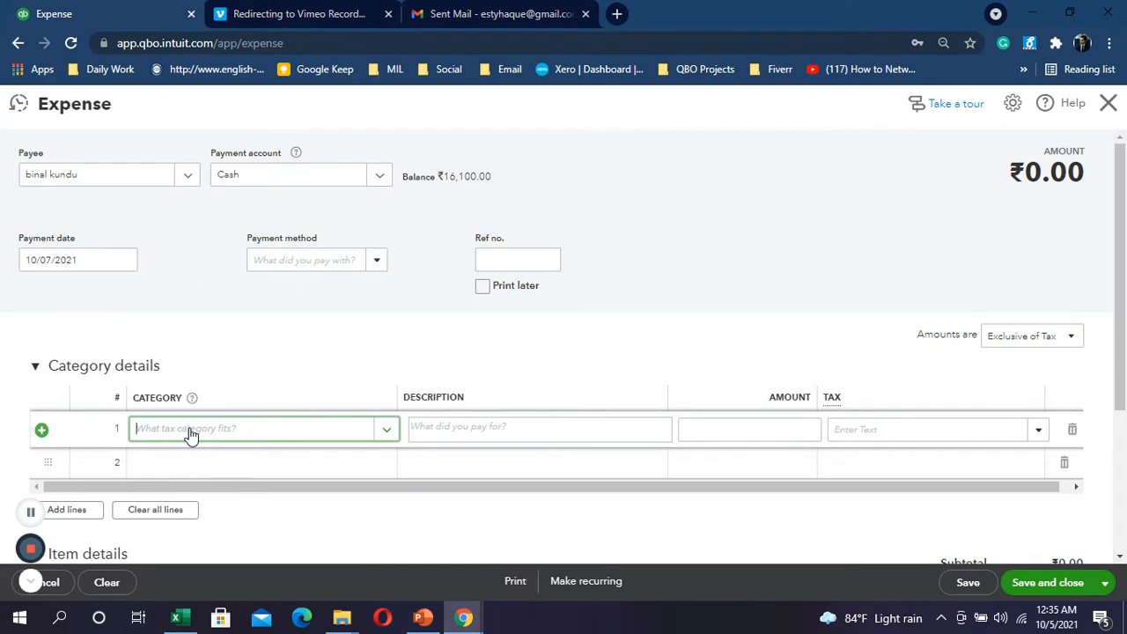
type("vat")
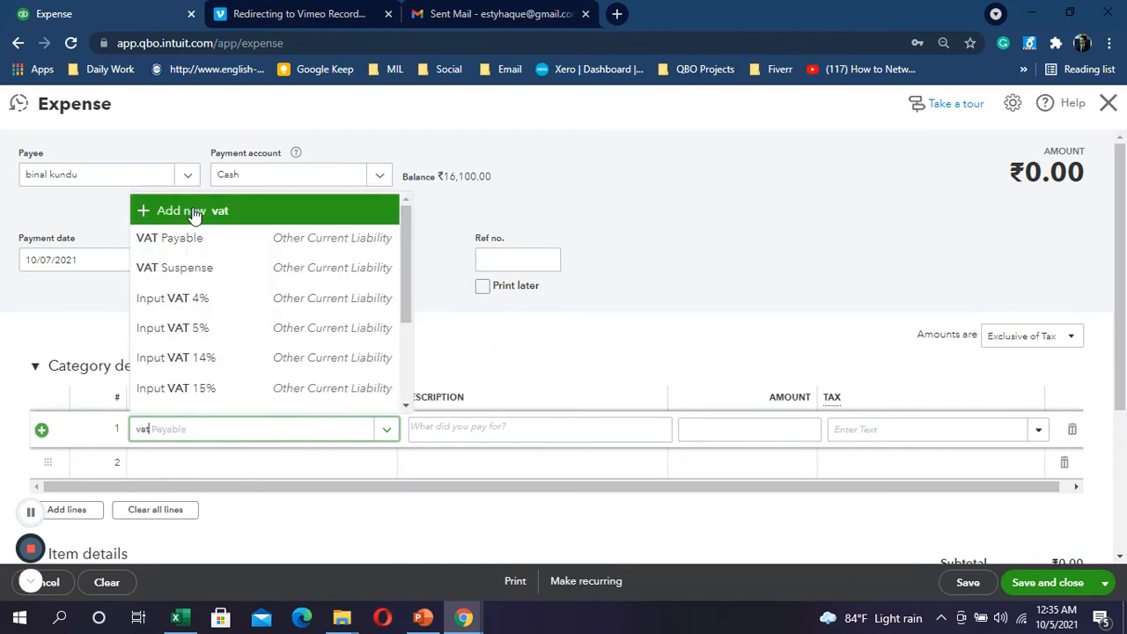
Step: Create a new Expenses account with the Legal and professional fees detail type
left_click(194, 216)
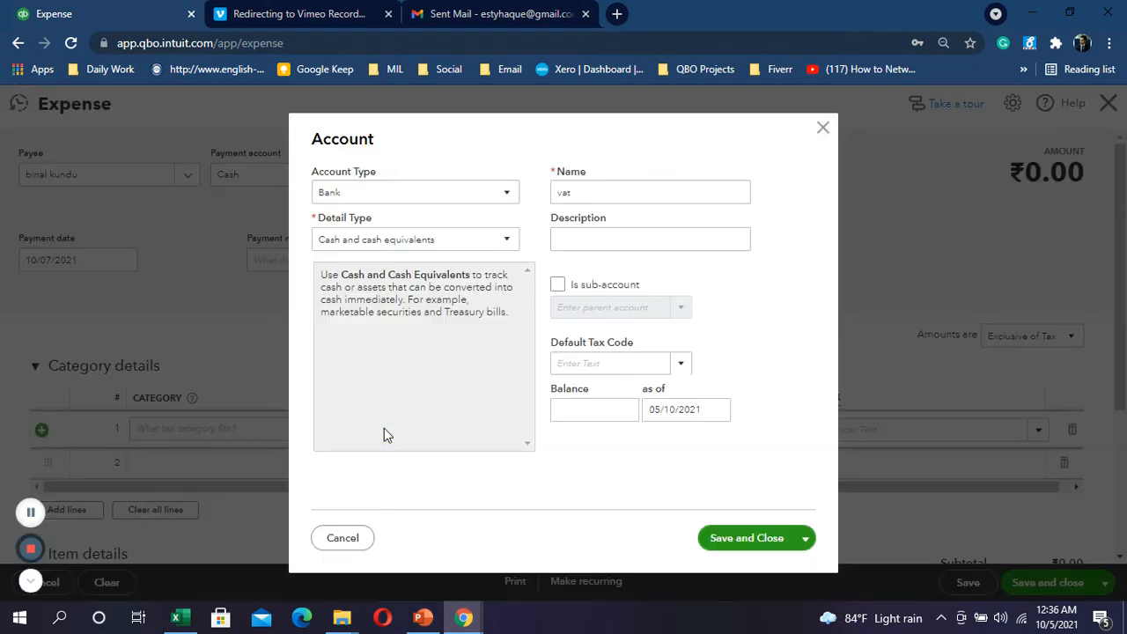
left_click(503, 202)
scroll(387, 388, "down", 2)
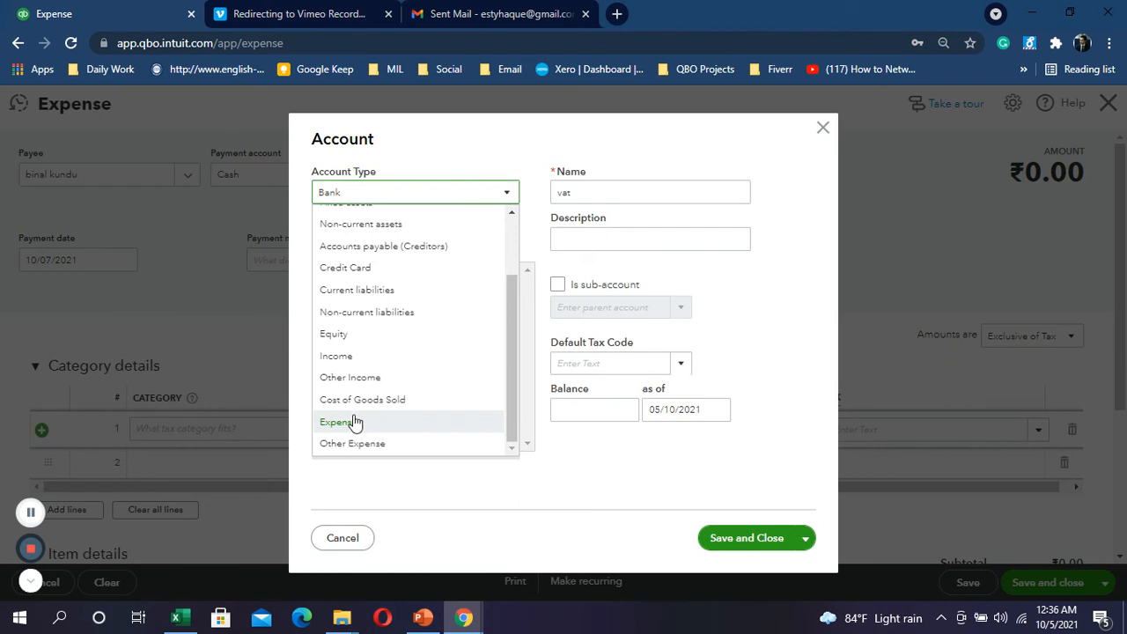
left_click(355, 424)
left_click(503, 240)
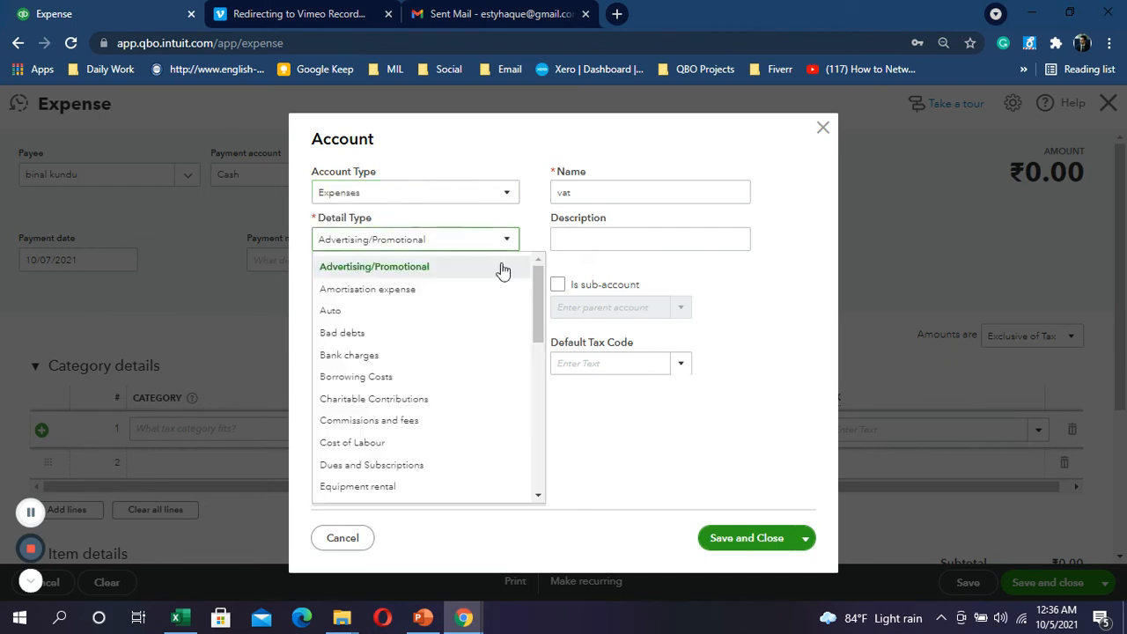
scroll(423, 370, "down", 3)
left_click(396, 431)
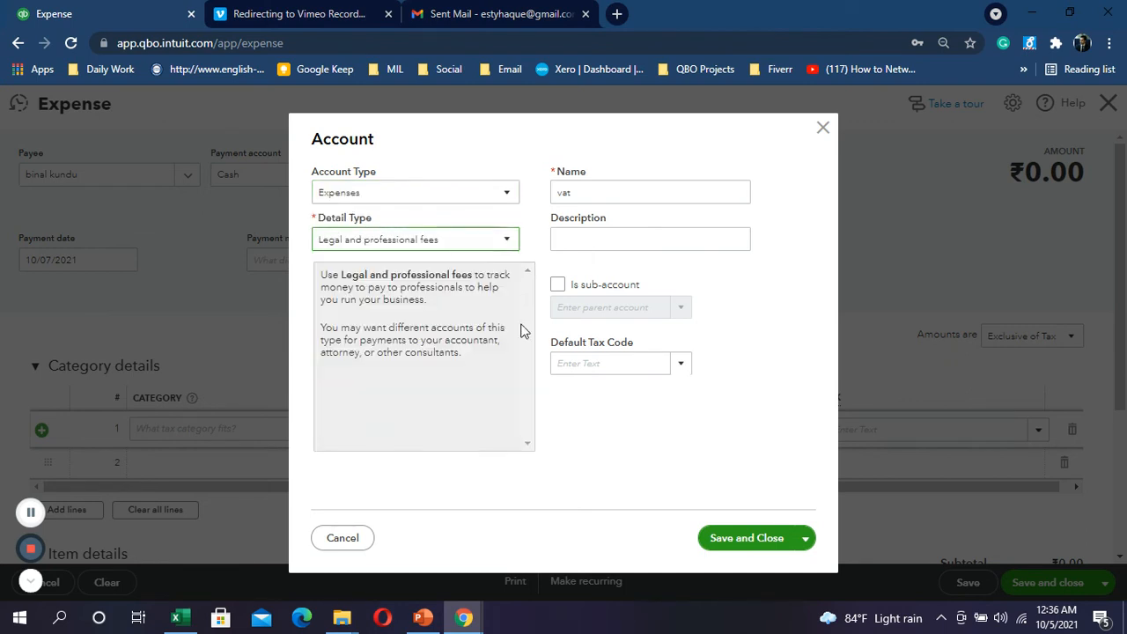
Step: Name the account 'Vat Consultancy Fee', correcting the misspelling
double_click(617, 192)
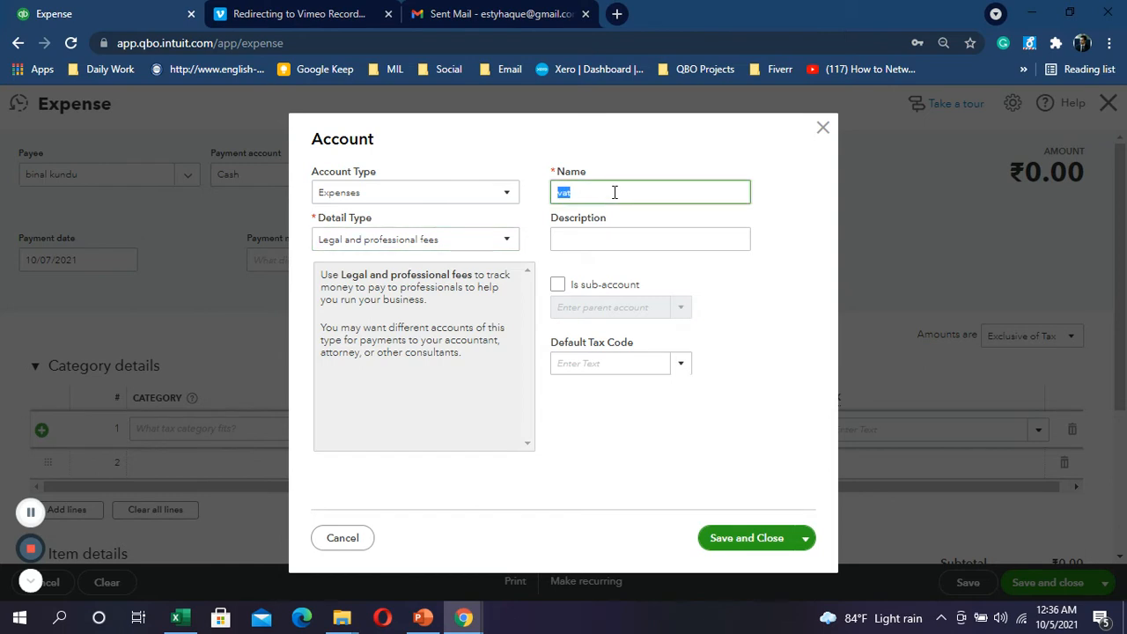
type("Vat Consaltancy Fee")
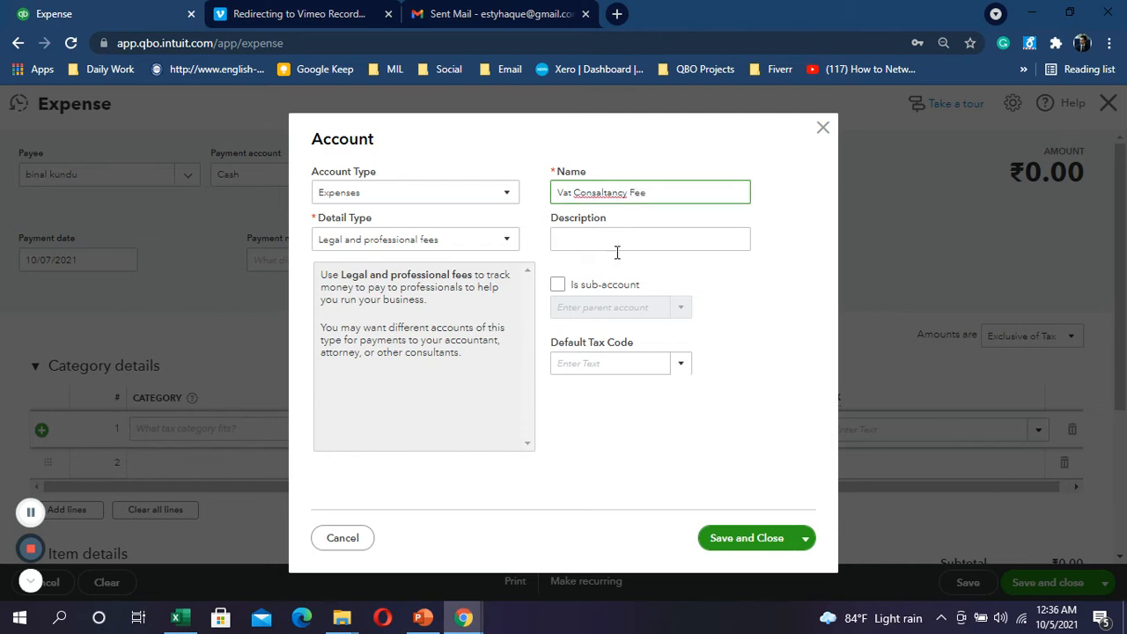
right_click(599, 194)
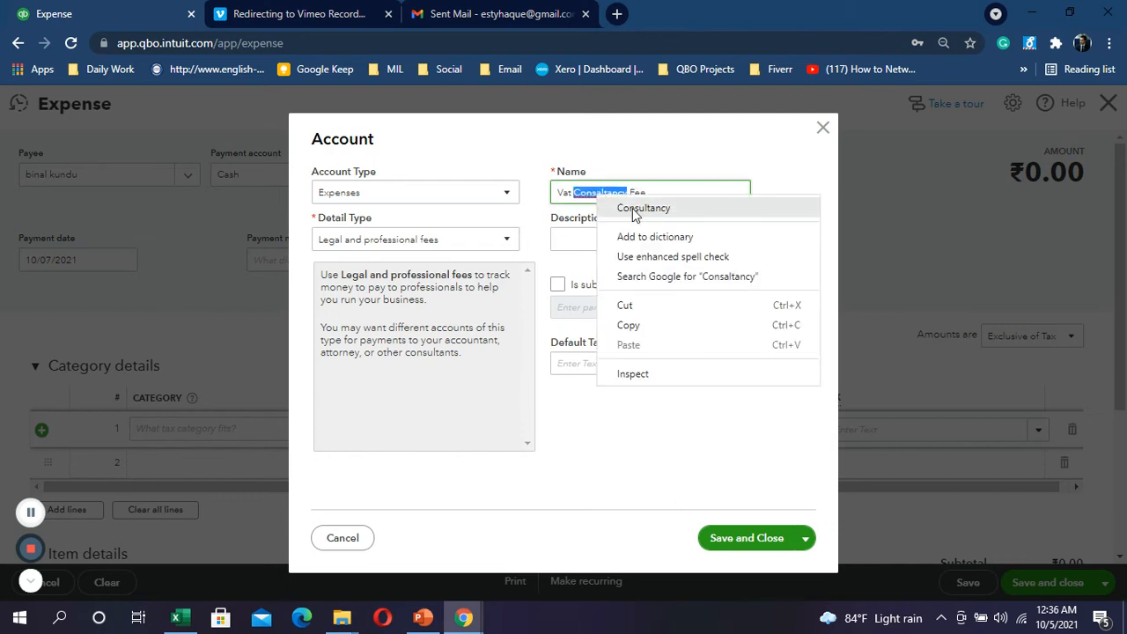
left_click(633, 211)
key("alt+Tab")
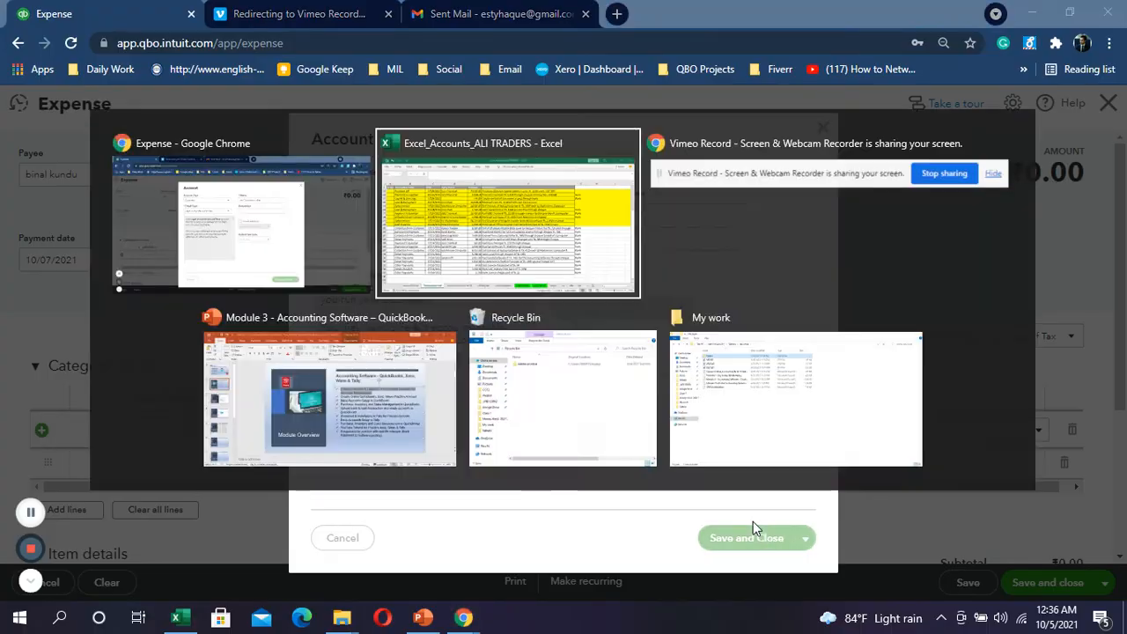
key("alt+Tab")
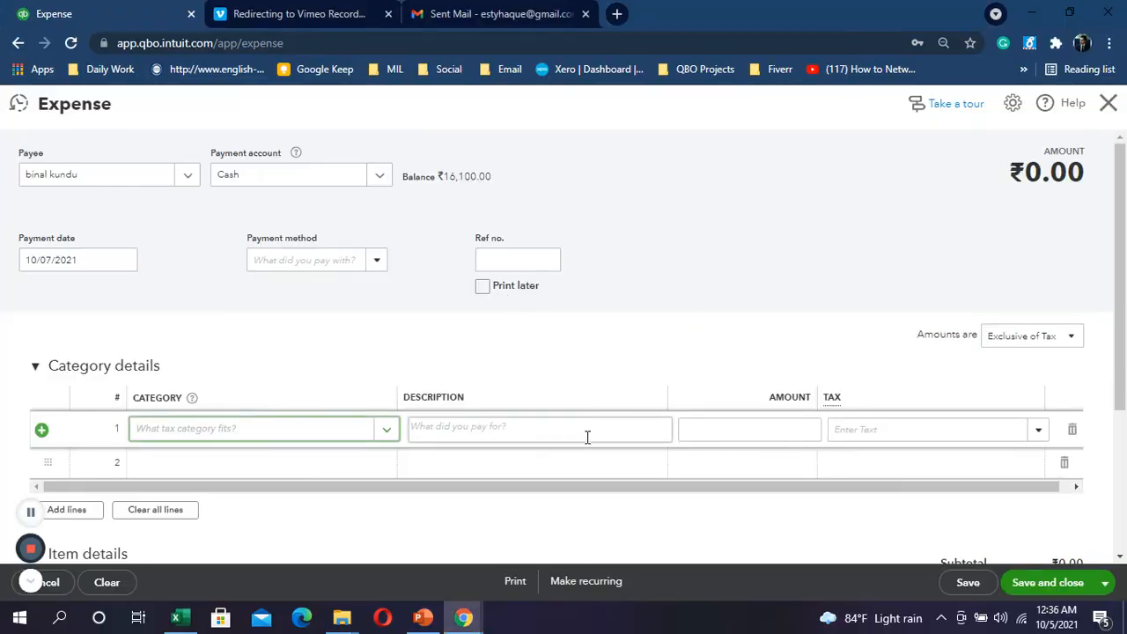
Step: Enter 346 as the line amount and set the payment date to 11/07/2021
left_click(790, 429)
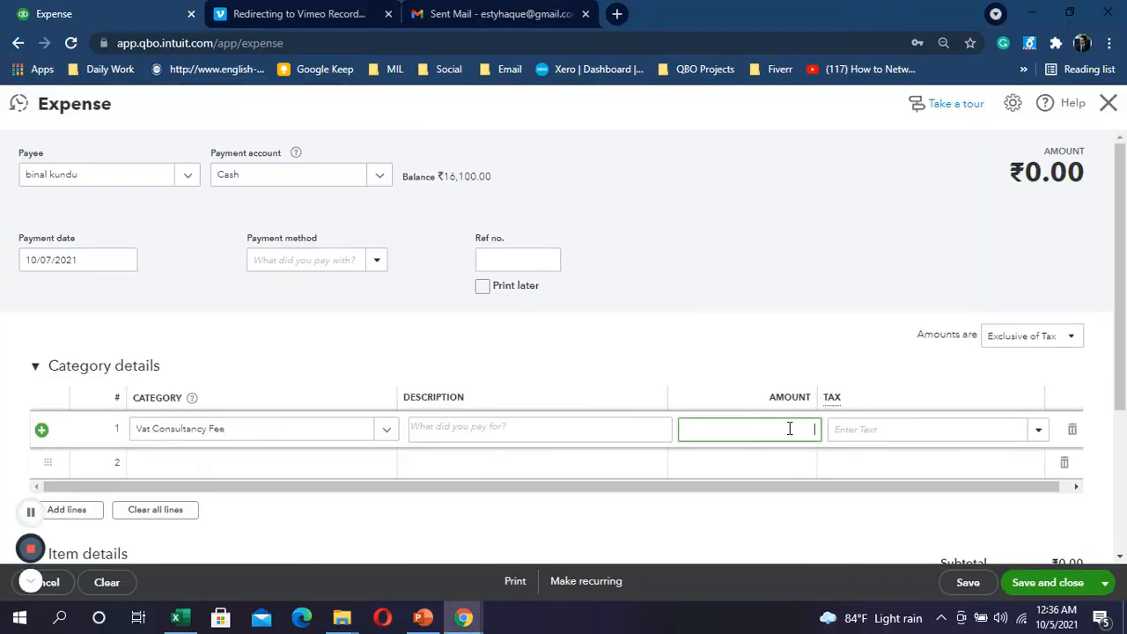
type("344")
key("alt+Tab")
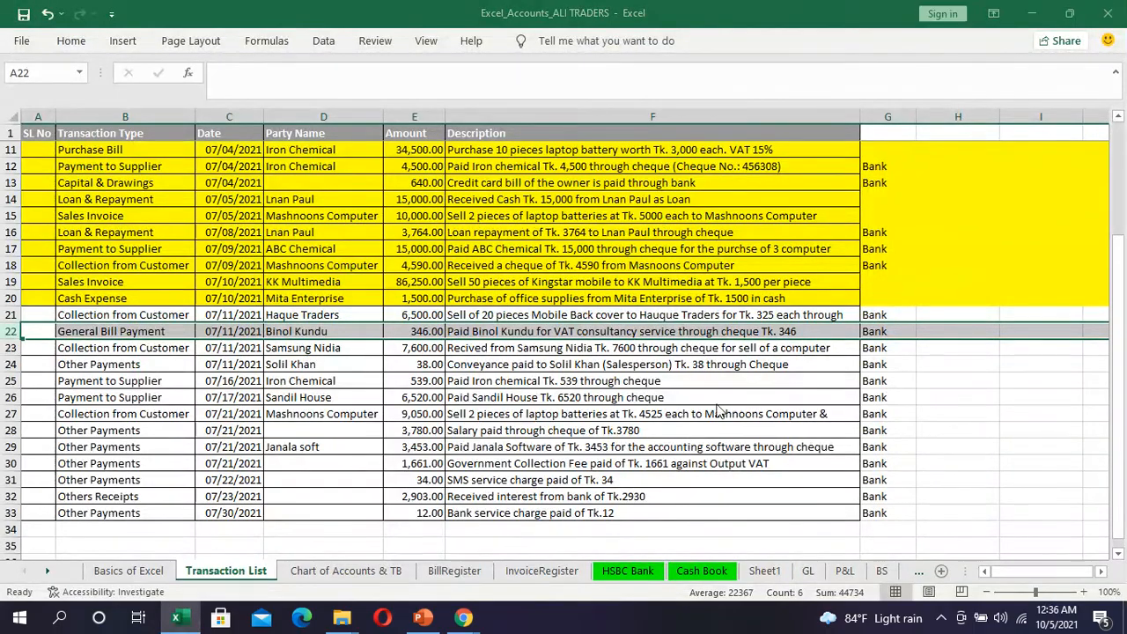
key("alt+Tab")
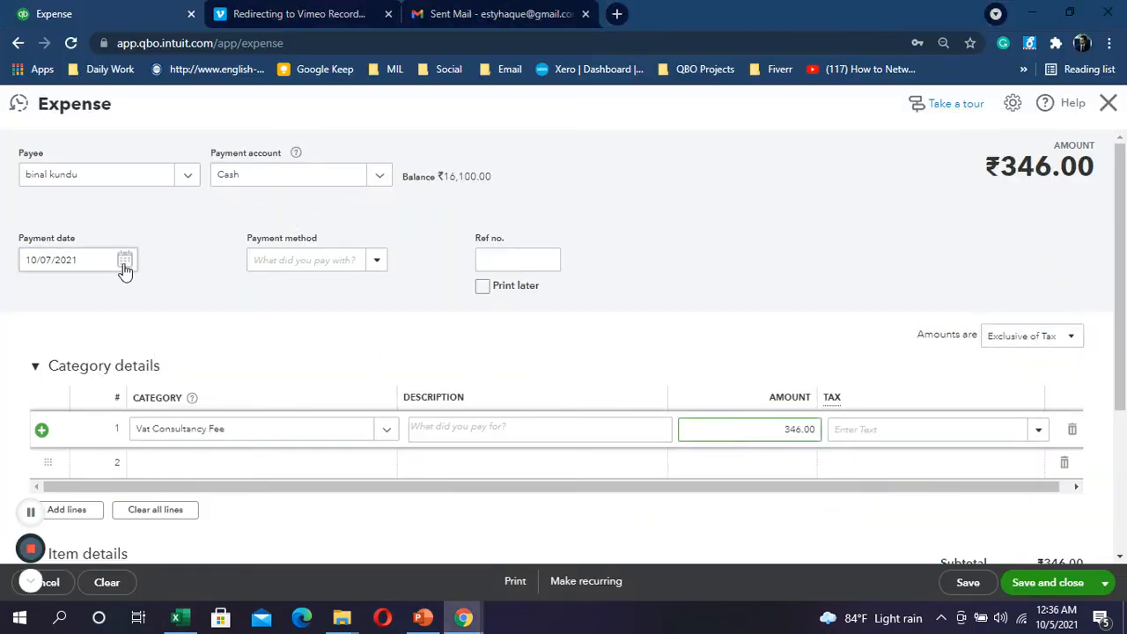
left_click(123, 263)
left_click(37, 380)
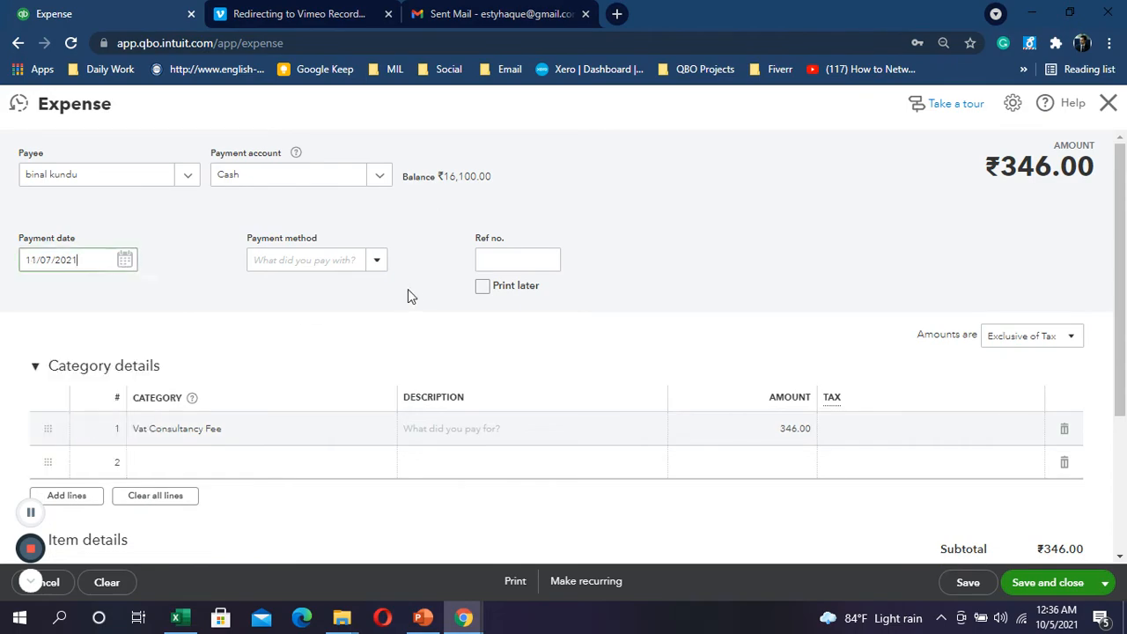
Step: Set the expense's payment account to HSBC Bank
key("alt+Tab")
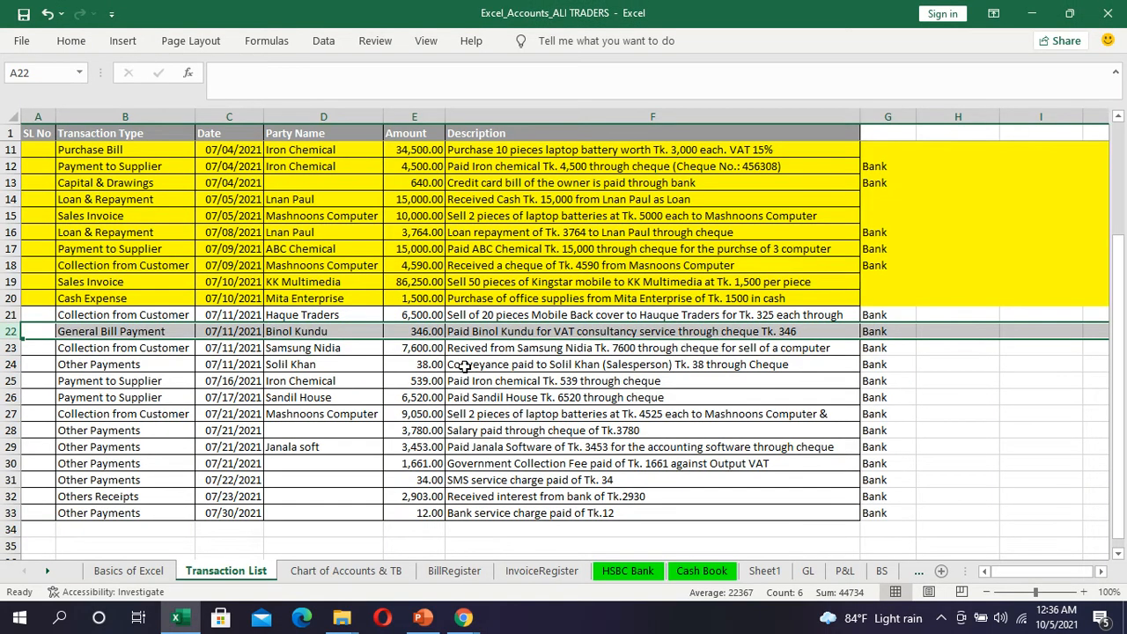
key("alt+Tab")
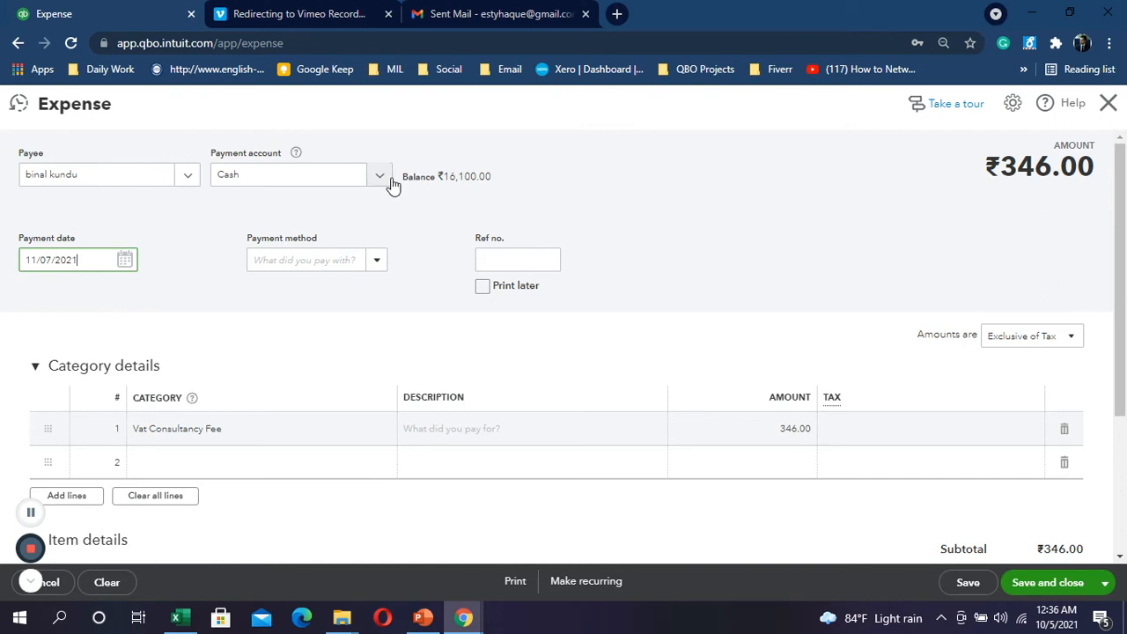
left_click(380, 176)
left_click(259, 272)
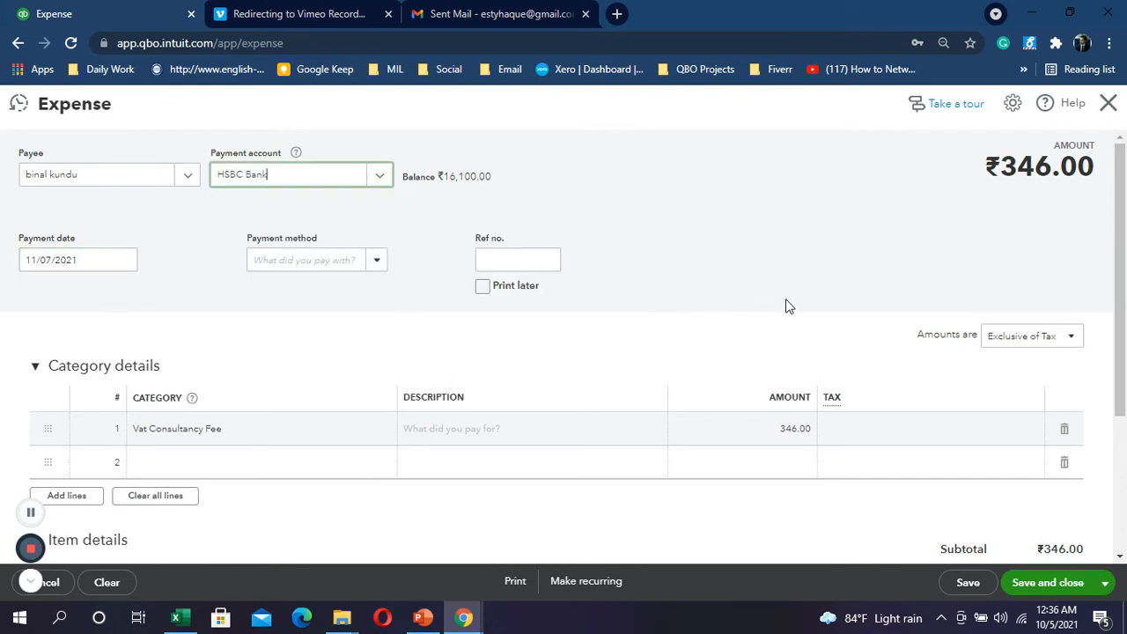
key("alt+Tab")
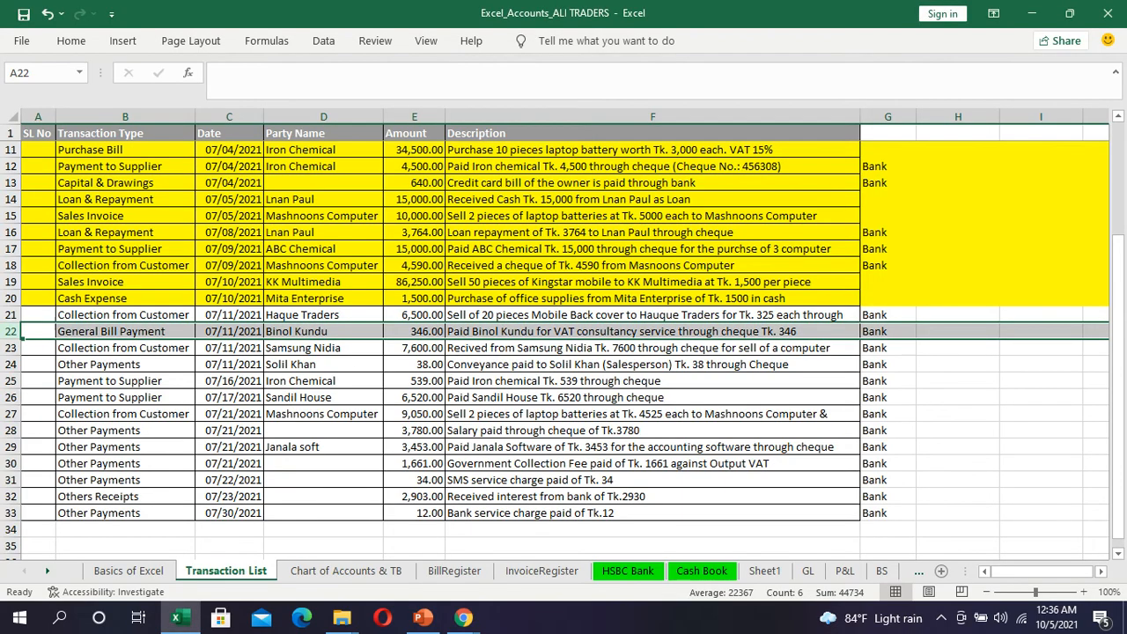
Step: Fill row 22's ₹346 VAT consultancy payment yellow with Fill Color
left_click(71, 40)
left_click(210, 98)
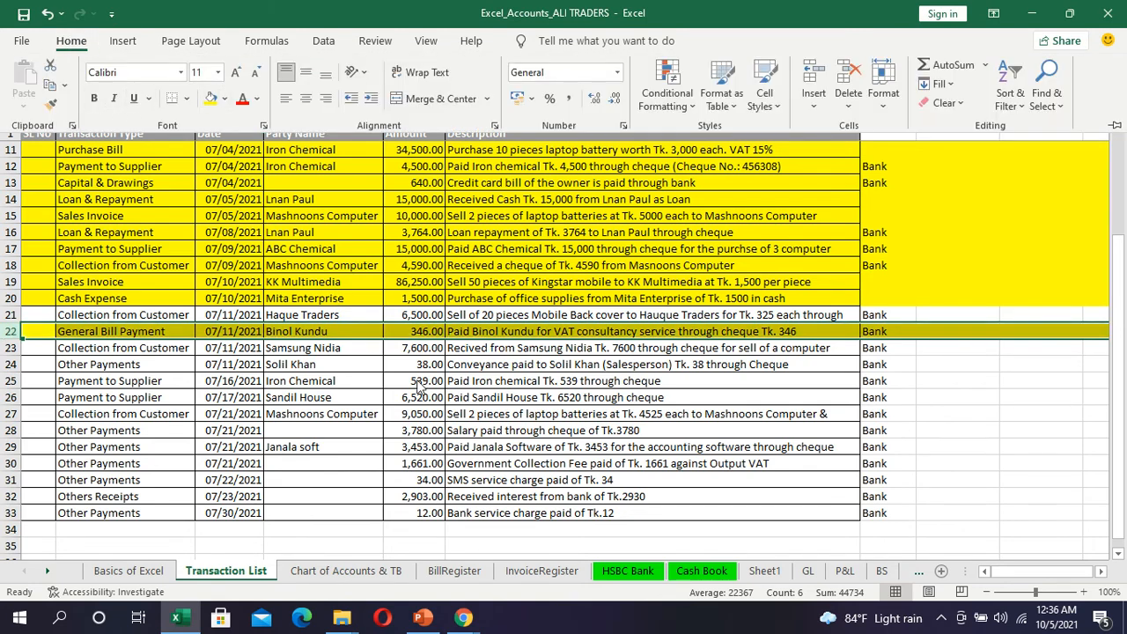
left_click(495, 345)
left_click(496, 350)
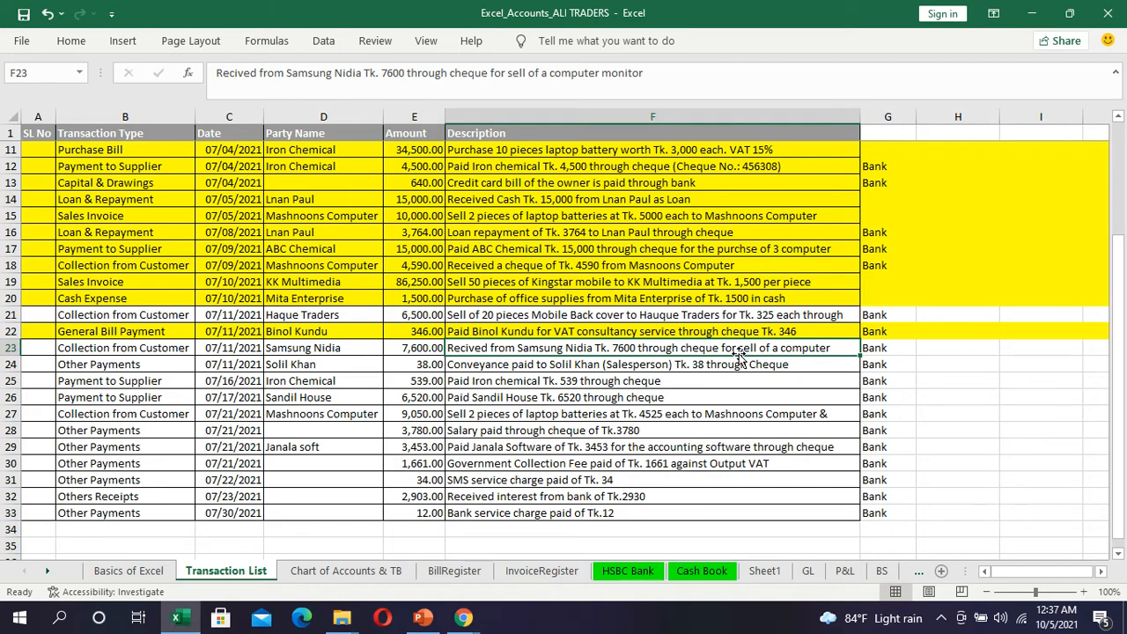
Step: Mark the ₹346 expense's amounts Out of scope of Tax and save it
left_click(10, 364)
key("alt+Tab")
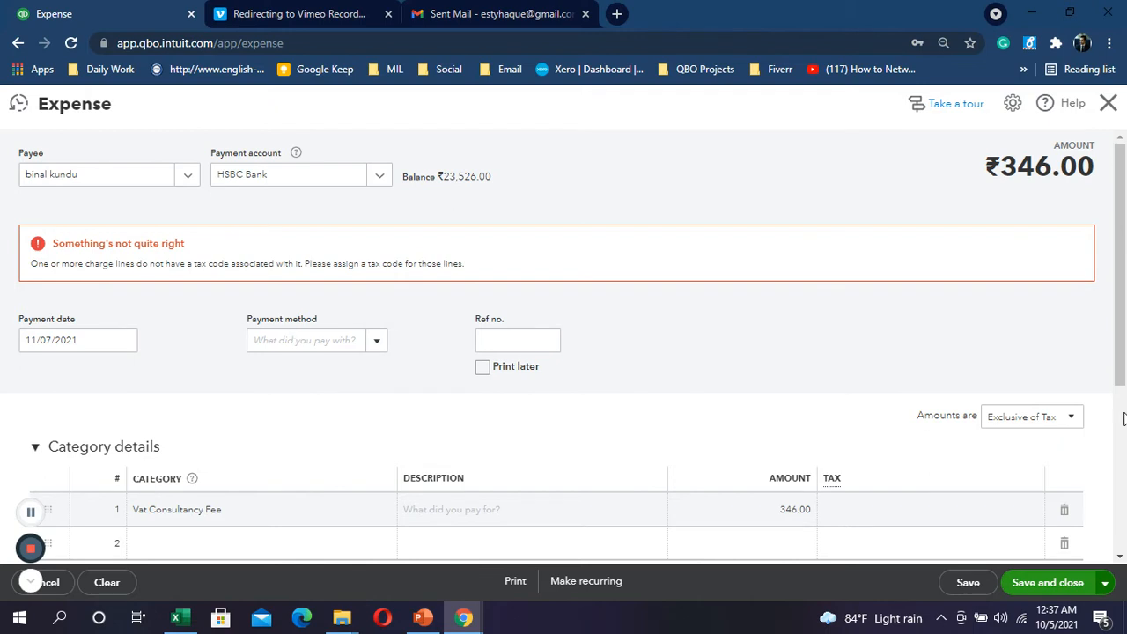
scroll(1118, 414, "down", 1)
left_click(1078, 339)
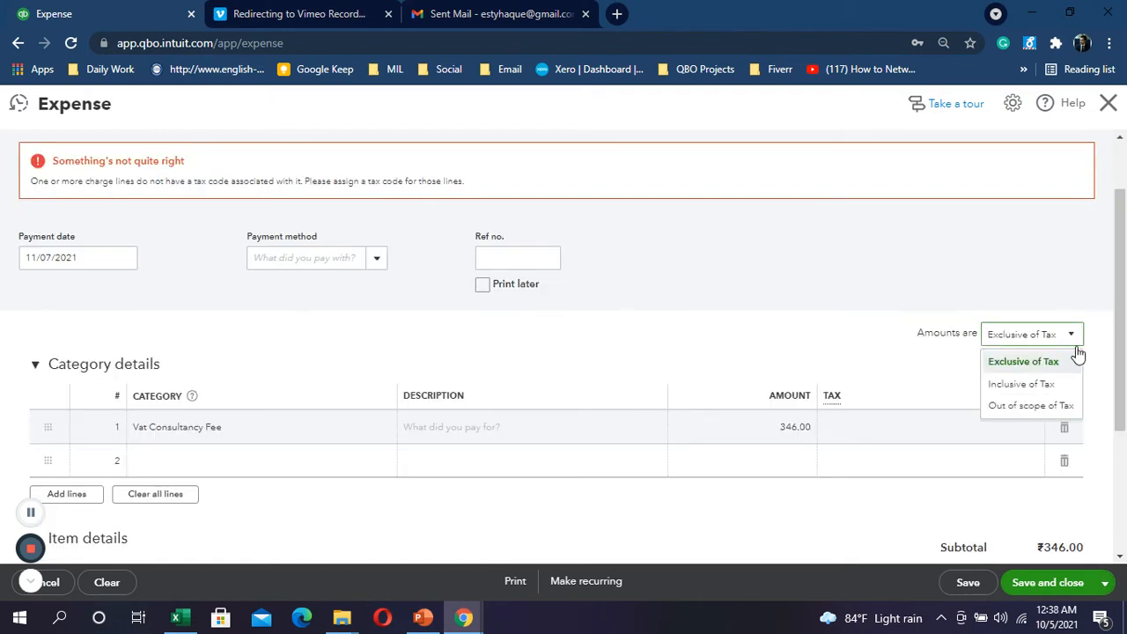
left_click(1042, 406)
left_click(1046, 582)
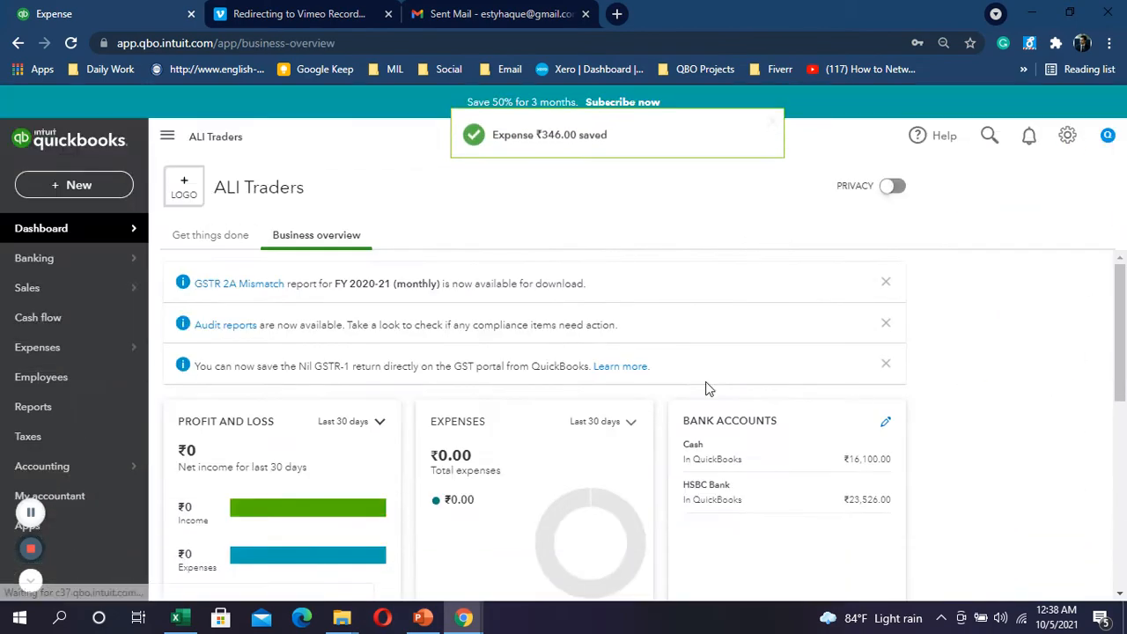
Step: Start a new expense for row 24's transaction
left_click(26, 185)
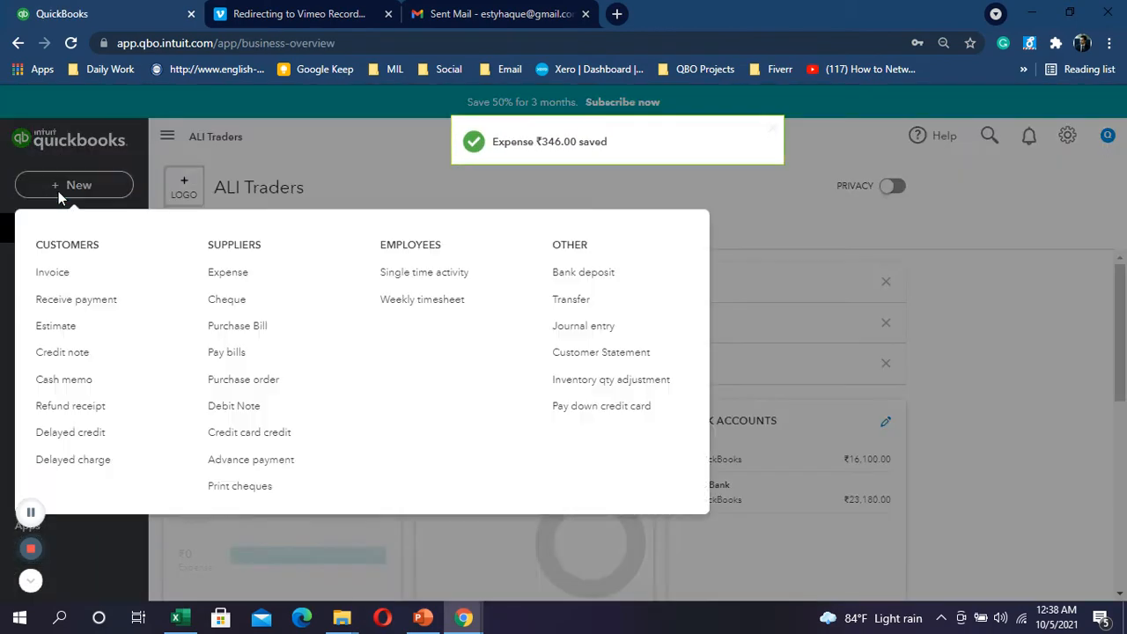
left_click(254, 274)
key("alt+Tab")
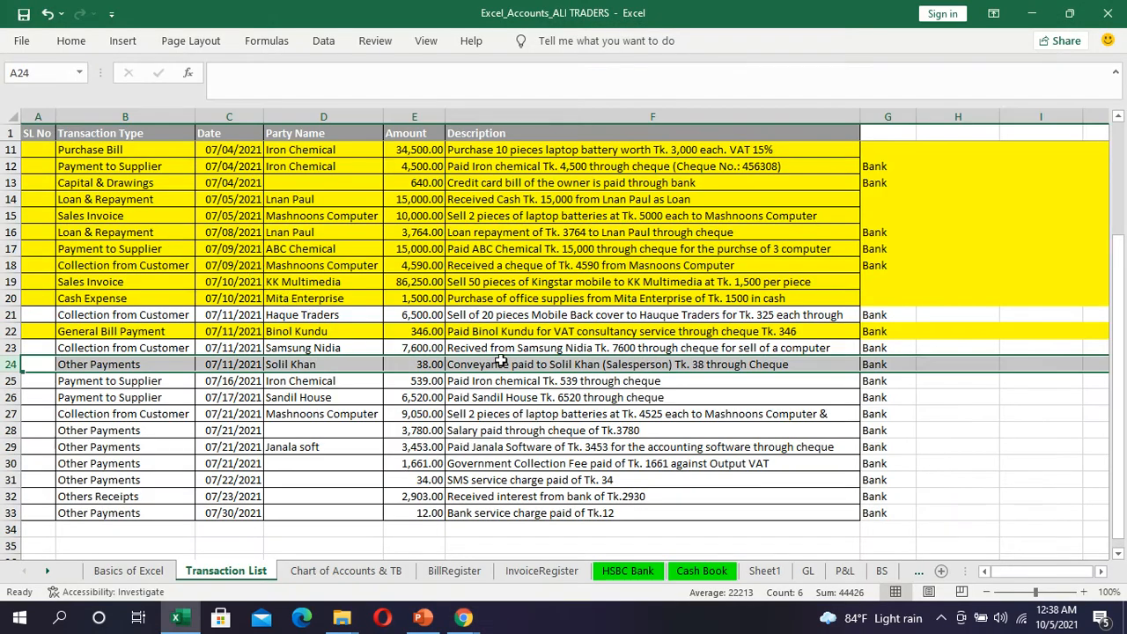
Step: Begin adding a new employee-type payee from the Payee list
key("alt+Tab")
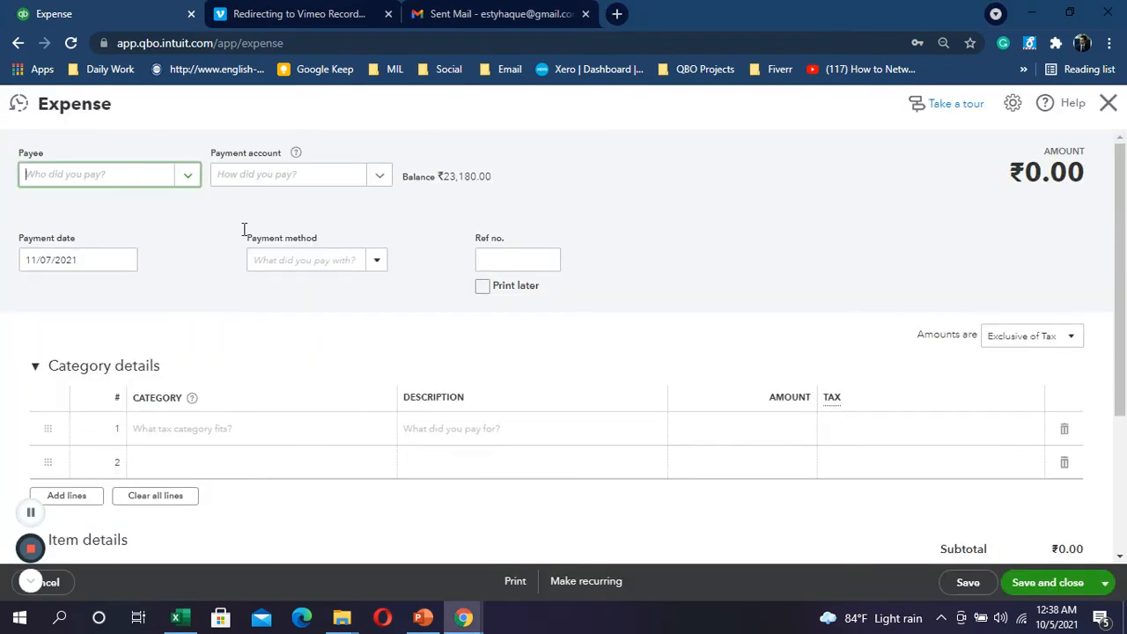
left_click(181, 181)
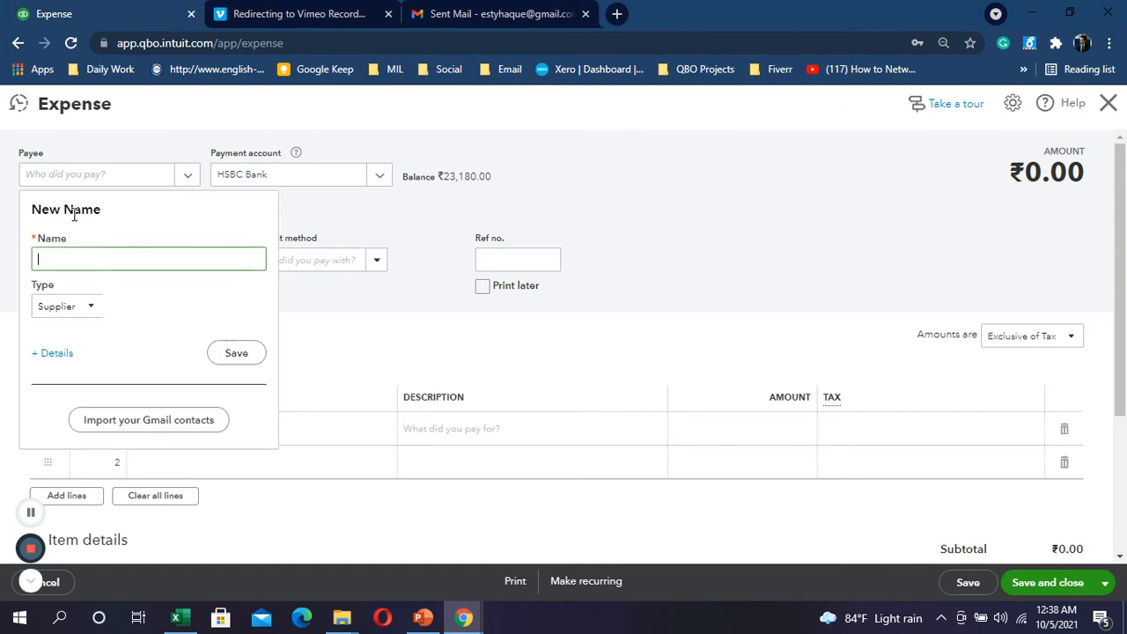
left_click(81, 310)
left_click(80, 379)
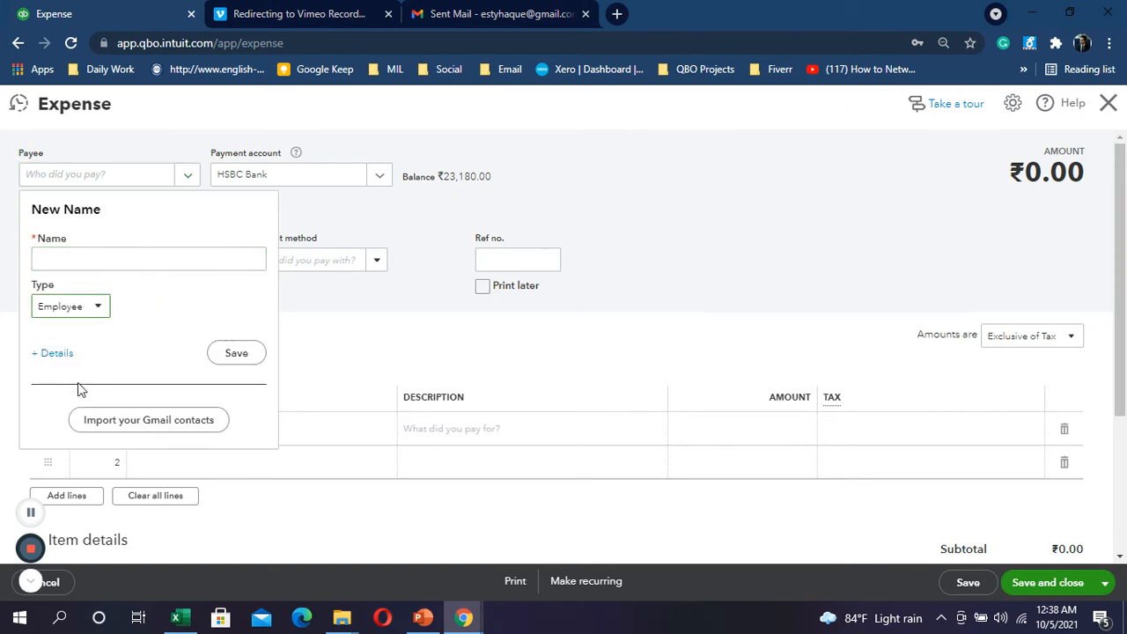
left_click(103, 257)
key("alt+Tab")
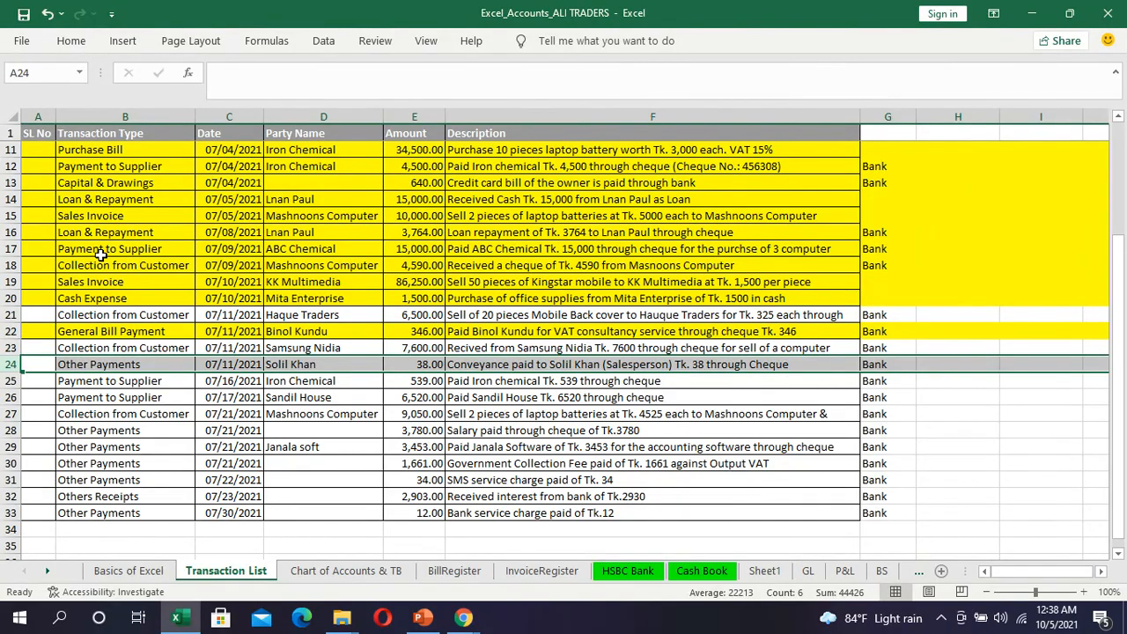
key("alt+Tab")
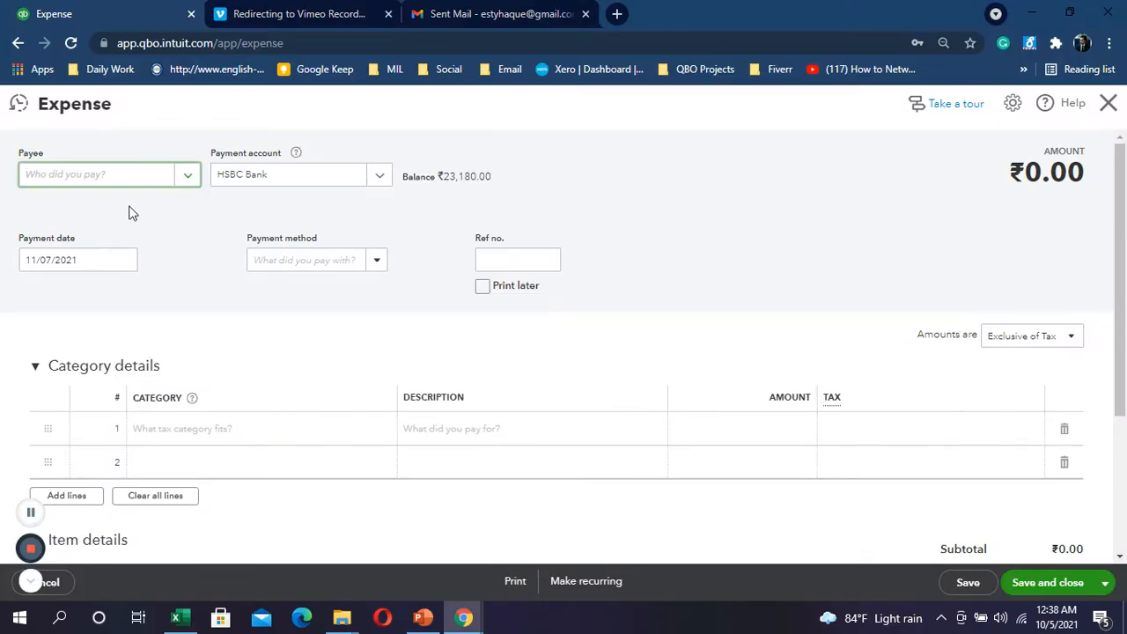
Step: Add the salesperson as a new employee payee and save it
left_click(182, 179)
left_click(52, 220)
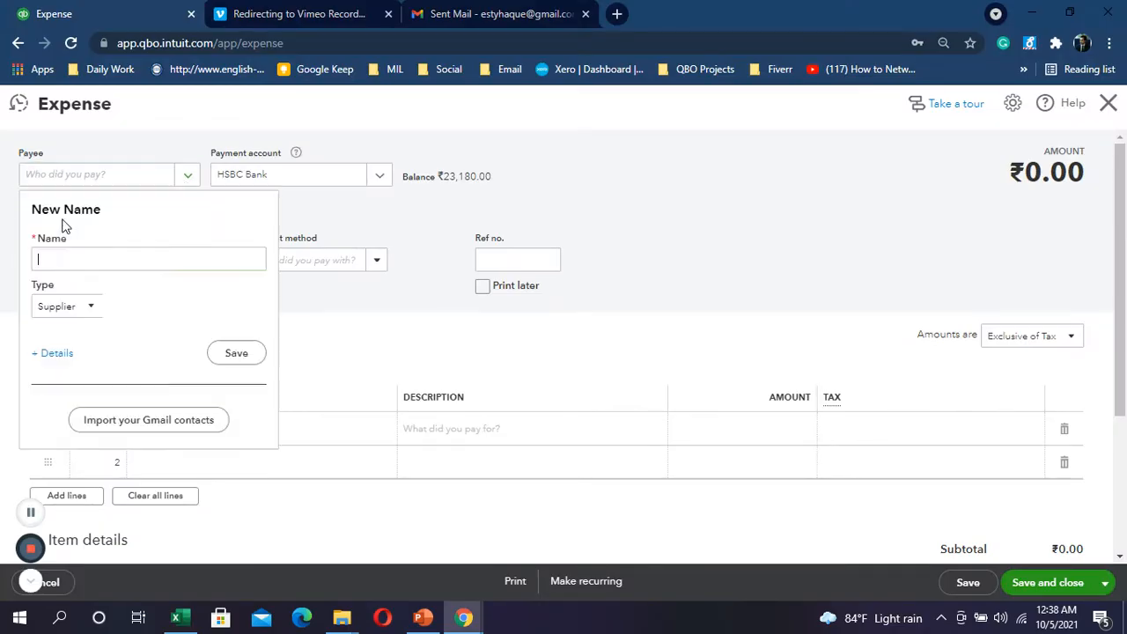
left_click(89, 306)
left_click(70, 379)
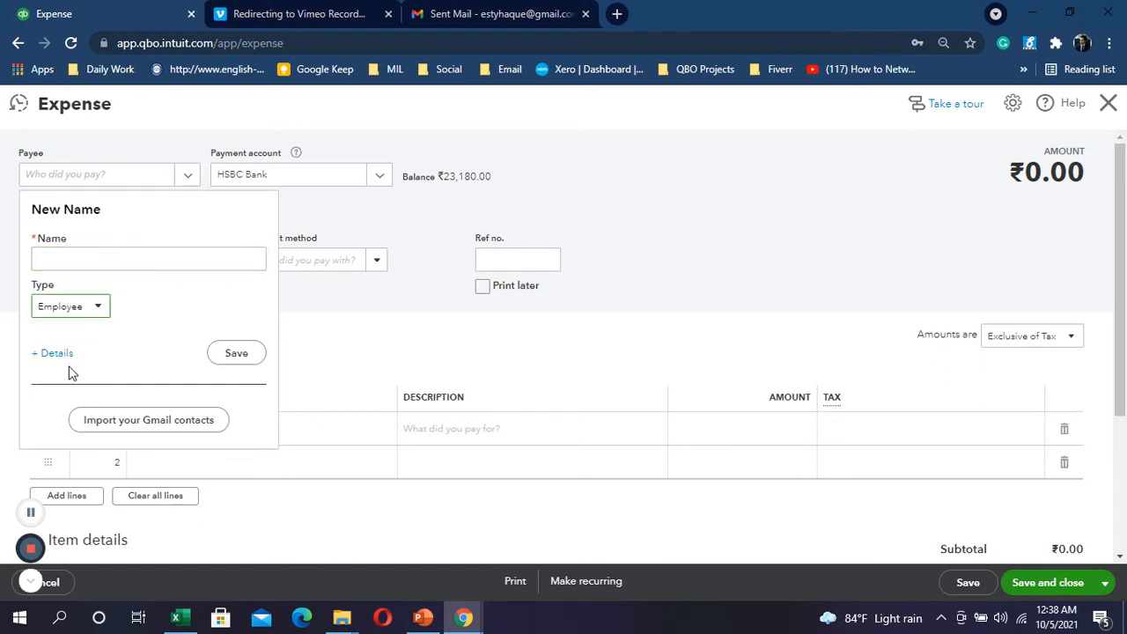
left_click(67, 258)
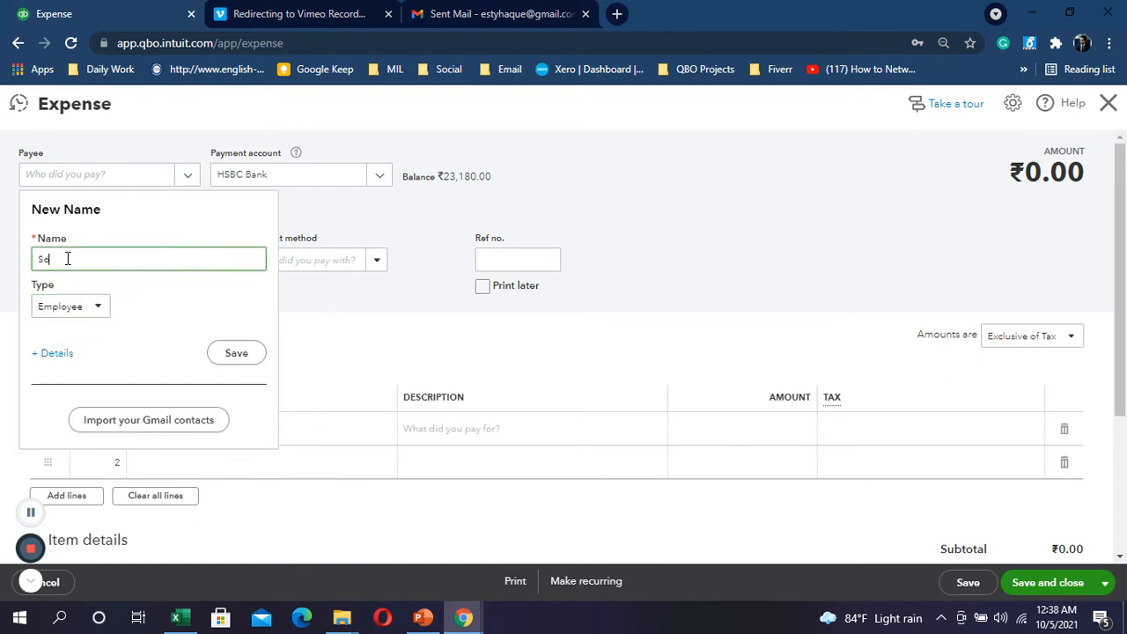
left_click(238, 353)
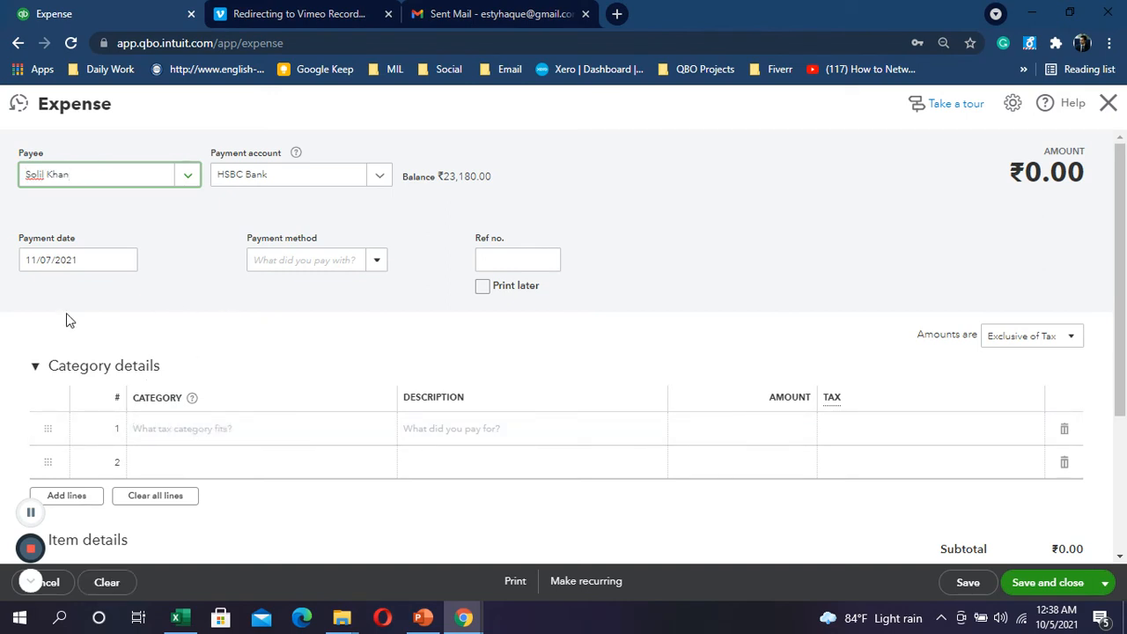
key("alt+Tab")
key("alt+Tab")
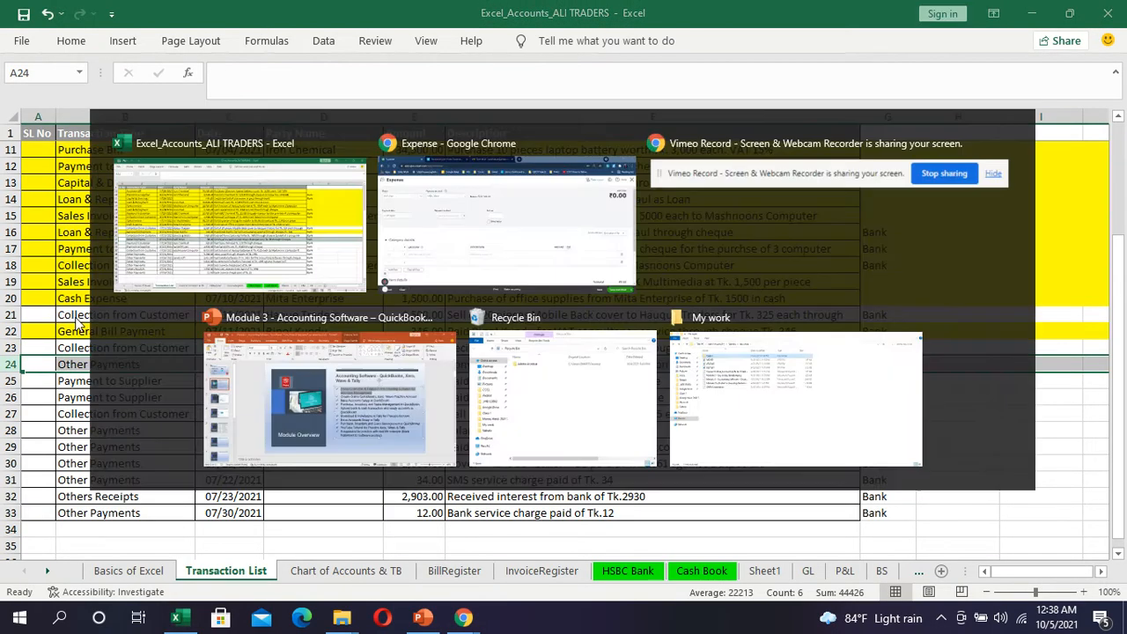
key("alt+Tab")
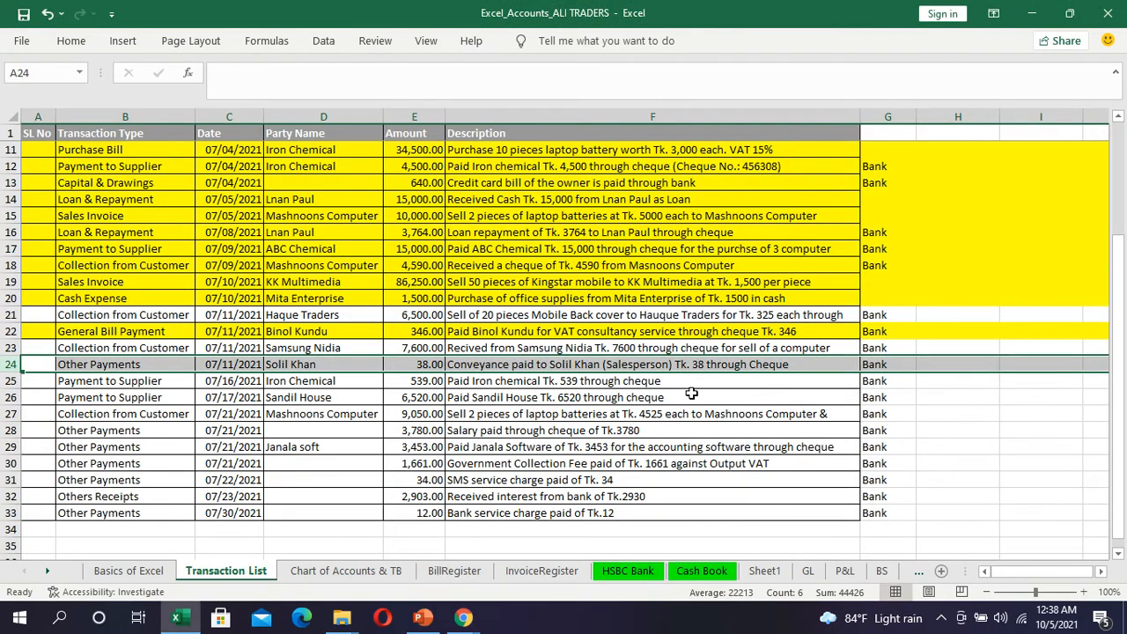
Step: Enter 'con' in the first category line and choose to add a new account
key("alt+Tab")
left_click(199, 436)
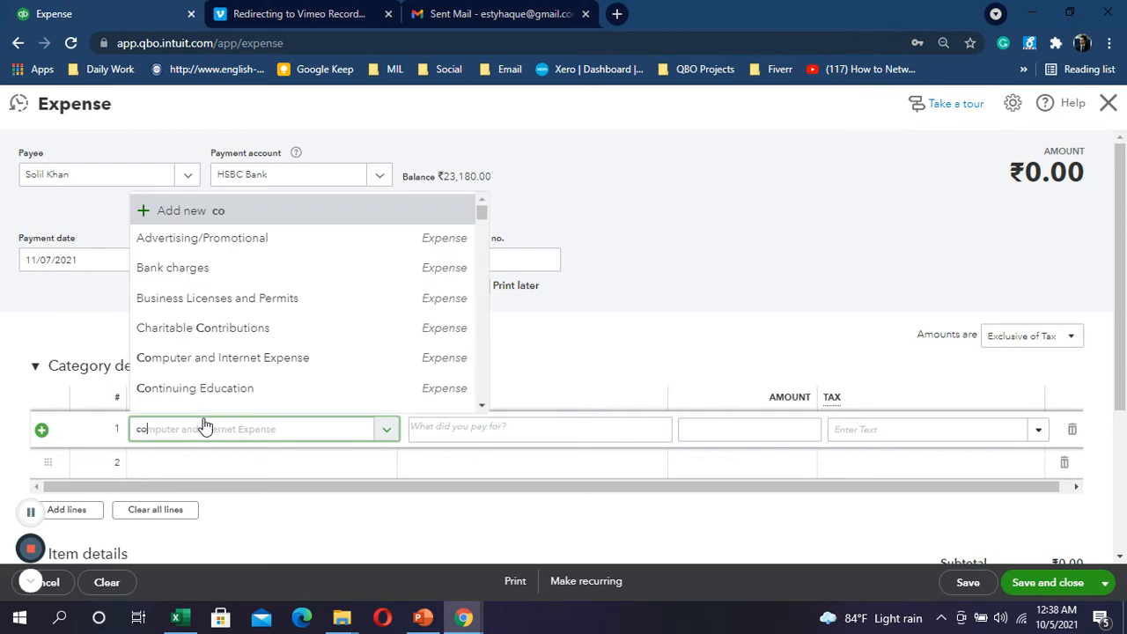
type("con")
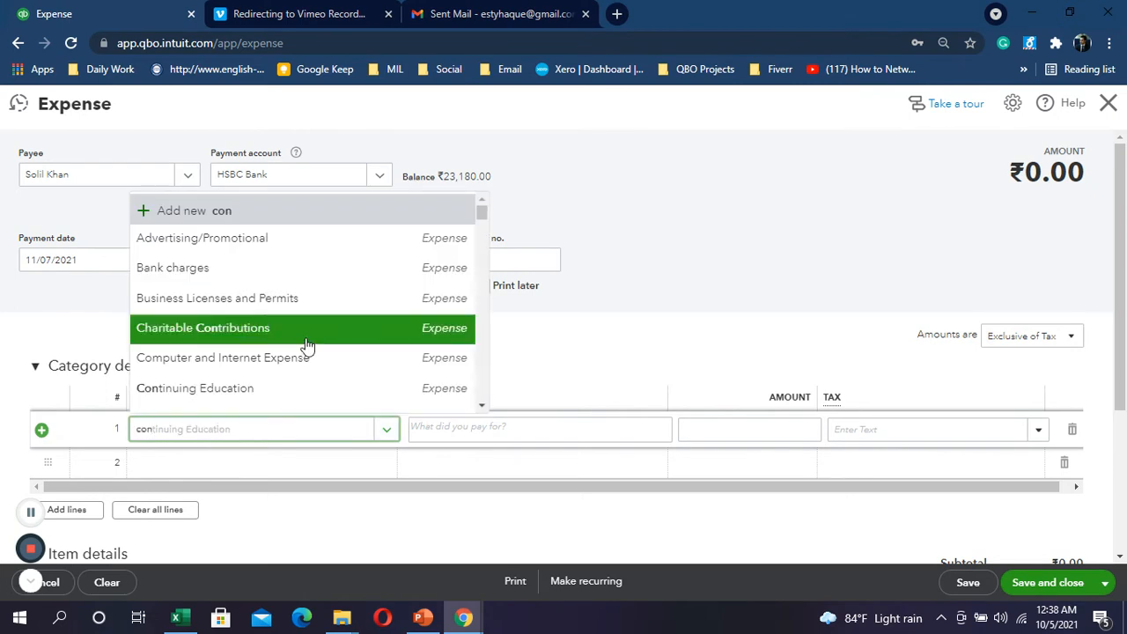
left_click(240, 212)
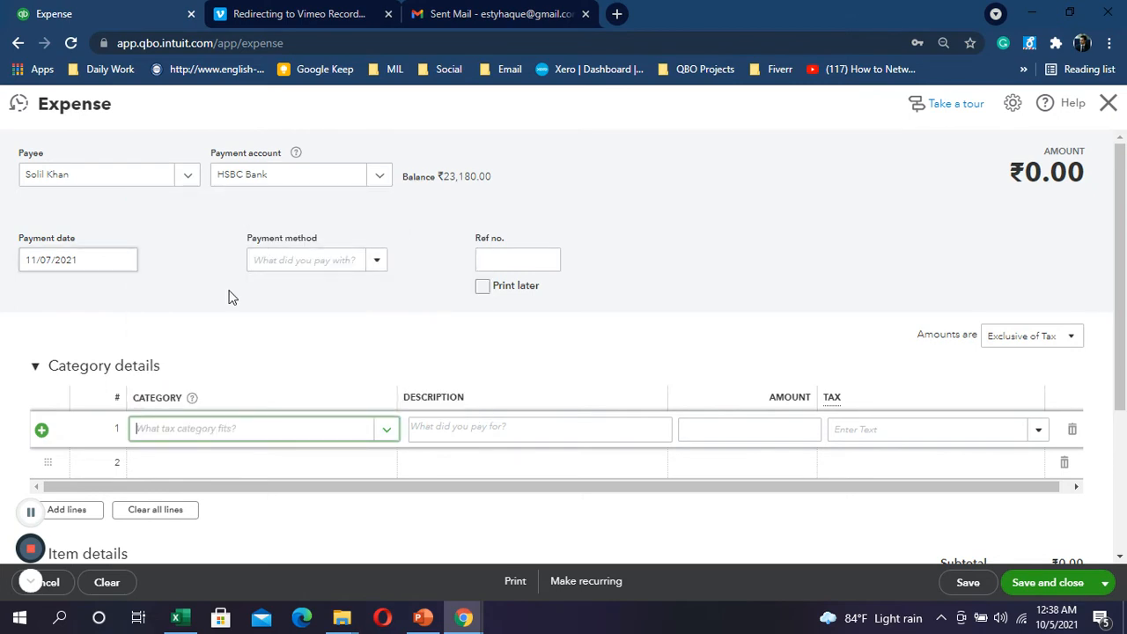
key("alt+Tab")
key("alt+Tab")
key("alt+Tab")
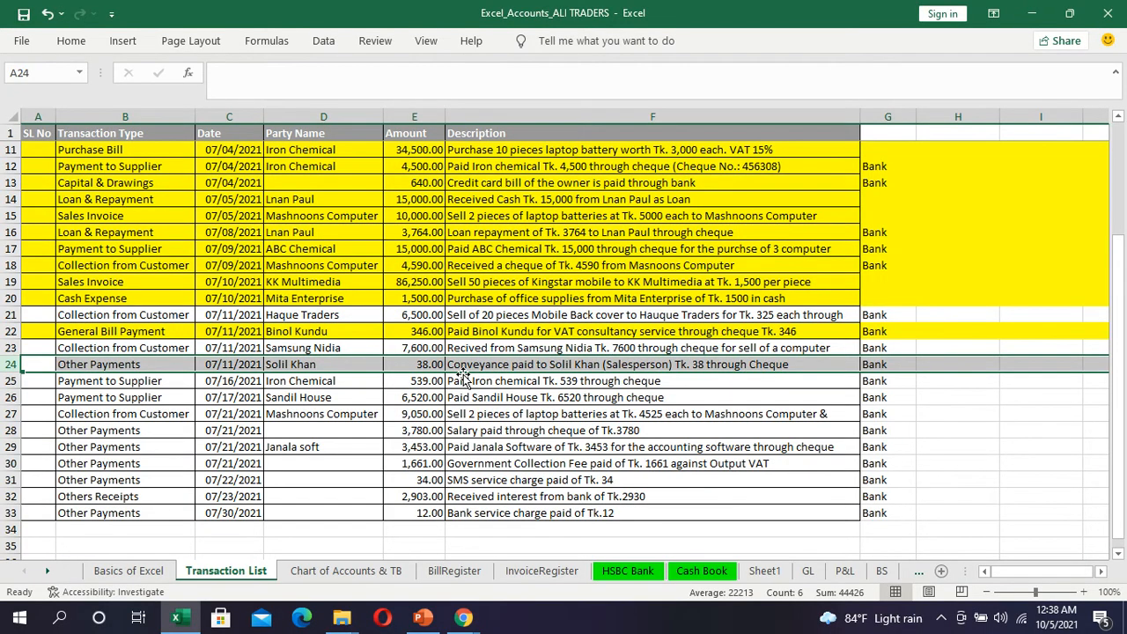
key("alt+Tab")
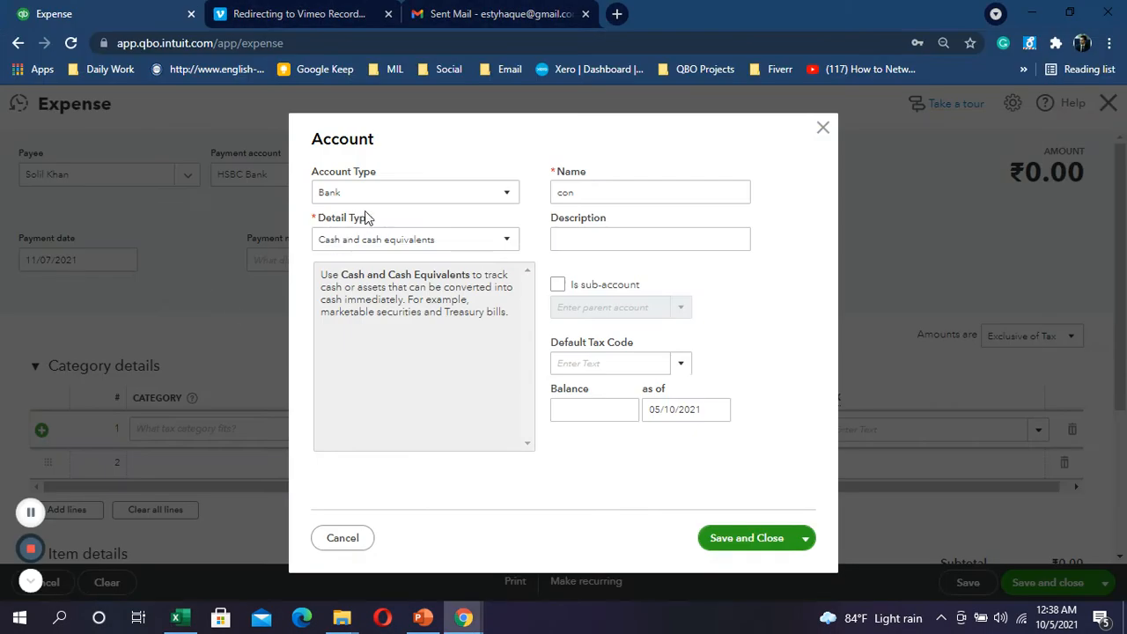
Step: Set the account type to Expenses and detail type to Travel expenses - general and admin
left_click(509, 192)
scroll(387, 352, "down", 1)
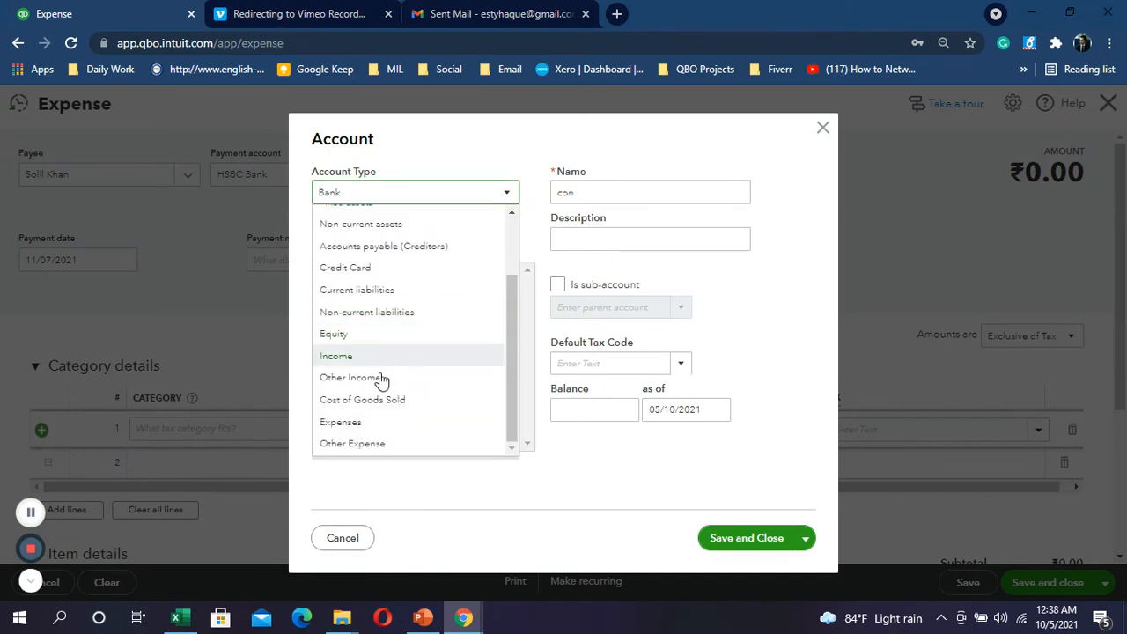
left_click(340, 421)
left_click(506, 240)
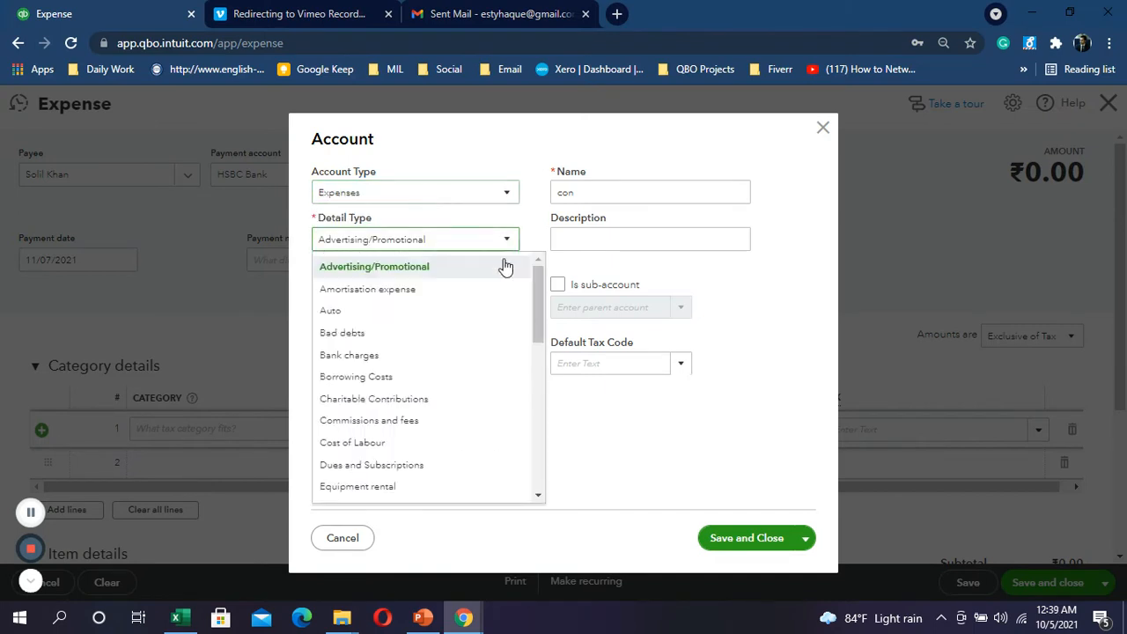
scroll(405, 383, "down", 5)
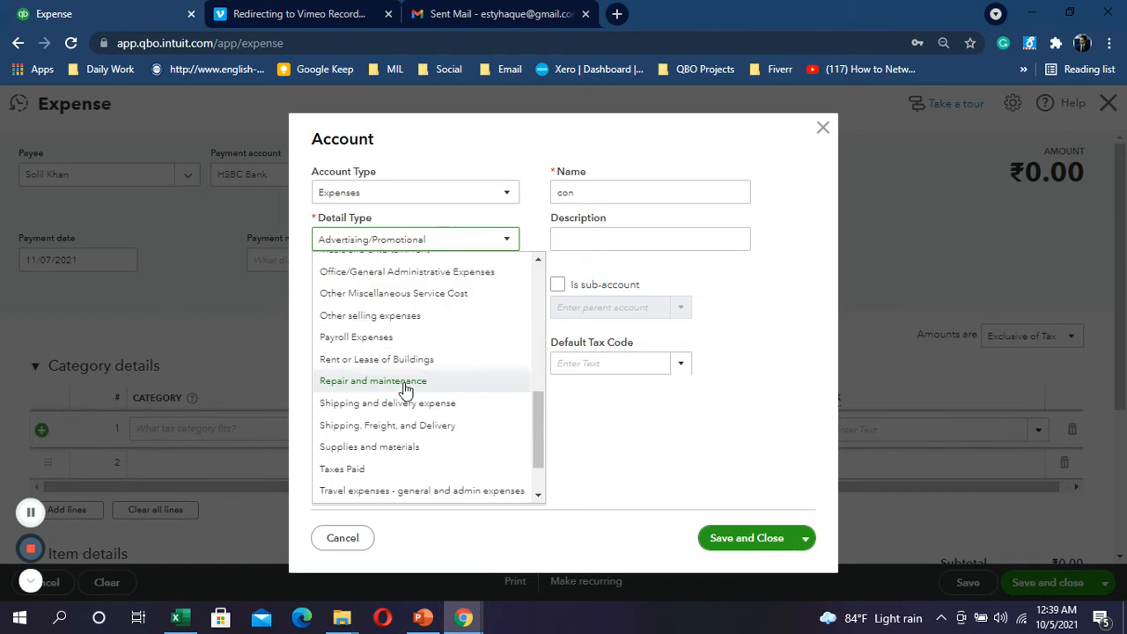
scroll(405, 388, "down", 1)
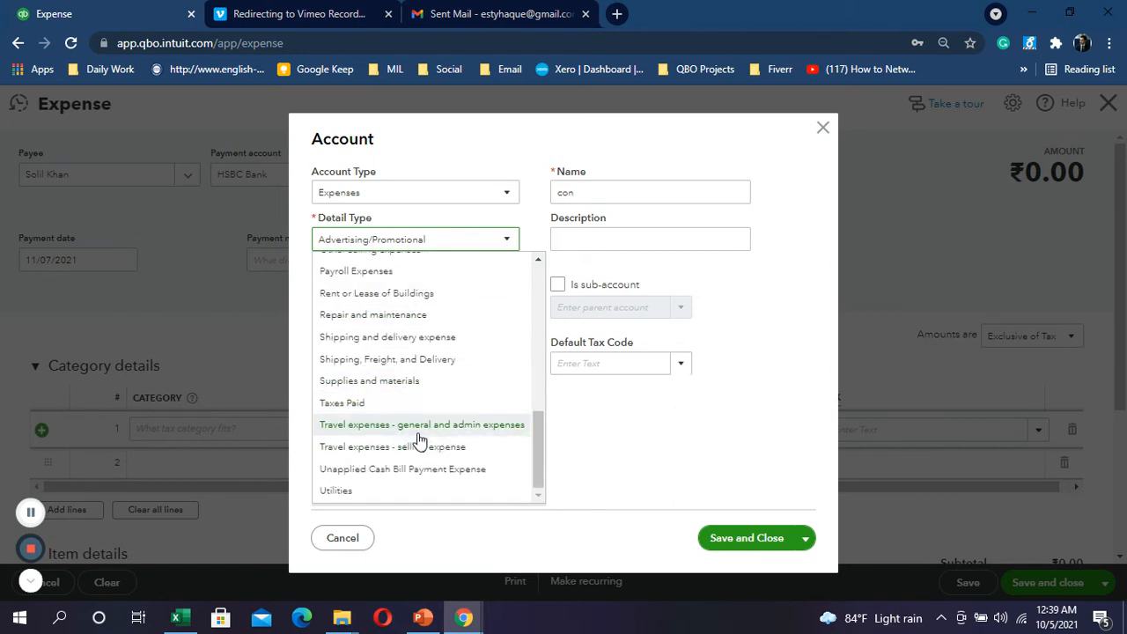
left_click(421, 426)
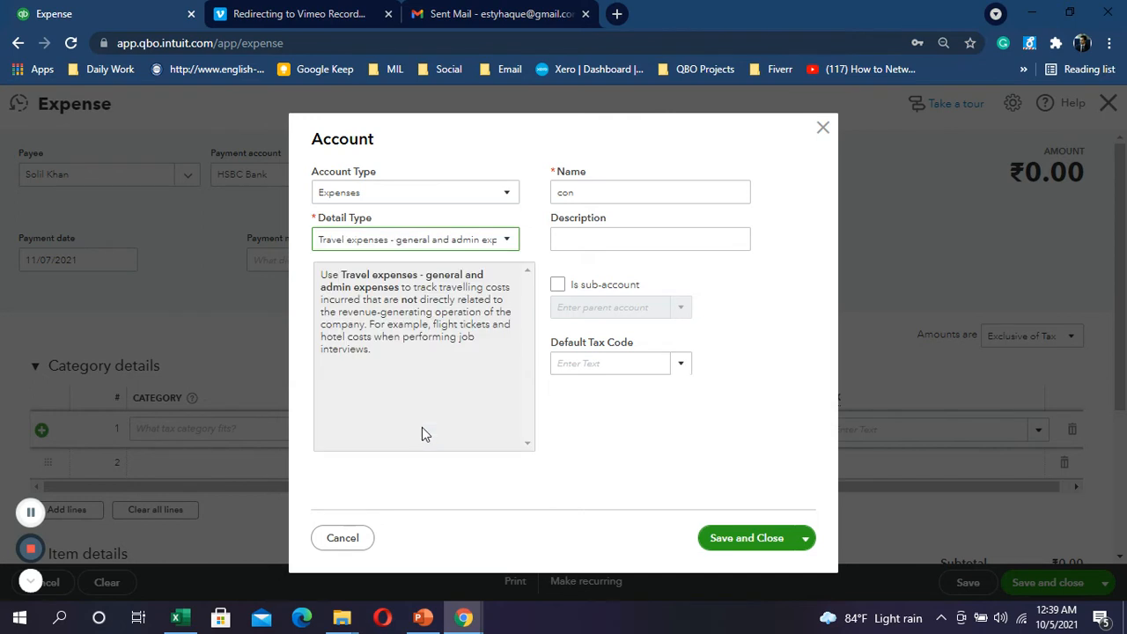
Step: Name the account 'Conveyance Exp' and save it
double_click(618, 193)
type("Ci")
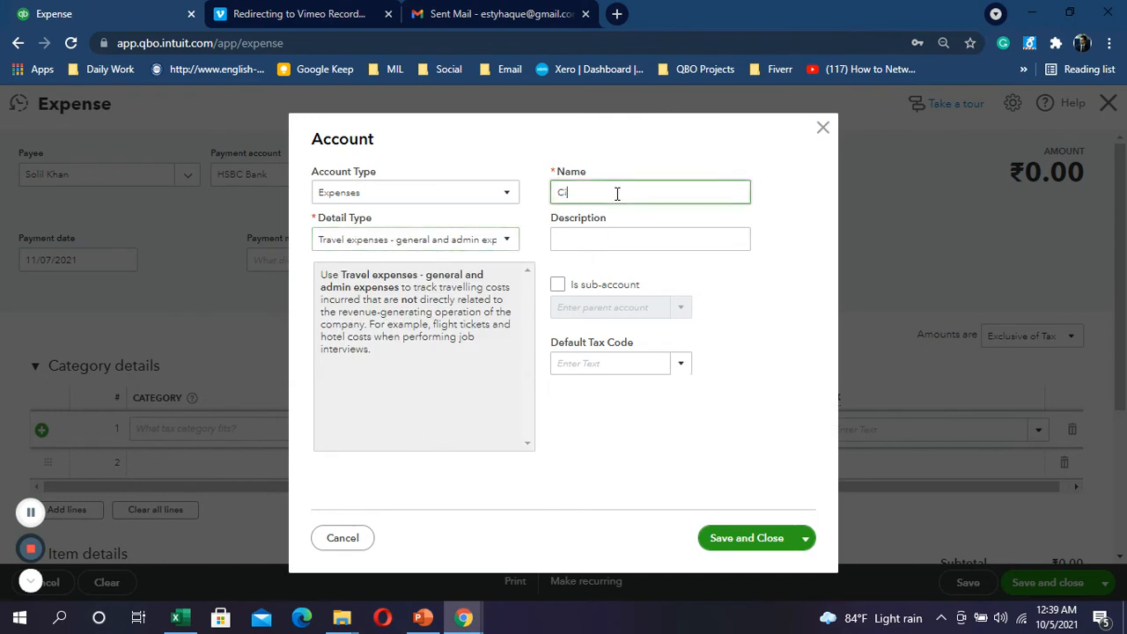
type("onveyance Exp")
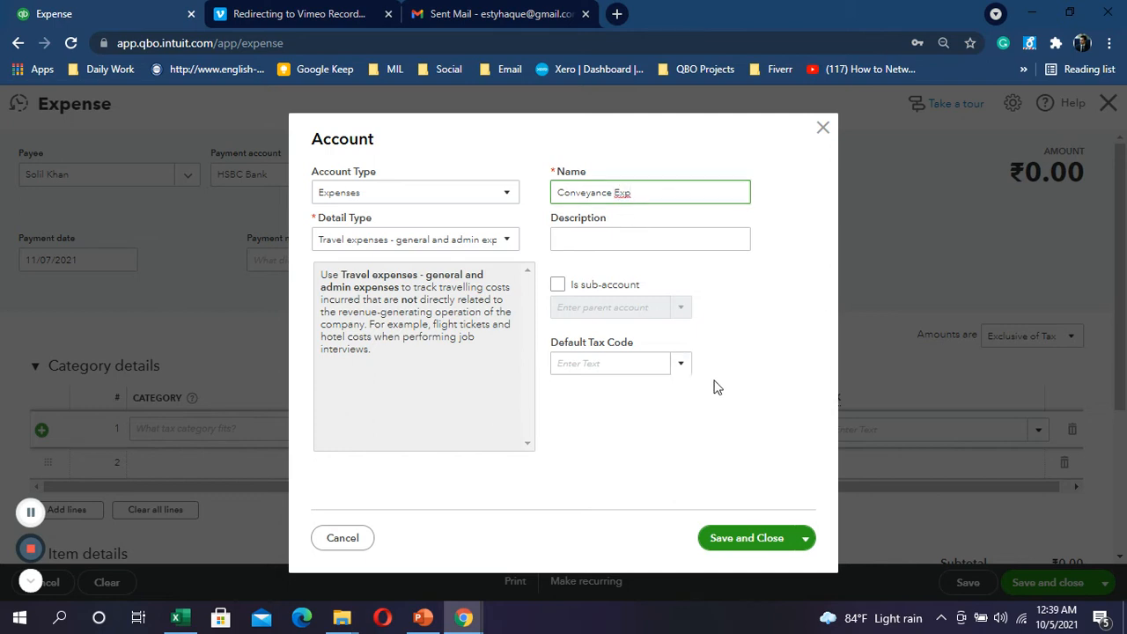
key("alt+Tab")
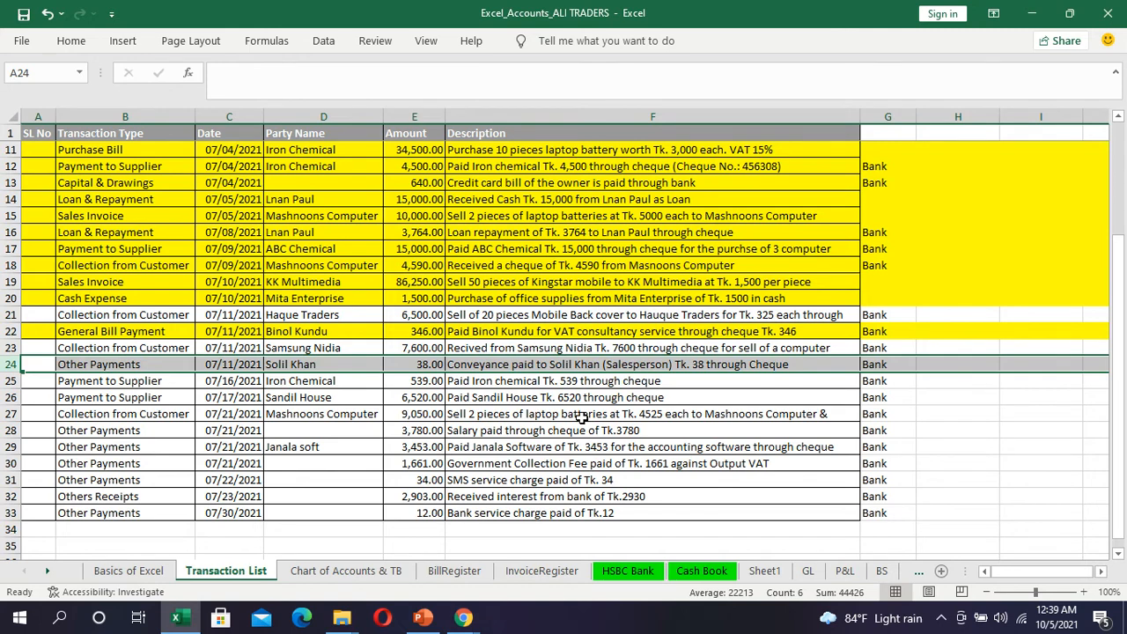
key("alt+Tab")
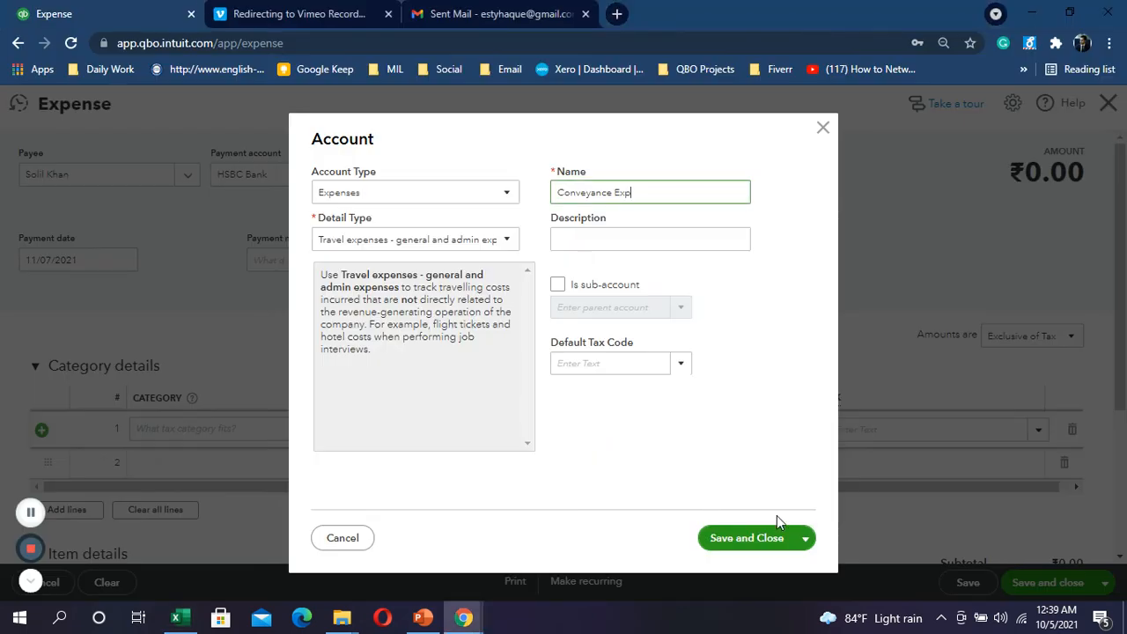
left_click(759, 537)
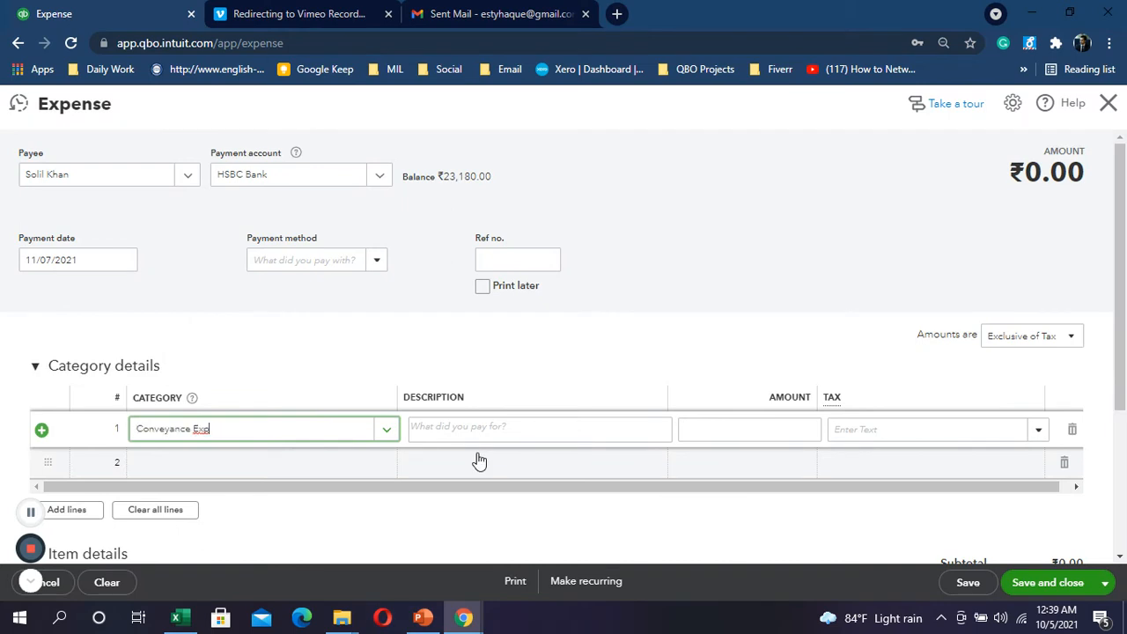
Step: Enter 38.00 as the Conveyance Exp amount, set amounts out of scope of tax, return to Excel
left_click(501, 428)
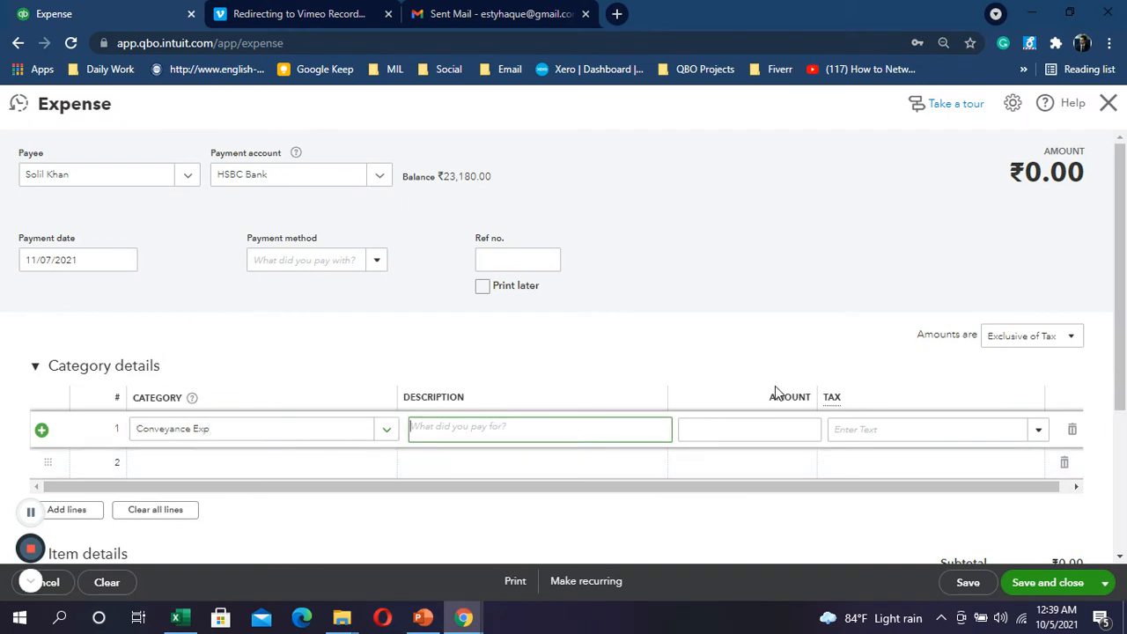
left_click(779, 425)
type("38")
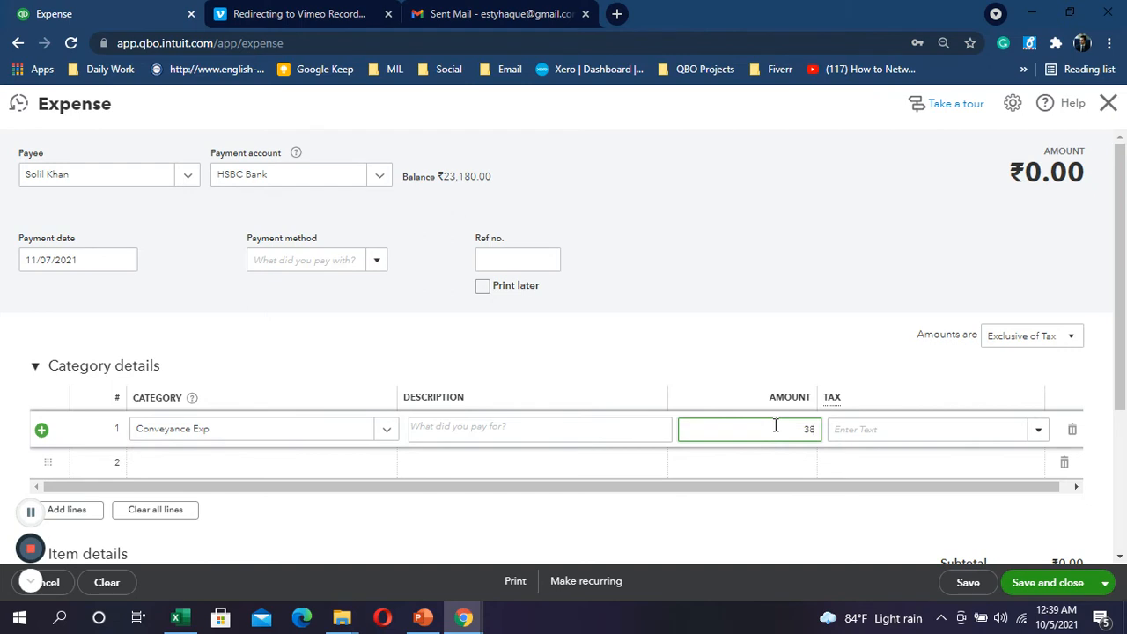
left_click(1064, 342)
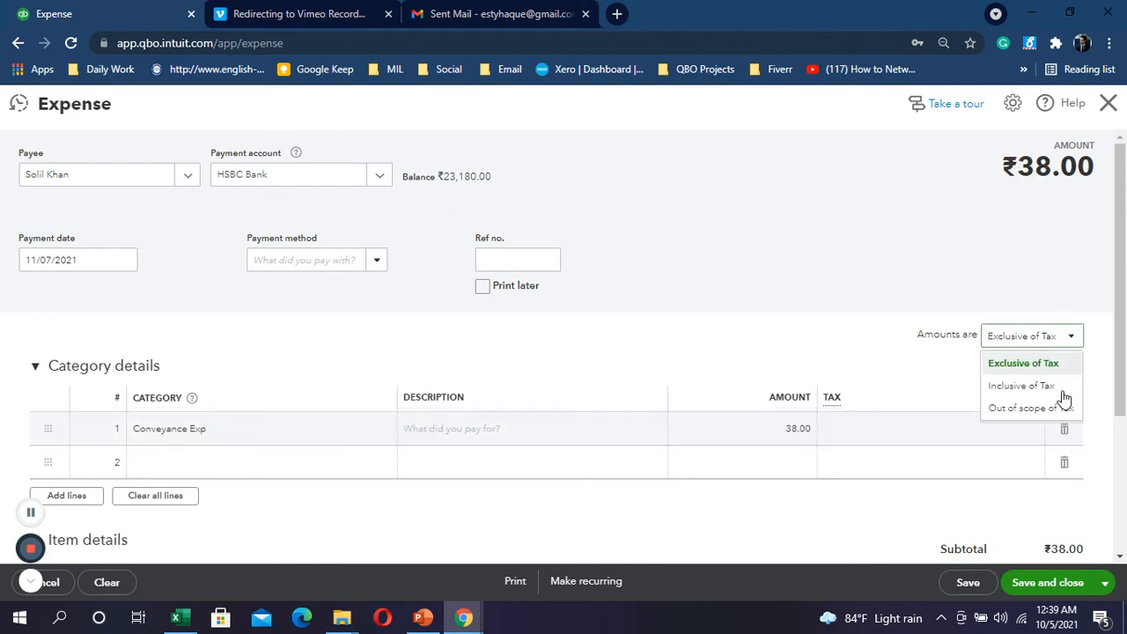
left_click(1050, 411)
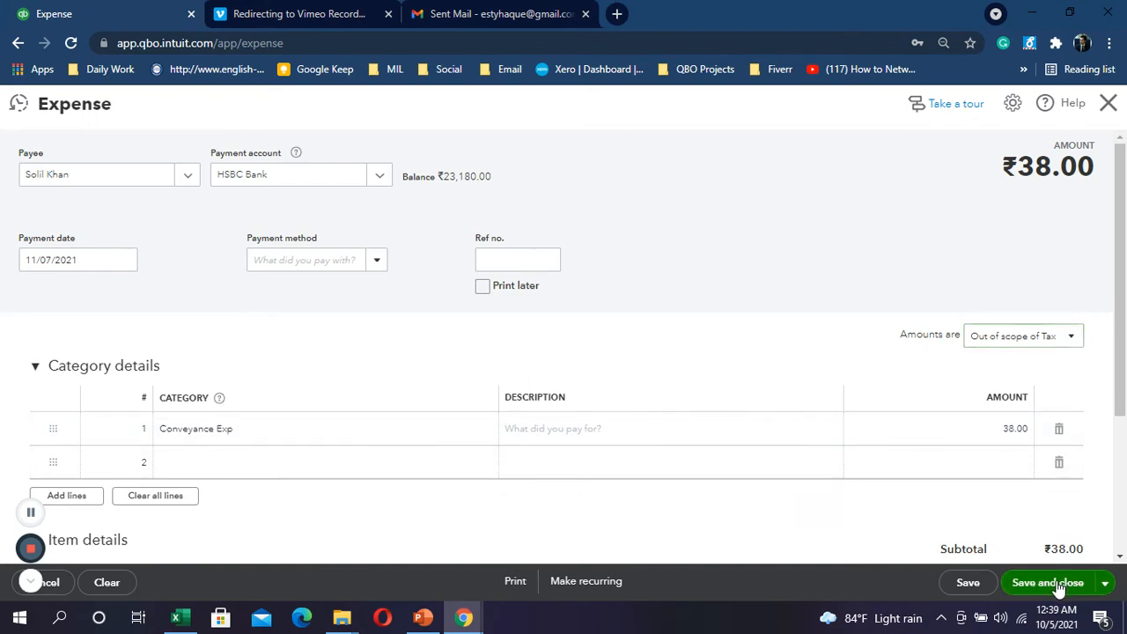
key("alt+Tab")
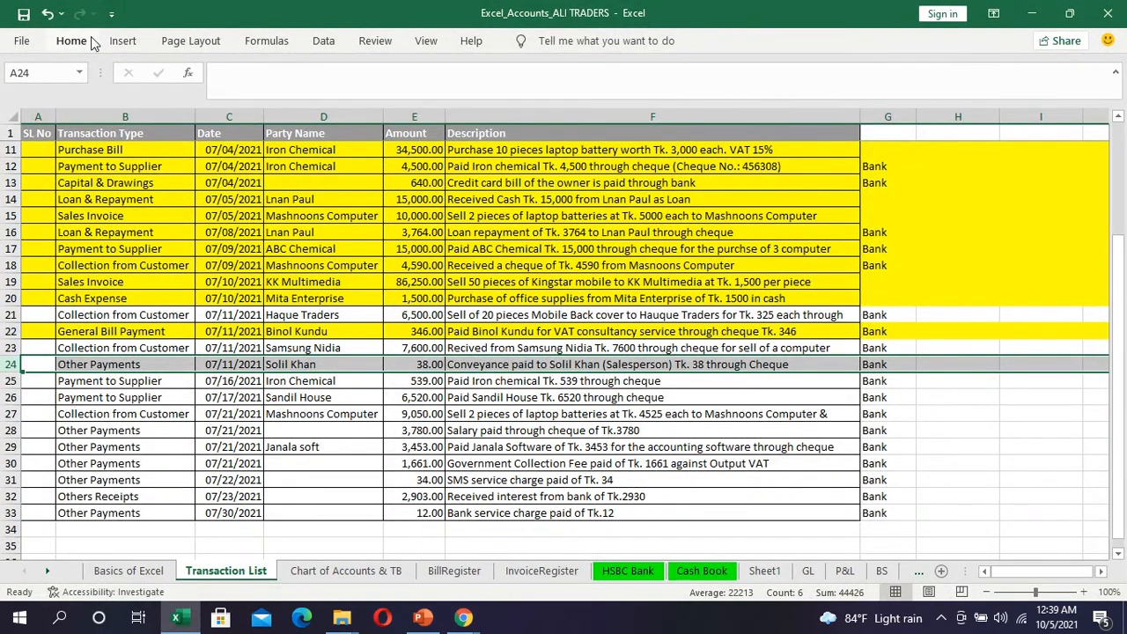
Step: Fill row 24's ₹38 conveyance payment yellow to mark it as entered
left_click(71, 40)
left_click(209, 99)
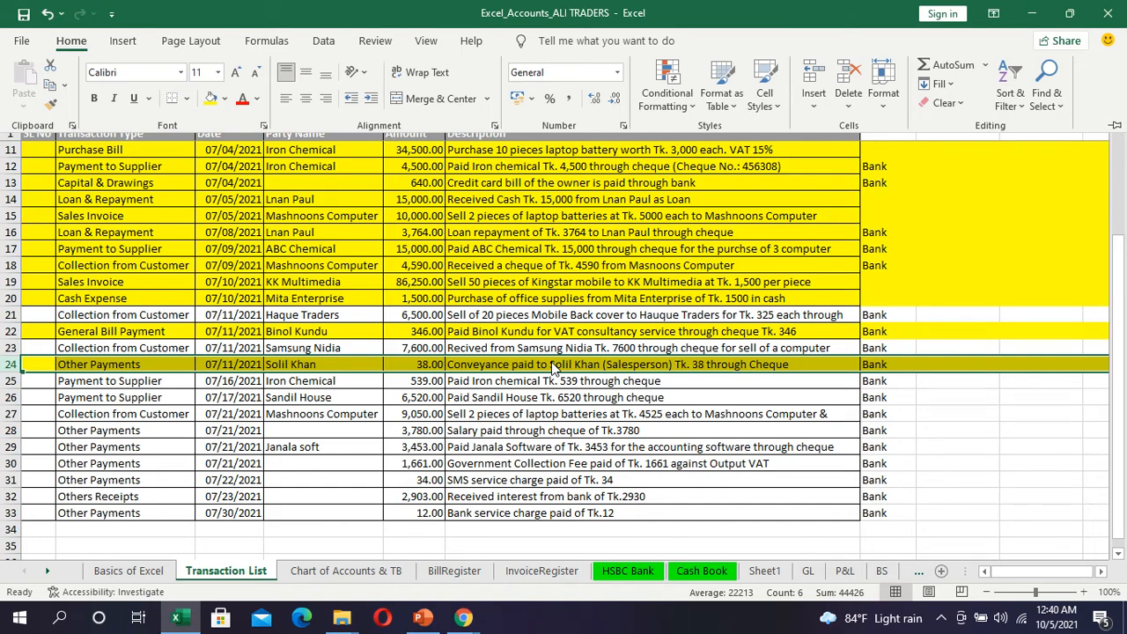
left_click(11, 416)
Step: Review the descriptions in rows 27, 21 and 28, select salary row 28, and switch to QuickBooks
left_click(11, 414)
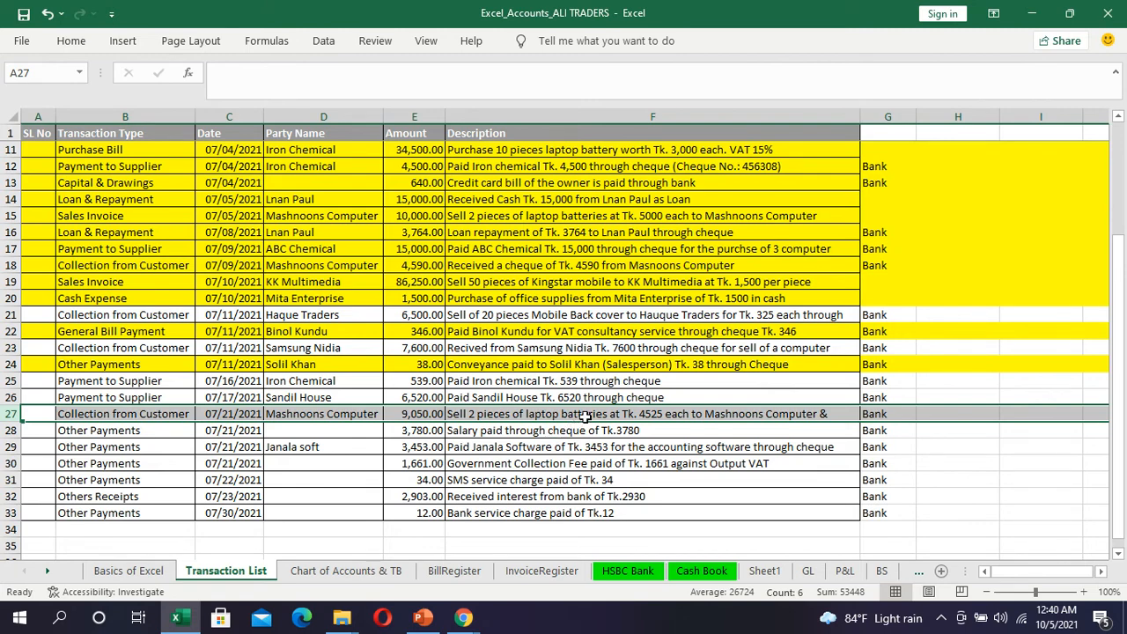
left_click(585, 418)
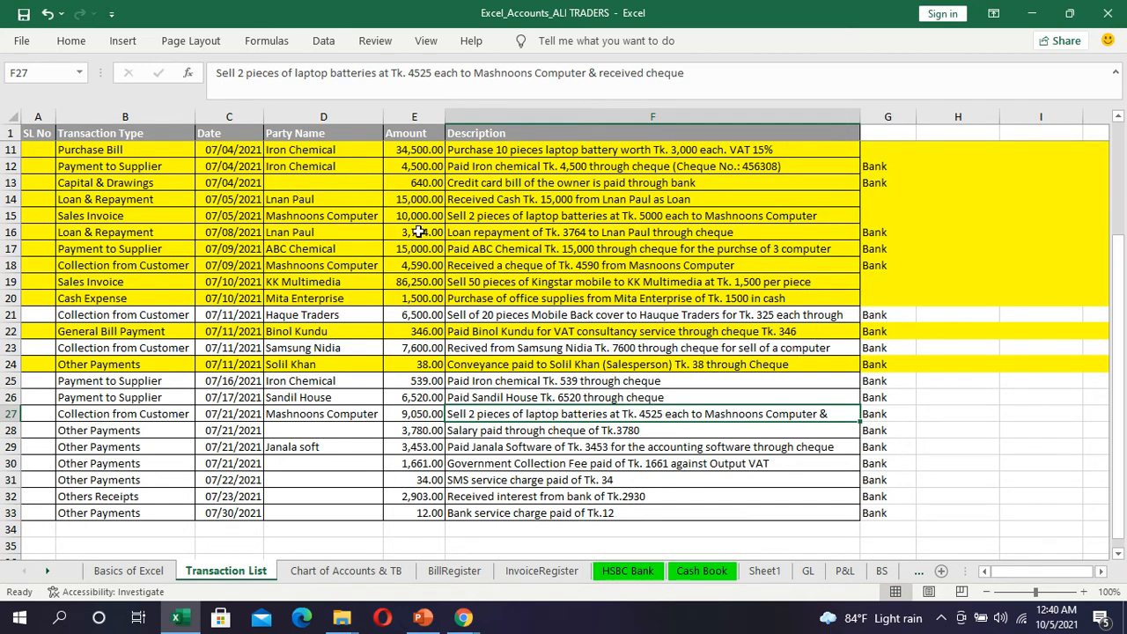
left_click(506, 314)
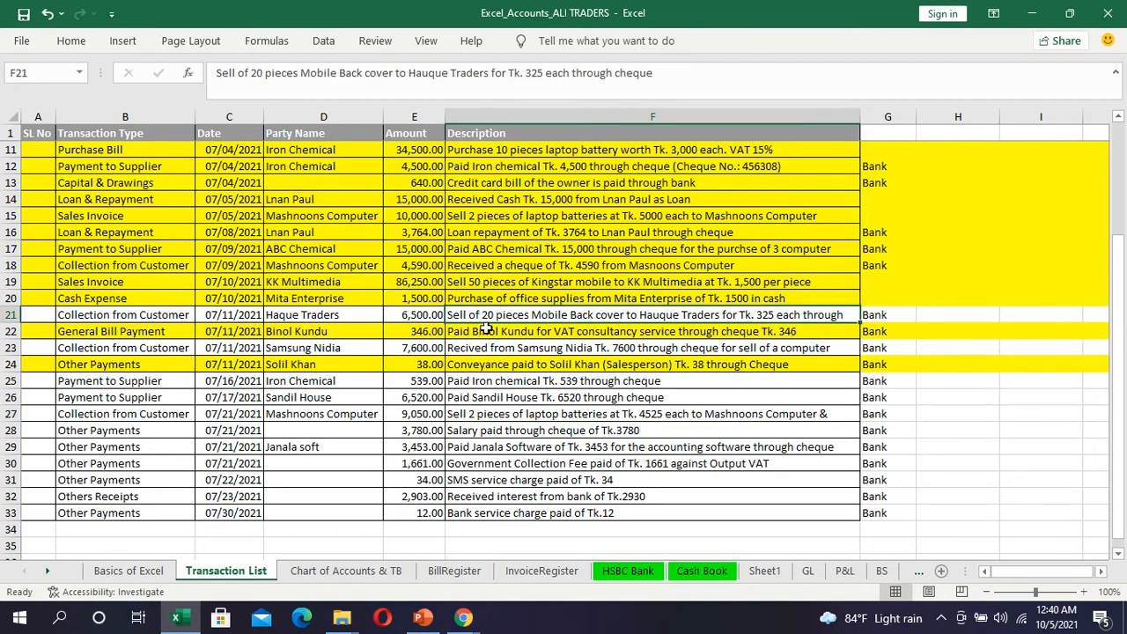
left_click(481, 416)
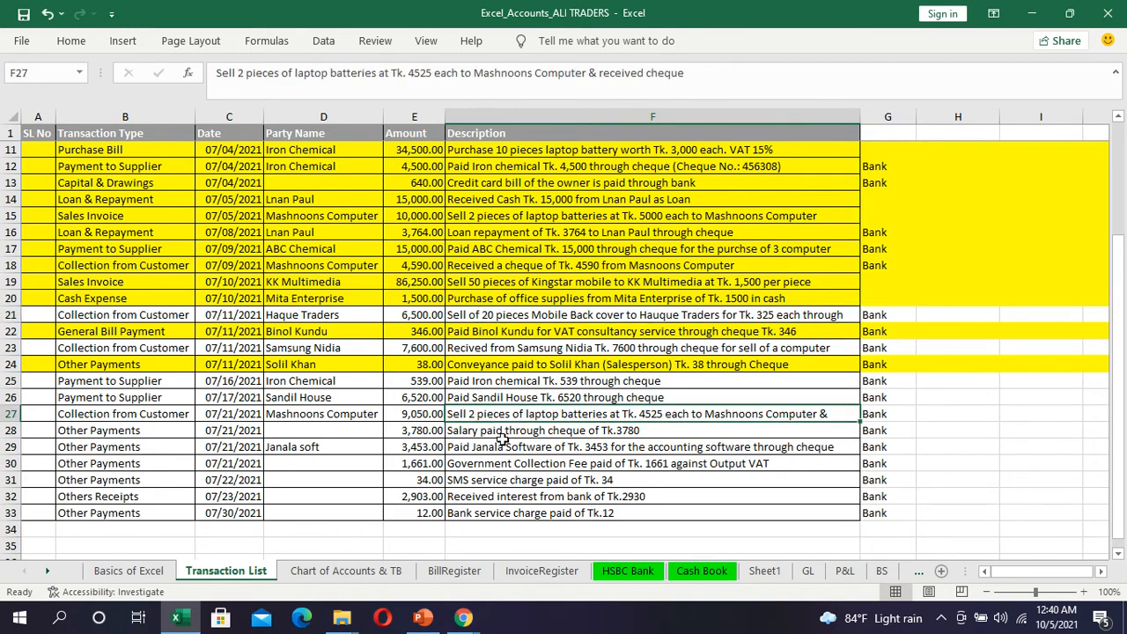
left_click(504, 435)
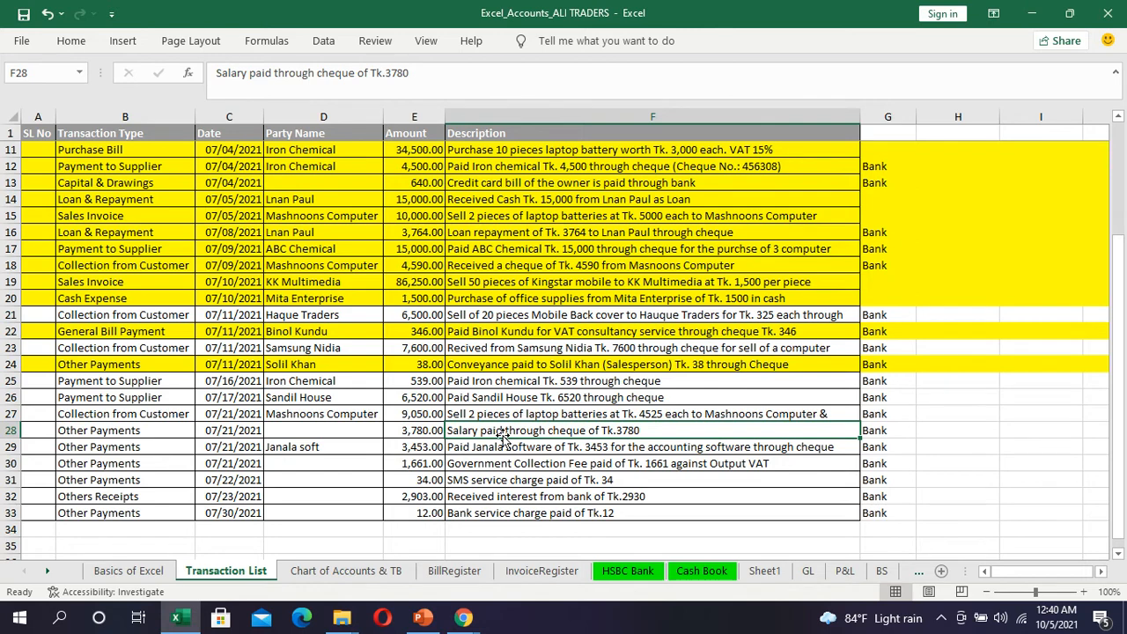
left_click(9, 430)
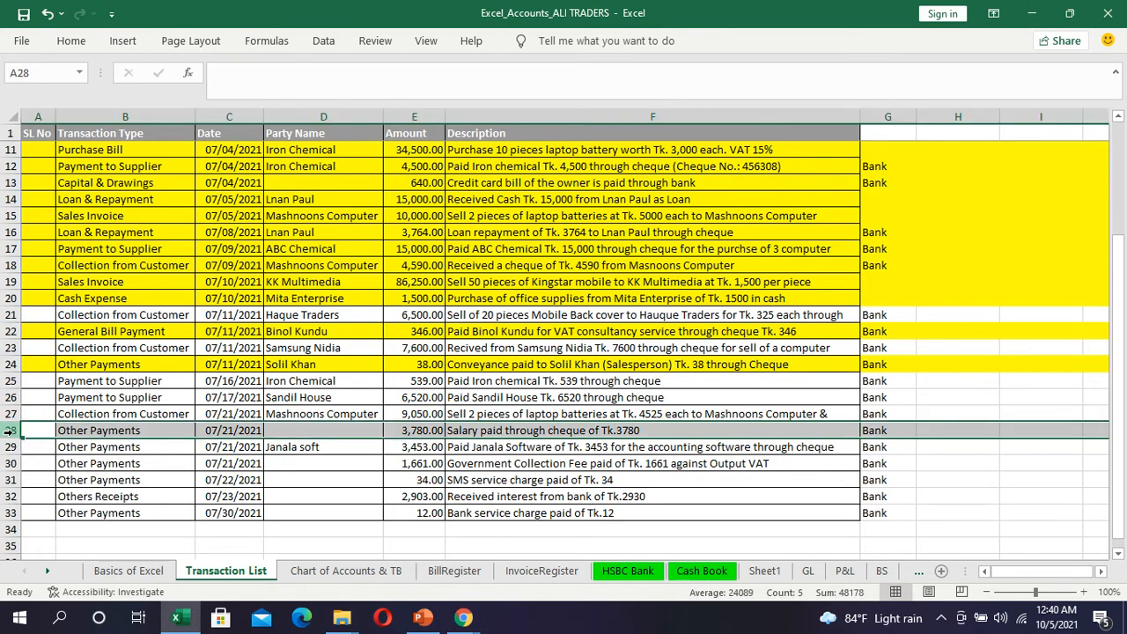
key("alt+Tab")
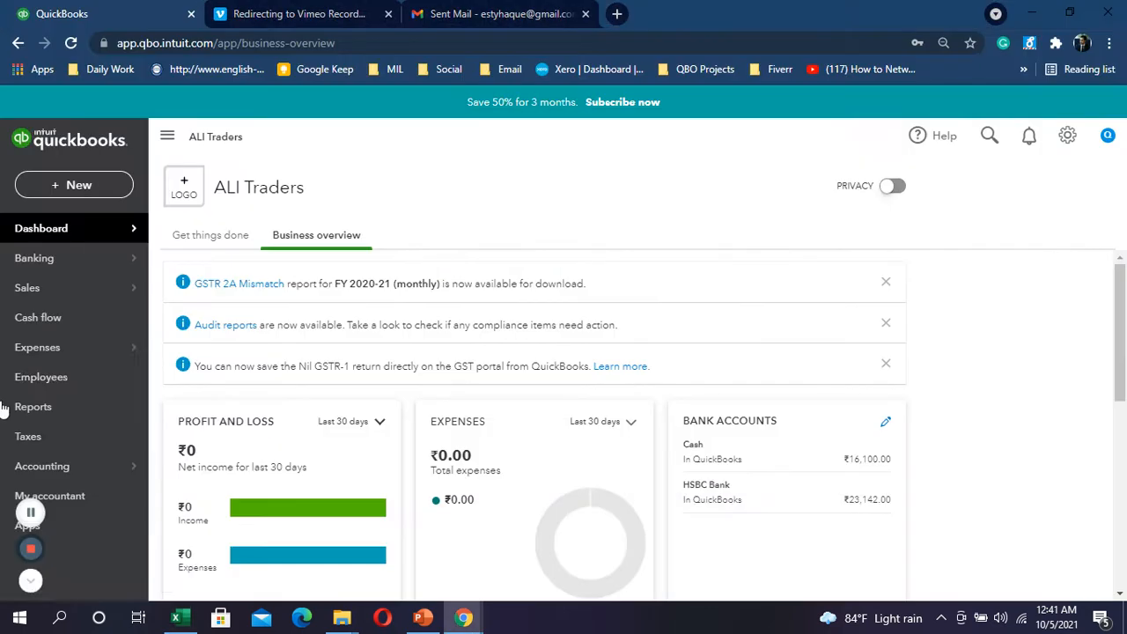
Step: Start a new expense and set its payment date to 21/07/2021
left_click(84, 185)
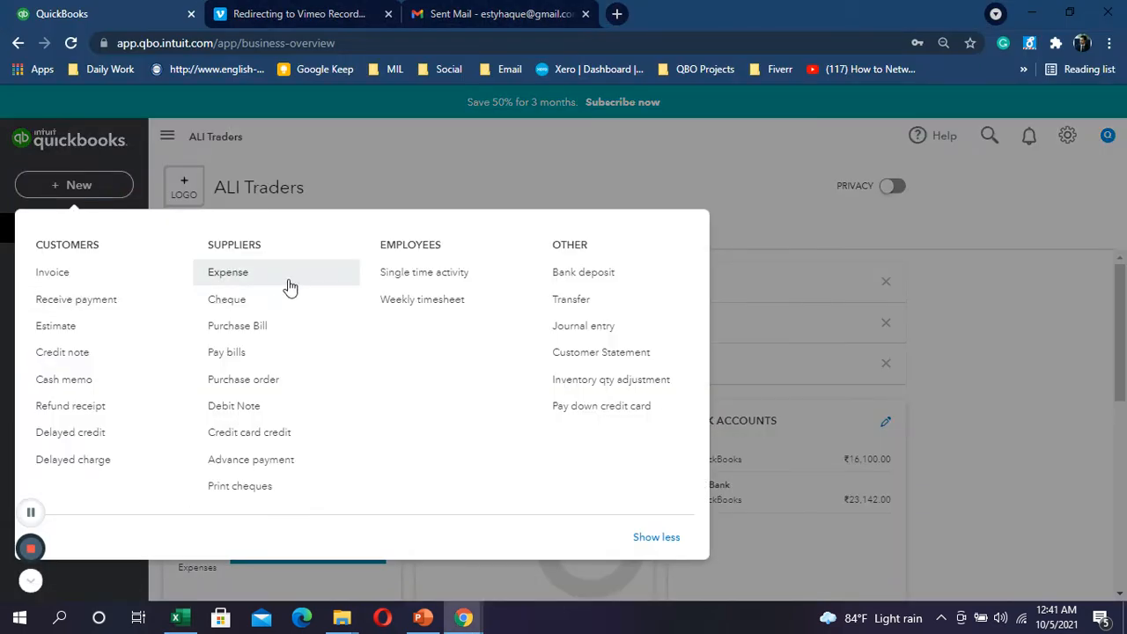
left_click(244, 283)
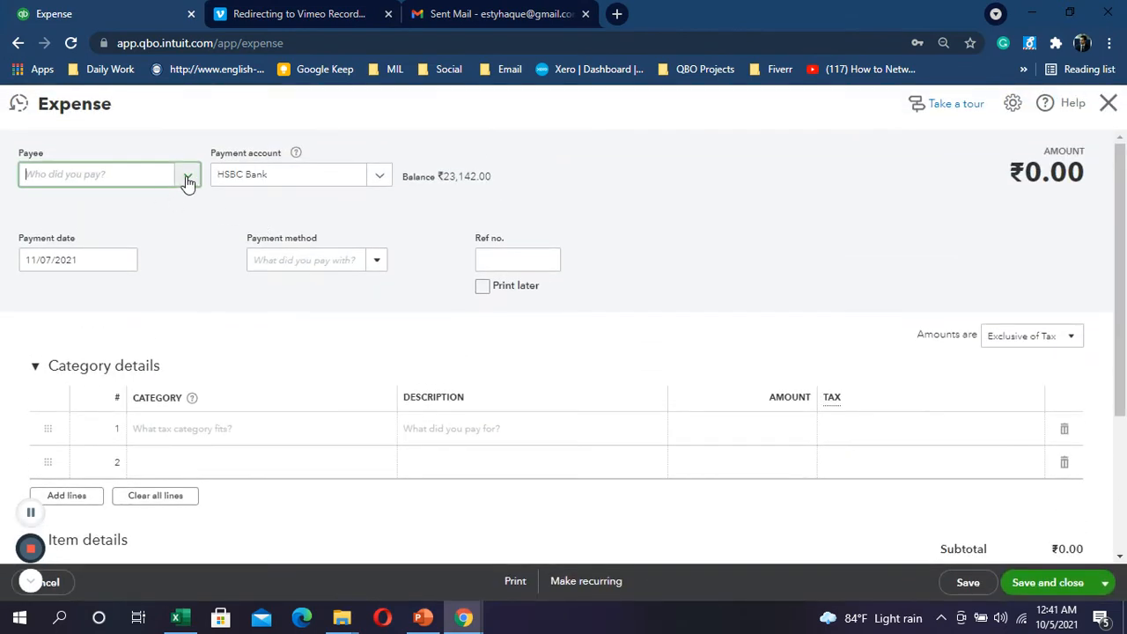
key("alt+Tab")
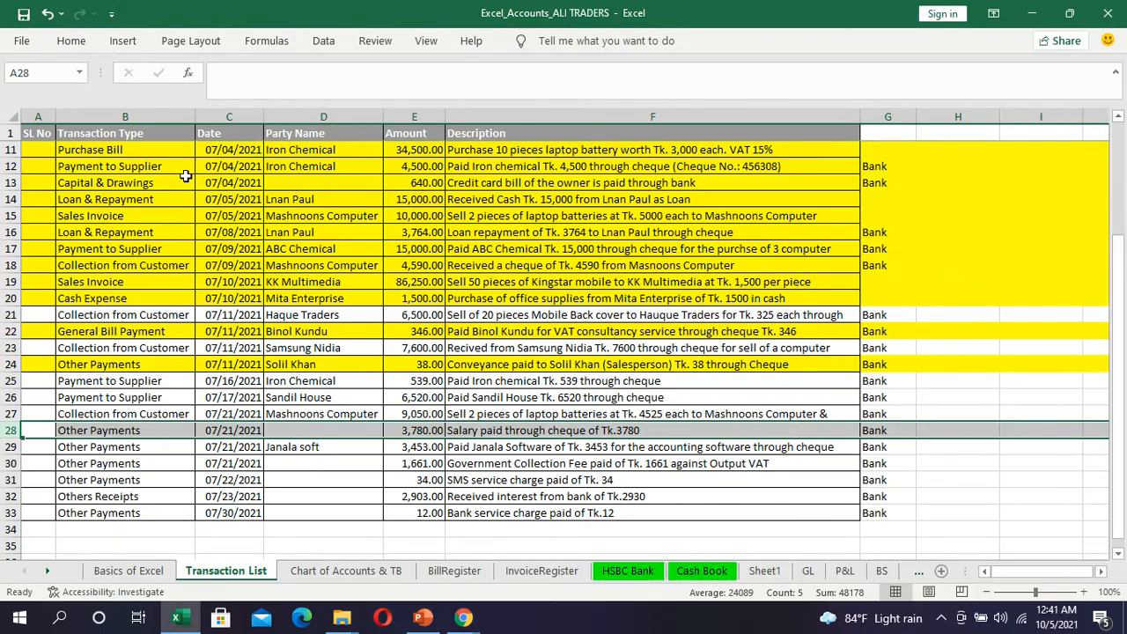
key("alt+Tab")
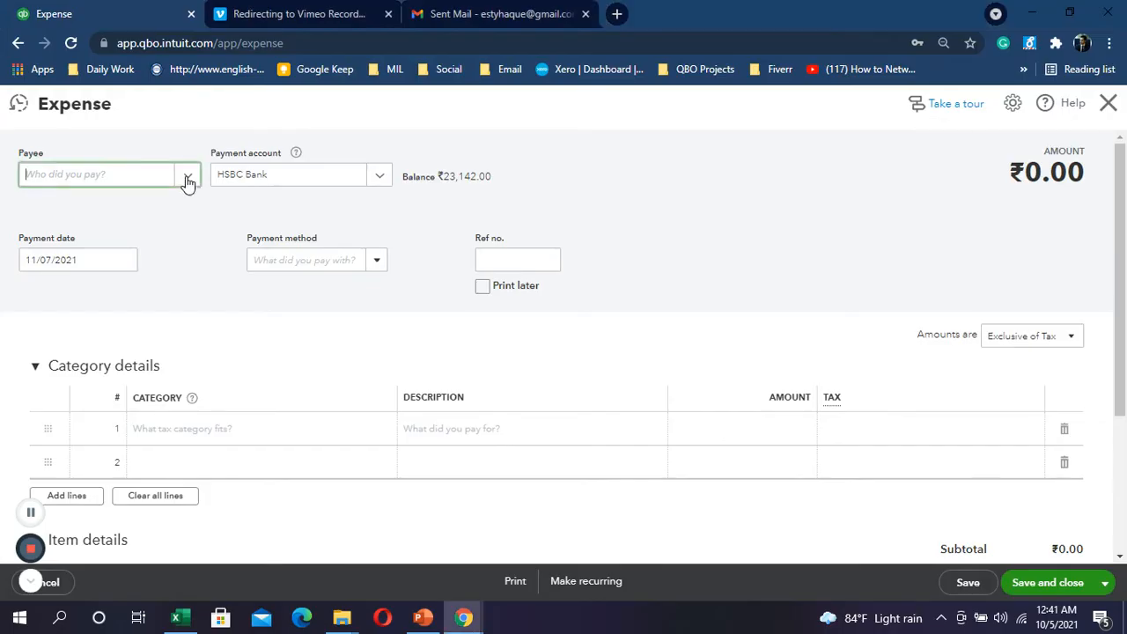
key("alt+Tab")
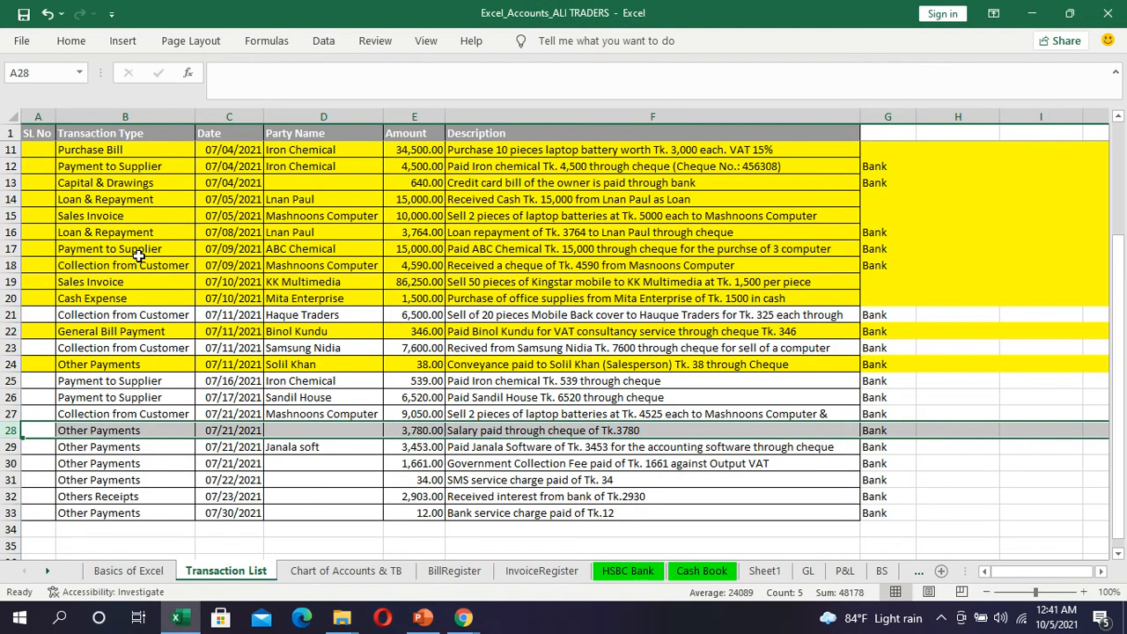
key("alt+Tab")
left_click(125, 260)
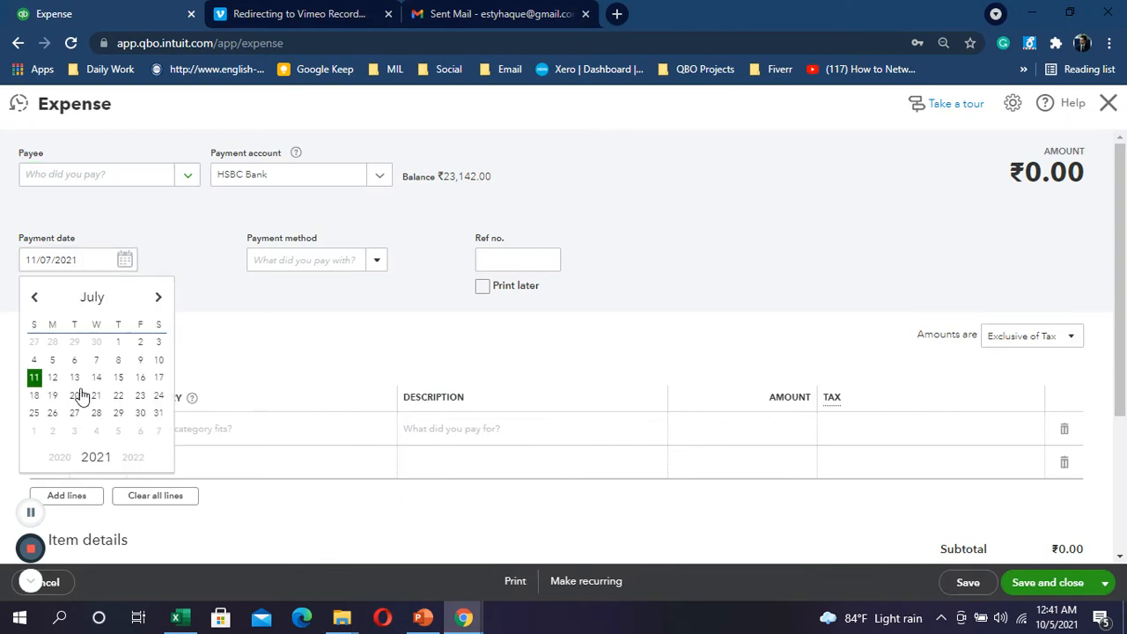
left_click(159, 348)
key("alt+Tab")
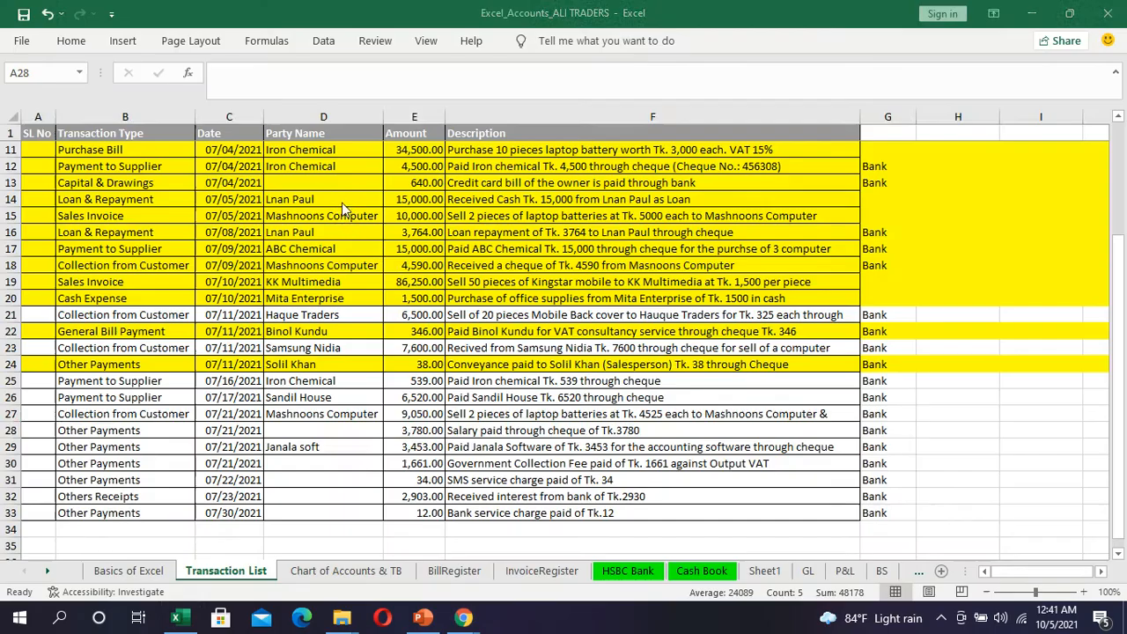
key("alt+Tab")
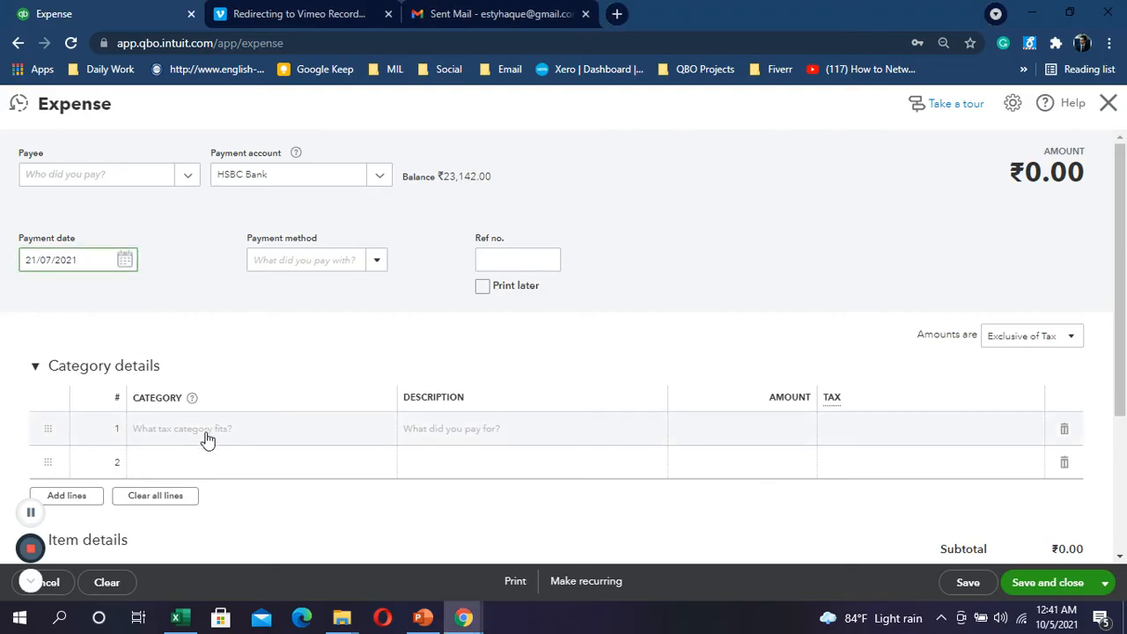
Step: Set line 1's category to Salaries And Allowance
left_click(207, 438)
type("sala")
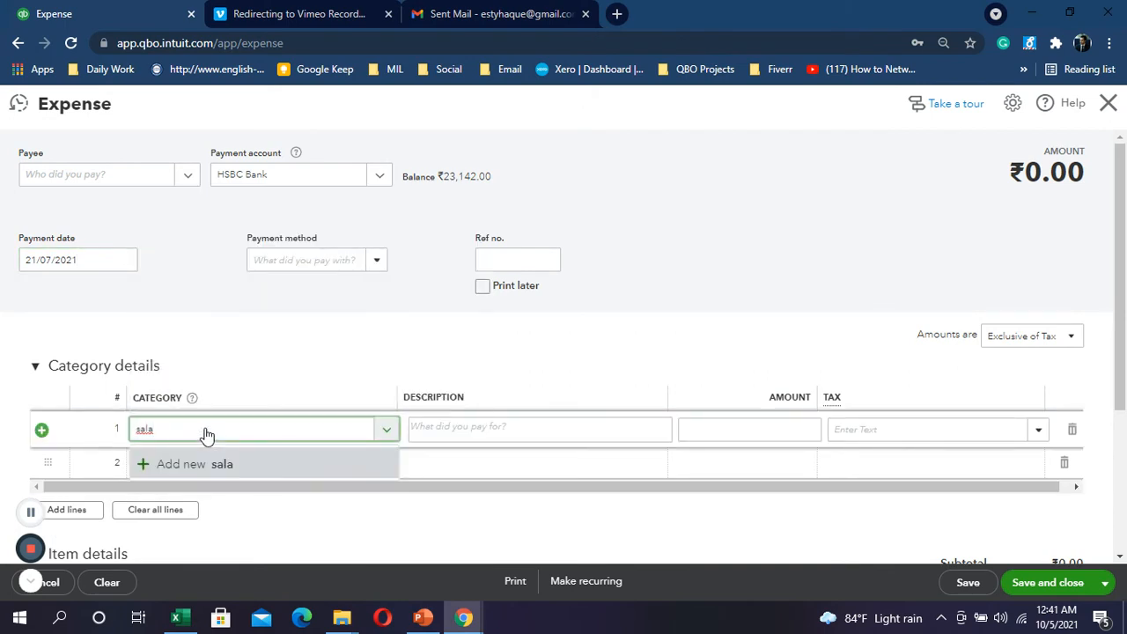
key("BackSpace")
key("alt+Tab")
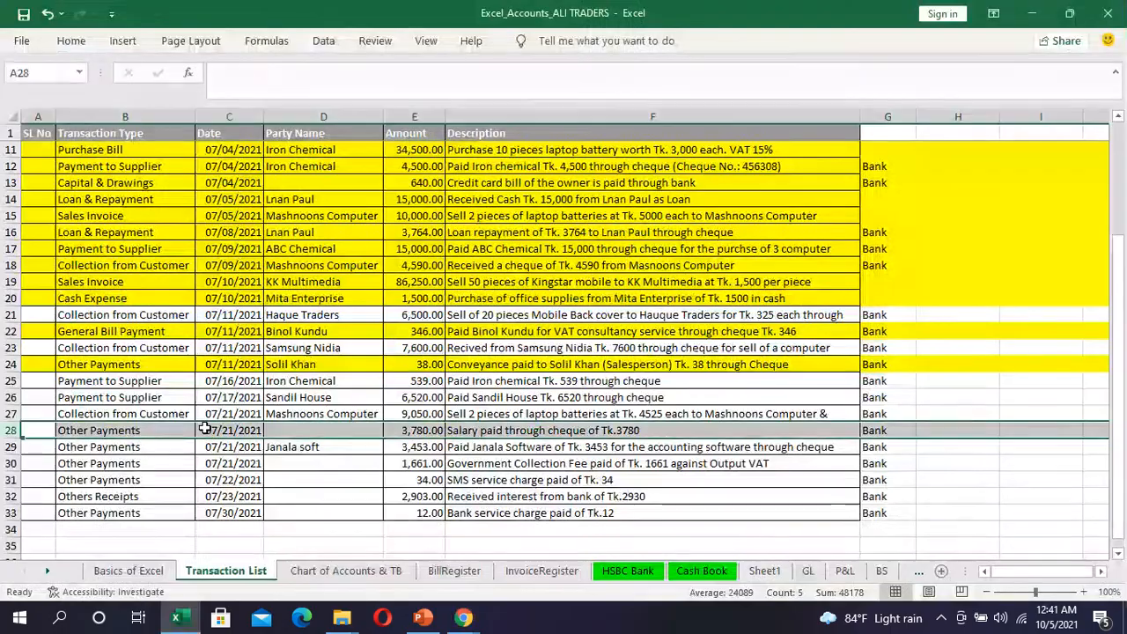
key("alt+Tab")
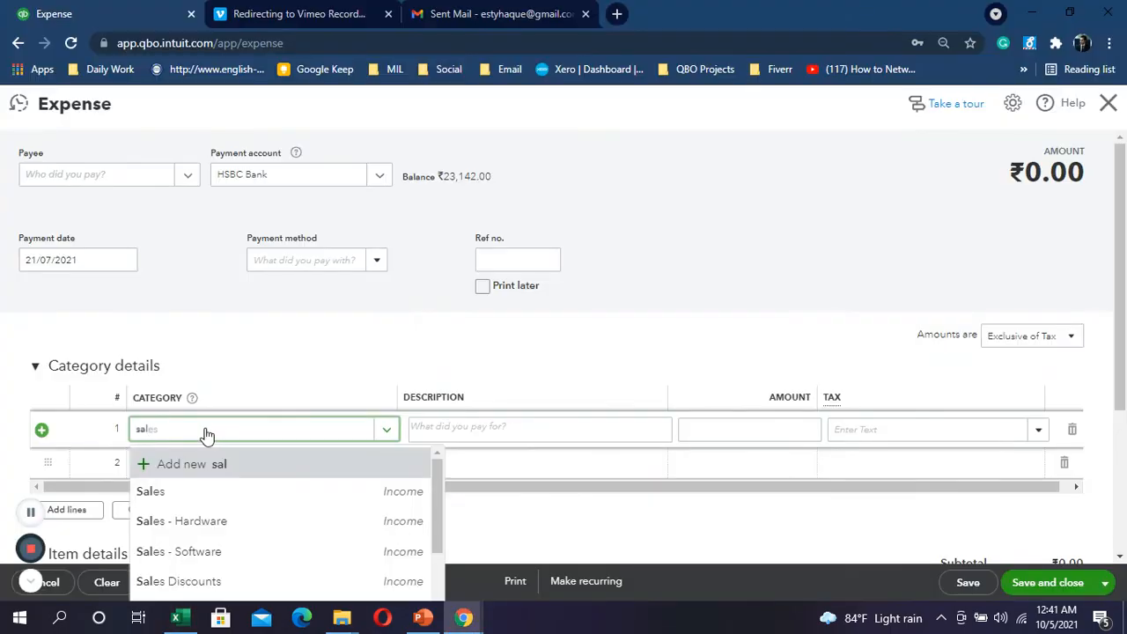
scroll(292, 535, "down", 4)
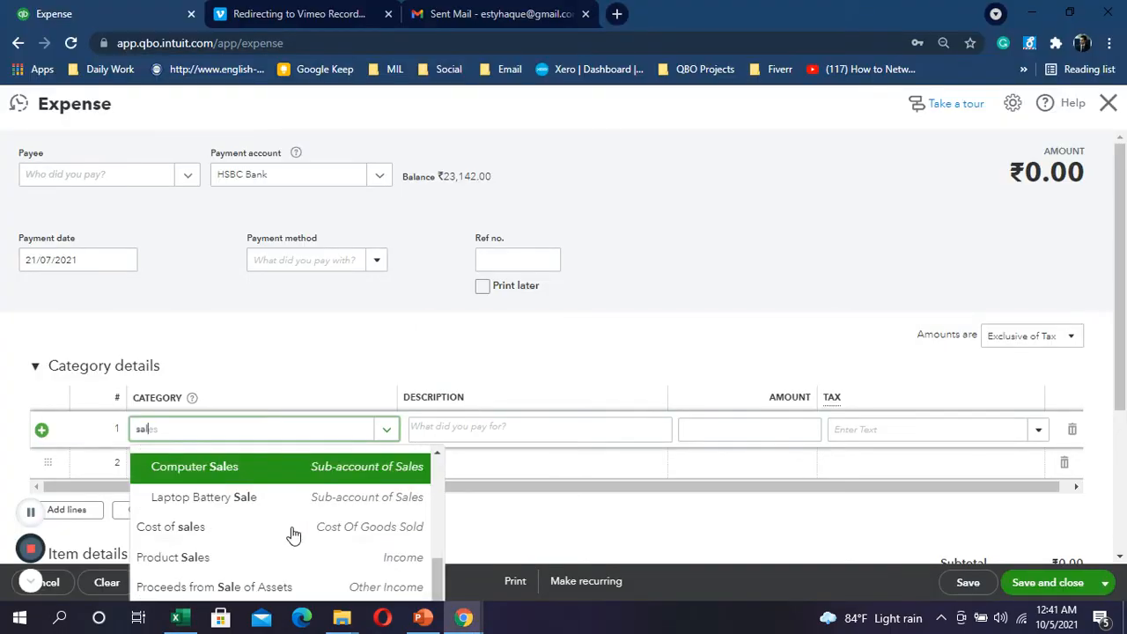
scroll(281, 520, "up", 5)
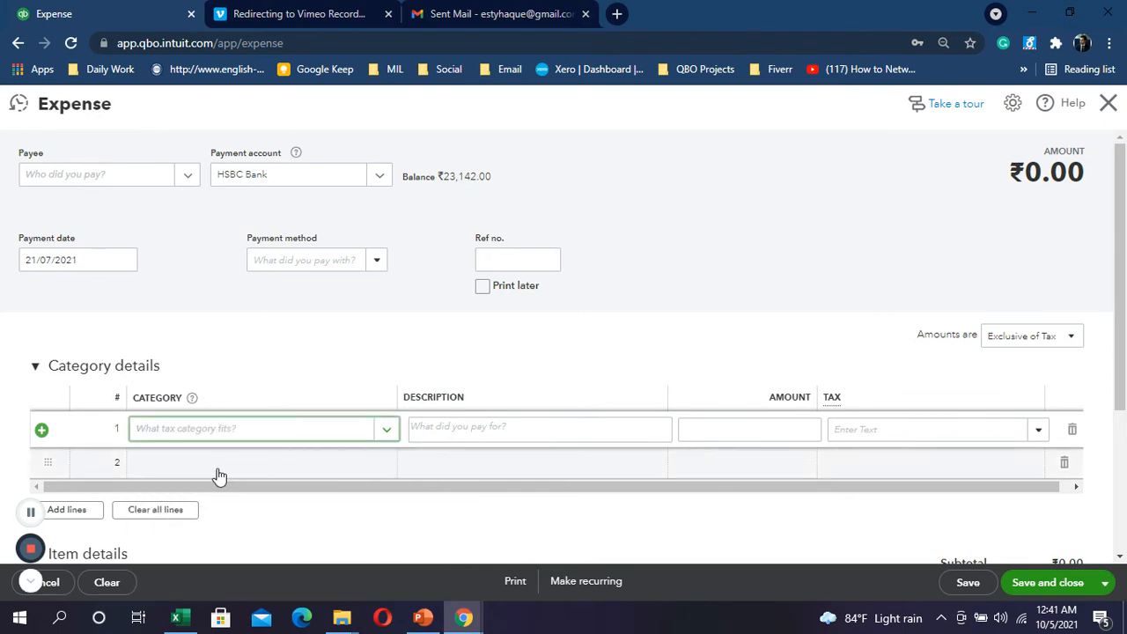
left_click(31, 512)
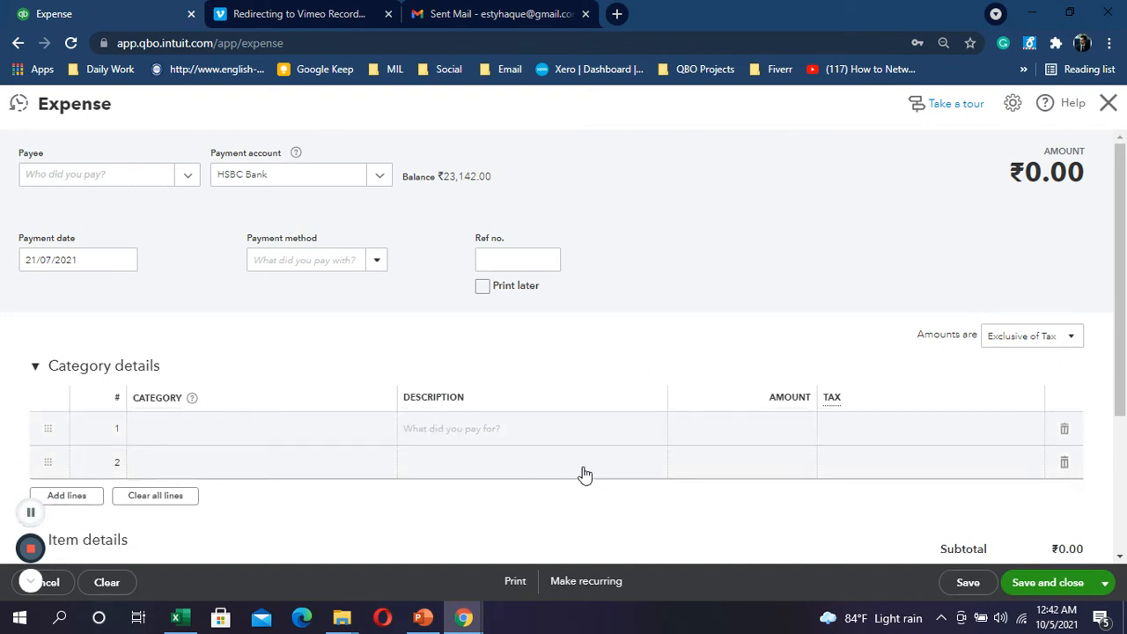
left_click(234, 430)
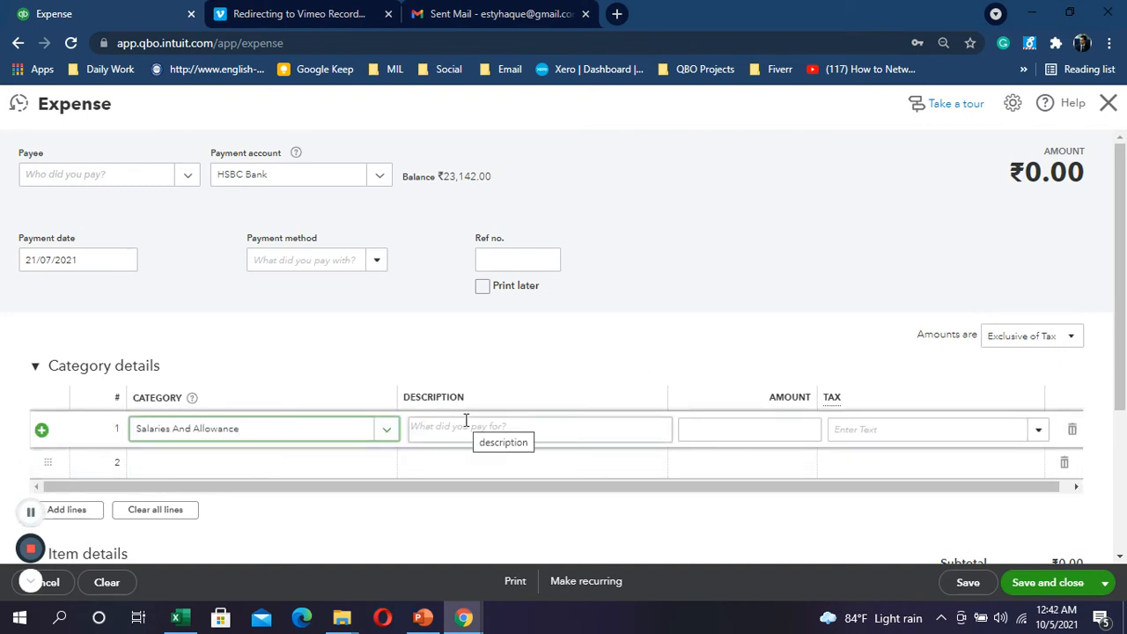
key("alt+Tab")
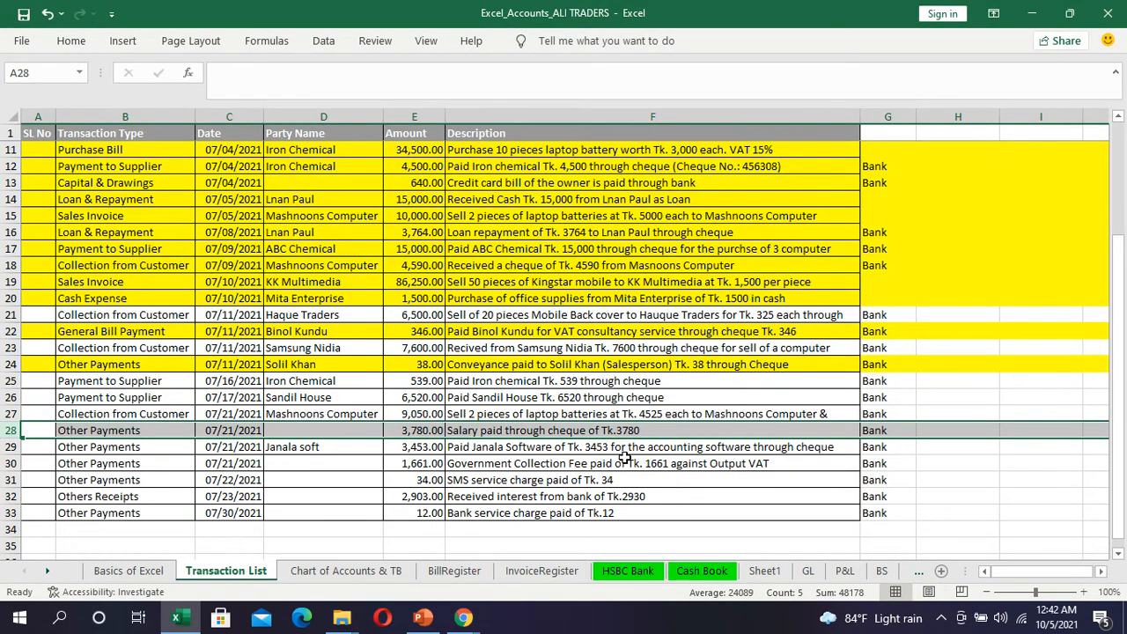
key("alt+Tab")
Step: Enter 3780 as the amount, mark amounts out of scope of tax, and save the expense
left_click(759, 428)
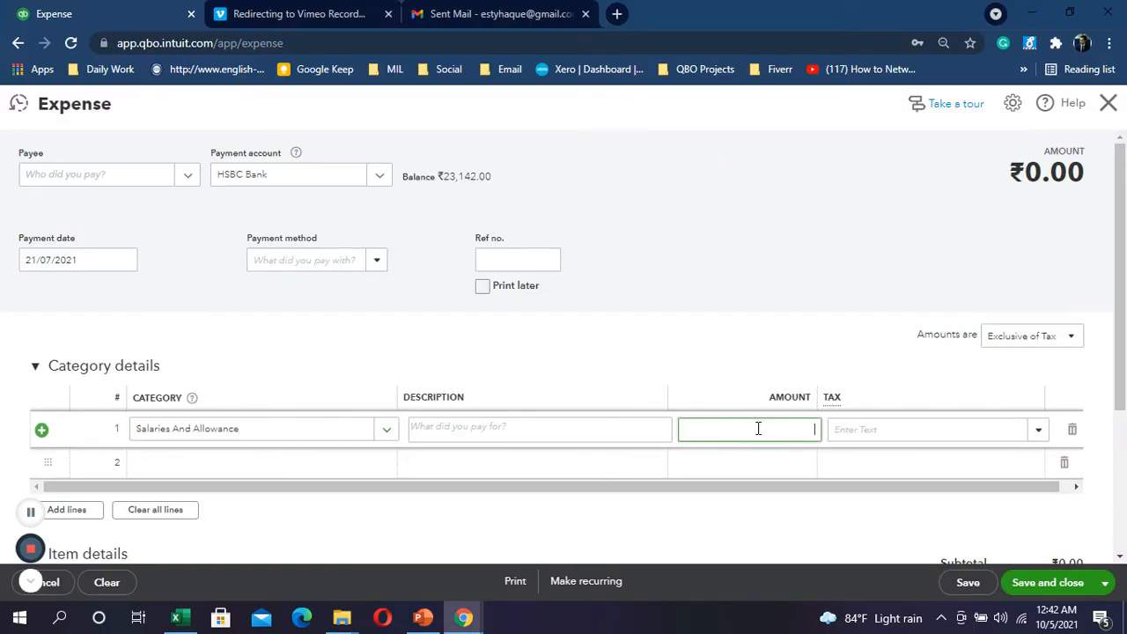
type("3780")
left_click(1071, 340)
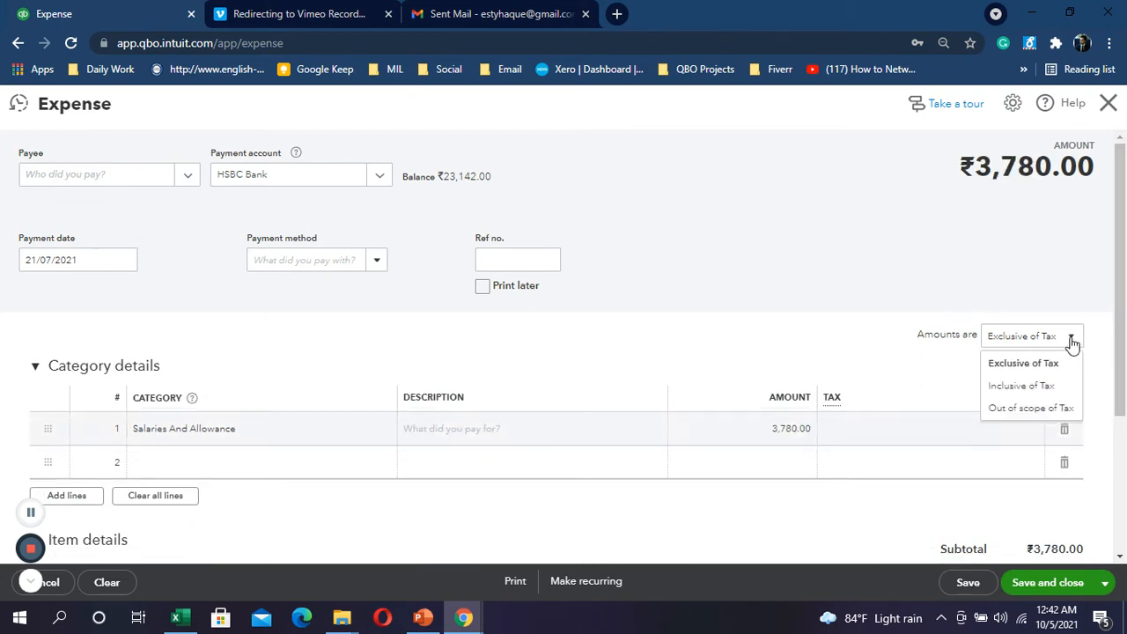
left_click(1018, 410)
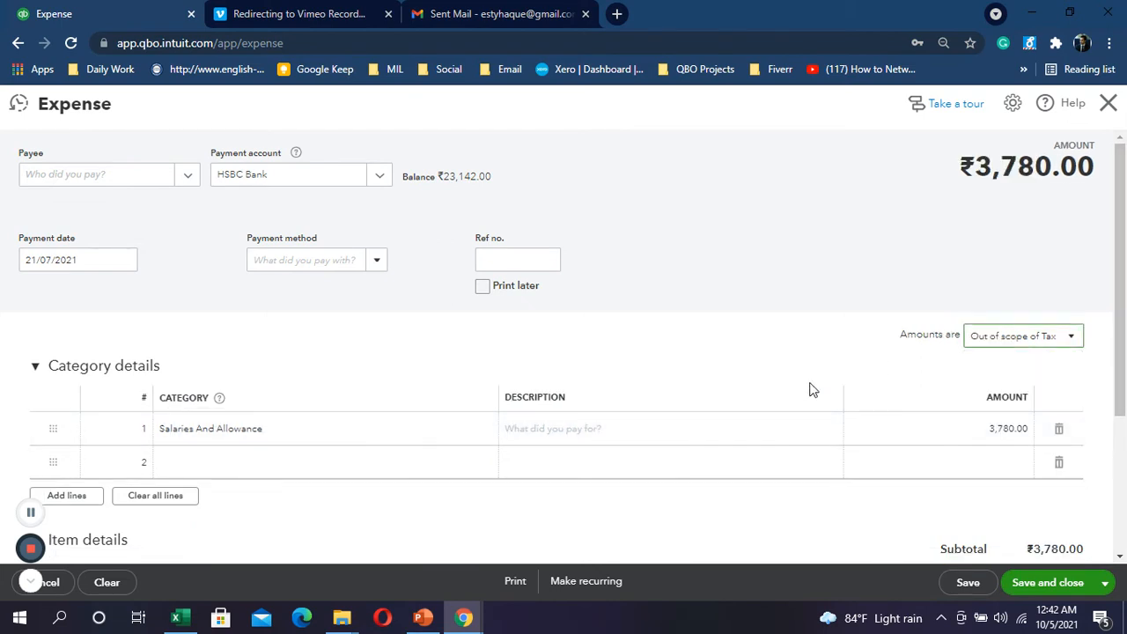
key("alt+Tab")
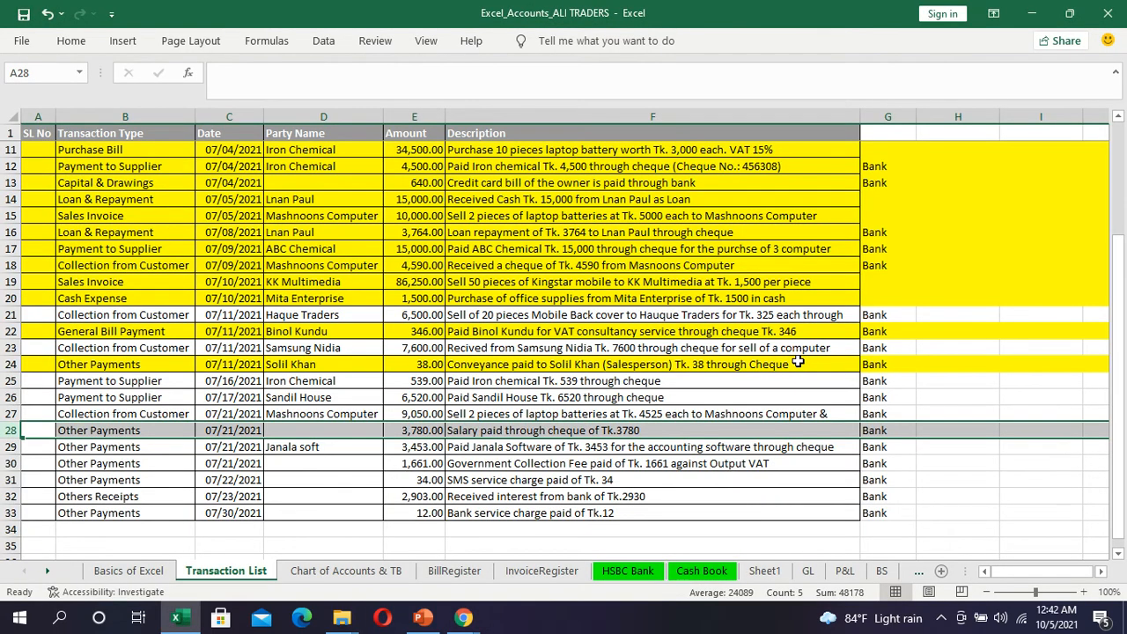
key("alt+Tab")
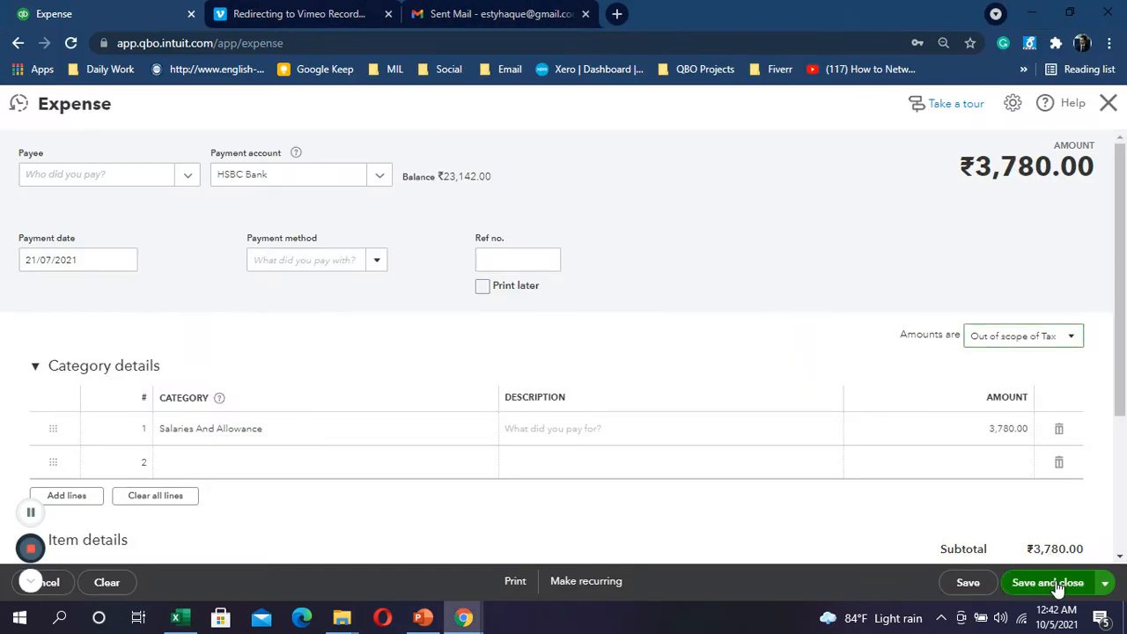
left_click(1059, 589)
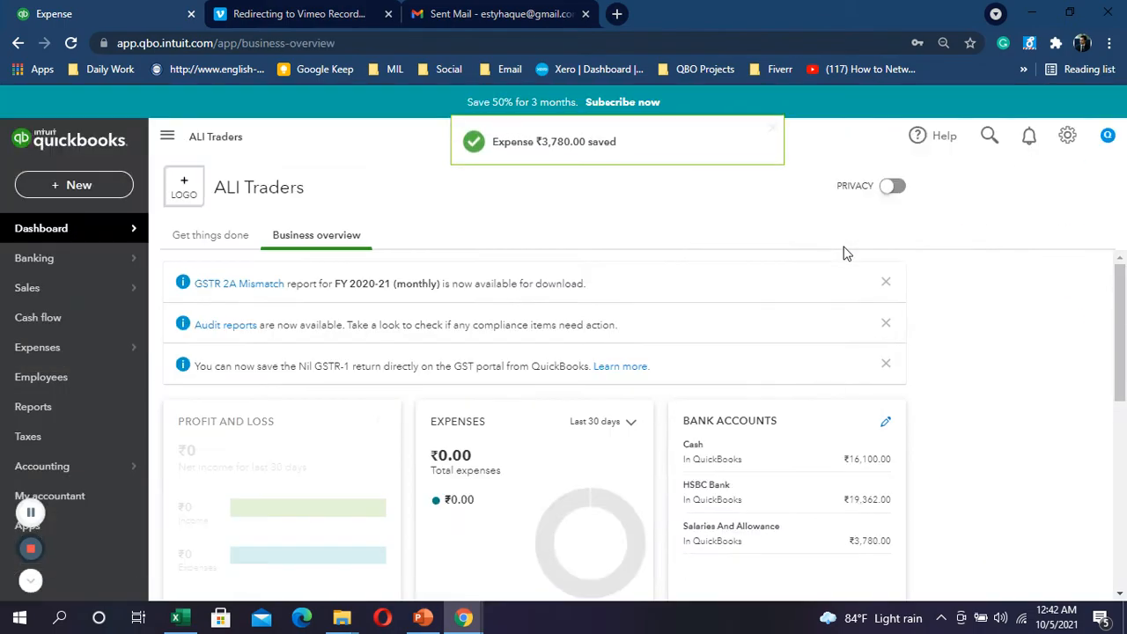
Step: Fill row 28's ₹3,780 salary payment yellow in the workbook
key("alt+Tab")
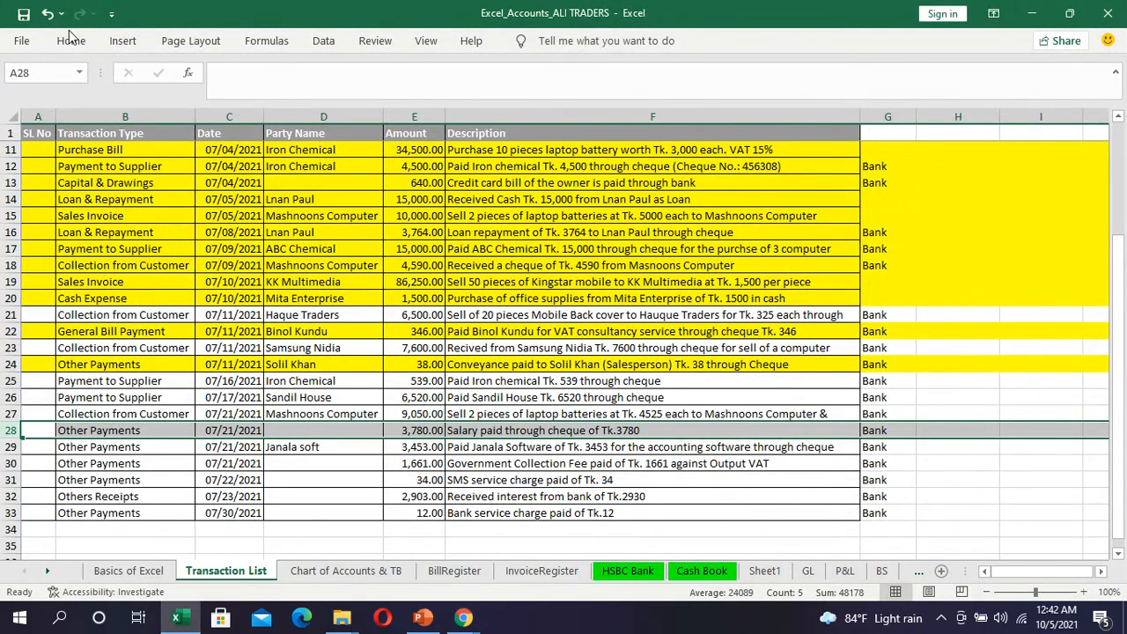
left_click(71, 44)
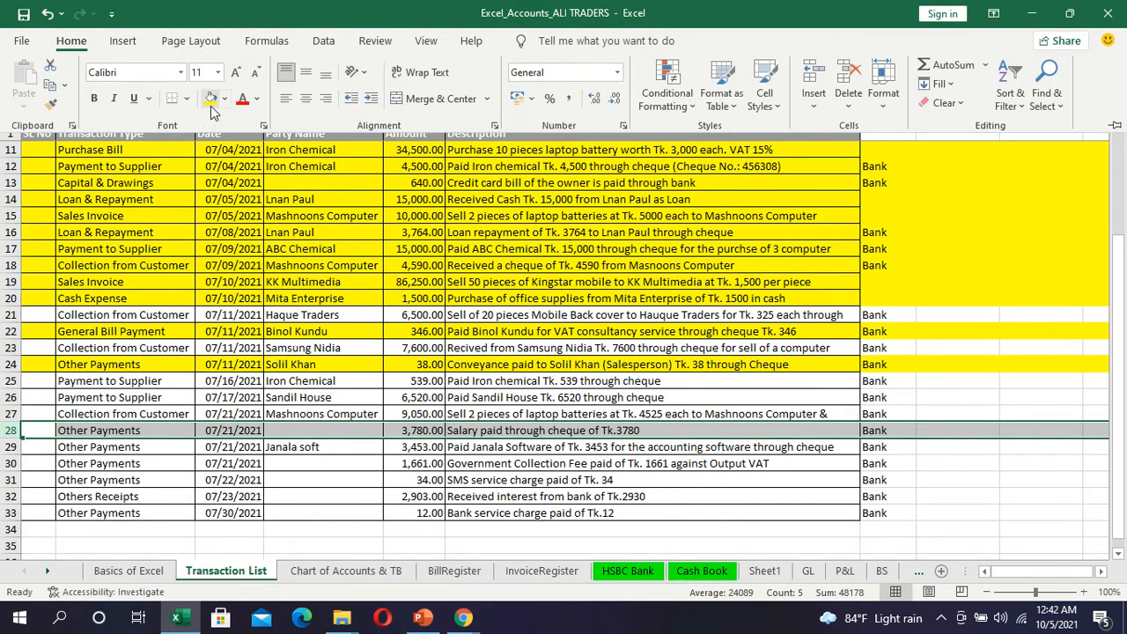
left_click(209, 98)
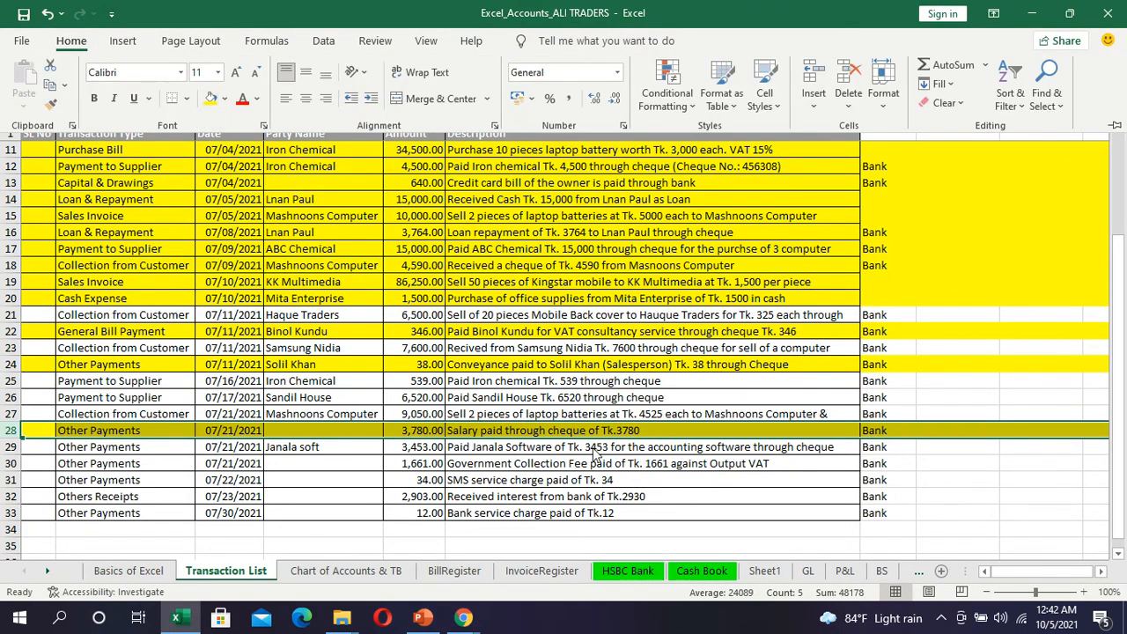
left_click(779, 446)
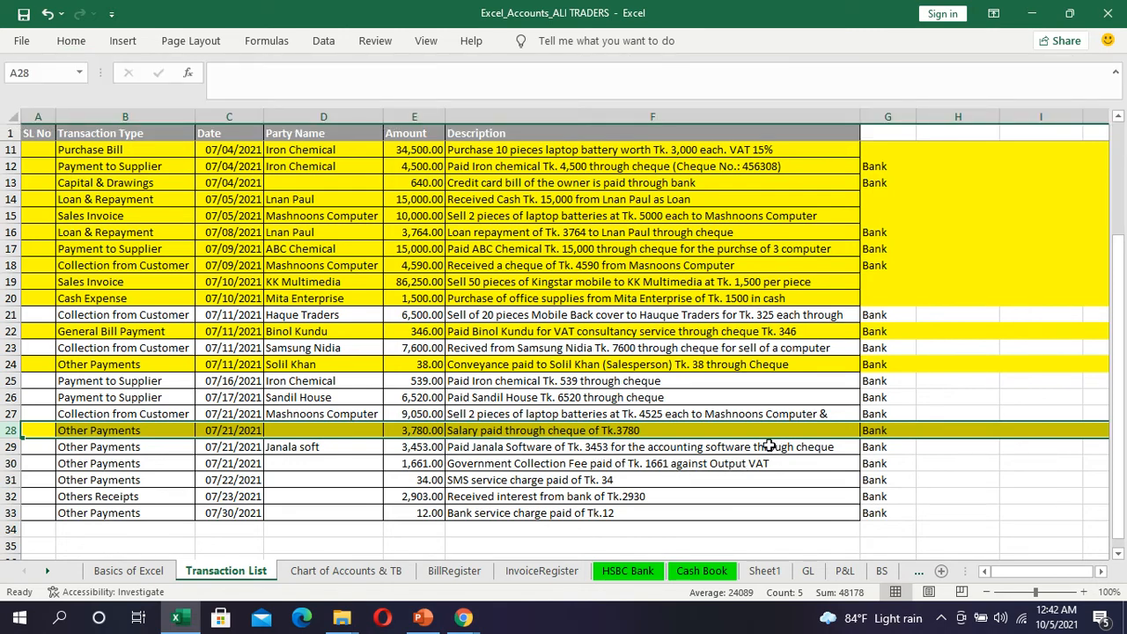
Step: Review the next transaction and select row 30, the government fee payment, before returning to QuickBooks
left_click(742, 450)
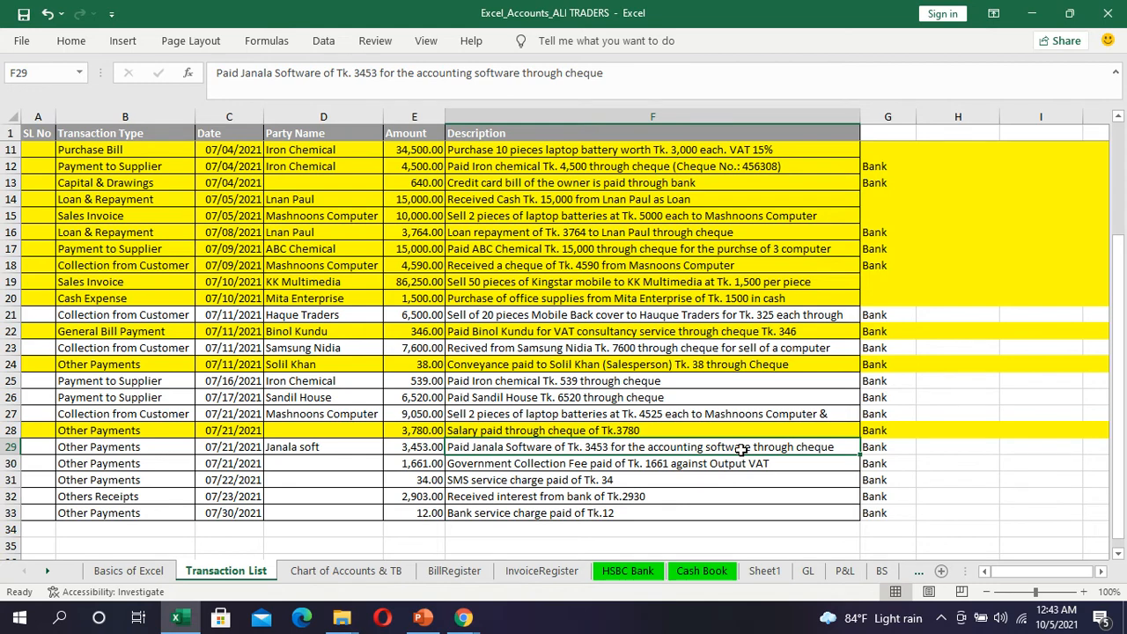
left_click(7, 464)
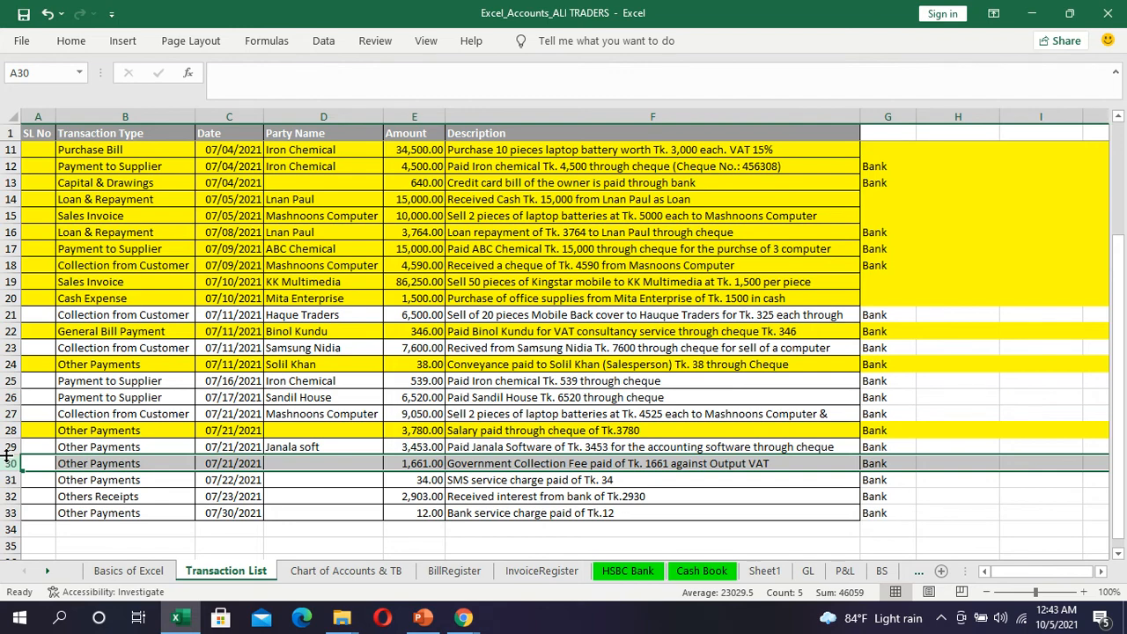
key("alt+Tab")
Step: Start a new expense and clear the mistyped payee 'nbr'
left_click(74, 186)
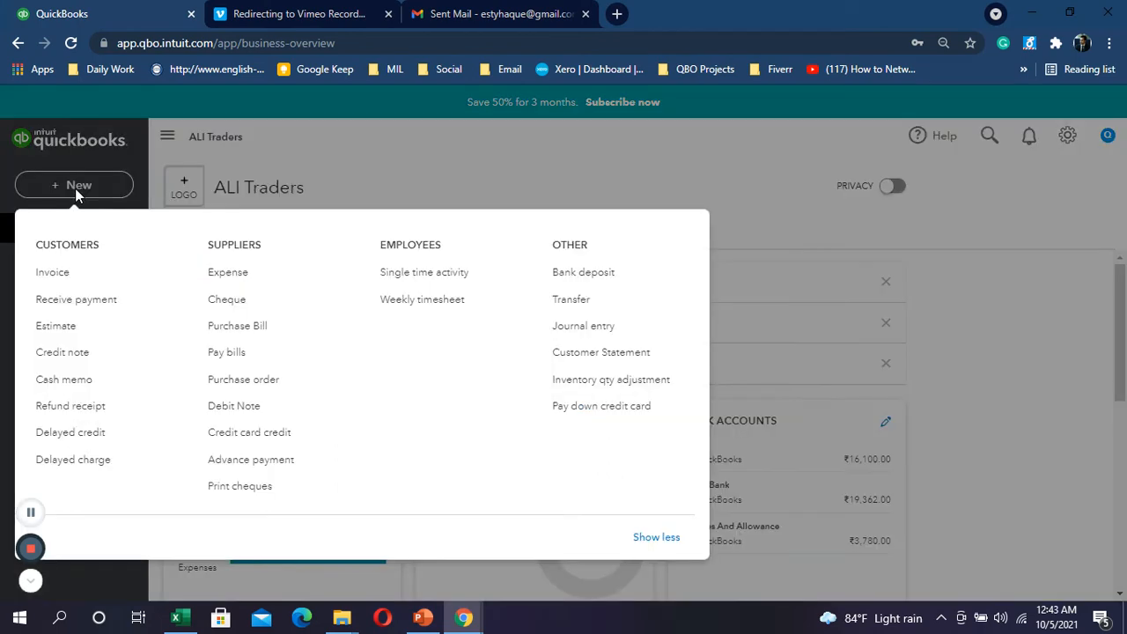
left_click(262, 270)
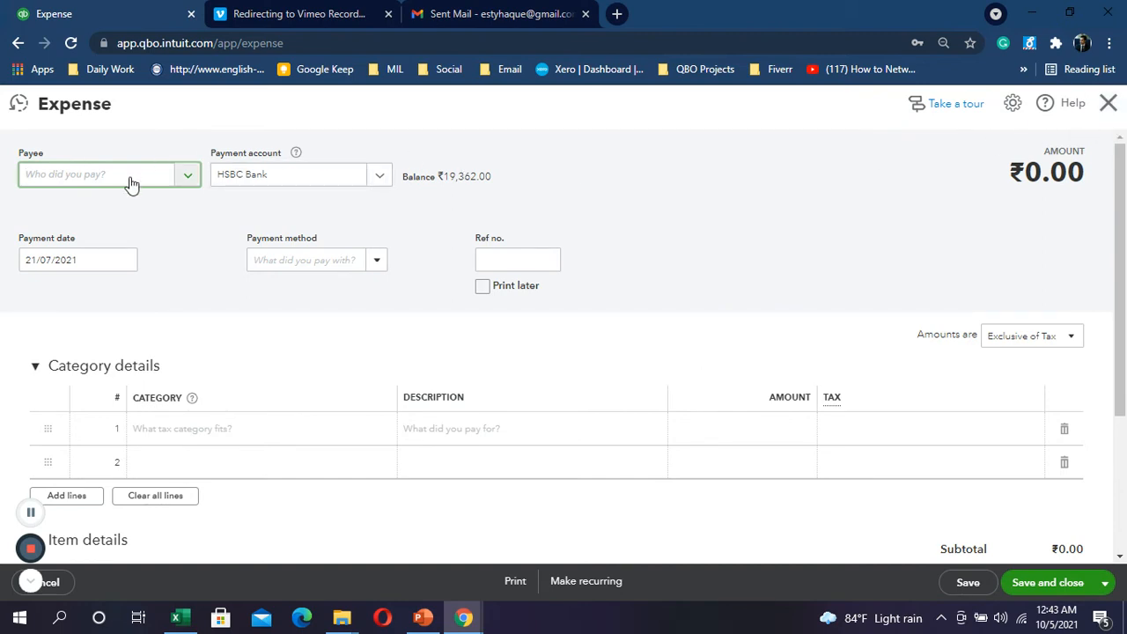
type("nbr")
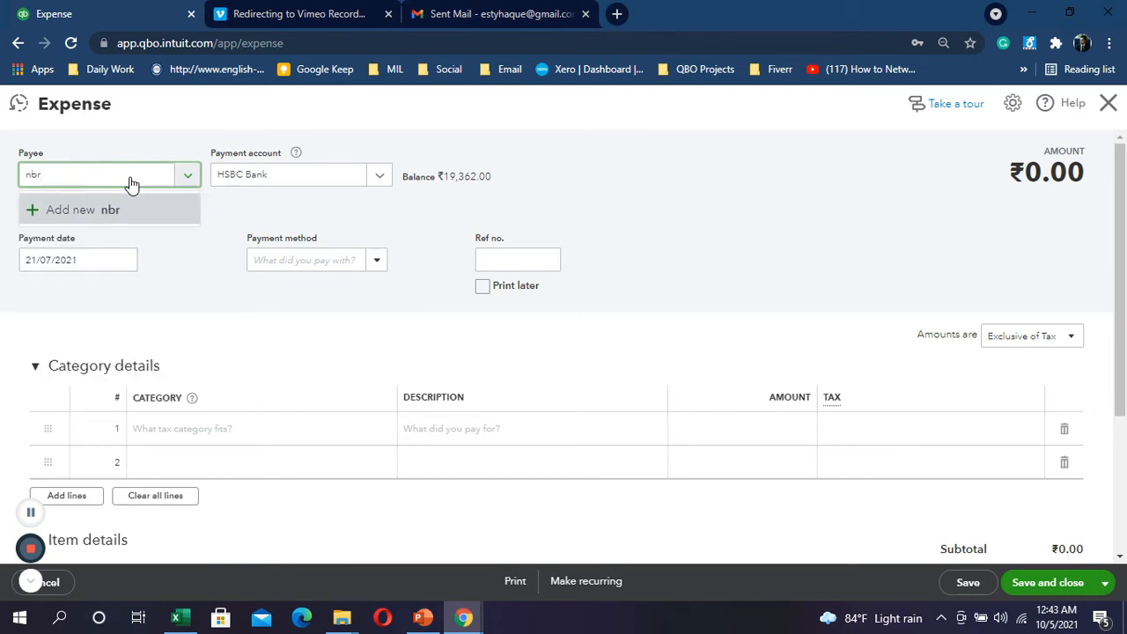
double_click(130, 183)
key("BackSpace")
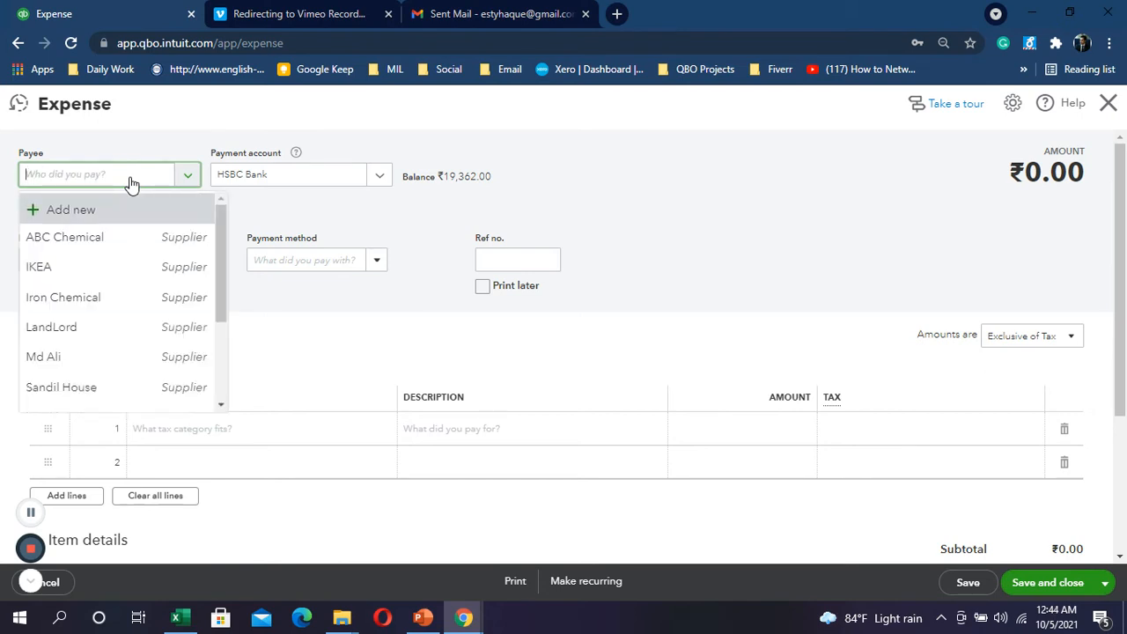
left_click(675, 198)
Step: Set the first line's category to VAT Payable
left_click(242, 432)
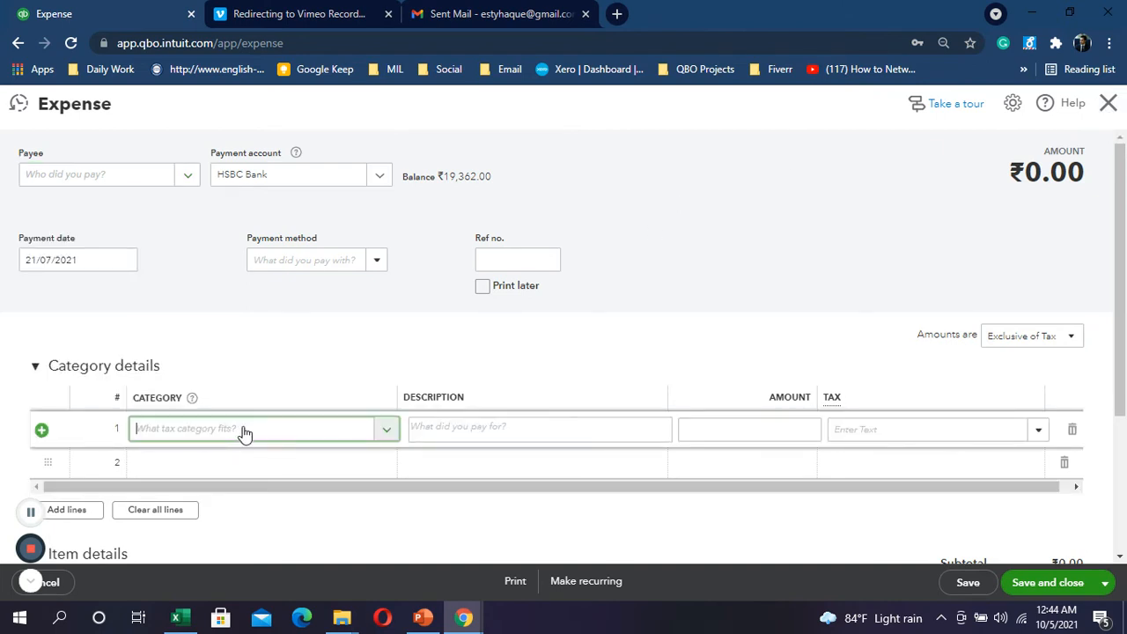
type("vat")
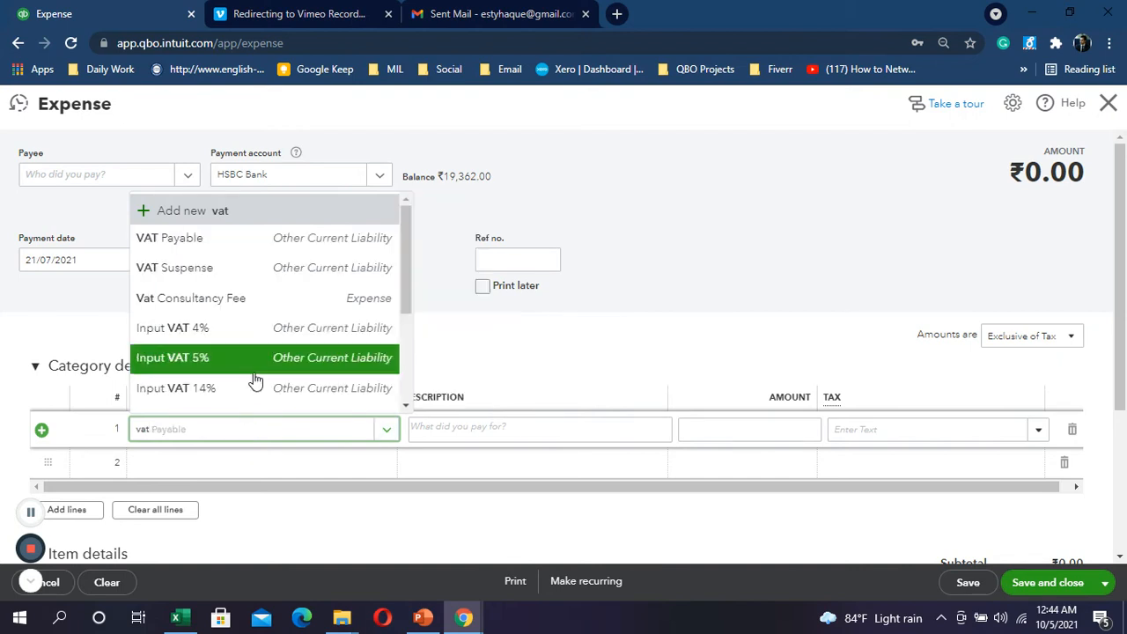
left_click(212, 239)
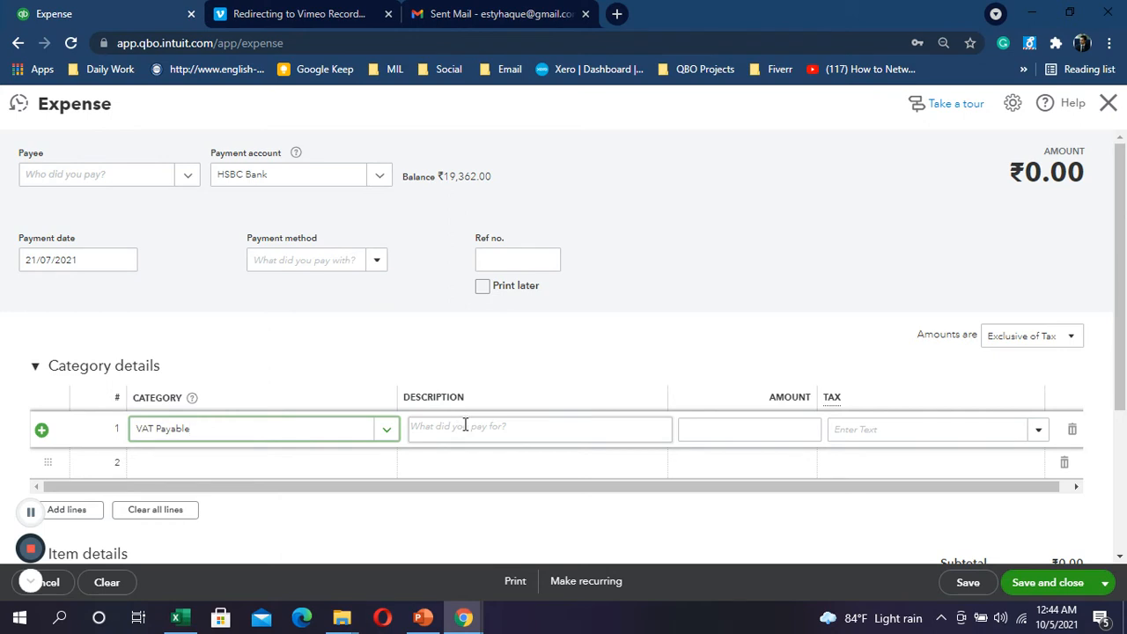
left_click(381, 433)
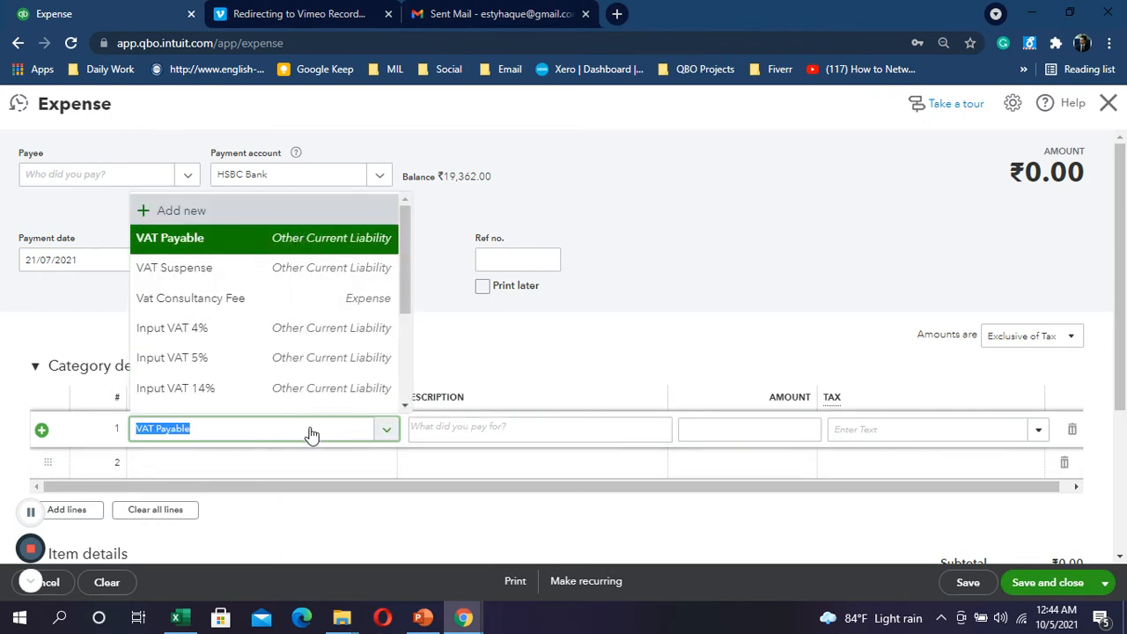
left_click(472, 427)
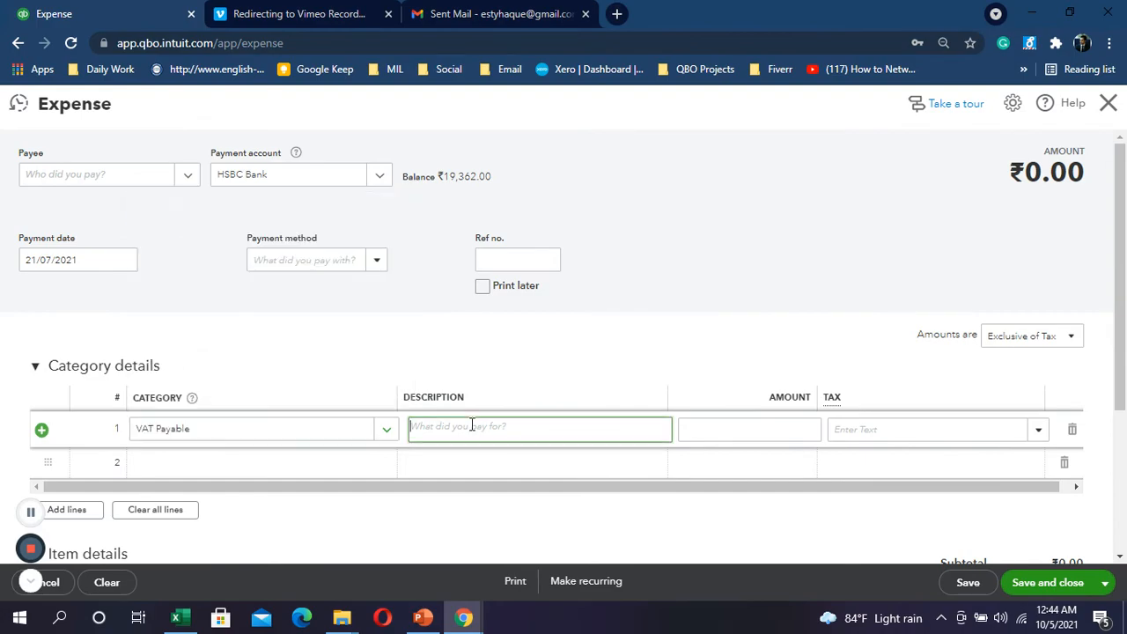
key("alt+Tab")
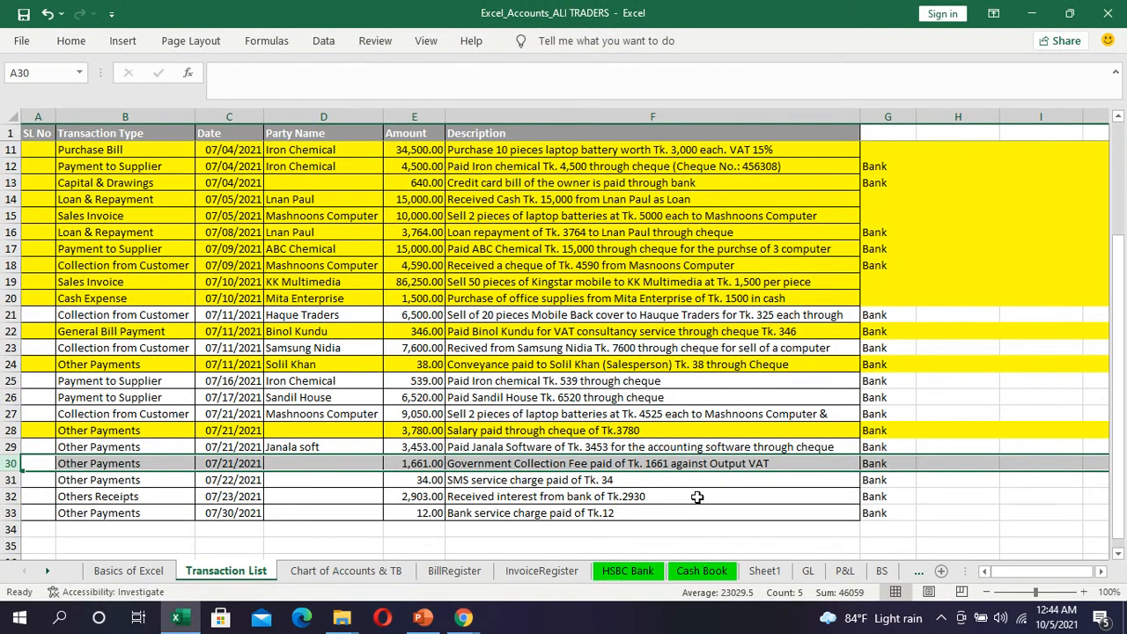
key("alt+Tab")
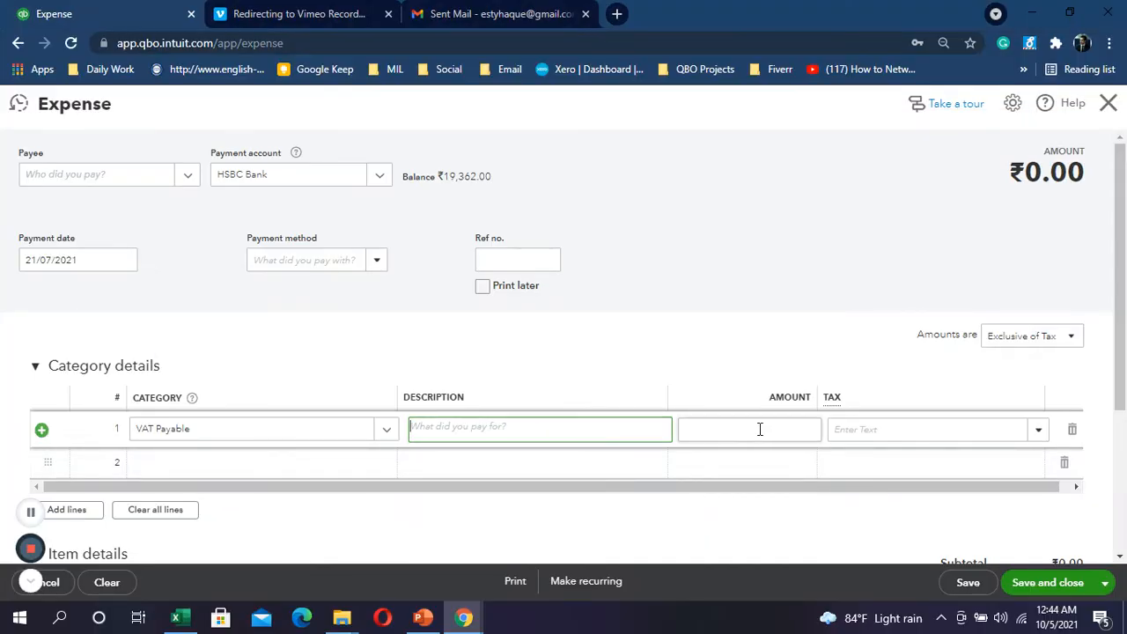
Step: Enter 1661 as the line 1 amount, correcting the mistyped last digit
left_click(760, 429)
type("166")
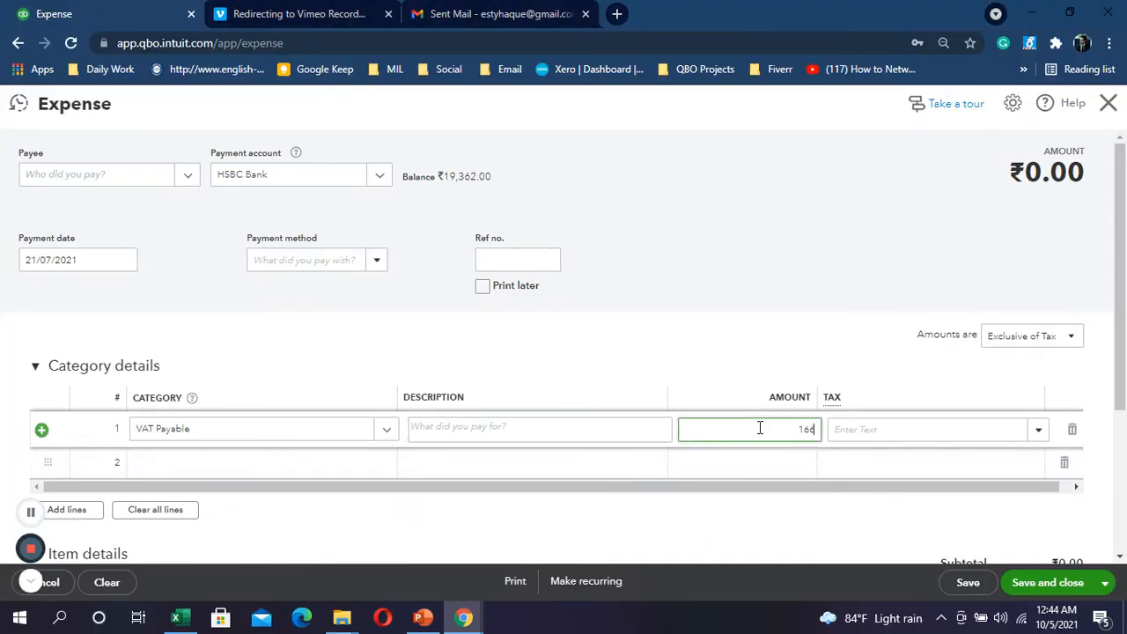
type("0")
key("BackSpace")
type("1")
Step: Add NBR as a new supplier and set it as the expense payee
left_click(172, 183)
left_click(92, 214)
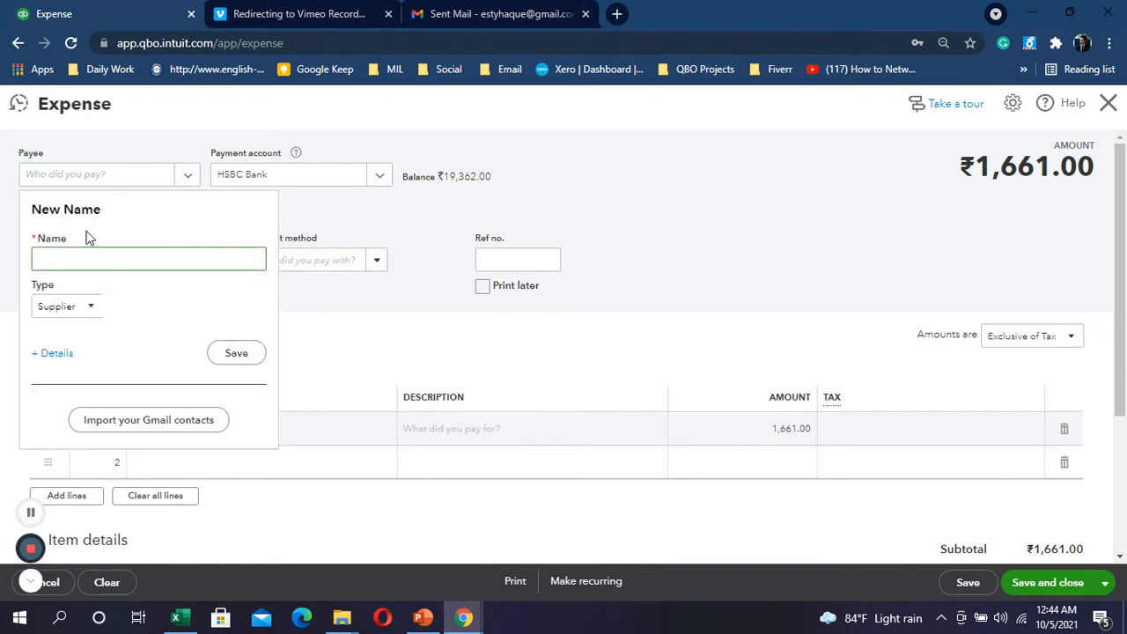
type("NBR")
left_click(220, 354)
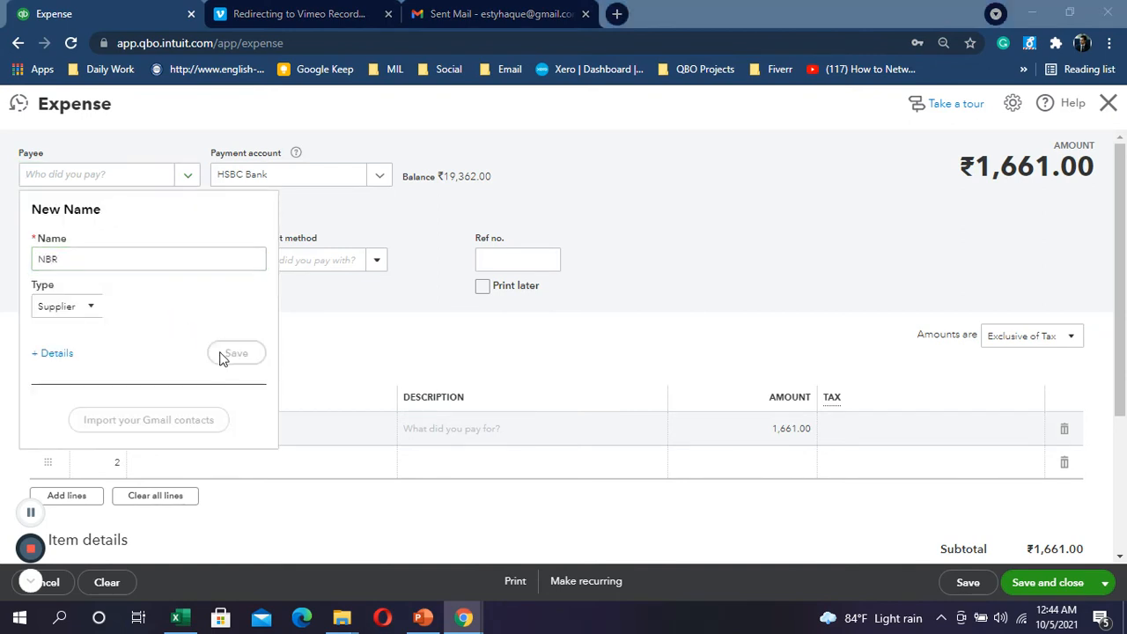
Step: Cross-check the ₹1,661.00 expense against the workbook, then switch back to Excel
key("alt+Tab")
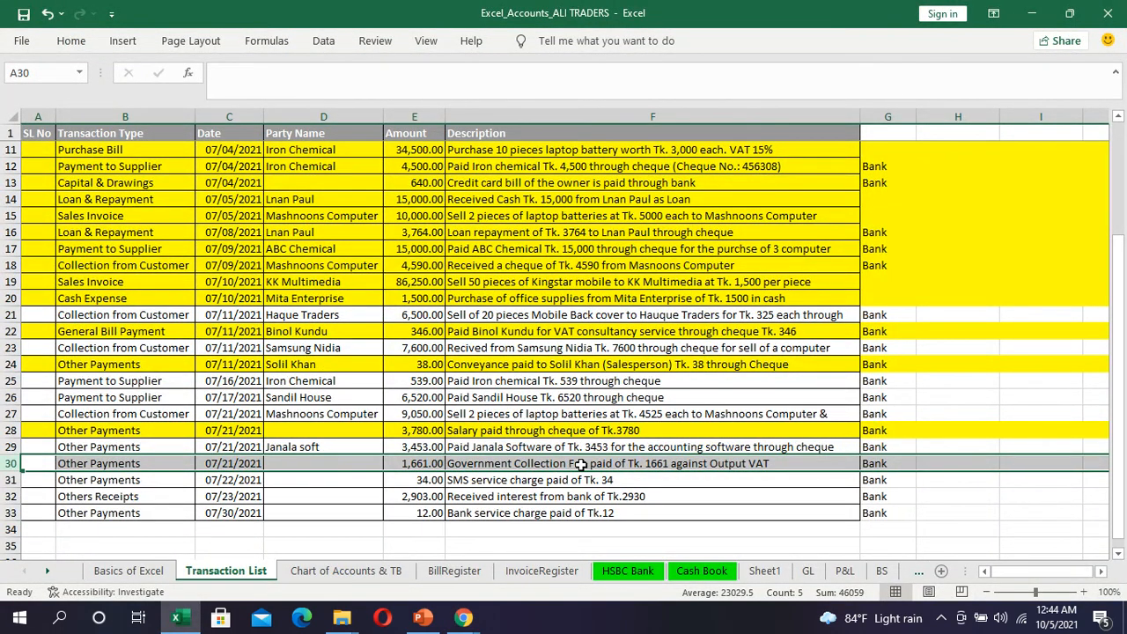
key("alt+Tab")
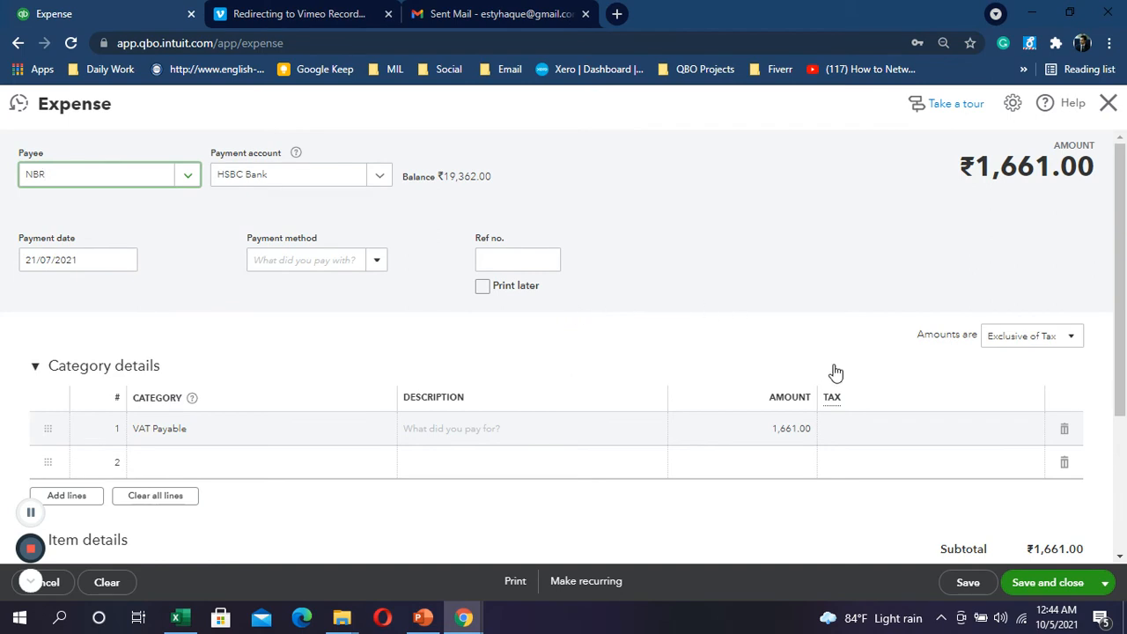
scroll(750, 381, "down", 3)
scroll(749, 380, "up", 1)
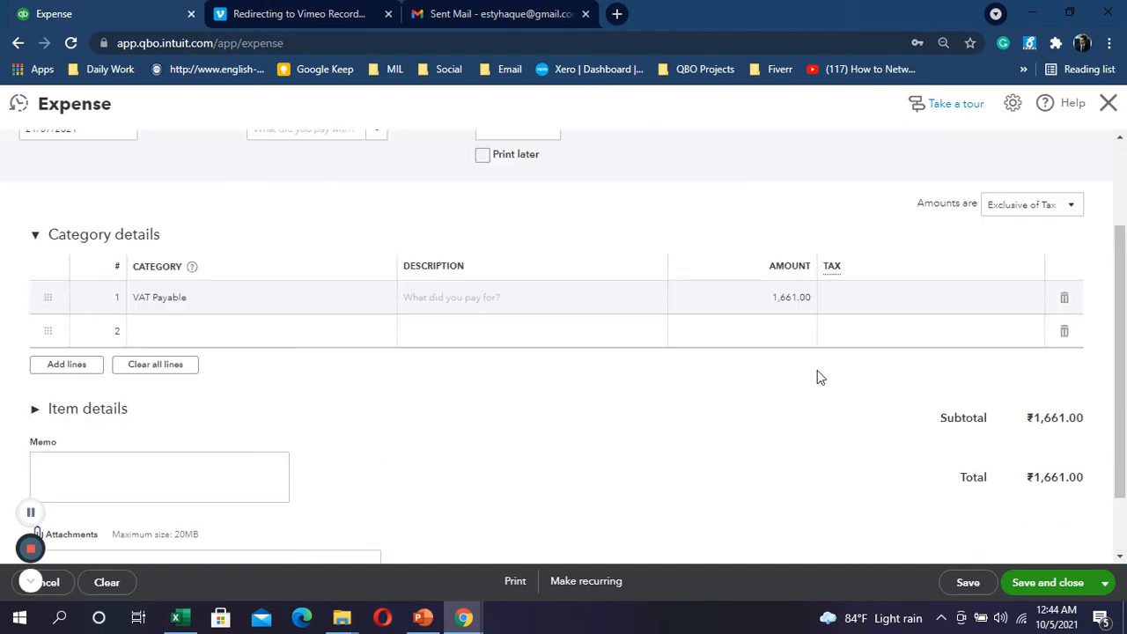
scroll(817, 377, "up", 2)
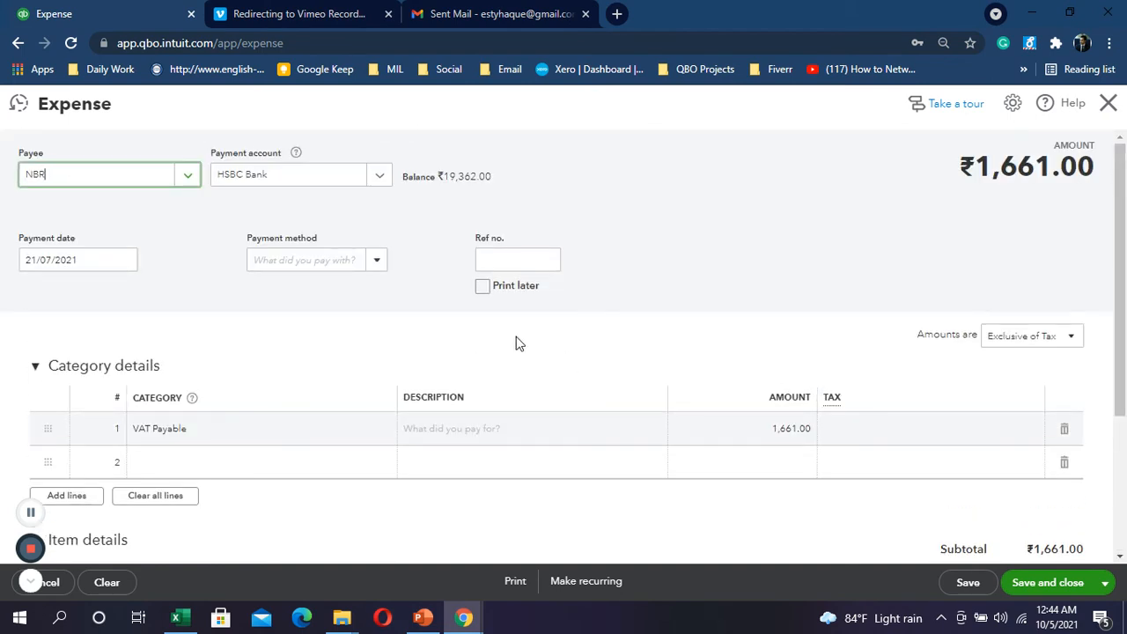
key("alt+Tab")
key("alt+Tab")
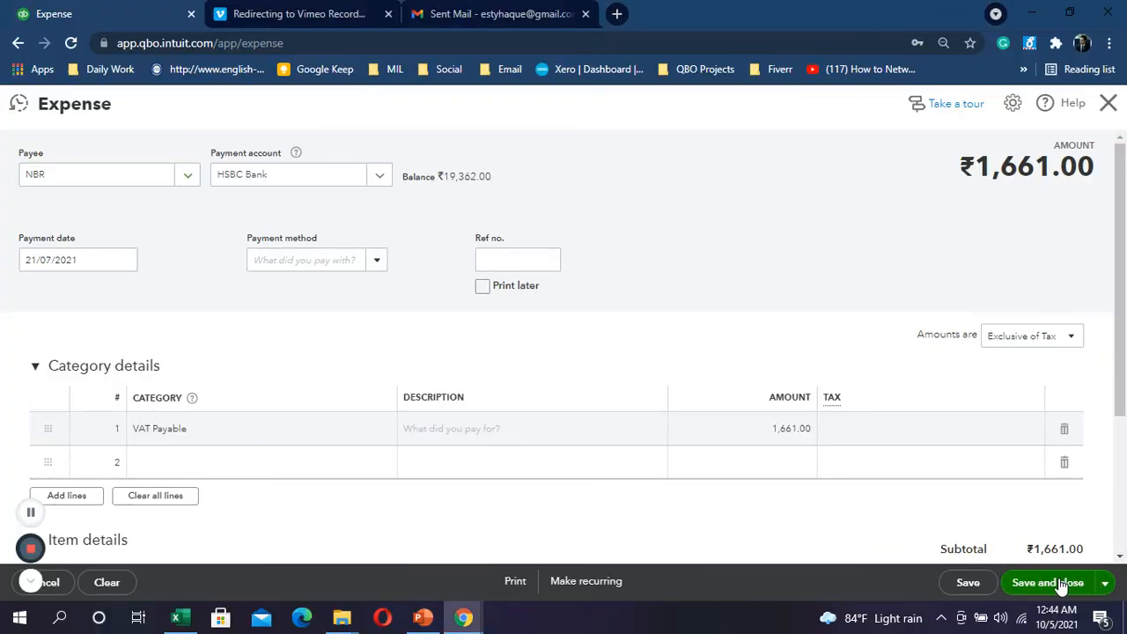
key("alt+Tab")
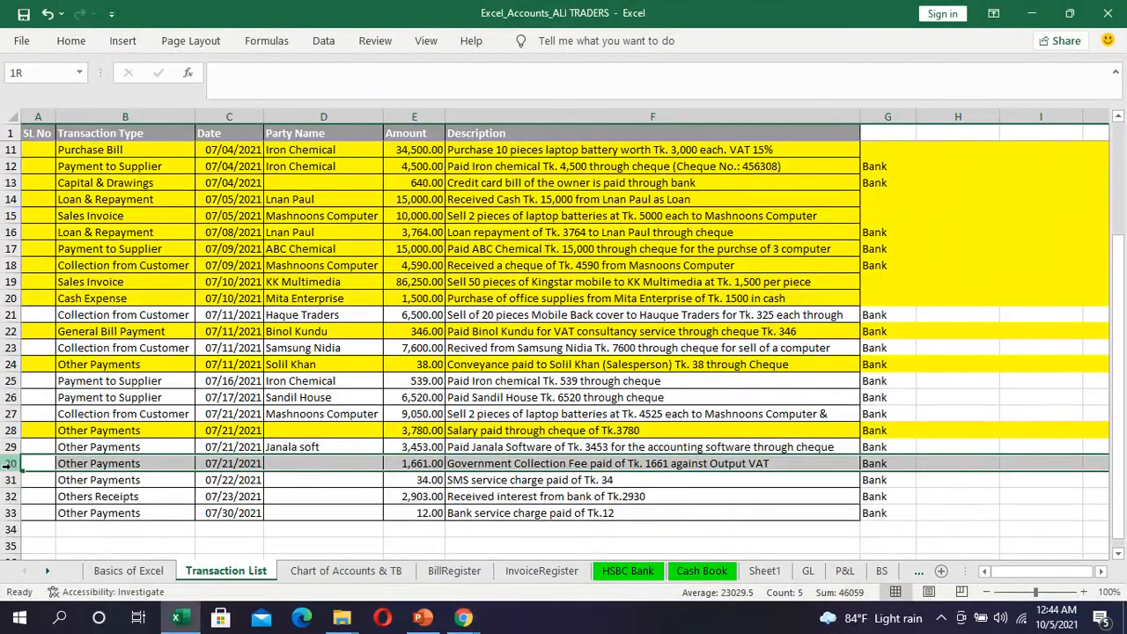
Step: Fill row 30's ₹1,661 government fee yellow and move to the SMS service charge row
left_click(69, 40)
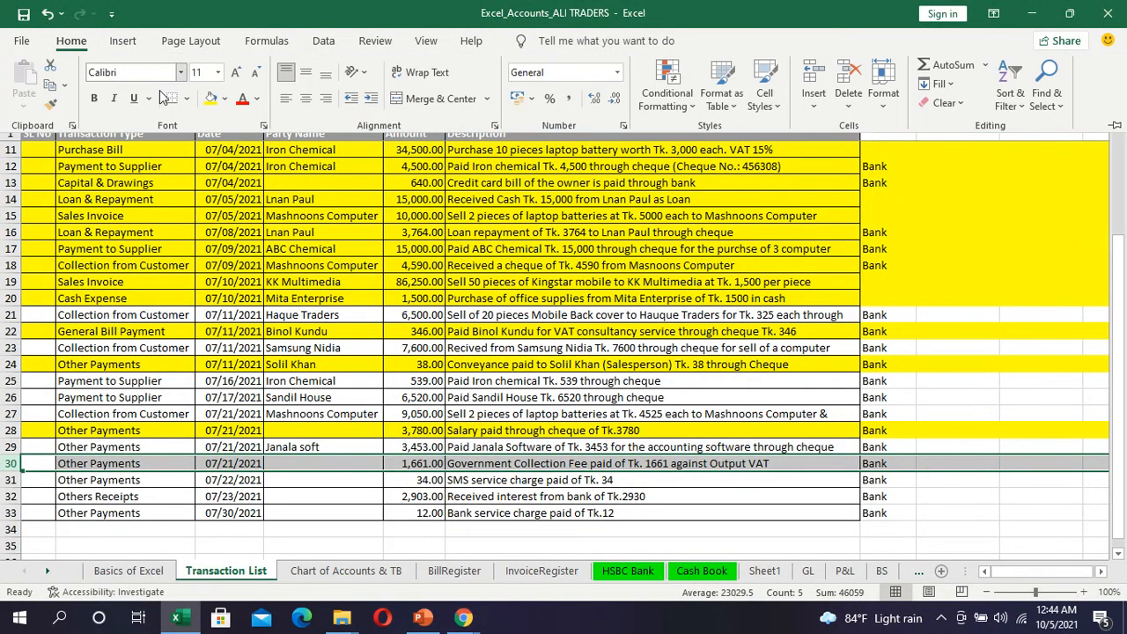
left_click(210, 98)
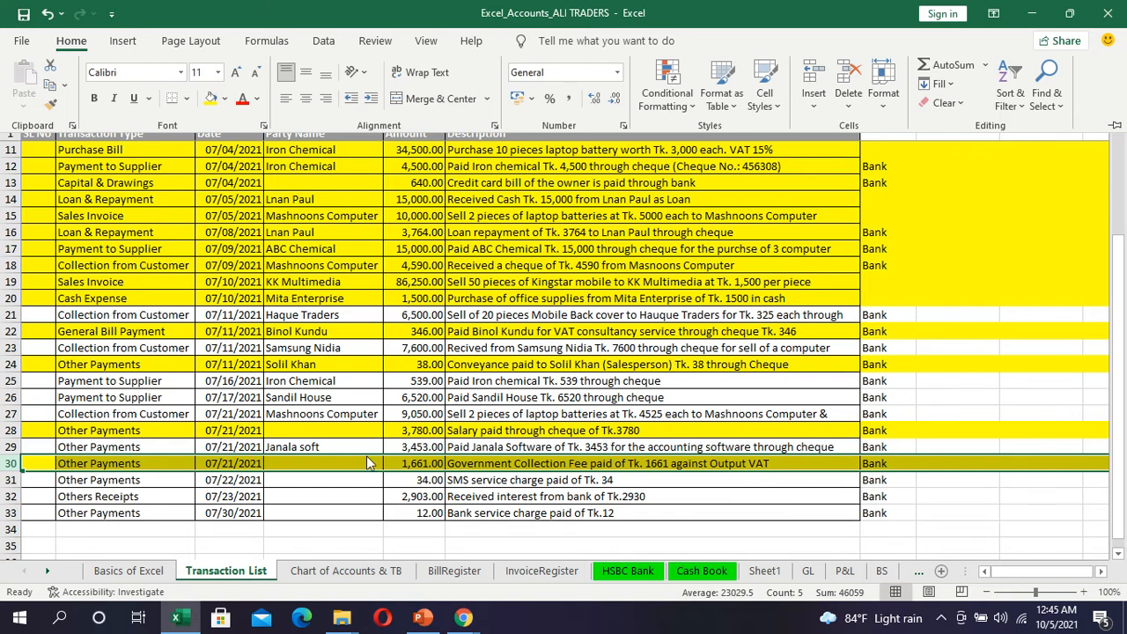
key("Escape")
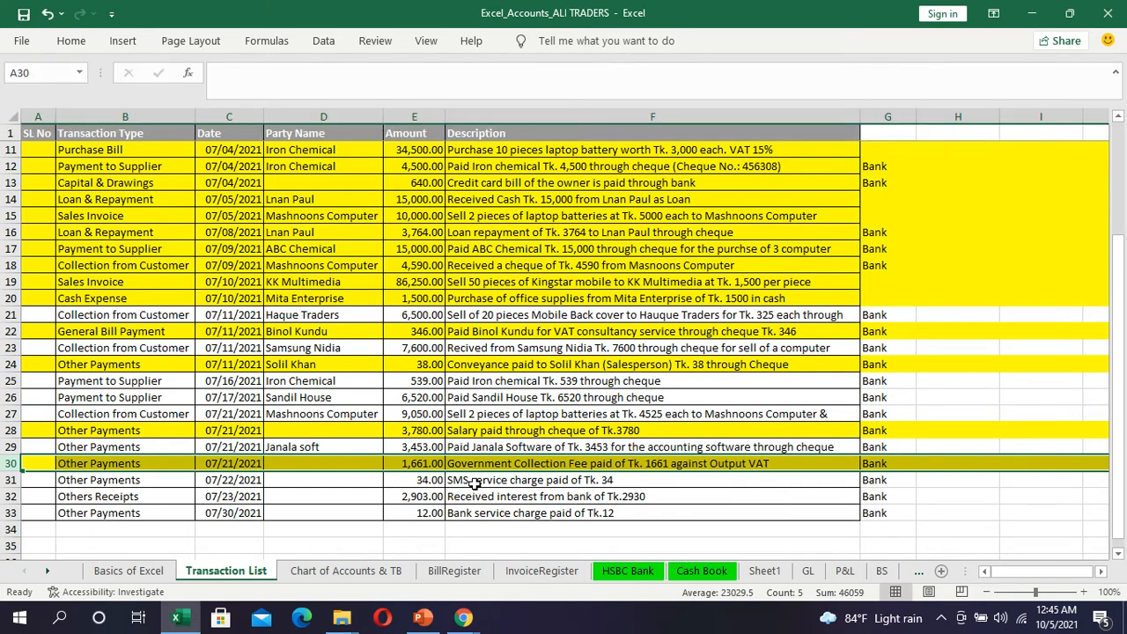
left_click(476, 482)
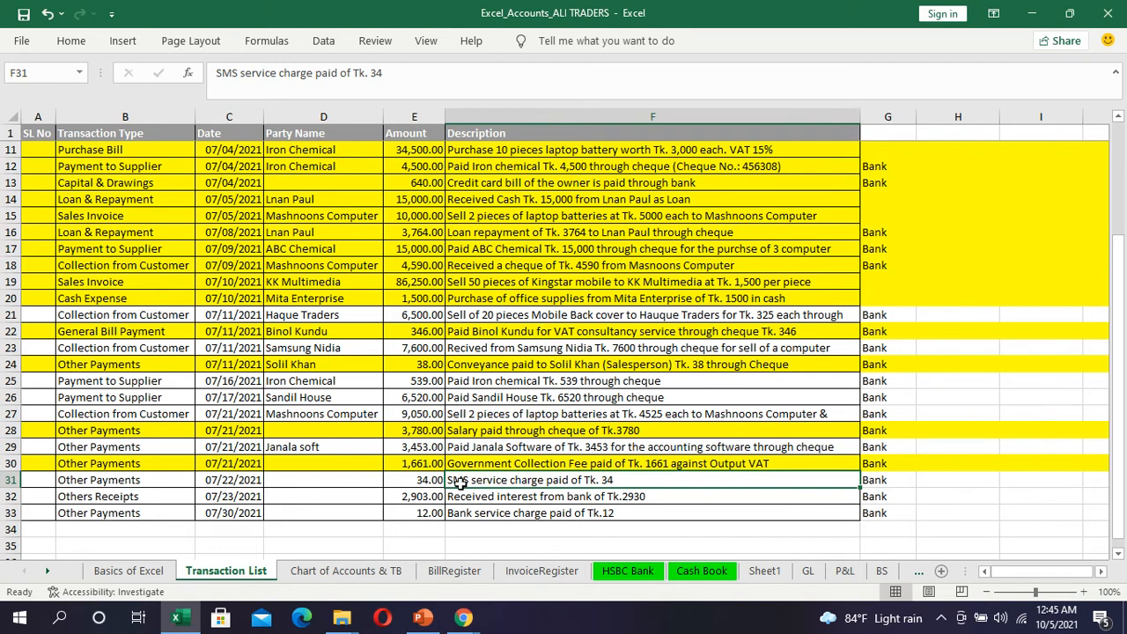
Step: Select Excel row 32, the interest received from bank, then return to the QuickBooks expense
left_click(10, 496)
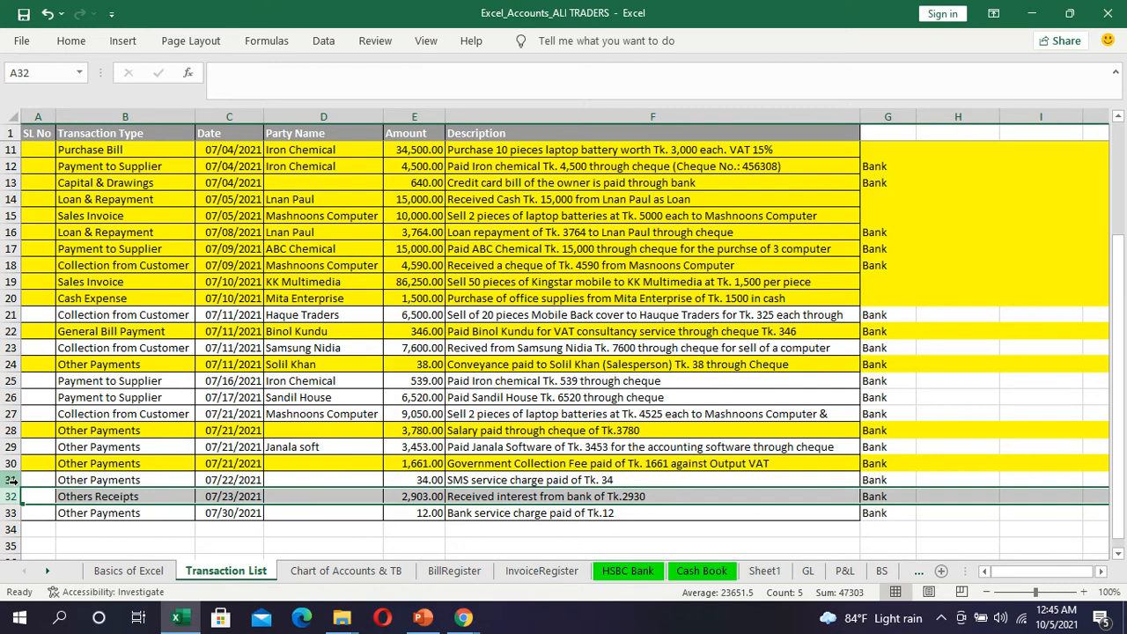
key("alt+Tab")
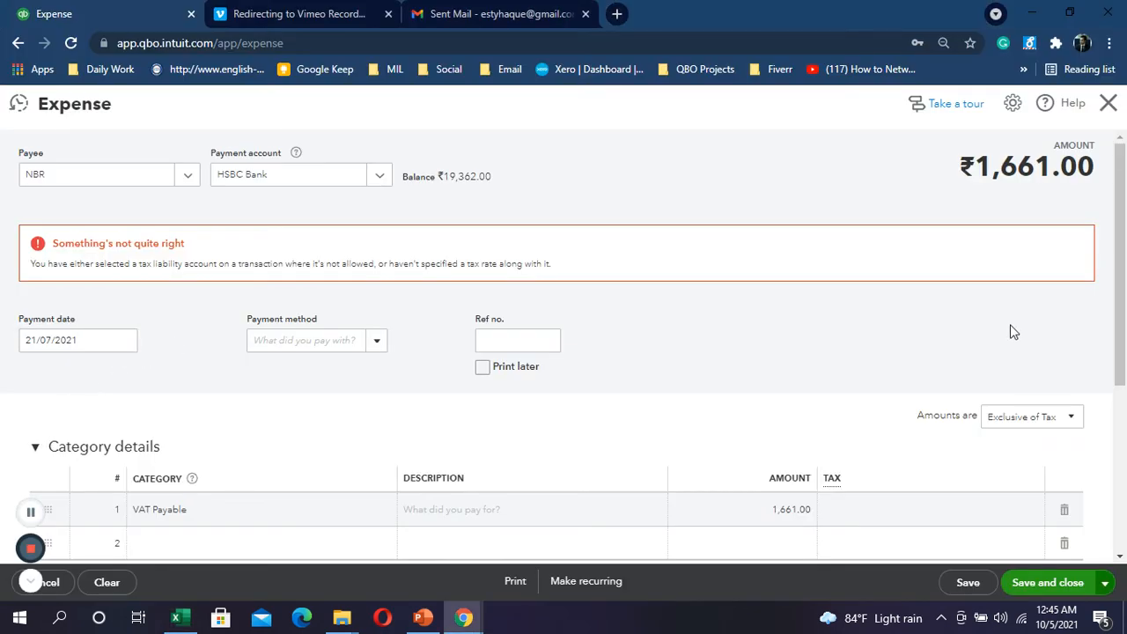
Step: Set the VAT expense amounts to Out of scope of Tax and retry saving it
left_click(1029, 416)
left_click(1031, 489)
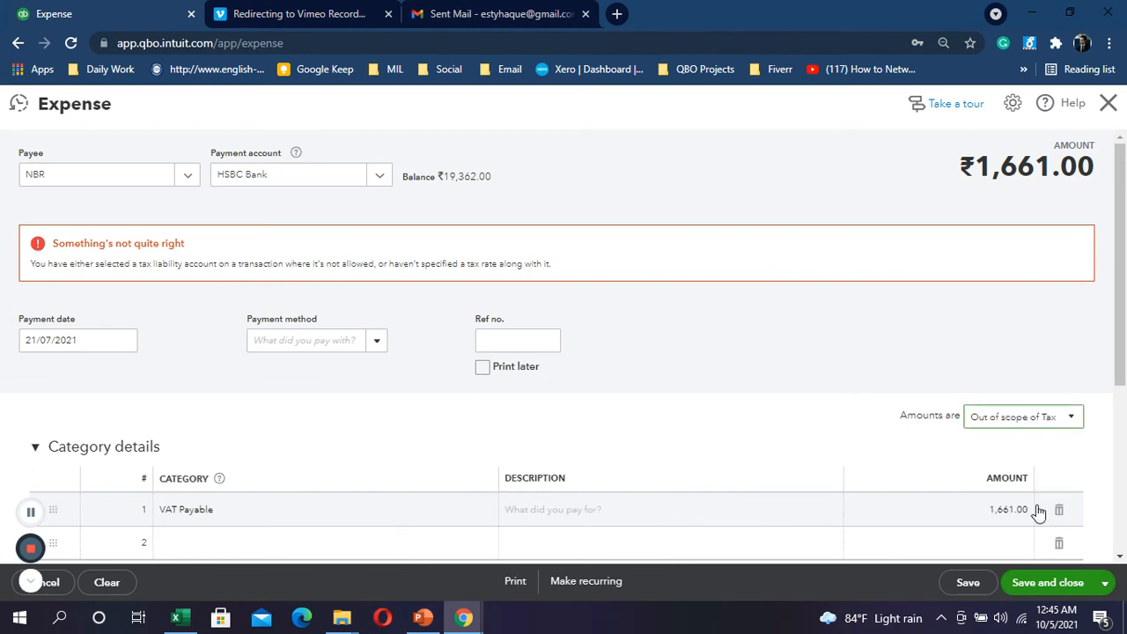
left_click(1047, 585)
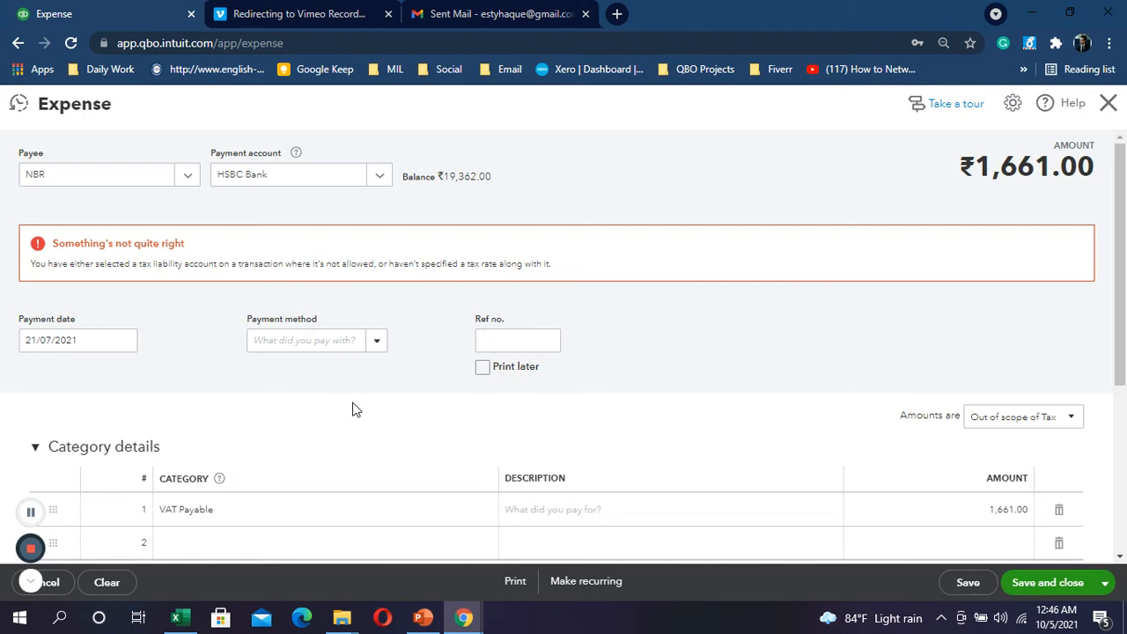
Step: Discard the unsaved 1,661.00 VAT Payable expense and bring up the new transaction list
left_click(1108, 104)
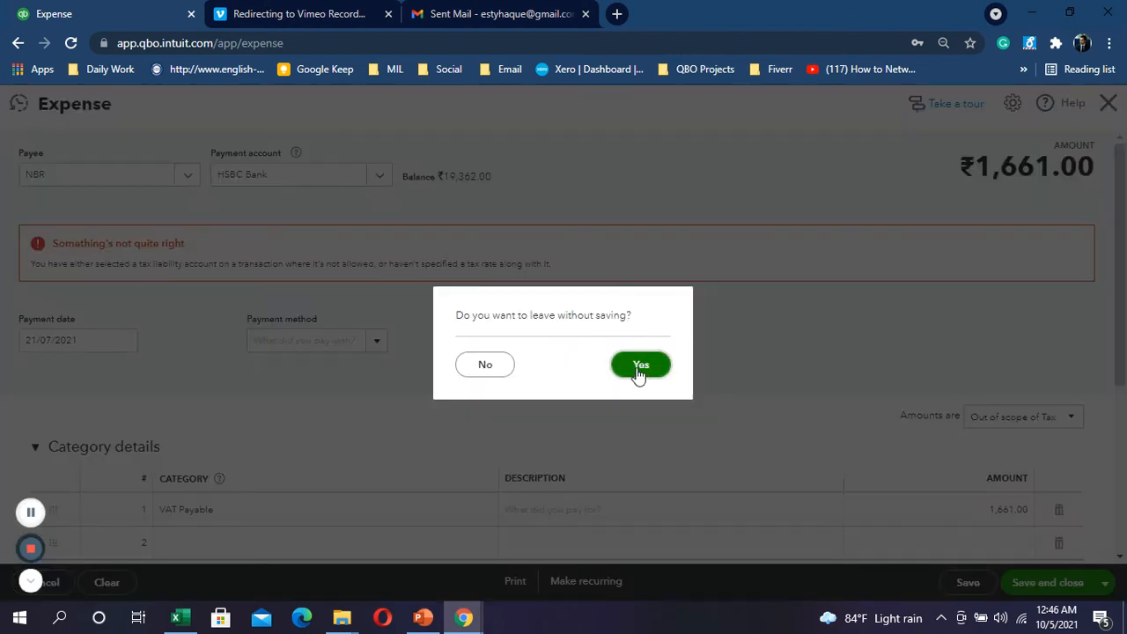
left_click(640, 365)
left_click(58, 187)
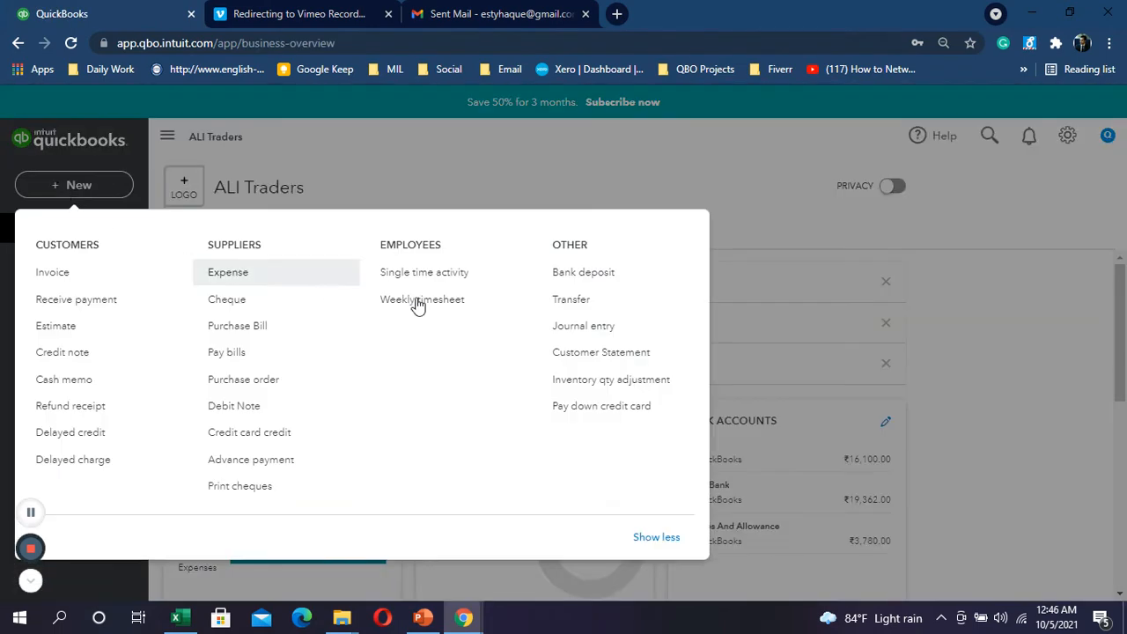
Step: Start a journal entry with line 1 debiting VAT Payable 1661
left_click(590, 328)
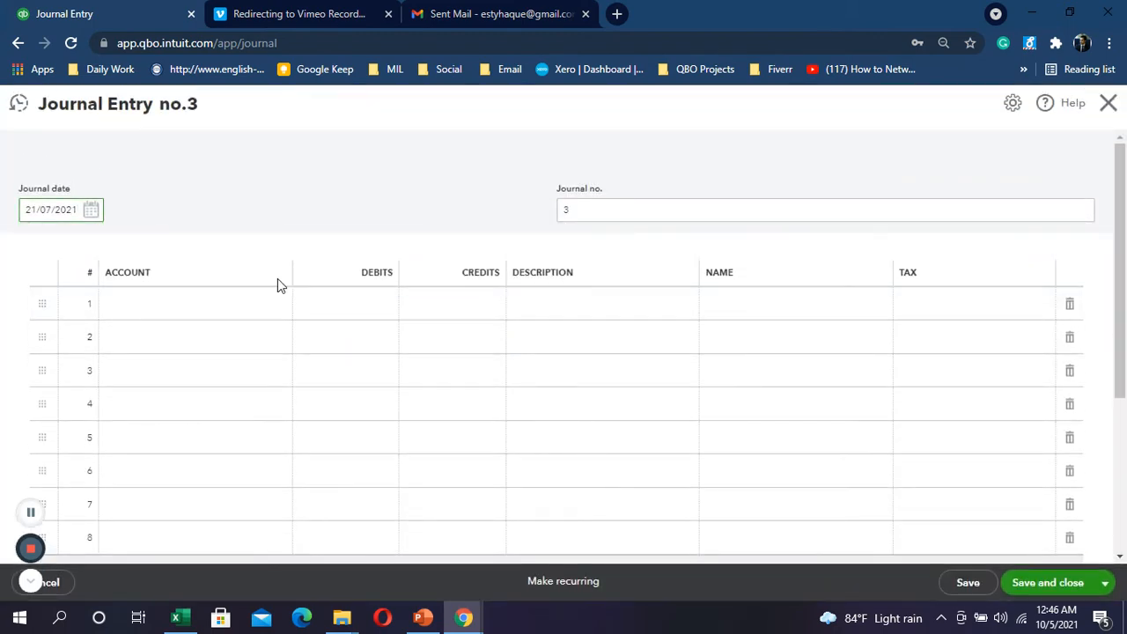
key("alt+Tab")
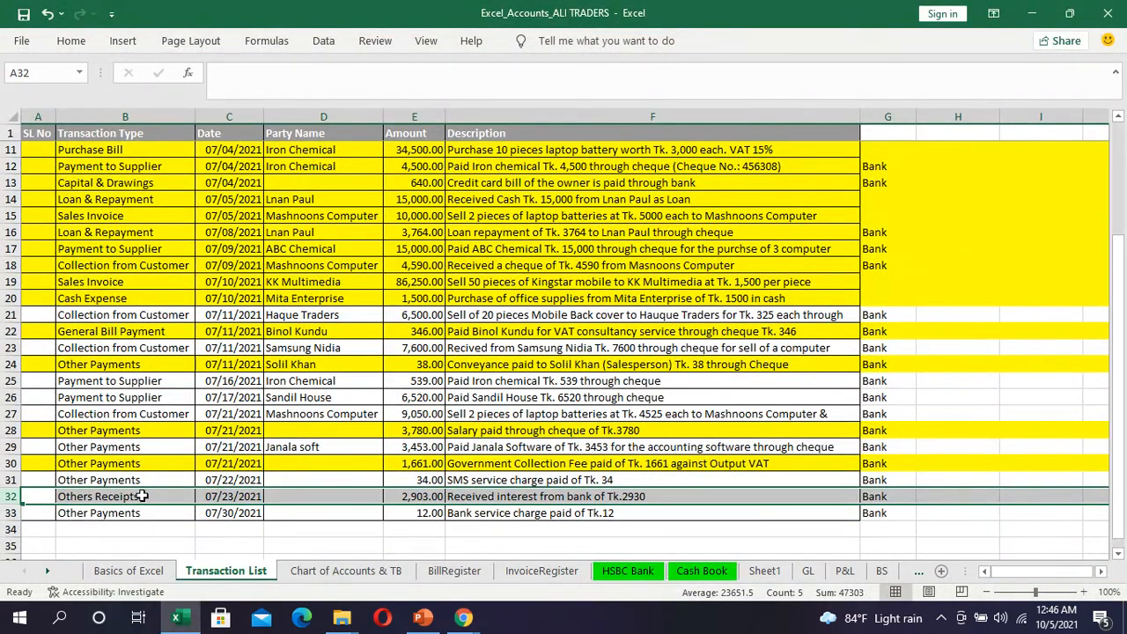
key("alt+Tab")
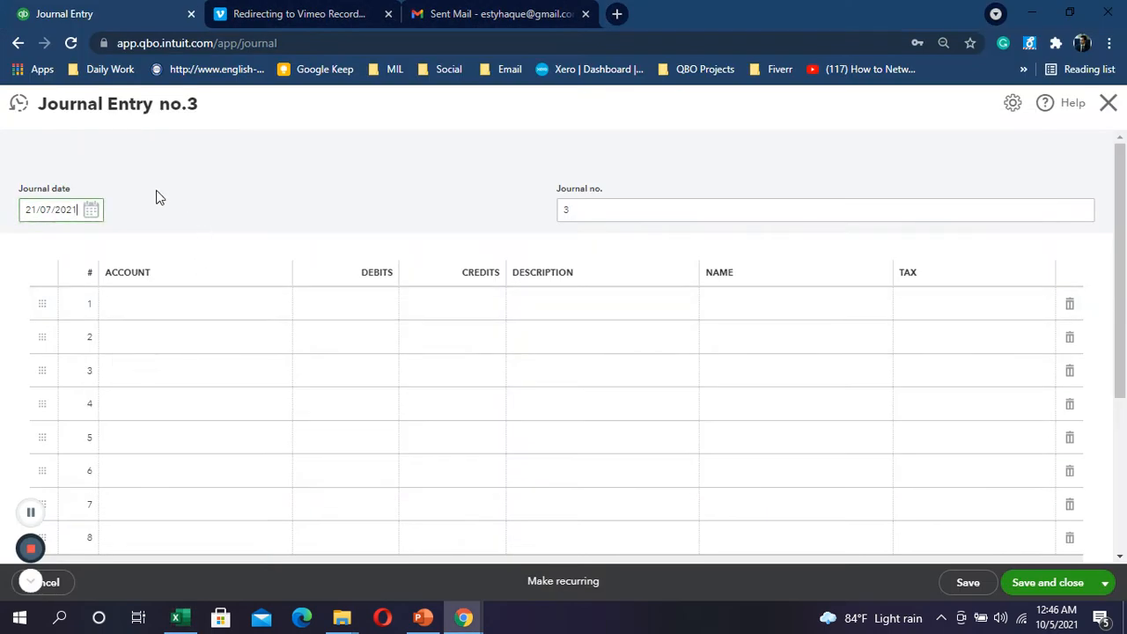
left_click(152, 310)
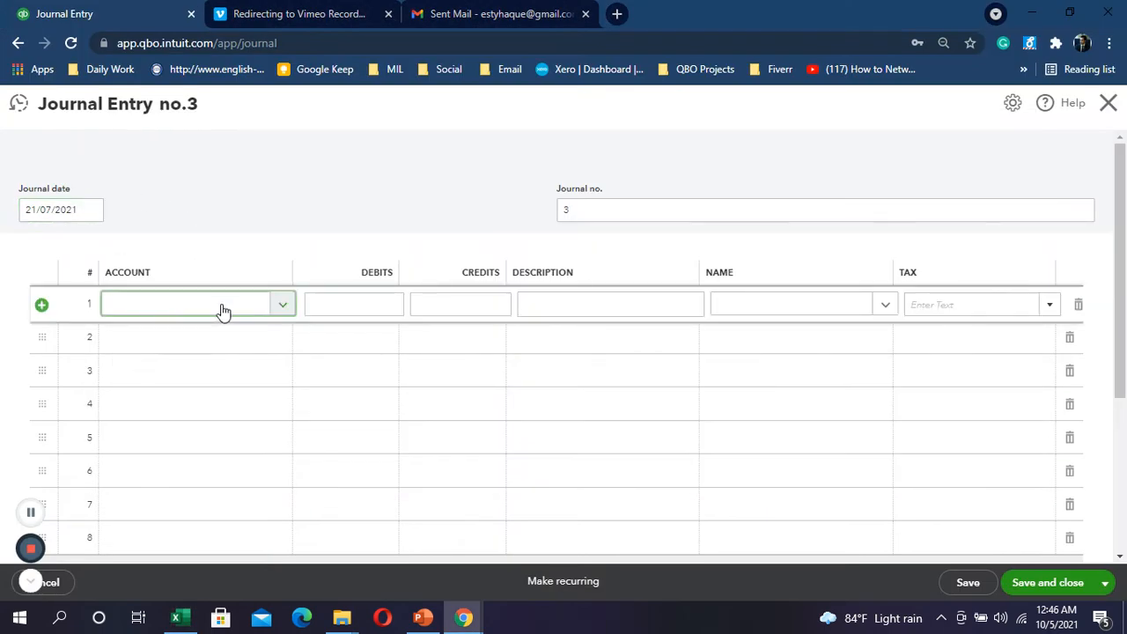
type("vat")
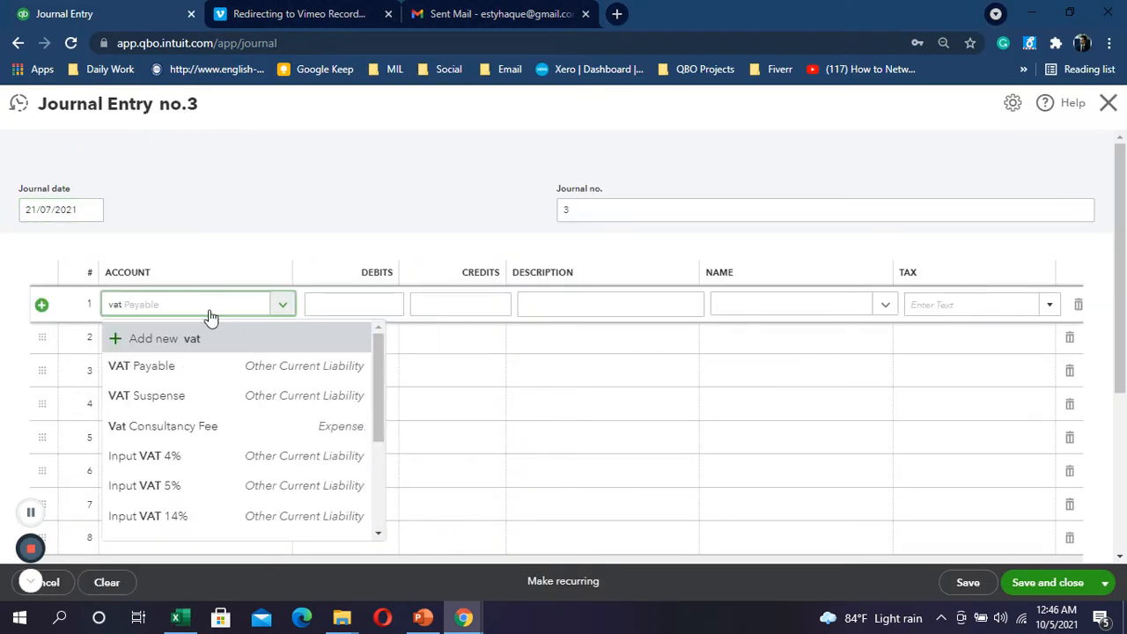
left_click(186, 369)
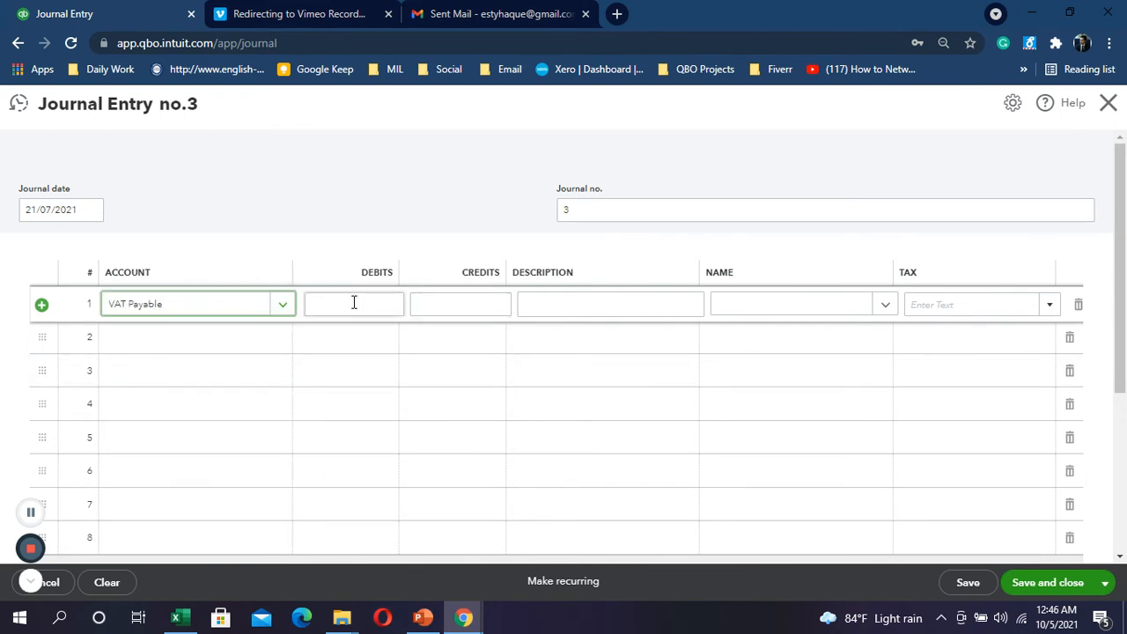
left_click(354, 302)
key("alt+Tab")
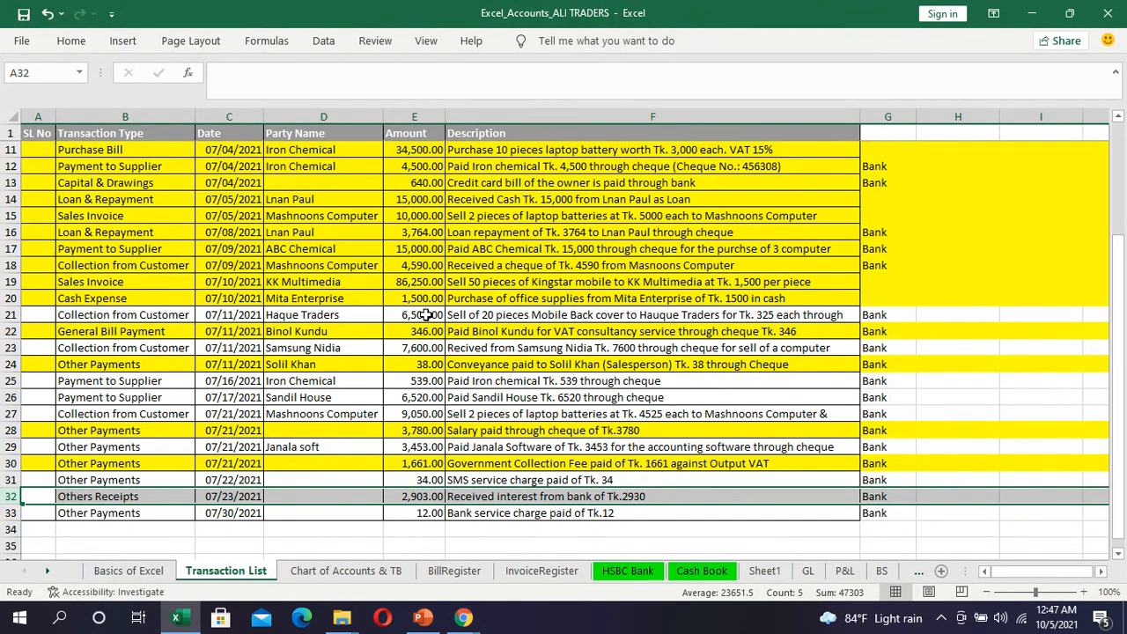
key("alt+Tab")
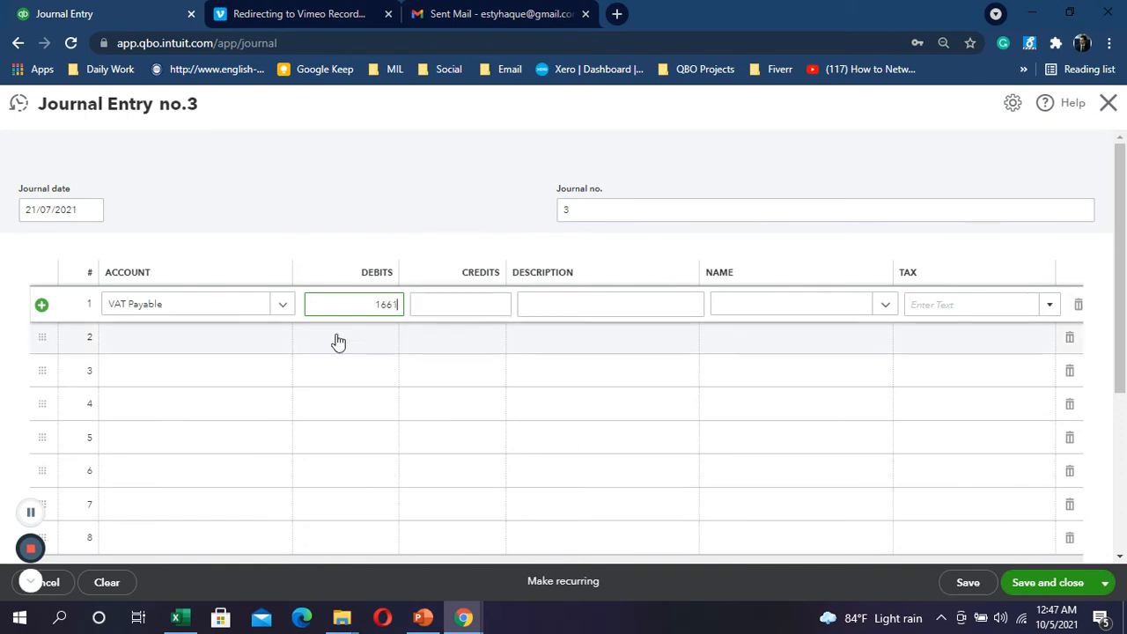
Step: Credit HSBC Bank 1,661.00 on line 2 and save journal entry 3
left_click(269, 344)
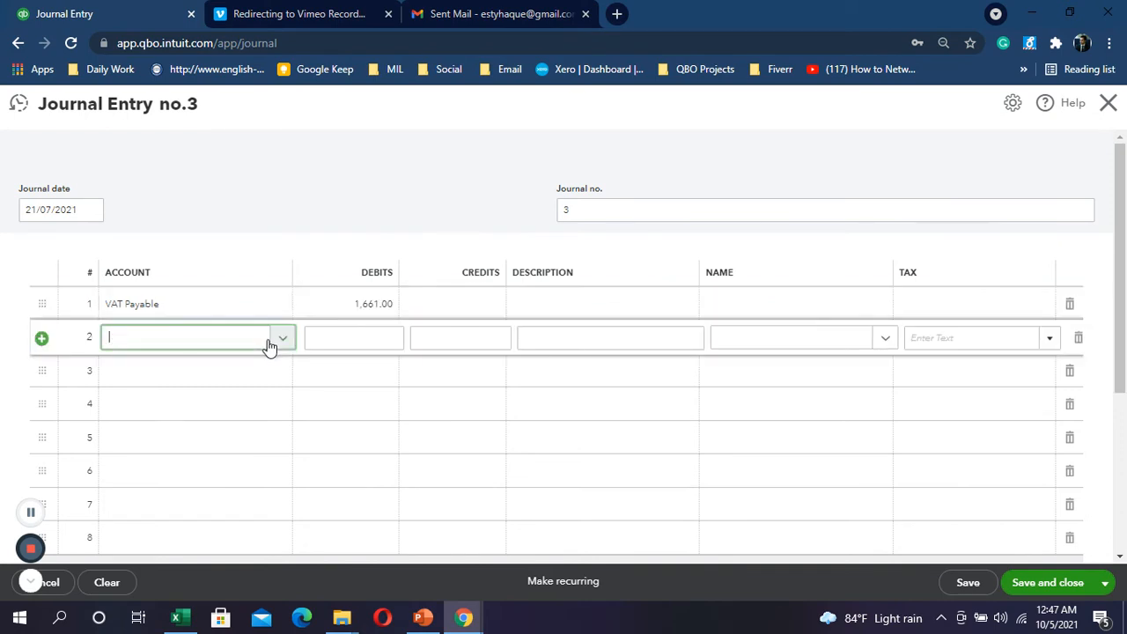
type("bank")
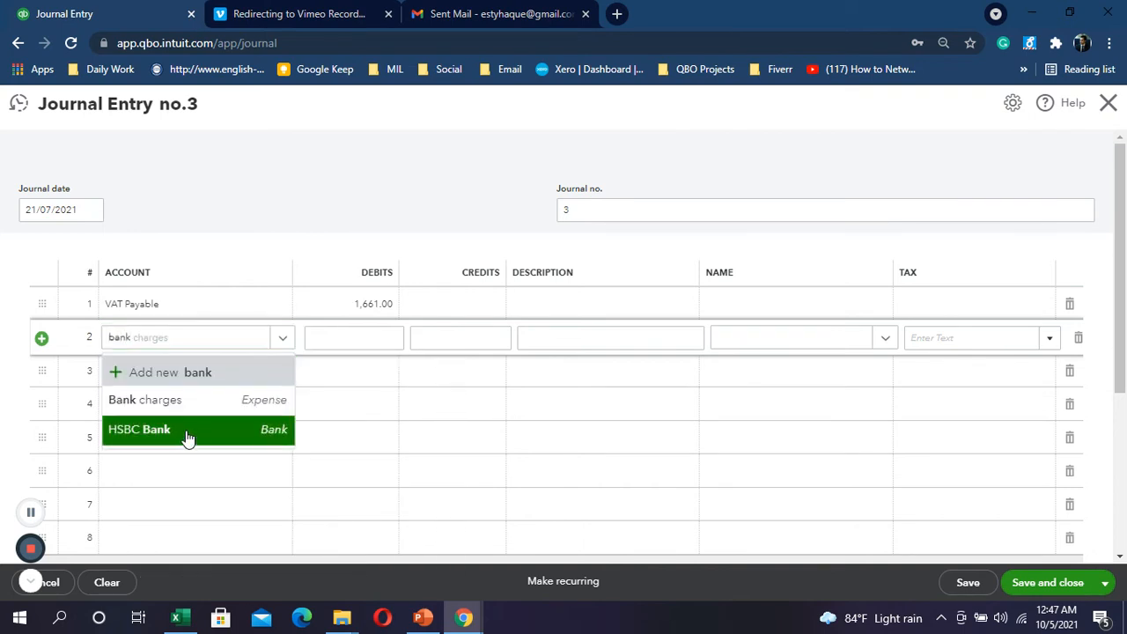
left_click(186, 430)
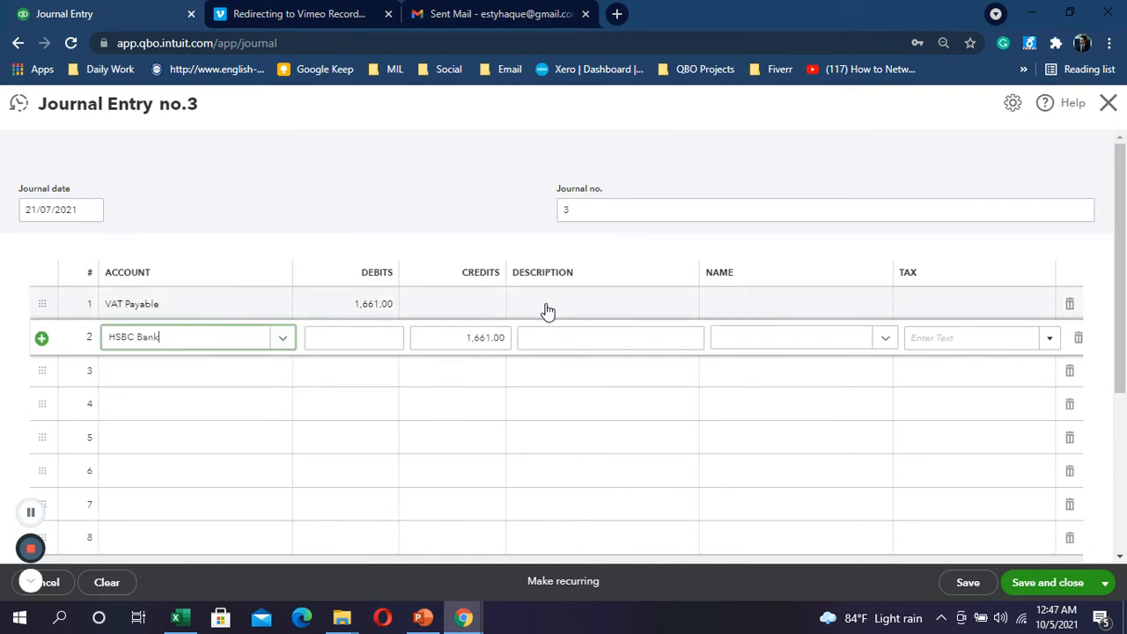
left_click(607, 303)
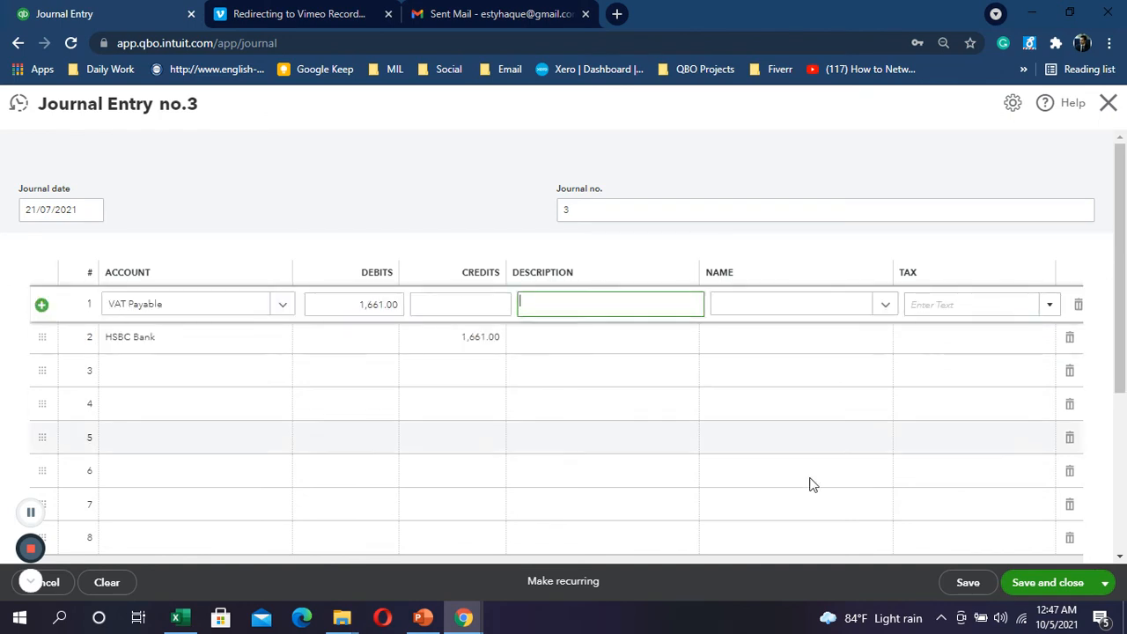
left_click(1059, 585)
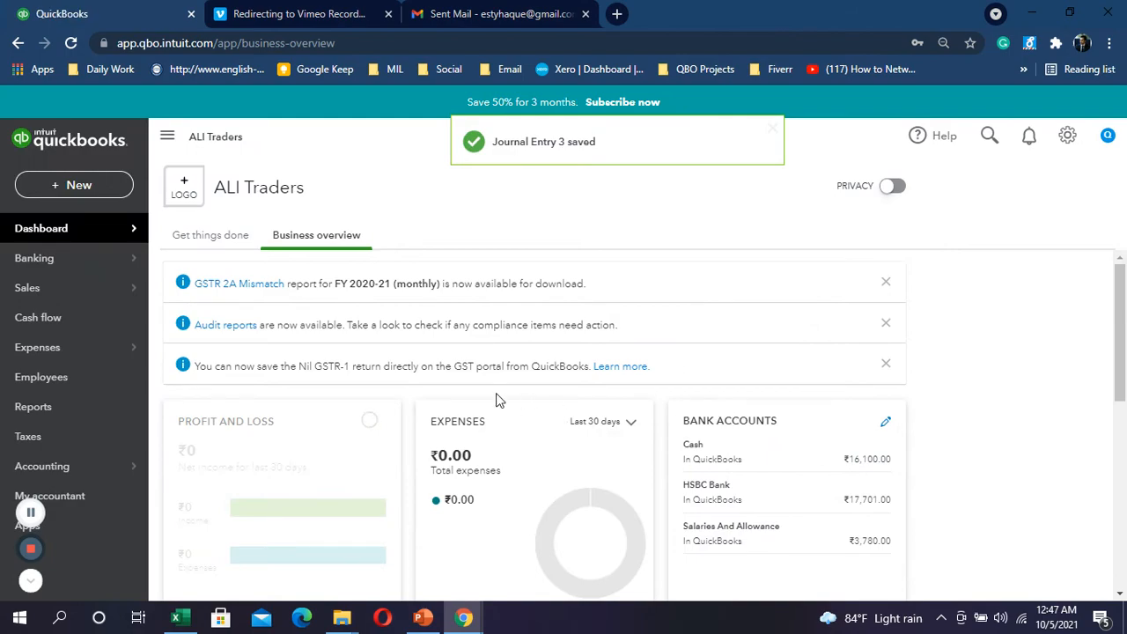
Step: Check the next transaction in Excel, then bring up QuickBooks' new transaction list
key("alt+Tab")
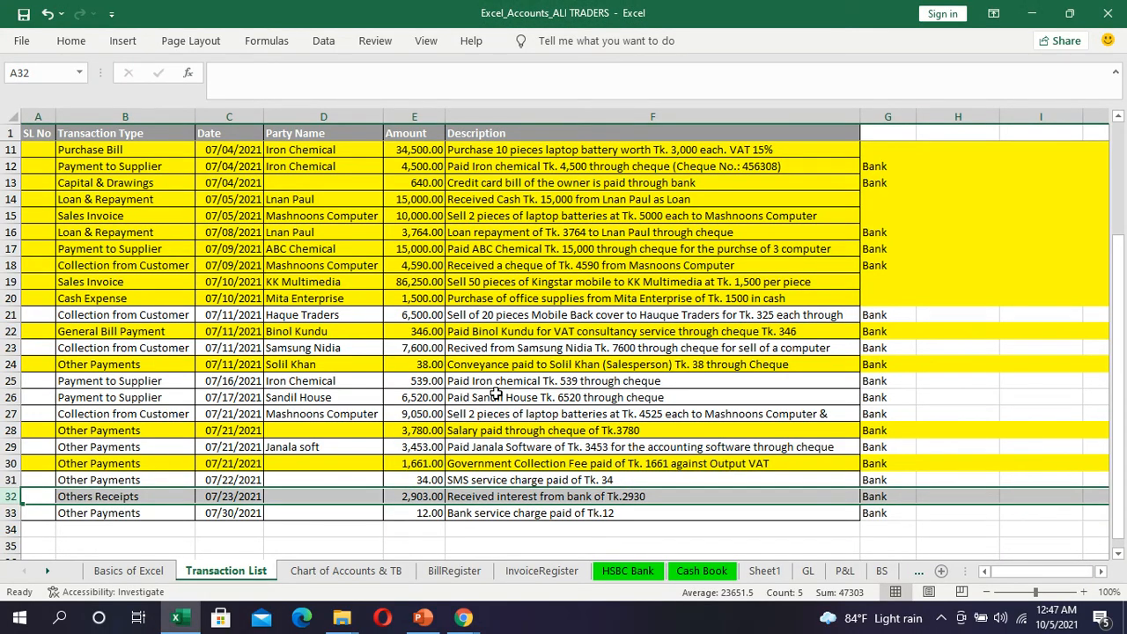
key("alt+Tab")
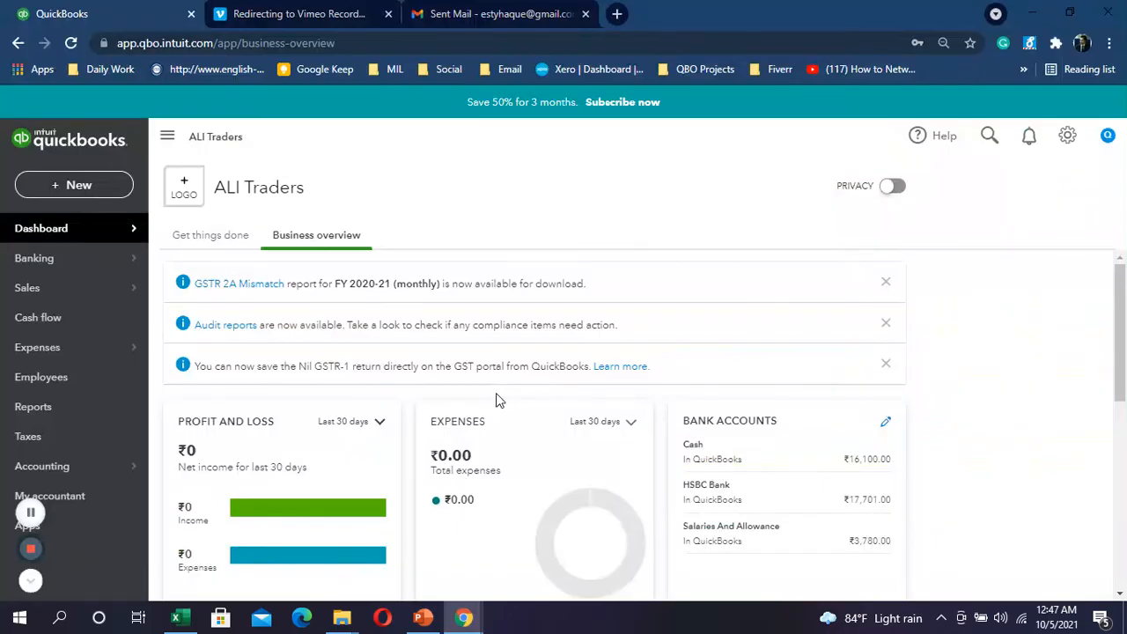
left_click(77, 182)
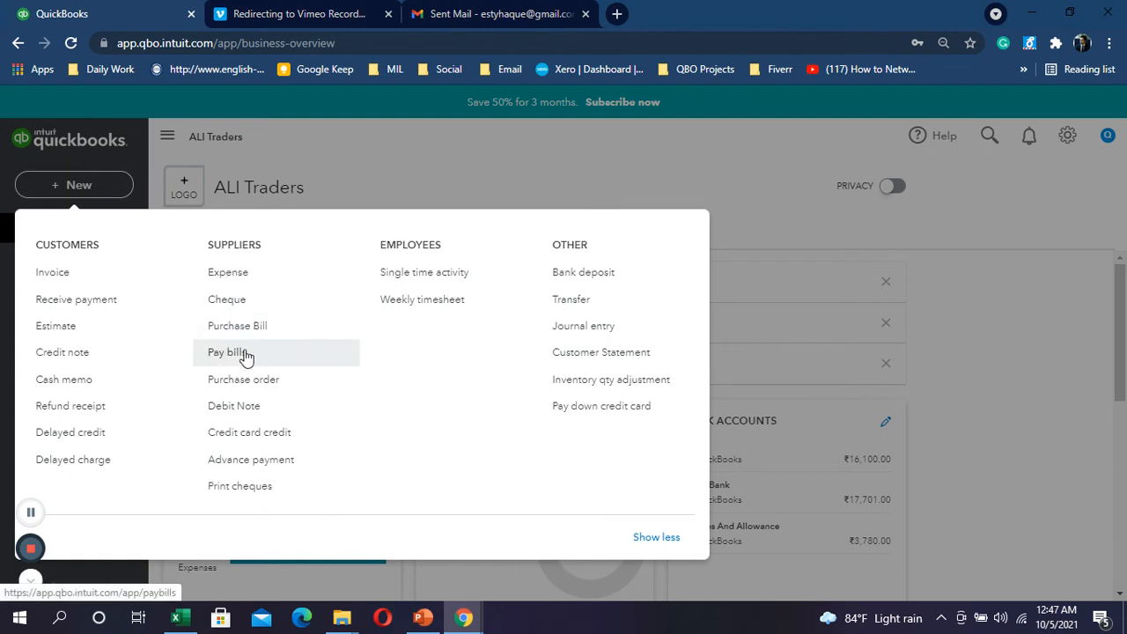
Step: Start a bank deposit into HSBC Bank dated 23/07/2021
left_click(588, 283)
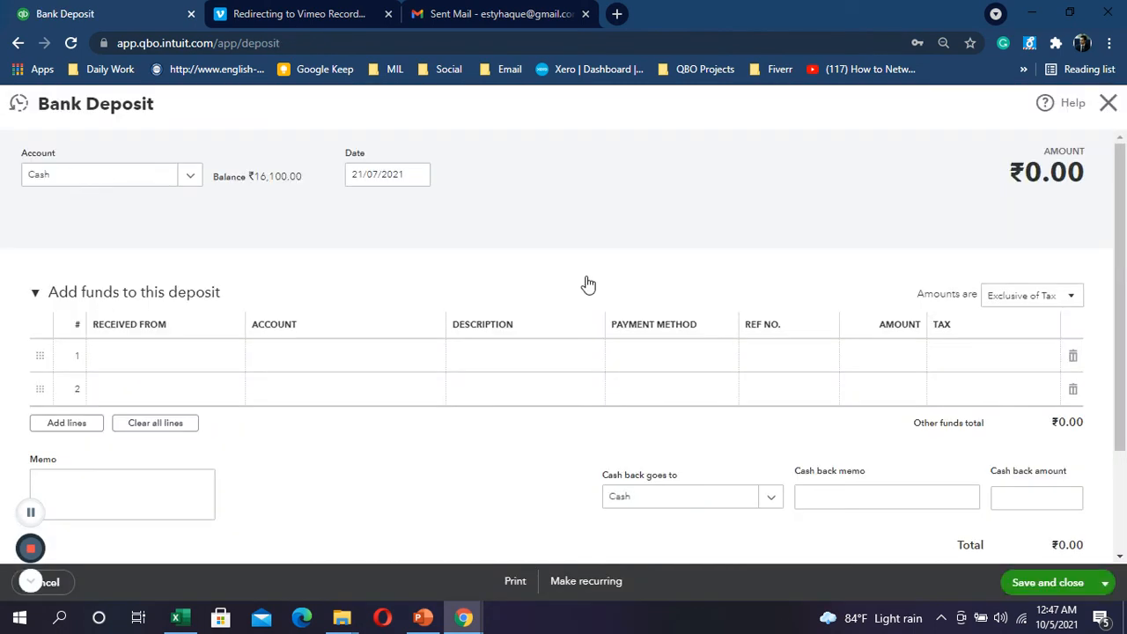
key("alt+Tab")
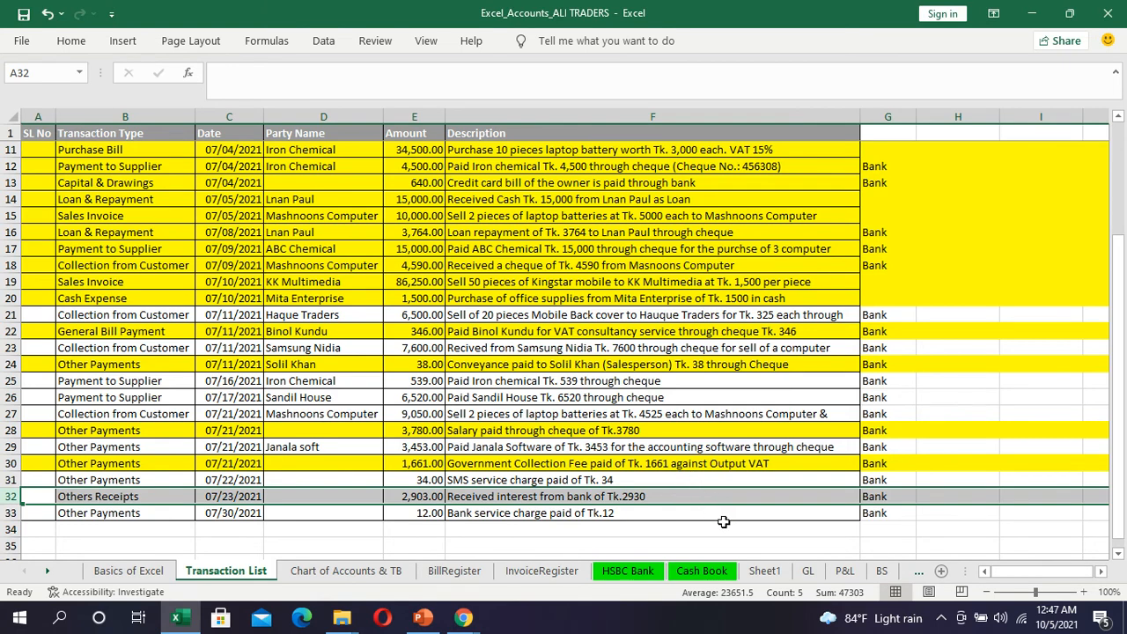
key("alt+Tab")
key("alt+Tab")
key("alt+Tab")
left_click(190, 179)
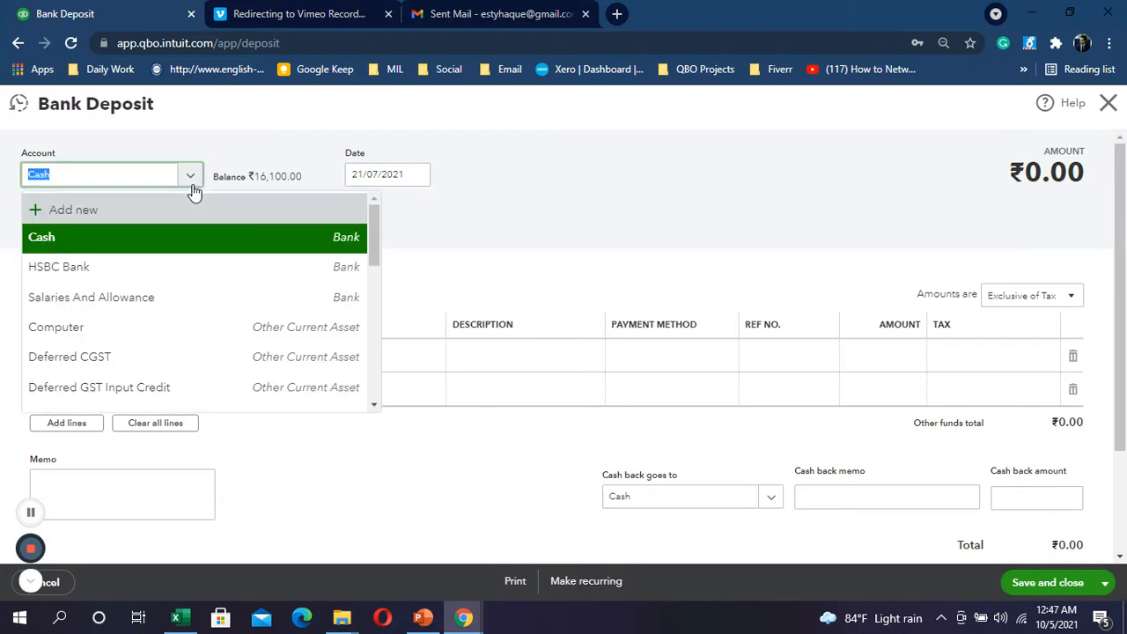
left_click(115, 267)
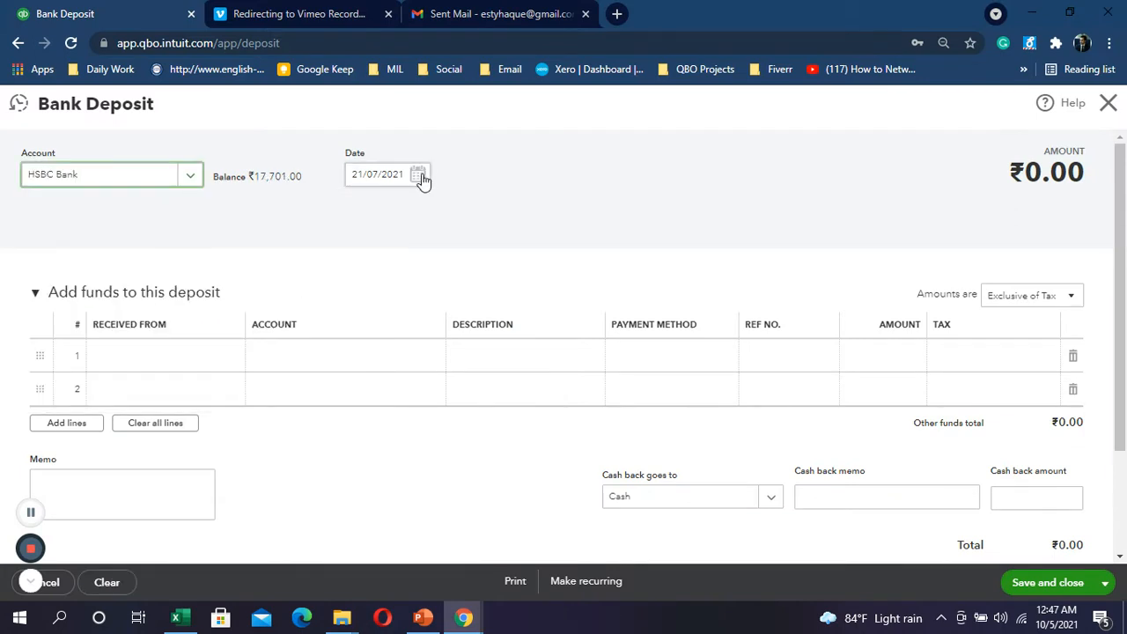
left_click(419, 176)
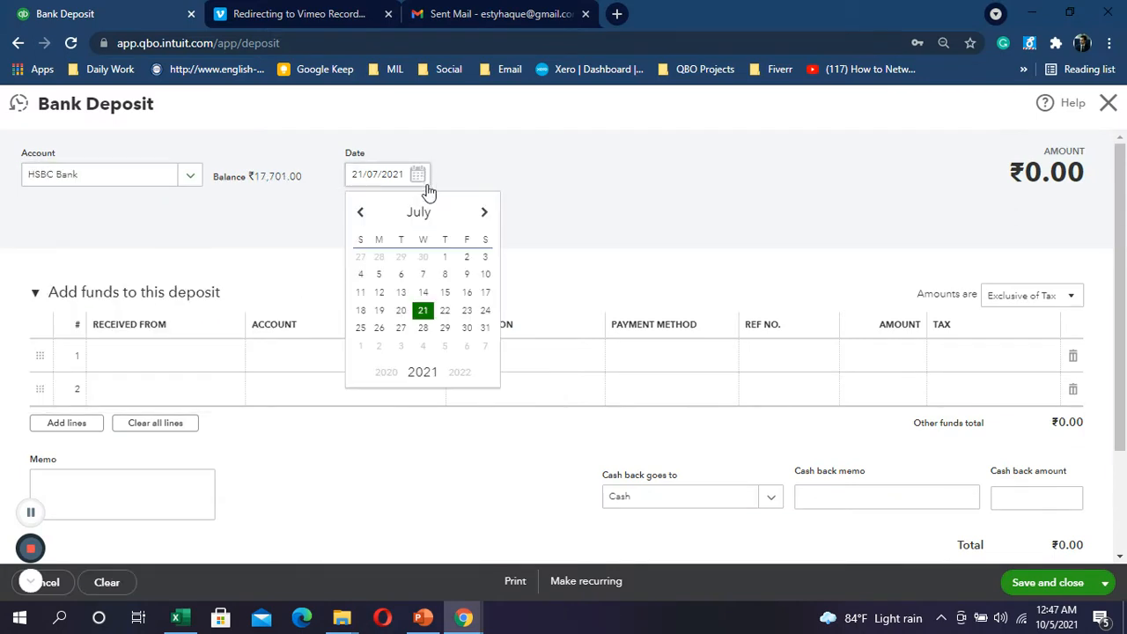
left_click(467, 311)
Step: Search 'intr' in line 1's account and add it as a new account
left_click(287, 360)
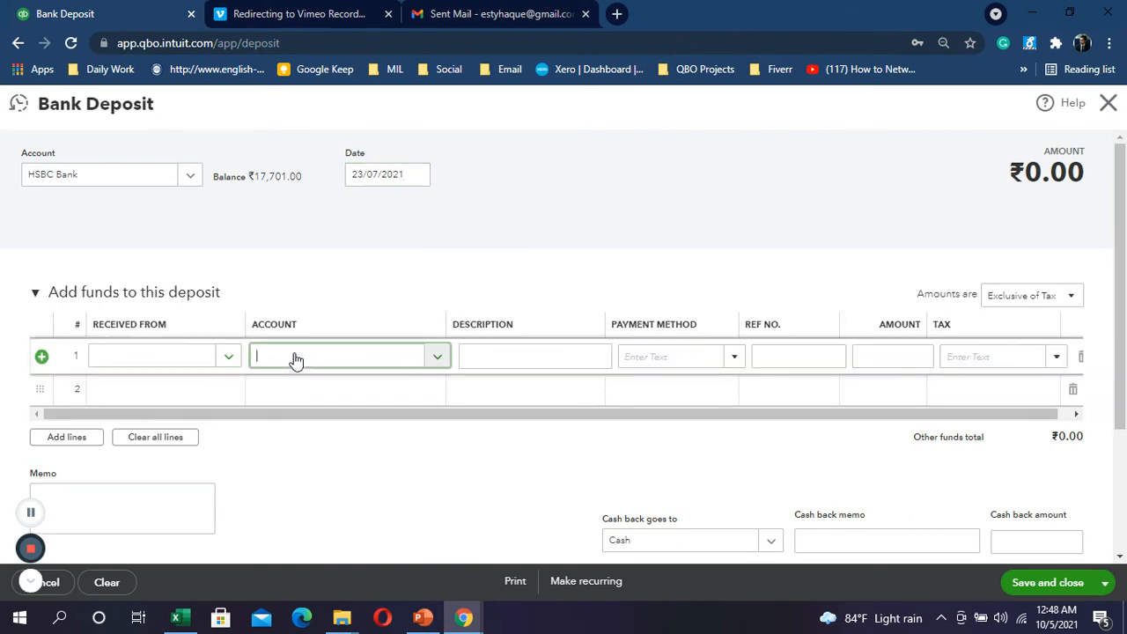
left_click(296, 358)
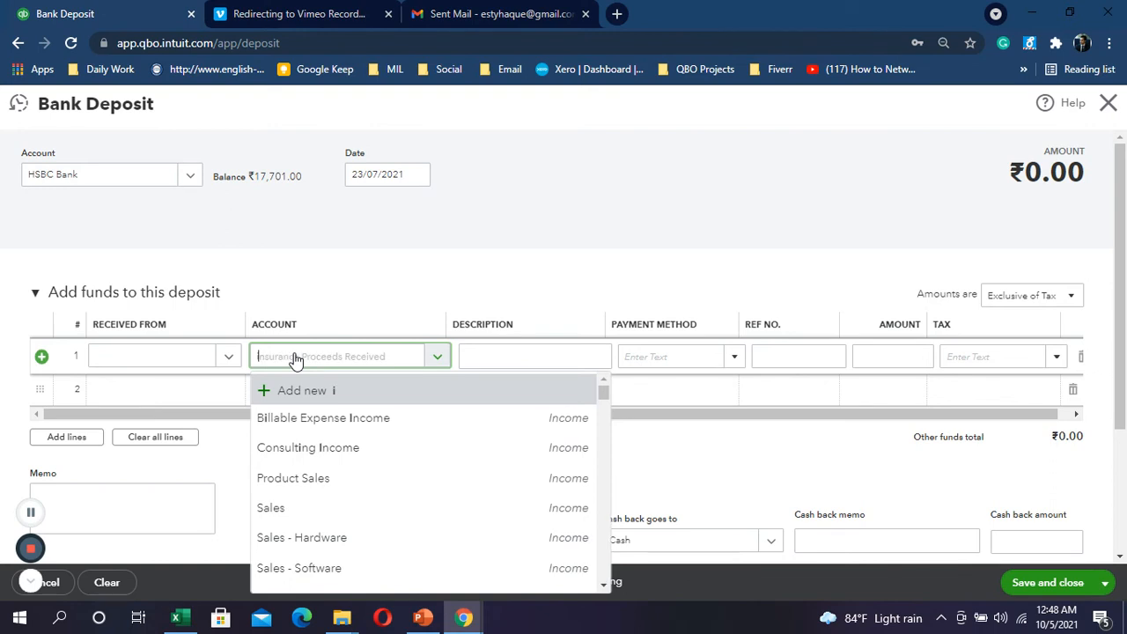
type("intre")
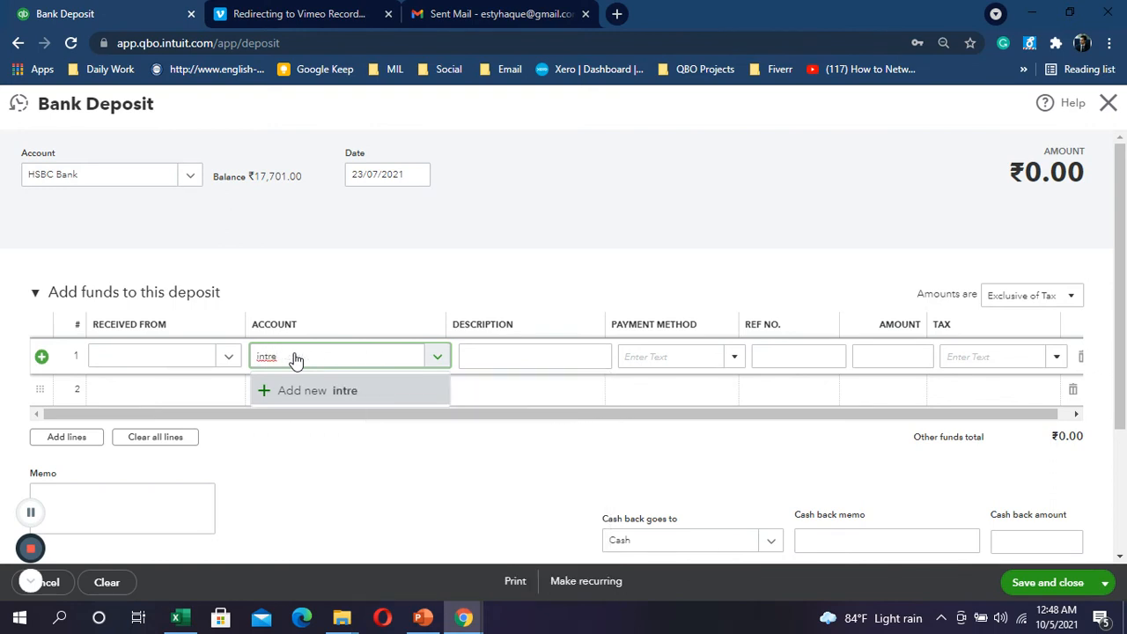
key("BackSpace")
key("alt+Tab")
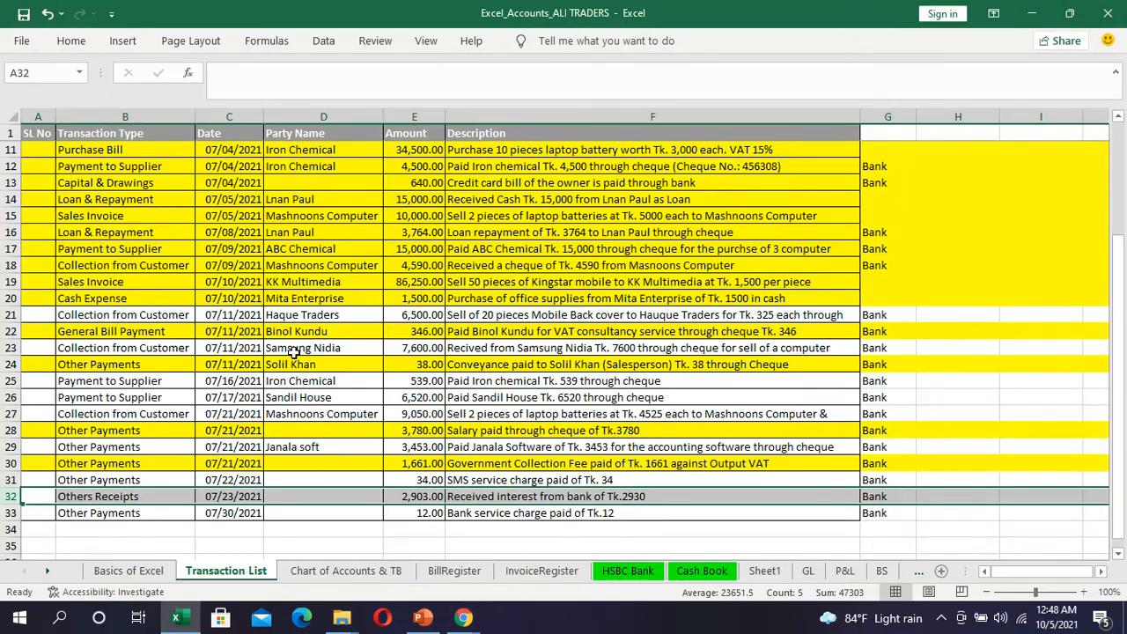
key("alt+Tab")
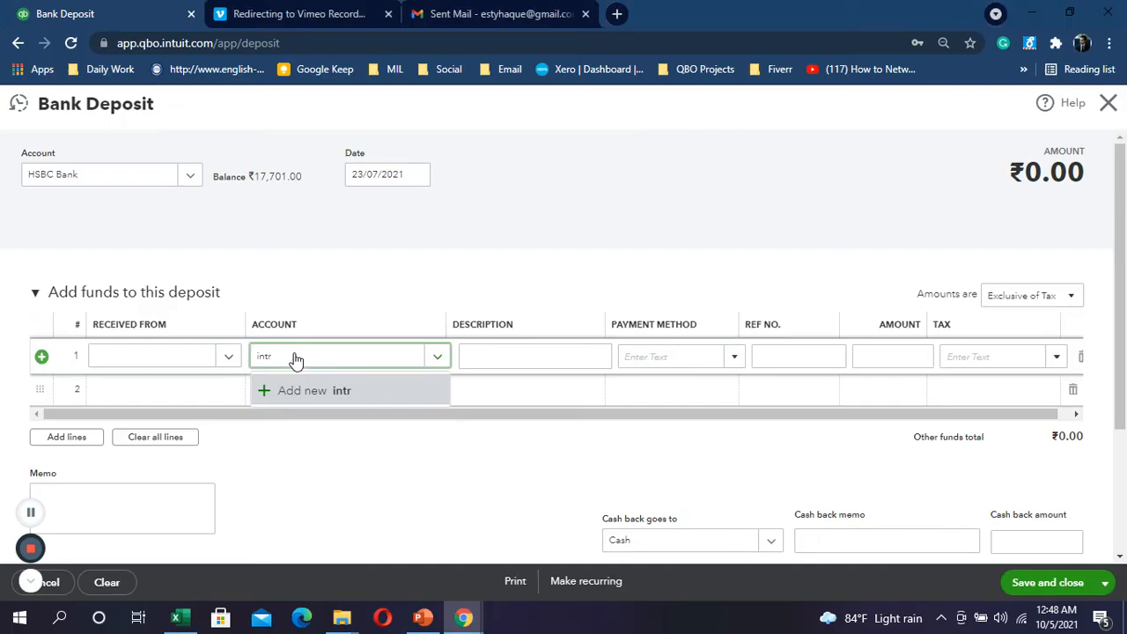
left_click(308, 392)
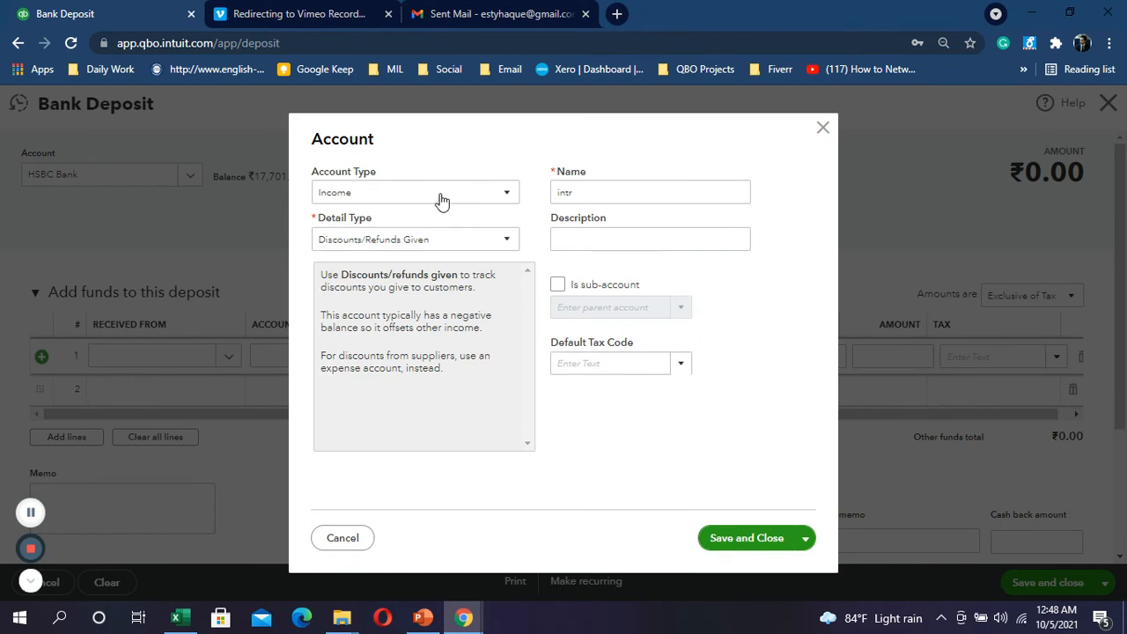
Step: Set the new account's type to Other Income with Interest earned detail
left_click(442, 201)
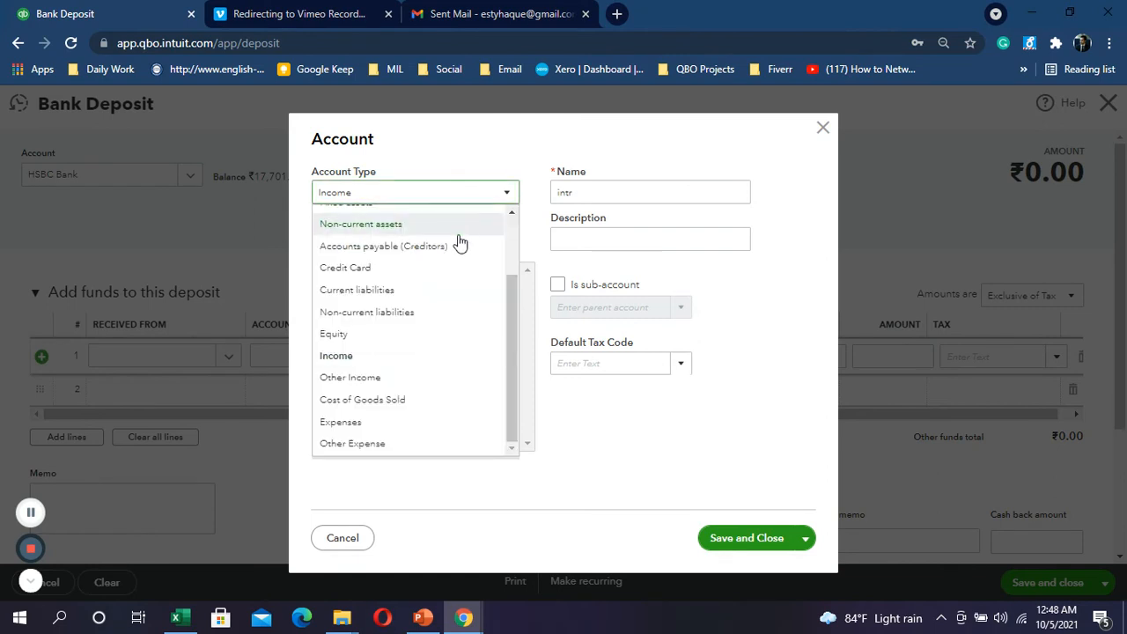
left_click(369, 377)
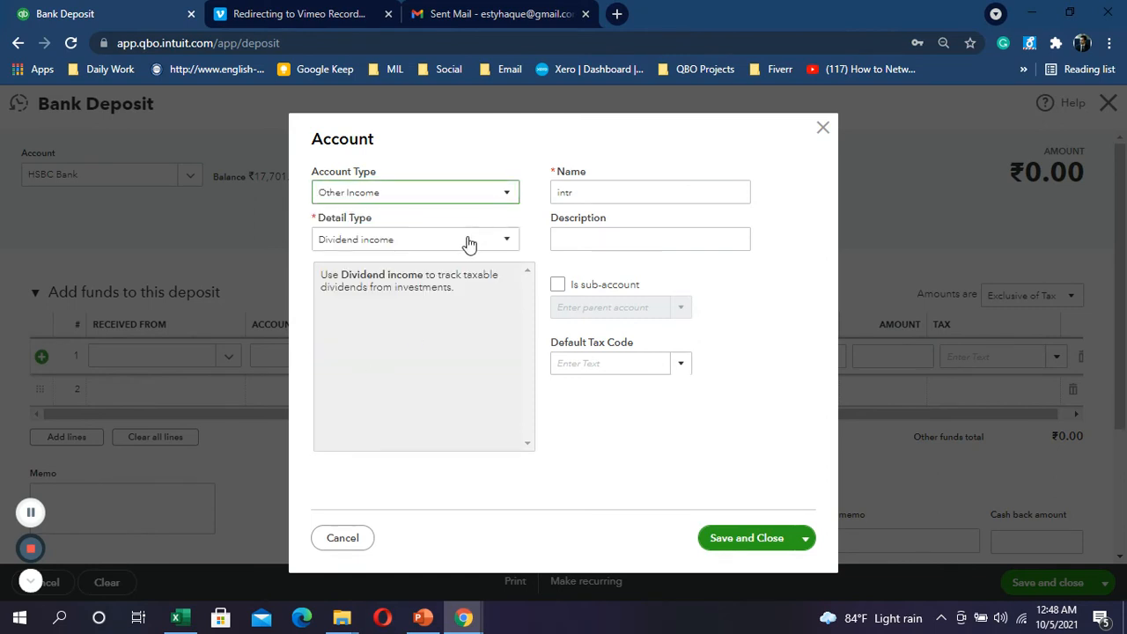
left_click(469, 244)
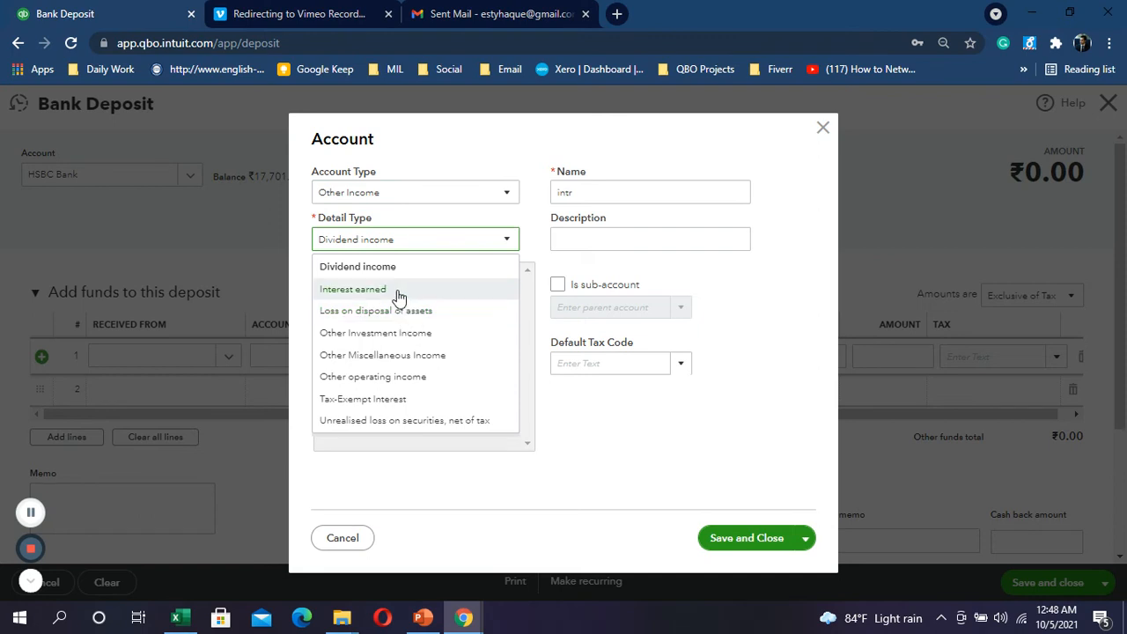
left_click(398, 295)
Step: Rename the account to 'Interest Income From Bank' after a duplicate-name error on save
double_click(592, 193)
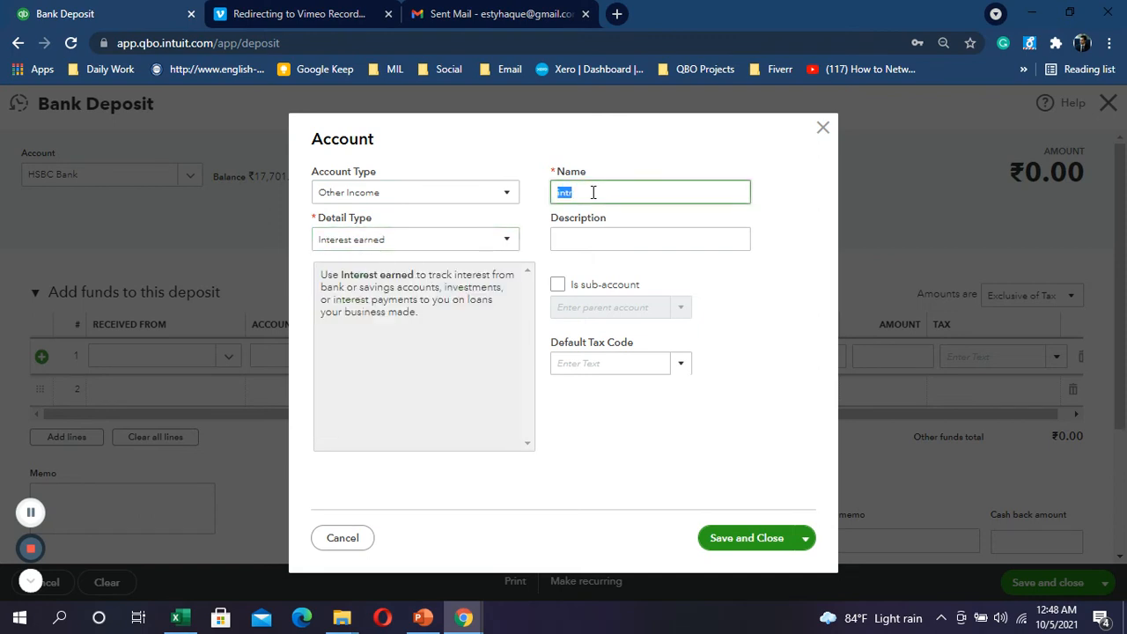
type("In")
type("terest")
type("t")
left_click(746, 533)
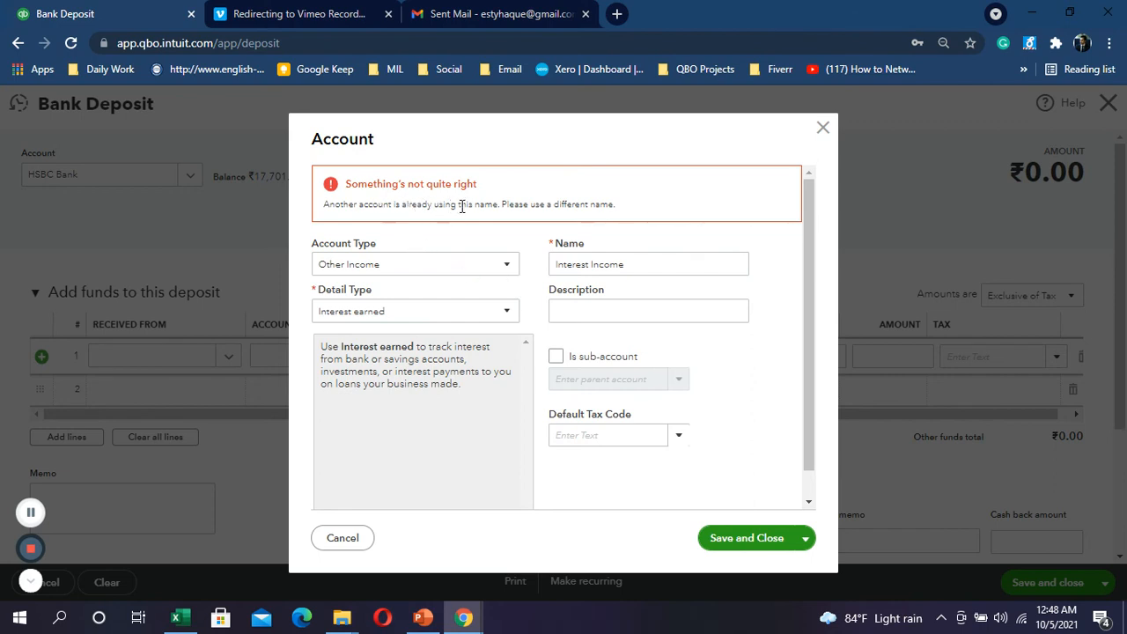
triple_click(636, 265)
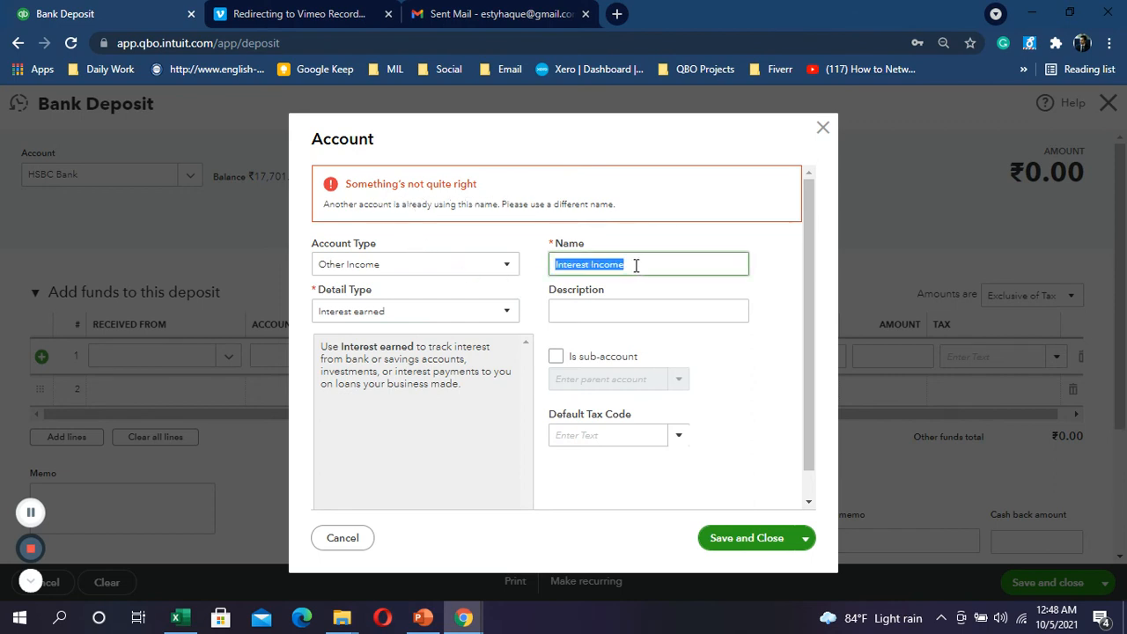
left_click(636, 265)
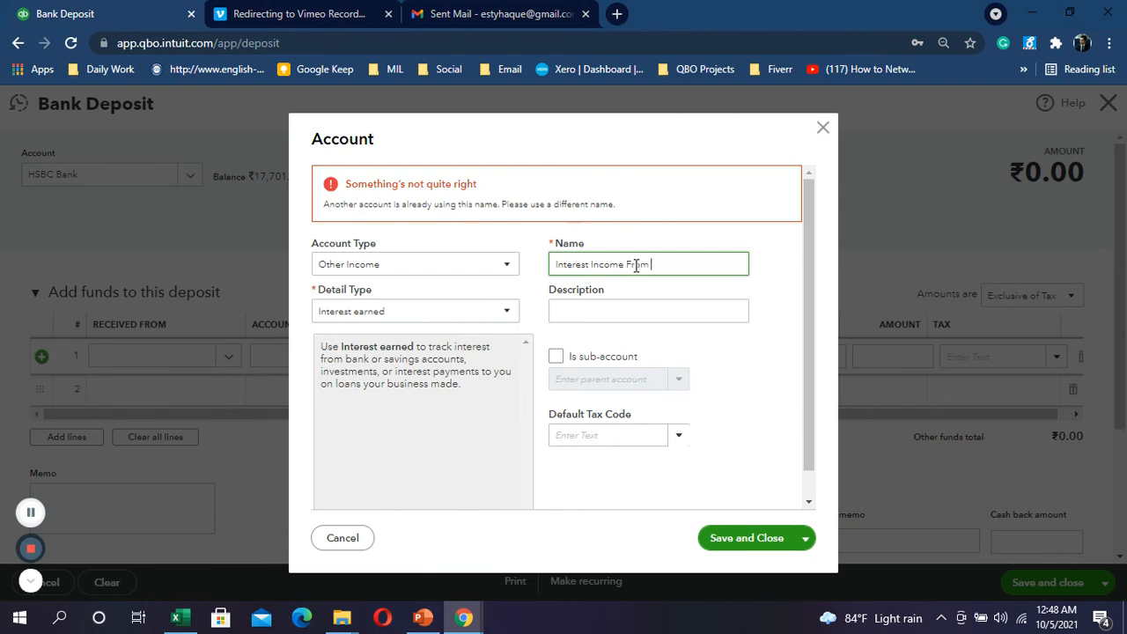
type("From Bank")
Step: Save the account and select Interest Income From Bank on deposit line 1
left_click(738, 539)
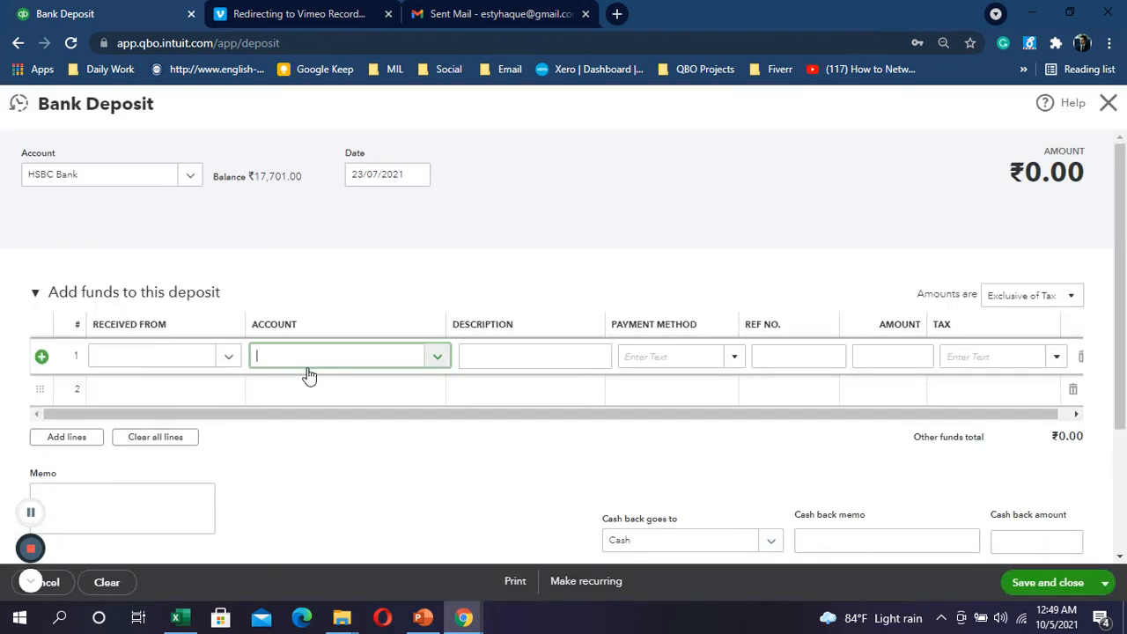
type("int")
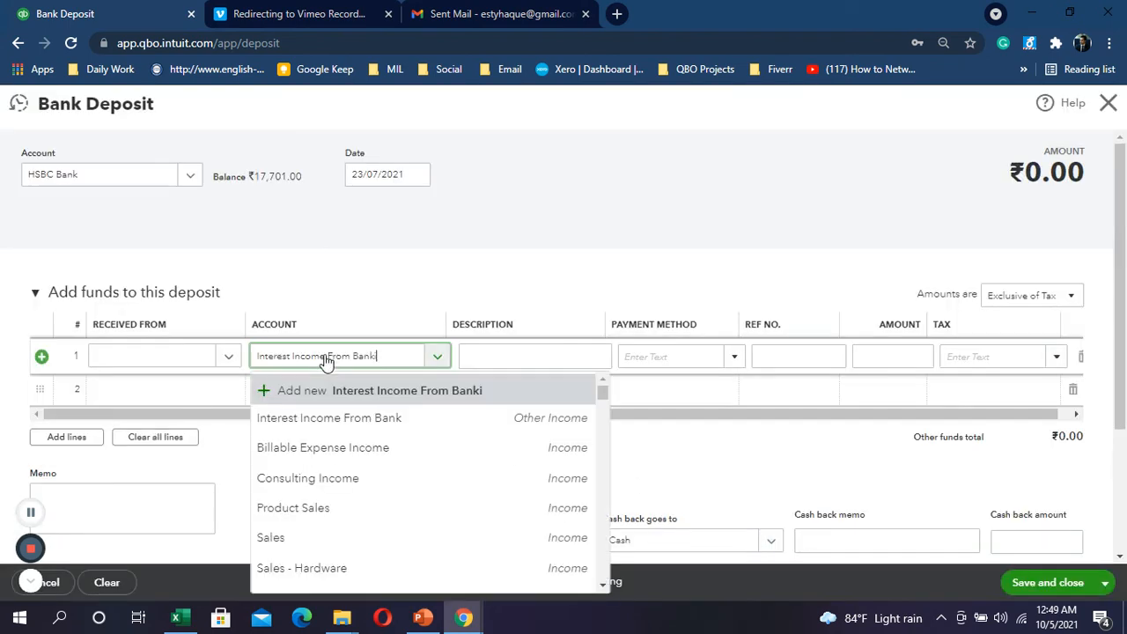
type("r")
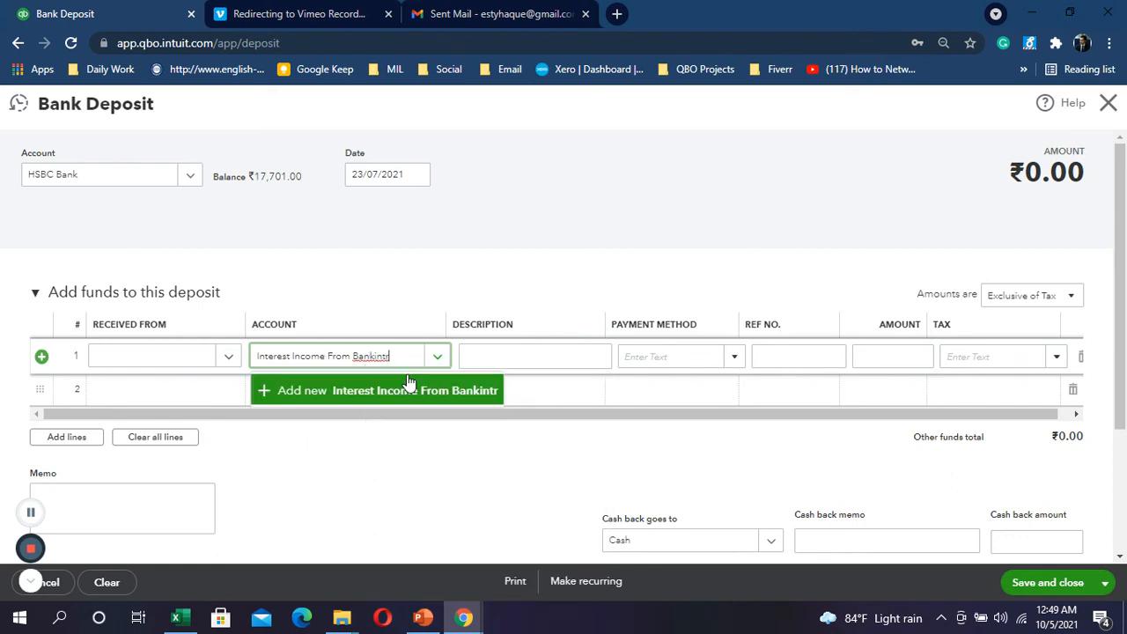
key("BackSpace")
key("BackSpace")
key("BackSpace")
key("BackSpace")
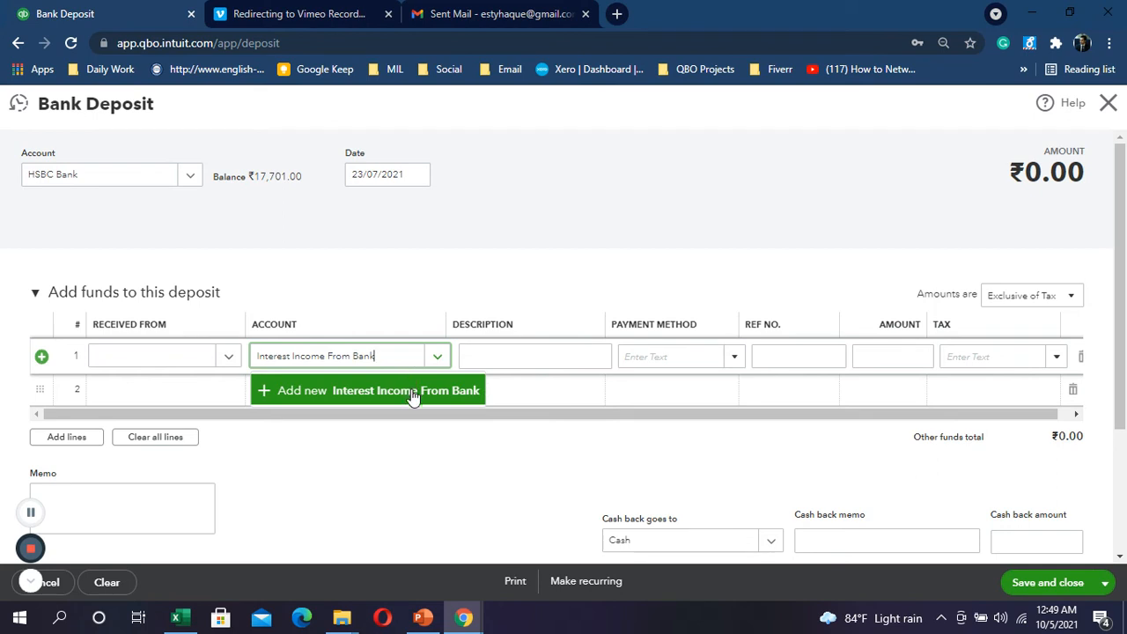
left_click(367, 419)
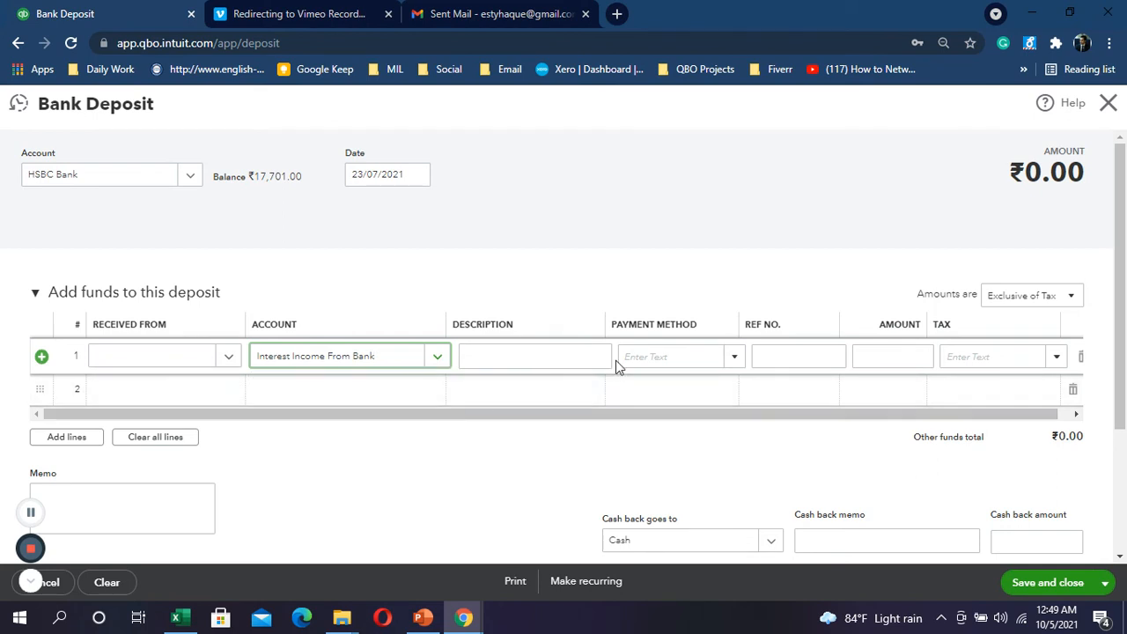
Step: Paste the Excel F32 description 'Received interest from bank of Tk.2930' into the line
left_click(563, 359)
key("alt+Tab")
left_click(522, 496)
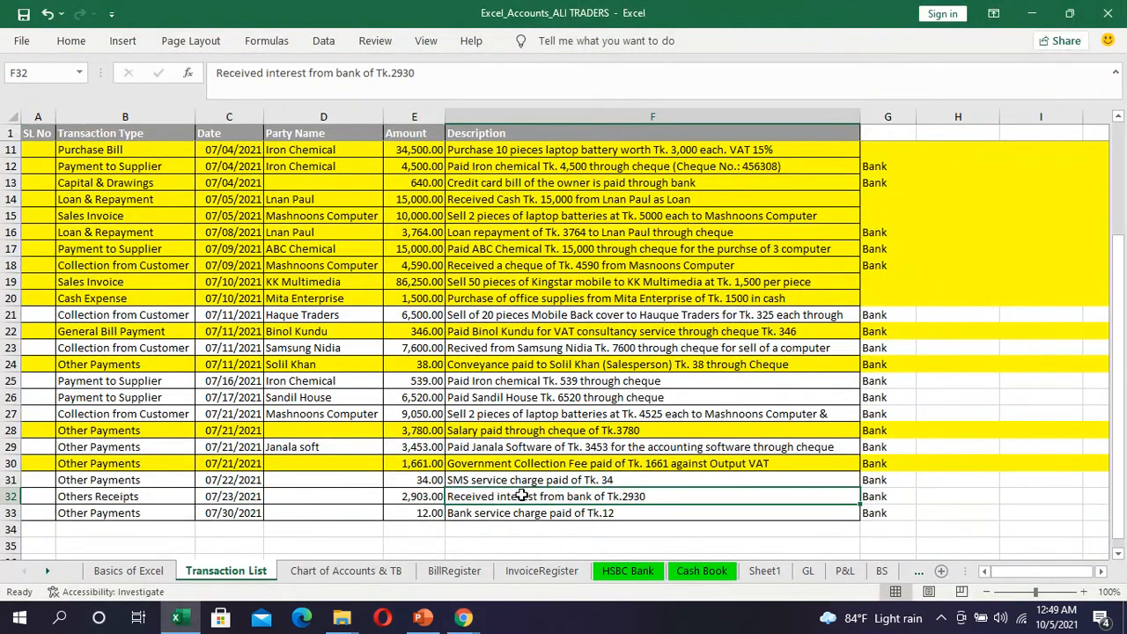
key("ctrl+c")
key("alt+Tab")
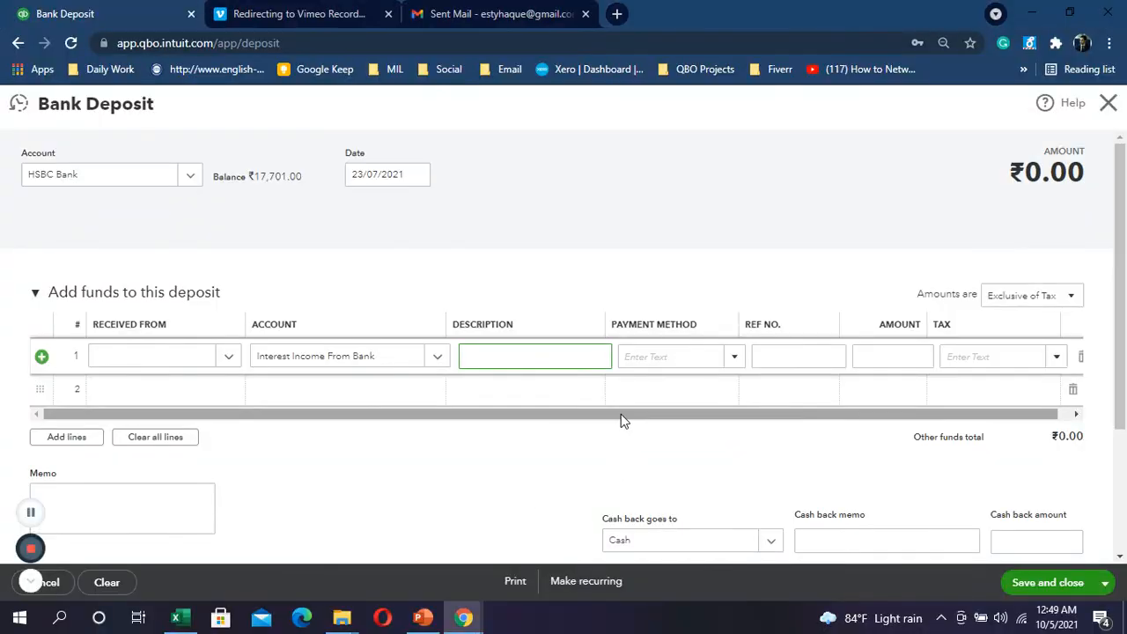
key("ctrl+v")
Step: Enter the 2,903.00 amount and save and close the deposit
key("alt+Tab")
key("alt+Tab")
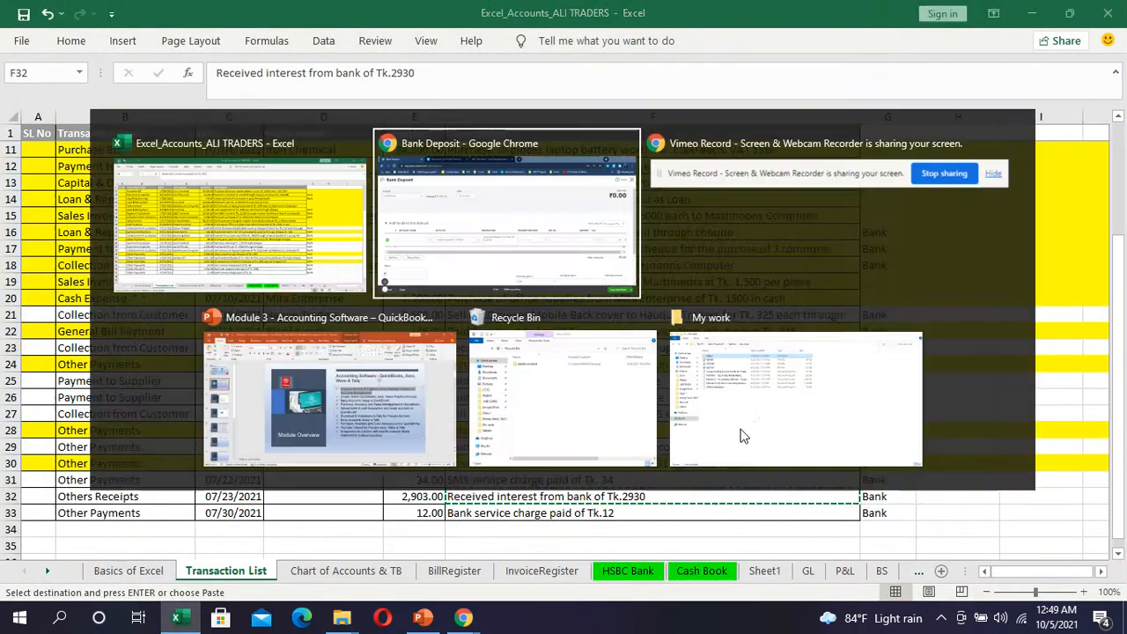
left_click(891, 368)
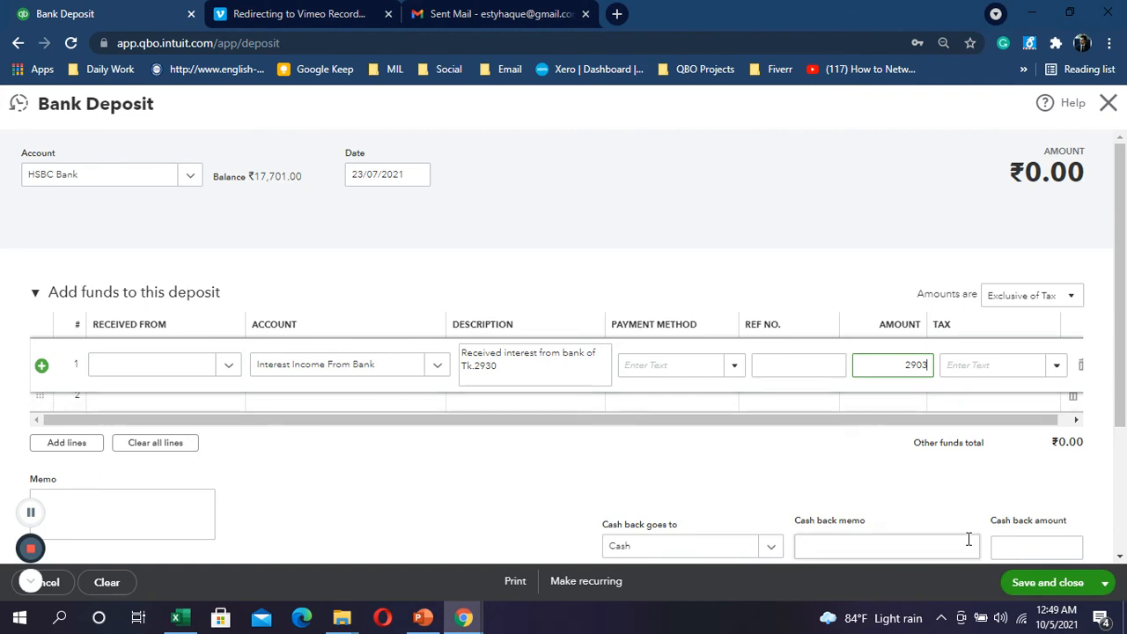
left_click(1070, 587)
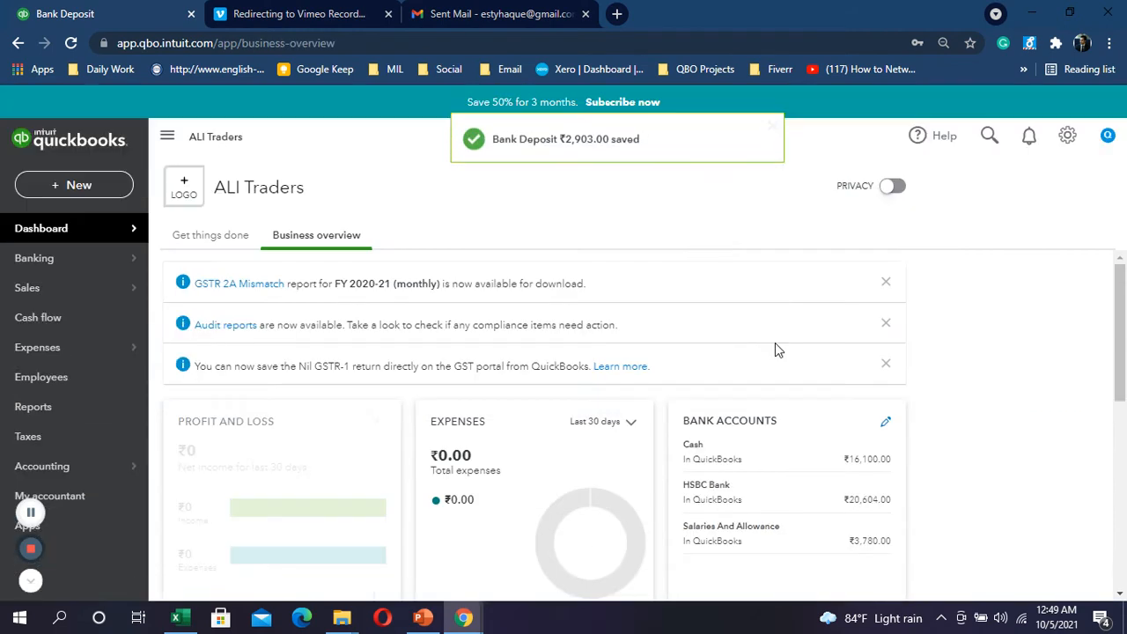
key("alt+Tab")
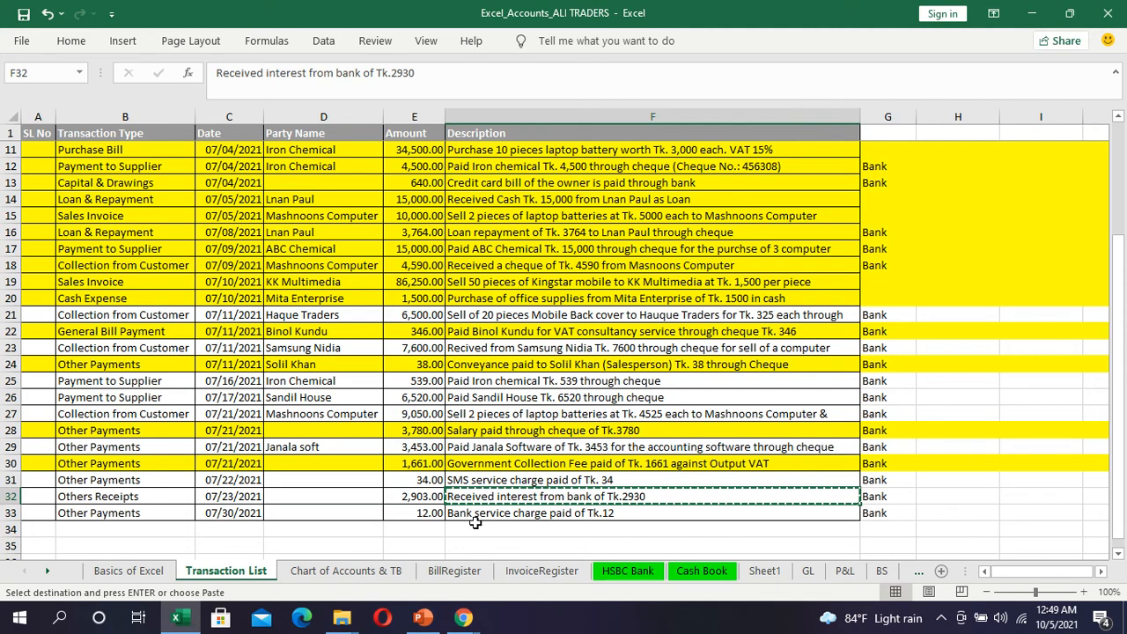
Step: Fill Excel row 32 dark yellow, select row 33, and return to QuickBooks
left_click(9, 496)
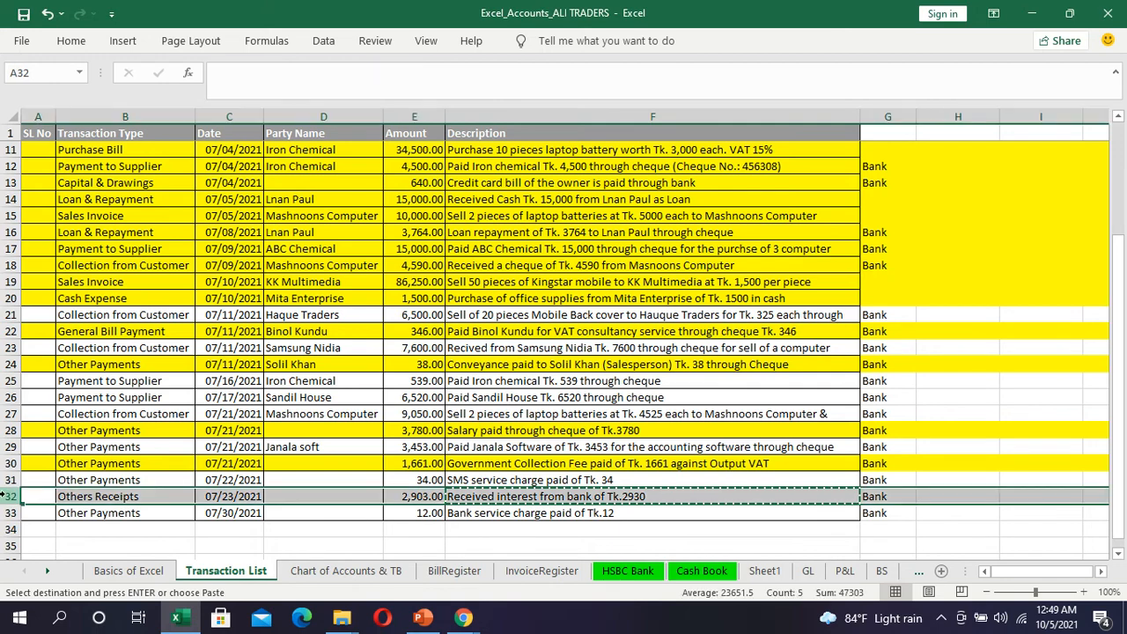
left_click(69, 44)
left_click(211, 100)
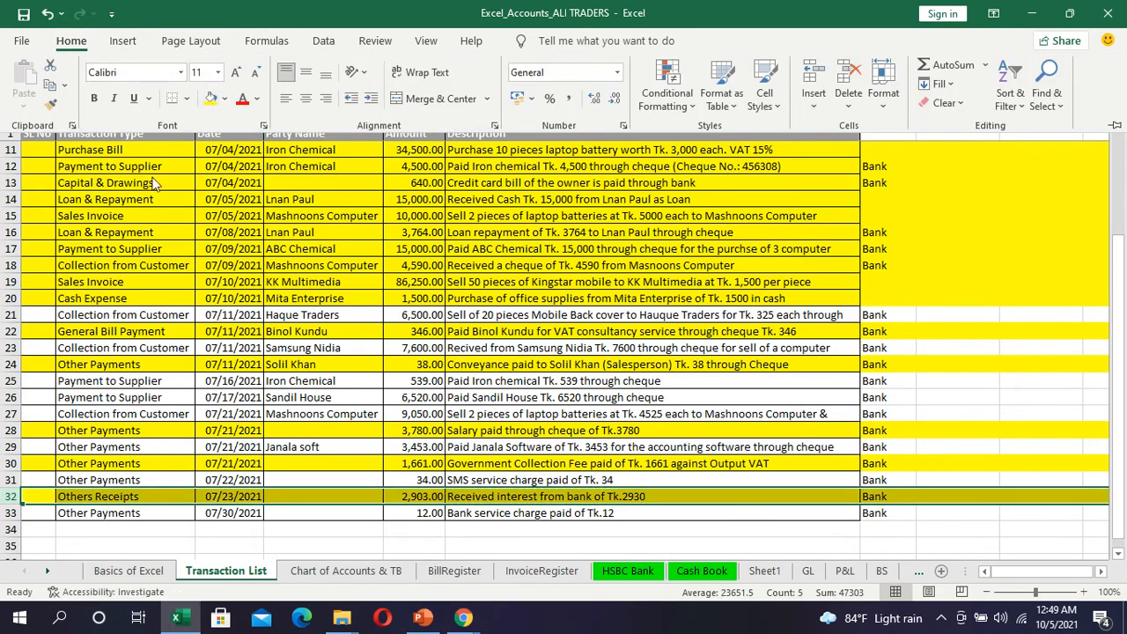
left_click(9, 513)
key("alt+Tab")
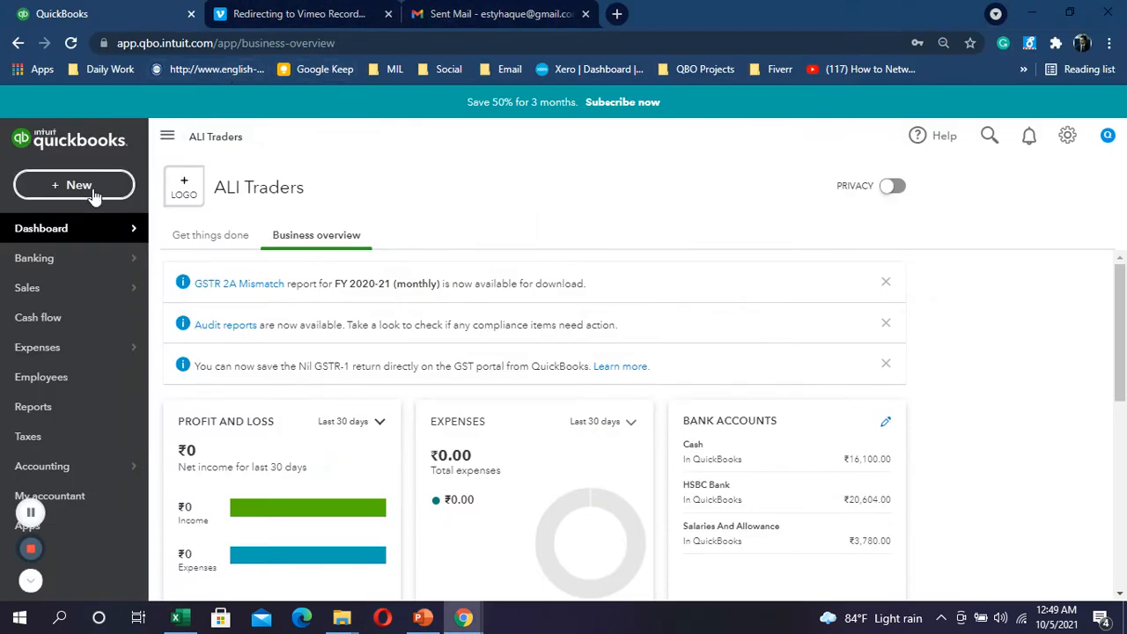
Step: Start a new expense dated 30/07/2021
left_click(70, 185)
left_click(240, 280)
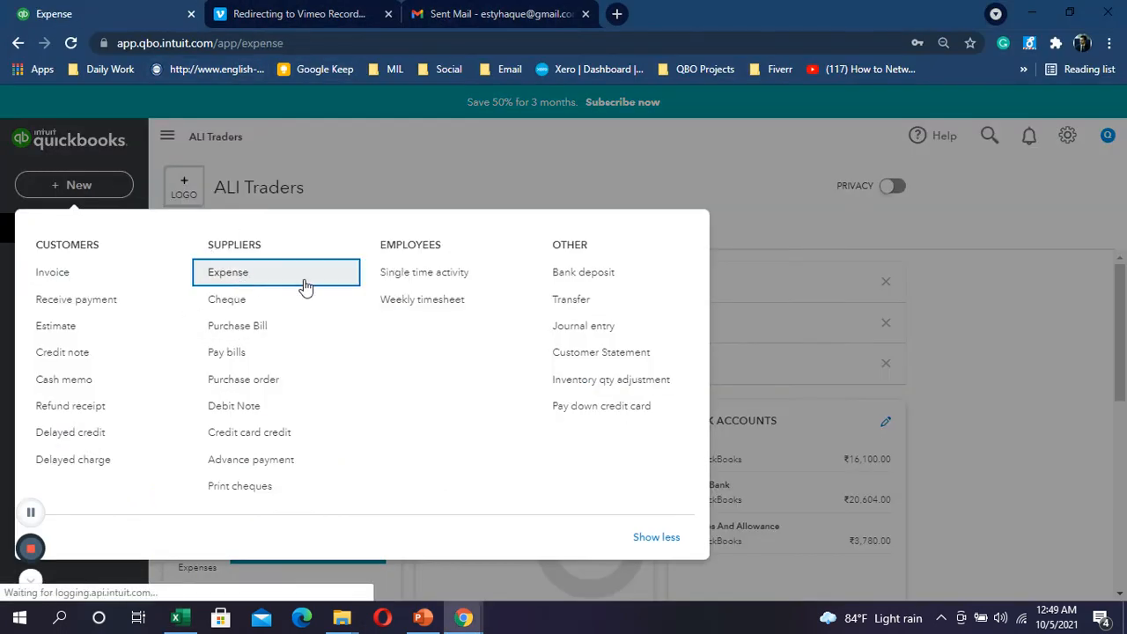
key("alt+Tab")
key("alt+Tab")
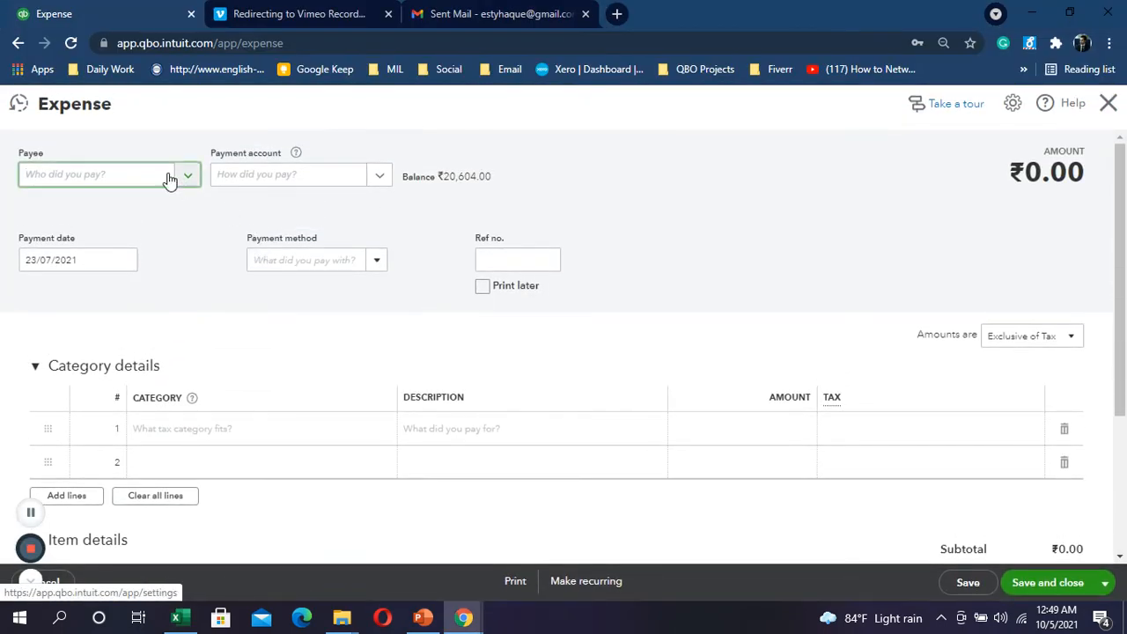
left_click(122, 263)
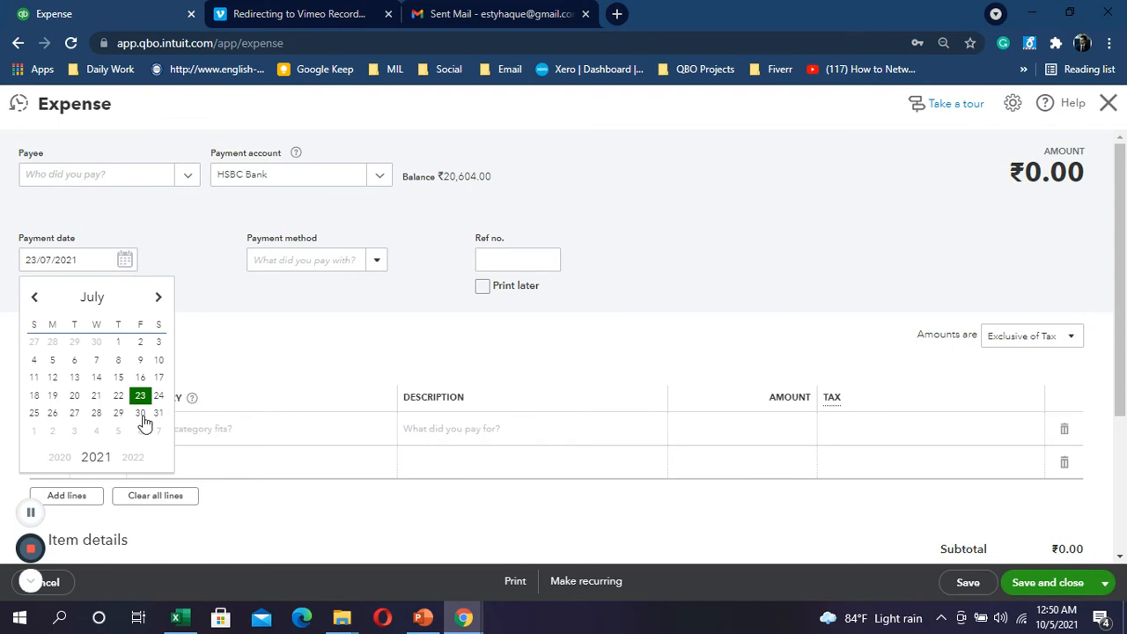
left_click(141, 416)
Step: Add a Bank charges category line for ₹12.00
left_click(223, 430)
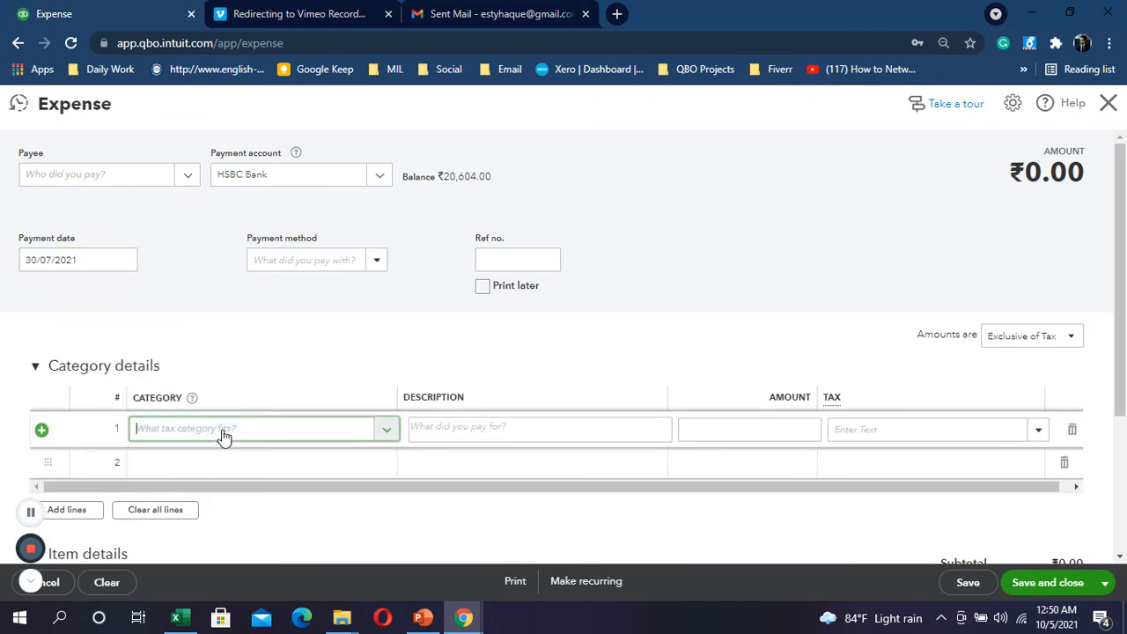
type("bank")
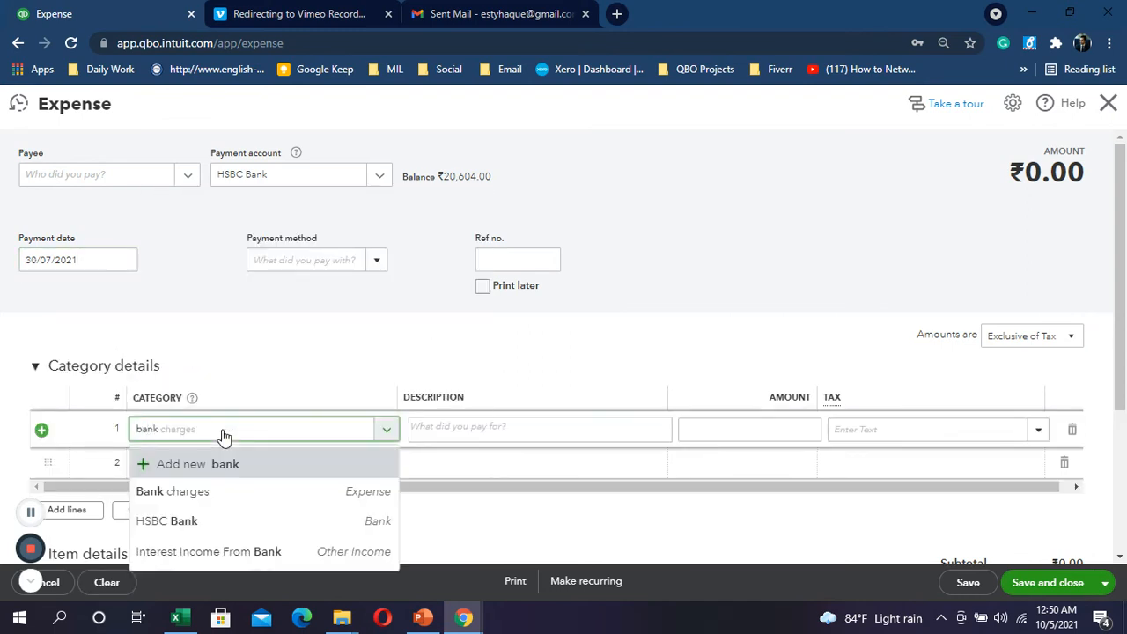
left_click(192, 495)
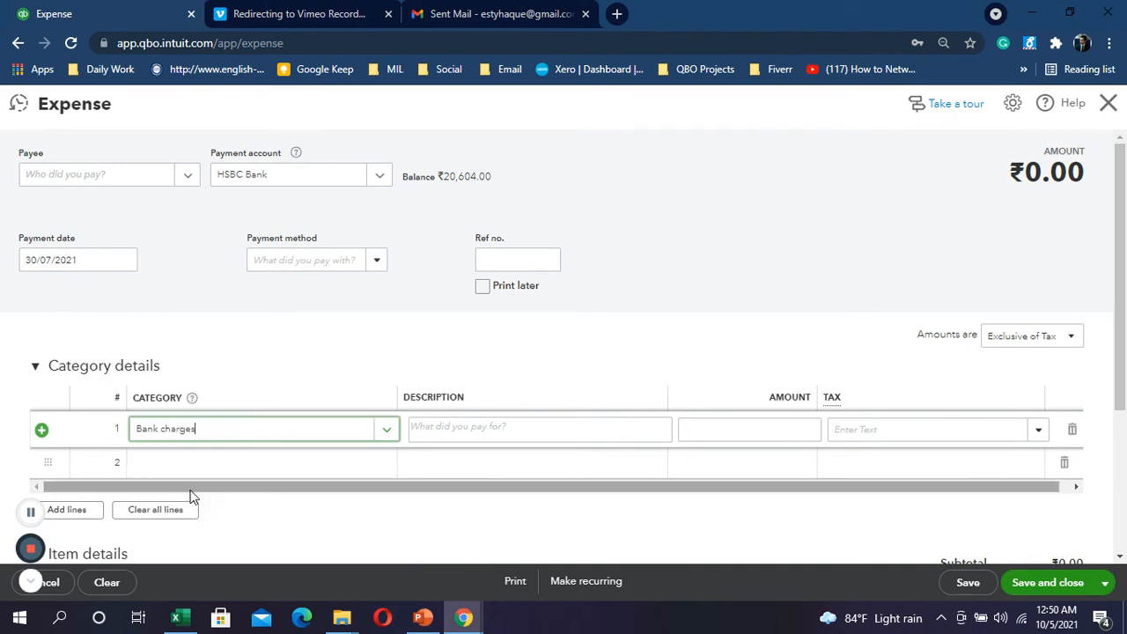
left_click(812, 431)
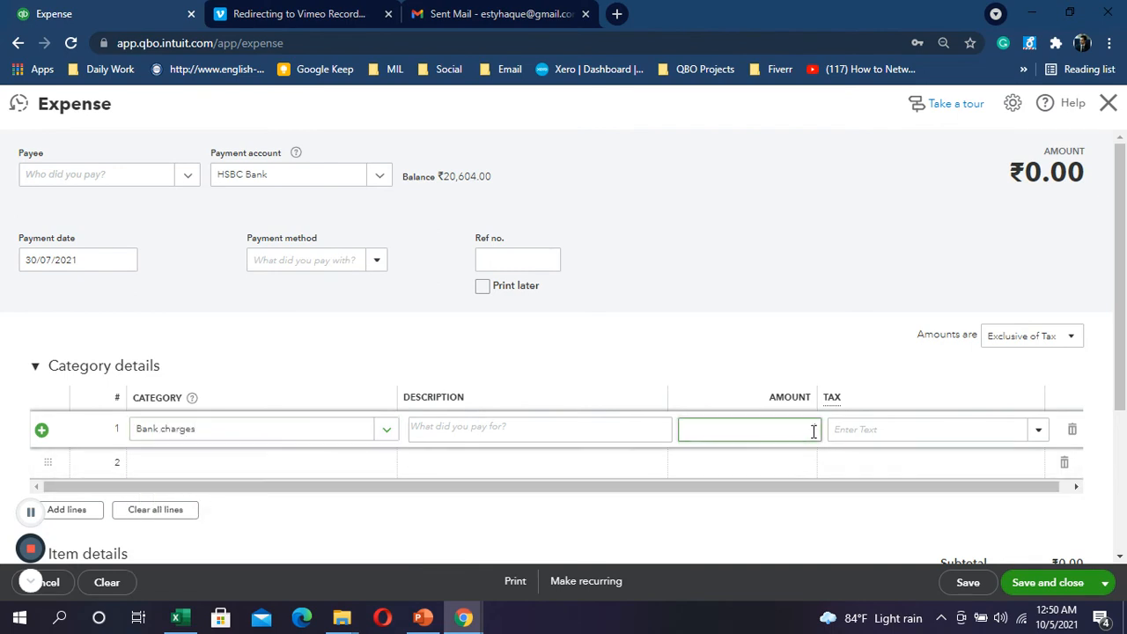
key("alt+Tab")
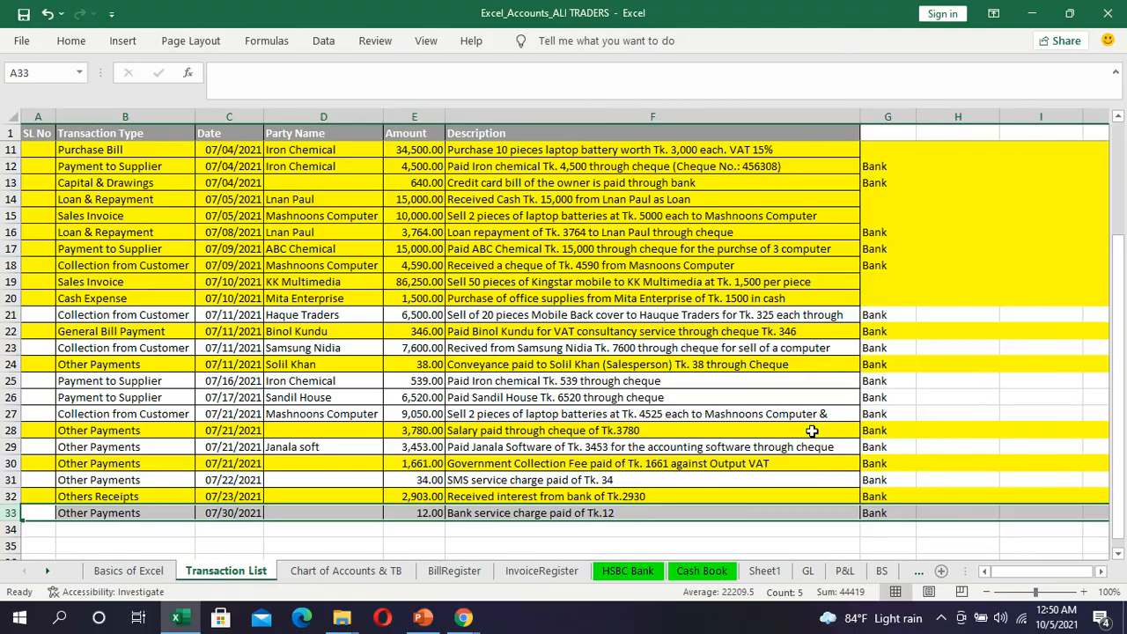
key("alt+Tab")
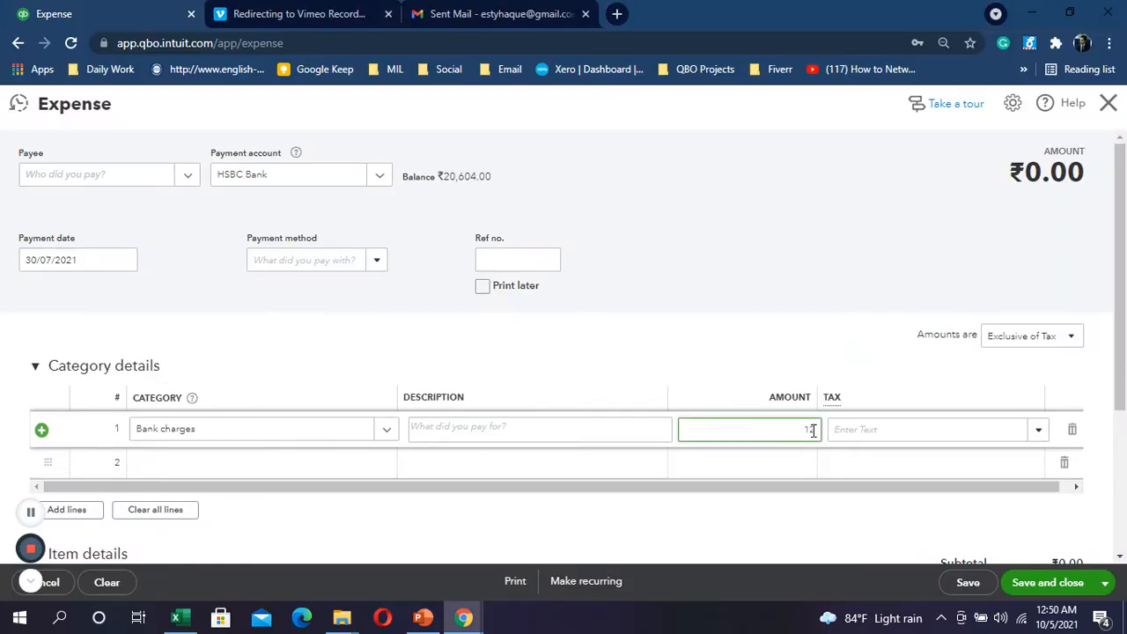
Step: Mark the amounts Out of scope of Tax and save the bank charge expense
left_click(1069, 336)
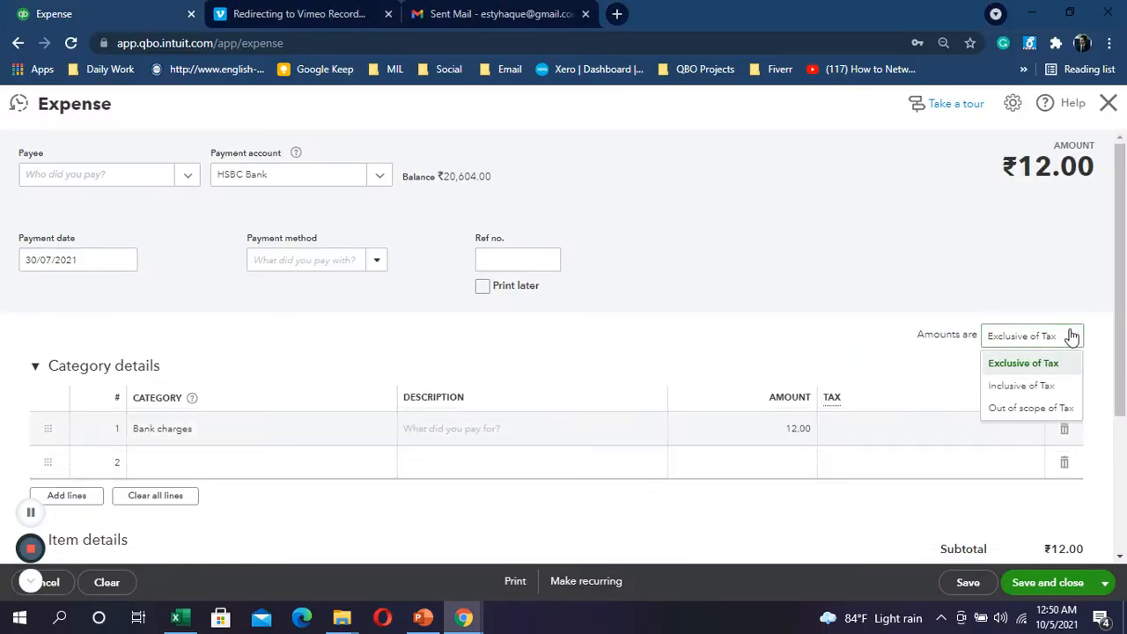
left_click(1047, 412)
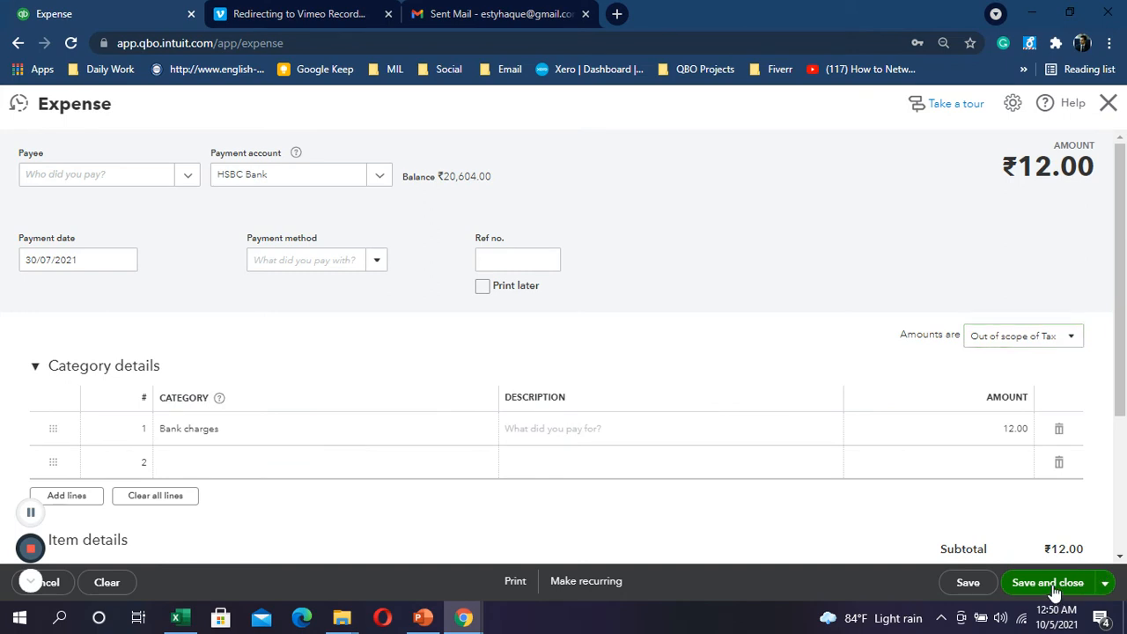
left_click(1048, 583)
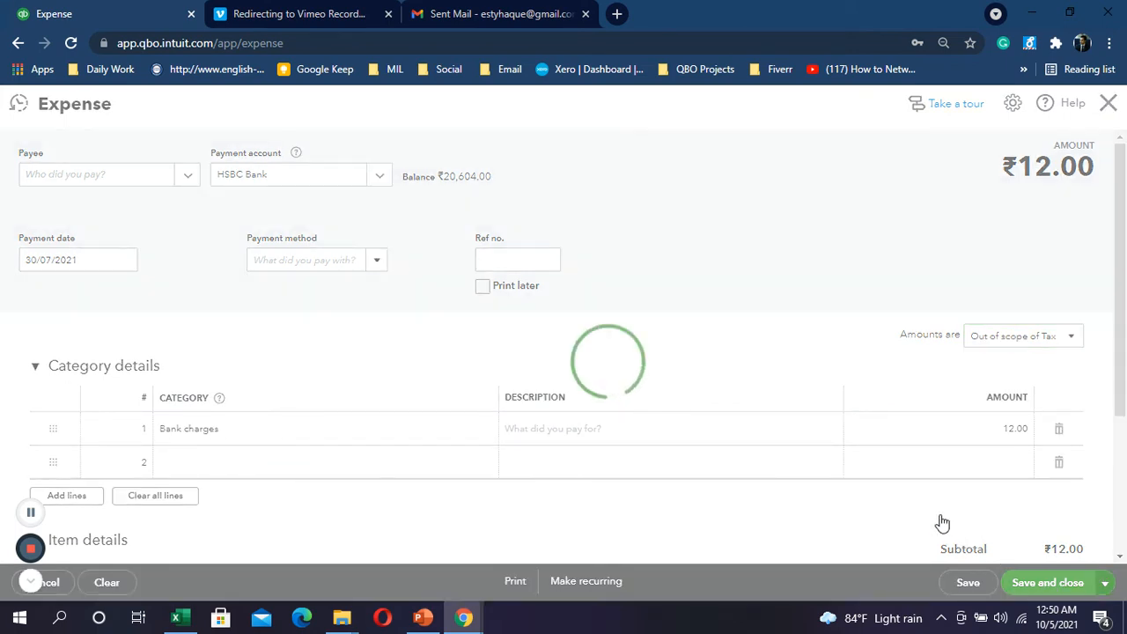
key("alt+Tab")
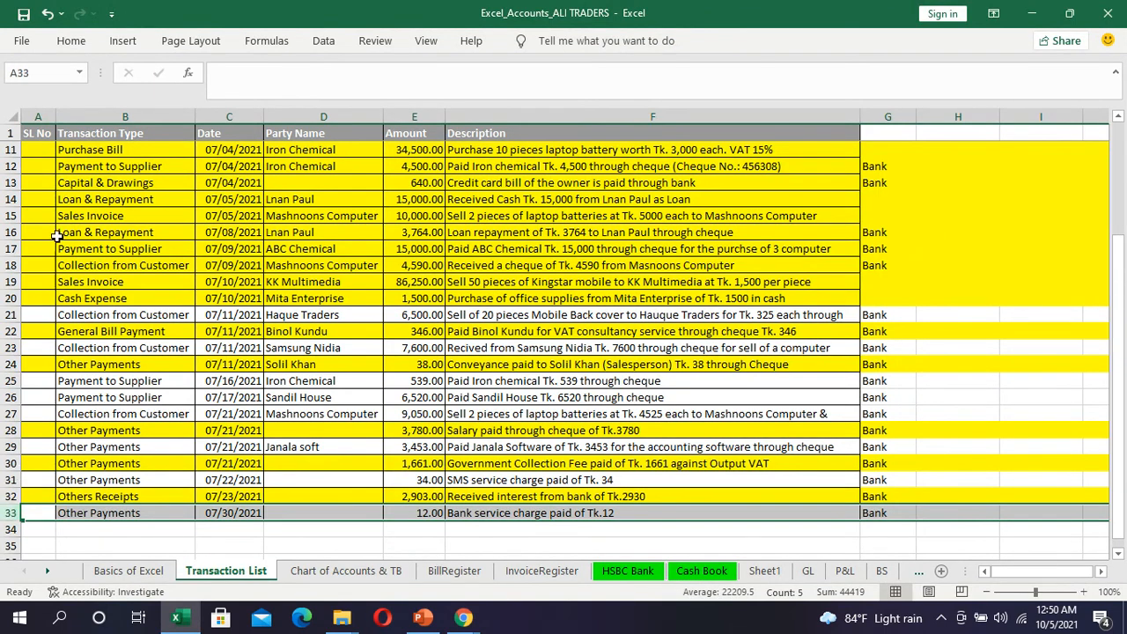
Step: Fill row 33's bank service charge yellow, then select row 21 in the transaction list
left_click(71, 40)
left_click(210, 98)
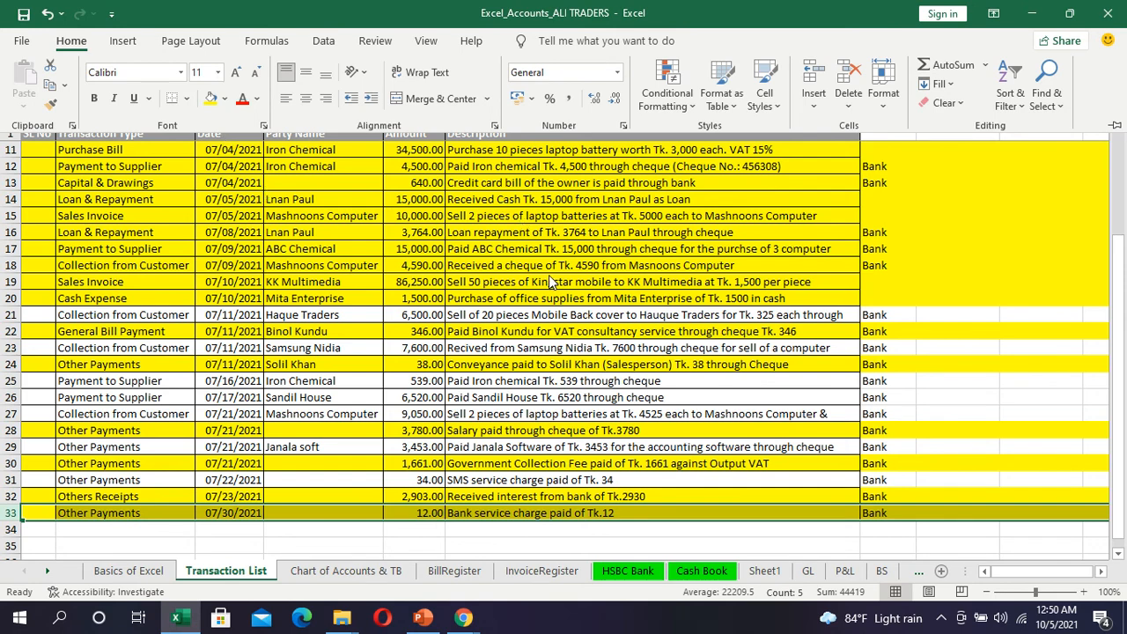
scroll(550, 281, "up", 3)
scroll(549, 274, "down", 2)
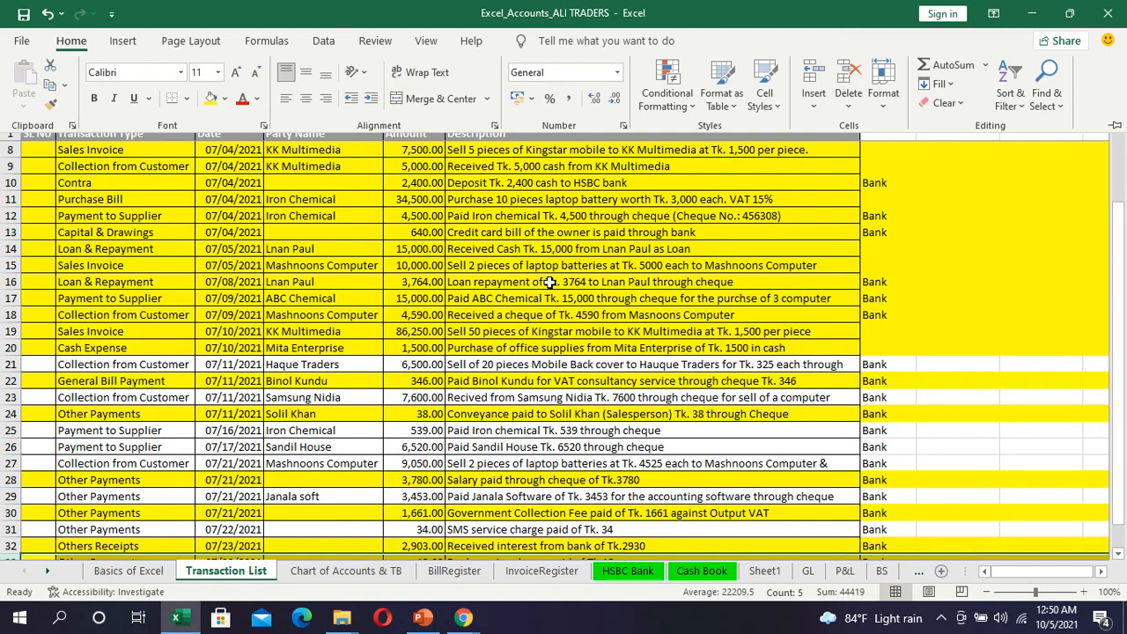
left_click(461, 365)
left_click(9, 365)
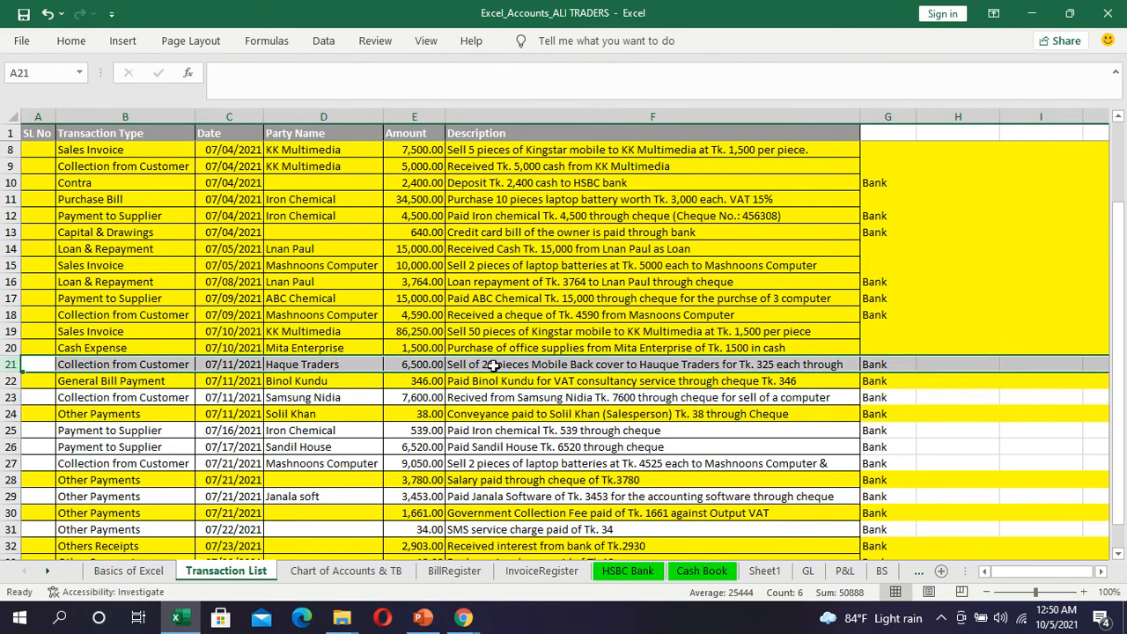
scroll(508, 370, "up", 2)
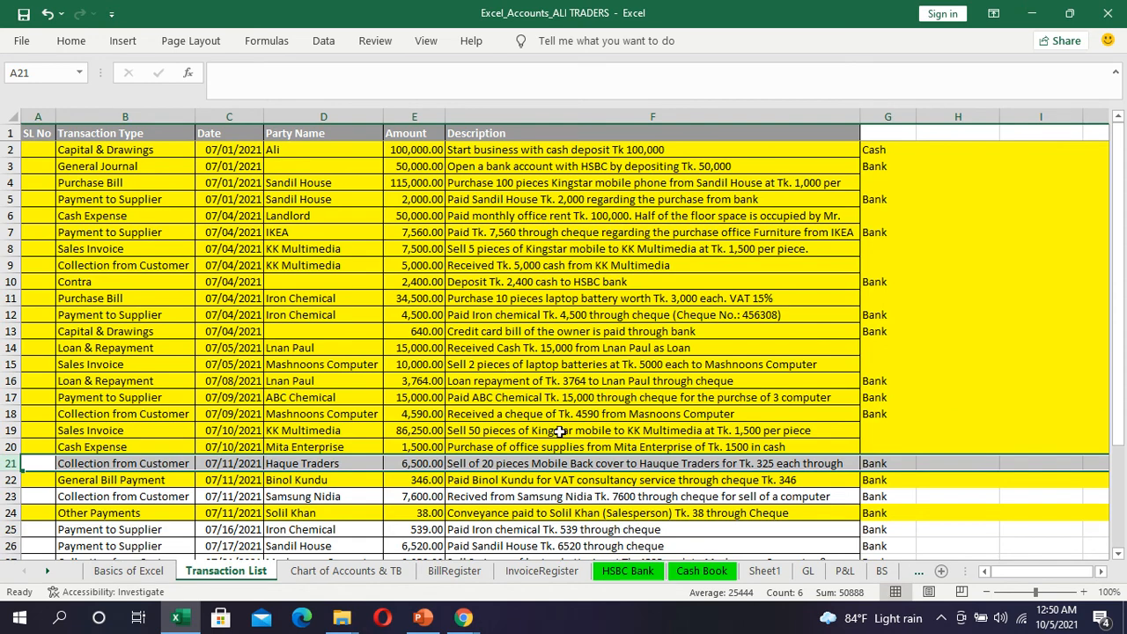
scroll(559, 432, "down", 2)
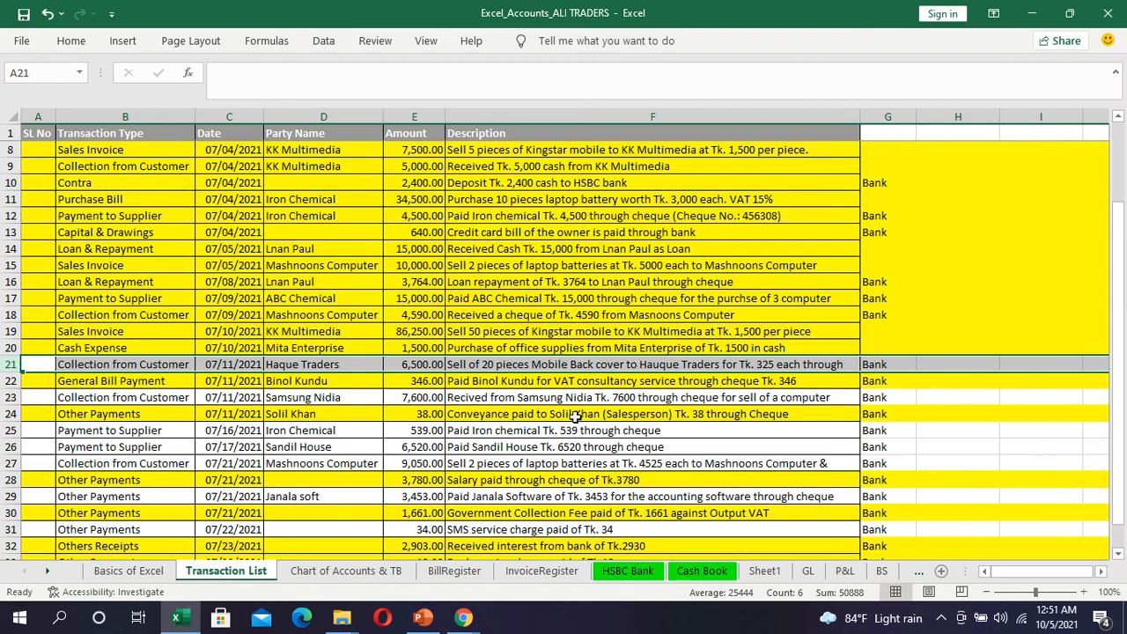
Step: Return to QuickBooks and open the Profit and Loss report from the Reports list
mouse_move(464, 618)
left_click(371, 572)
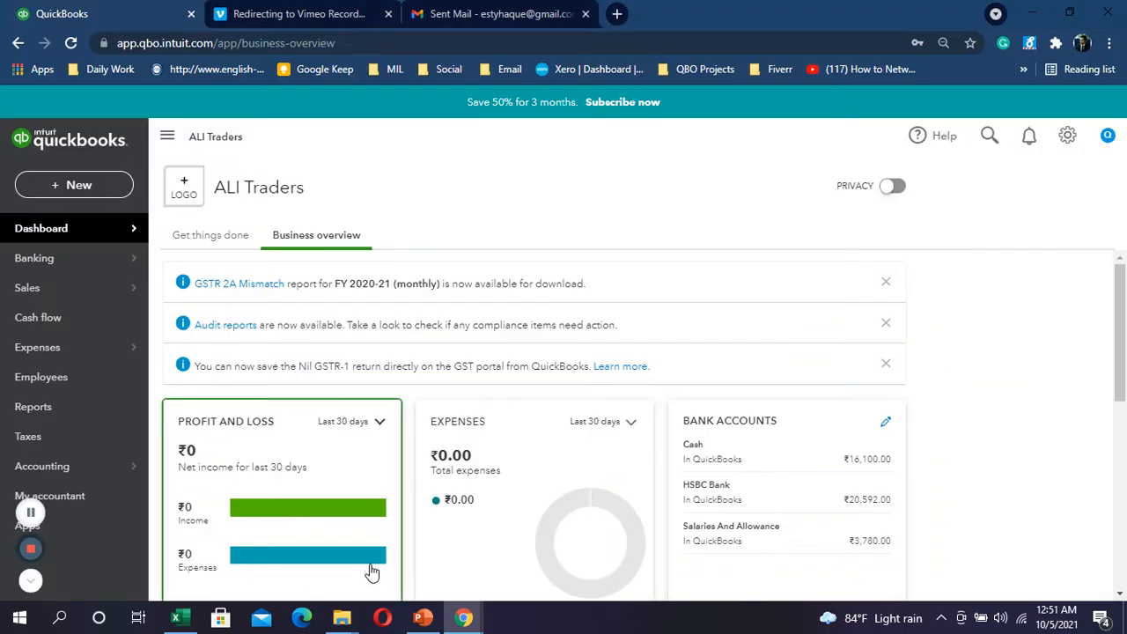
left_click(74, 419)
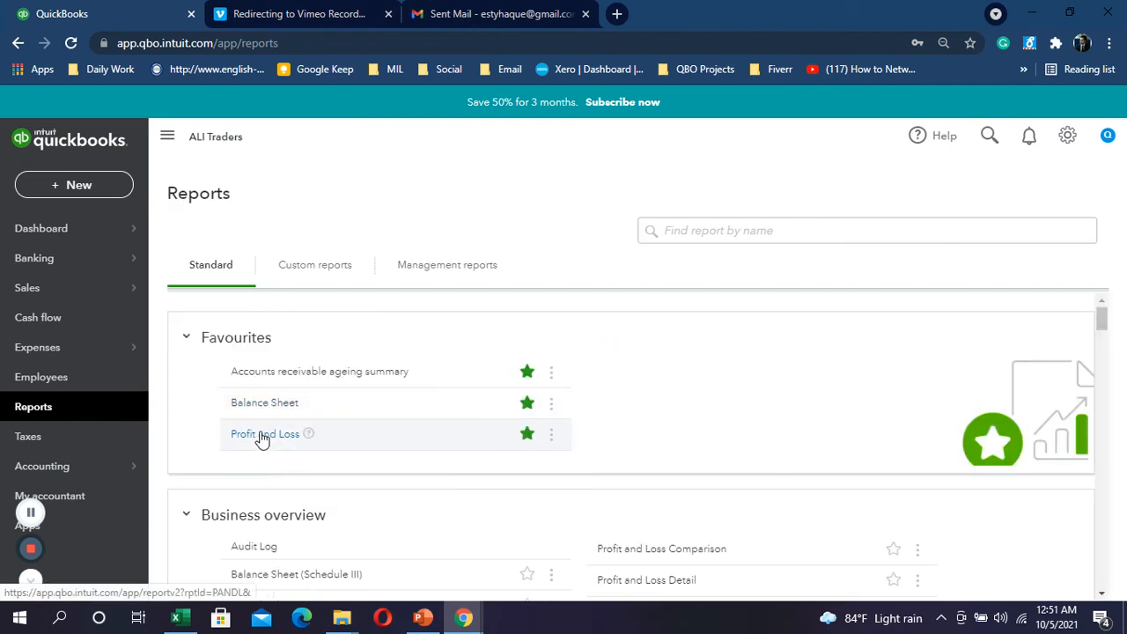
left_click(262, 437)
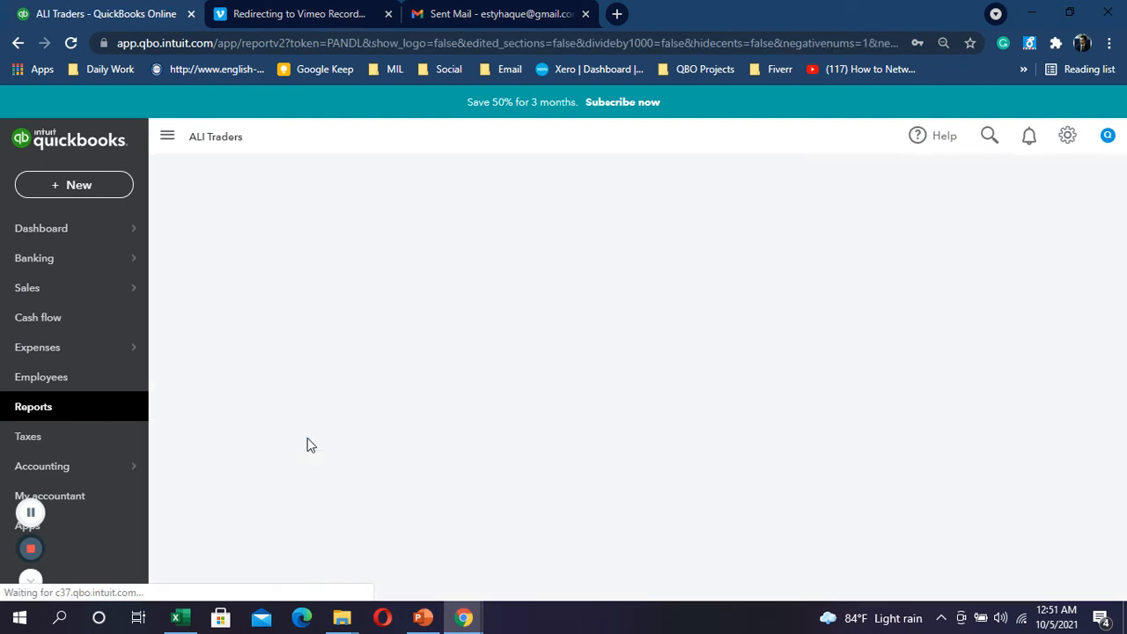
scroll(428, 466, "down", 3)
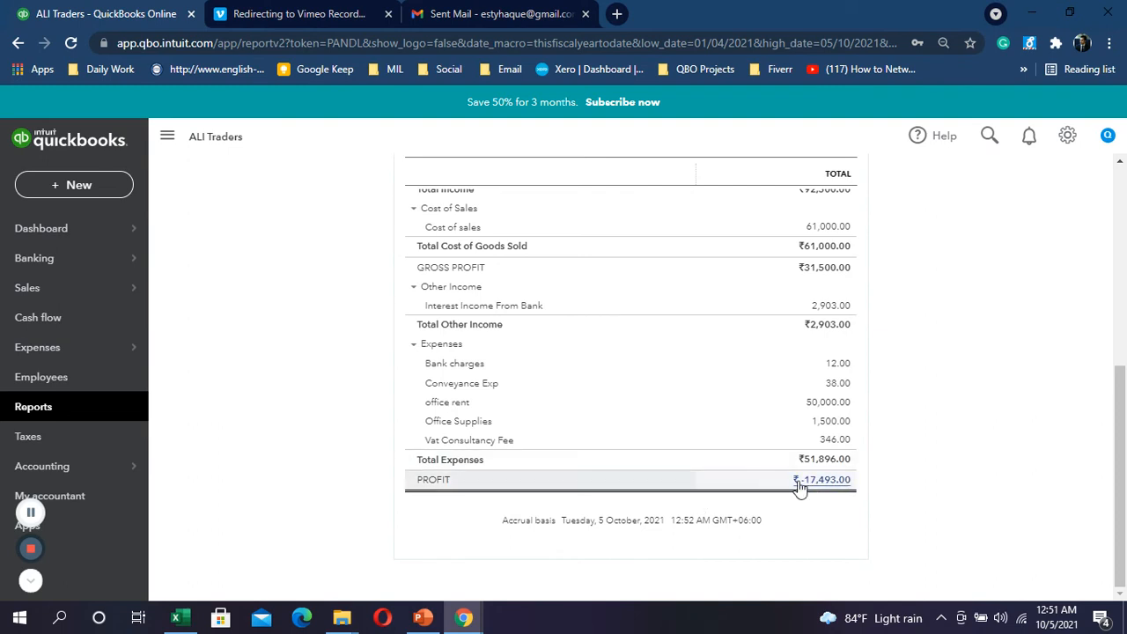
scroll(815, 495, "up", 3)
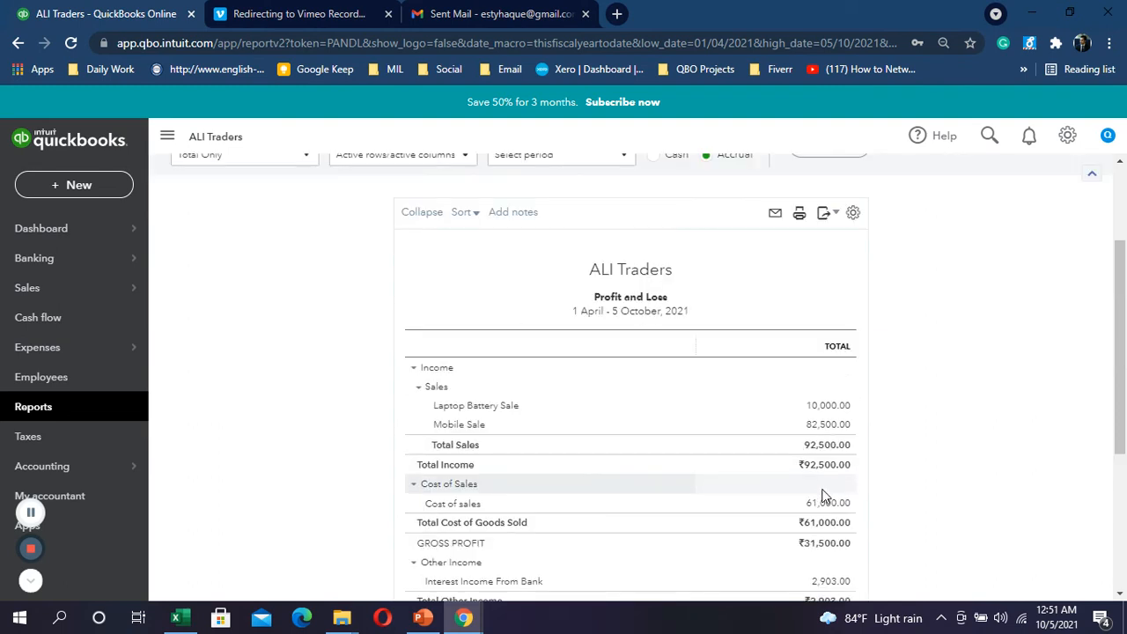
scroll(819, 496, "up", 2)
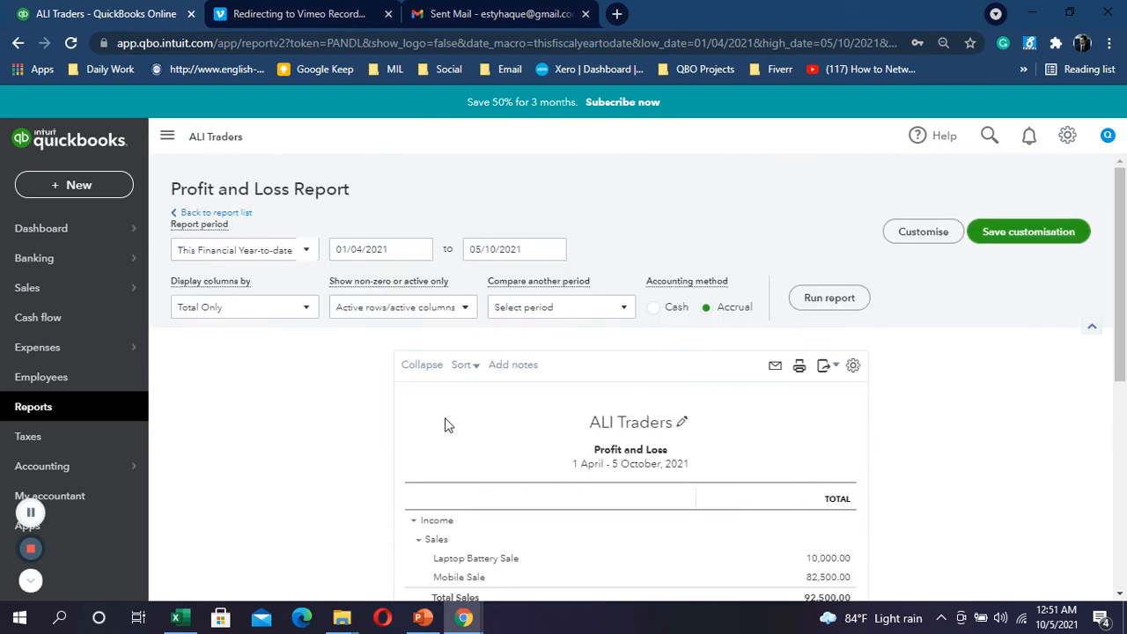
Step: Set the report dates to 01/07/2021 through 31/07/2021 and run the report
left_click(424, 254)
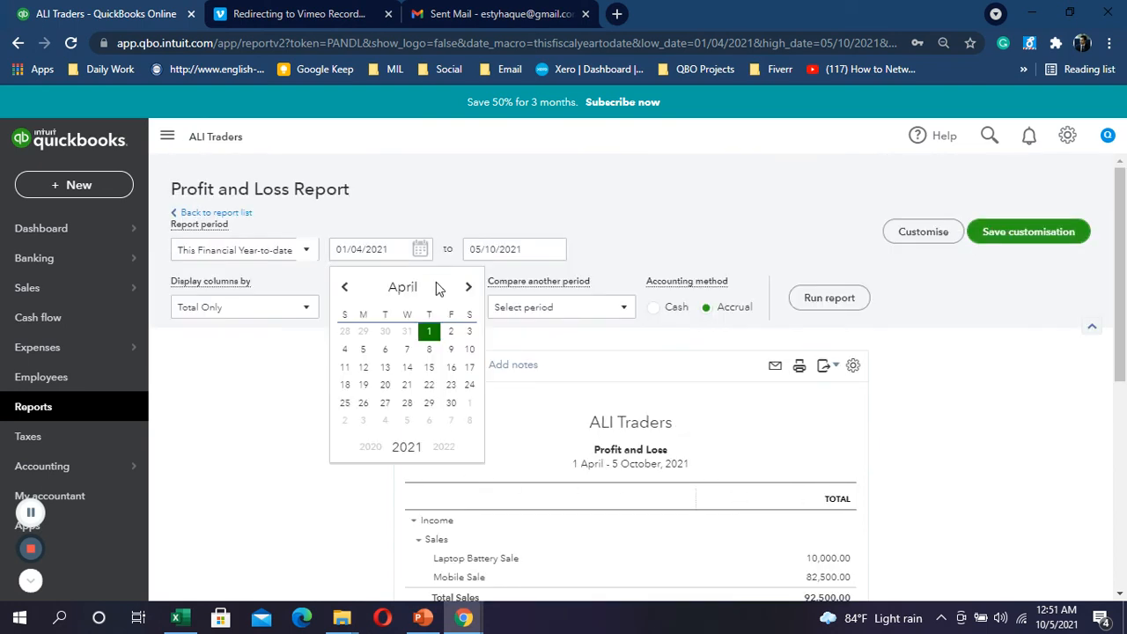
left_click(468, 288)
left_click(467, 288)
left_click(467, 288)
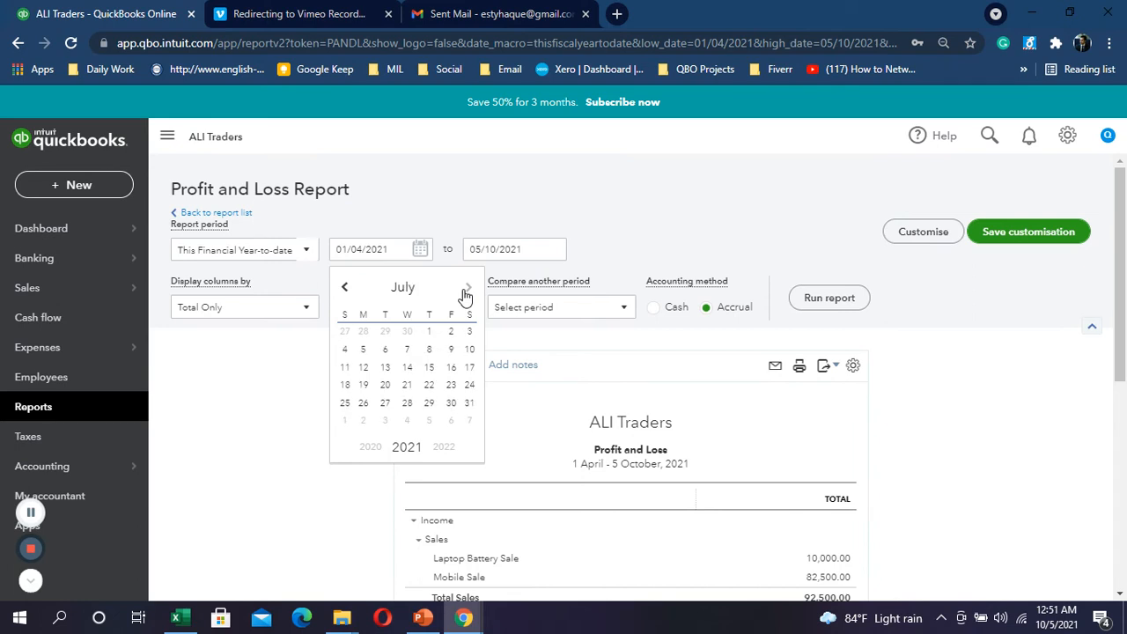
left_click(430, 333)
left_click(552, 250)
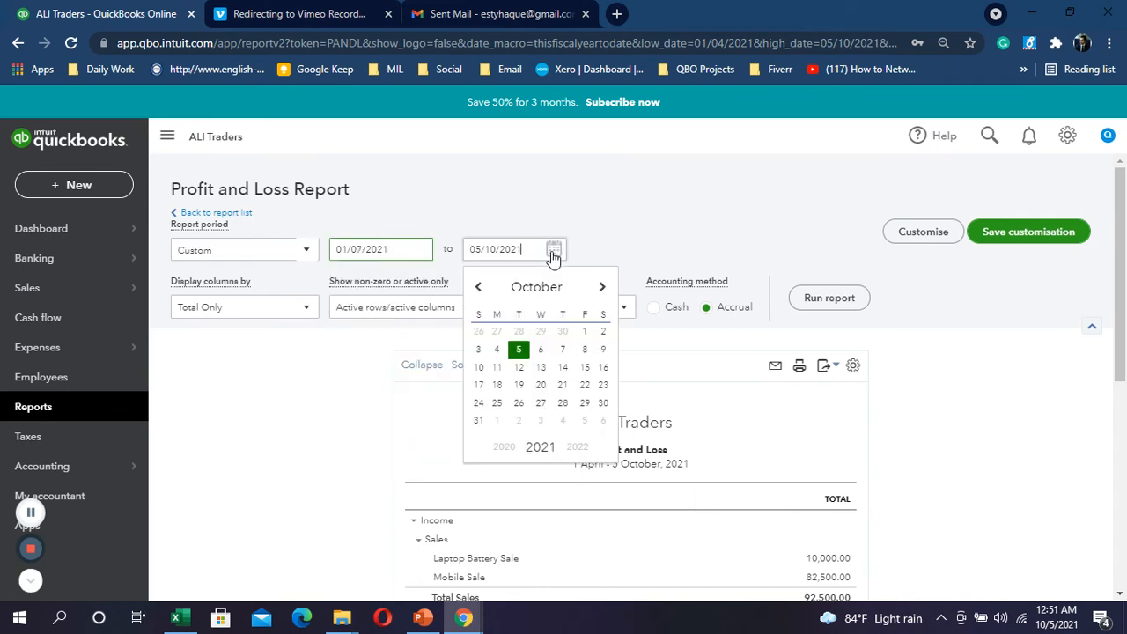
left_click(479, 288)
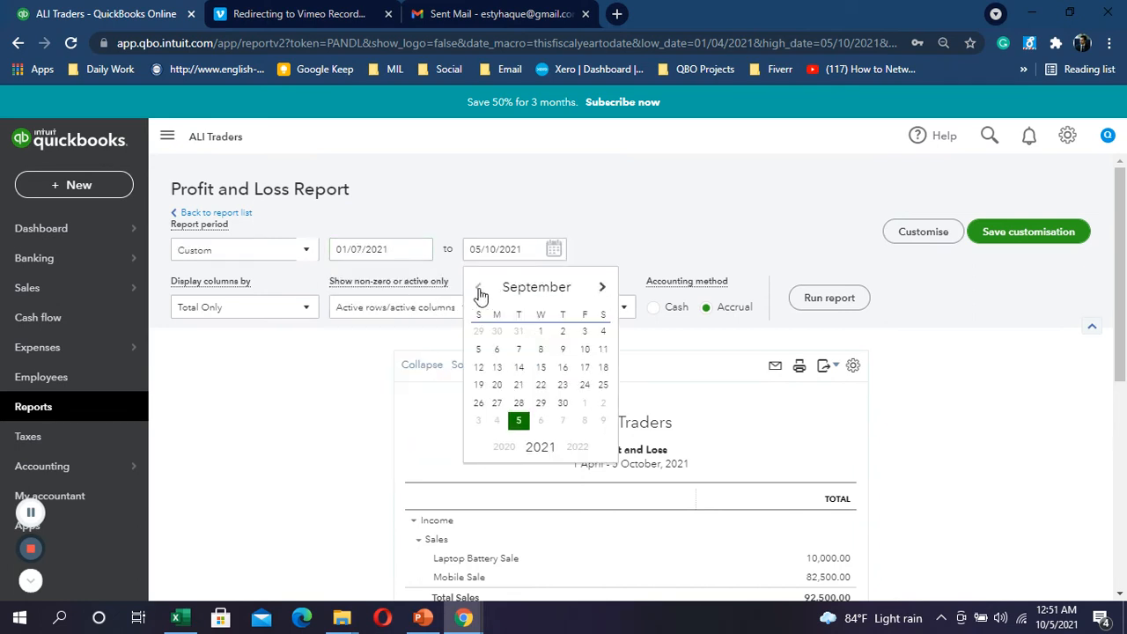
left_click(480, 289)
left_click(479, 289)
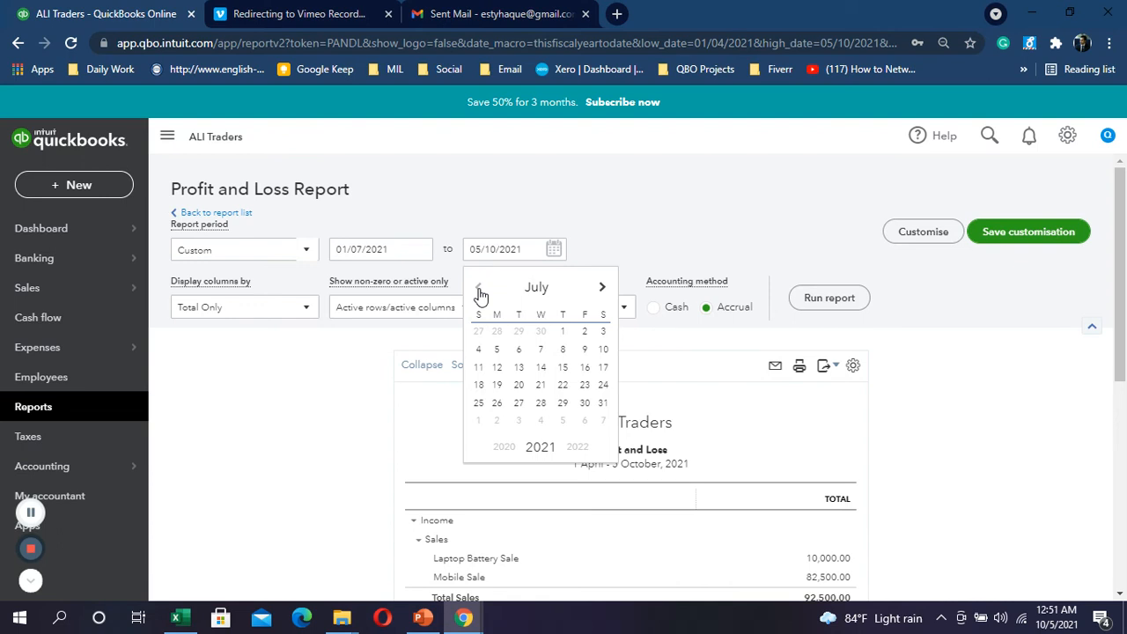
left_click(603, 403)
left_click(812, 299)
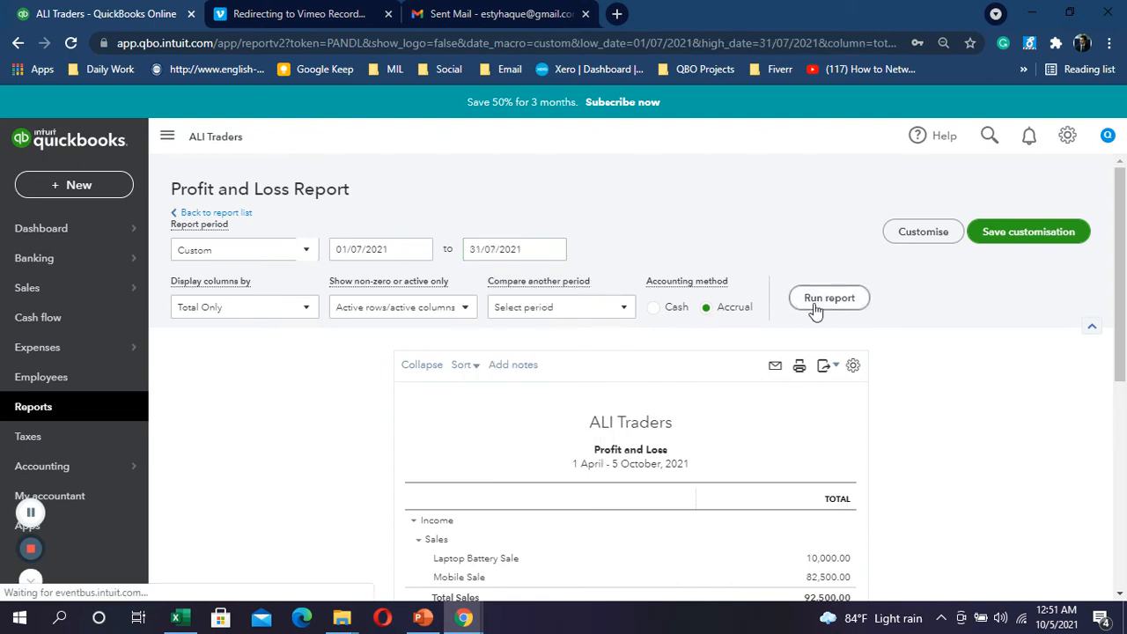
Step: Review the July report: Total Sales ₹92,500.00 and a loss of ₹-17,493.00
scroll(814, 307, "down", 2)
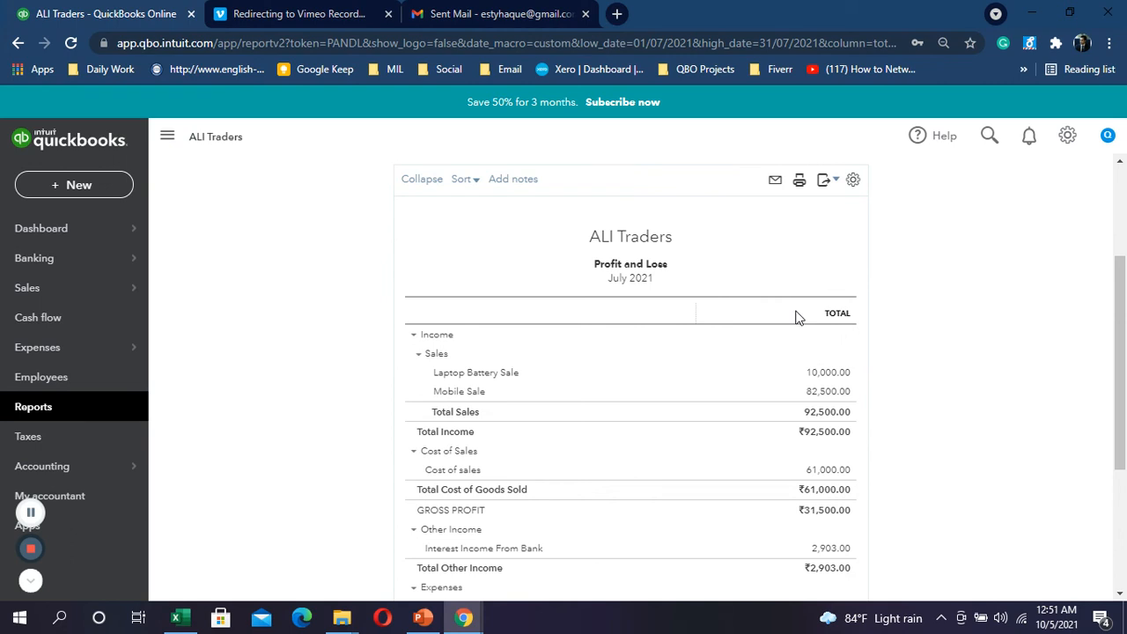
scroll(797, 317, "down", 1)
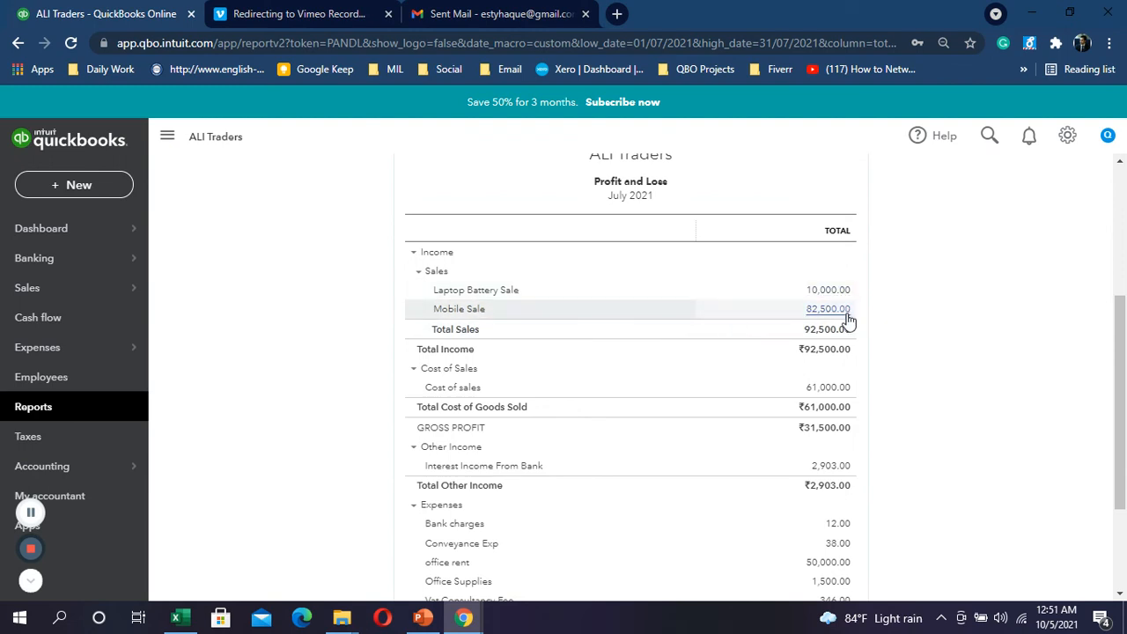
scroll(821, 360, "down", 1)
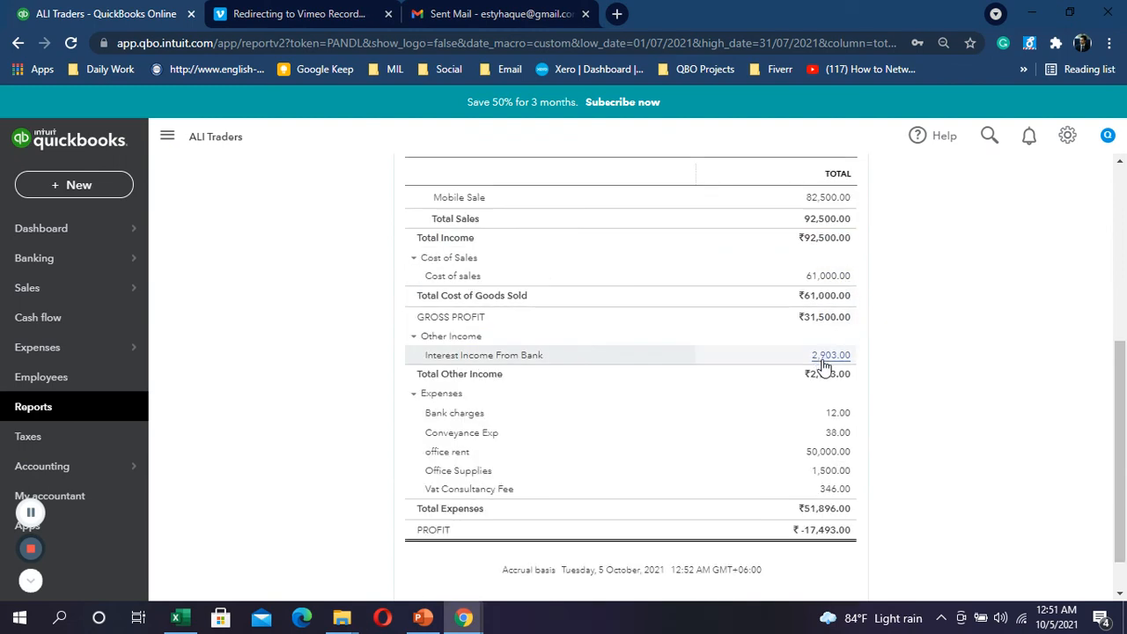
scroll(740, 441, "down", 1)
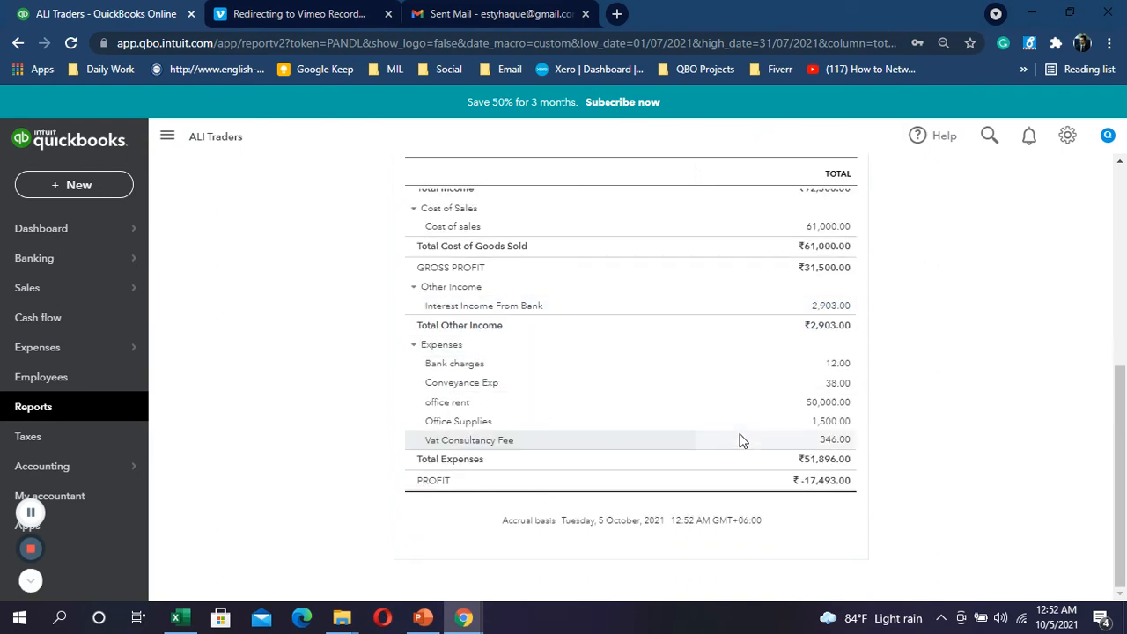
scroll(777, 437, "up", 6)
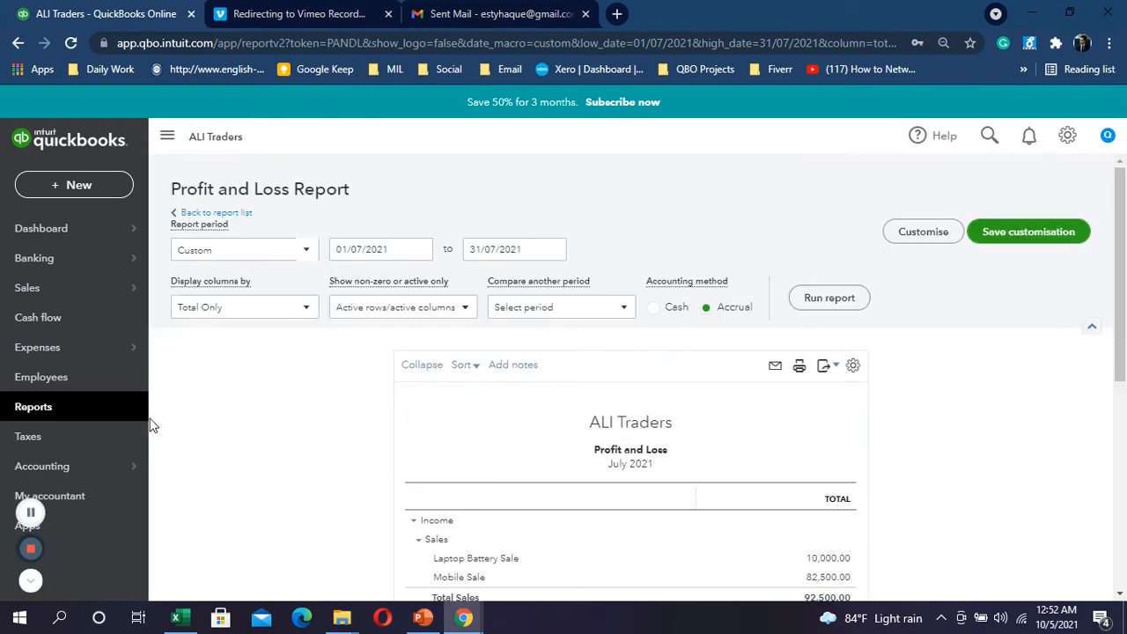
Step: Open the Balance Sheet and drill into the VAT Payable -1,661.00 amount under Liabilities
left_click(56, 420)
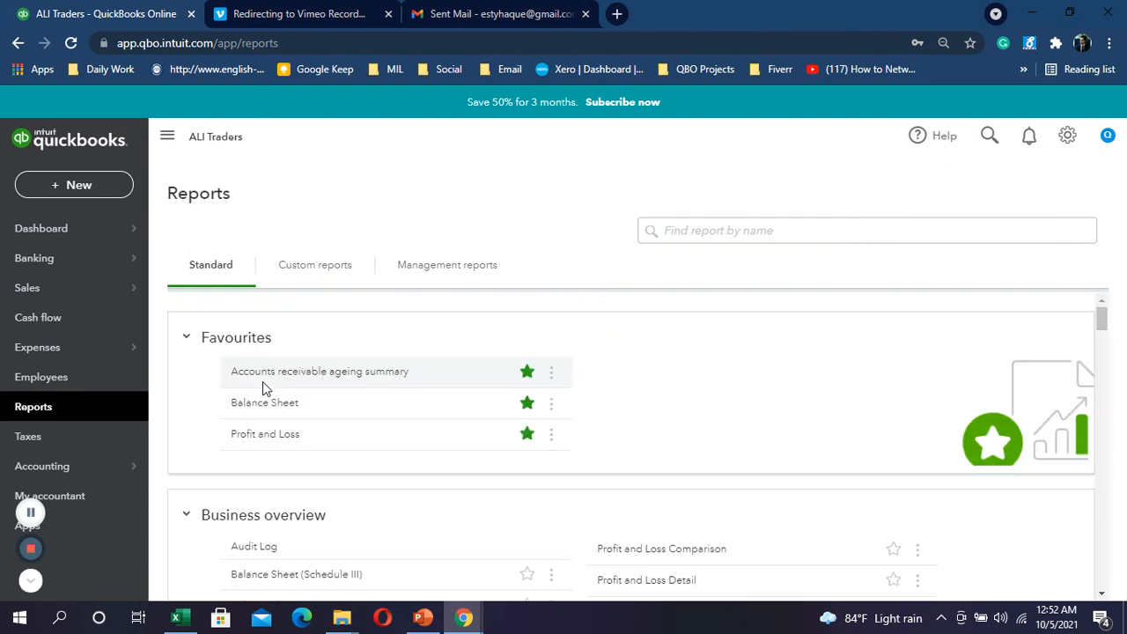
left_click(236, 405)
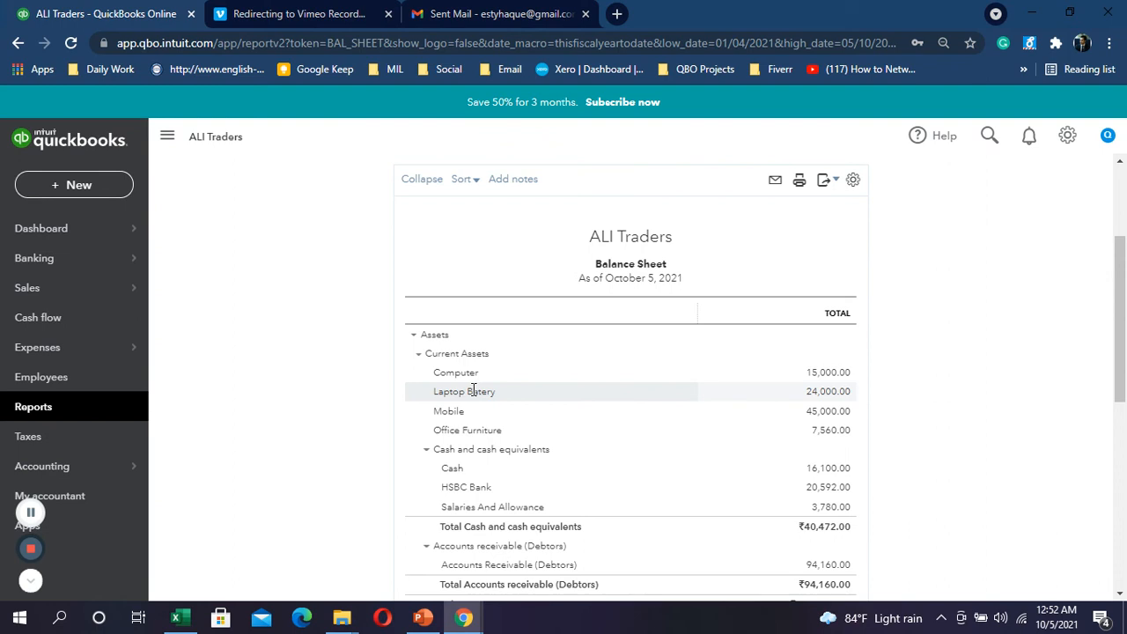
scroll(474, 390, "down", 1)
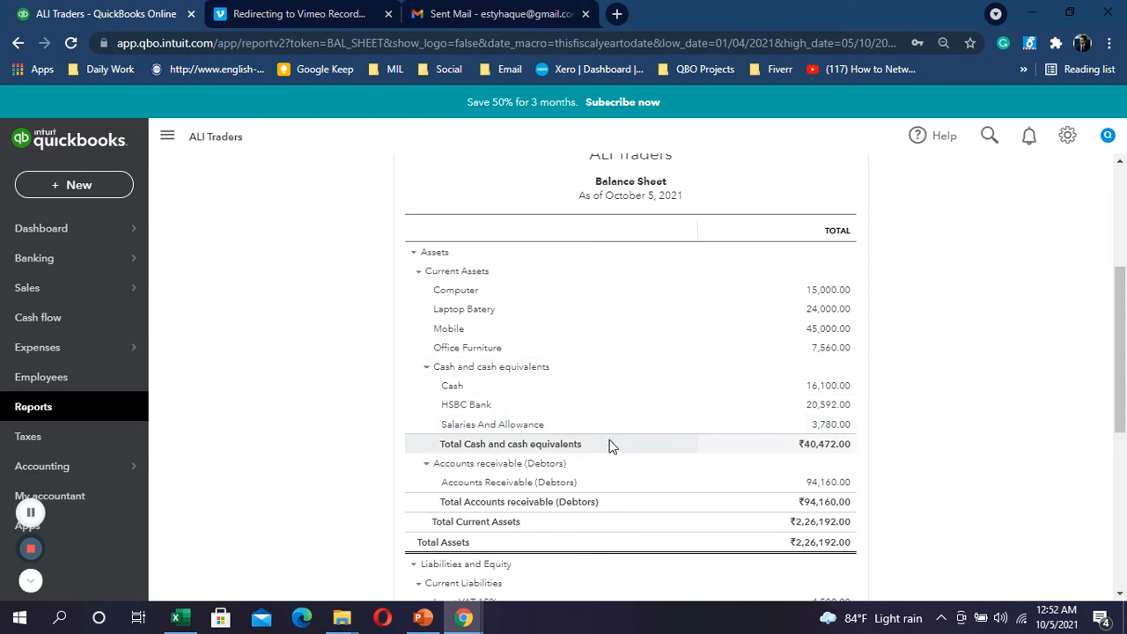
scroll(613, 447, "down", 1)
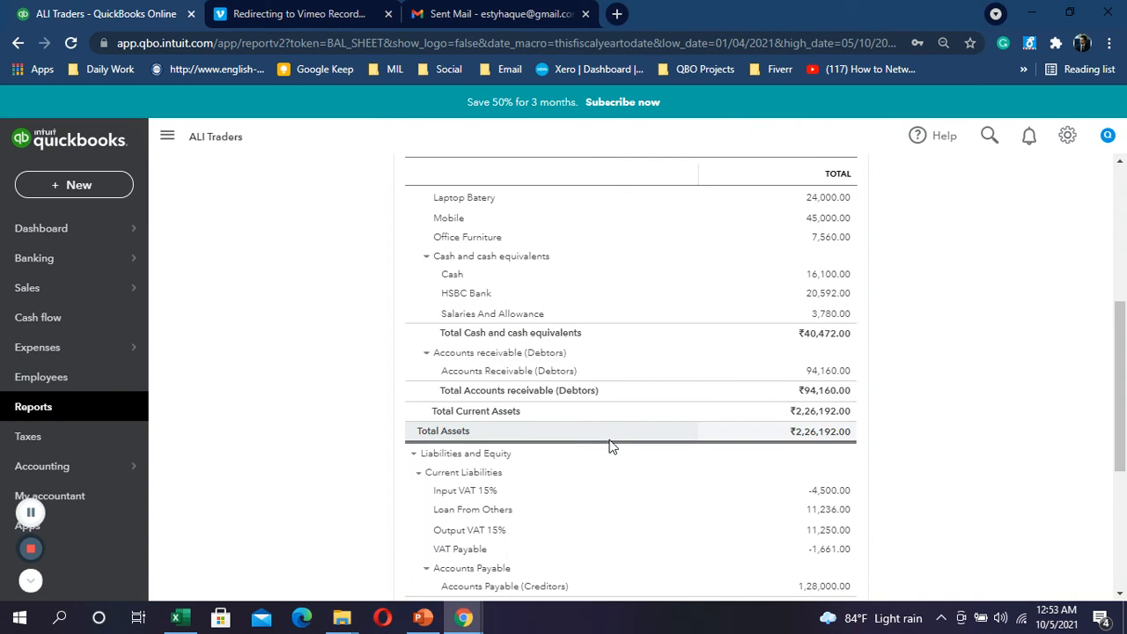
scroll(633, 432, "up", 1)
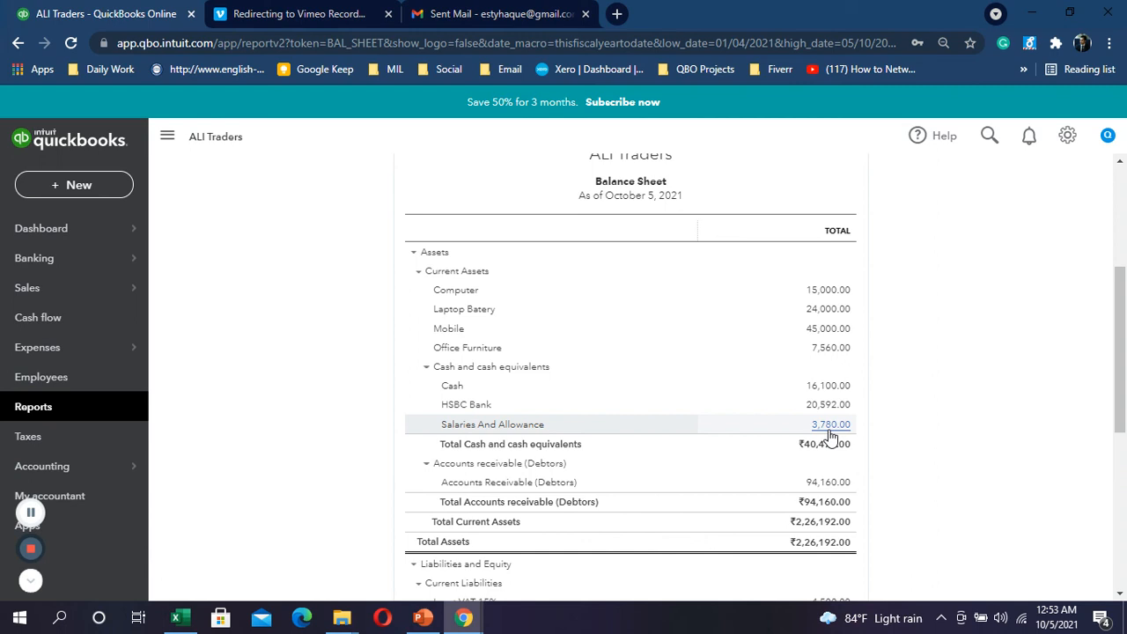
scroll(824, 422, "down", 2)
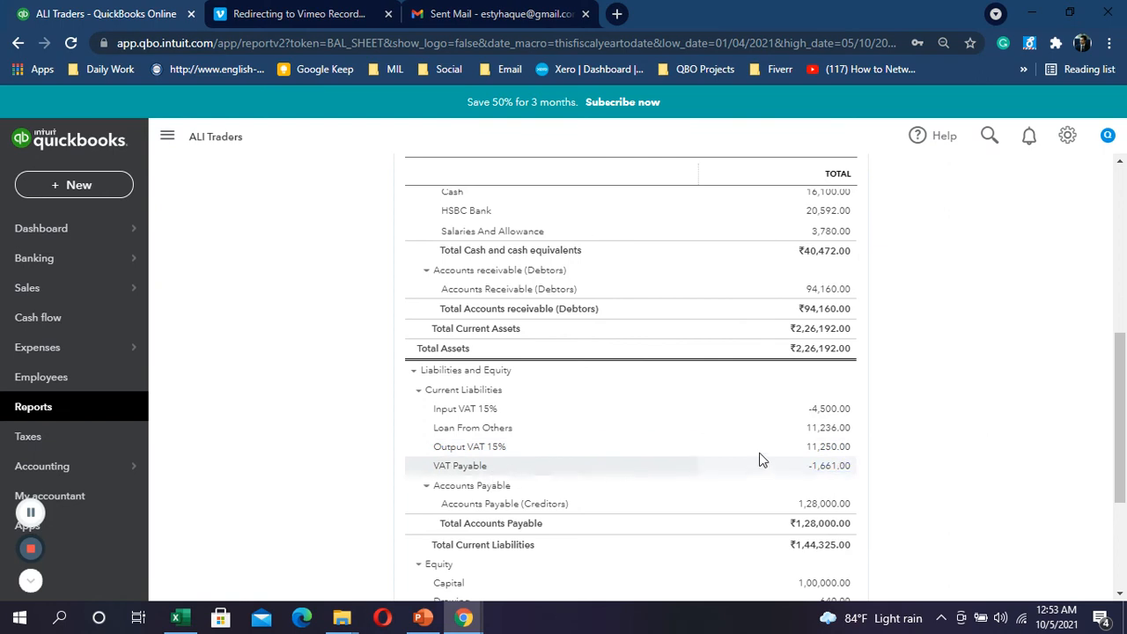
left_click(837, 469)
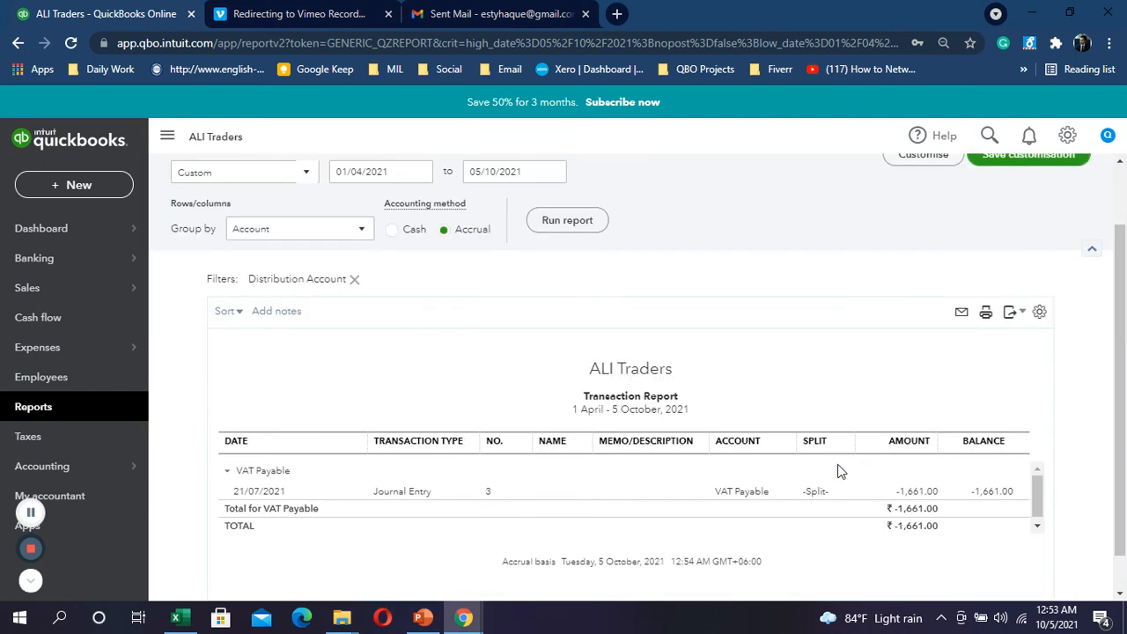
Step: Change journal entry 3's first-line account from VAT Payable to Output VAT 15% and save it
left_click(916, 493)
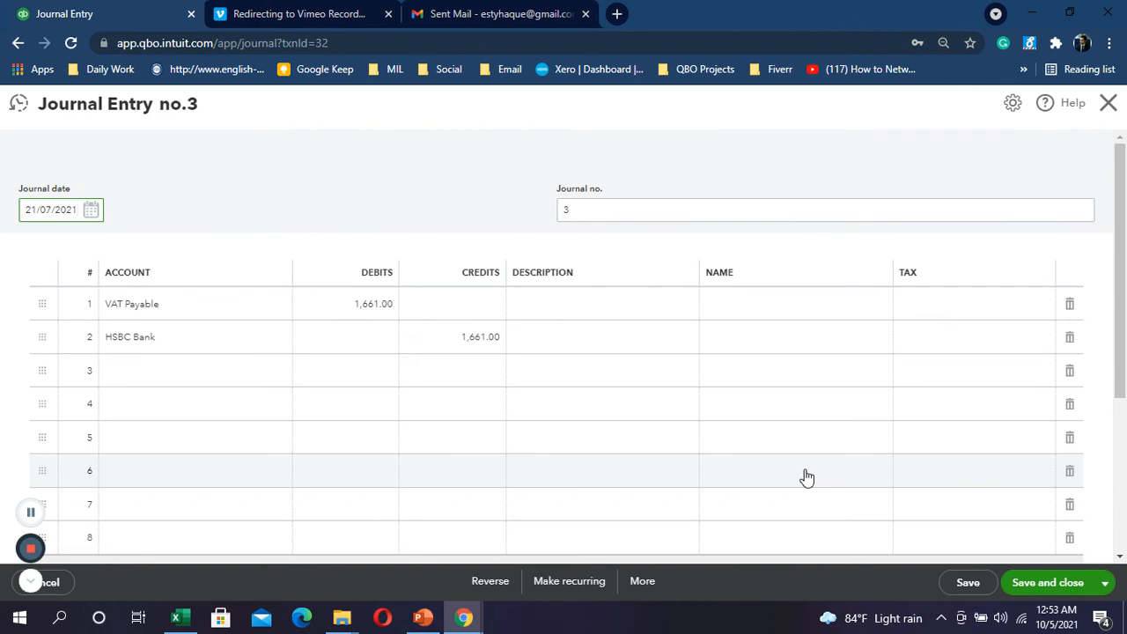
left_click(193, 307)
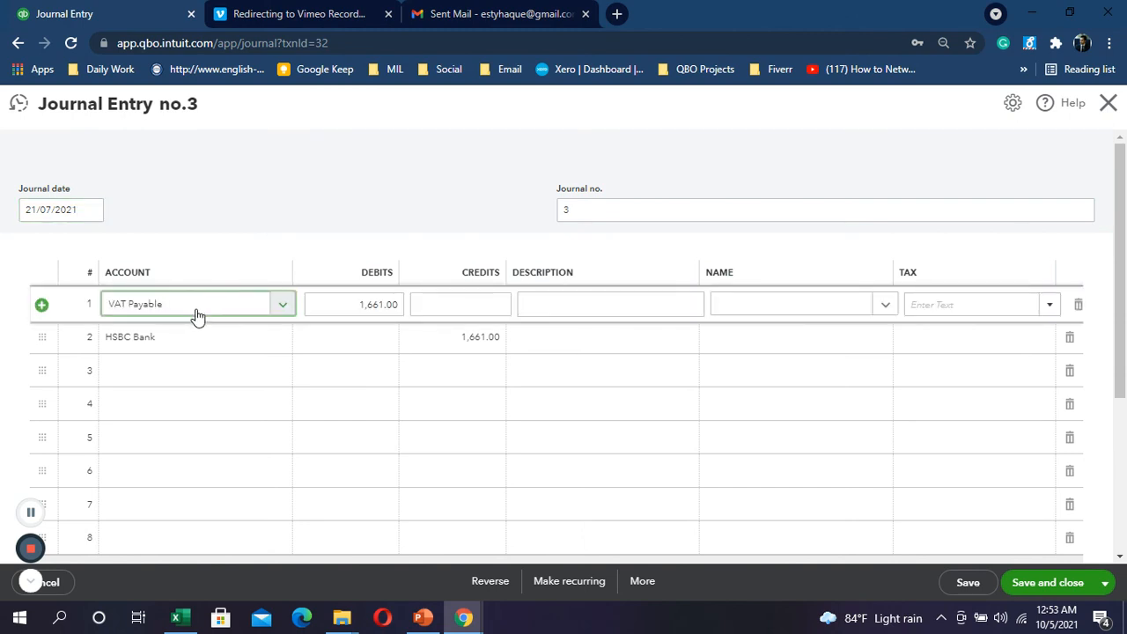
type("vat ou")
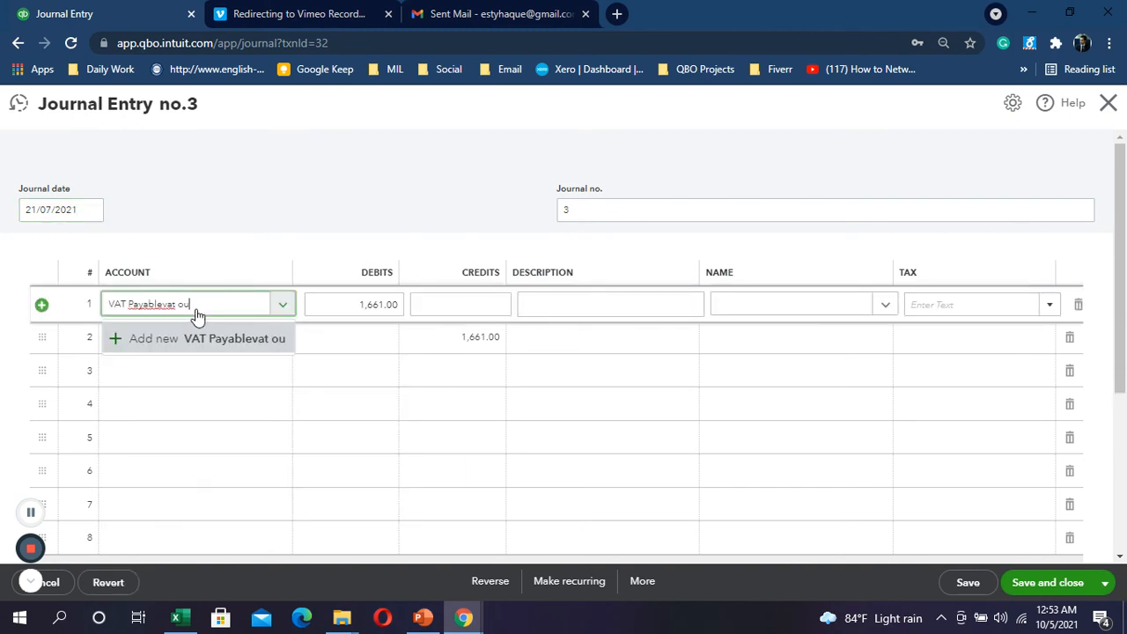
type("t")
key("BackSpace")
key("ctrl+a")
key("BackSpace")
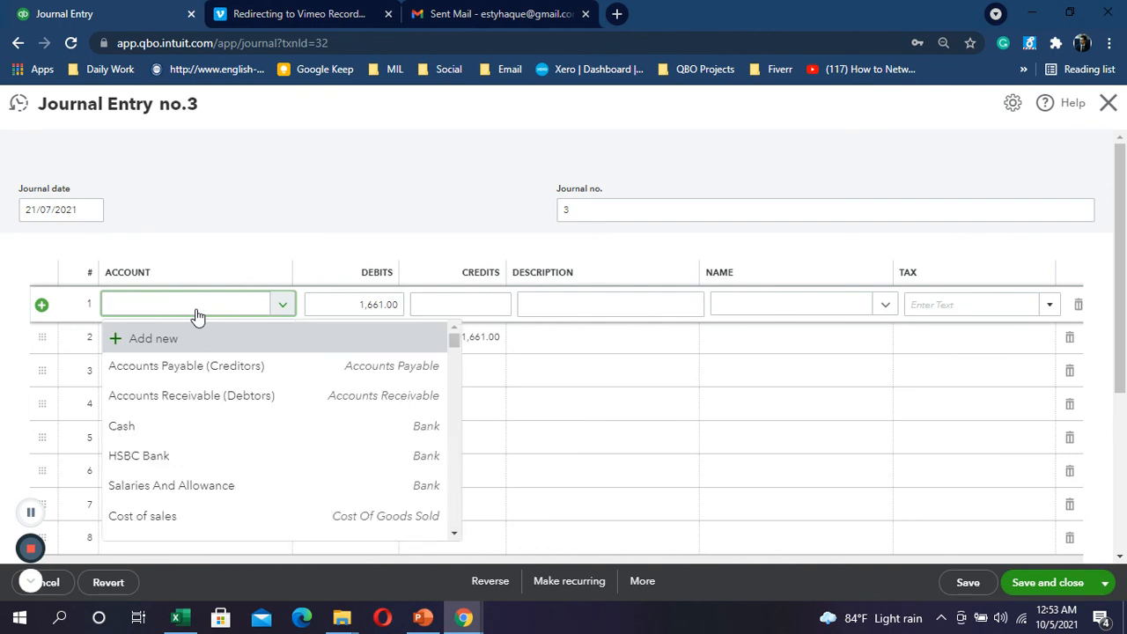
type("vat")
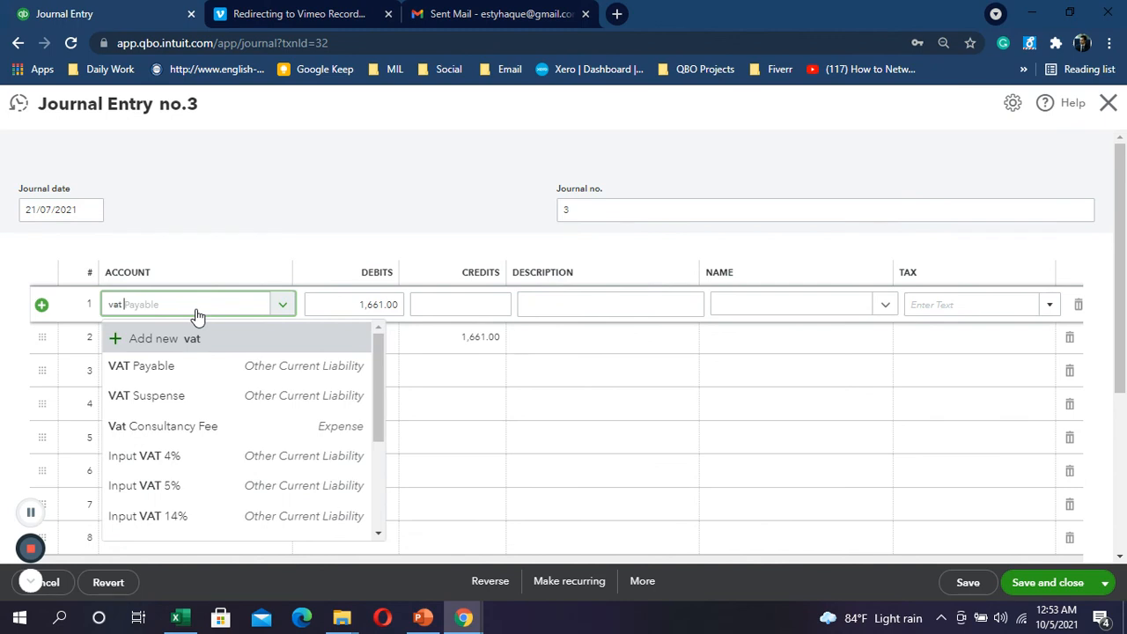
type(" out")
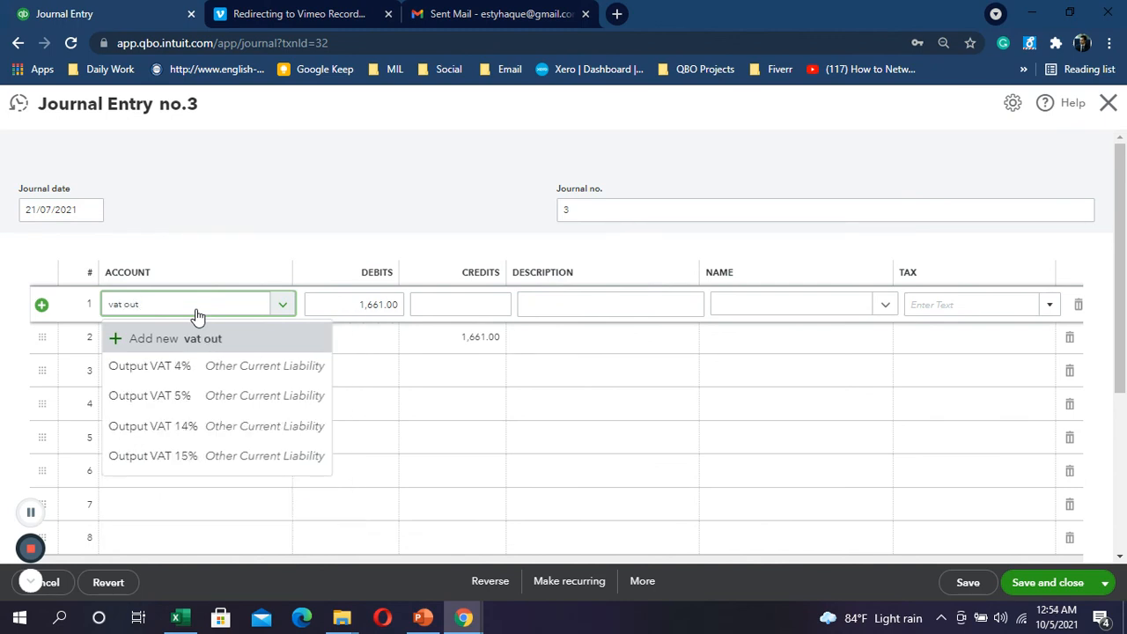
left_click(187, 460)
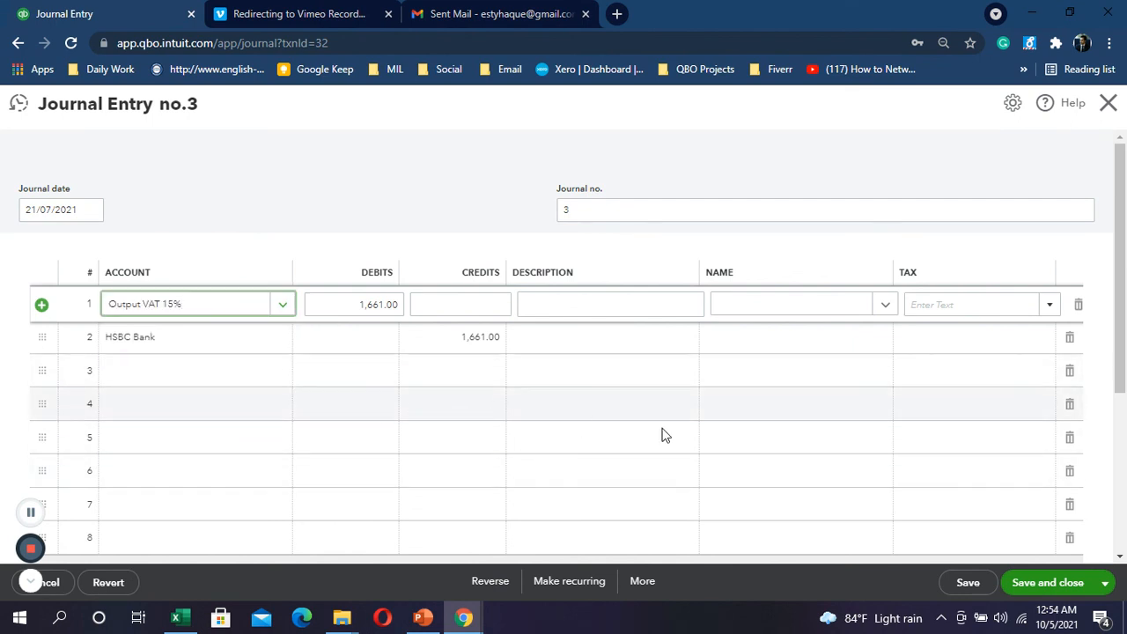
left_click(1032, 586)
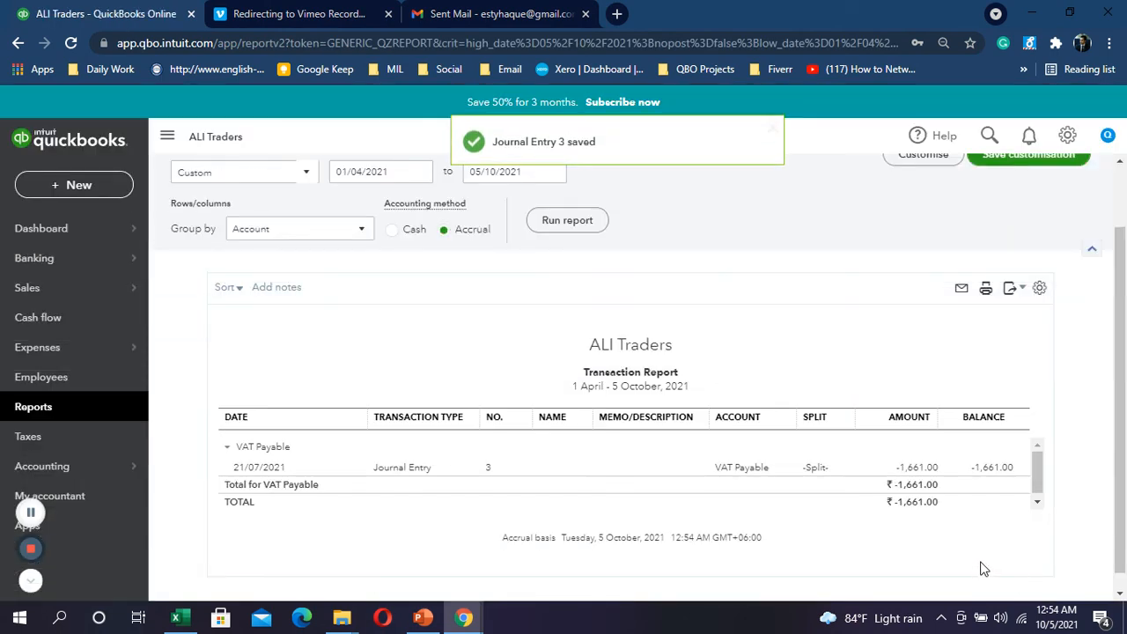
Step: Return to the Balance Sheet, confirm Output VAT 15% now reads 9,589.00, and go to Reports
left_click(223, 185)
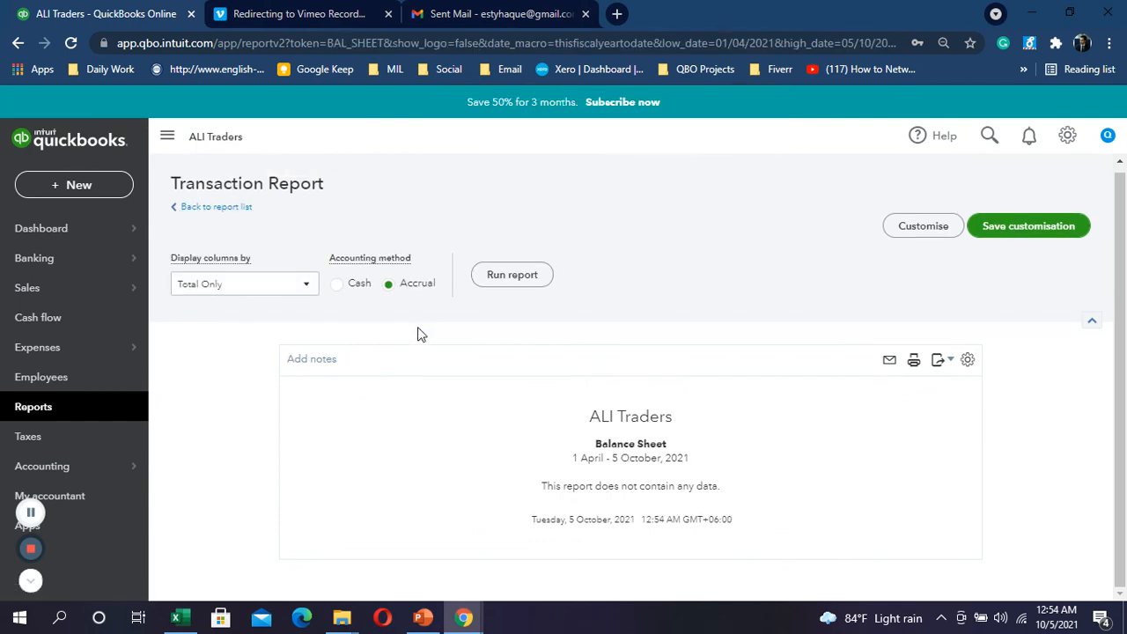
scroll(539, 329, "down", 5)
scroll(539, 329, "down", 3)
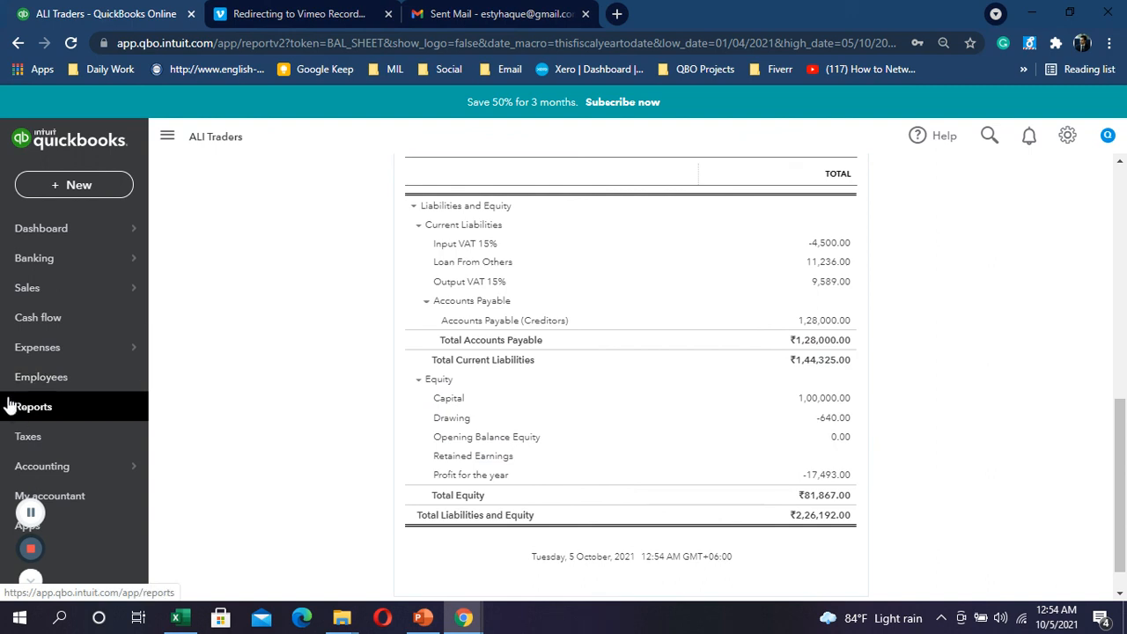
left_click(60, 419)
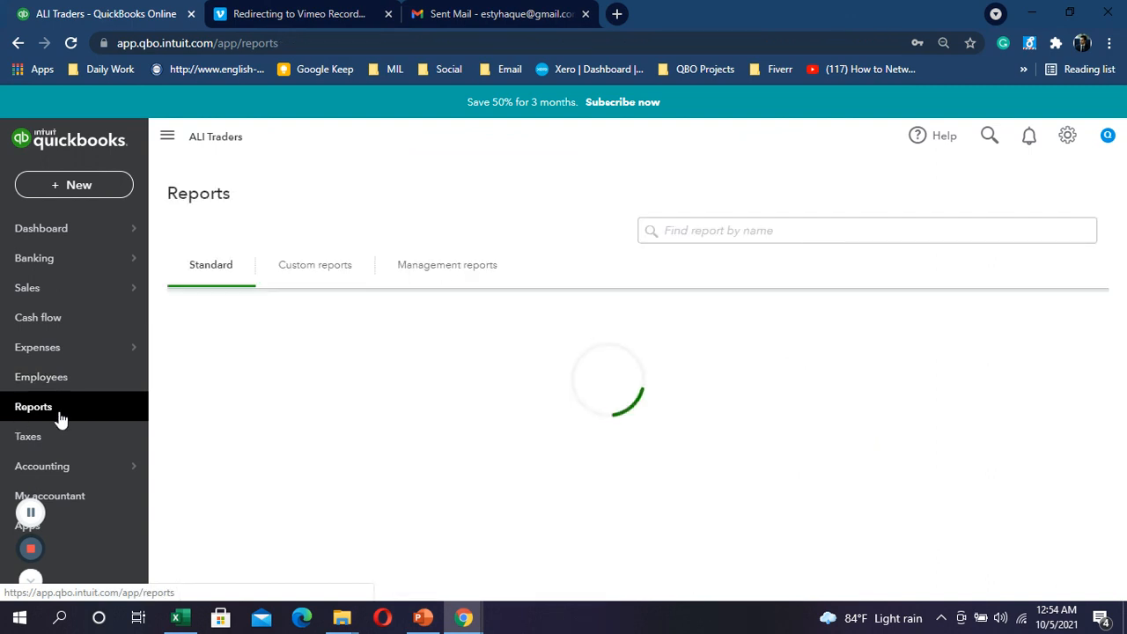
Step: In the Chart of Accounts, make Salaries And Allowance an Expenses account with Payroll Expenses detail type
left_click(67, 469)
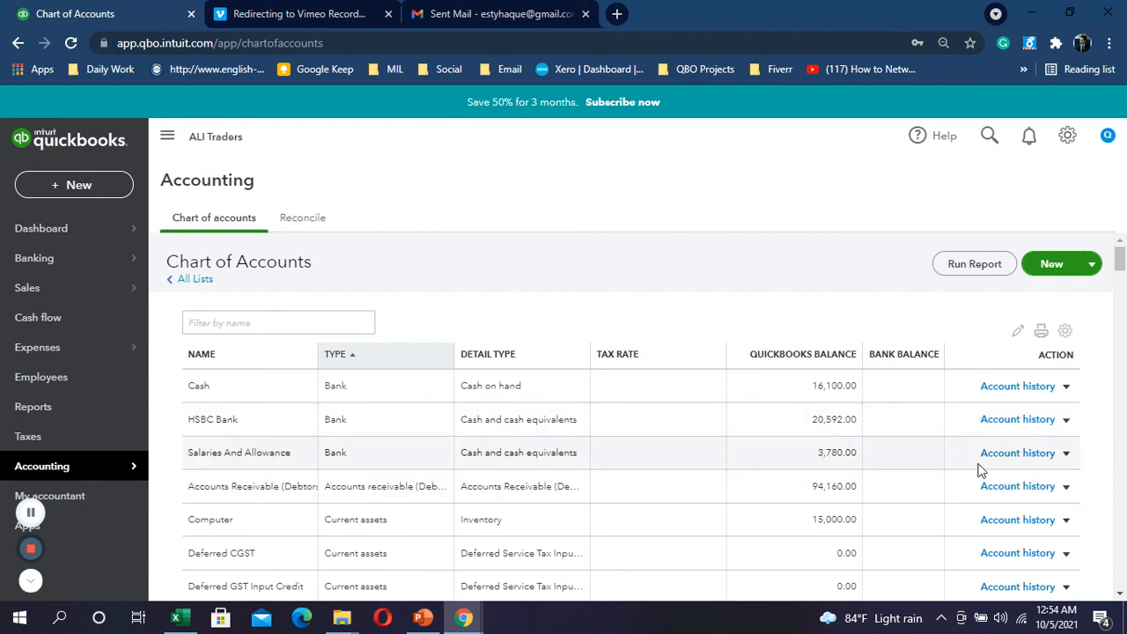
left_click(1066, 454)
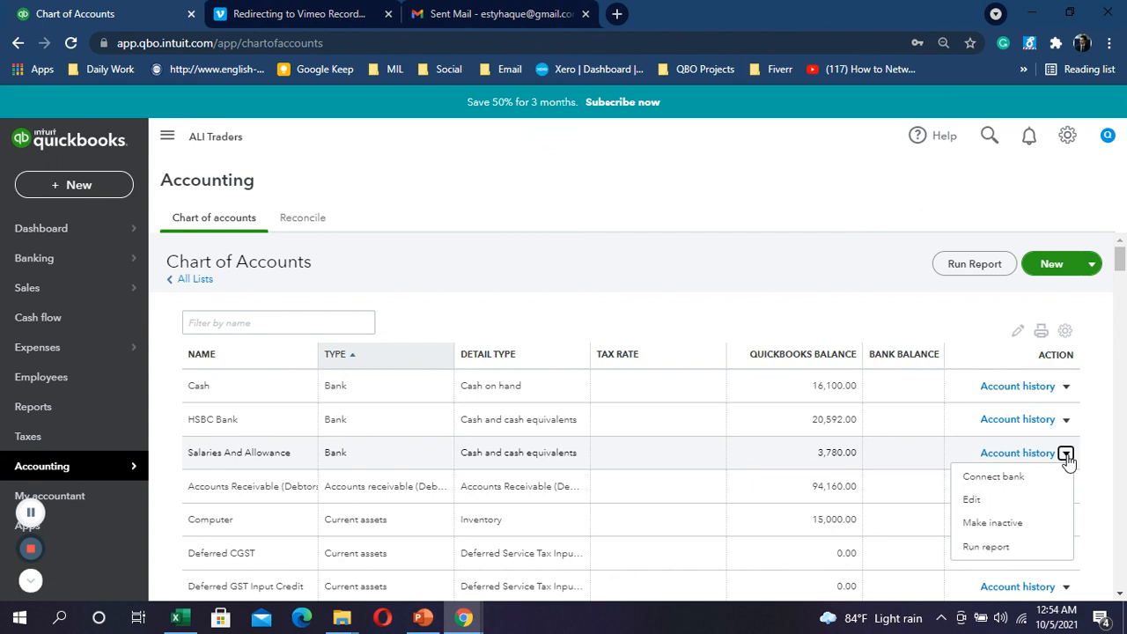
left_click(988, 499)
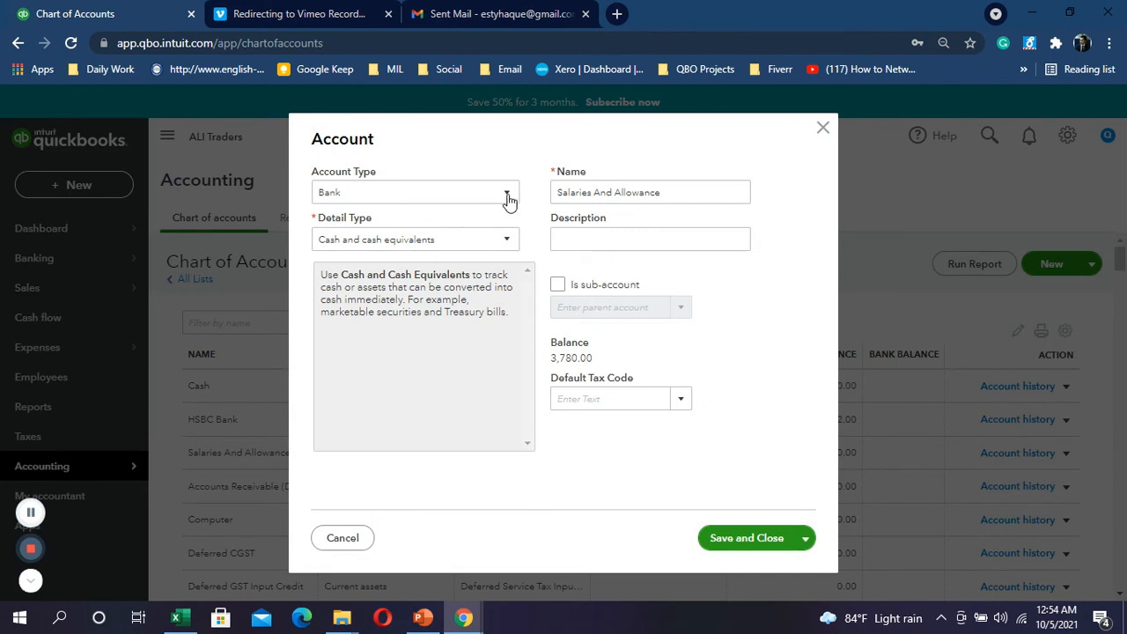
left_click(509, 195)
scroll(365, 397, "down", 2)
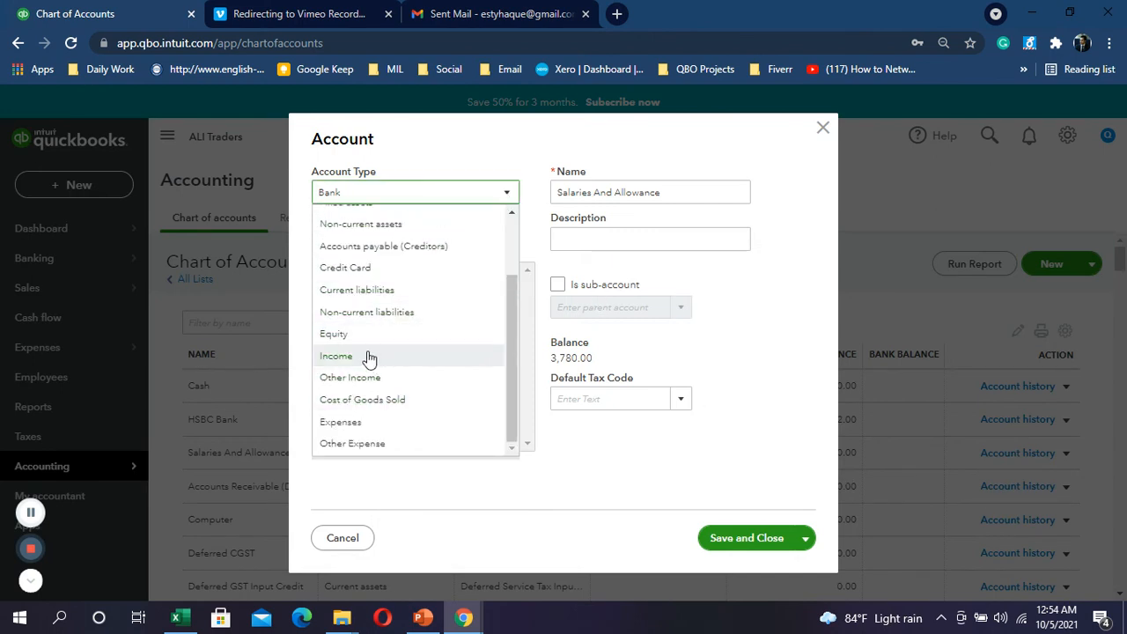
left_click(369, 423)
left_click(510, 239)
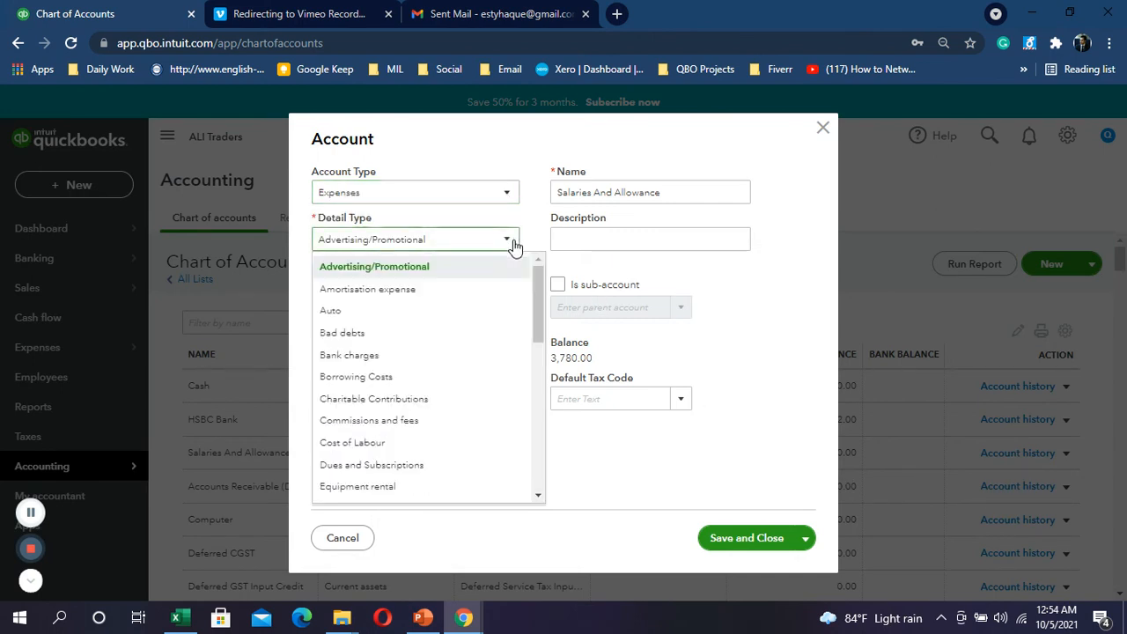
scroll(423, 411, "down", 5)
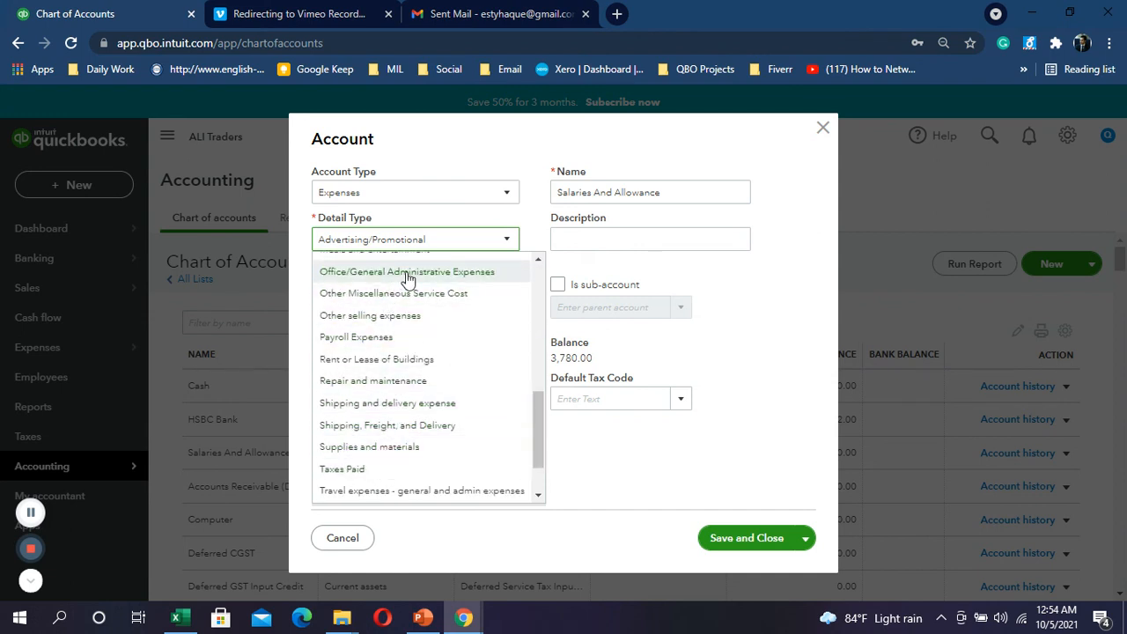
left_click(382, 338)
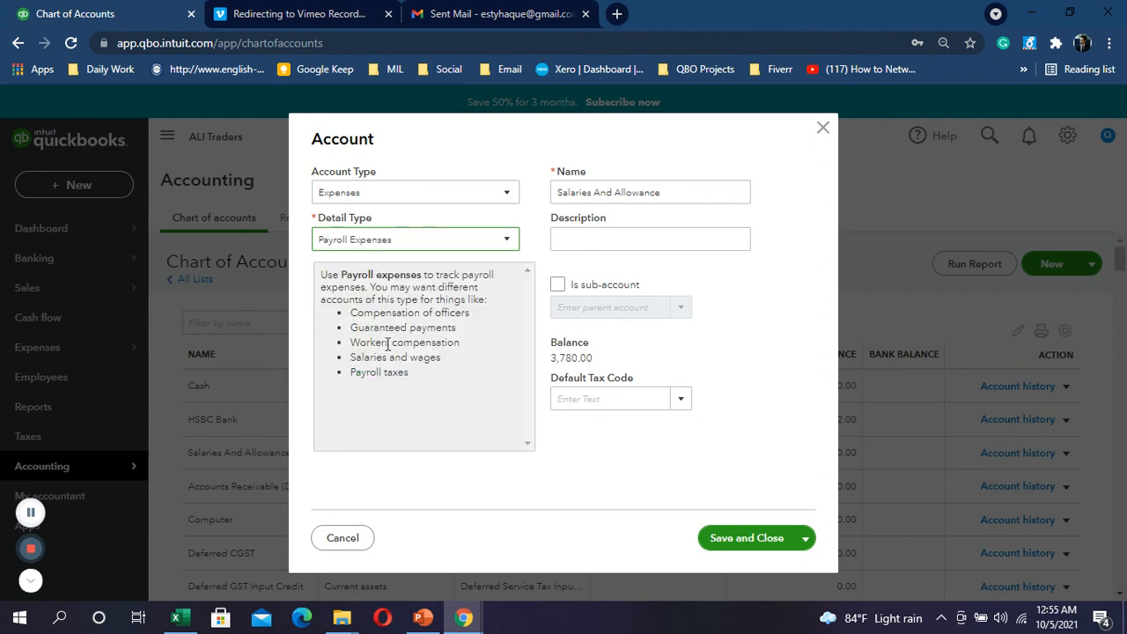
left_click(750, 537)
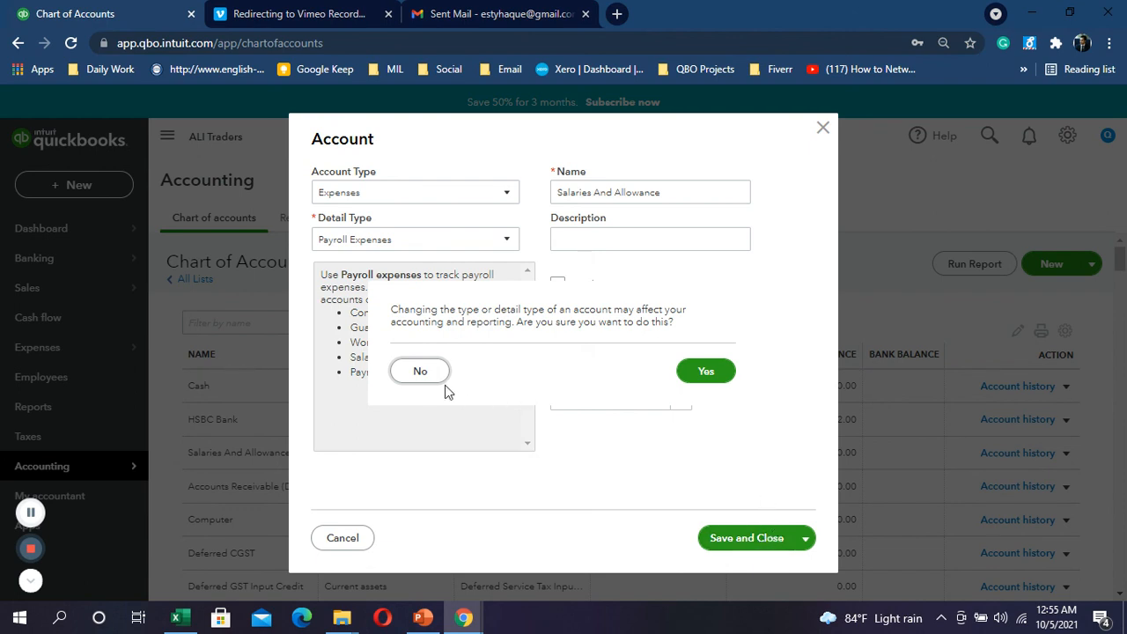
left_click(706, 371)
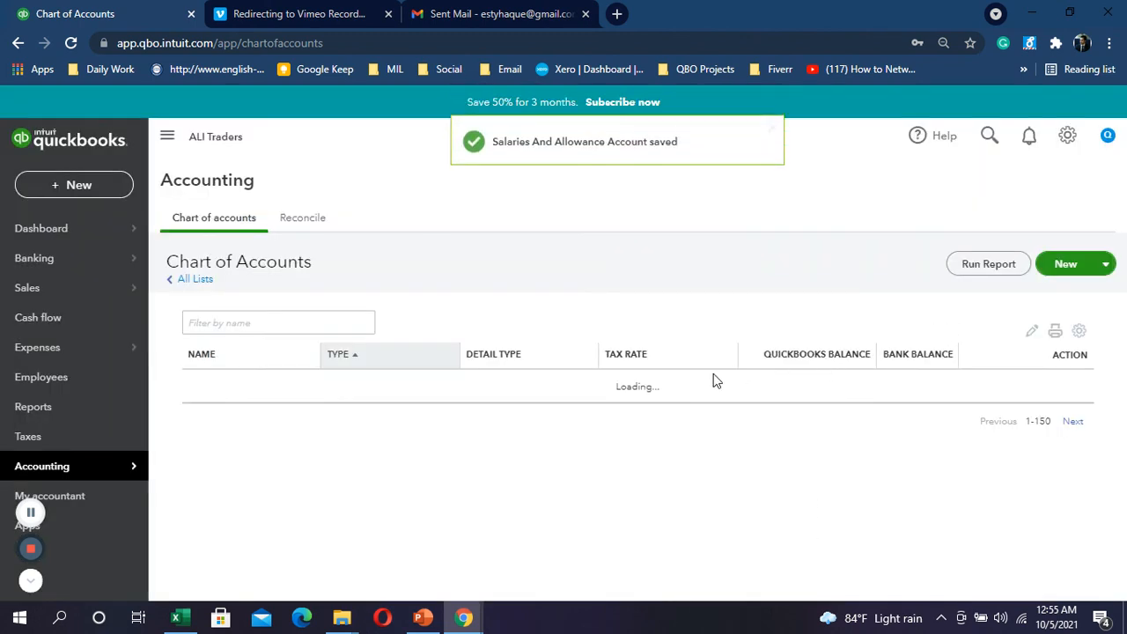
Step: Scroll up the Chart of Accounts, view the HSBC Bank actions, then open Banking
scroll(691, 417, "up", 20)
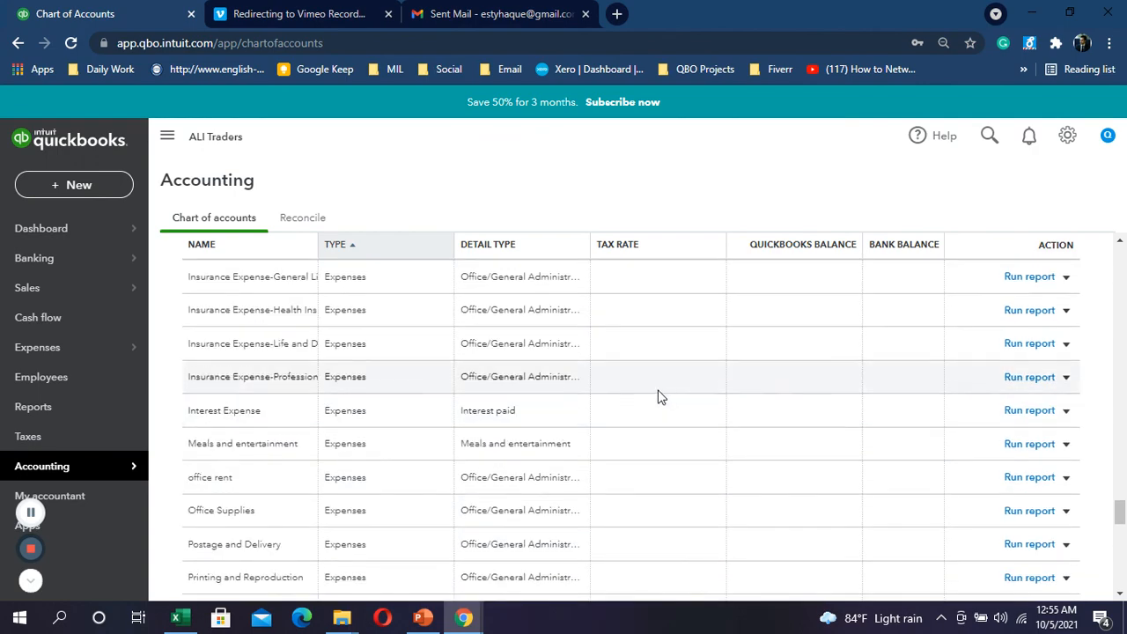
scroll(632, 378, "up", 10)
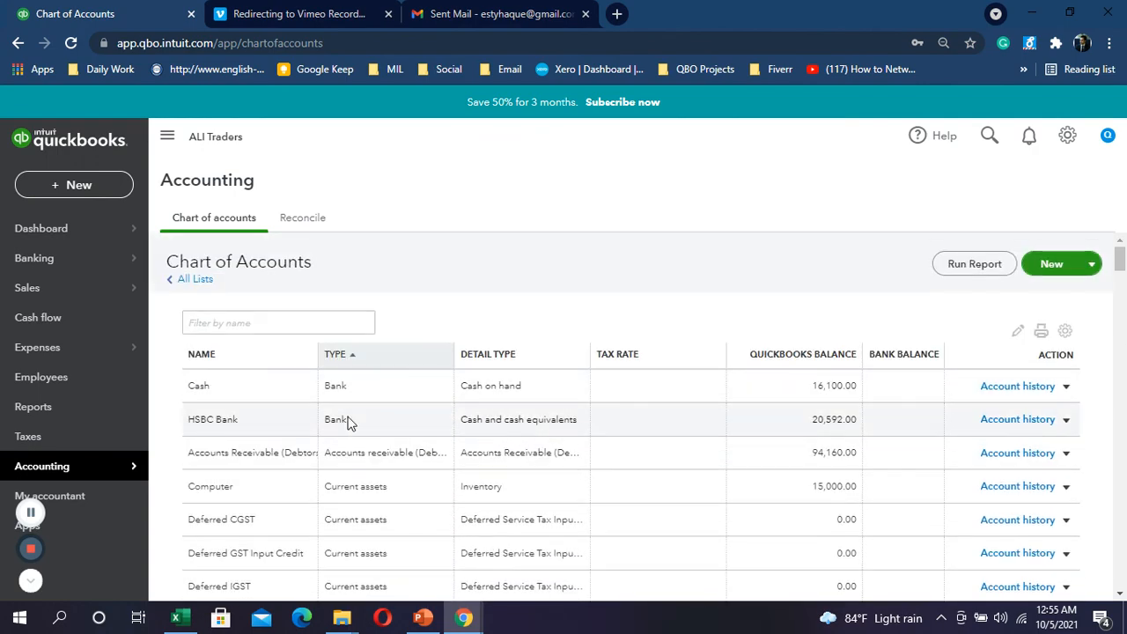
left_click(1066, 420)
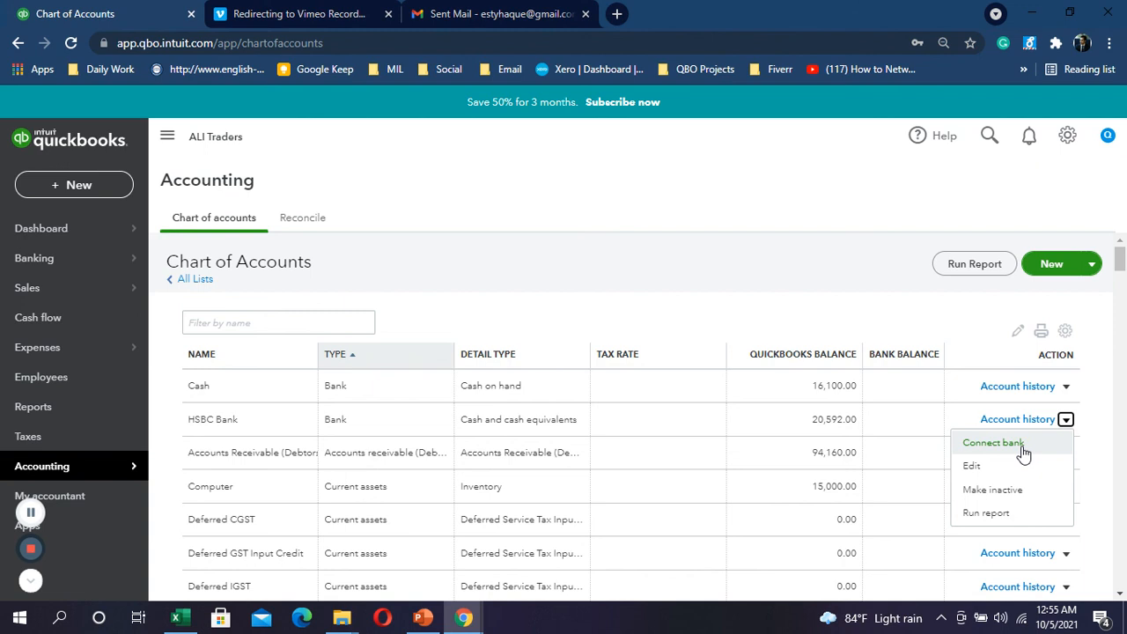
left_click(34, 259)
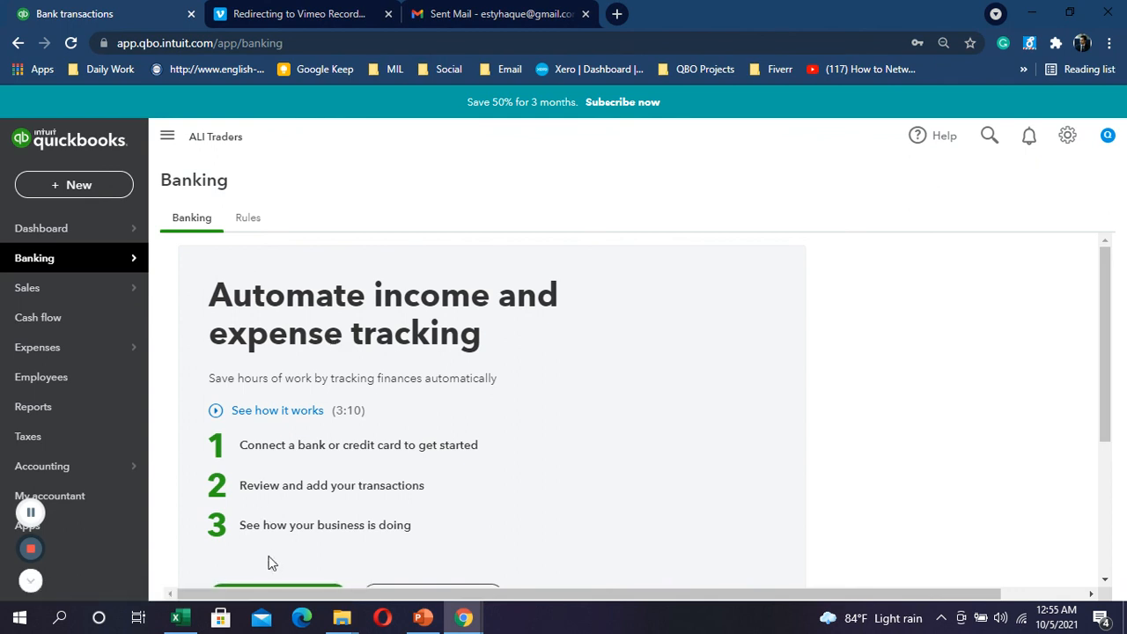
Step: Switch to the Excel_Accounts_ALI TRADERS workbook's Transaction List sheet
mouse_move(176, 617)
left_click(175, 573)
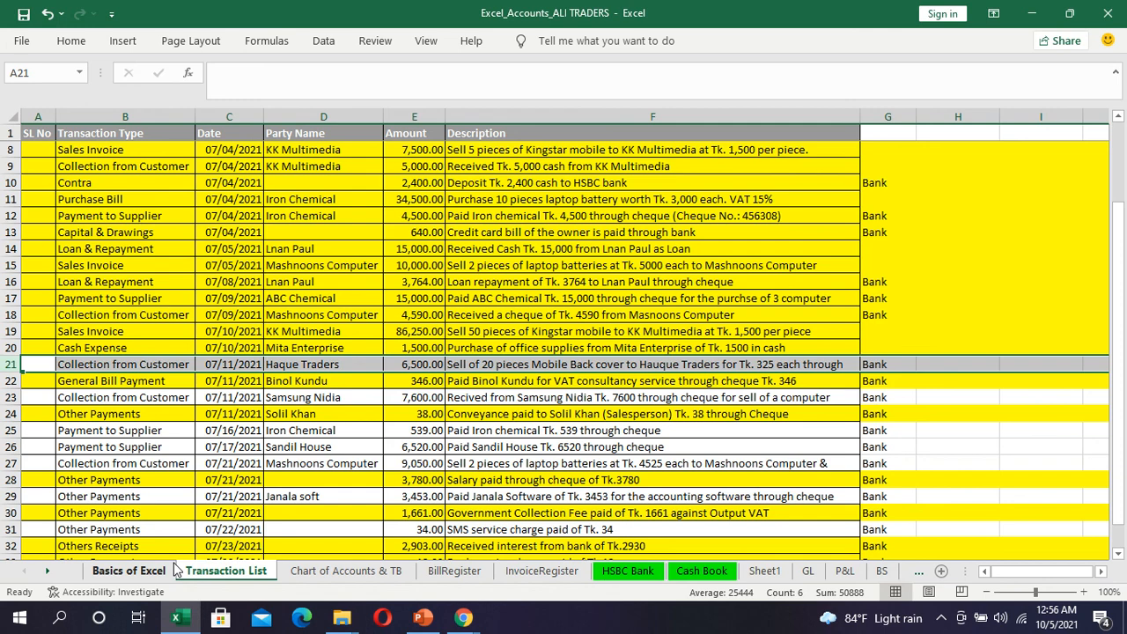
mouse_move(466, 621)
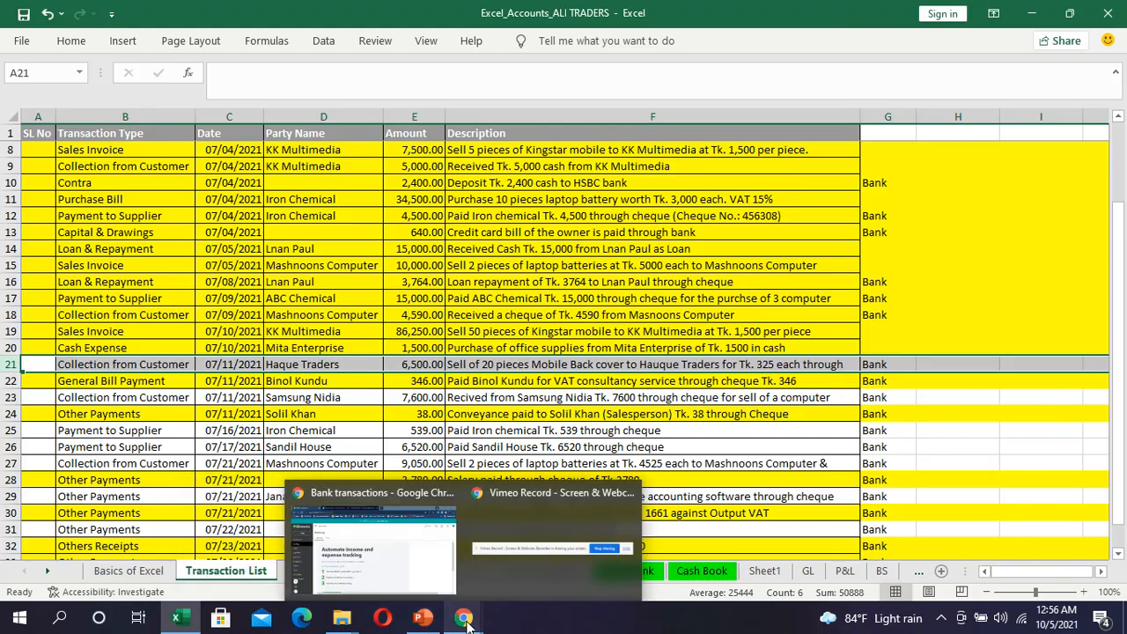